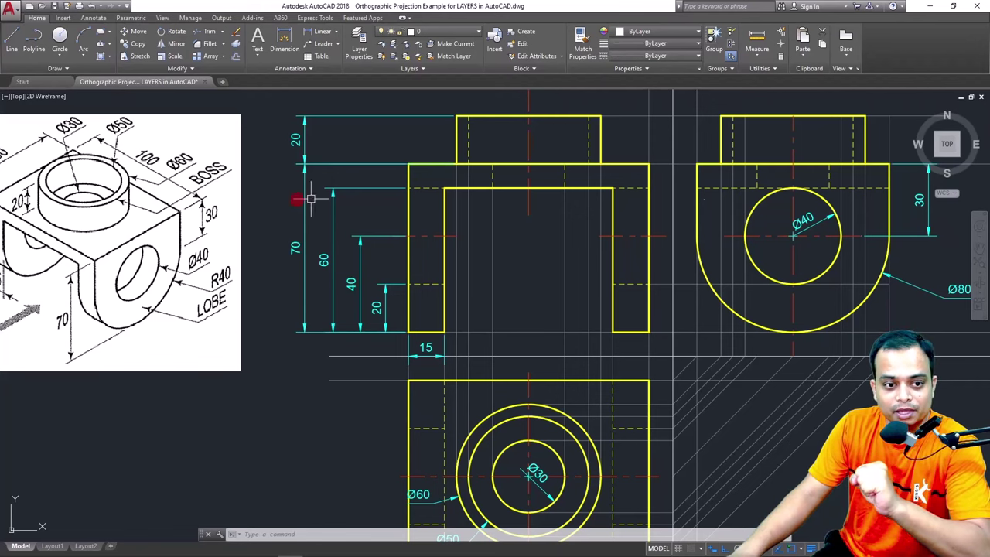
# Bring up the layer list and hide the Hidden Edge and Center Lines layers
pyautogui.moveTo(250, 213); pyautogui.dragTo(379, 199, button='middle')
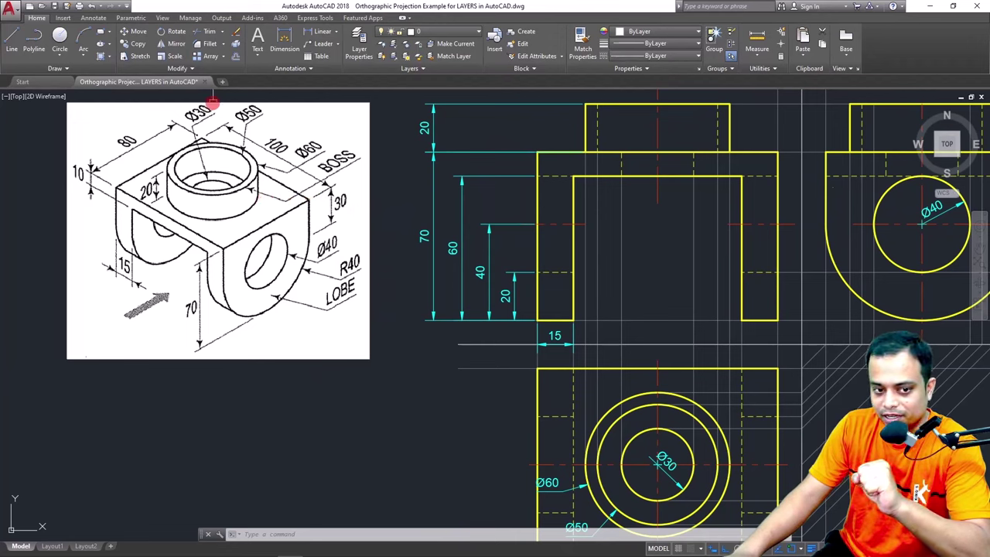
pyautogui.scroll(-3, 479, 203)
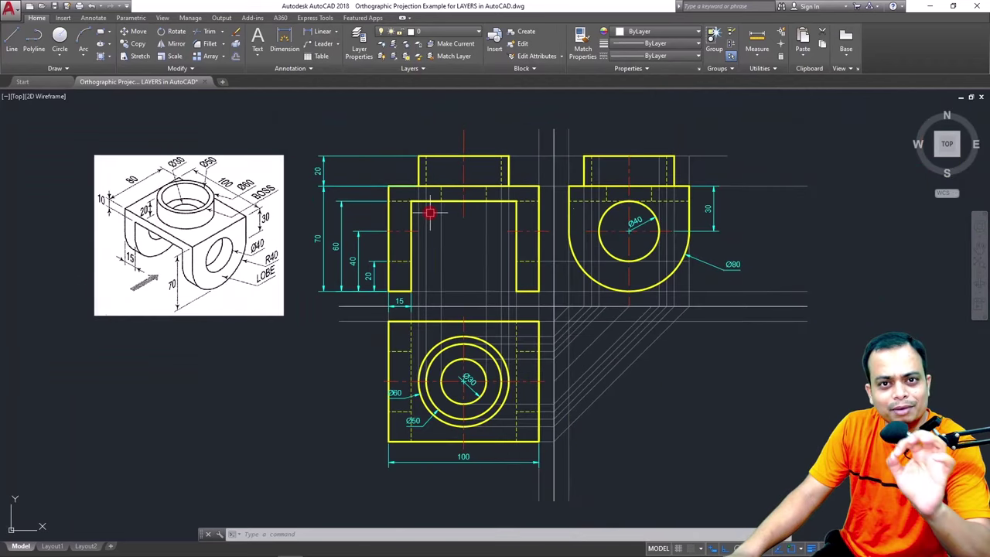
pyautogui.moveTo(486, 231)
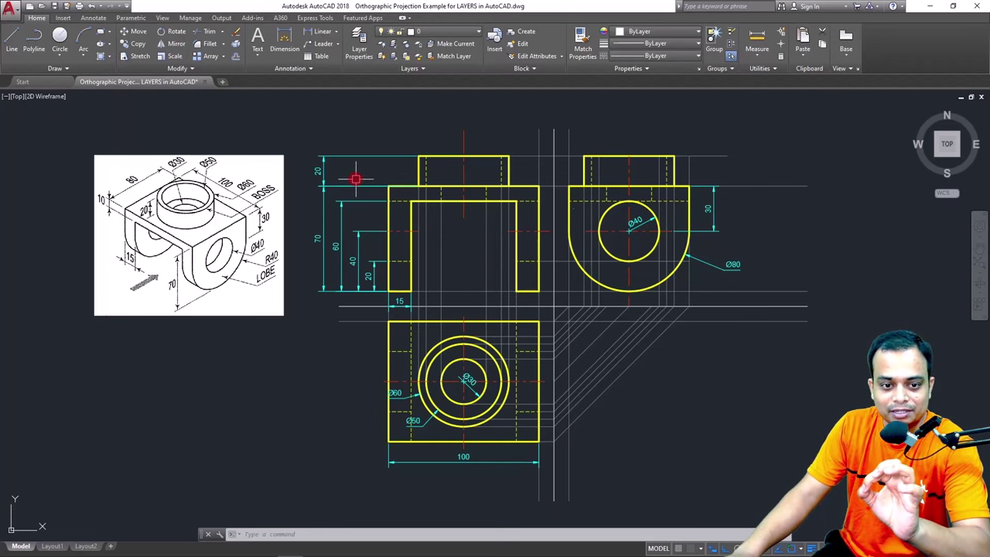
pyautogui.scroll(2, 355, 179)
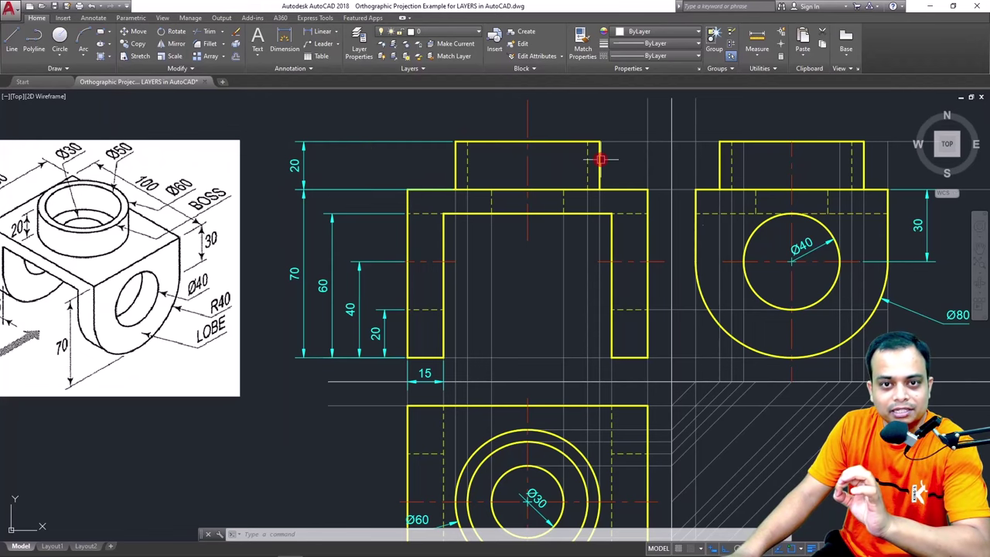
pyautogui.scroll(4, 598, 160)
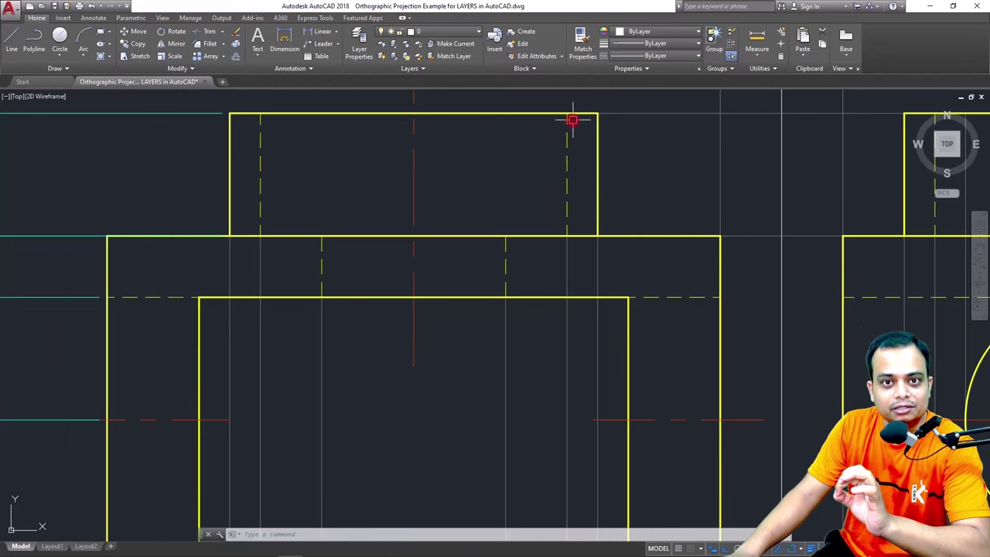
pyautogui.scroll(-2, 567, 211)
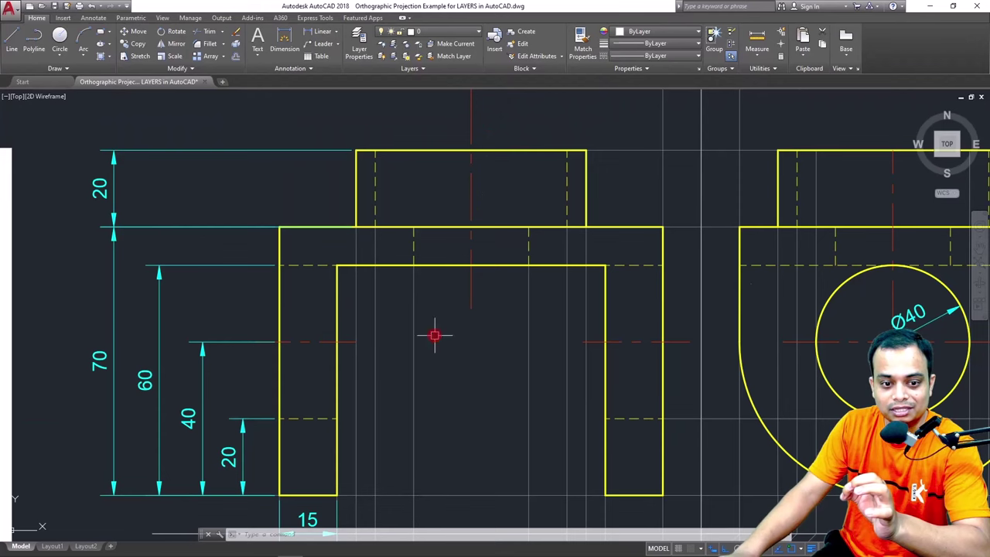
pyautogui.scroll(-2, 937, 358)
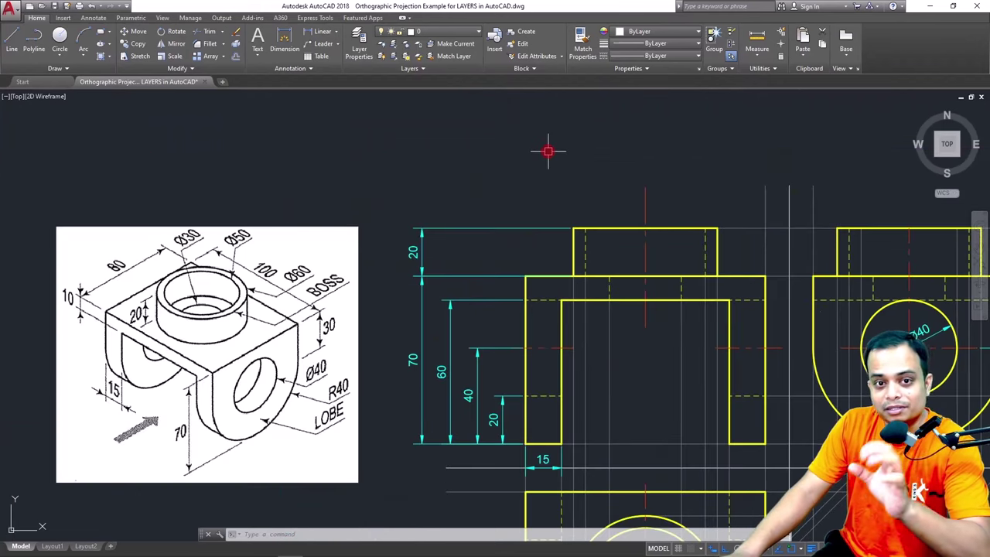
pyautogui.click(360, 51)
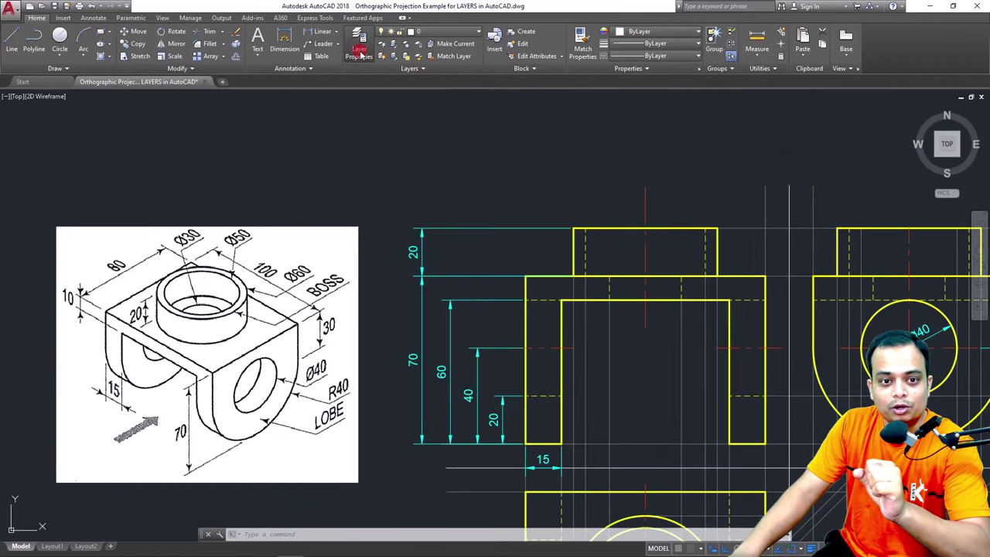
pyautogui.moveTo(47, 376); pyautogui.dragTo(48, 186)
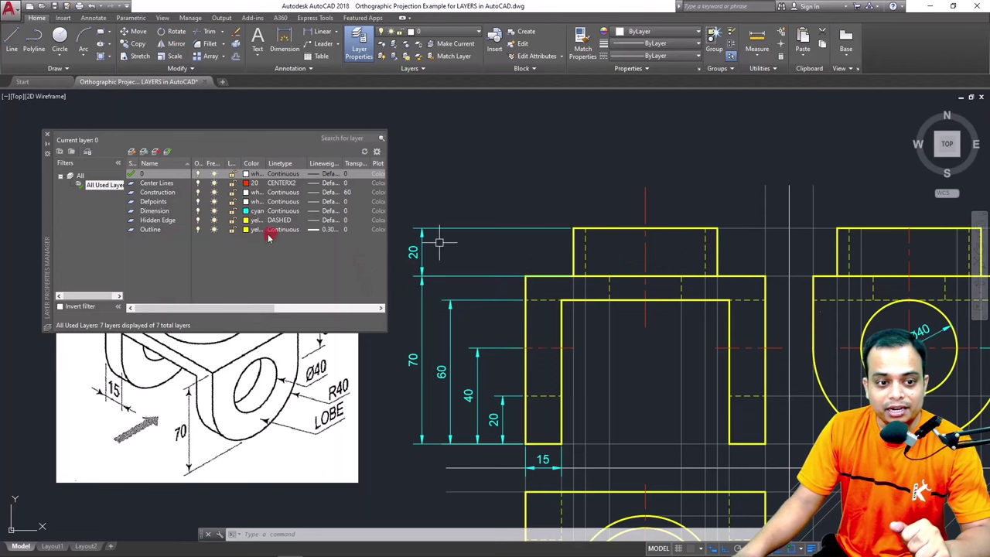
pyautogui.click(197, 221)
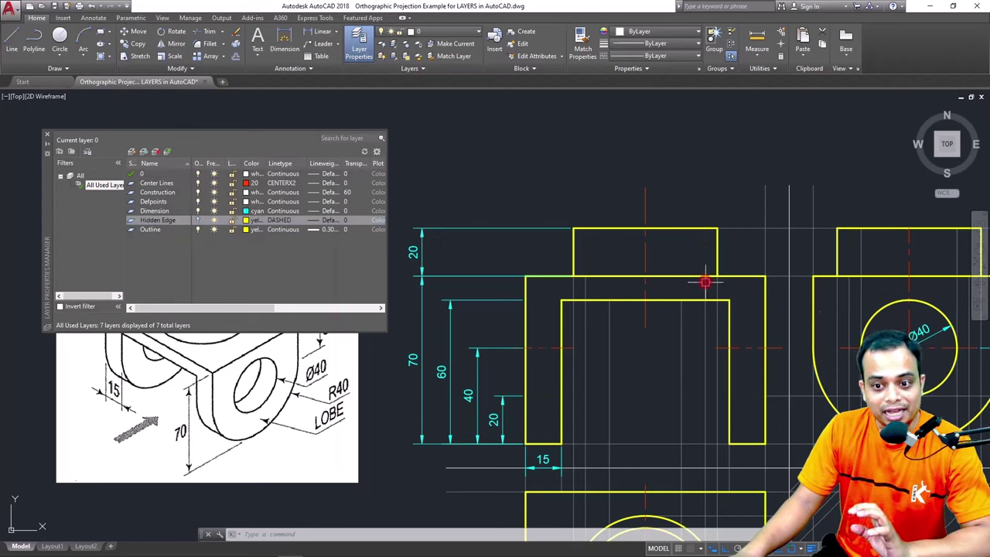
pyautogui.click(198, 221)
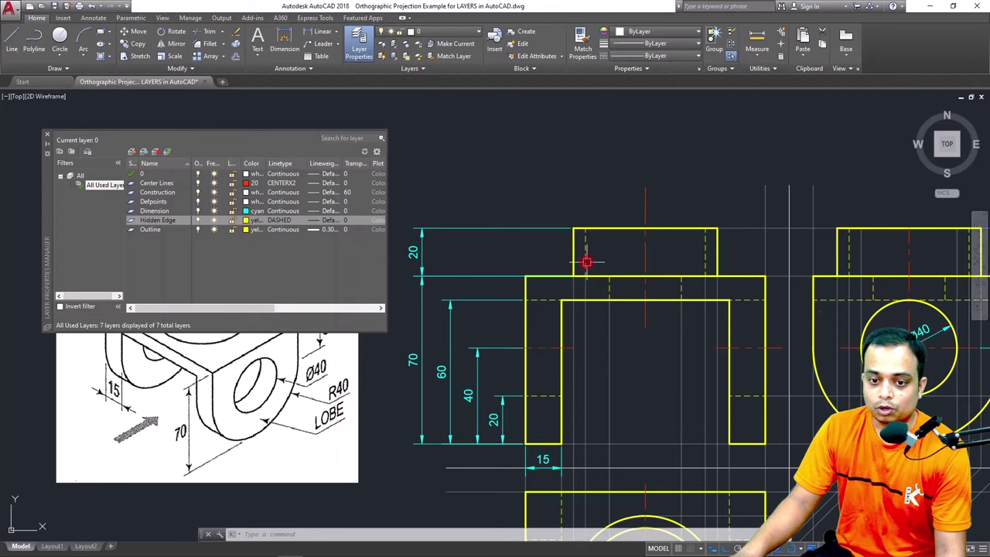
pyautogui.click(198, 221)
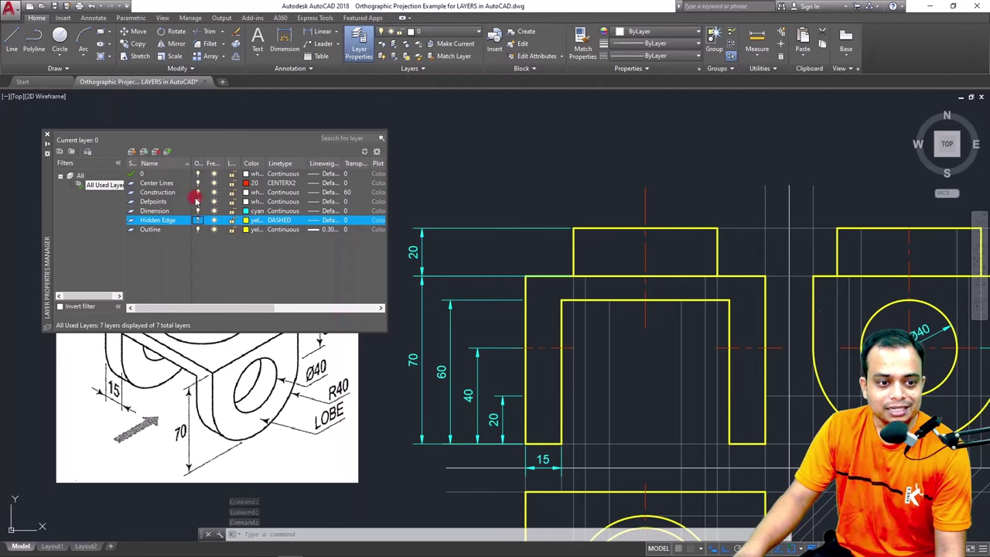
pyautogui.click(198, 183)
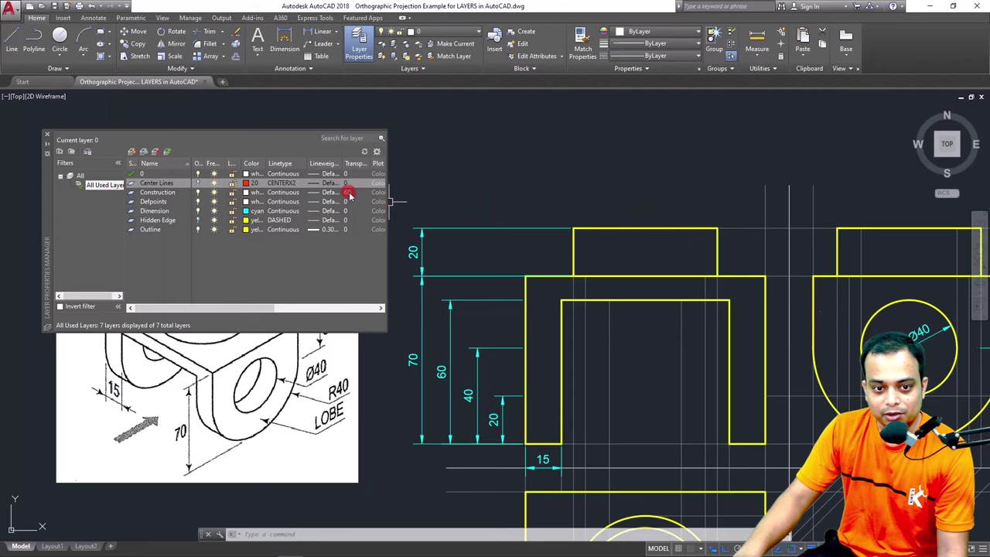
# Set the Construction layer's transparency to 90
pyautogui.click(179, 193)
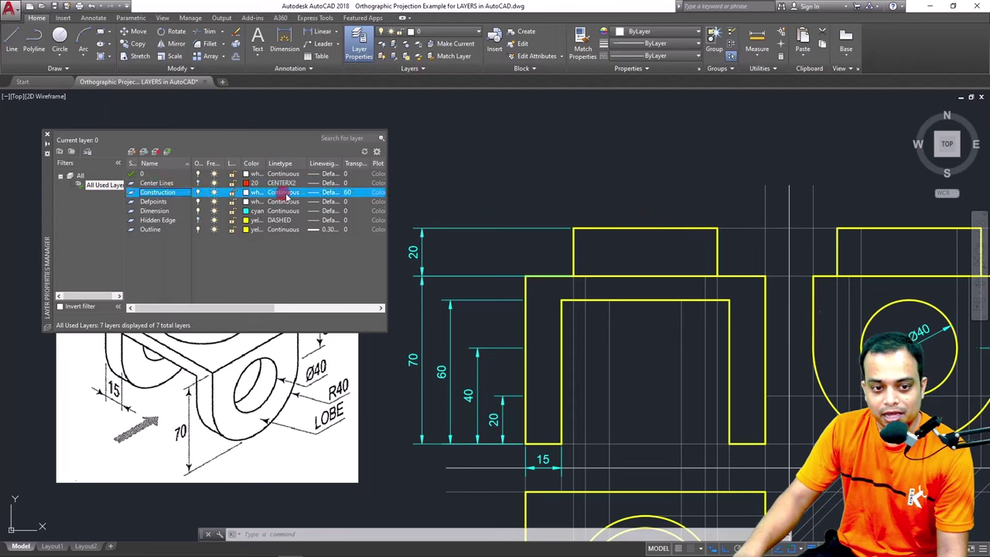
pyautogui.click(350, 193)
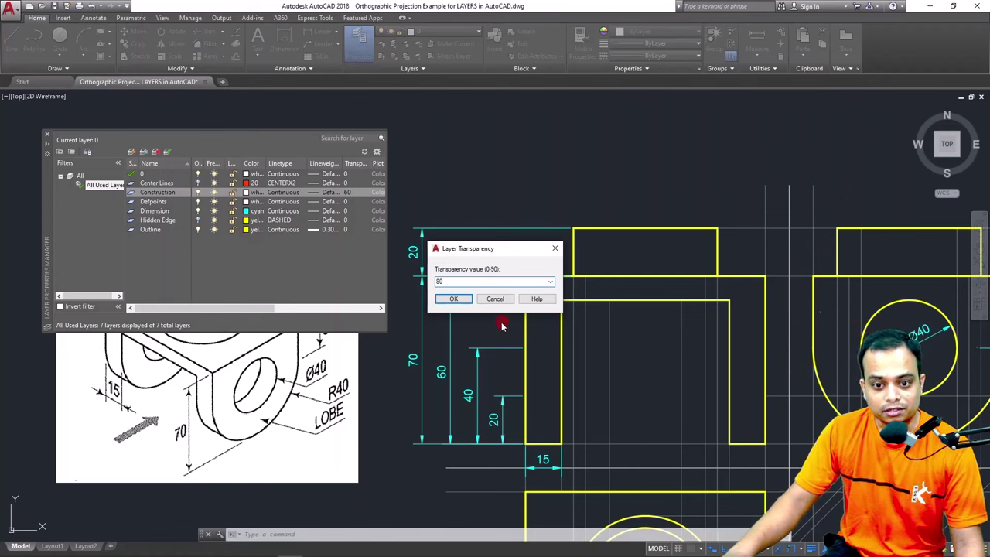
pyautogui.click(451, 301)
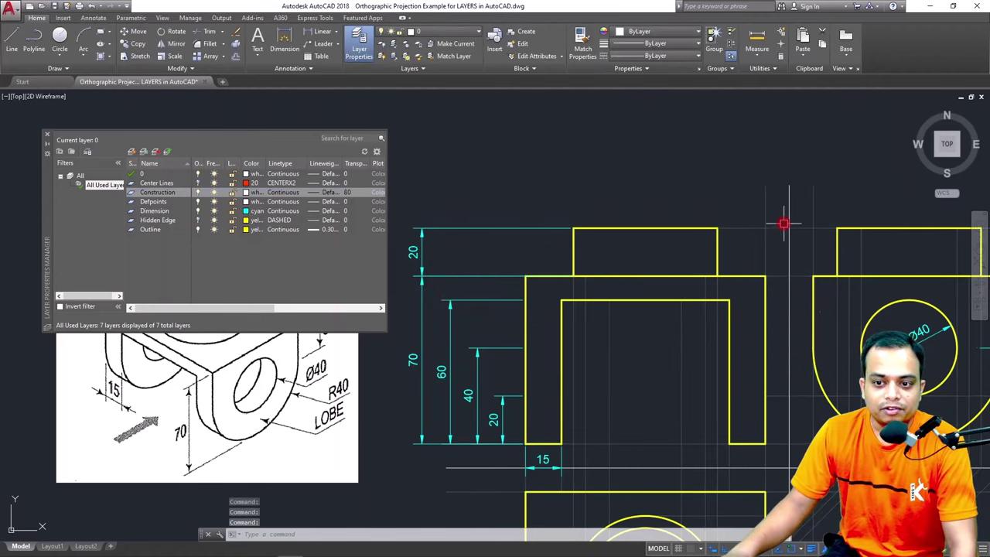
pyautogui.click(360, 203)
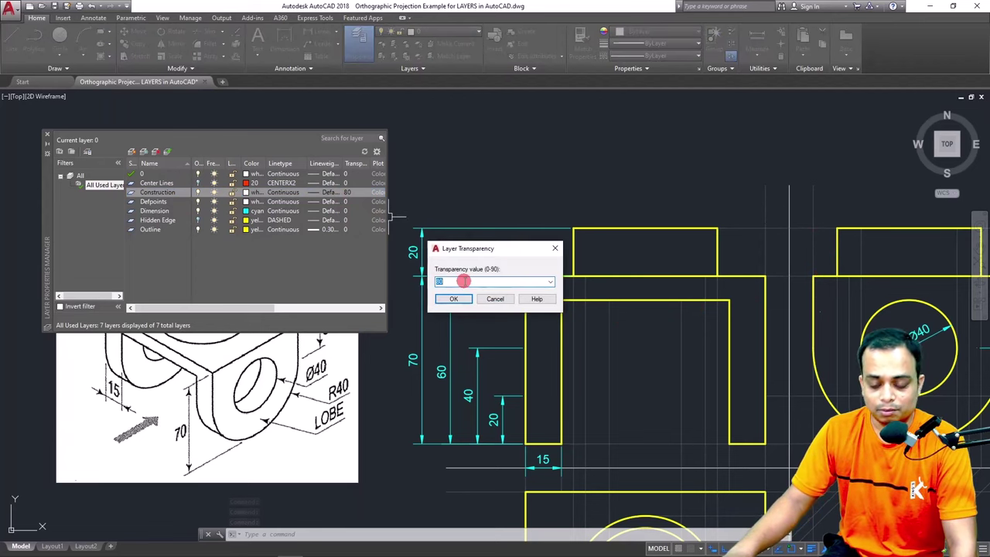
pyautogui.write('90')
pyautogui.press('Return')
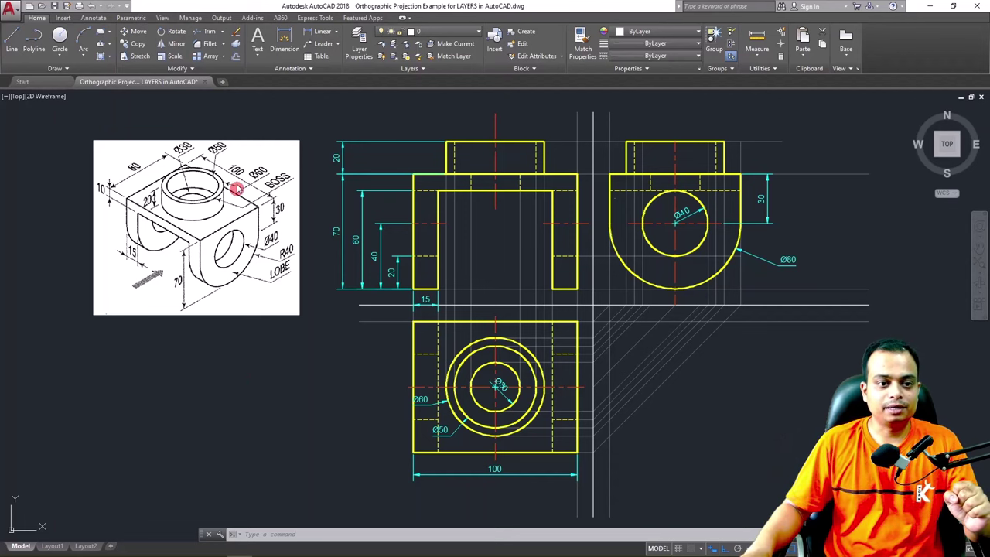
# Start a new blank drawing with the background grid hidden
pyautogui.click(223, 82)
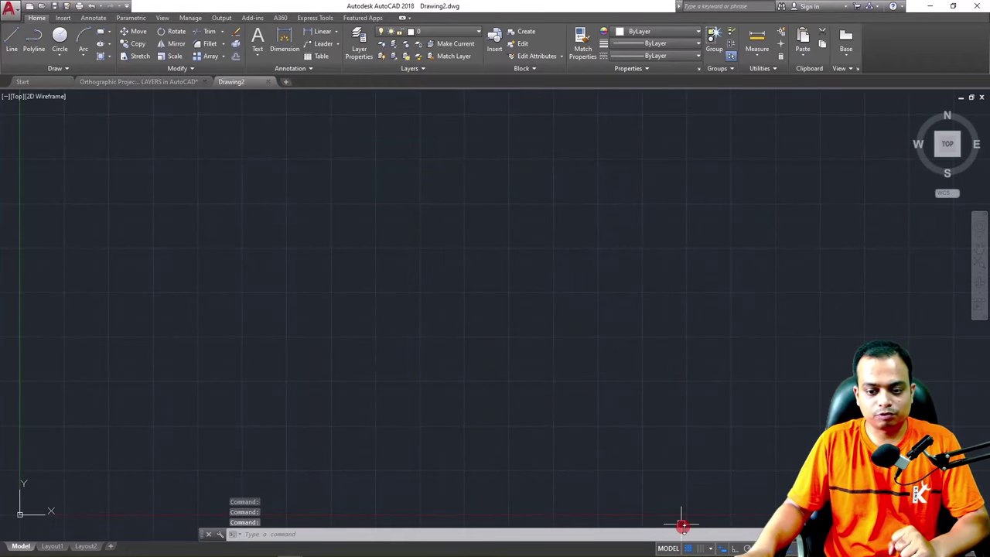
pyautogui.click(688, 548)
pyautogui.scroll(-3, 513, 328)
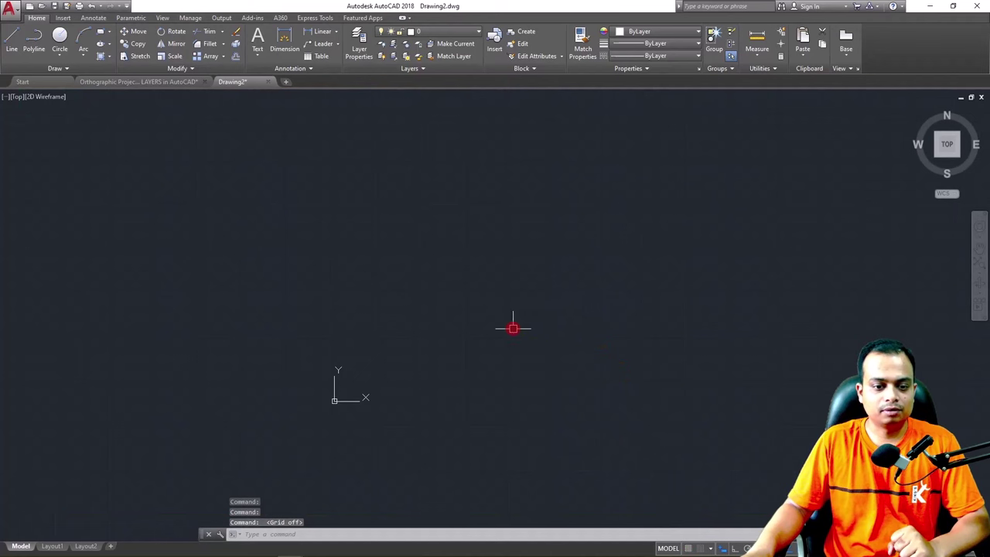
pyautogui.scroll(3, 512, 327)
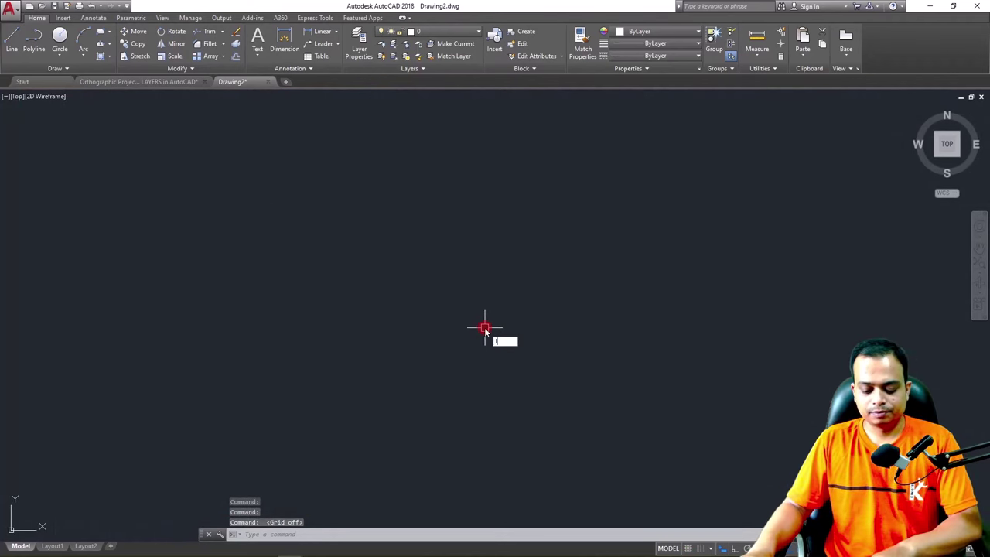
# Draw a 300-unit horizontal line with the L command and Ortho (F8) on
pyautogui.write('l')
pyautogui.press('Return')
pyautogui.click(318, 336)
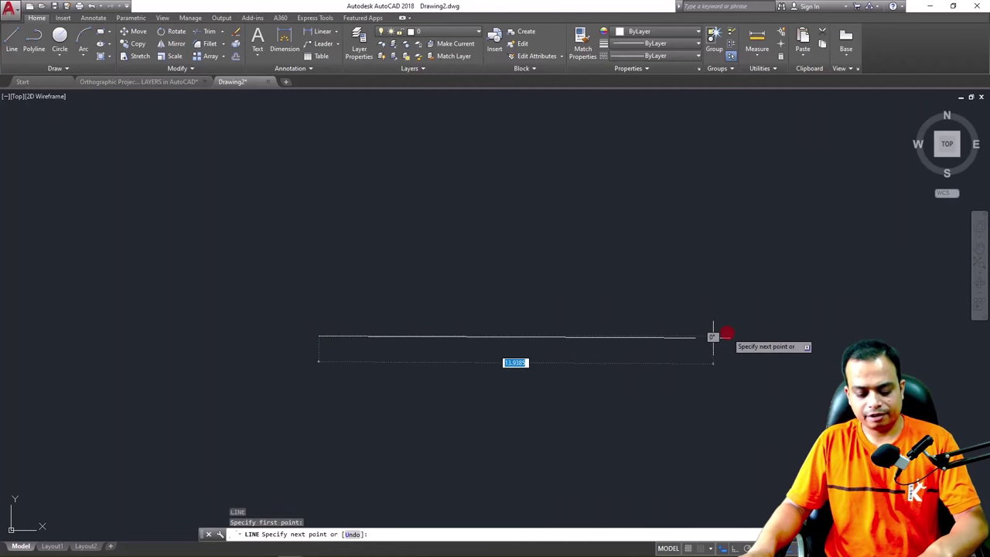
pyautogui.press('F8')
pyautogui.write('300')
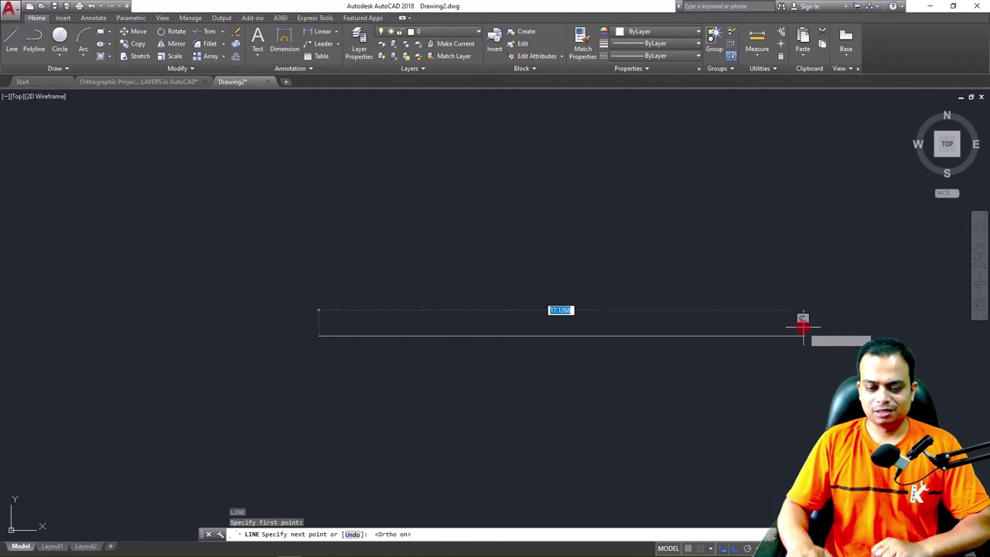
pyautogui.press('Return')
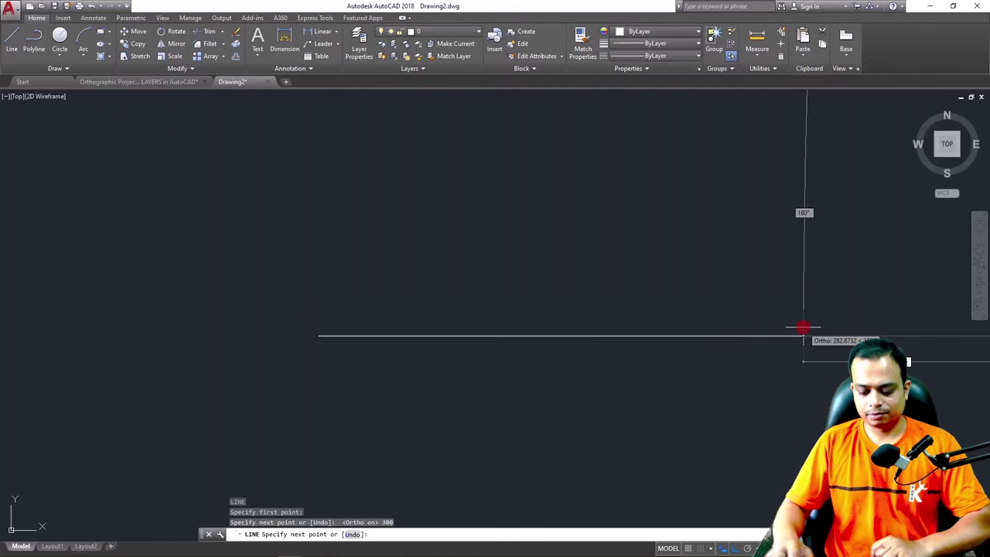
pyautogui.scroll(-1, 802, 327)
pyautogui.moveTo(802, 327)
pyautogui.mouseDown(button='middle')
pyautogui.moveTo(461, 327)
pyautogui.moveTo(583, 322)
pyautogui.mouseUp(button='middle')
pyautogui.scroll(-1, 725, 320)
pyautogui.moveTo(724, 320); pyautogui.dragTo(490, 333, button='middle')
pyautogui.press('Return')
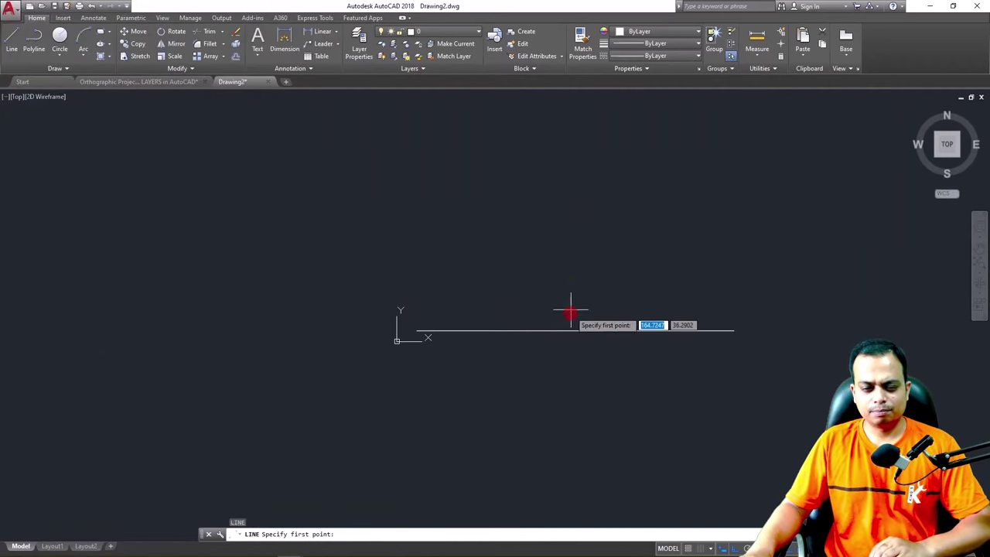
# Draw a vertical line crossing the horizontal line at its midpoint
pyautogui.click(570, 204)
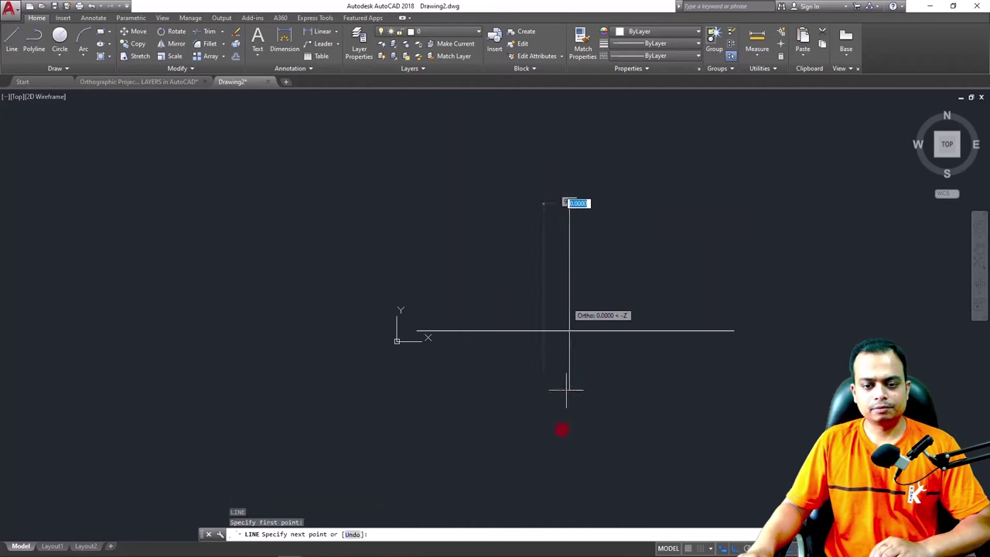
pyautogui.click(570, 457)
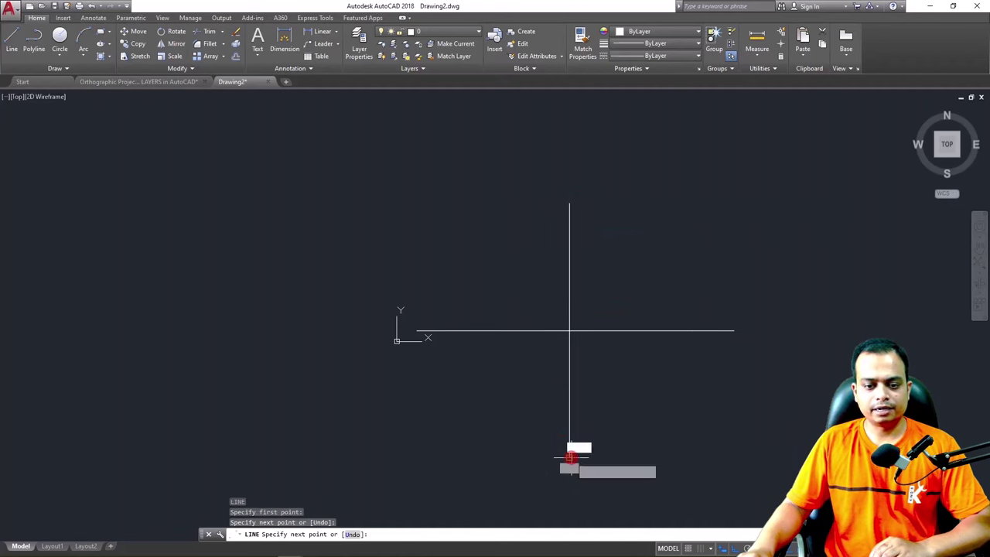
pyautogui.press('Return')
# Cut both crossing lines and paste them back at a new point
pyautogui.click(752, 149)
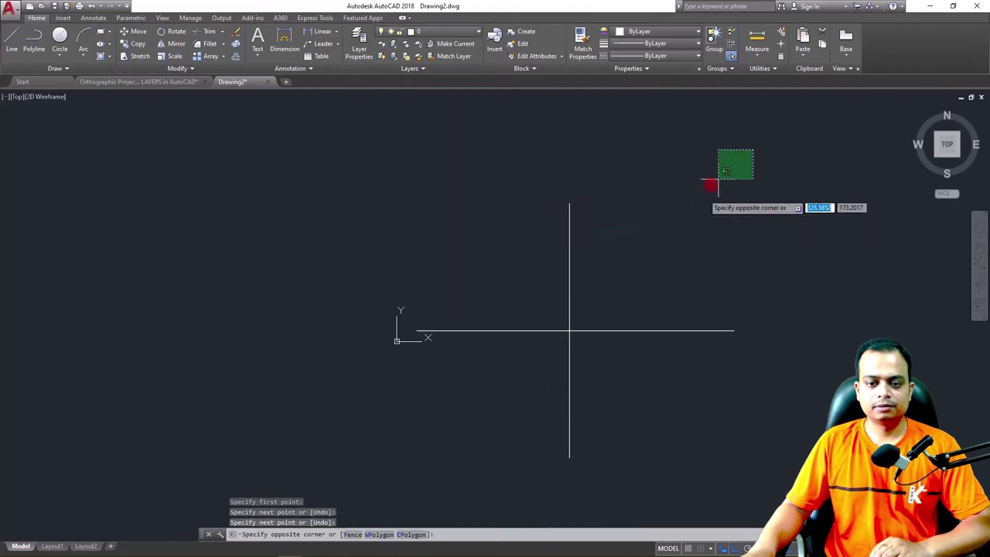
pyautogui.click(466, 467)
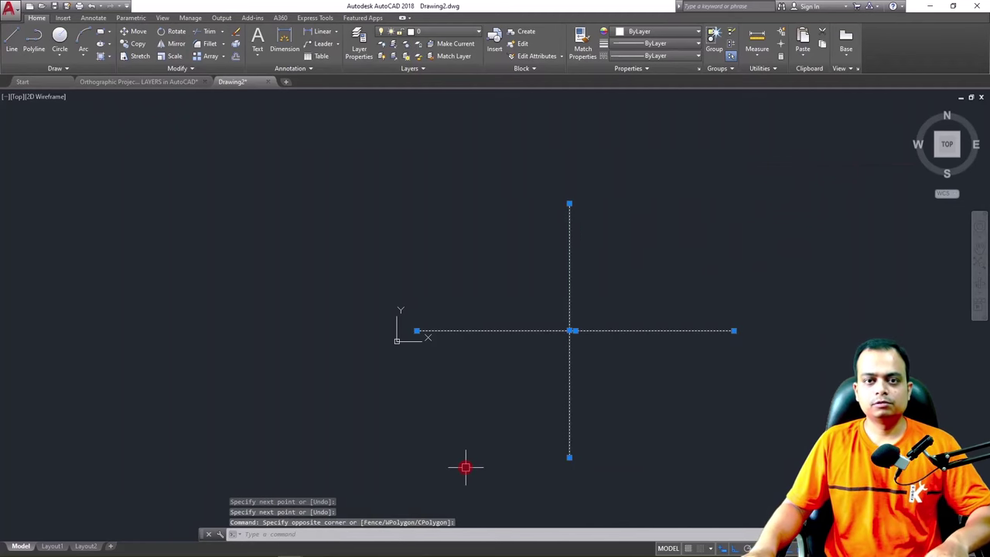
pyautogui.hotkey('ctrl', 'x')
pyautogui.hotkey('ctrl', 'v')
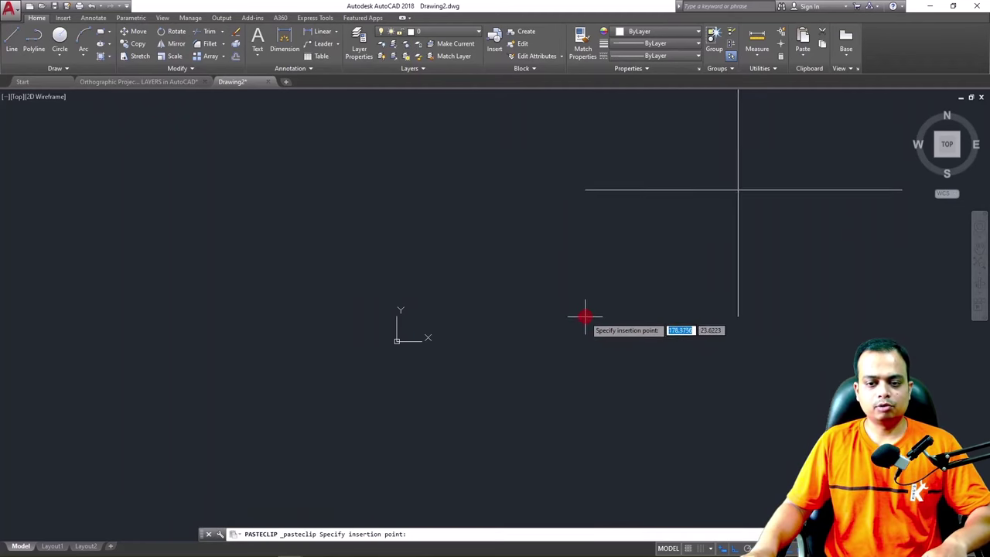
pyautogui.moveTo(585, 317); pyautogui.dragTo(441, 416, button='middle')
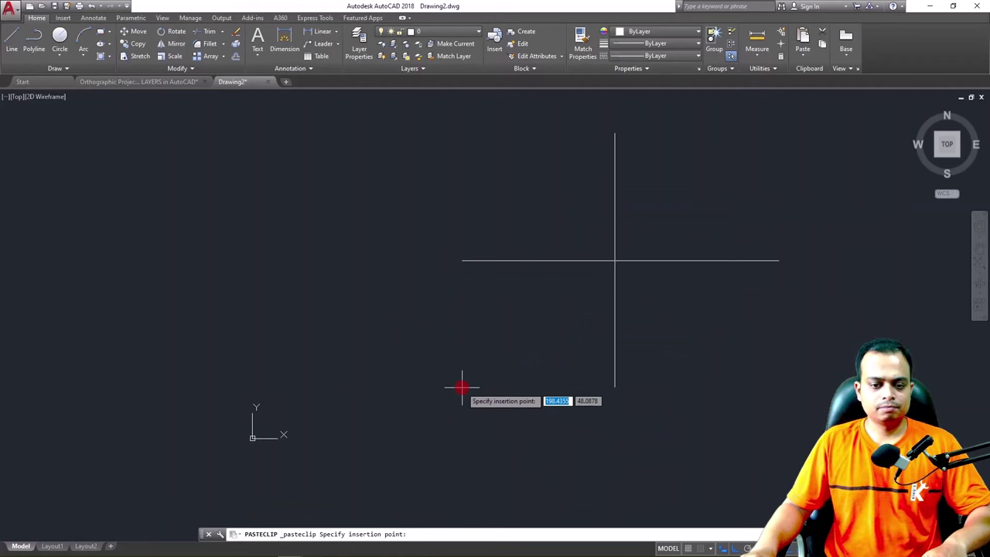
pyautogui.click(505, 384)
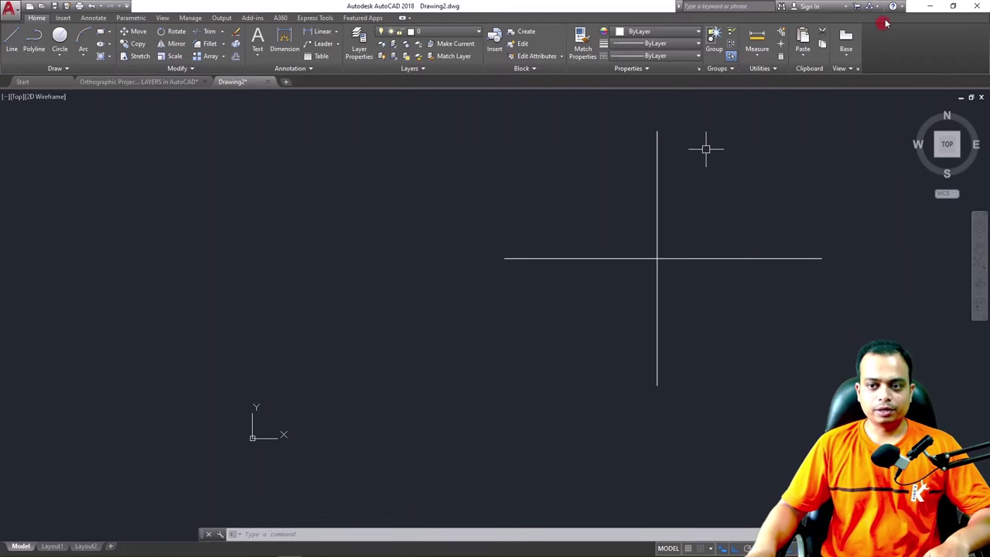
# Minimize AutoCAD, then restore Drawing2 maximized and start pasting the copied image
pyautogui.click(927, 6)
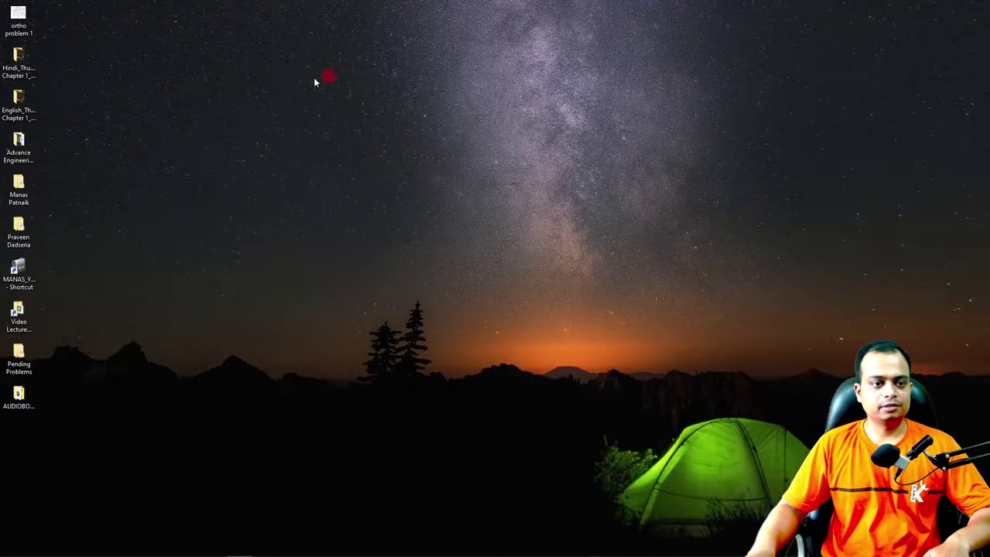
pyautogui.click(21, 30)
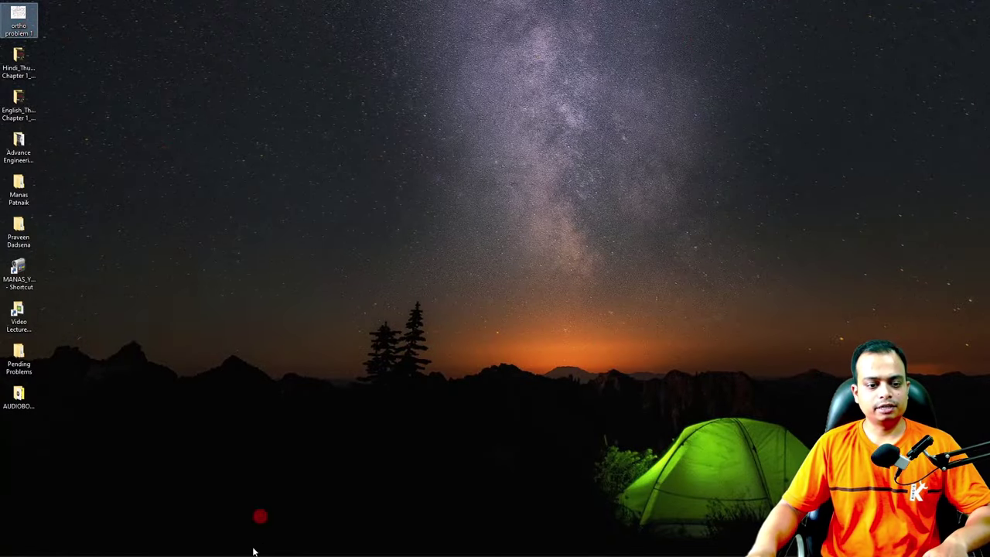
pyautogui.click(290, 547)
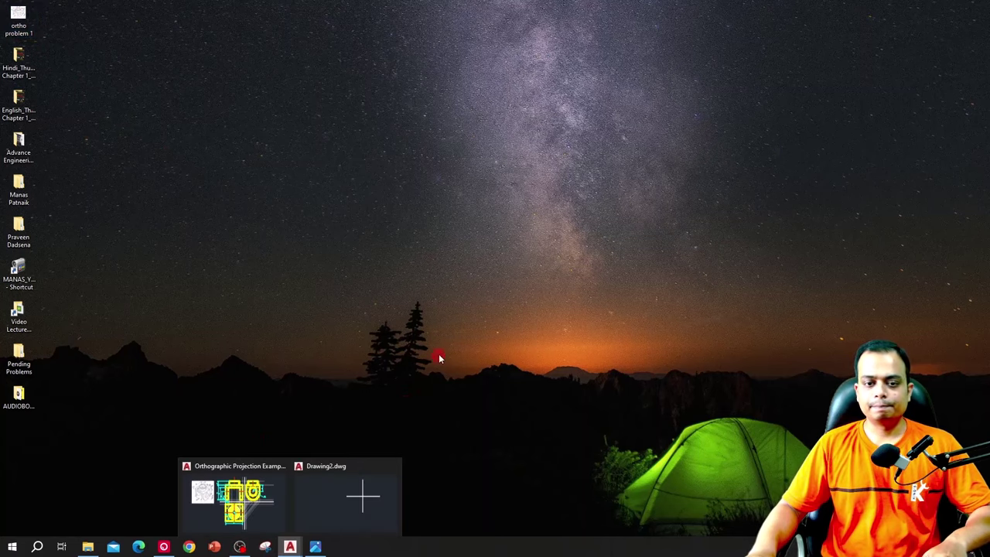
pyautogui.click(347, 497)
pyautogui.click(812, 41)
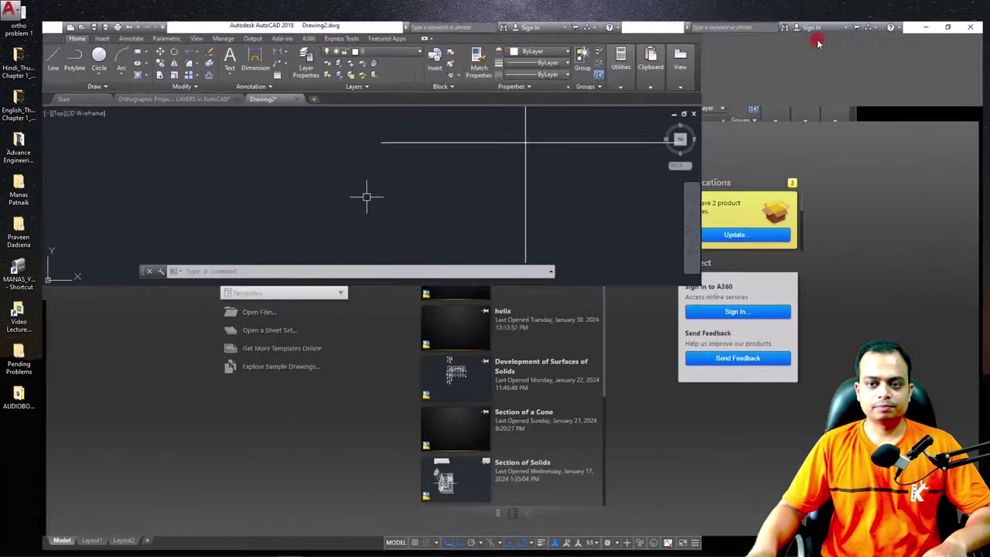
pyautogui.hotkey('ctrl', 'v')
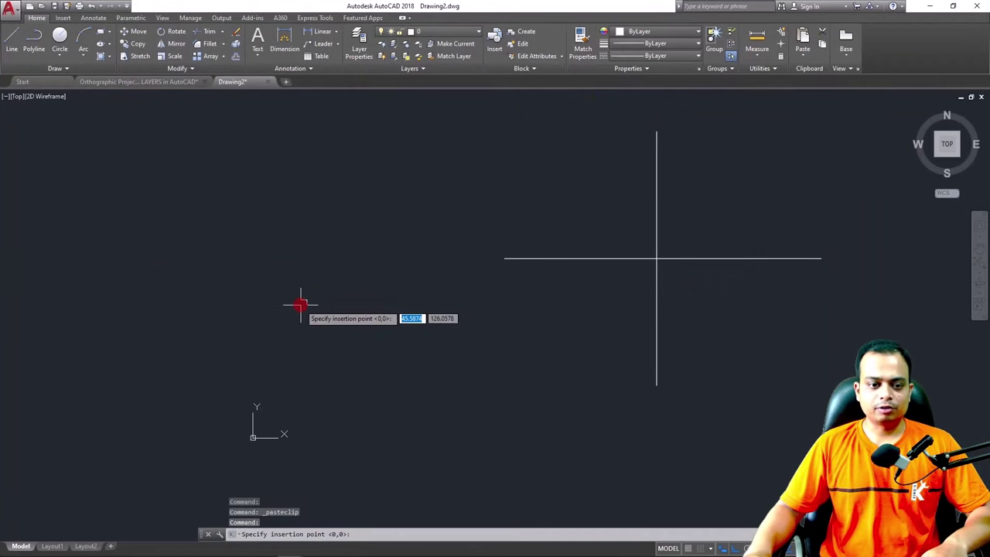
# Insert the bracket reference image left of the crossing lines at its shown size with rotation 0
pyautogui.click(313, 255)
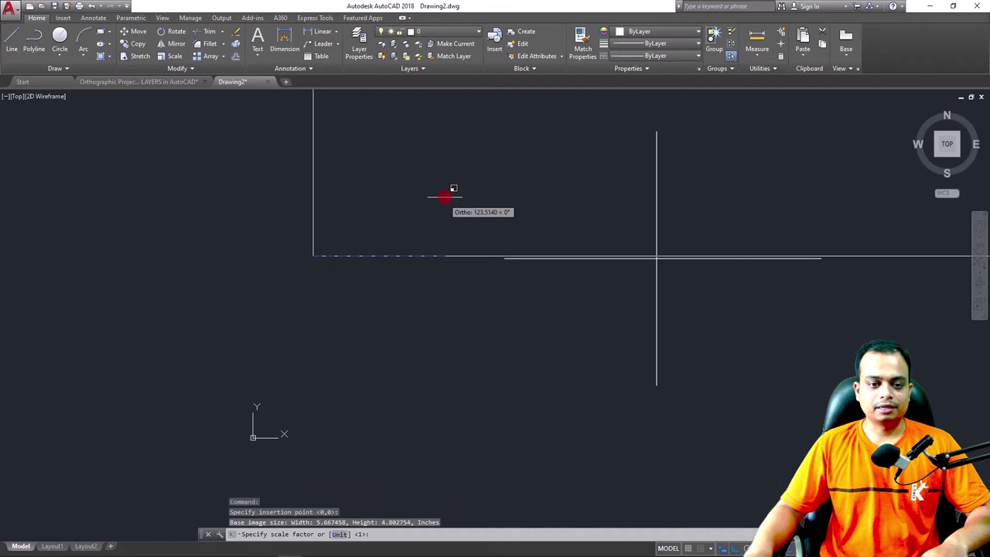
pyautogui.click(341, 237)
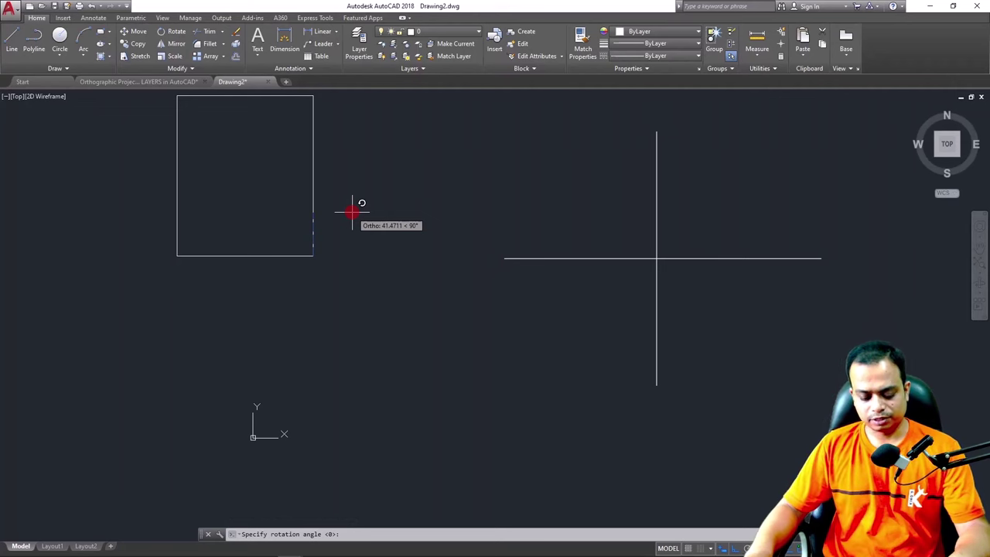
pyautogui.press('F8')
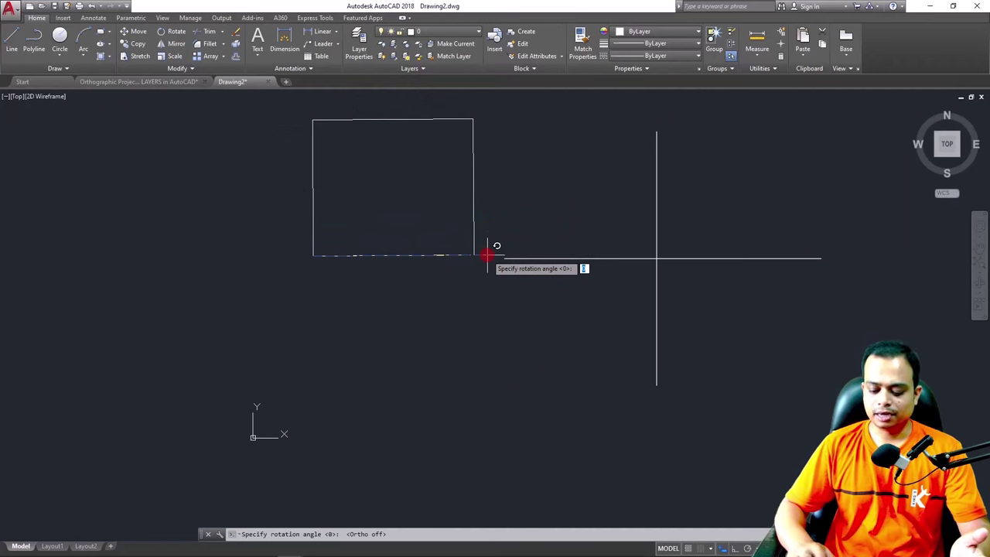
pyautogui.write('0')
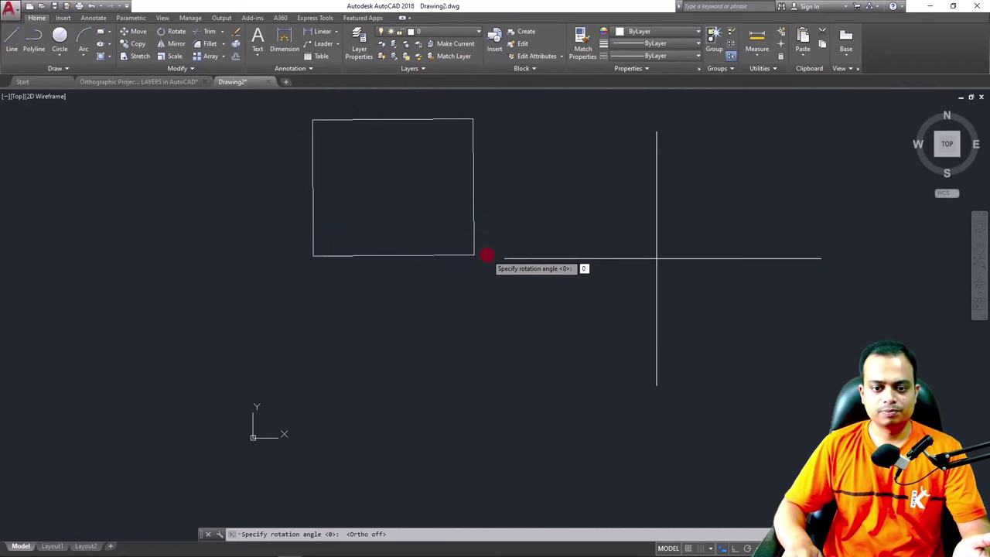
pyautogui.press('Return')
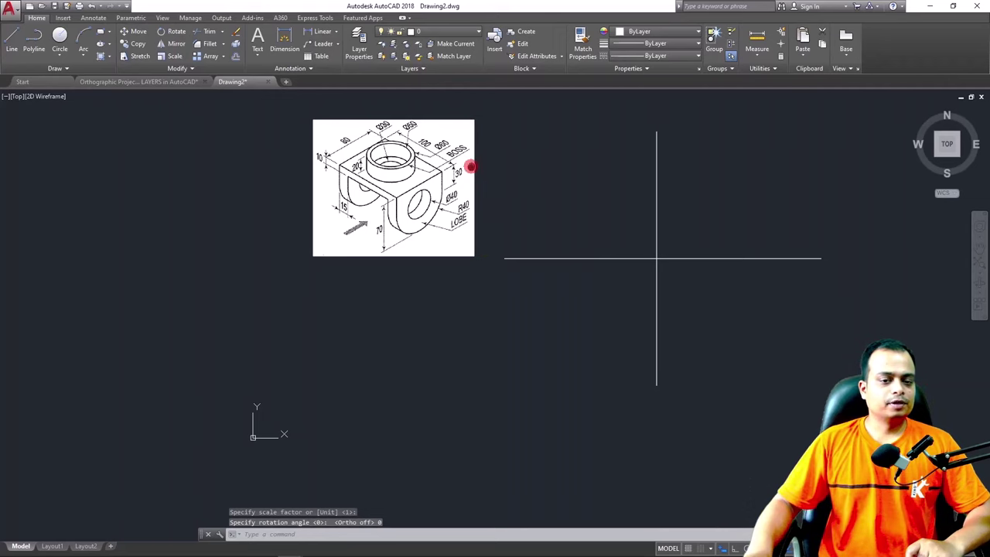
pyautogui.scroll(3, 468, 164)
pyautogui.scroll(2, 384, 208)
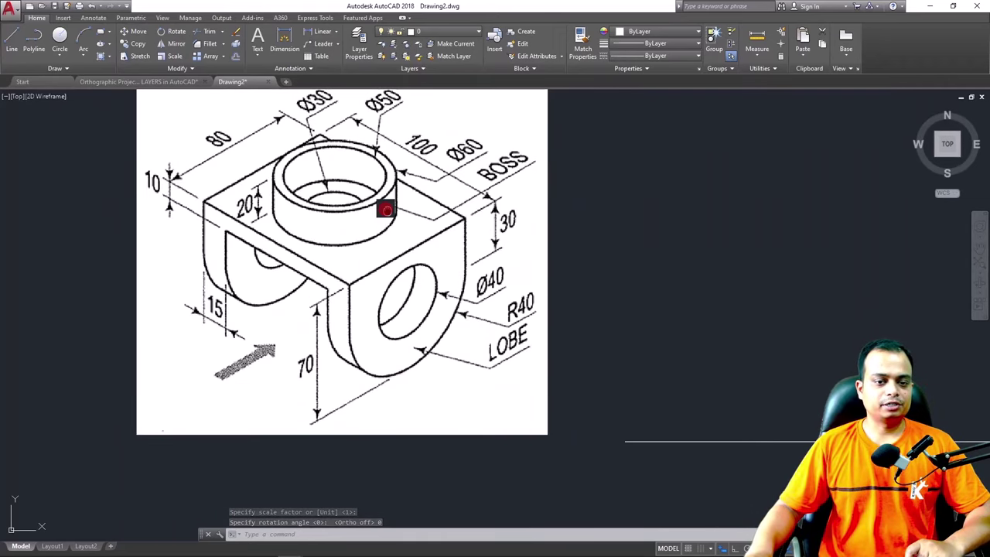
pyautogui.moveTo(386, 211); pyautogui.dragTo(460, 243, button='middle')
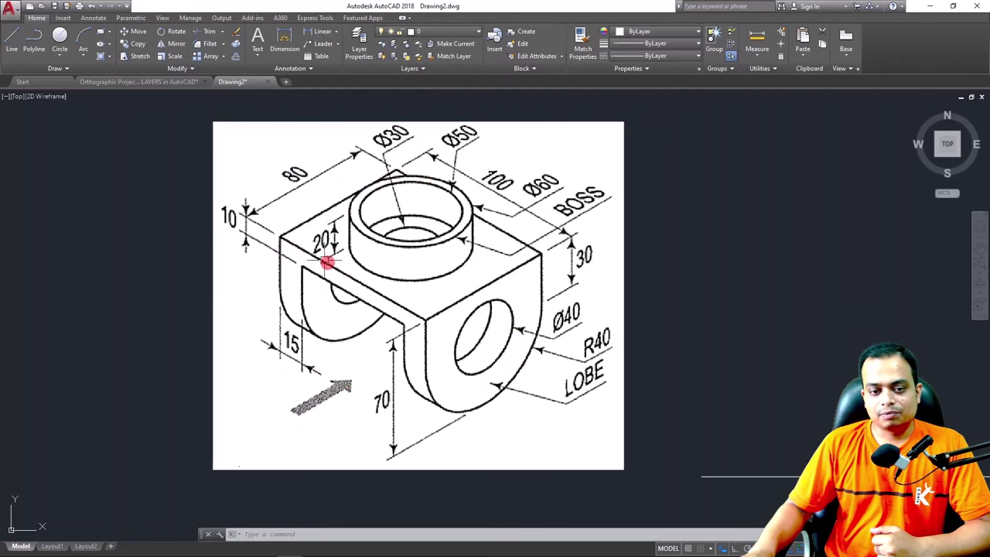
pyautogui.scroll(-2, 431, 324)
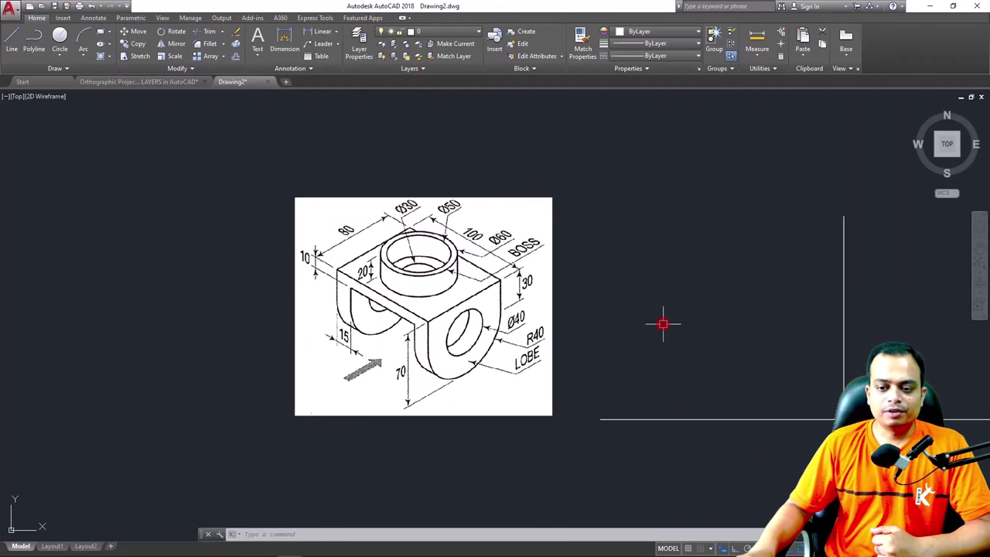
pyautogui.moveTo(660, 323); pyautogui.dragTo(483, 291, button='middle')
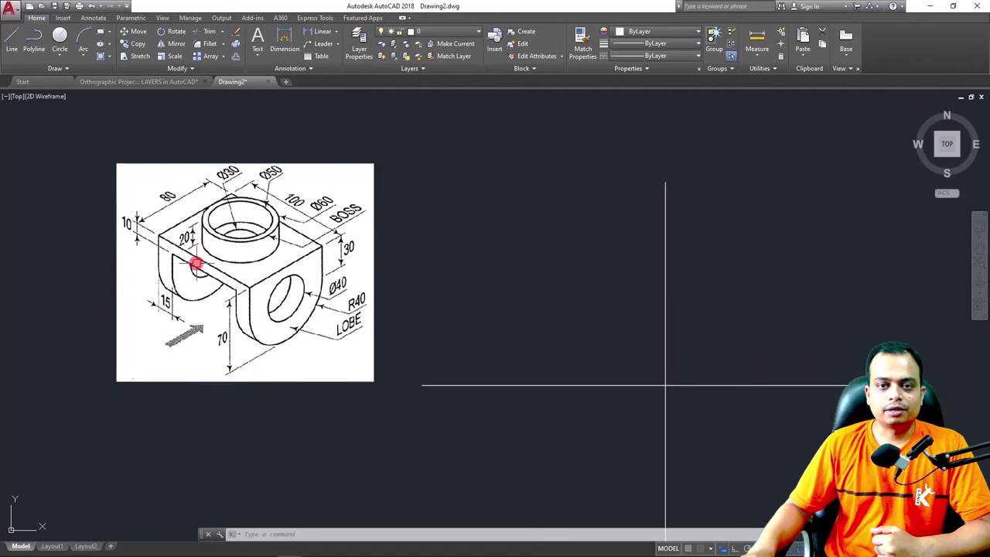
pyautogui.click(563, 385)
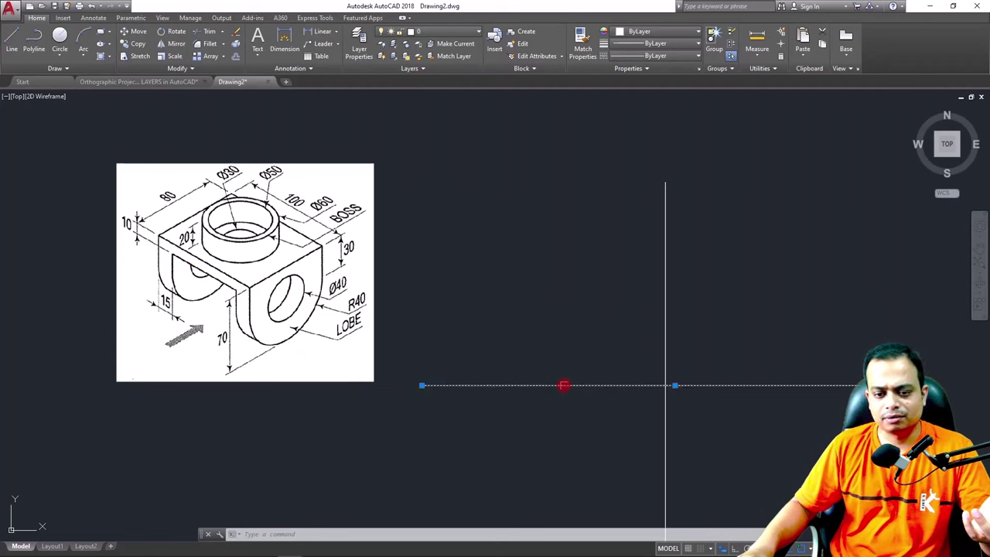
pyautogui.click(666, 309)
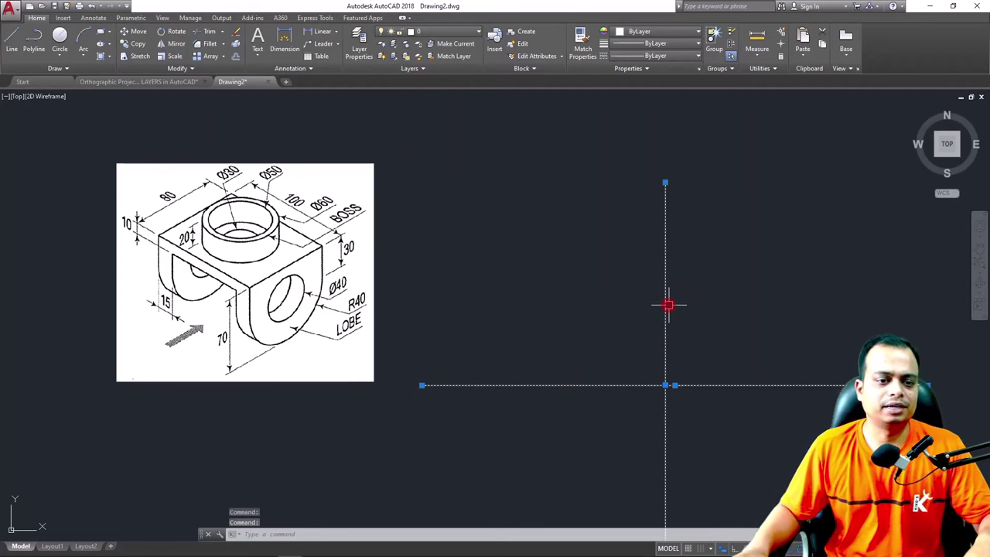
pyautogui.press('Escape')
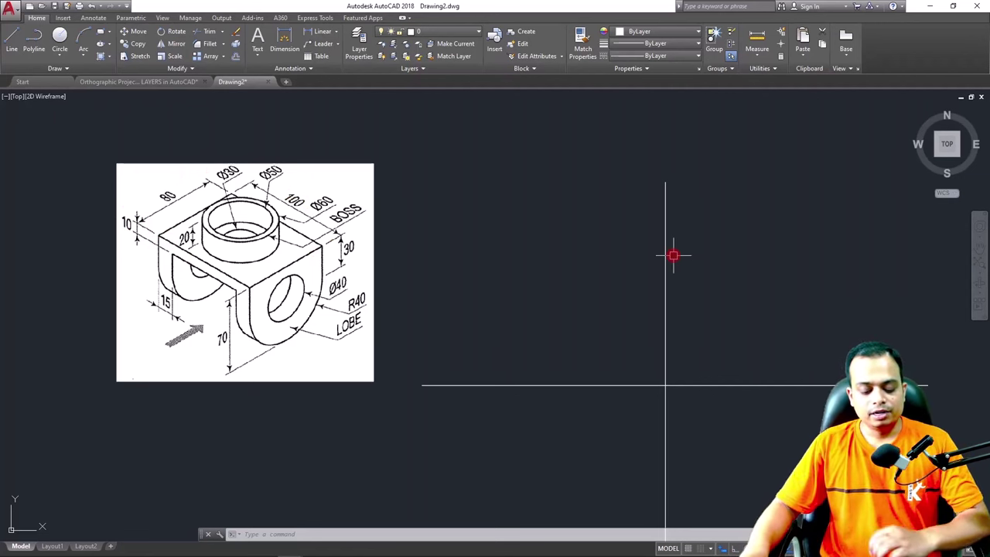
# Offset the vertical line left and right and the horizontal line above and below, all by 10
pyautogui.write('O')
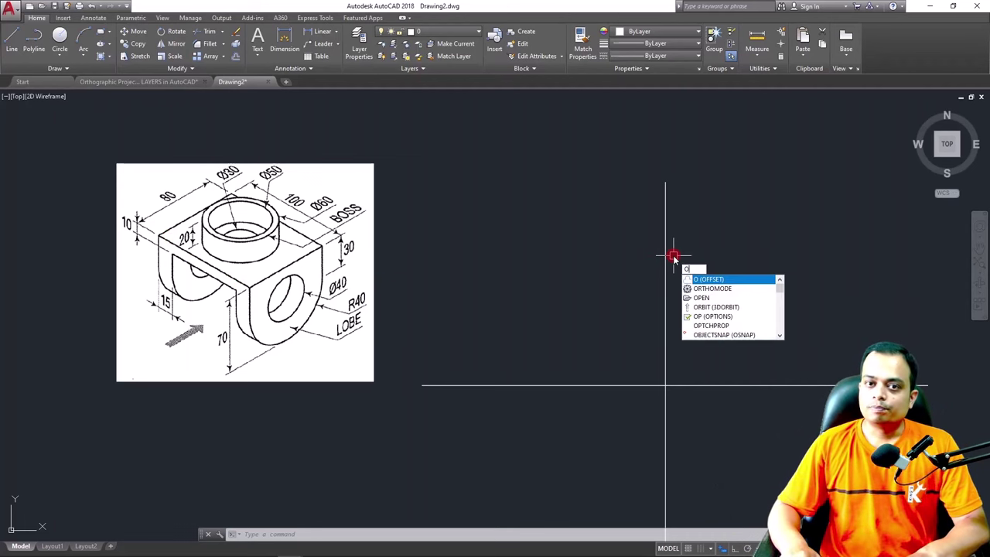
pyautogui.press('Return')
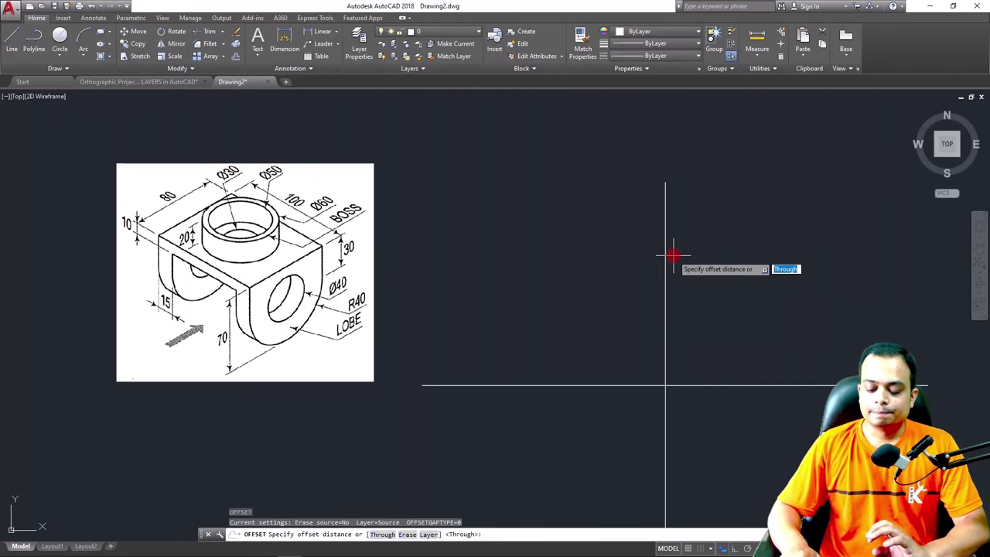
pyautogui.write('10')
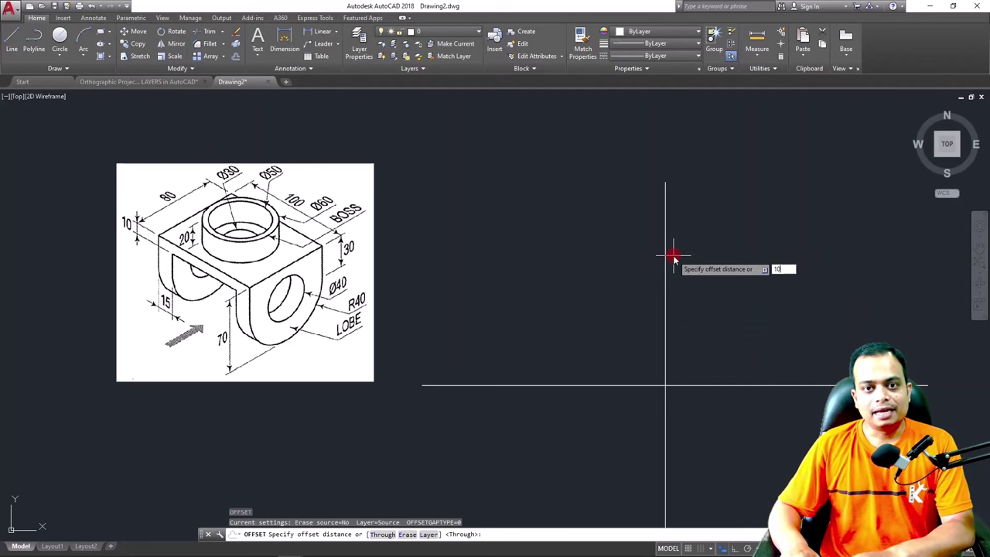
pyautogui.press('Return')
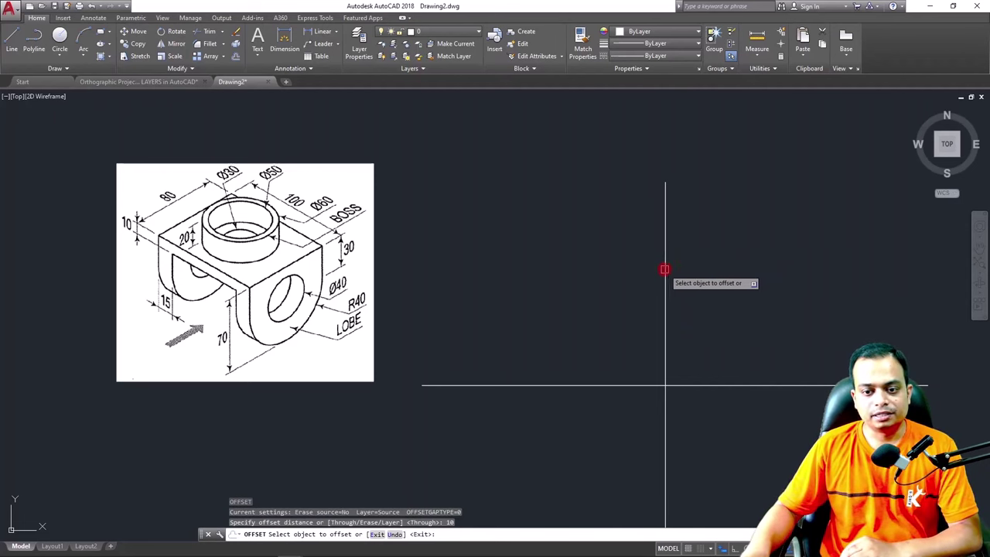
pyautogui.click(663, 269)
pyautogui.click(647, 268)
pyautogui.click(665, 268)
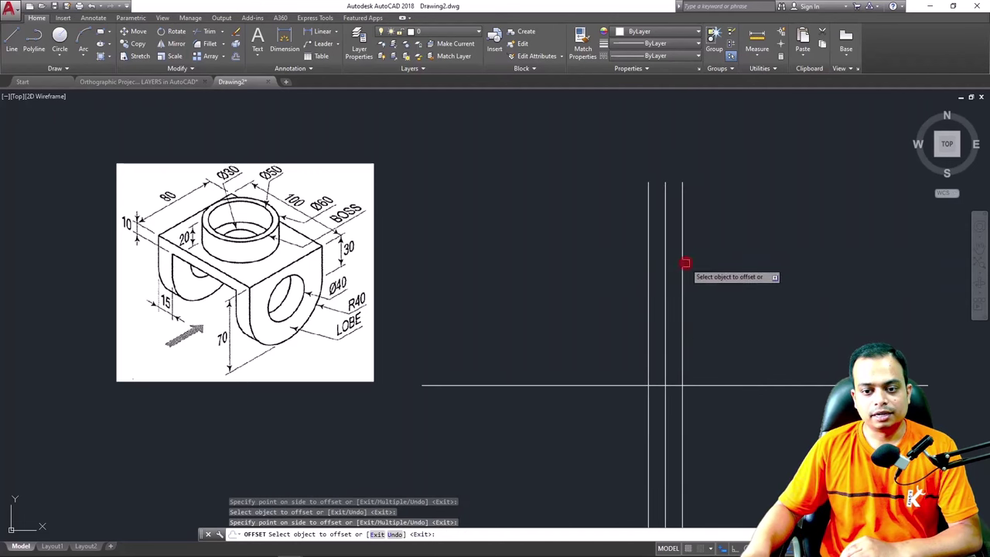
pyautogui.click(570, 384)
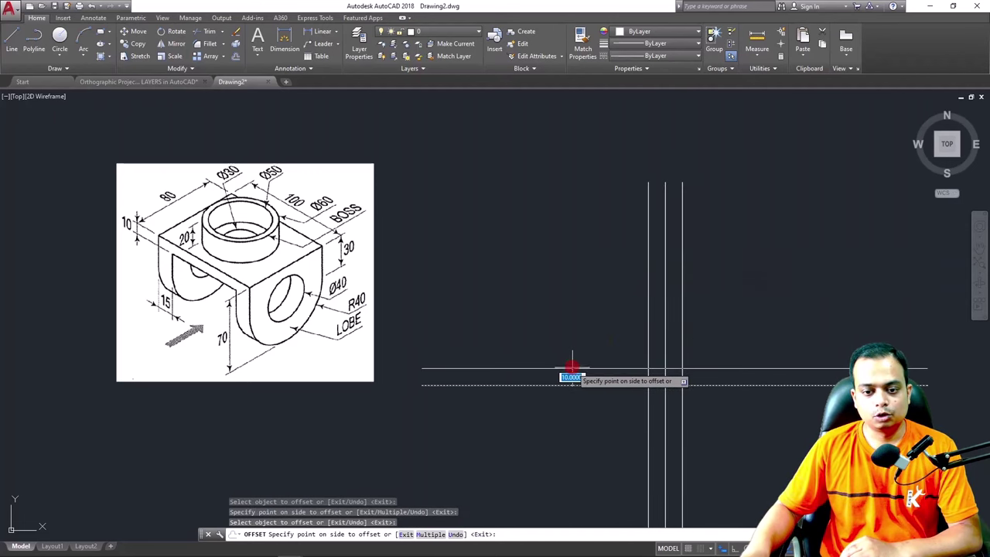
pyautogui.click(570, 362)
pyautogui.click(570, 385)
pyautogui.click(570, 399)
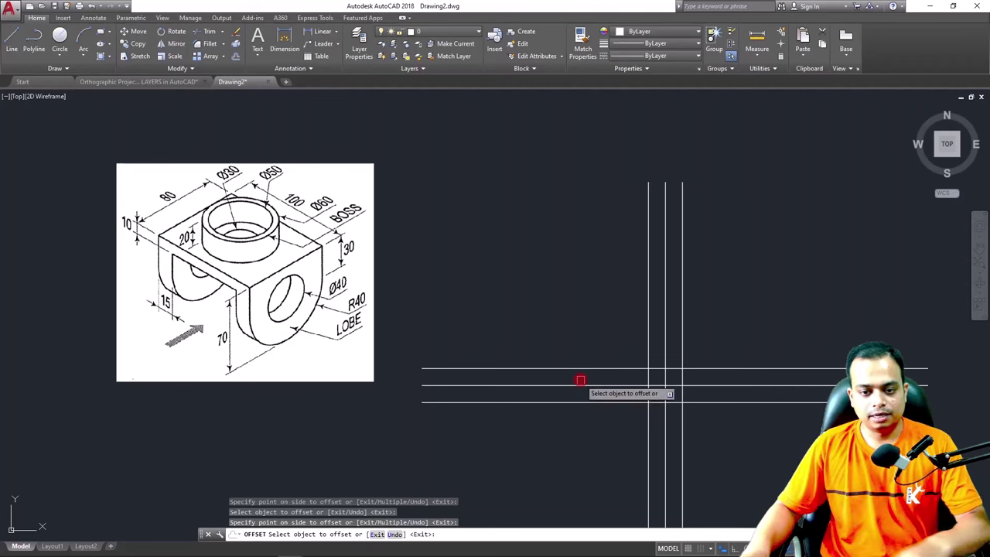
pyautogui.press('Escape')
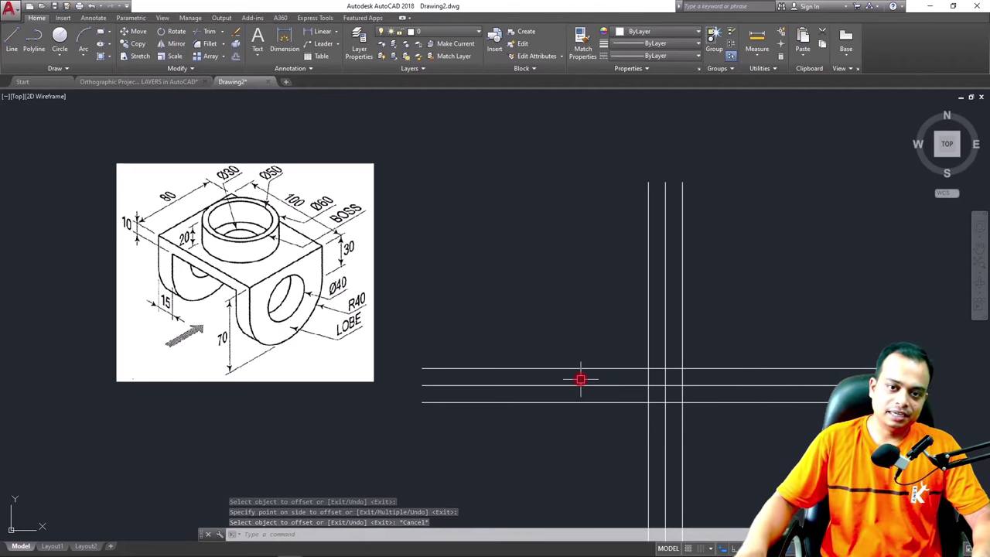
# Create a new layer named Construction with transparency 60, then close the layer manager
pyautogui.click(361, 48)
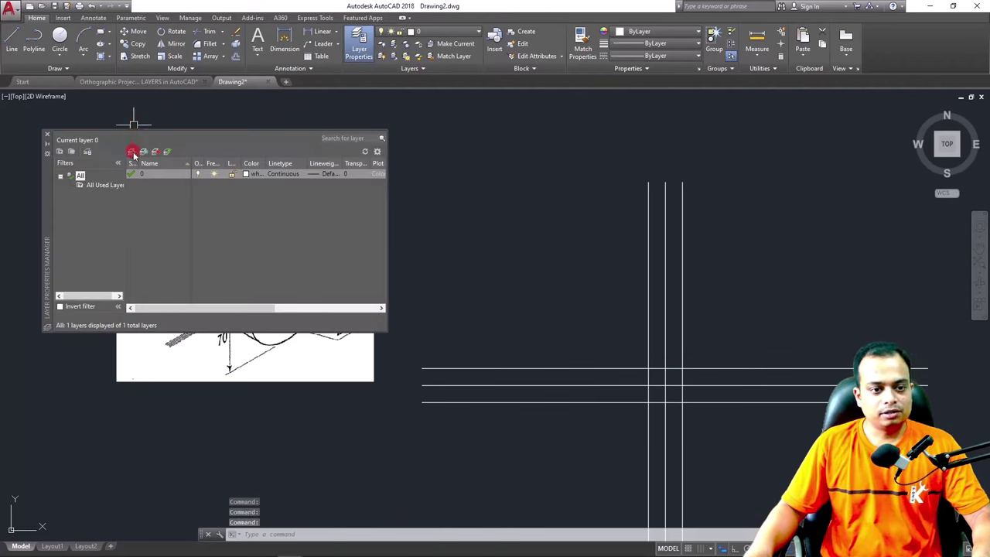
pyautogui.click(133, 153)
pyautogui.write('C')
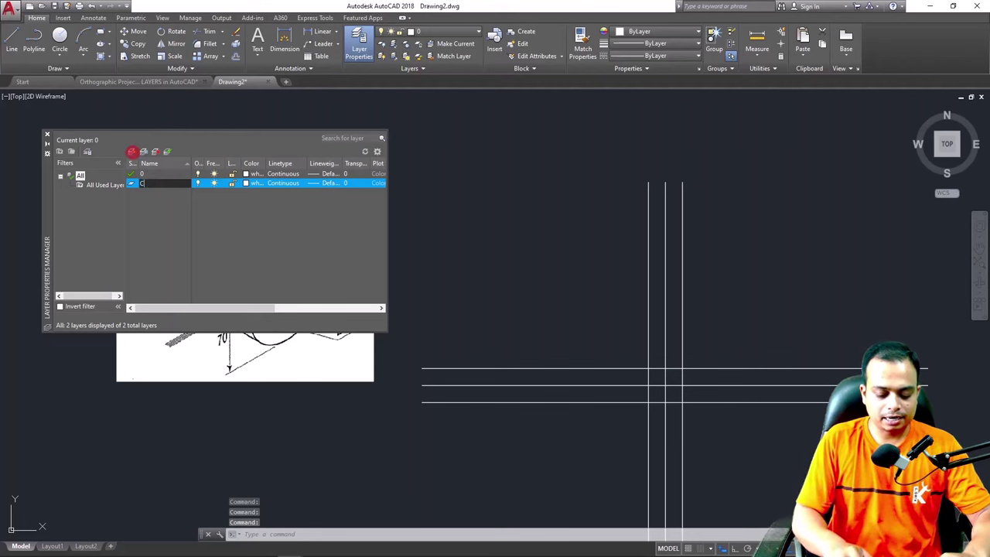
pyautogui.write('onstructio')
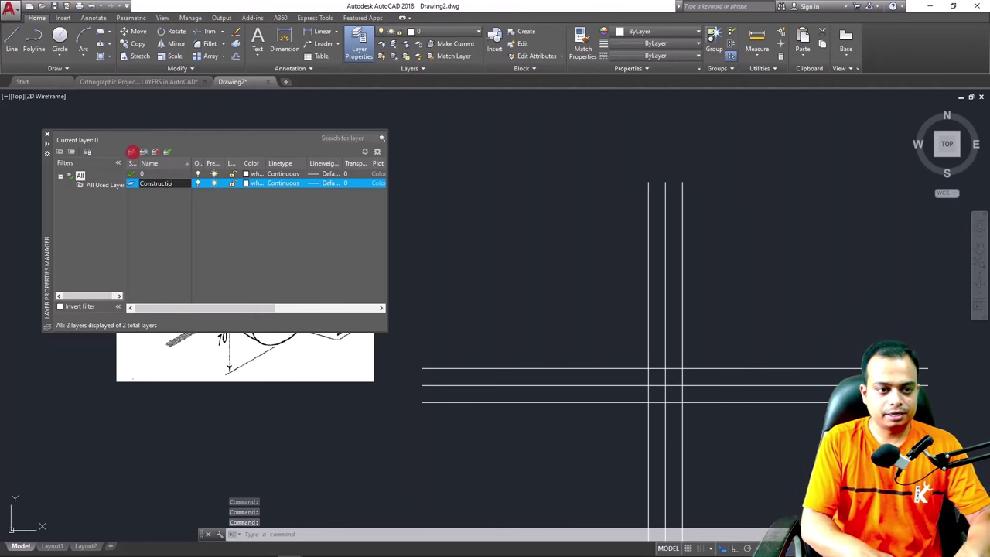
pyautogui.write('n')
pyautogui.press('Return')
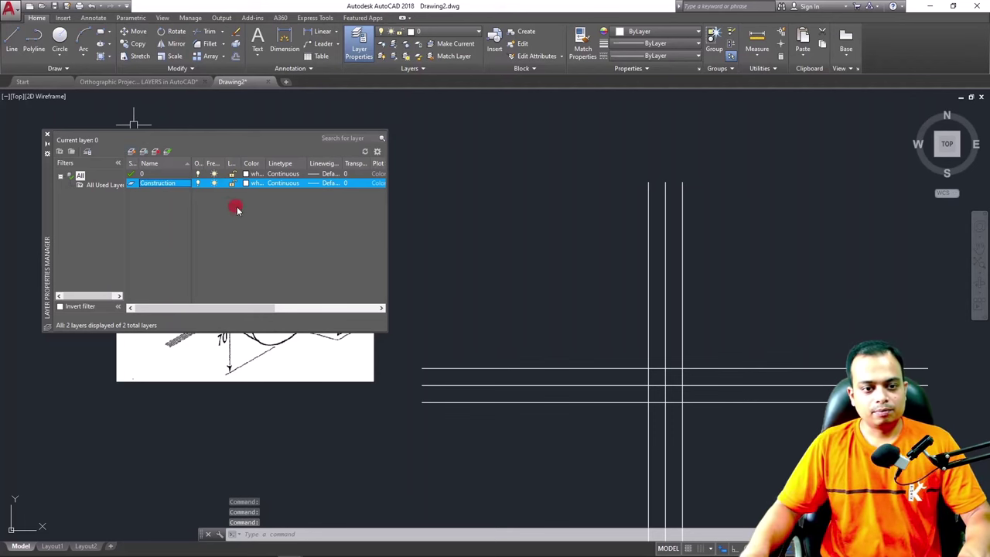
pyautogui.click(247, 184)
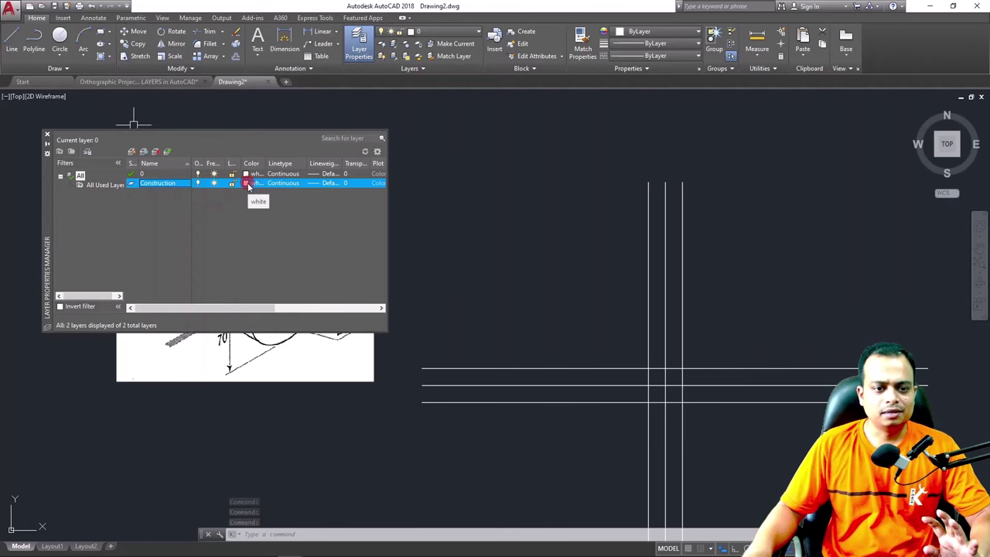
pyautogui.click(287, 187)
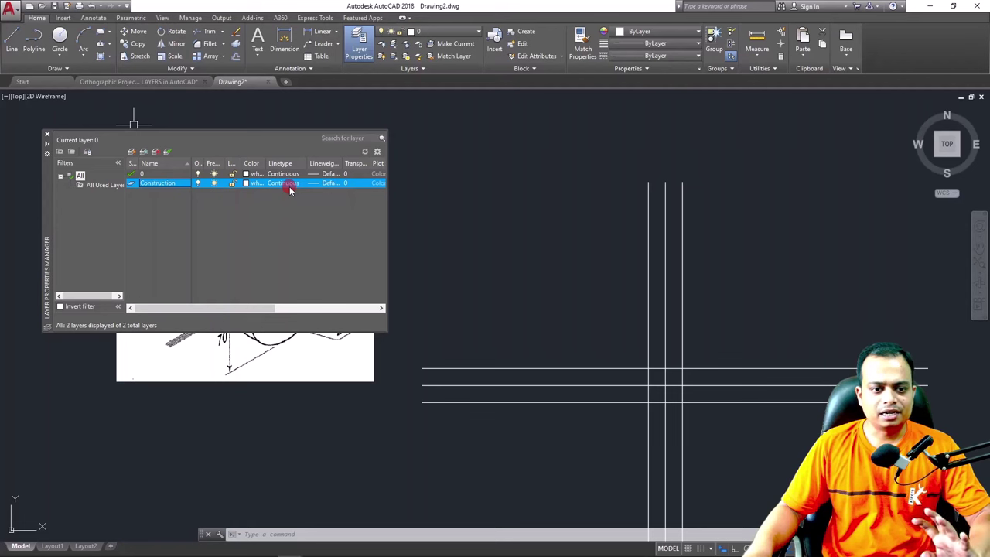
pyautogui.click(354, 186)
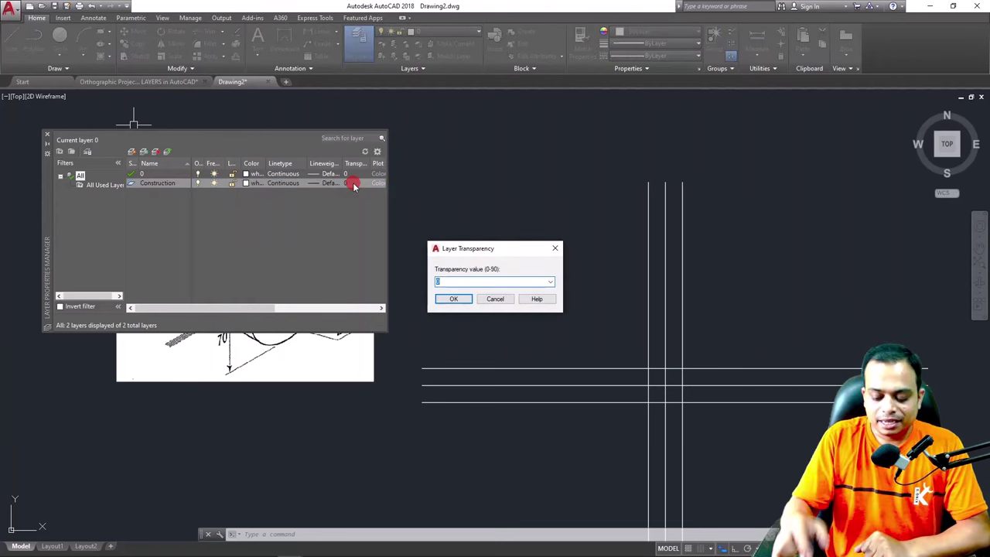
pyautogui.press('Return')
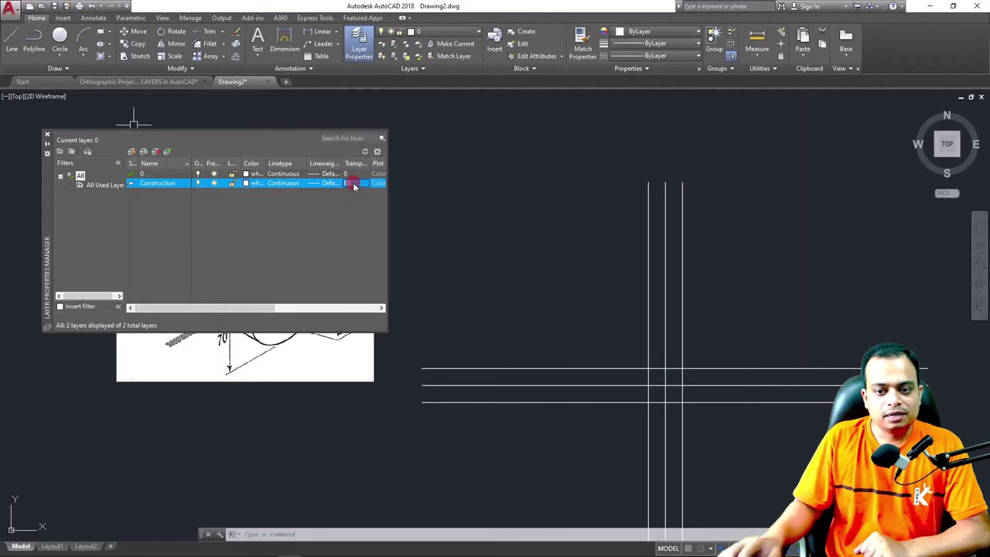
pyautogui.click(47, 136)
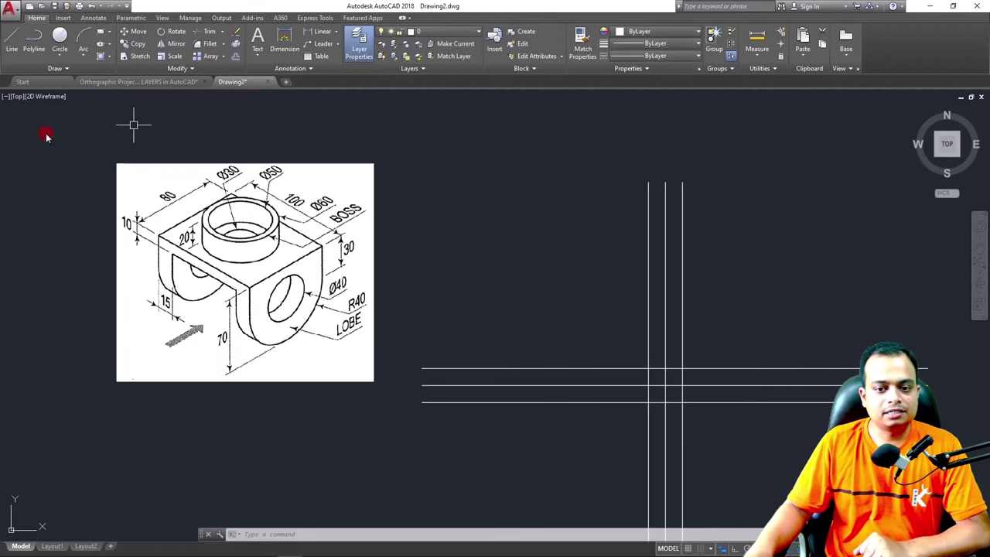
# Put the top and bottom horizontal and left and right vertical guide lines on Construction
pyautogui.click(486, 366)
pyautogui.click(483, 402)
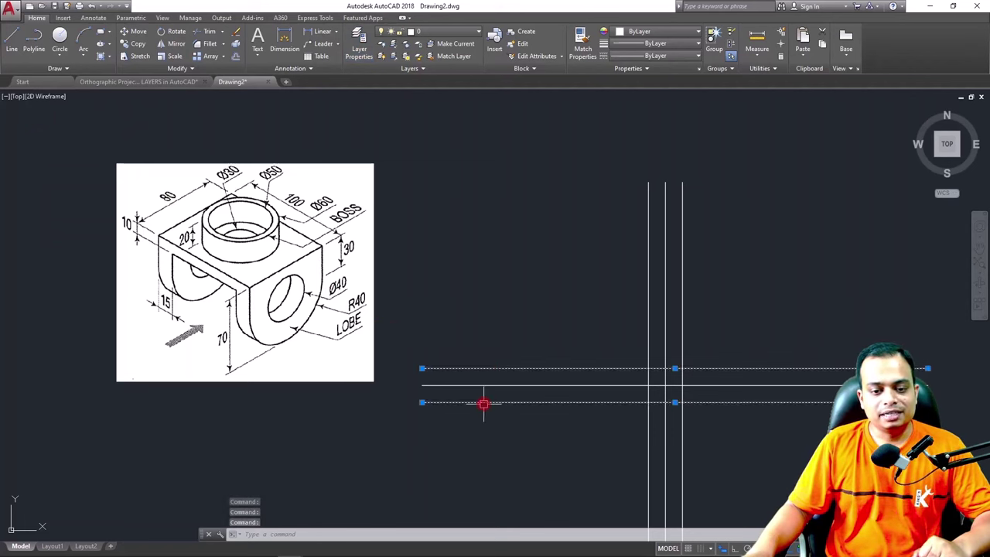
pyautogui.click(646, 280)
pyautogui.click(681, 278)
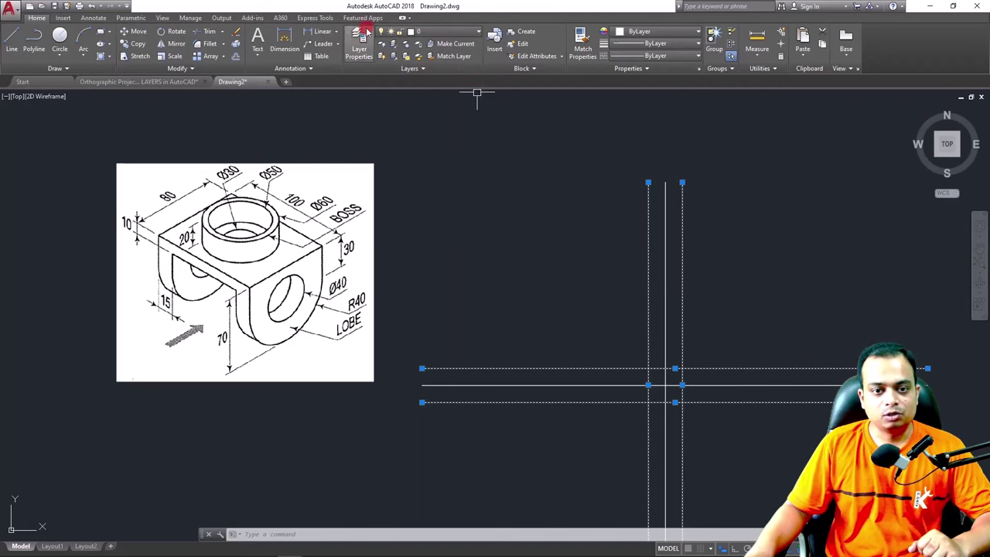
pyautogui.click(480, 34)
pyautogui.click(456, 57)
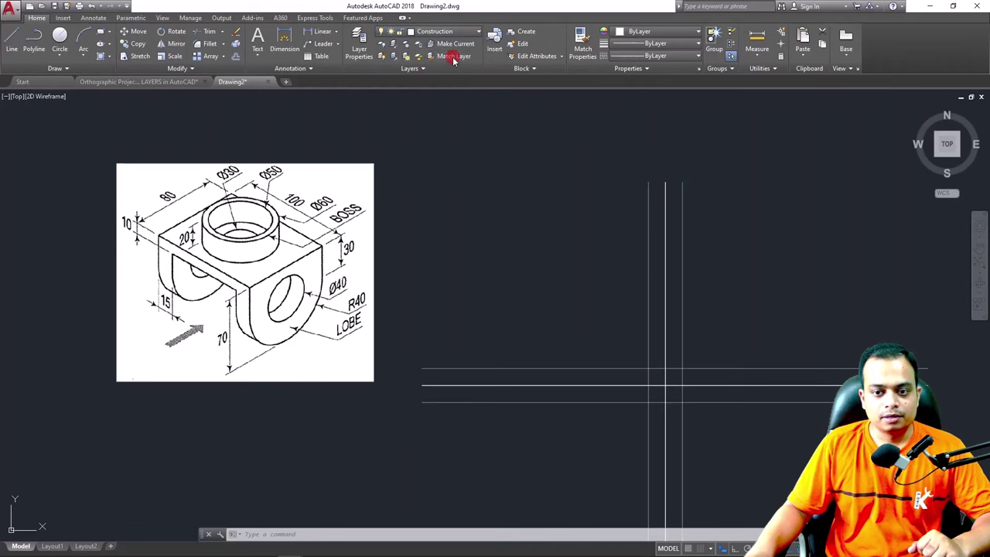
pyautogui.press('Escape')
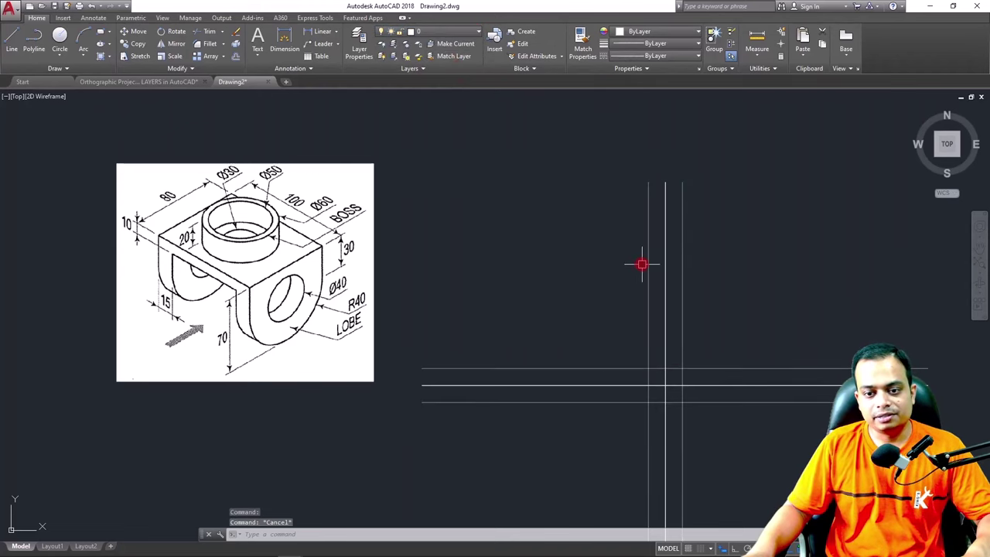
pyautogui.scroll(3, 642, 265)
pyautogui.moveTo(663, 256); pyautogui.dragTo(541, 243, button='middle')
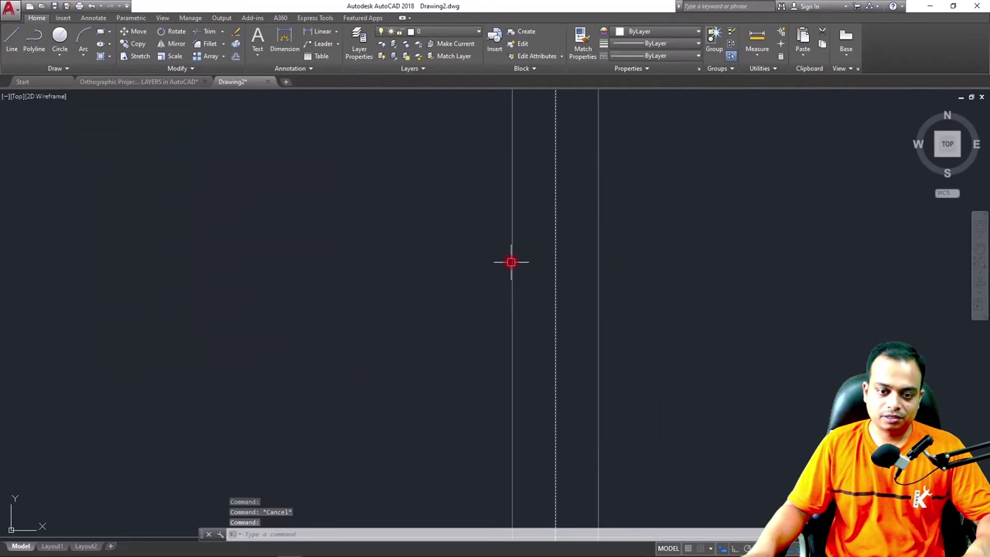
pyautogui.press('Escape')
pyautogui.scroll(-3, 579, 281)
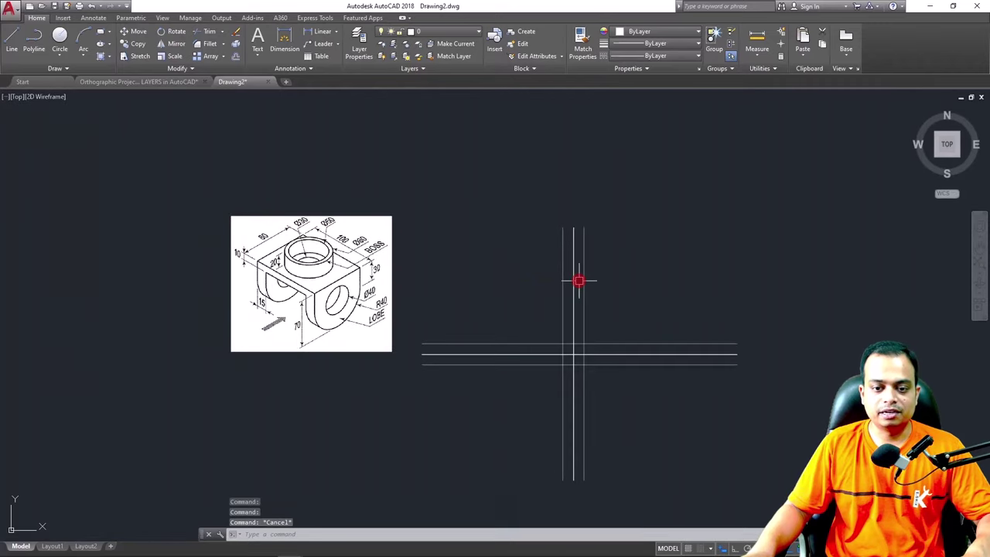
pyautogui.moveTo(579, 281); pyautogui.dragTo(561, 236, button='middle')
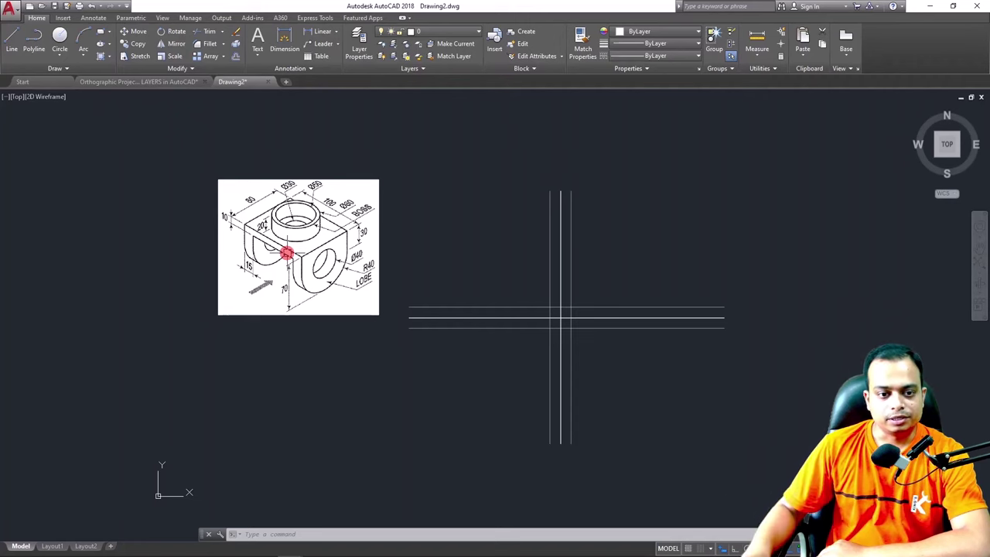
pyautogui.scroll(4, 283, 205)
pyautogui.moveTo(281, 205); pyautogui.dragTo(360, 219, button='middle')
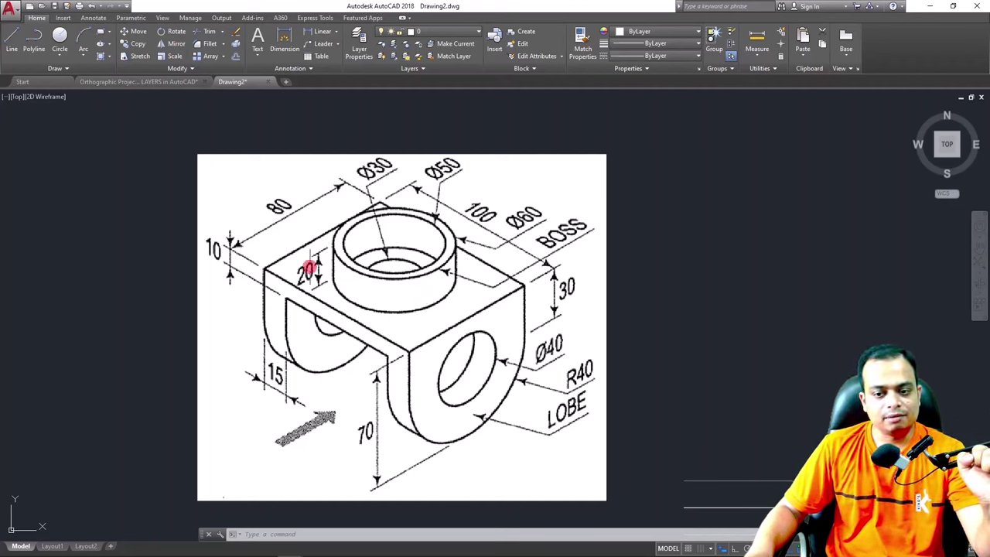
pyautogui.scroll(-3, 747, 281)
pyautogui.moveTo(747, 280); pyautogui.dragTo(450, 187, button='middle')
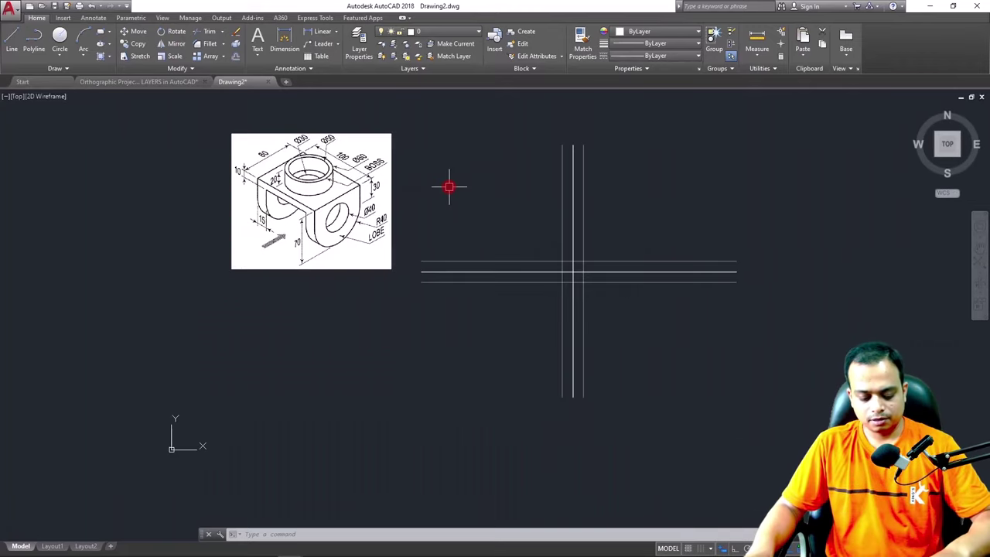
# Draw a rectangle with REC using dimensions 100 long by 80 wide below the reference image
pyautogui.write('REC')
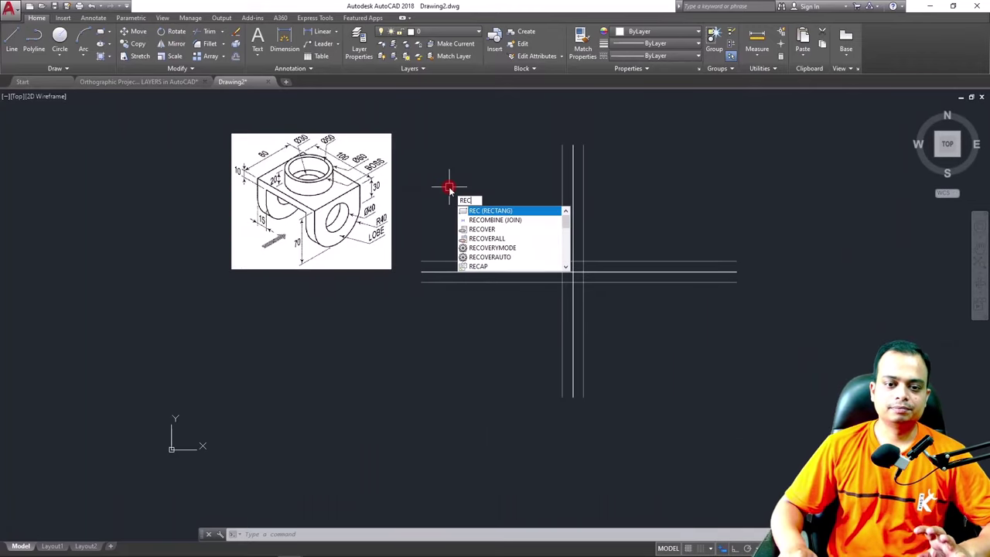
pyautogui.press('Return')
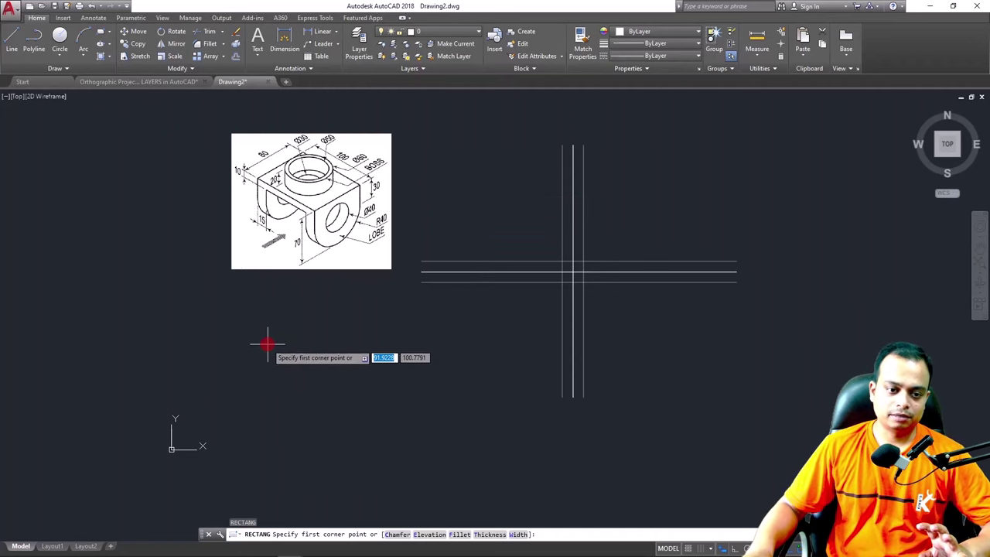
pyautogui.click(271, 351)
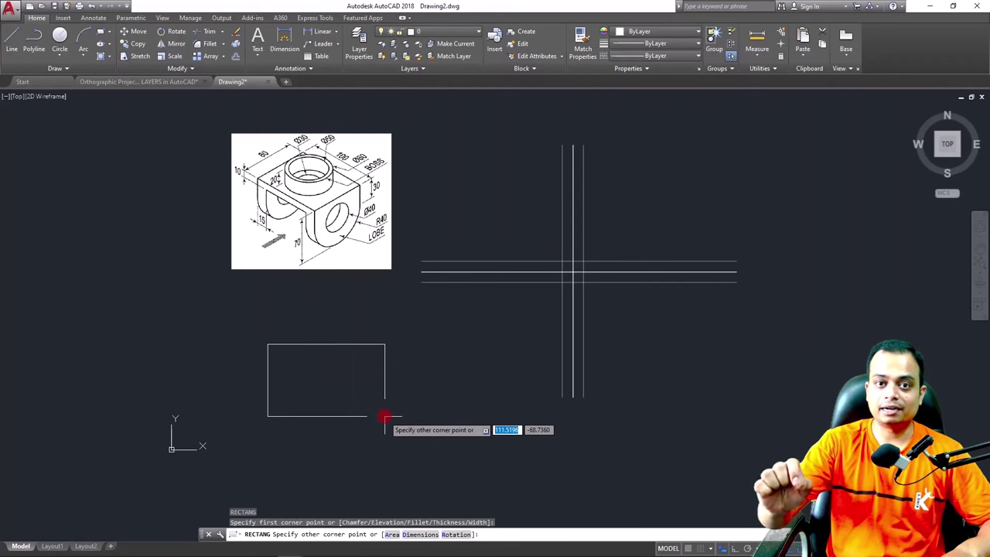
pyautogui.write('d')
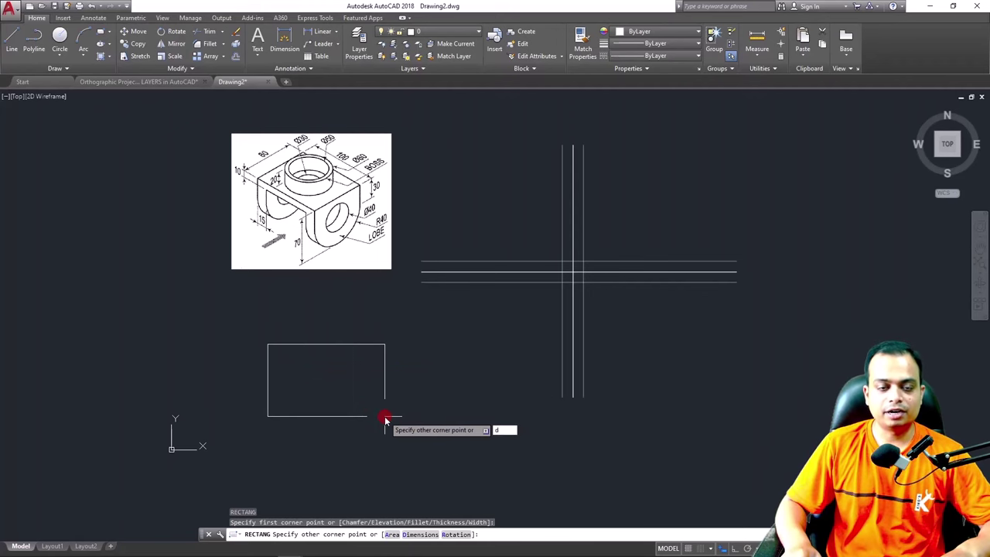
pyautogui.press('Return')
pyautogui.press('BackSpace')
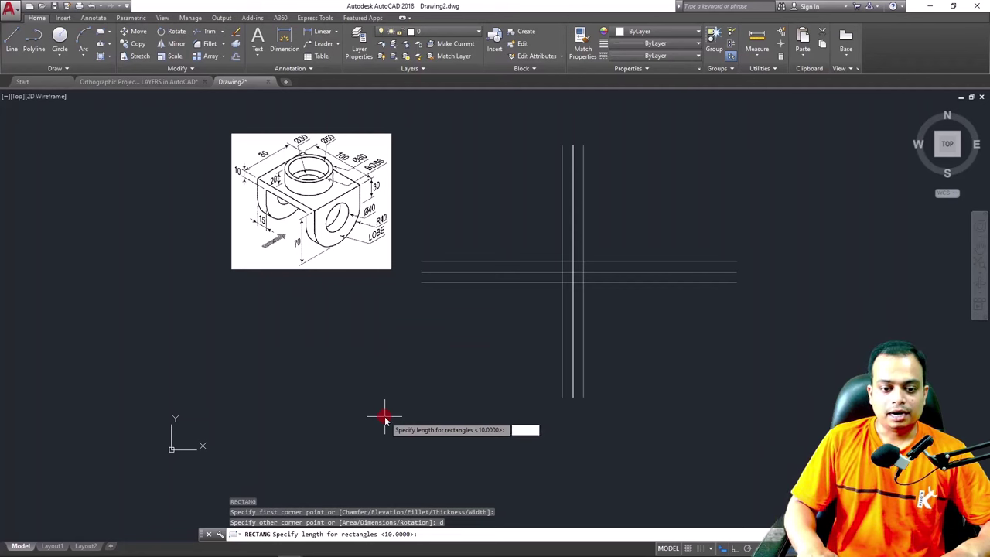
pyautogui.write('100')
pyautogui.press('Return')
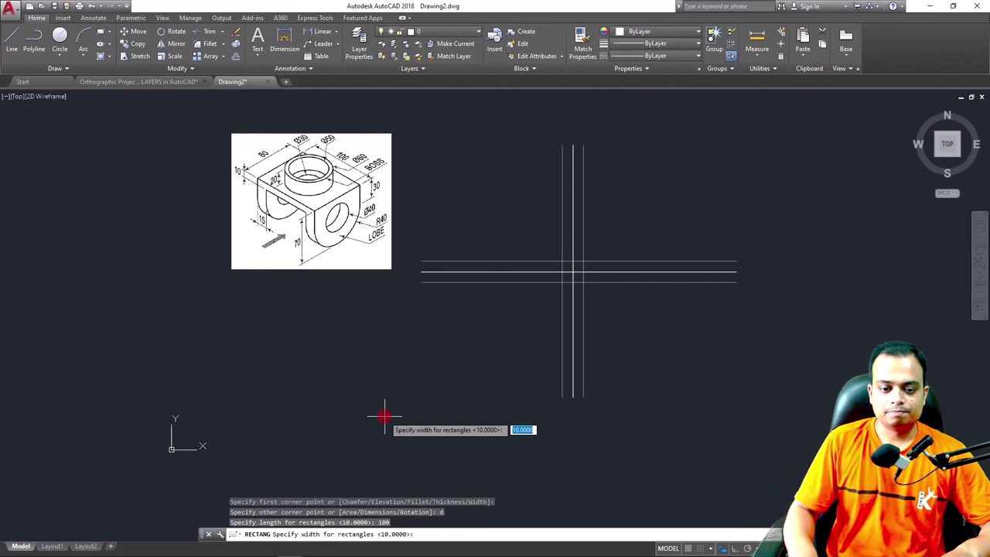
pyautogui.write('80')
pyautogui.press('Return')
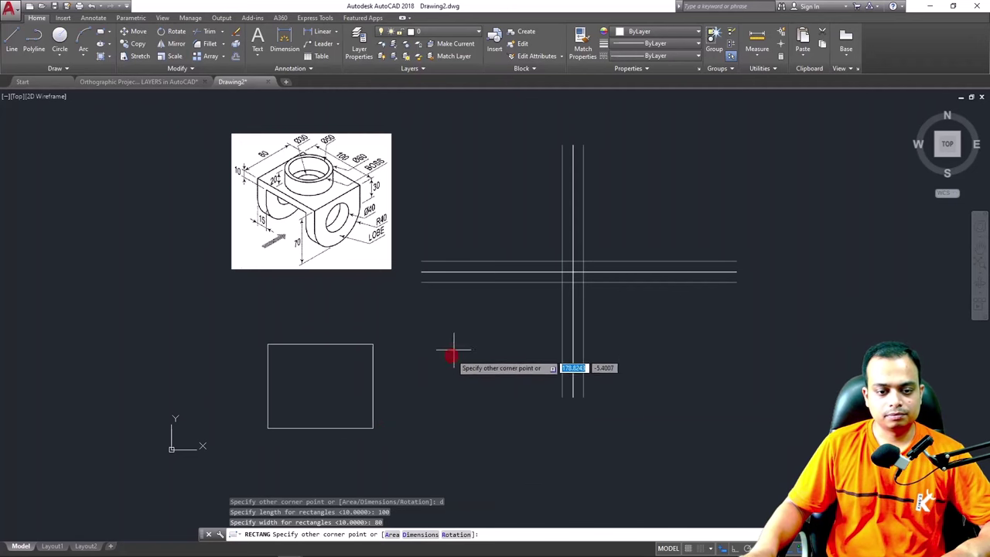
pyautogui.click(439, 405)
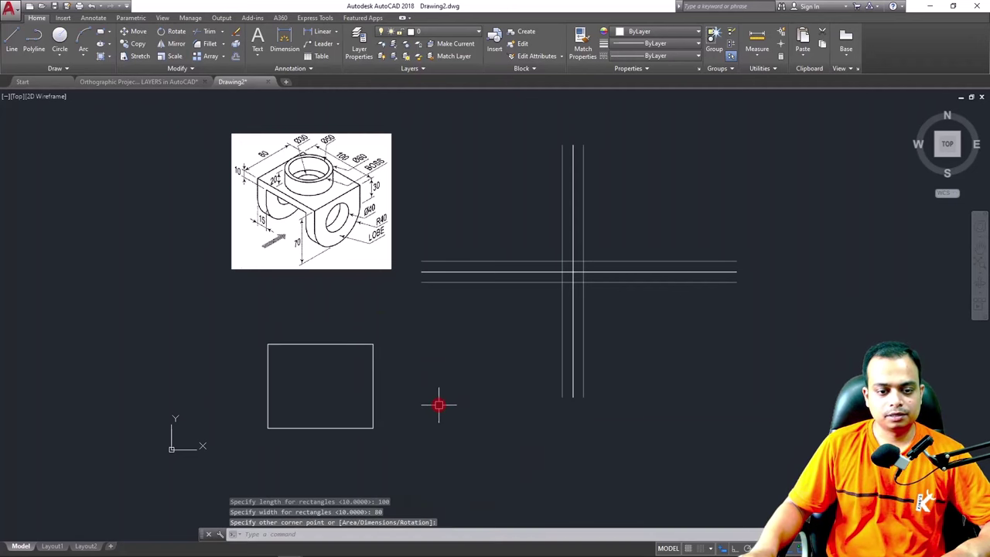
pyautogui.click(353, 343)
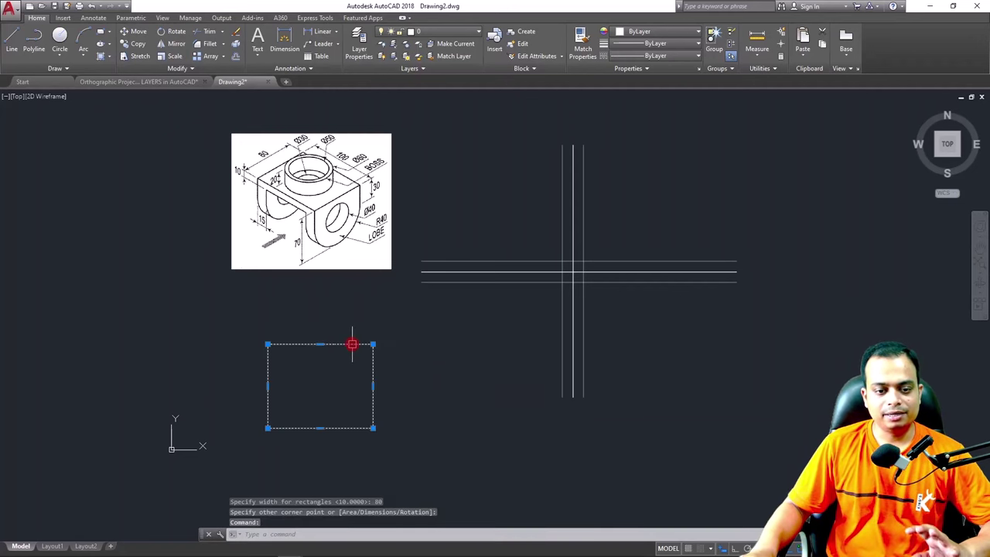
# Move the 100 by 80 rectangle by its top-right corner onto the lower-left guide-line intersection
pyautogui.click(133, 34)
pyautogui.click(373, 344)
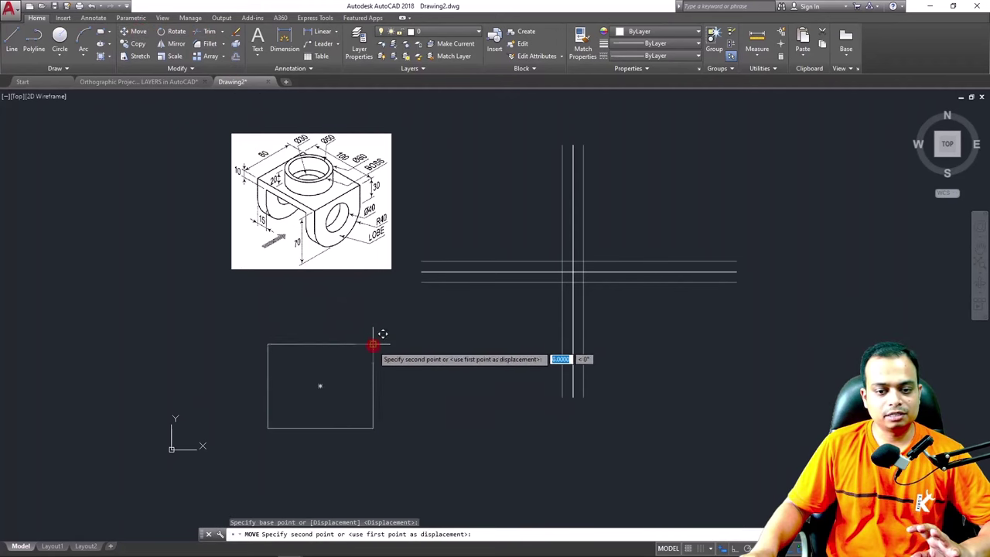
pyautogui.click(562, 283)
pyautogui.press('Escape')
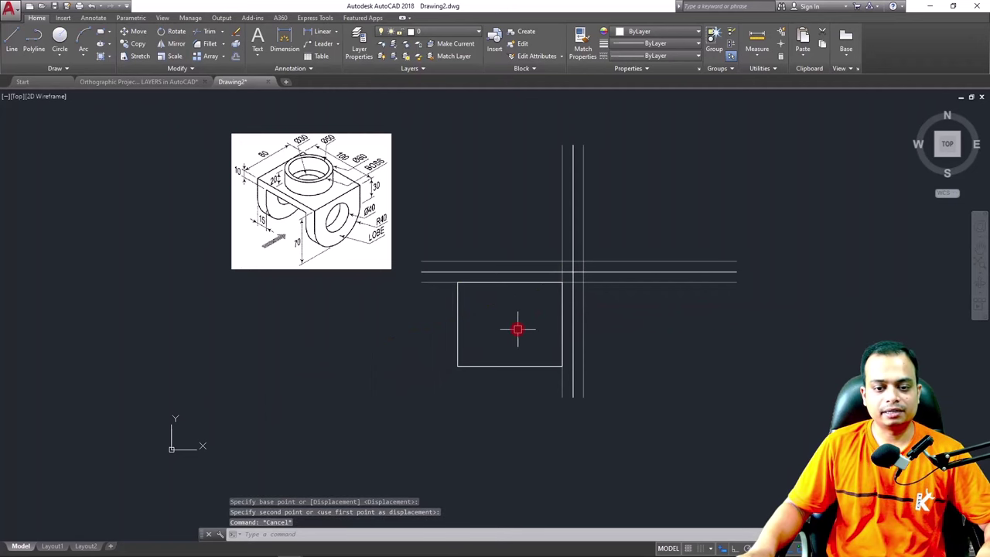
pyautogui.scroll(2, 518, 329)
pyautogui.moveTo(518, 329)
pyautogui.mouseDown(button='middle')
pyautogui.moveTo(433, 376)
pyautogui.moveTo(449, 410)
pyautogui.moveTo(506, 342)
pyautogui.moveTo(468, 342)
pyautogui.mouseUp(button='middle')
pyautogui.moveTo(236, 209); pyautogui.dragTo(270, 270, button='middle')
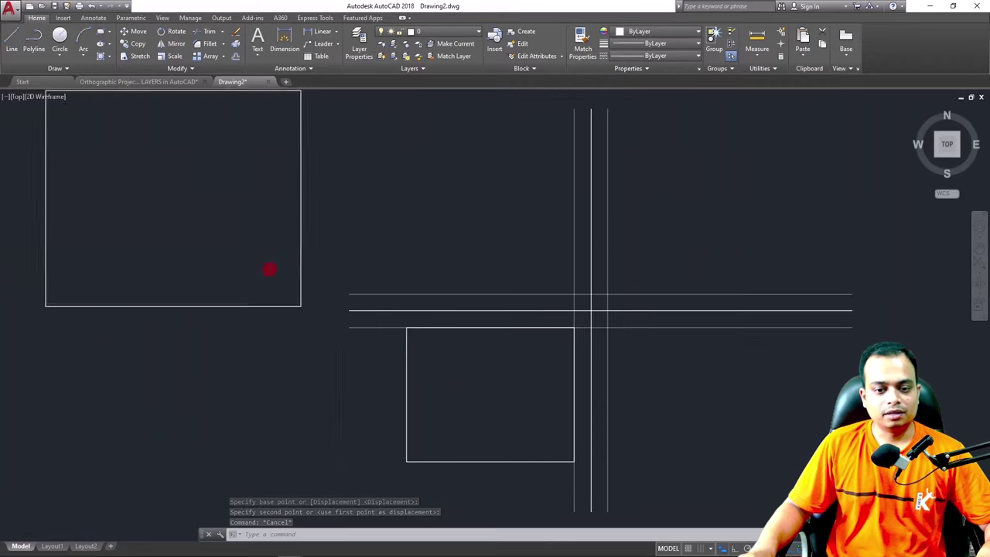
pyautogui.moveTo(368, 328)
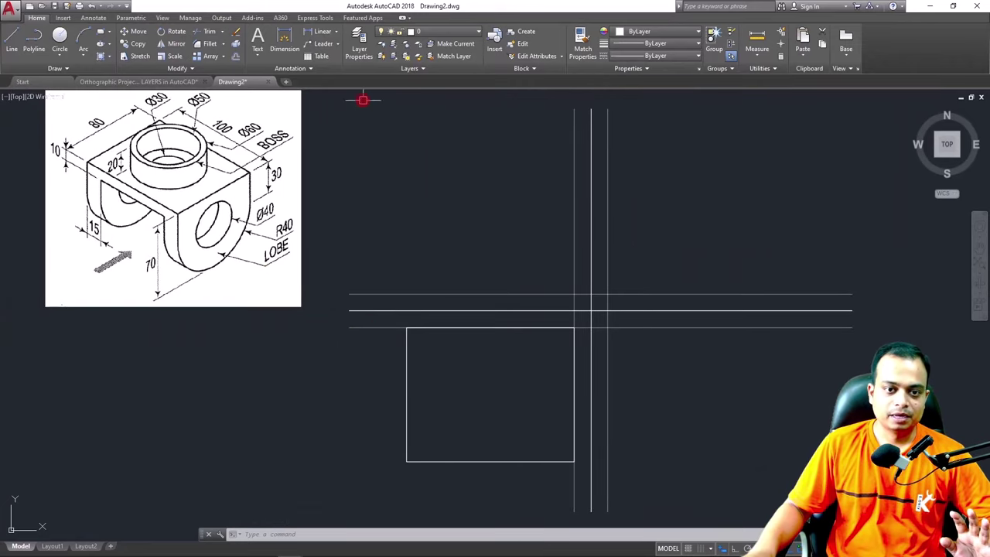
# Create a new layer named Outline with yellow colour and 0.30 mm lineweight
pyautogui.click(358, 51)
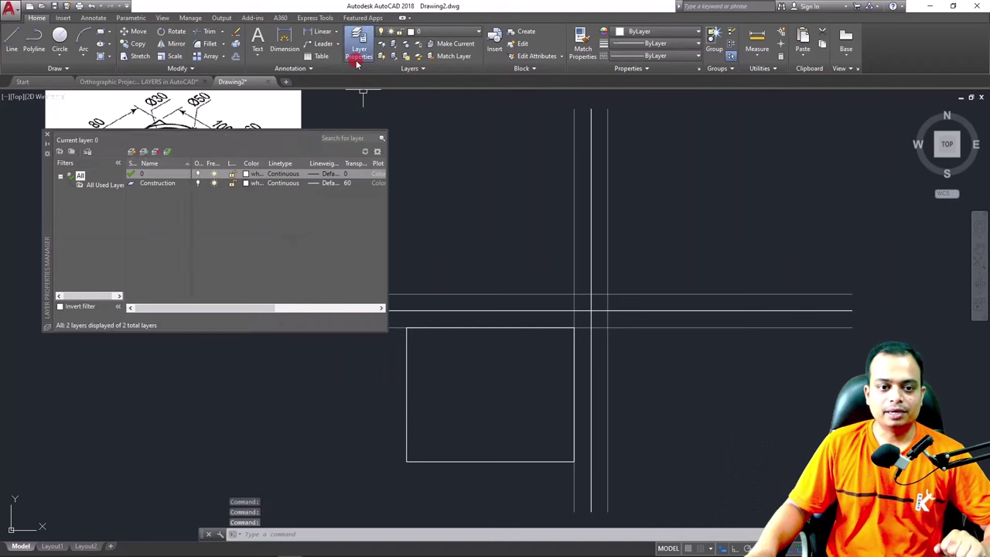
pyautogui.click(133, 153)
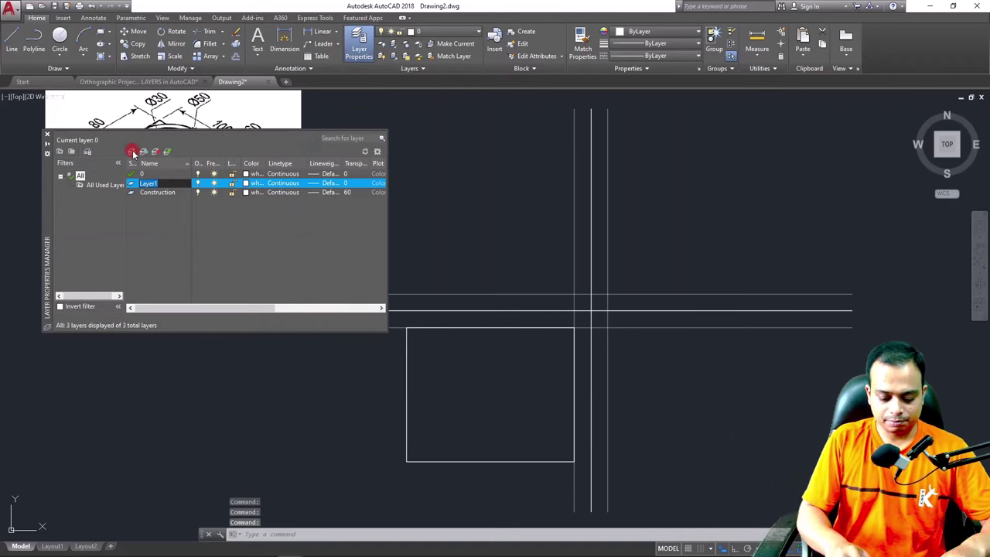
pyautogui.write('Outline')
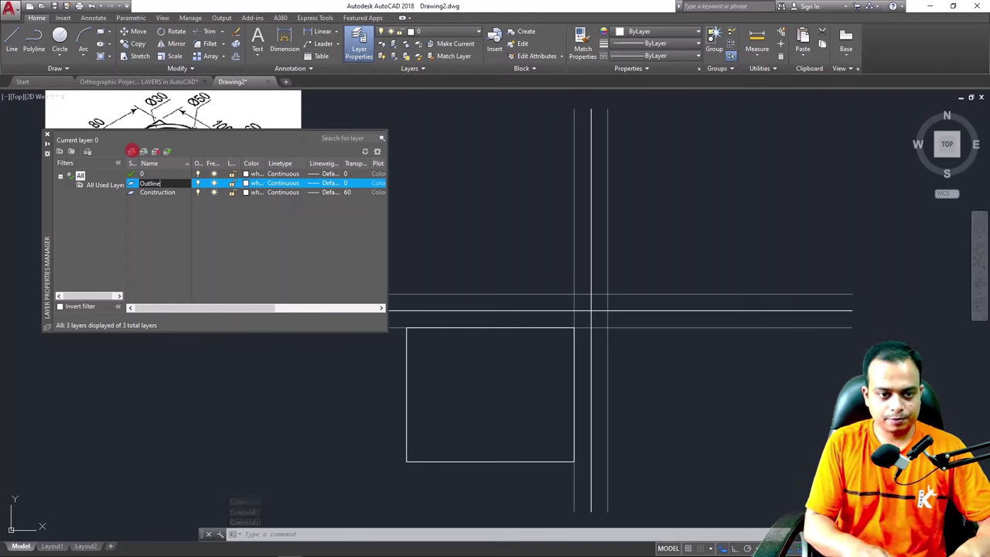
pyautogui.press('Return')
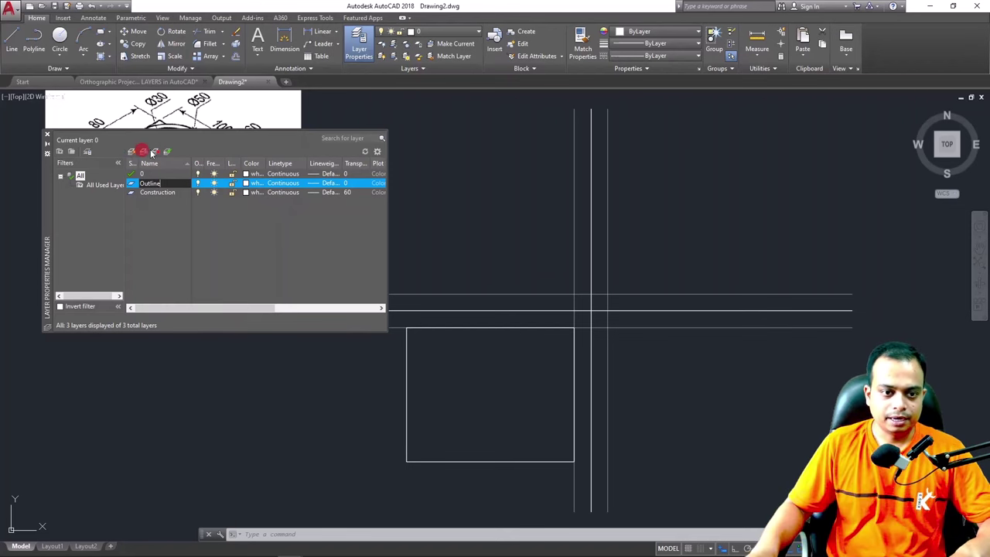
pyautogui.click(245, 188)
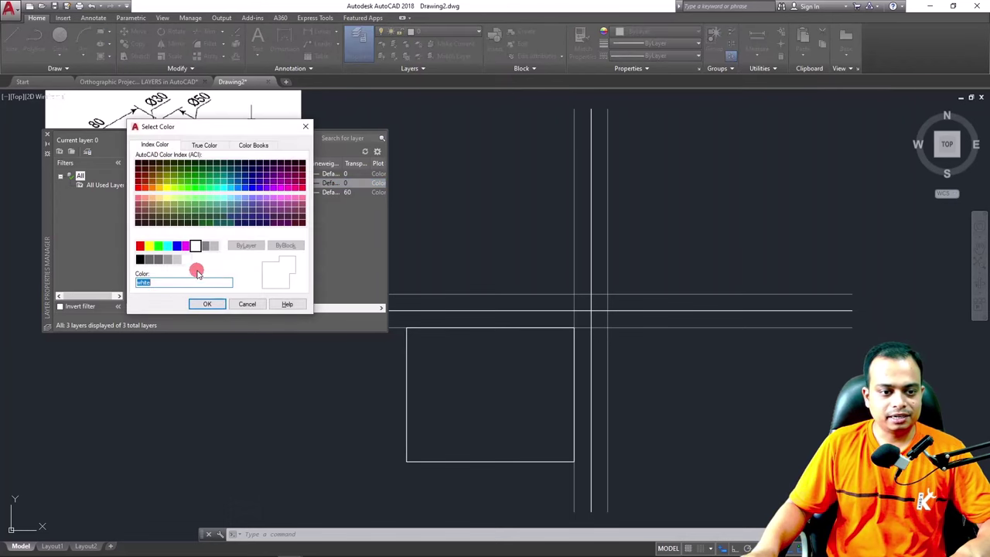
pyautogui.click(151, 246)
pyautogui.click(207, 303)
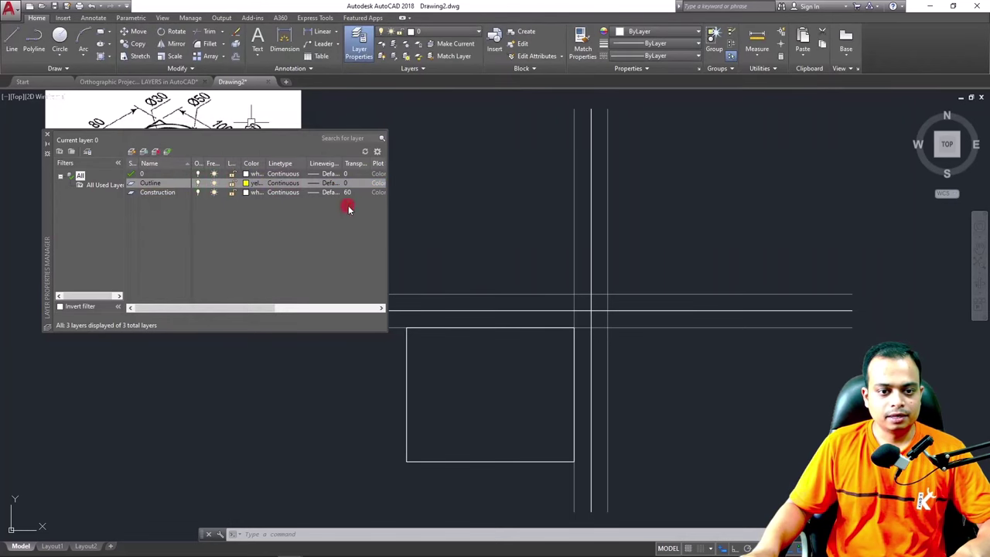
pyautogui.click(331, 186)
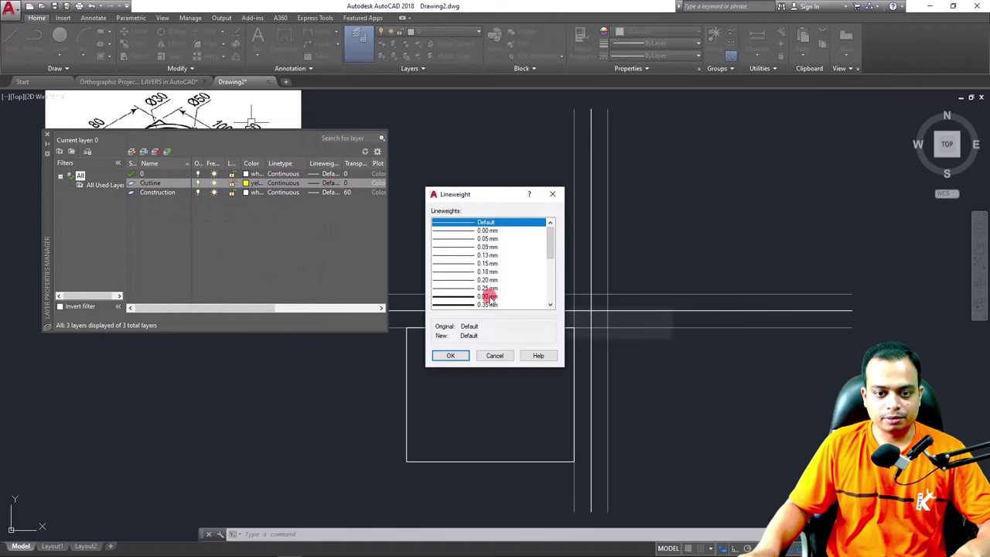
pyautogui.click(492, 296)
pyautogui.click(453, 355)
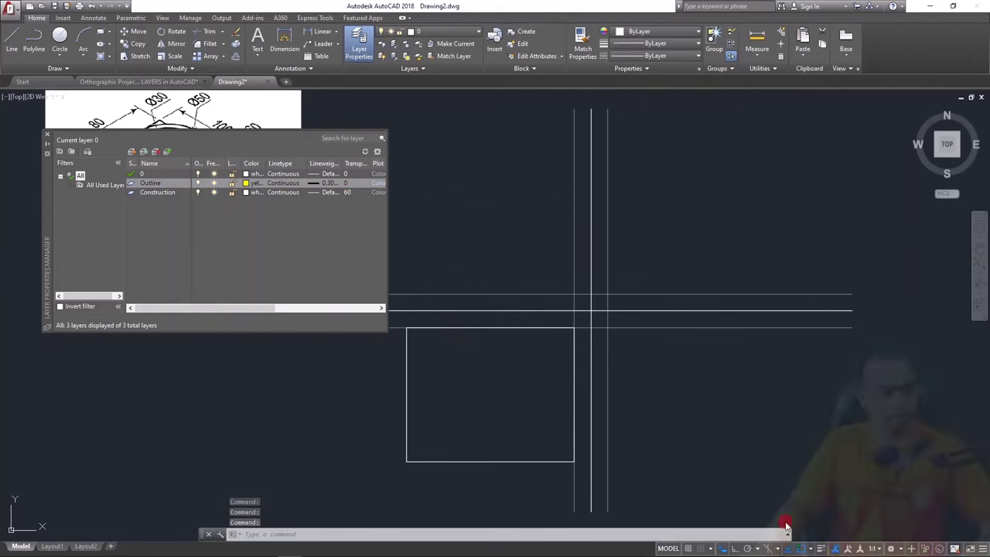
# Cancel the accidental template dialog, turn lineweight display on, and close the layer manager
pyautogui.hotkey('ctrl', 'n')
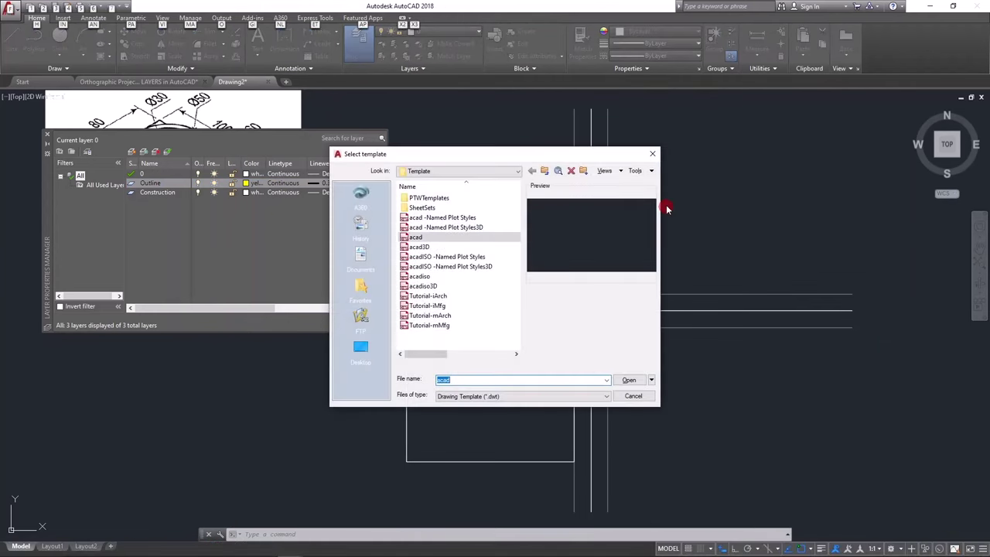
pyautogui.click(652, 153)
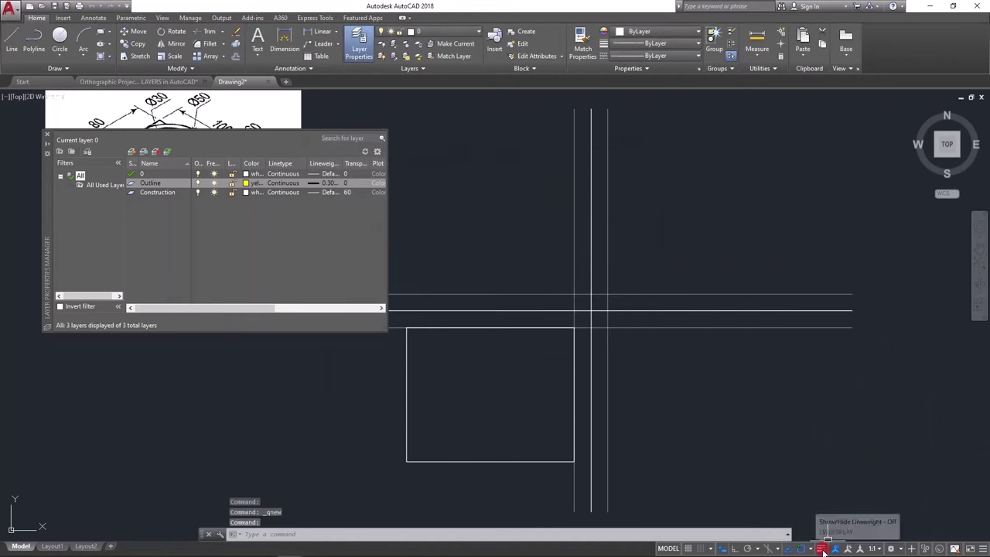
pyautogui.click(822, 548)
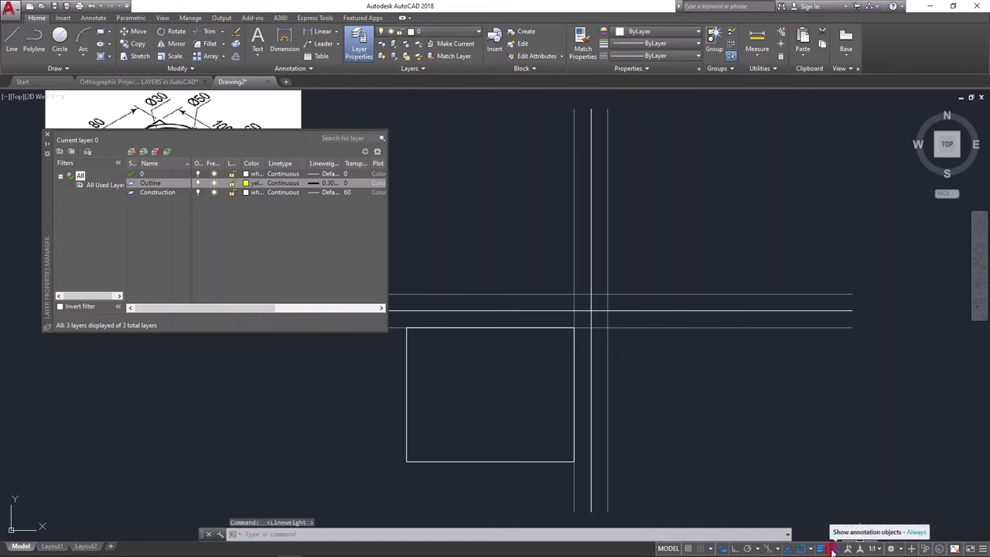
pyautogui.click(48, 138)
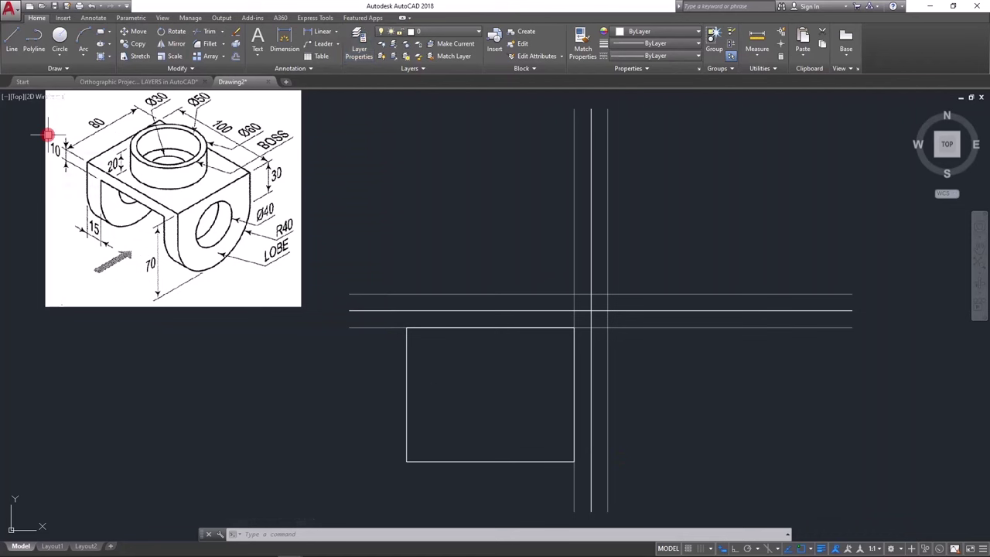
# Move the rectangle onto the Outline layer and clear the selection
pyautogui.click(406, 418)
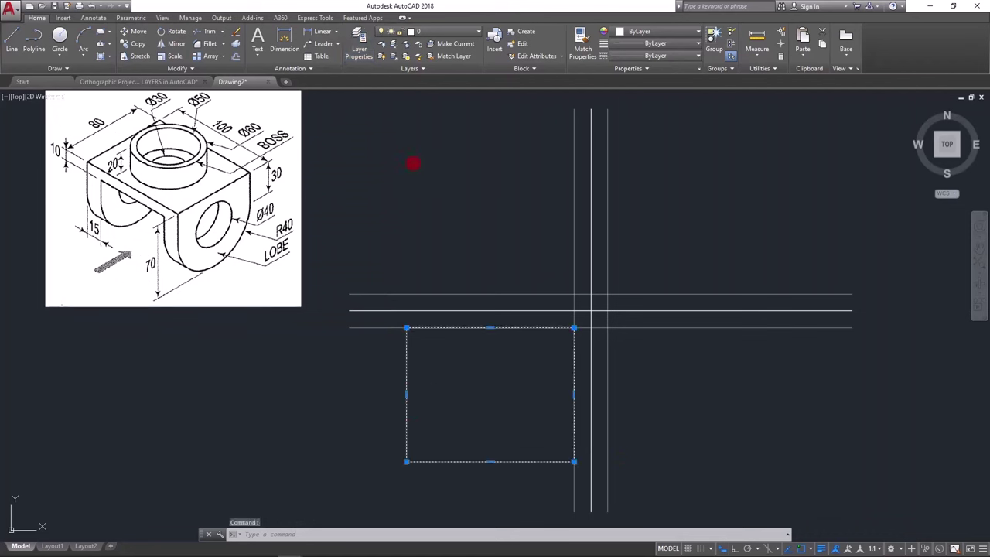
pyautogui.click(431, 32)
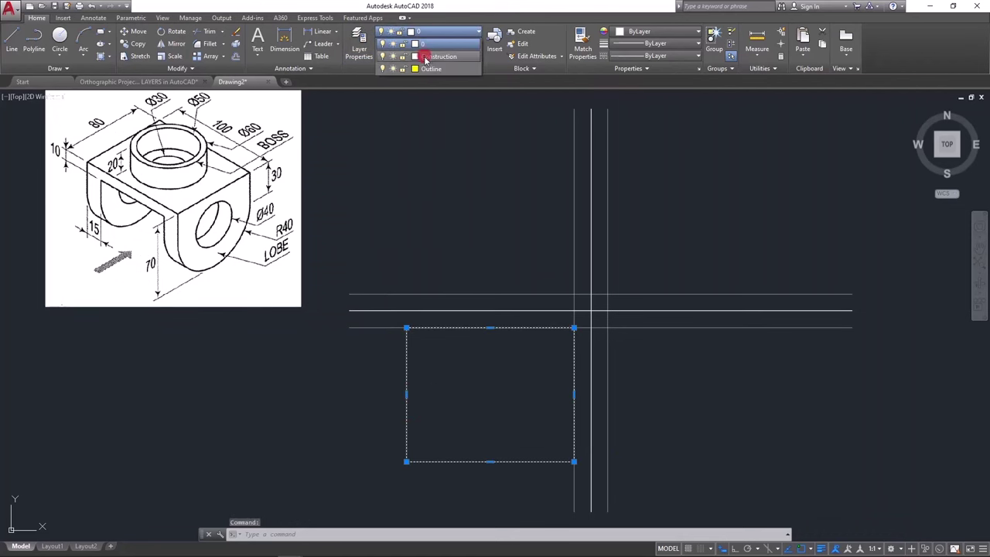
pyautogui.click(429, 68)
pyautogui.press('Escape')
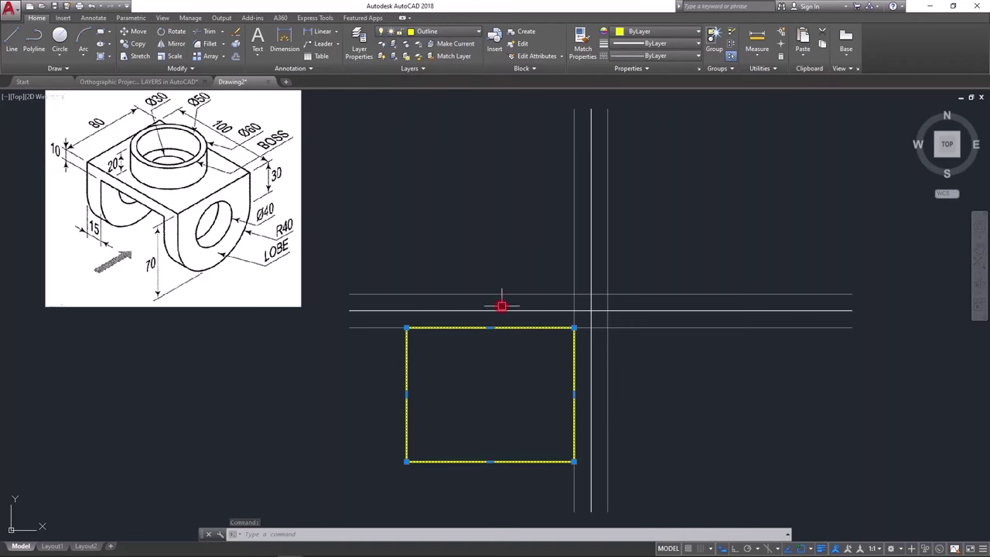
pyautogui.press('Escape')
# Recentre the drawing in the view and reopen the Layer Properties Manager
pyautogui.scroll(2, 504, 348)
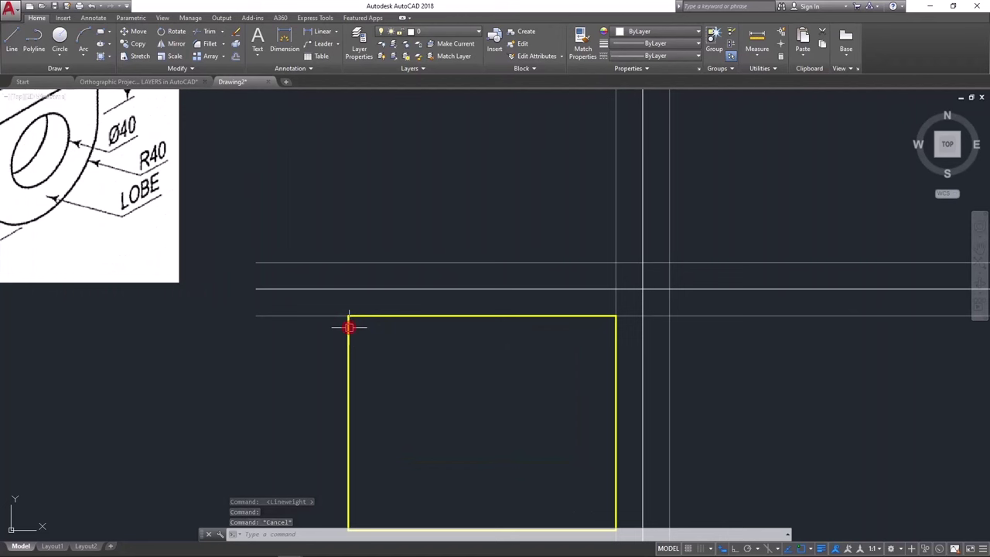
pyautogui.moveTo(349, 328)
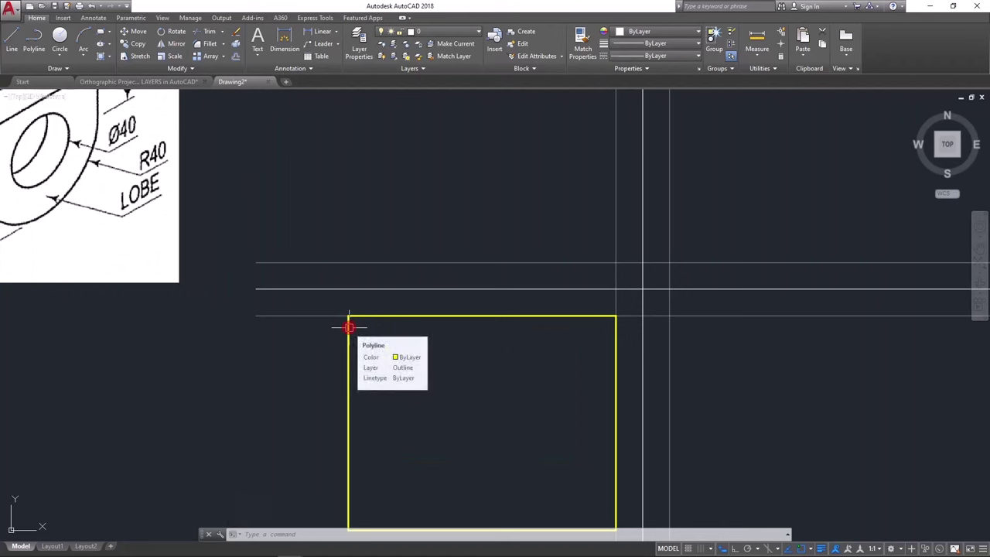
pyautogui.press('Escape')
pyautogui.press('Escape')
pyautogui.scroll(-2, 351, 326)
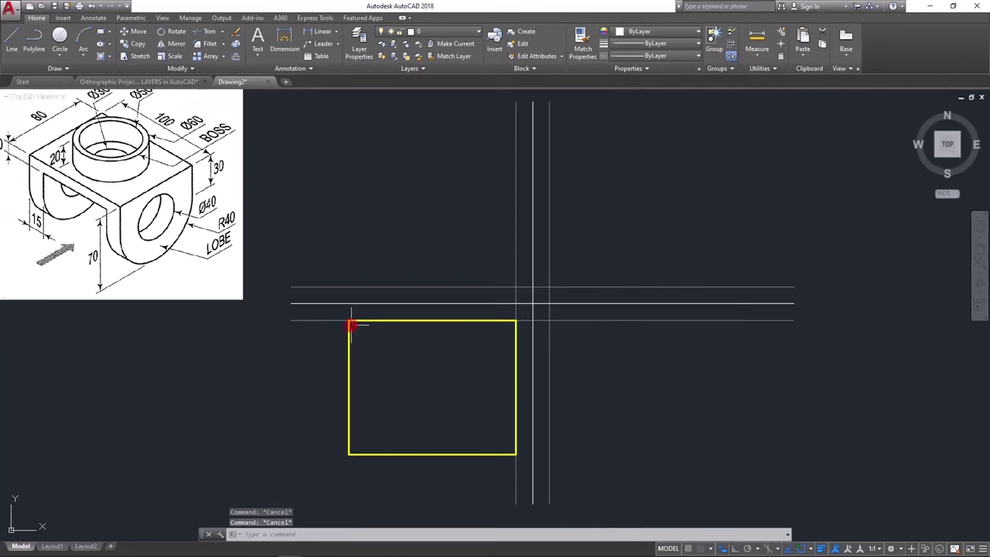
pyautogui.moveTo(256, 227); pyautogui.dragTo(322, 259, button='middle')
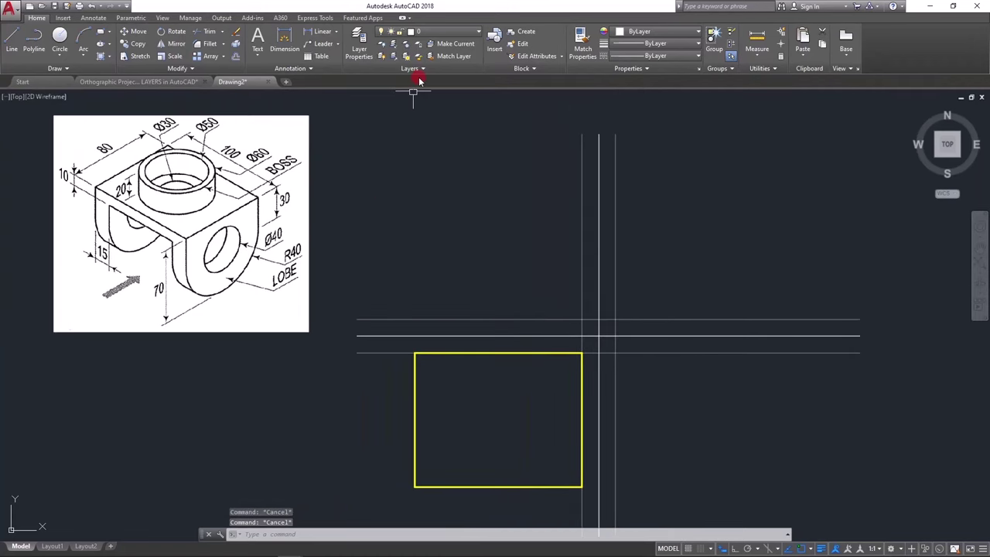
pyautogui.click(447, 32)
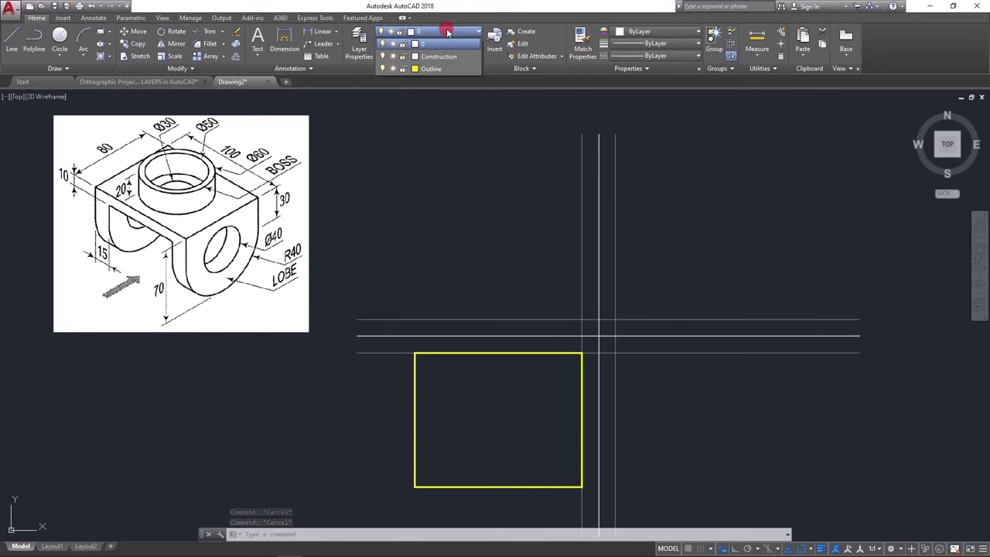
pyautogui.click(359, 47)
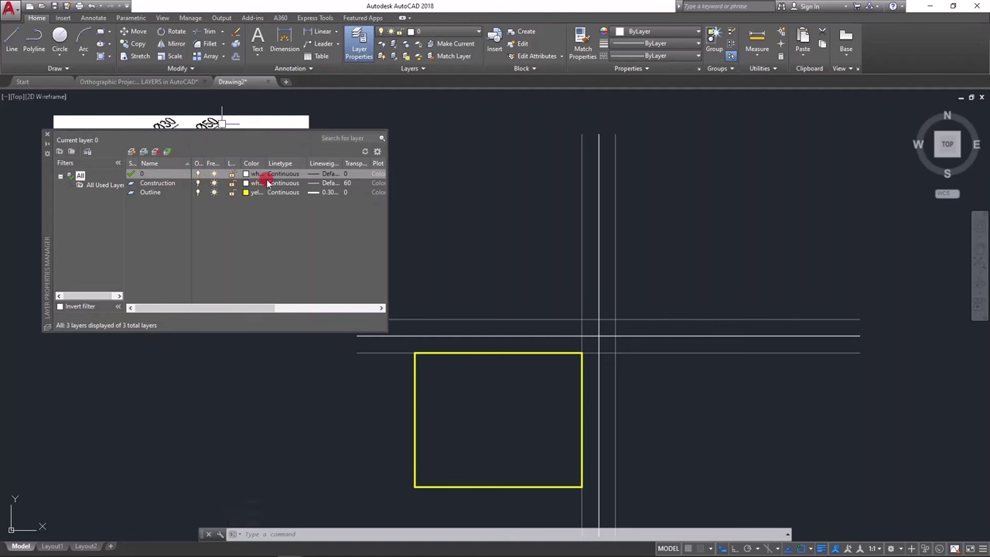
# Close the layer manager and choose Outline as current in the ribbon Layer dropdown
pyautogui.click(157, 184)
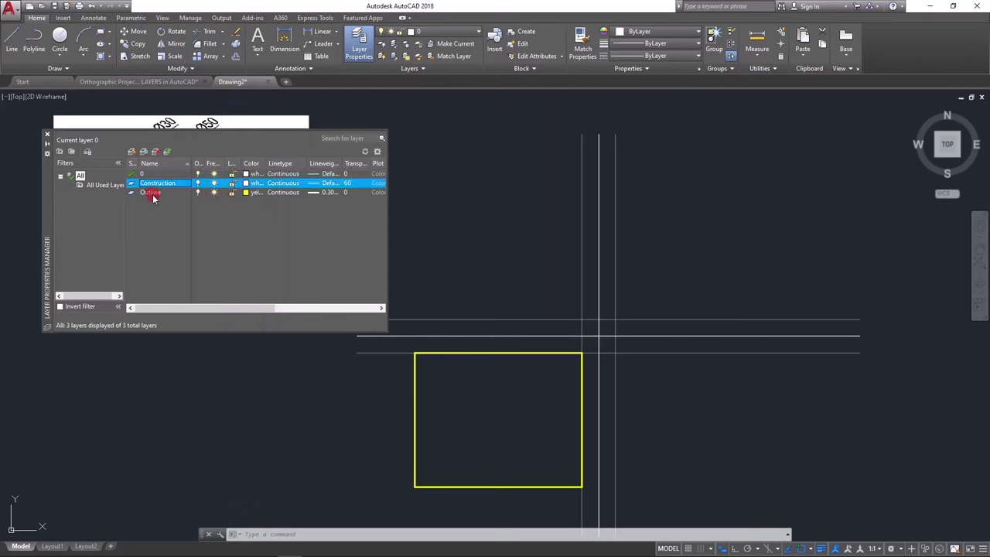
pyautogui.click(151, 192)
pyautogui.click(48, 132)
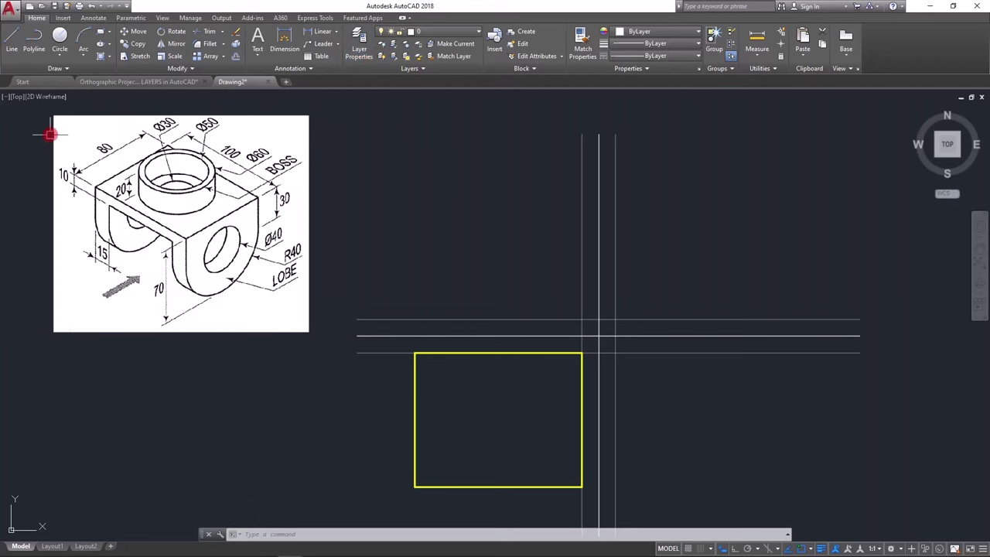
pyautogui.click(479, 34)
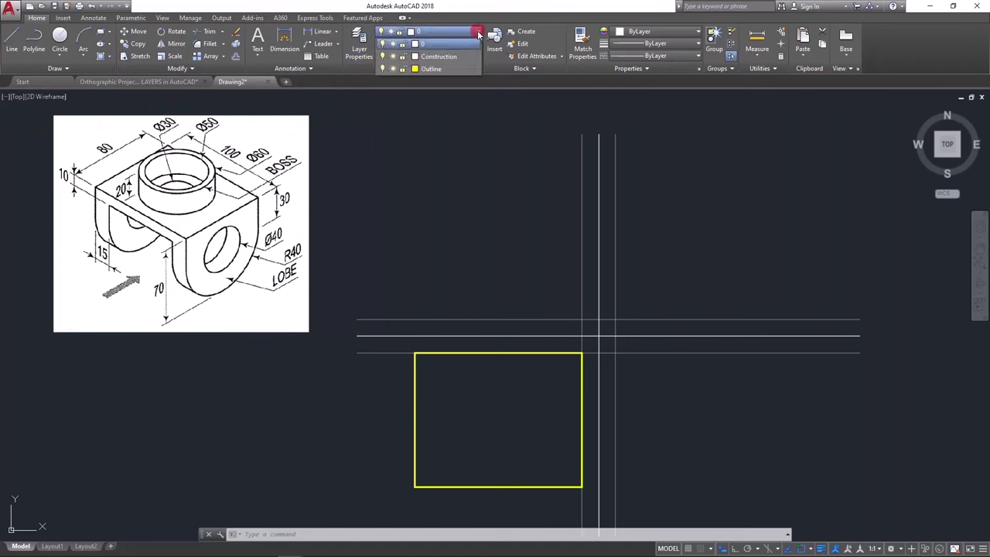
pyautogui.click(469, 170)
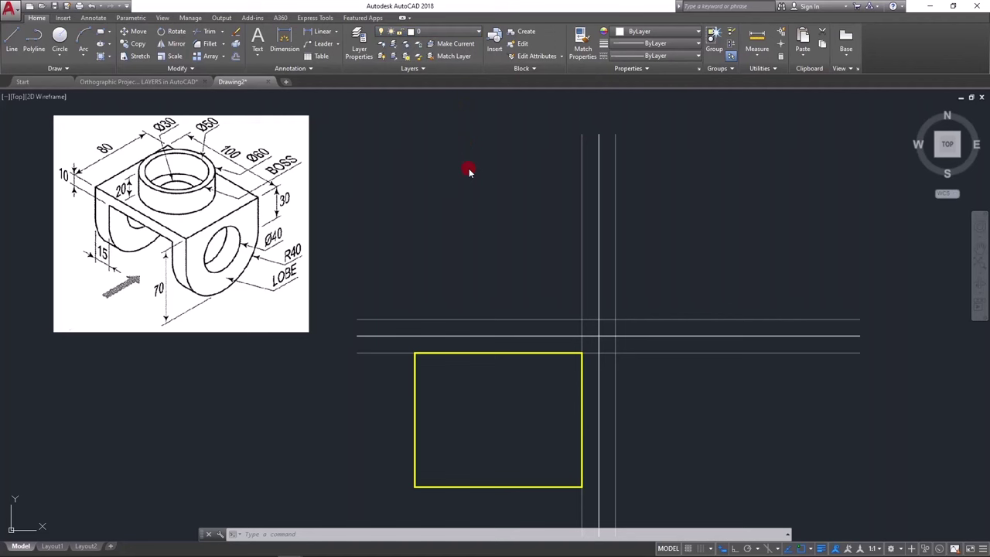
pyautogui.click(476, 35)
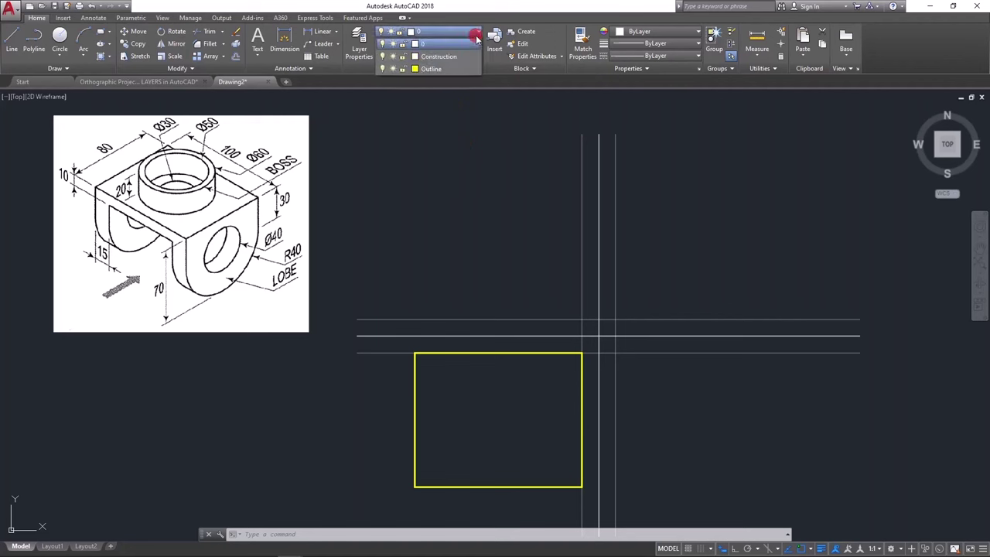
pyautogui.click(448, 71)
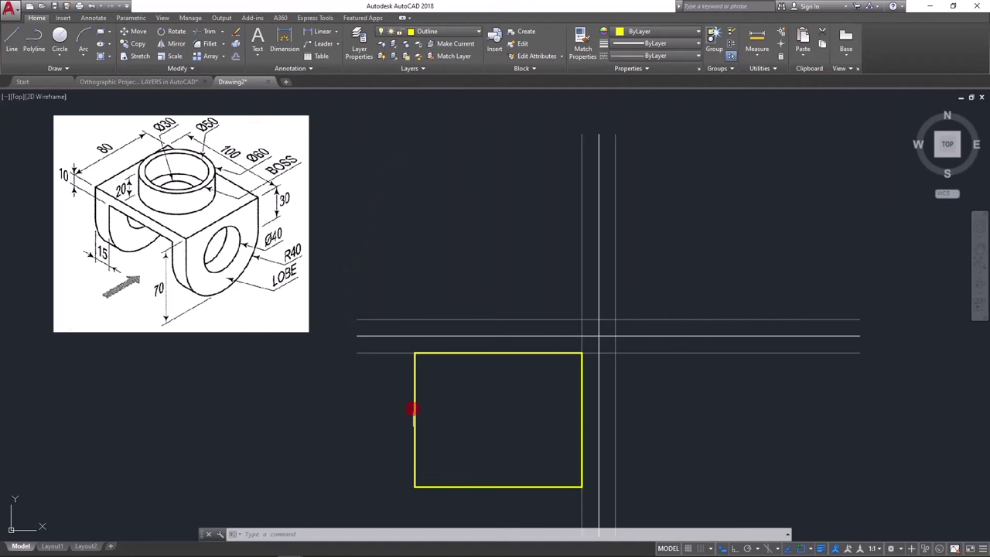
# Draw a Ø60 circle with Center, Diameter at the middle of the rectangle
pyautogui.press('Escape')
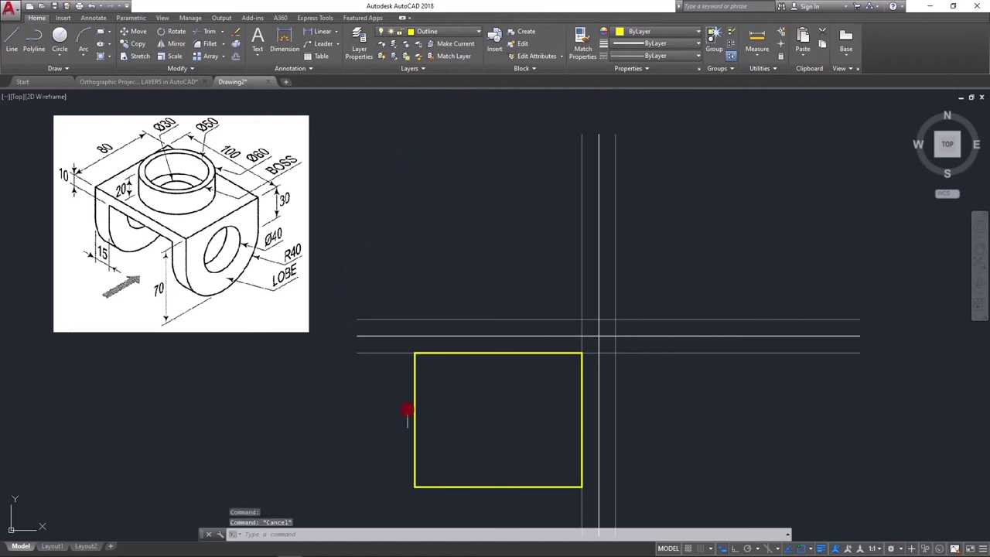
pyautogui.press('Escape')
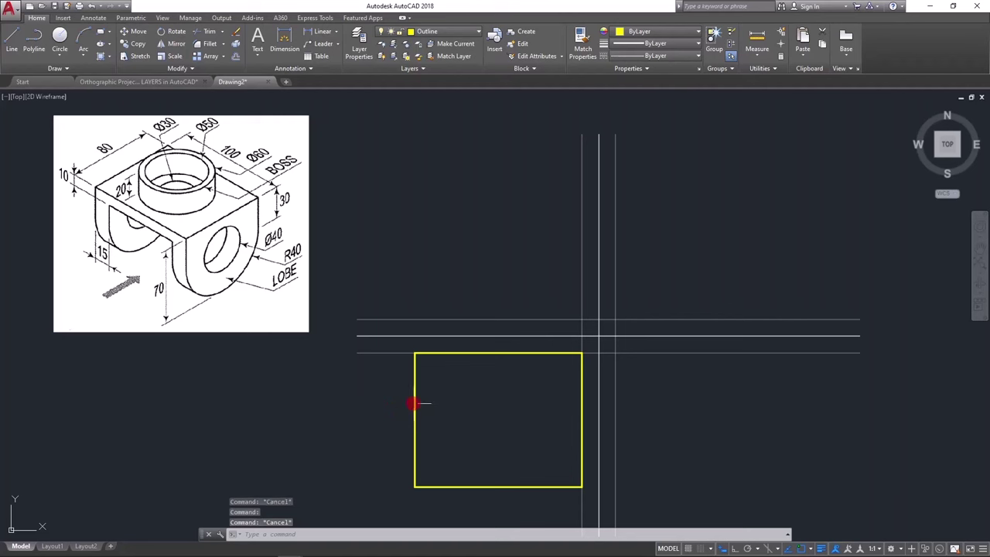
pyautogui.moveTo(415, 393)
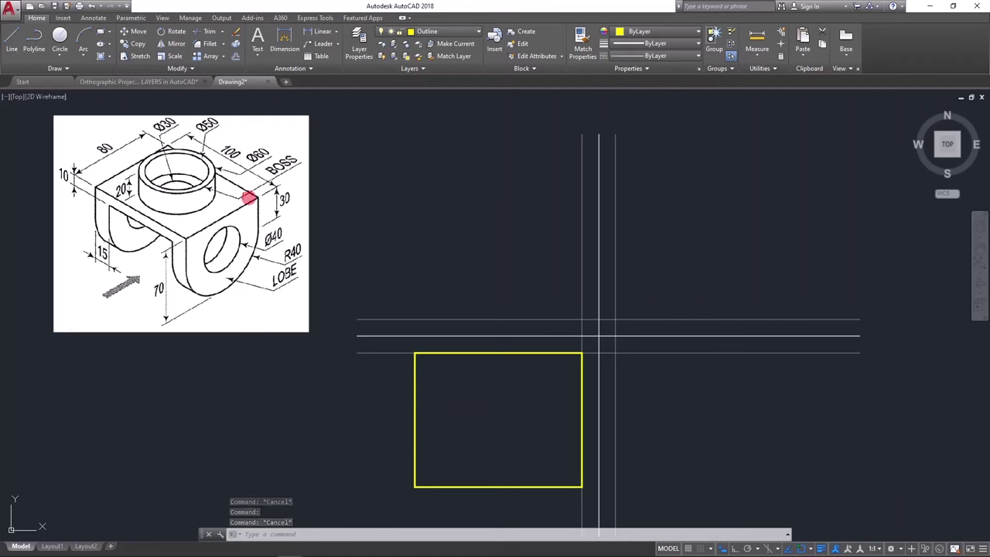
pyautogui.click(62, 55)
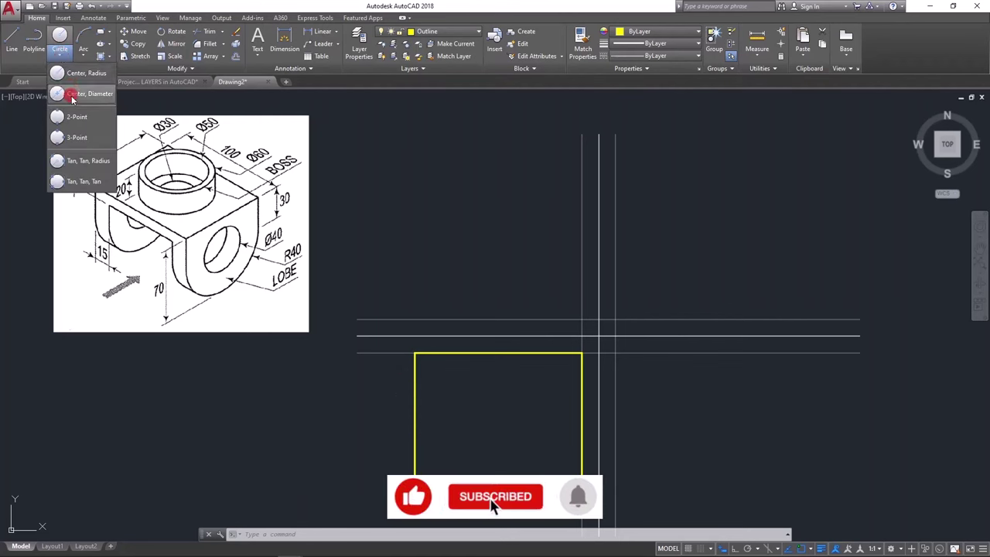
pyautogui.click(73, 73)
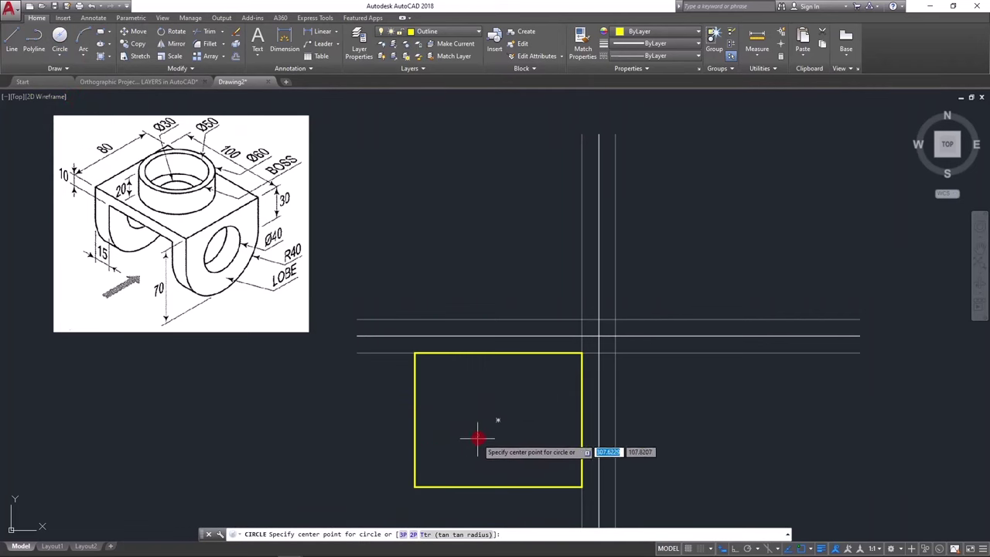
pyautogui.click(498, 420)
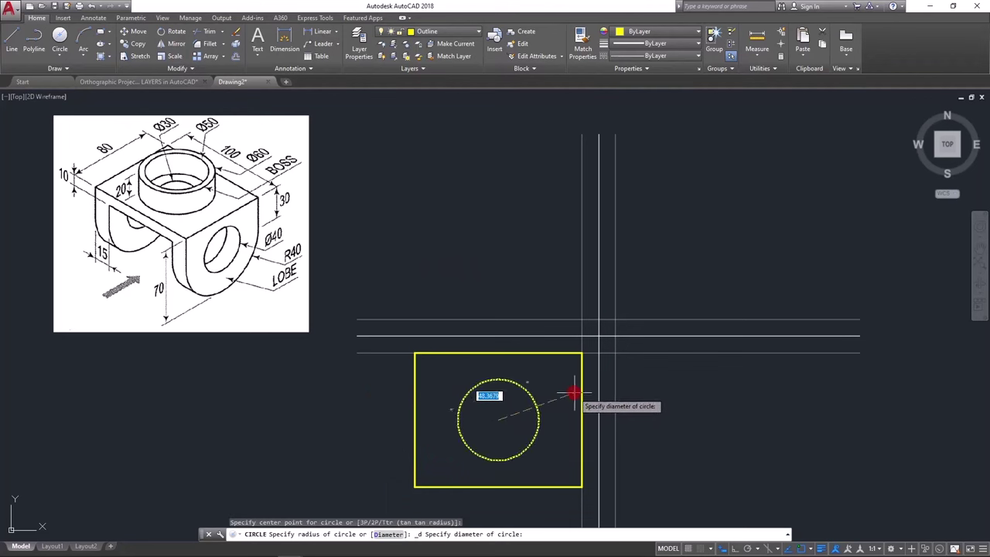
pyautogui.write('60')
pyautogui.press('Return')
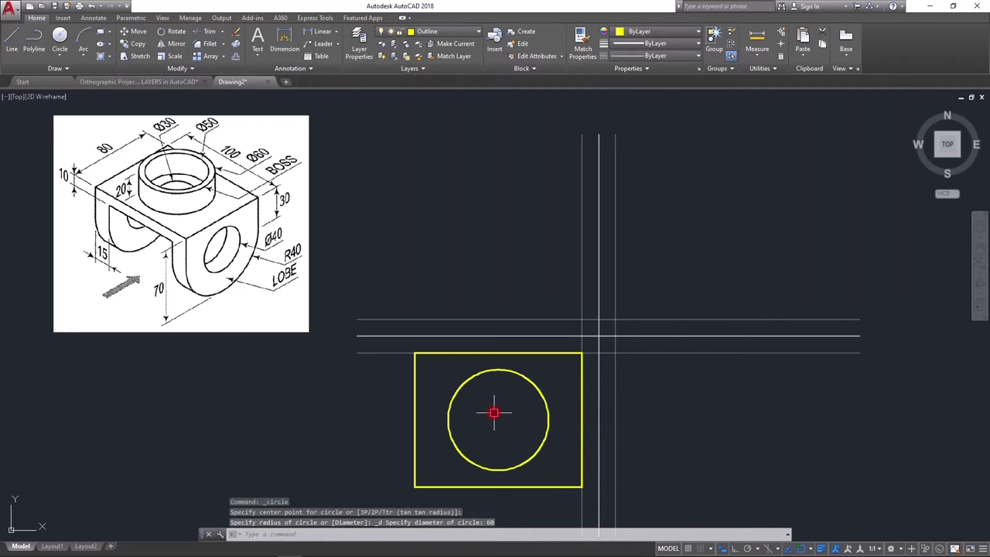
# Pan and zoom across the reference image to check its dimensions
pyautogui.scroll(2, 494, 412)
pyautogui.moveTo(494, 411); pyautogui.dragTo(471, 322, button='middle')
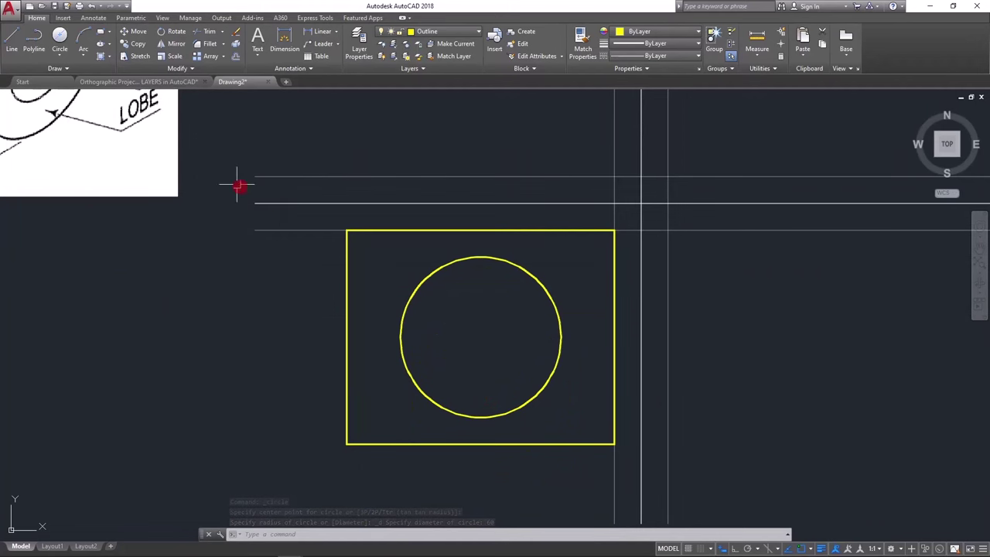
pyautogui.scroll(-2, 228, 177)
pyautogui.moveTo(216, 166); pyautogui.dragTo(296, 283, button='middle')
pyautogui.scroll(2, 156, 128)
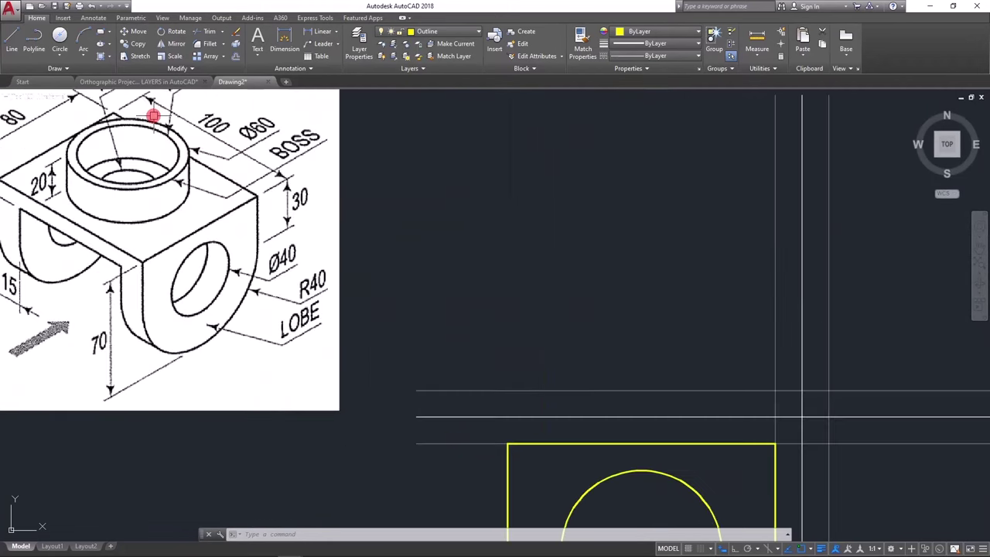
pyautogui.scroll(2, 154, 116)
pyautogui.moveTo(150, 115); pyautogui.dragTo(227, 276, button='middle')
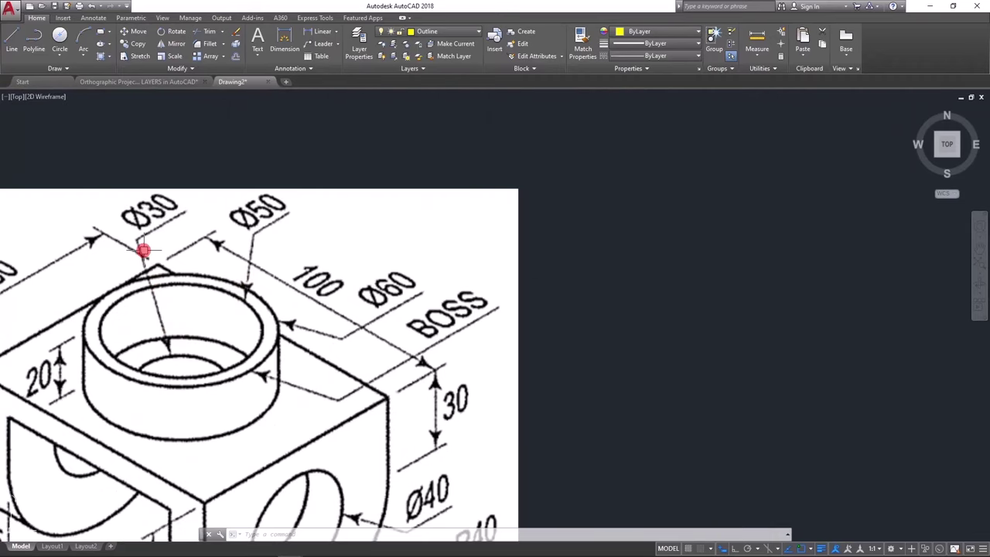
pyautogui.scroll(-5, 143, 249)
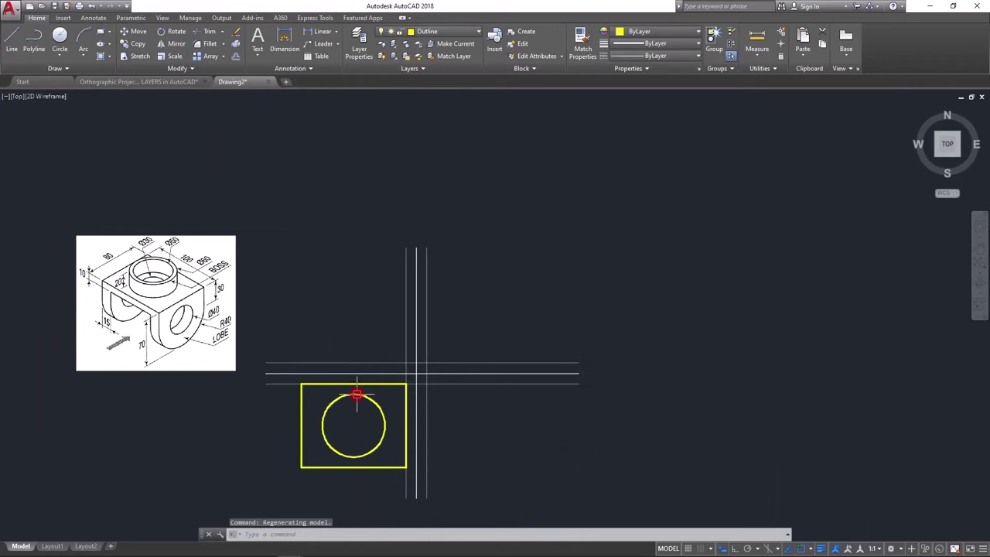
pyautogui.scroll(2, 357, 395)
pyautogui.moveTo(358, 389); pyautogui.dragTo(397, 316, button='middle')
pyautogui.scroll(2, 398, 316)
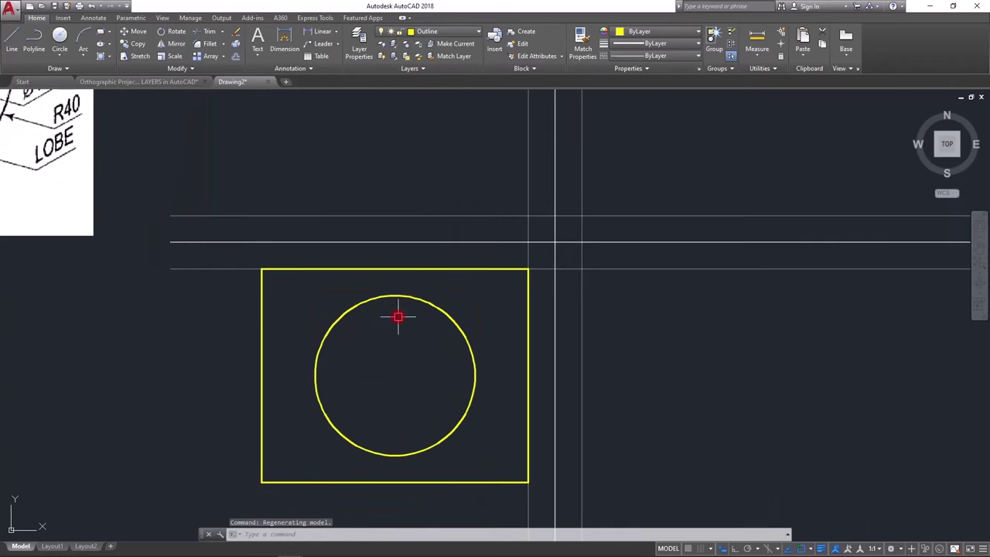
# Abandon a circle attempt and delete the existing circle
pyautogui.write('c')
pyautogui.press('Return')
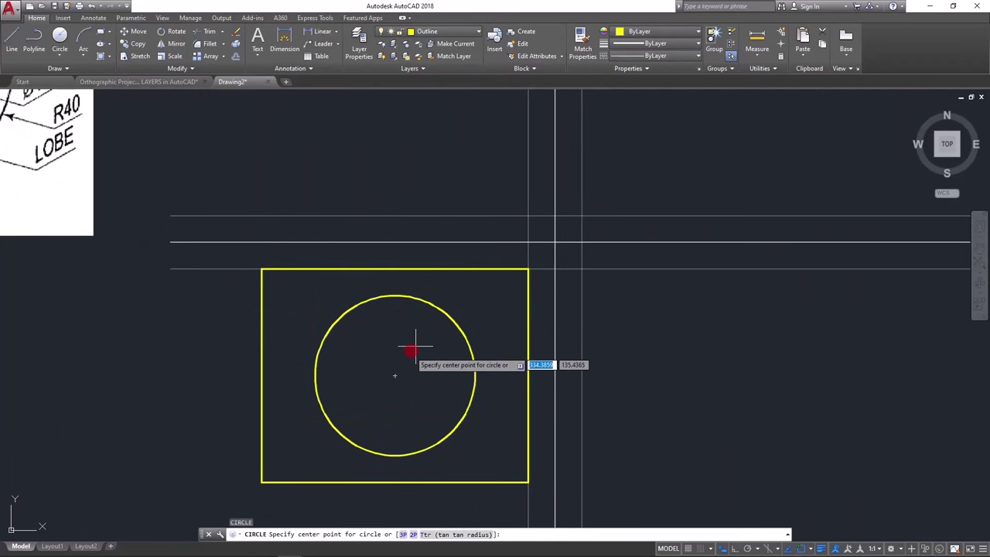
pyautogui.click(393, 376)
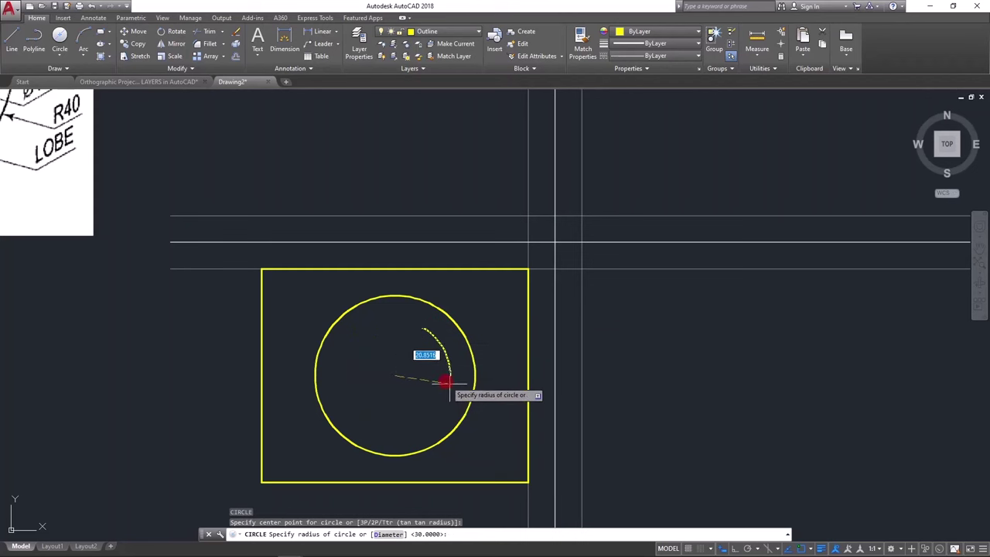
pyautogui.press('Escape')
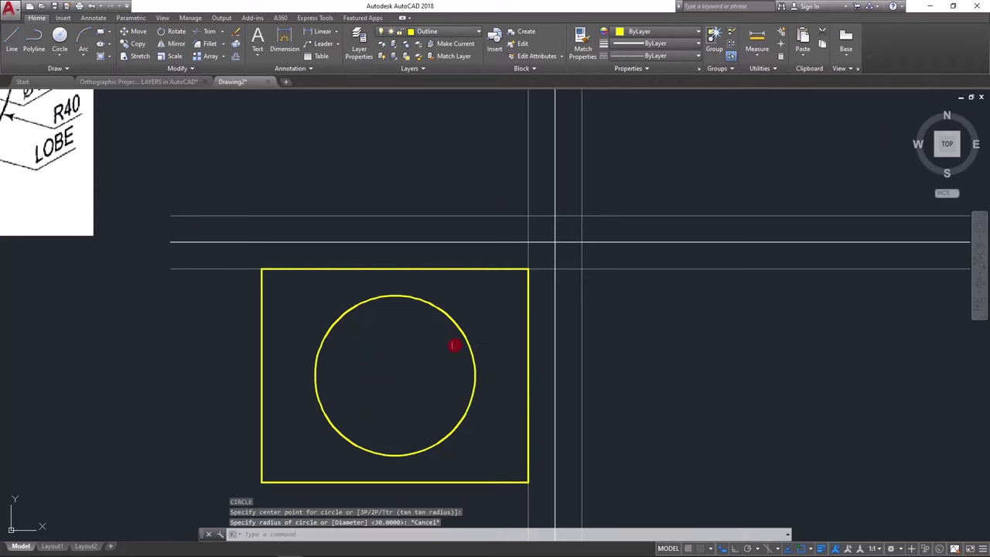
pyautogui.click(462, 331)
pyautogui.press('Delete')
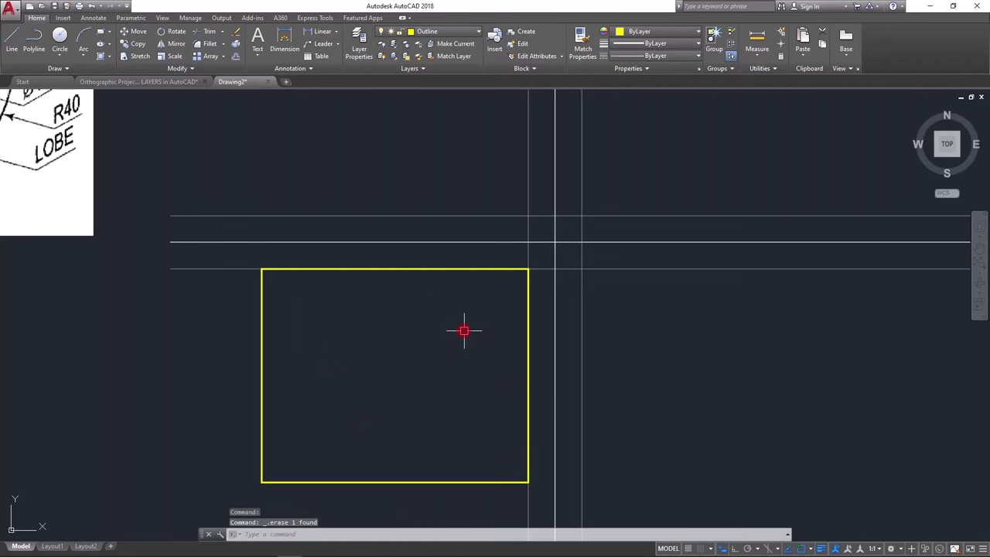
# Redraw a Ø60 circle with the C command centred on the rectangle's centre
pyautogui.write('c')
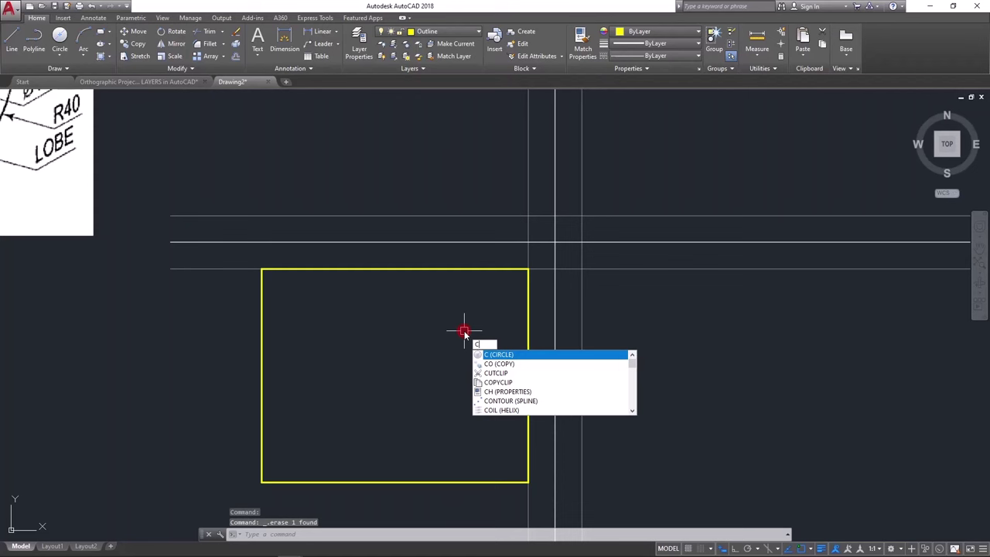
pyautogui.press('Return')
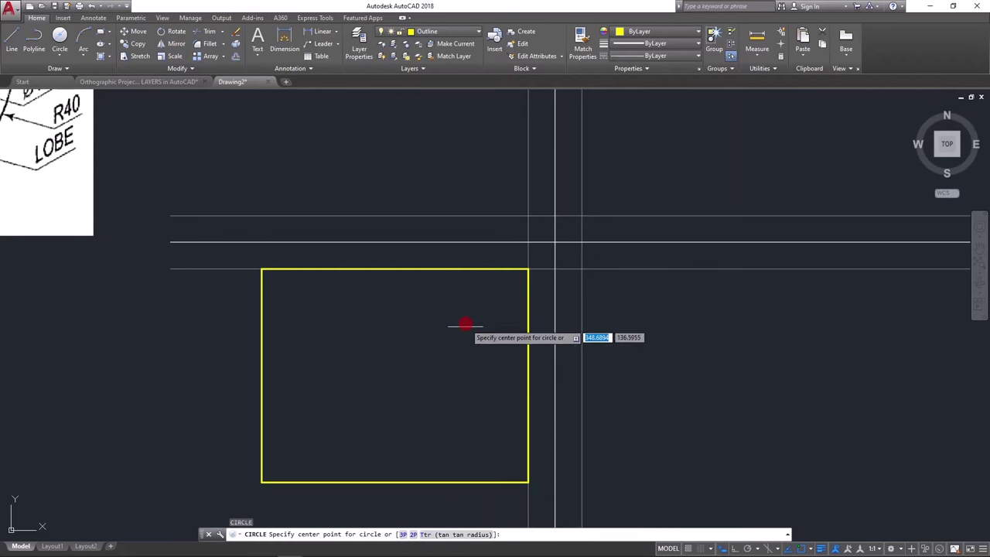
pyautogui.click(395, 377)
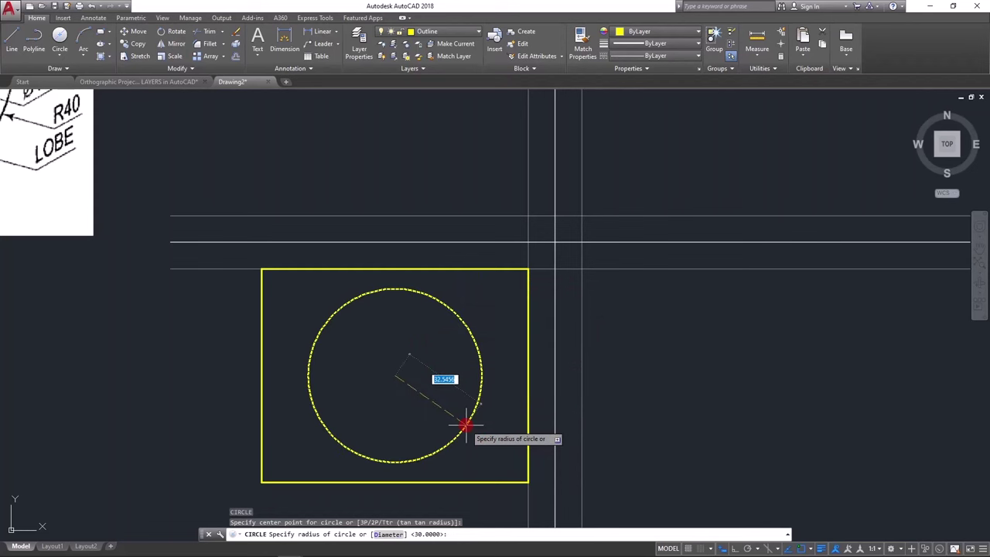
pyautogui.press('Escape')
pyautogui.write('c')
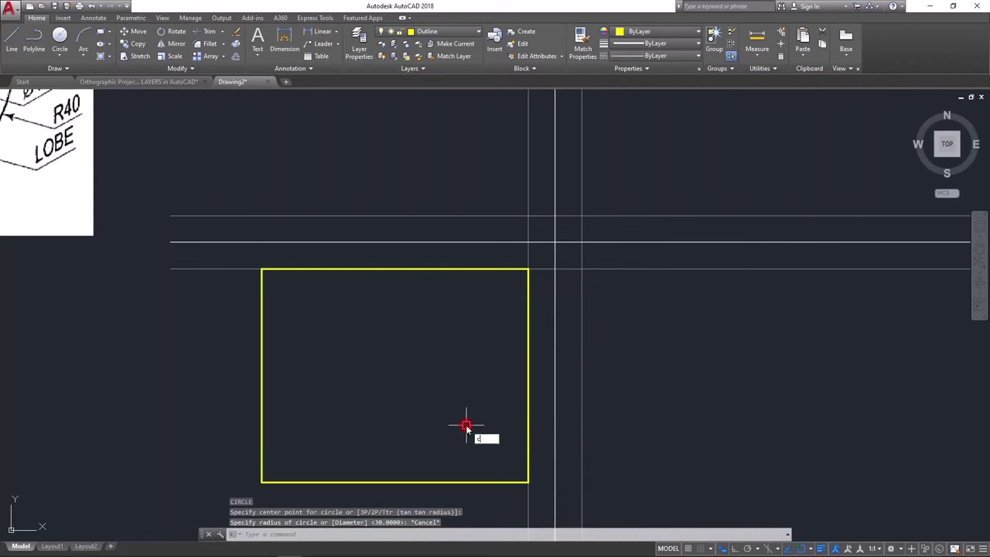
pyautogui.press('Return')
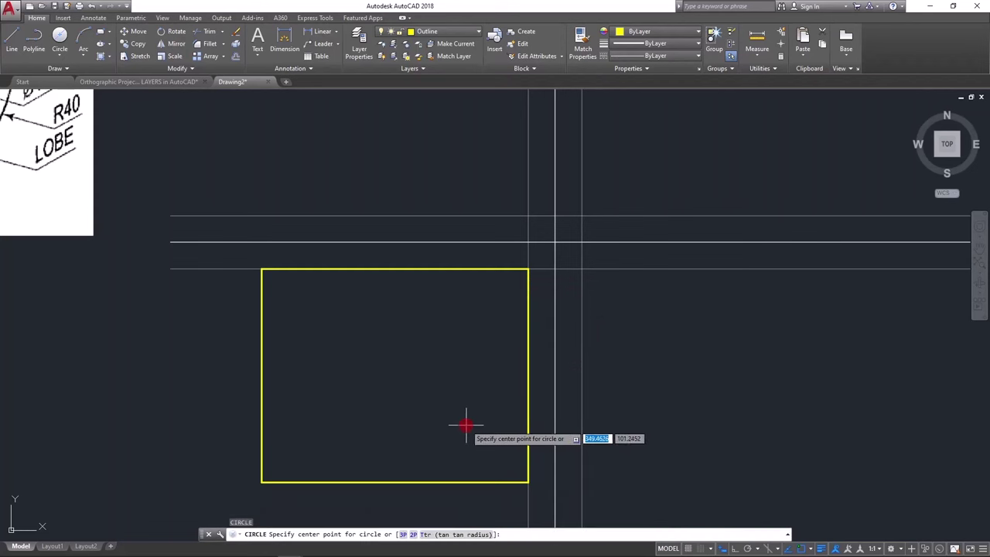
pyautogui.click(396, 377)
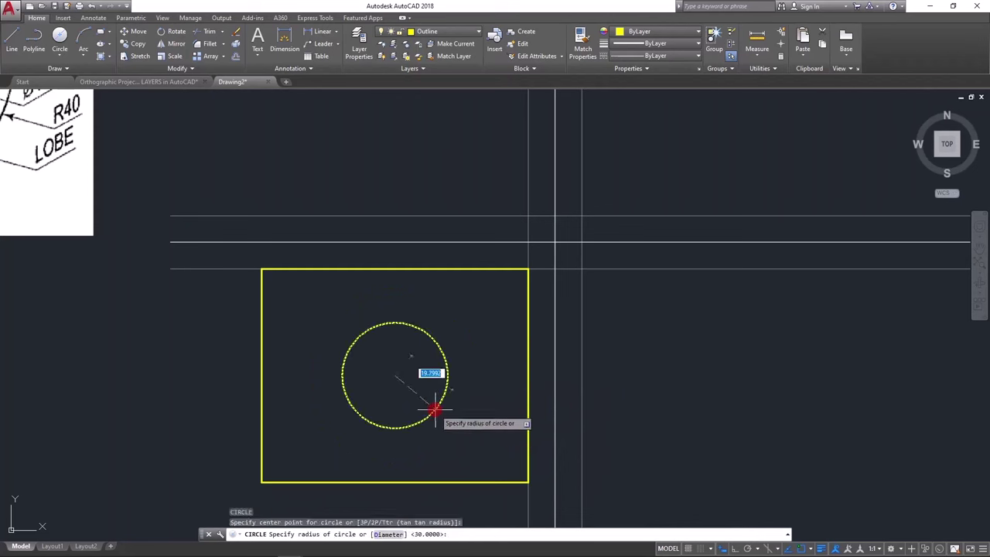
pyautogui.write('d')
pyautogui.press('Return')
pyautogui.write('60')
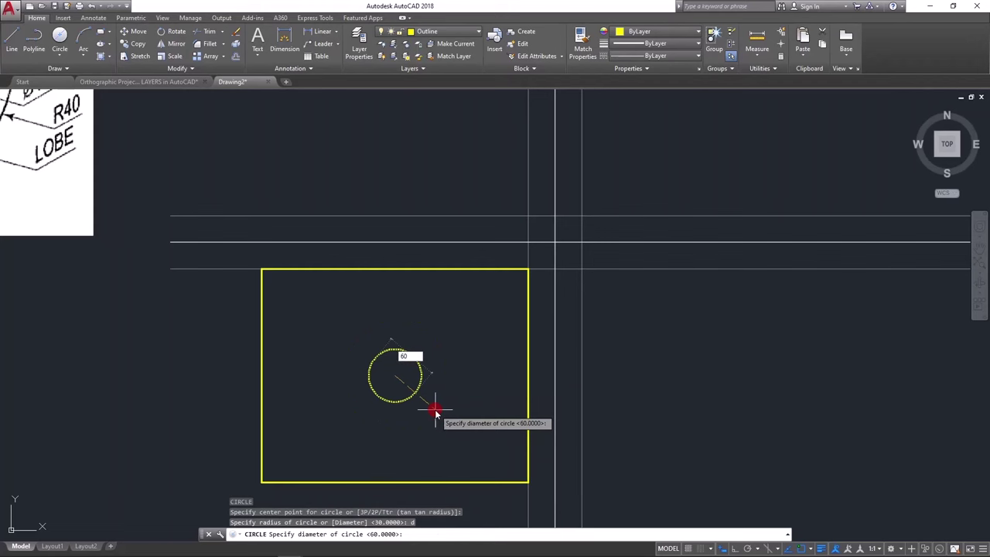
pyautogui.press('Return')
pyautogui.press('Escape')
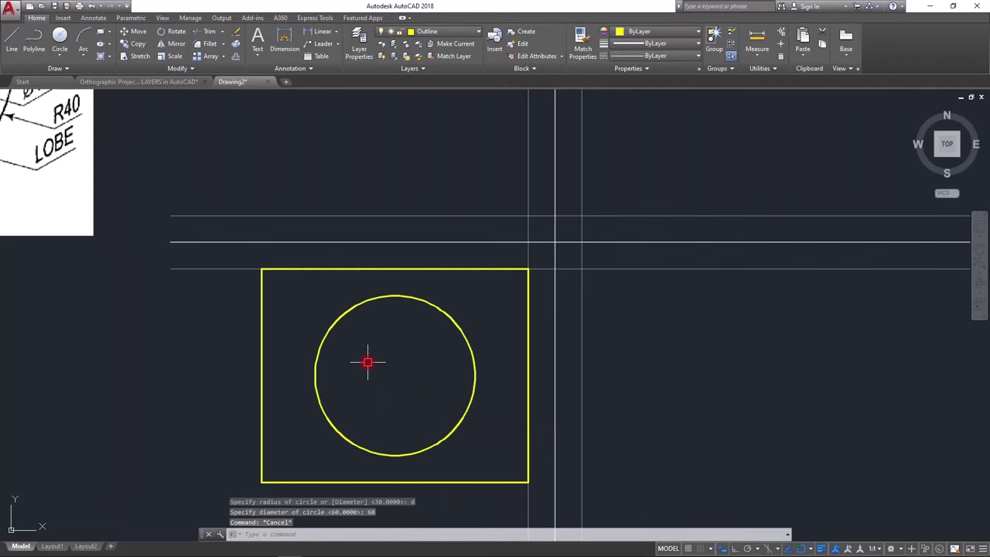
pyautogui.scroll(-3, 368, 362)
pyautogui.moveTo(366, 360); pyautogui.dragTo(407, 394, button='middle')
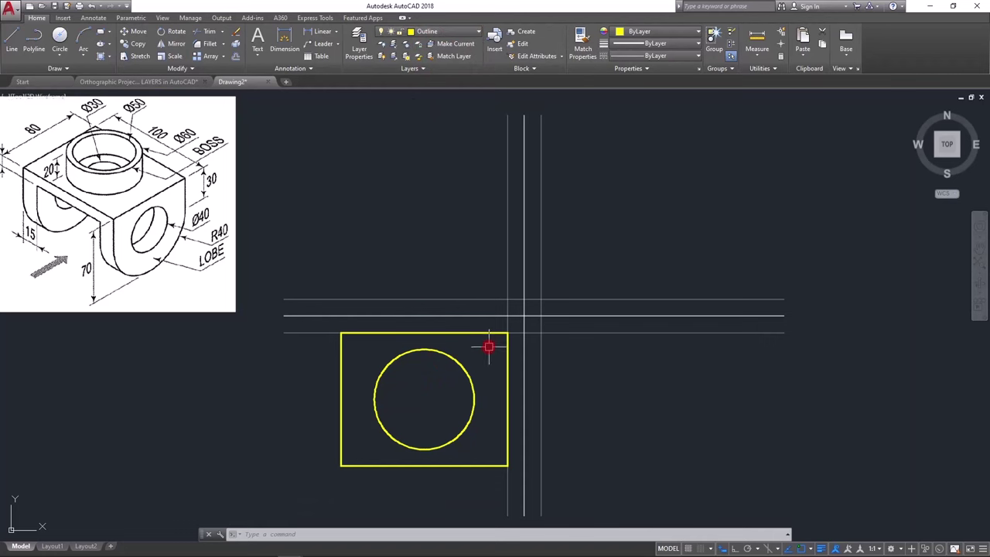
# Delete the yellow circle and make layer 0 current
pyautogui.click(469, 372)
pyautogui.press('Delete')
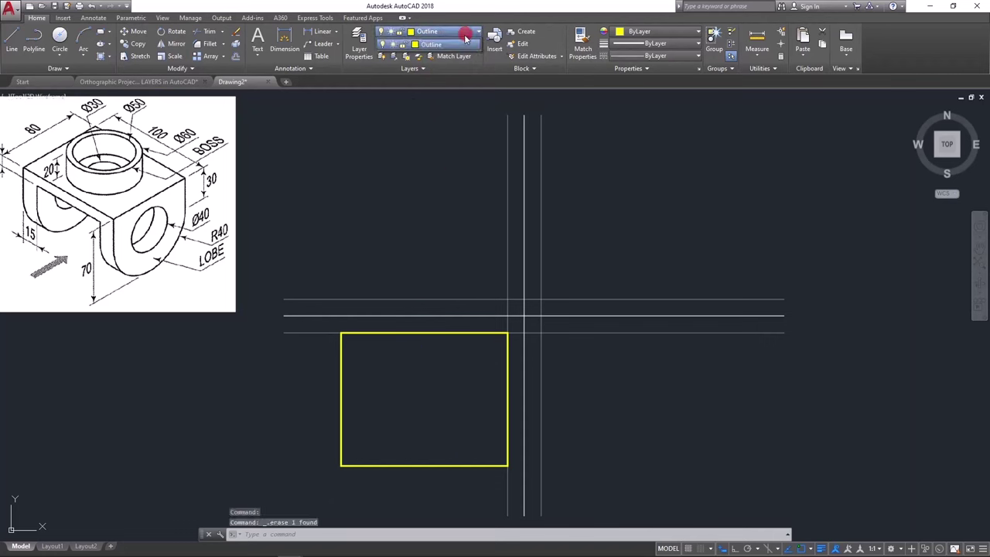
pyautogui.click(430, 32)
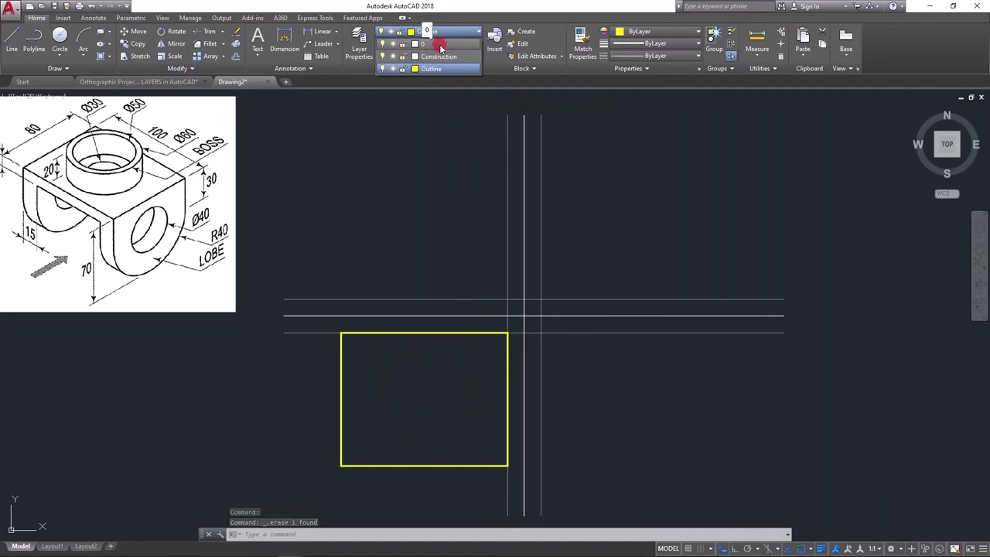
pyautogui.click(440, 44)
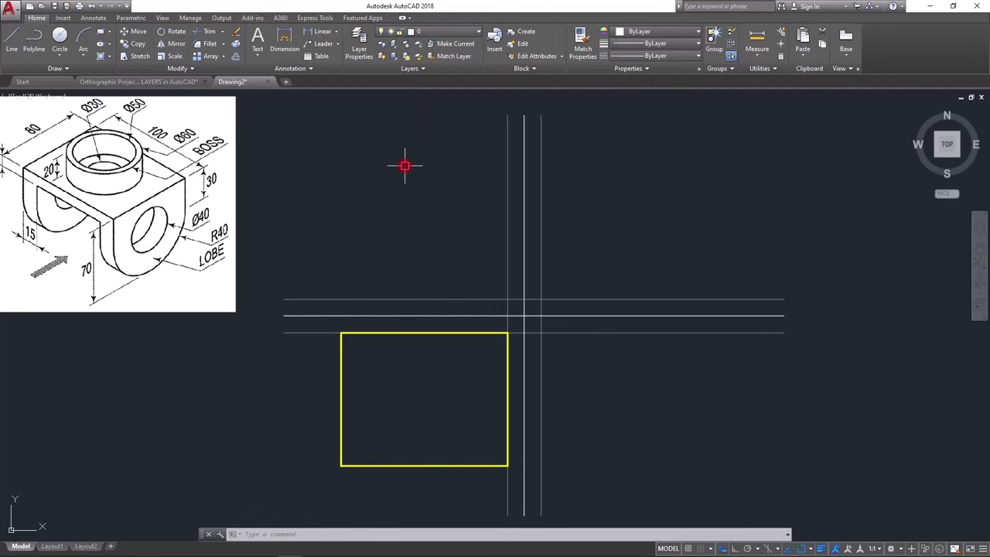
# Draw a Ø60 circle centred in the rectangle on layer 0
pyautogui.write('c')
pyautogui.press('Return')
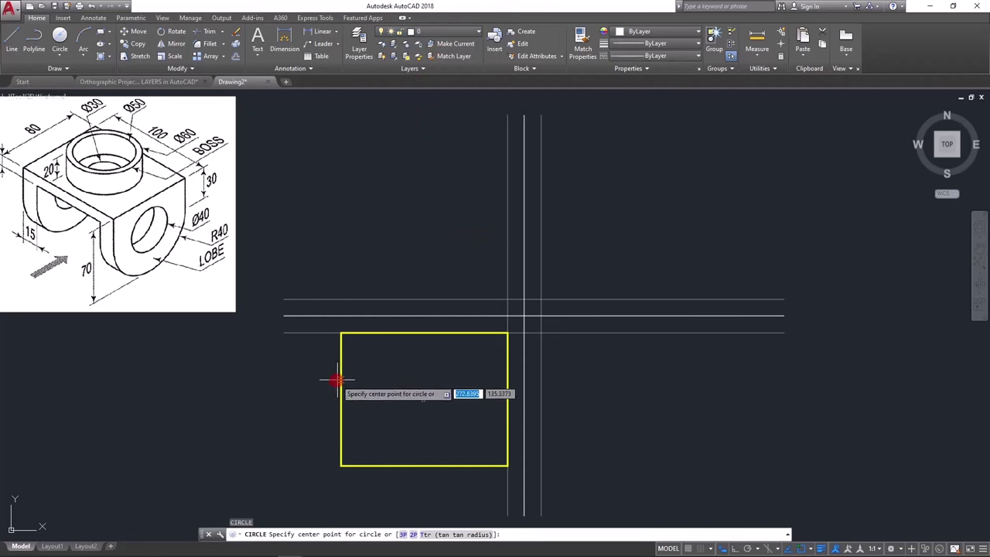
pyautogui.click(423, 400)
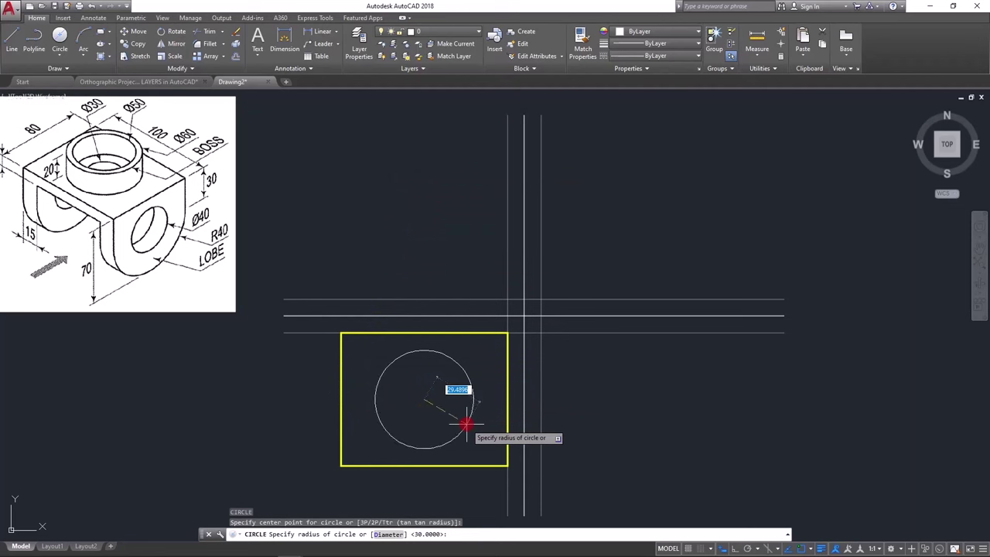
pyautogui.write('d')
pyautogui.press('Return')
pyautogui.press('BackSpace')
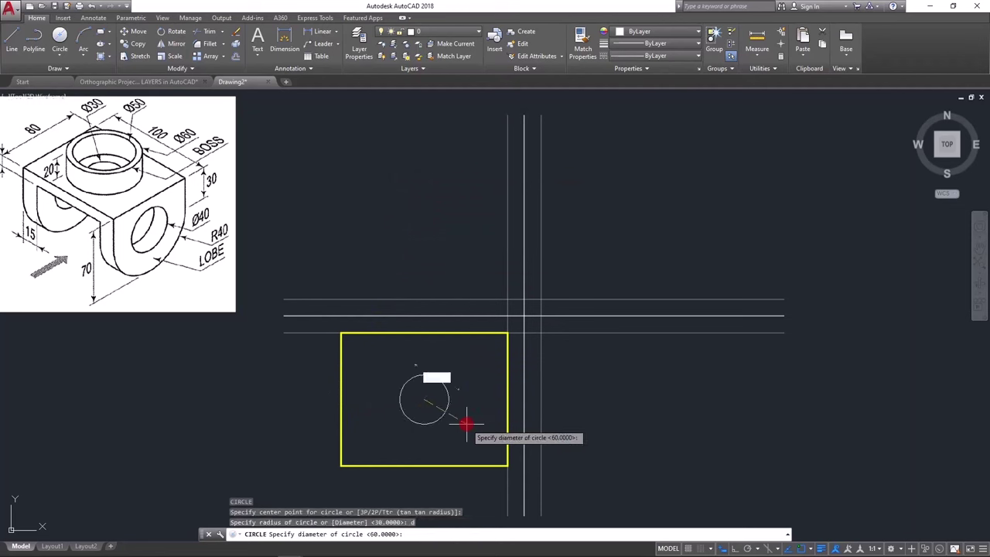
pyautogui.write('60')
pyautogui.press('Return')
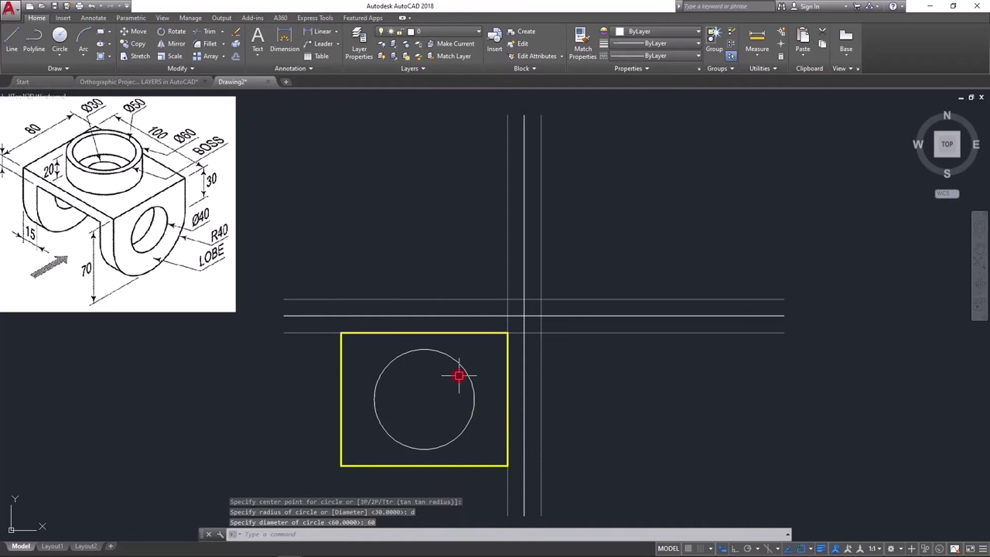
# Zoom and pan to compare the drawing with the reference image's dimensions
pyautogui.scroll(2, 459, 375)
pyautogui.moveTo(459, 375); pyautogui.dragTo(457, 313, button='middle')
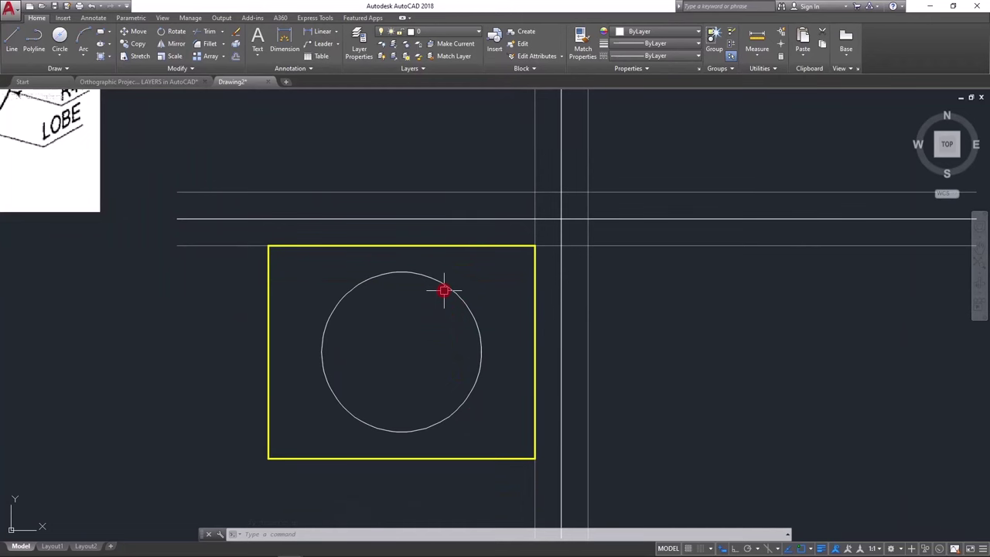
pyautogui.scroll(-2, 444, 291)
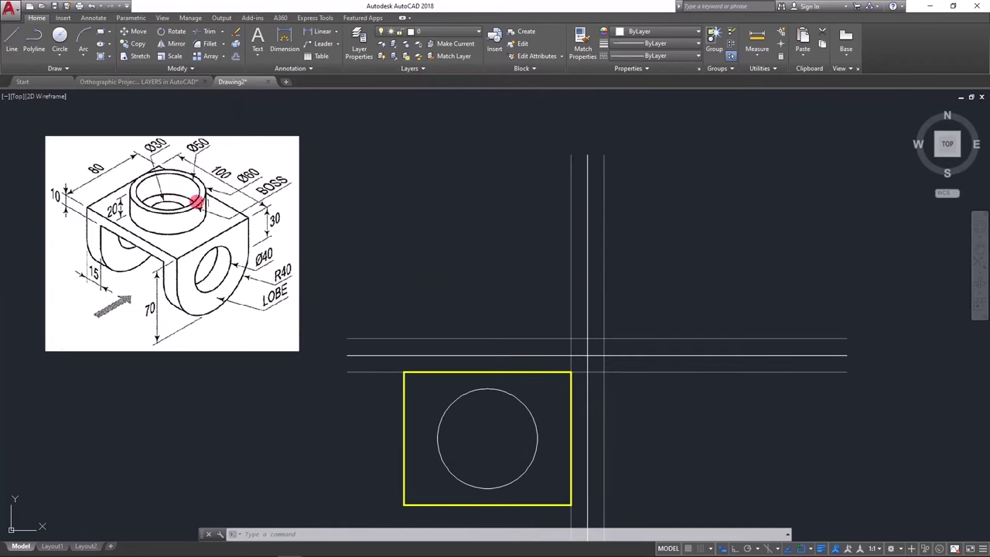
pyautogui.scroll(3, 174, 186)
pyautogui.moveTo(221, 166); pyautogui.dragTo(229, 243, button='middle')
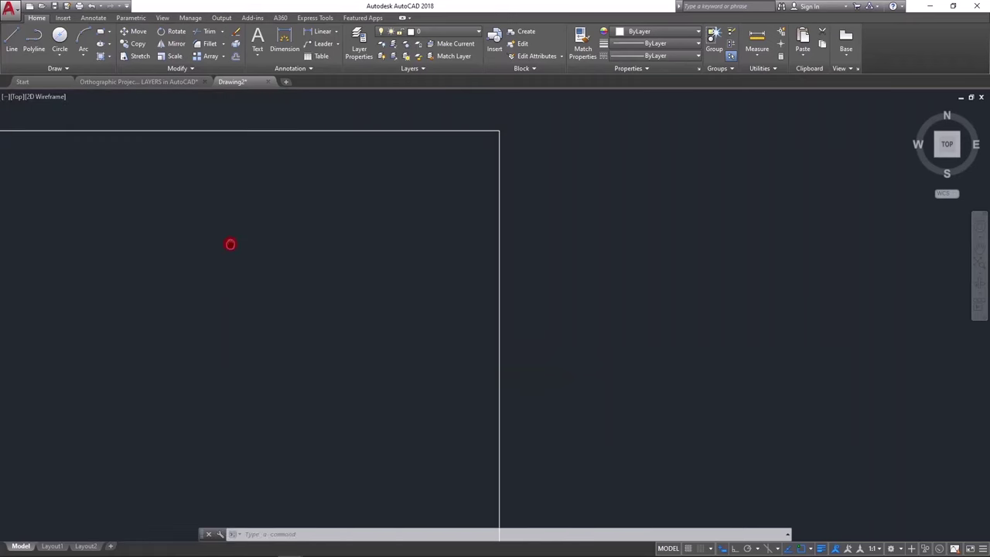
pyautogui.scroll(-2, 404, 382)
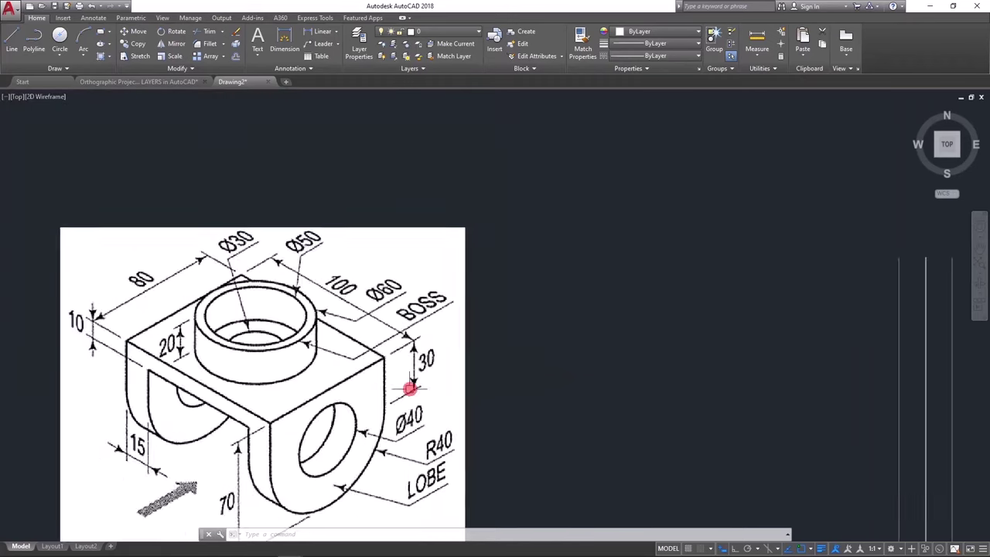
pyautogui.moveTo(404, 382)
pyautogui.mouseDown(button='middle')
pyautogui.moveTo(435, 227)
pyautogui.moveTo(422, 200)
pyautogui.mouseUp(button='middle')
pyautogui.scroll(3, 429, 317)
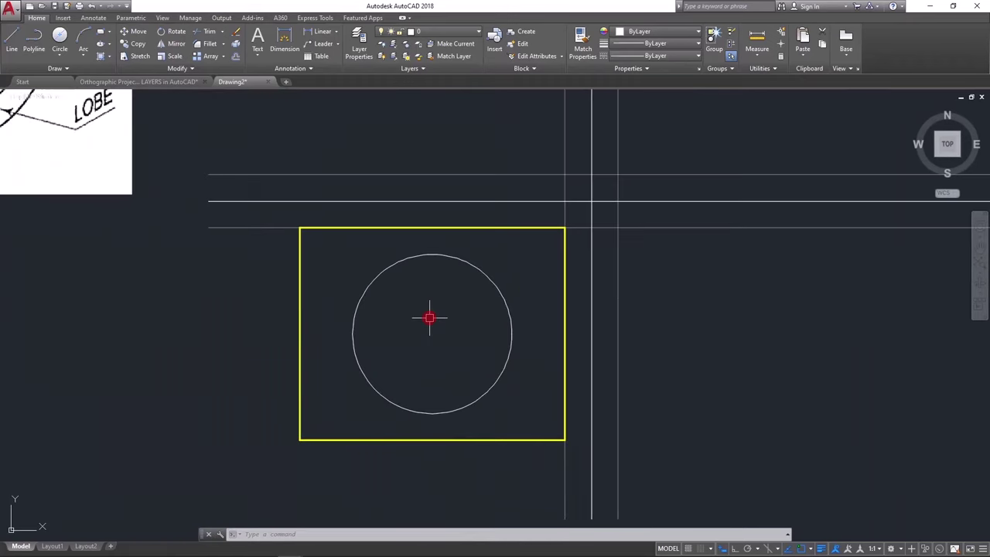
# Draw a concentric Ø50 circle at the existing circle's centre
pyautogui.write('c')
pyautogui.press('Return')
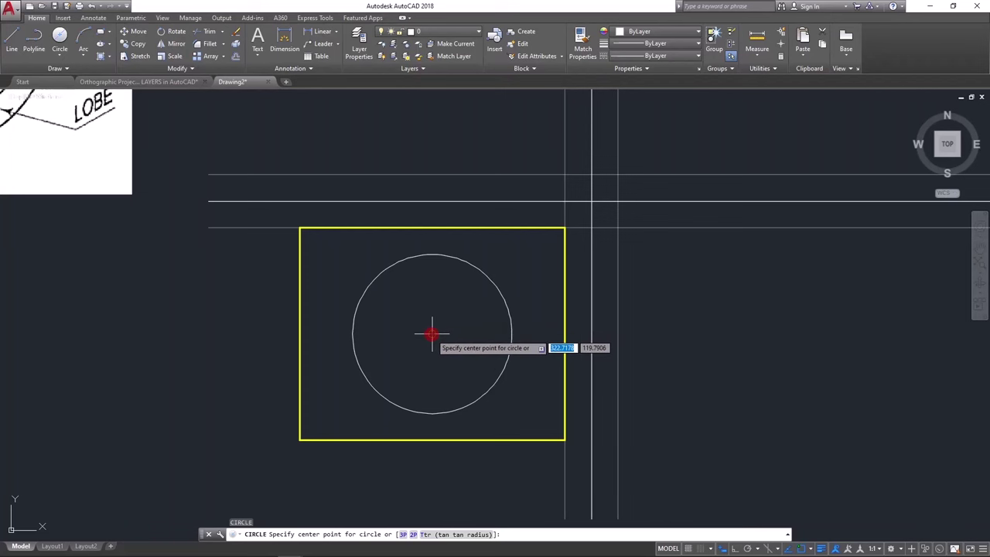
pyautogui.click(431, 334)
pyautogui.write('d')
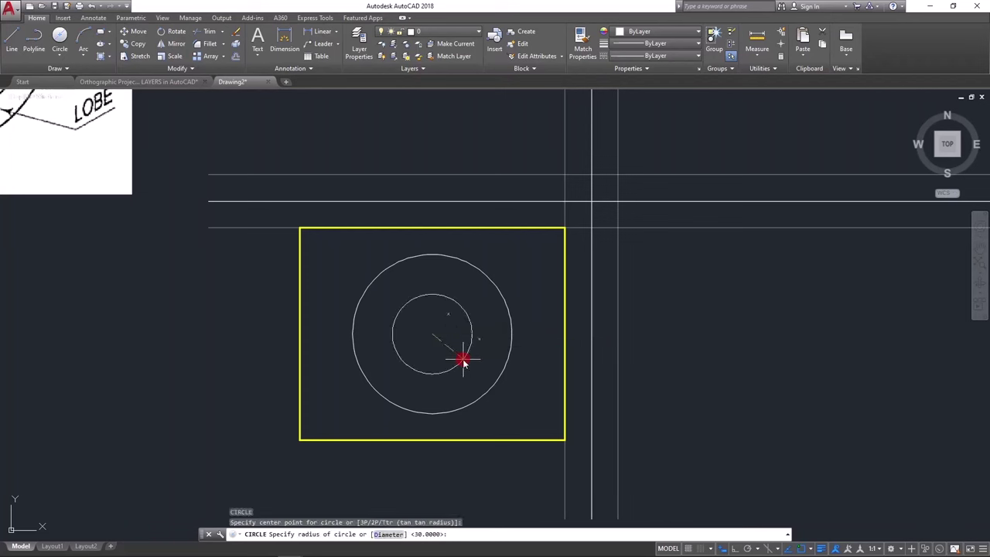
pyautogui.press('Return')
pyautogui.write('50')
pyautogui.press('Return')
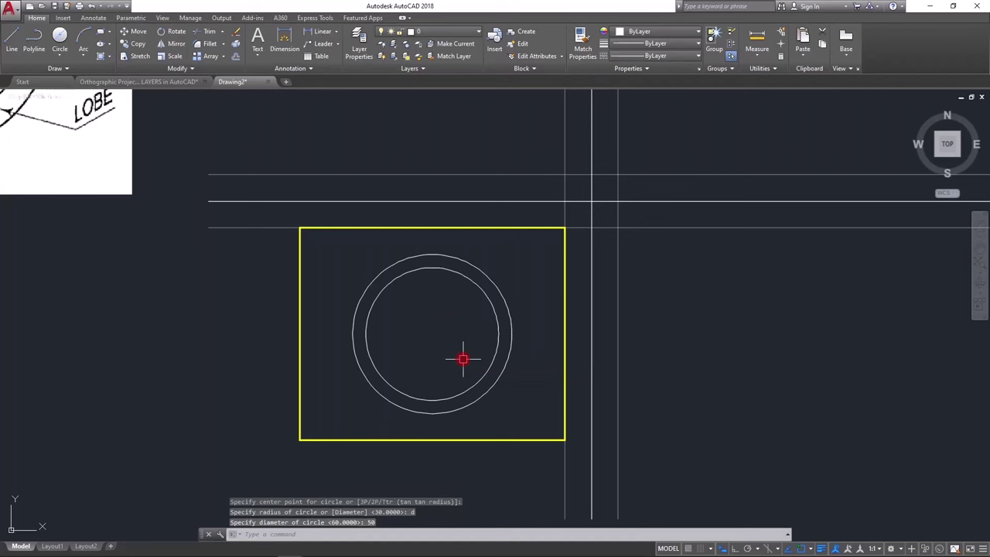
# Add a concentric Ø30 circle, then pan back to view the whole drawing
pyautogui.press('Return')
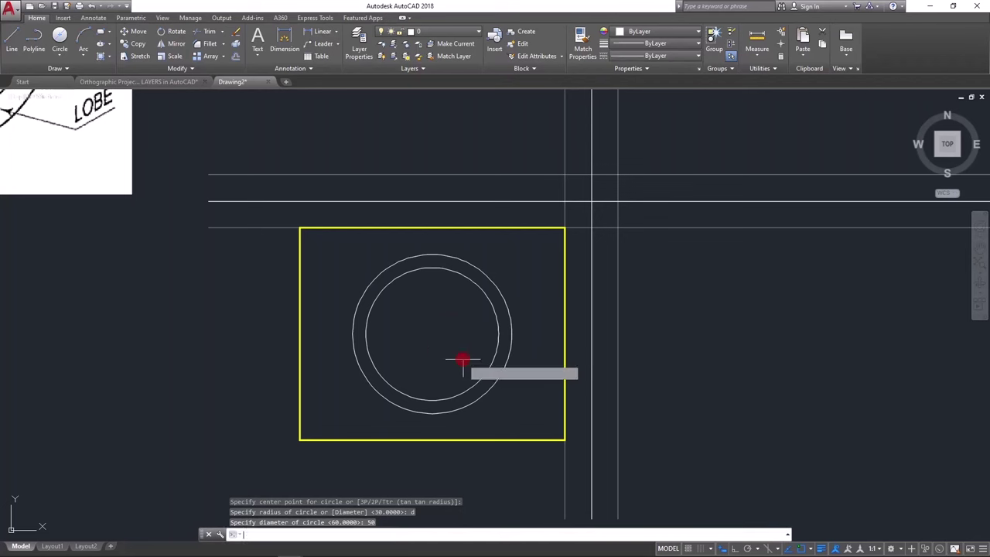
pyautogui.click(431, 334)
pyautogui.write('d')
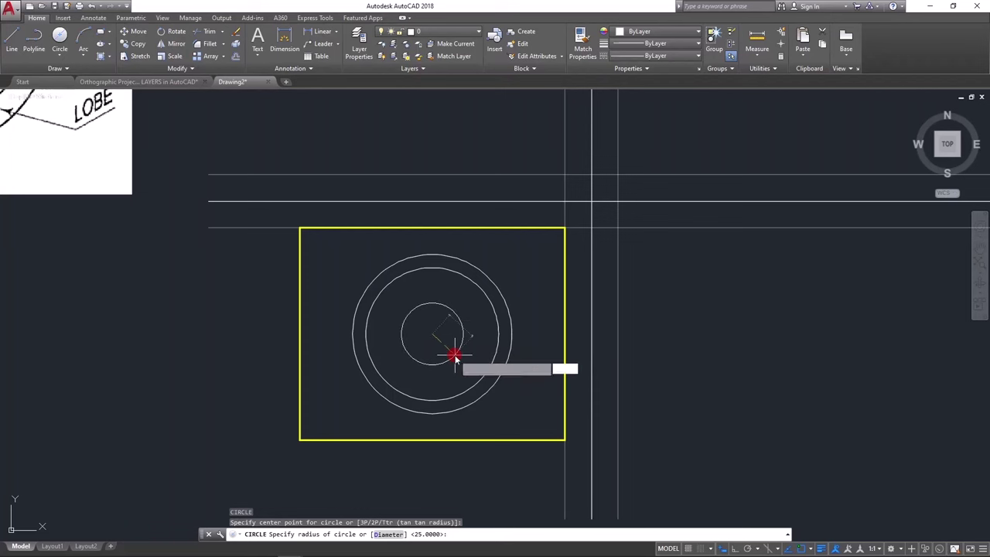
pyautogui.press('Return')
pyautogui.write('30')
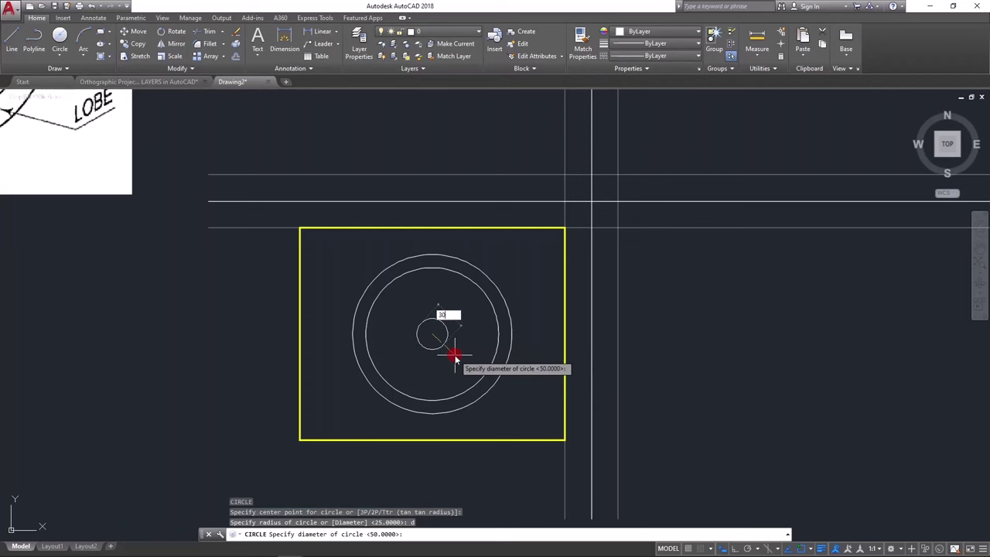
pyautogui.press('Return')
pyautogui.scroll(-2, 199, 254)
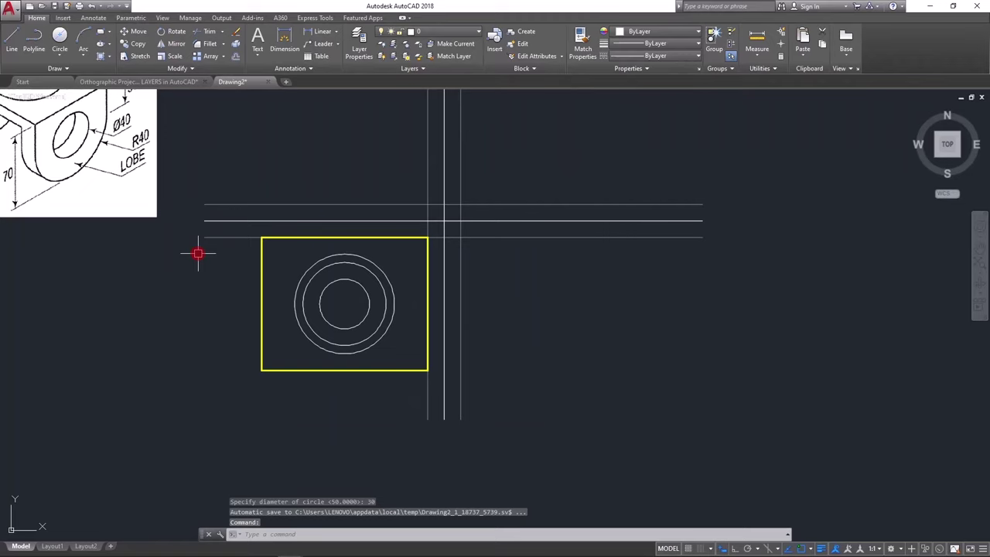
pyautogui.moveTo(198, 254); pyautogui.dragTo(325, 354, button='middle')
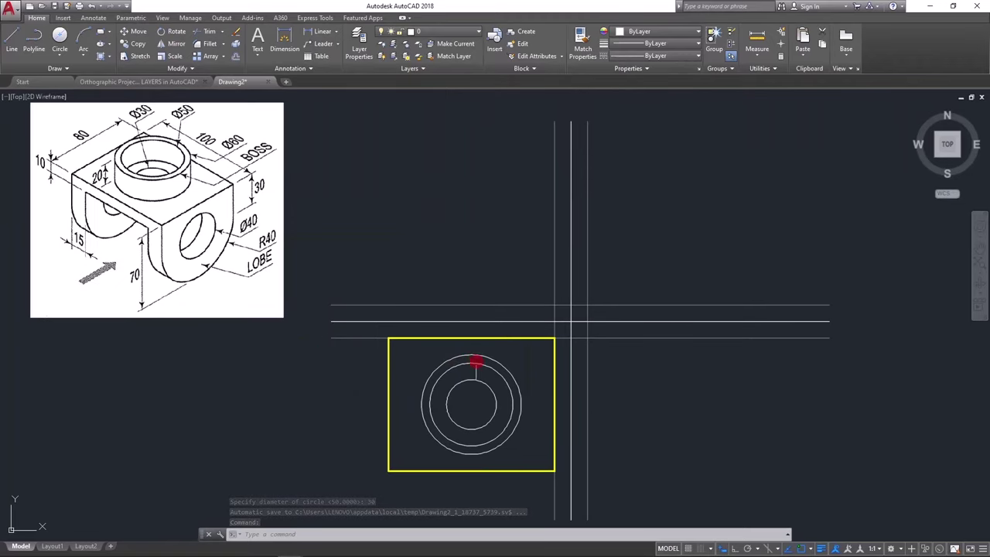
pyautogui.scroll(2, 482, 363)
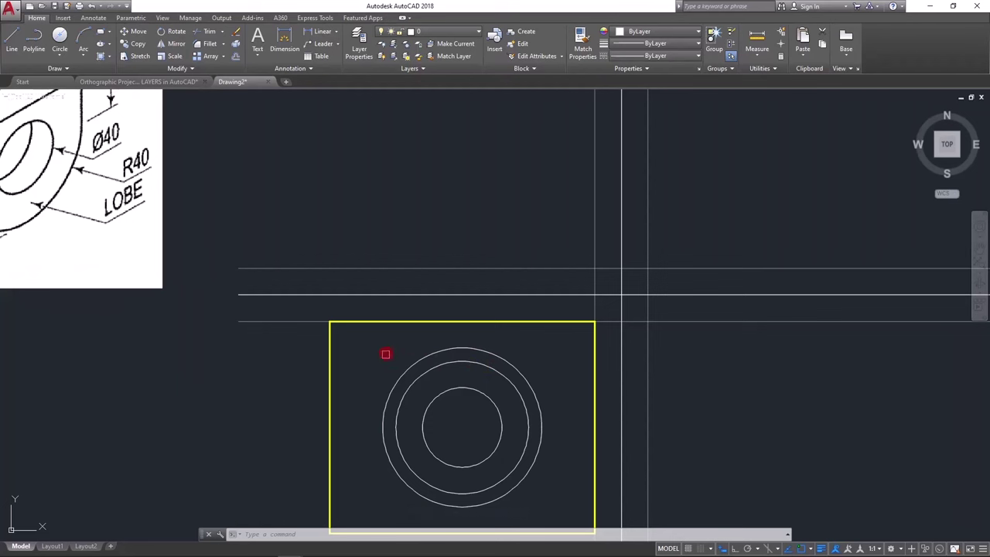
# Match the rectangle's properties onto the outer, middle and inner circles
pyautogui.click(584, 47)
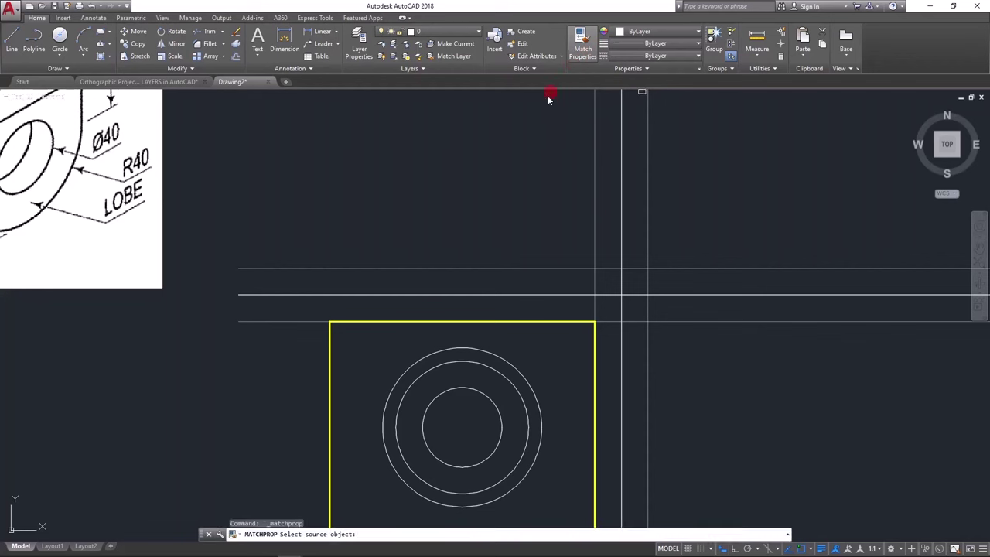
pyautogui.click(329, 358)
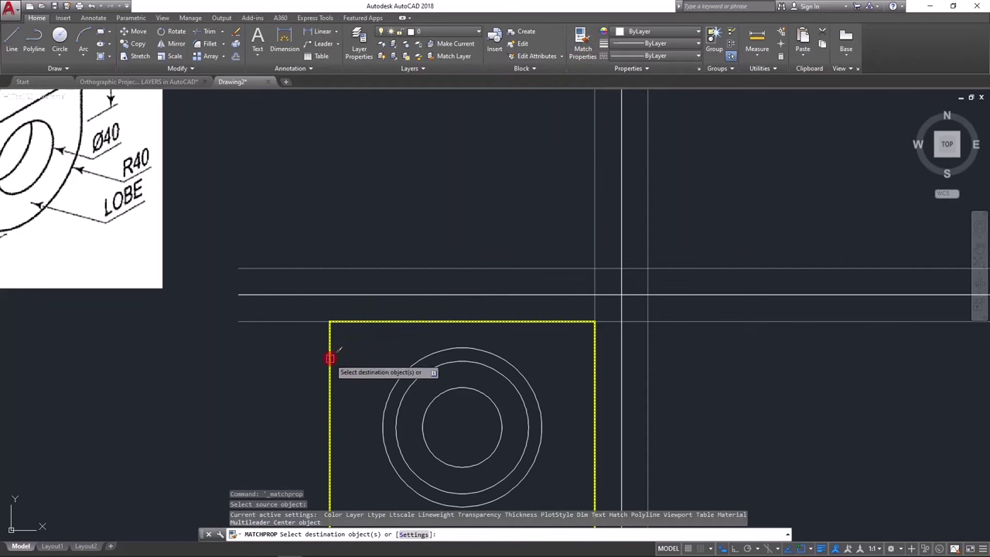
pyautogui.click(416, 360)
pyautogui.click(418, 377)
pyautogui.click(434, 396)
pyautogui.press('Escape')
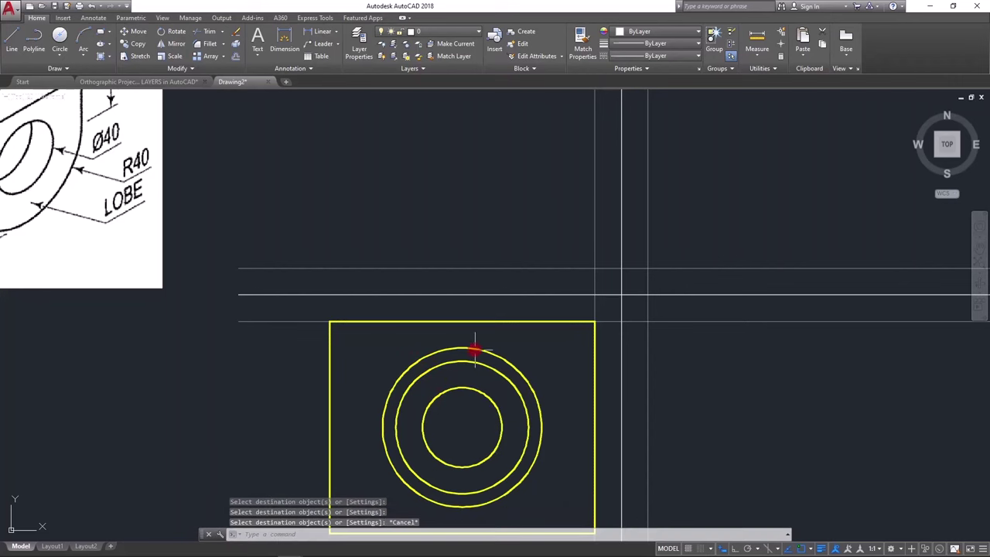
pyautogui.press('Escape')
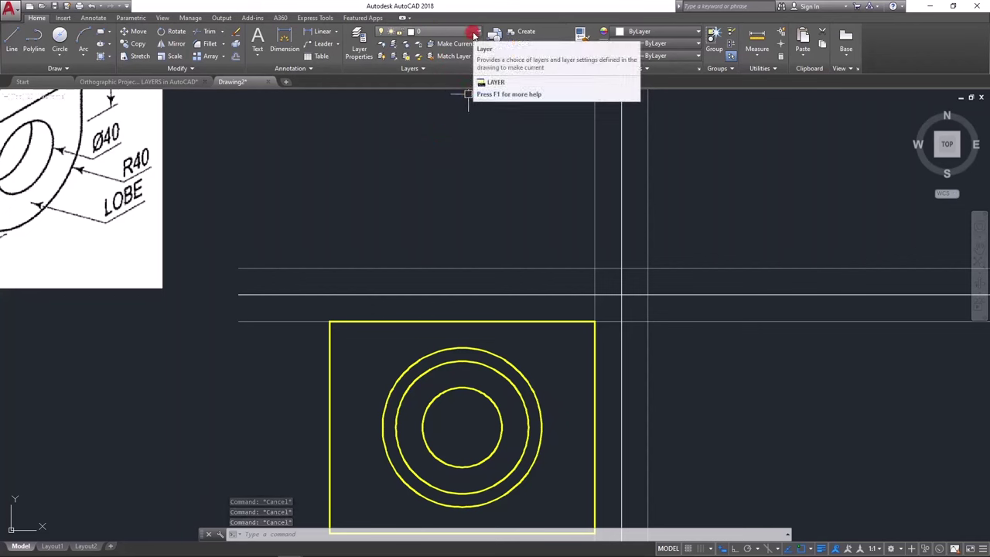
# Dismiss the Save As dialog and check the inner circle's layer
pyautogui.hotkey('ctrl', 's')
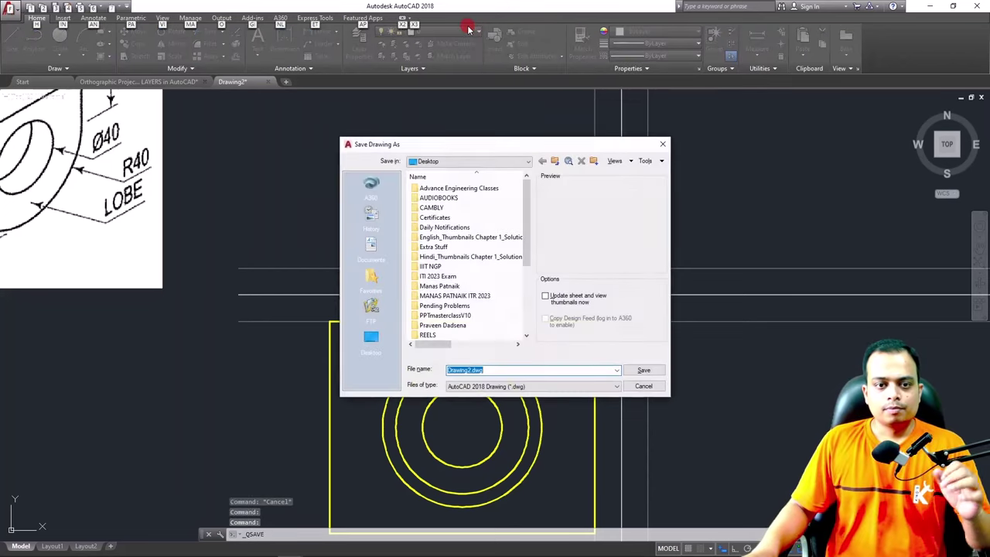
pyautogui.click(662, 144)
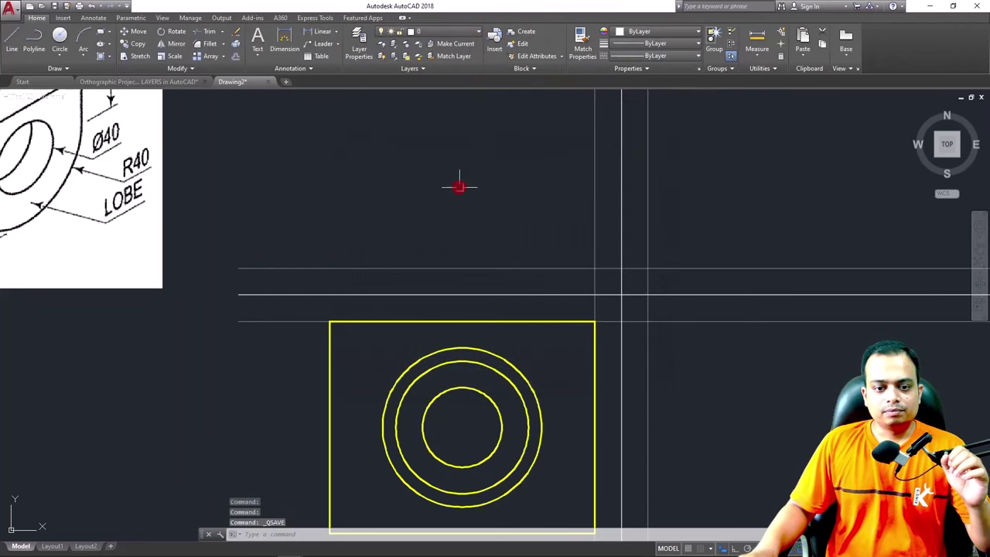
pyautogui.click(439, 201)
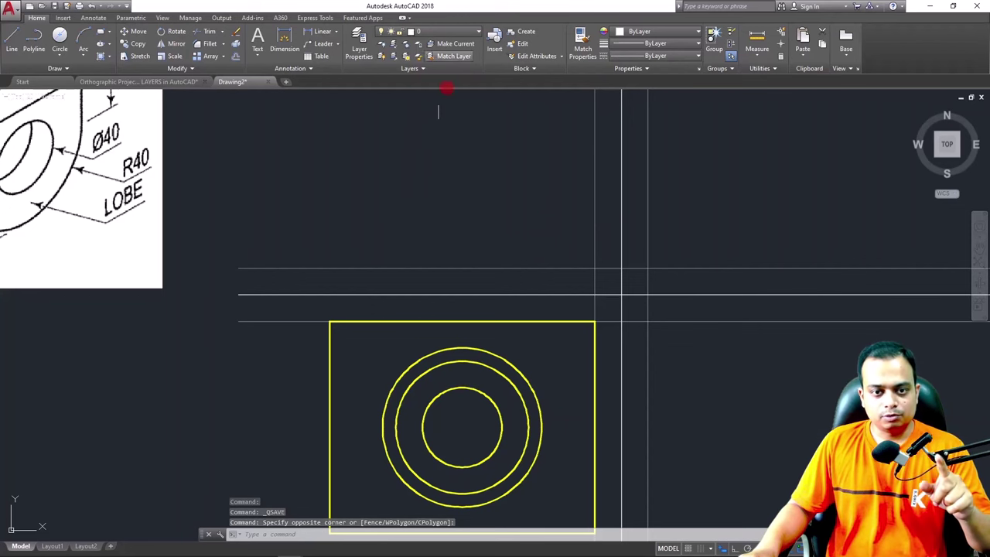
pyautogui.click(468, 388)
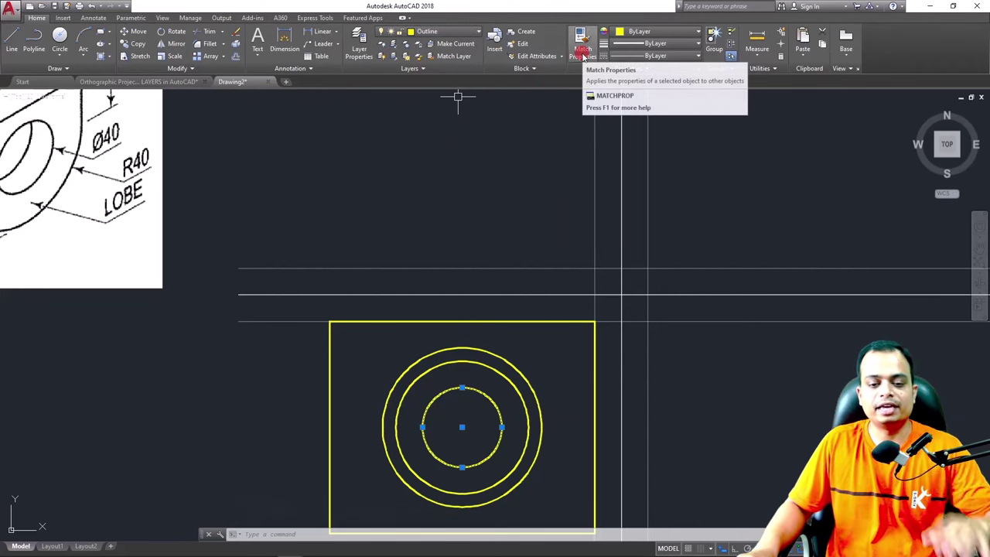
pyautogui.press('Escape')
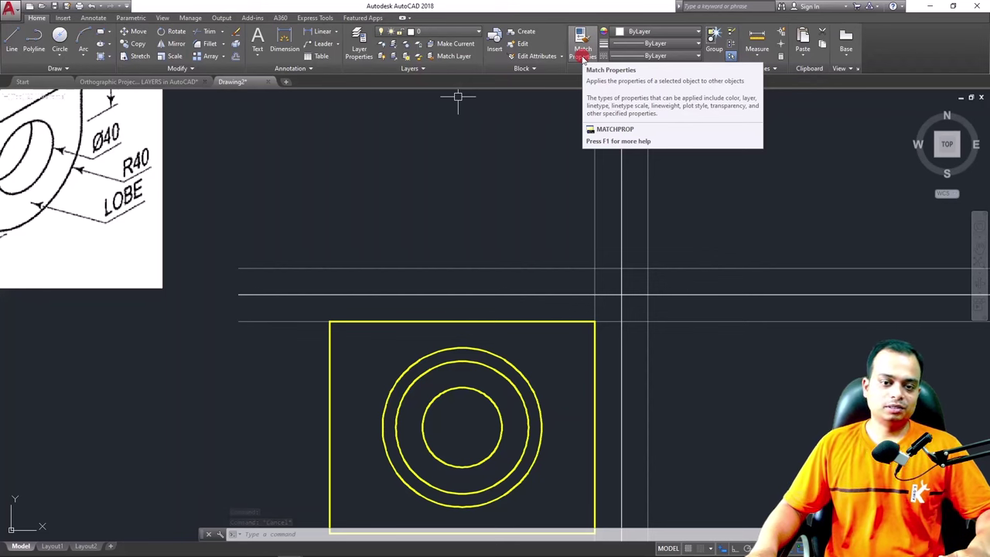
pyautogui.press('Escape')
pyautogui.scroll(-2, 448, 190)
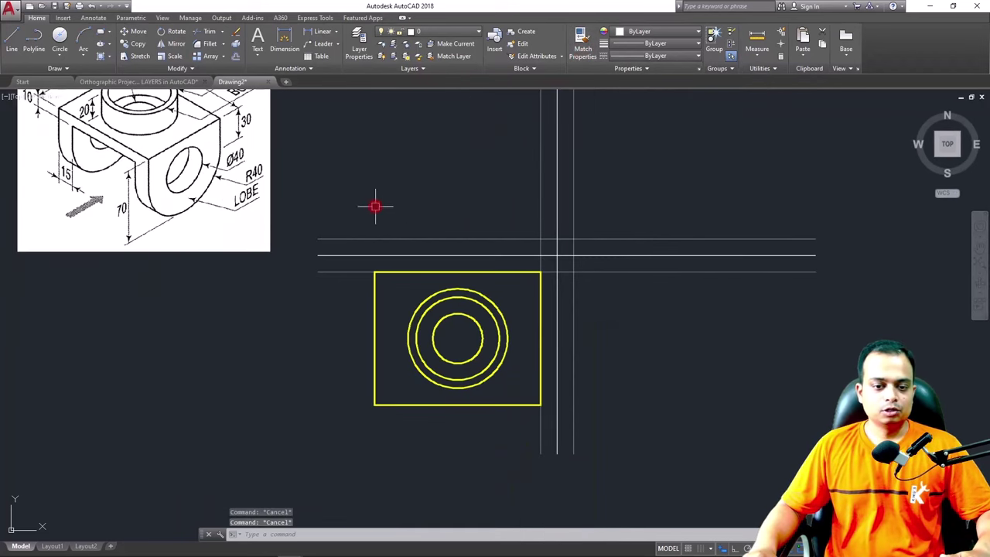
pyautogui.moveTo(375, 206); pyautogui.dragTo(438, 313, button='middle')
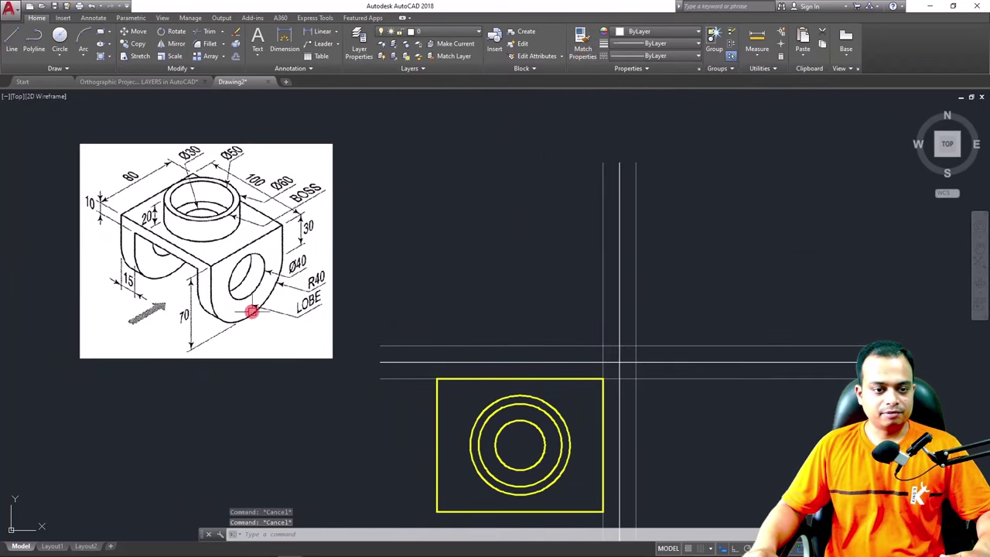
pyautogui.scroll(3, 221, 276)
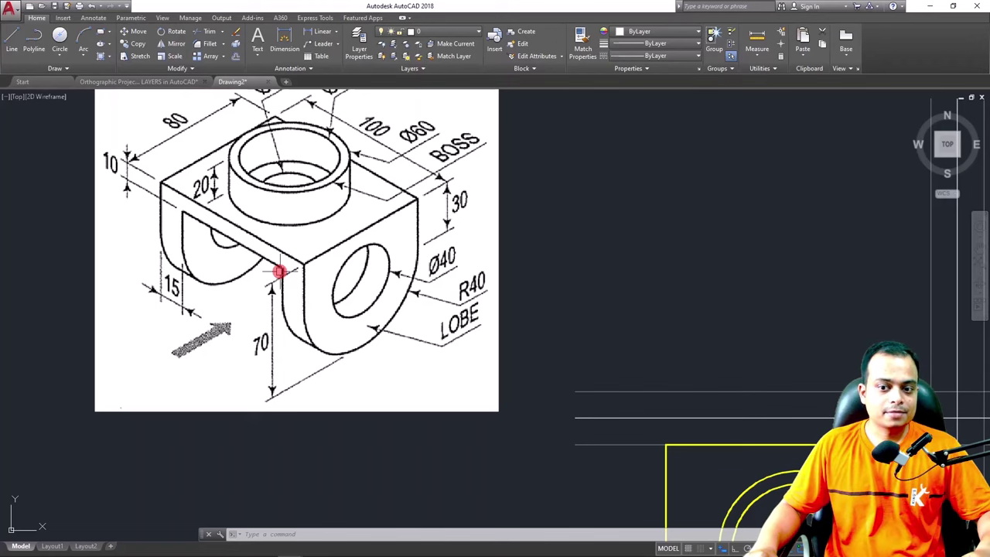
pyautogui.scroll(-3, 570, 270)
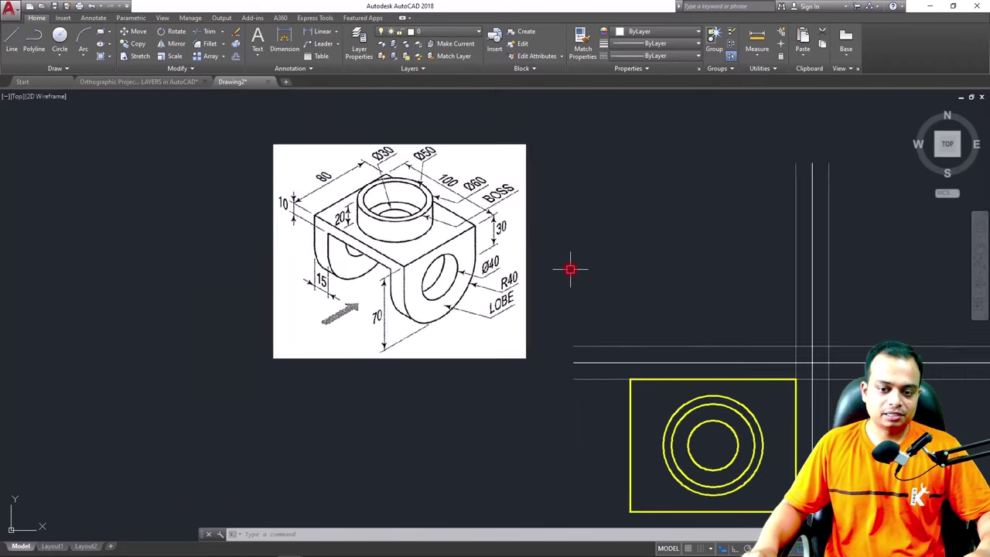
pyautogui.moveTo(570, 270); pyautogui.dragTo(438, 137, button='middle')
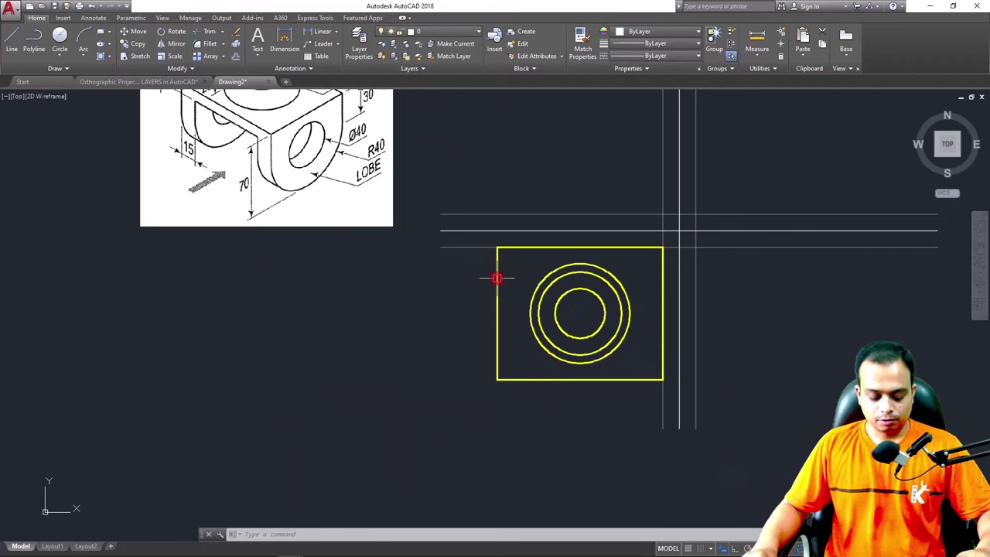
# Confirm the rectangle is a single polyline, then start EXPLODE with X
pyautogui.moveTo(496, 277)
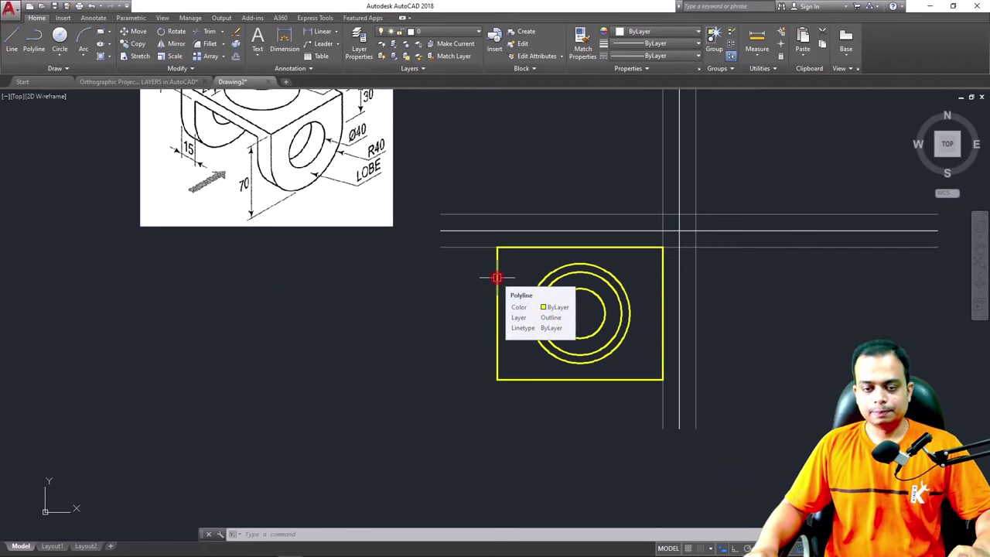
pyautogui.click(496, 277)
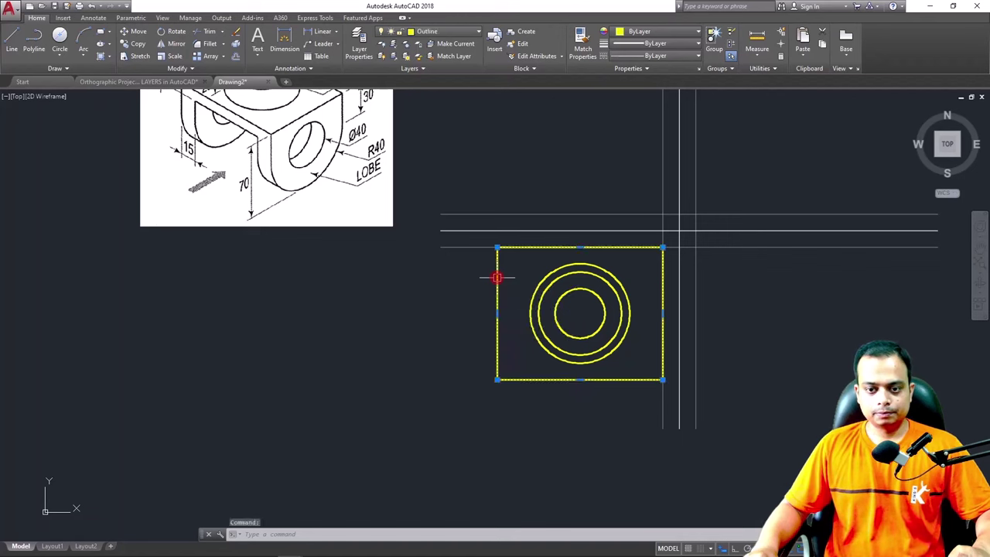
pyautogui.press('Escape')
pyautogui.press('Escape')
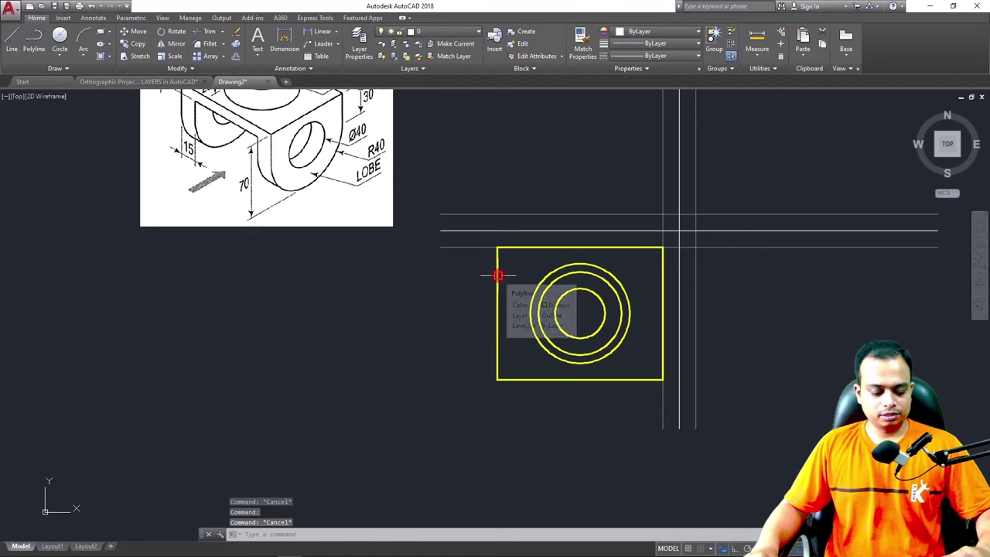
pyautogui.click(498, 276)
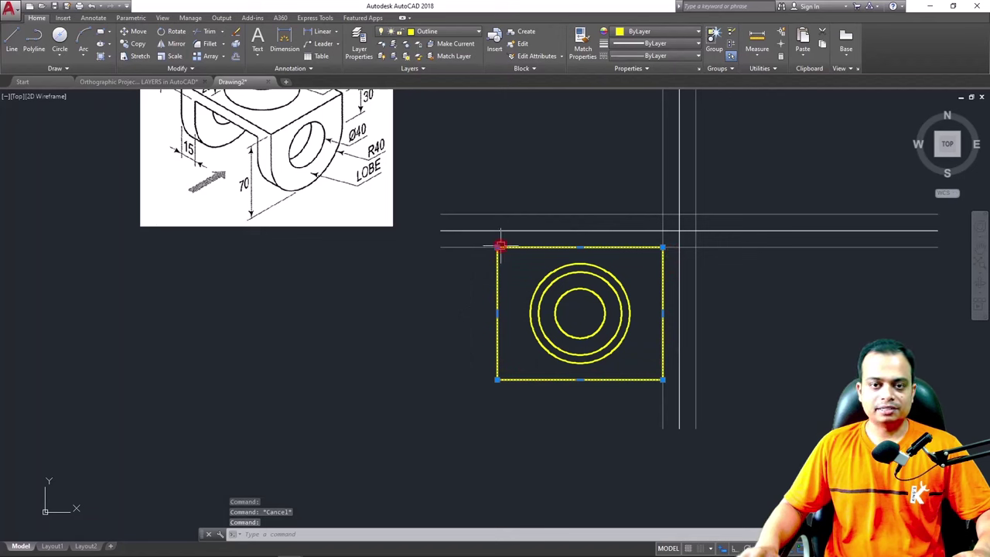
pyautogui.moveTo(501, 246)
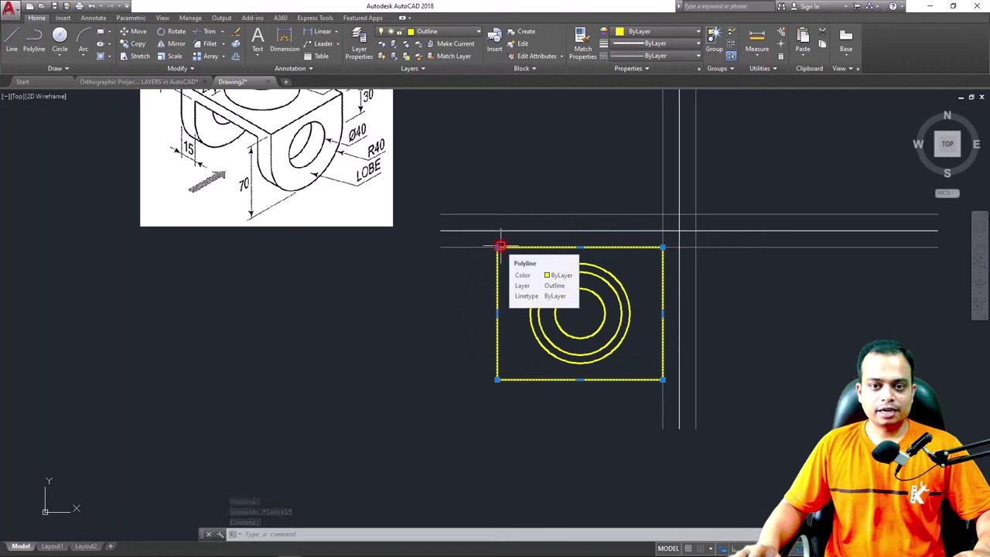
pyautogui.press('Escape')
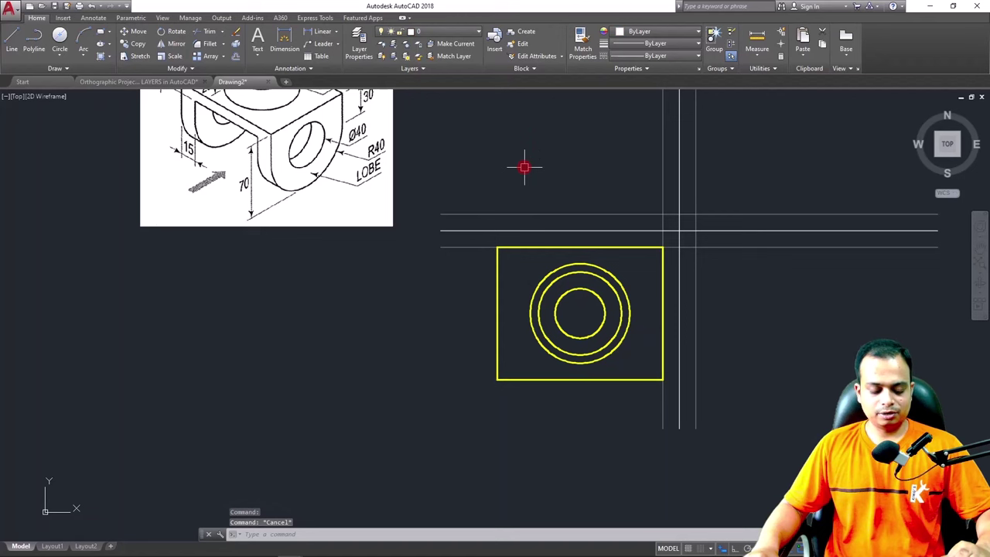
pyautogui.write('X')
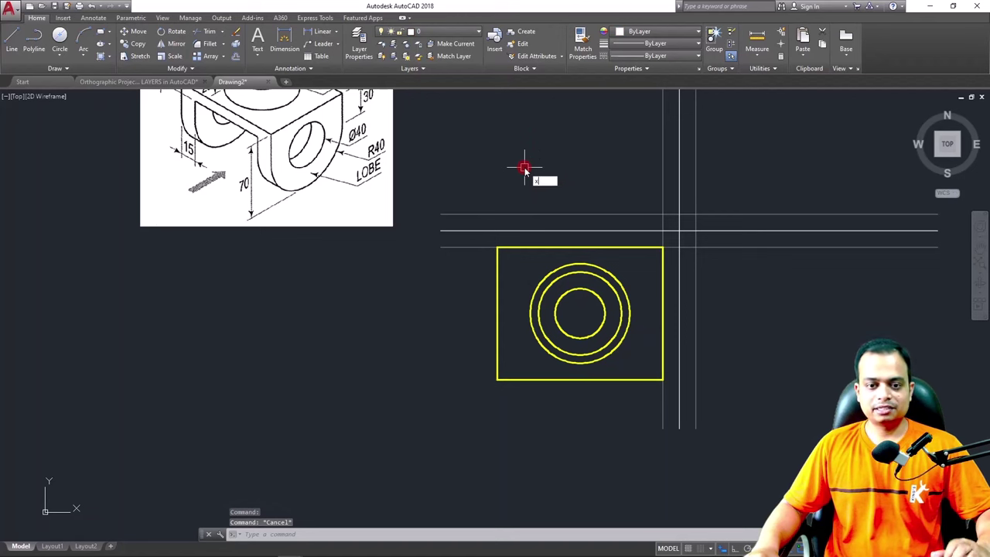
pyautogui.press('Return')
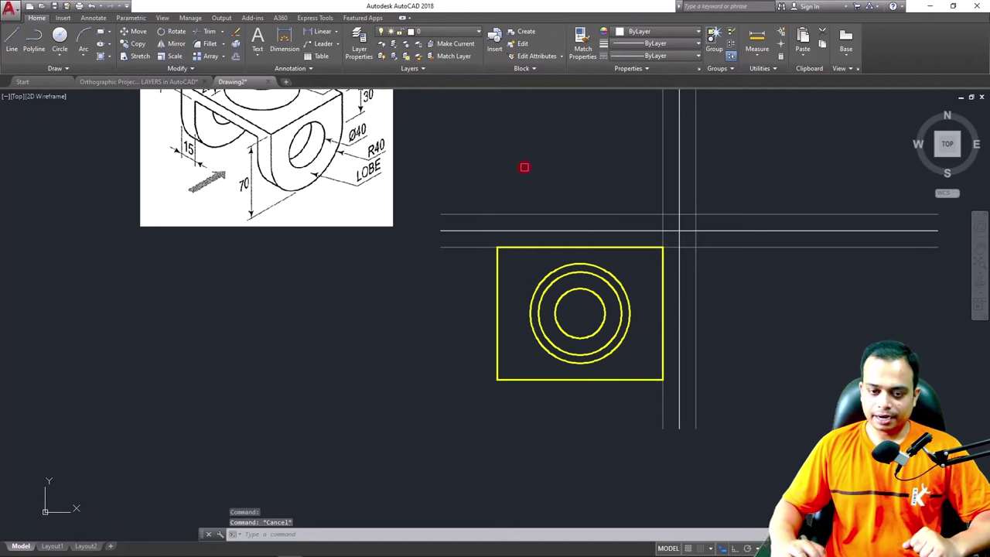
# Explode the rectangle and verify its left, top and right edges are separate lines
pyautogui.click(497, 285)
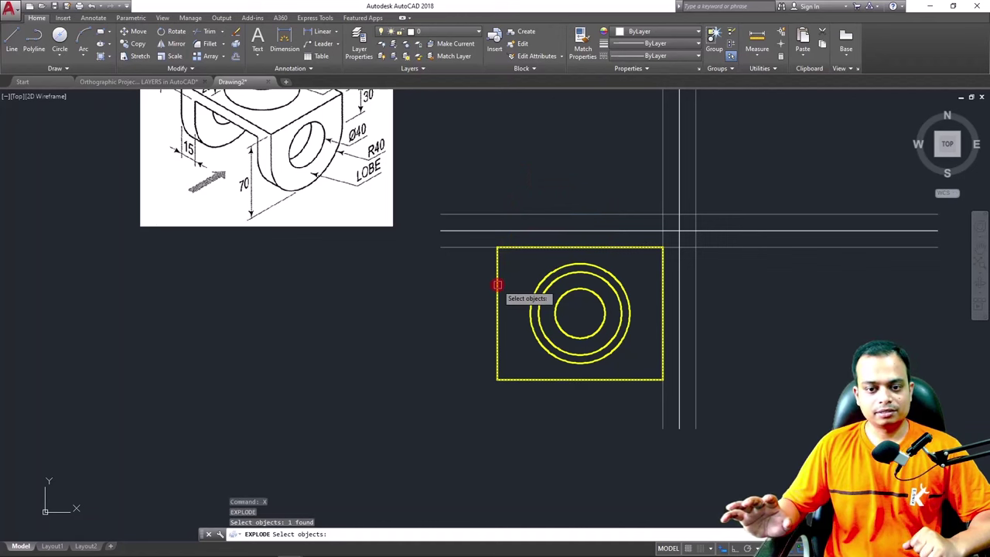
pyautogui.press('Return')
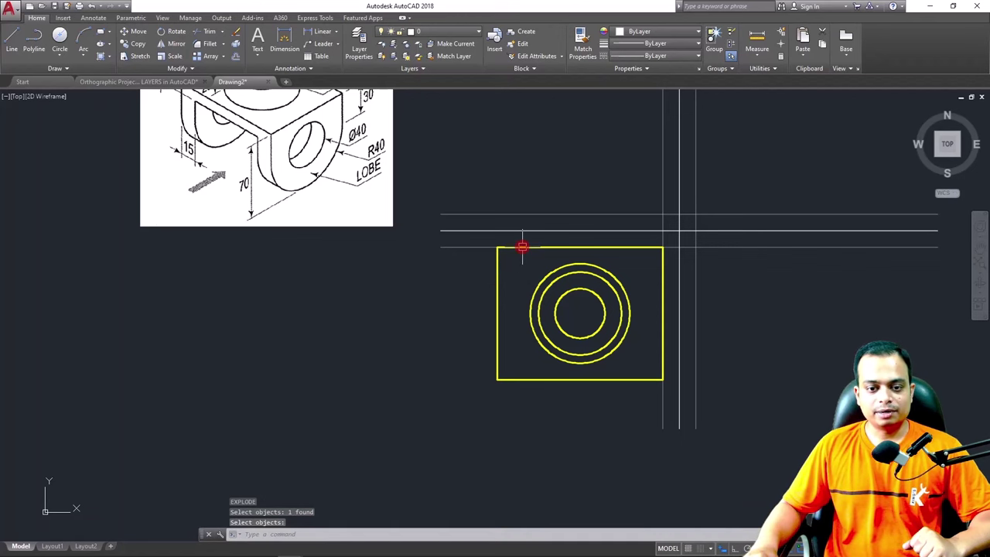
pyautogui.click(497, 281)
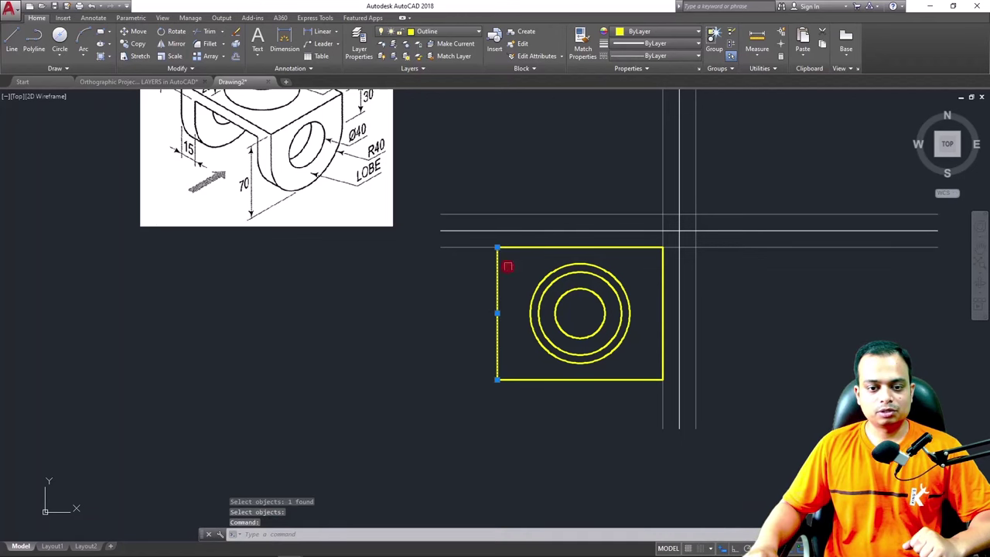
pyautogui.click(524, 248)
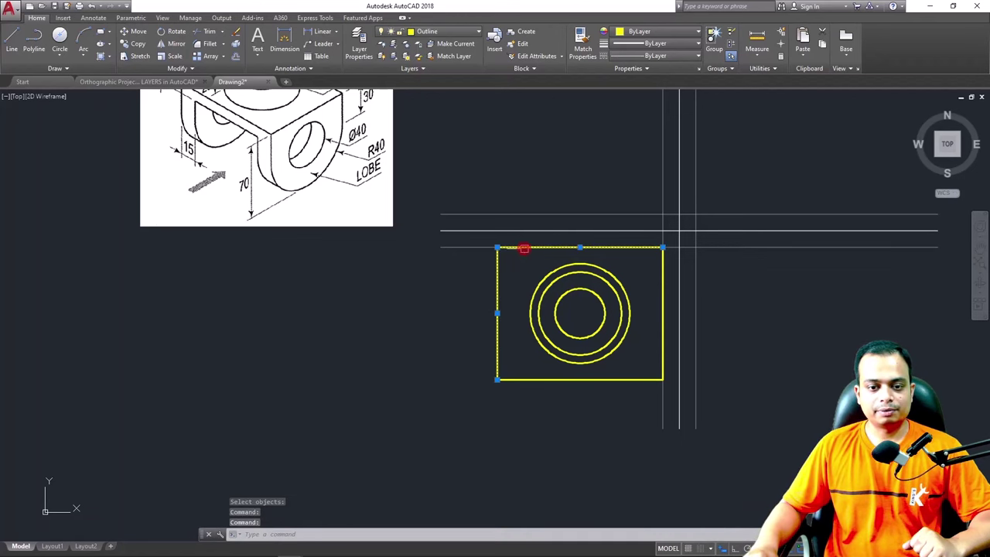
pyautogui.click(665, 305)
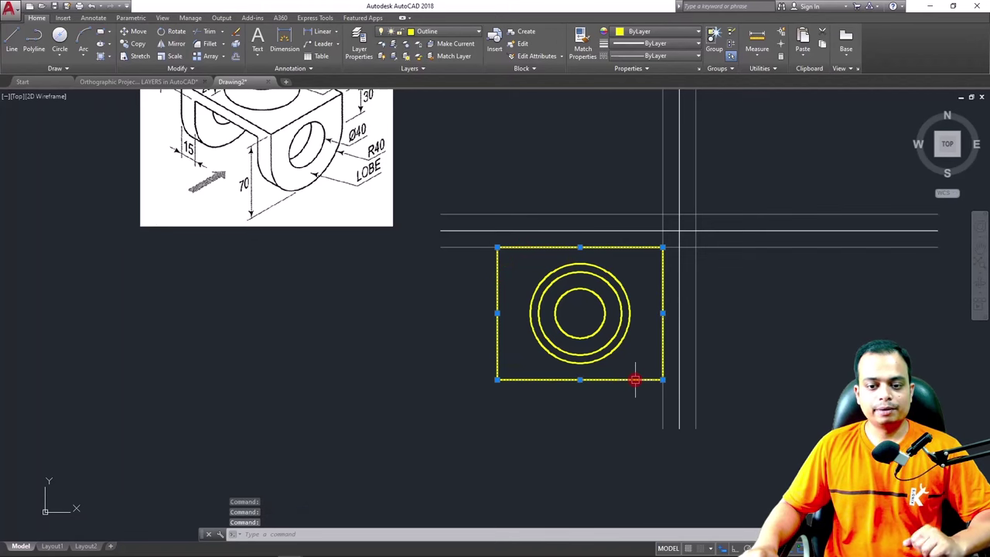
pyautogui.press('Escape')
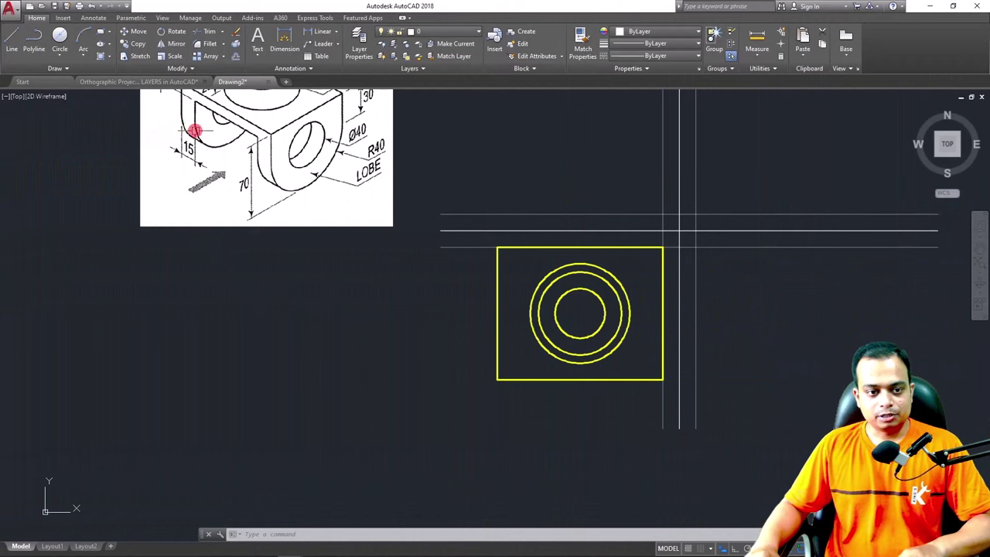
# Offset the rectangle's left and right edges 15 units inward to make two vertical lines
pyautogui.write('o')
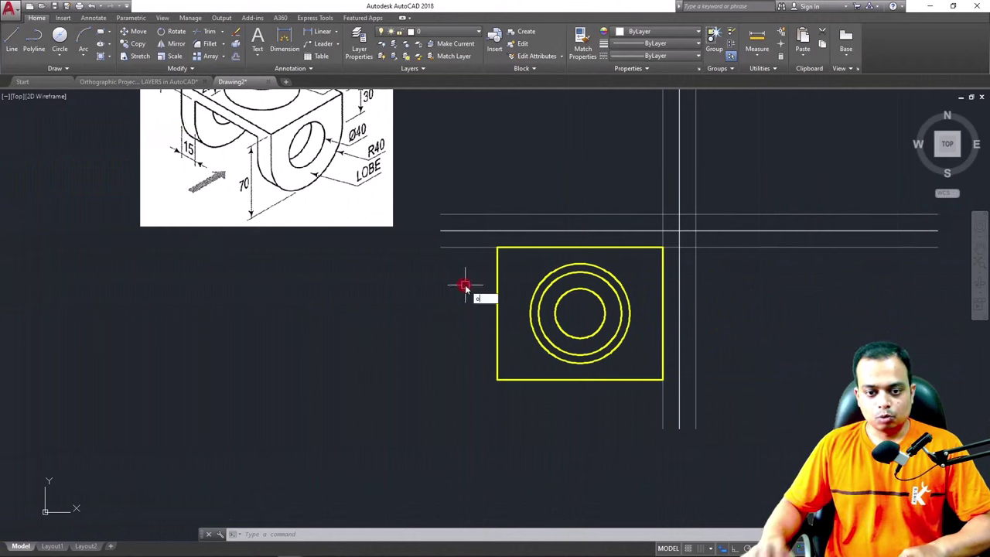
pyautogui.press('Return')
pyautogui.press('BackSpace')
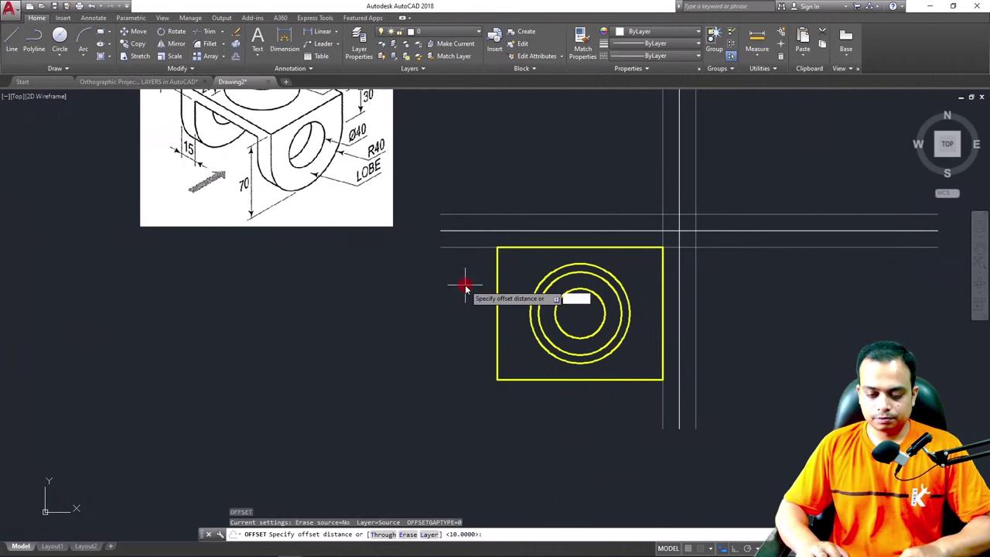
pyautogui.write('15')
pyautogui.press('Return')
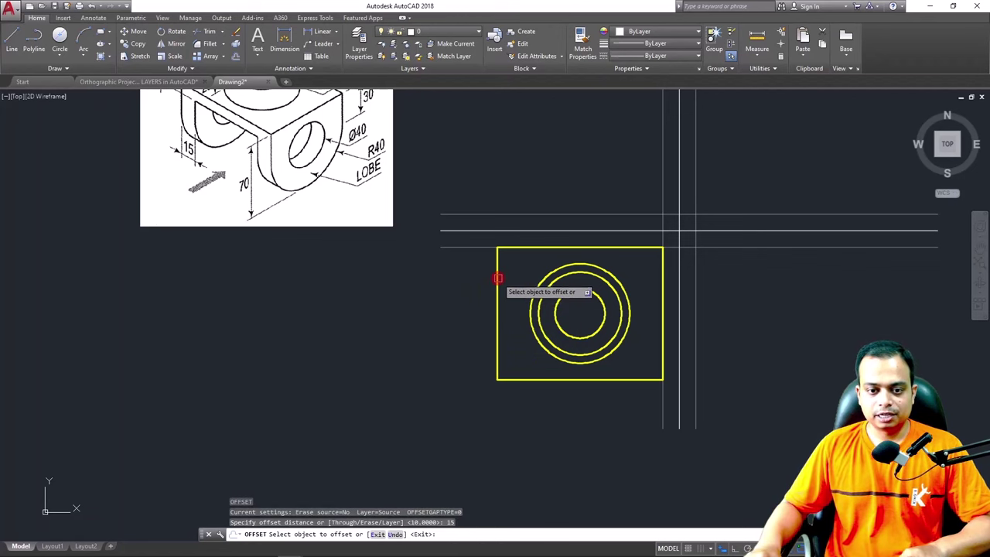
pyautogui.click(498, 278)
pyautogui.click(541, 269)
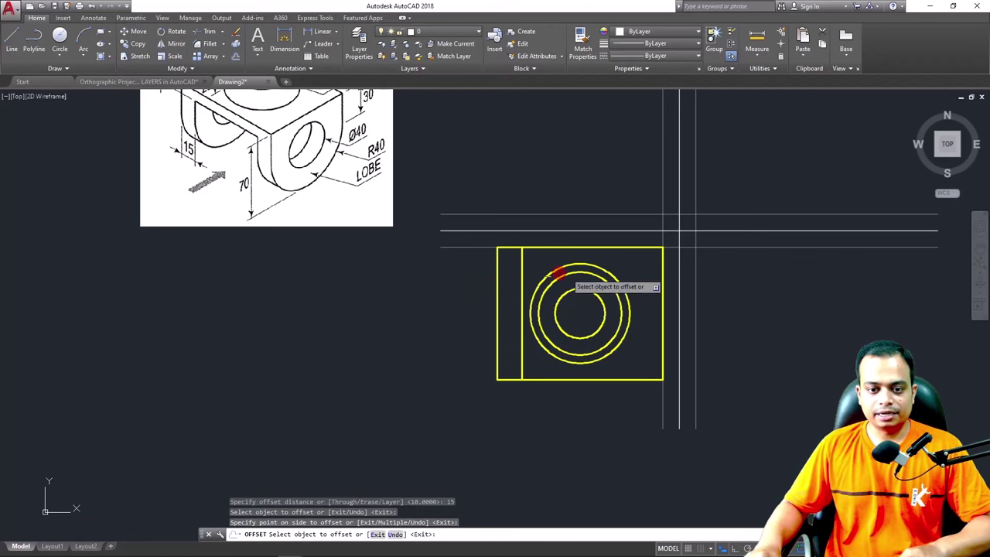
pyautogui.click(664, 274)
pyautogui.click(641, 280)
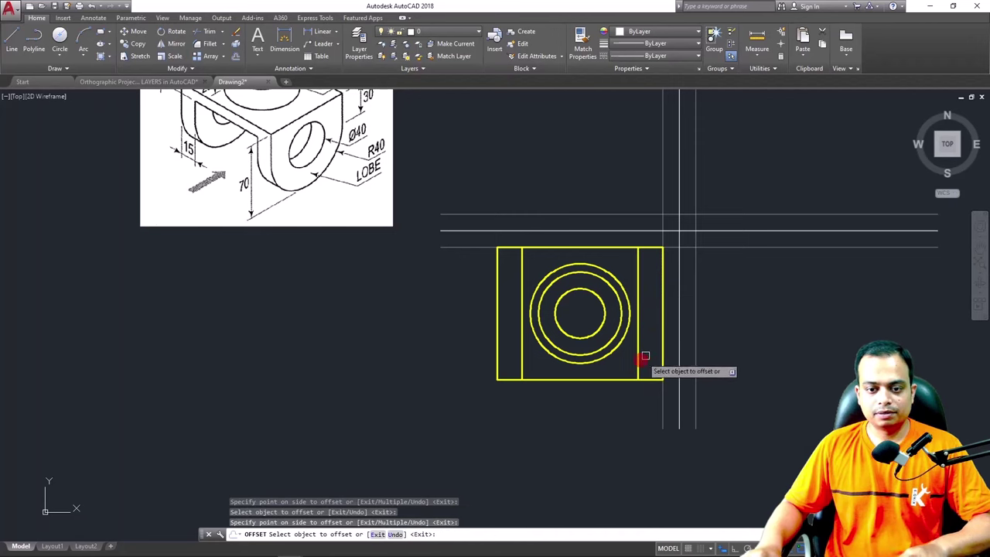
pyautogui.press('Escape')
pyautogui.moveTo(526, 287); pyautogui.dragTo(533, 346, button='middle')
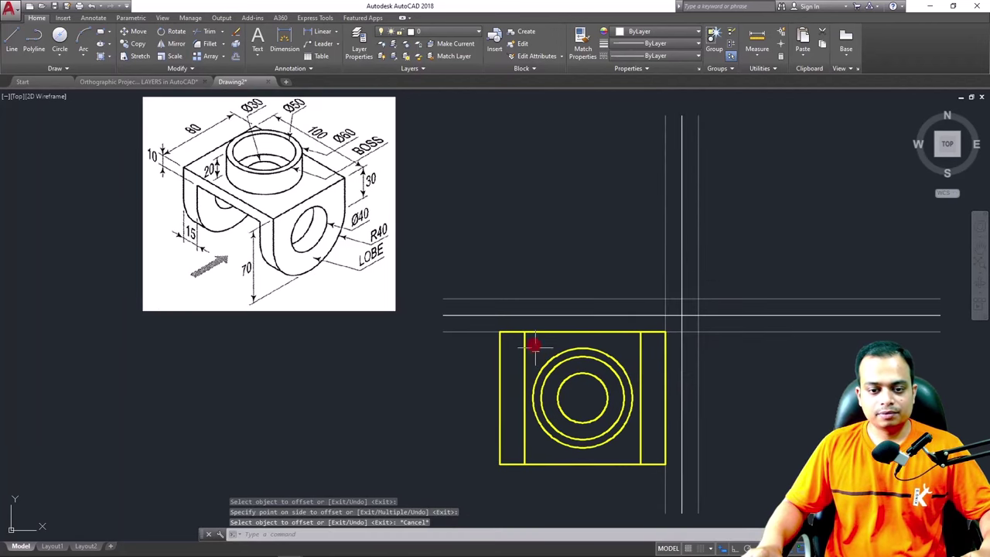
pyautogui.moveTo(525, 447)
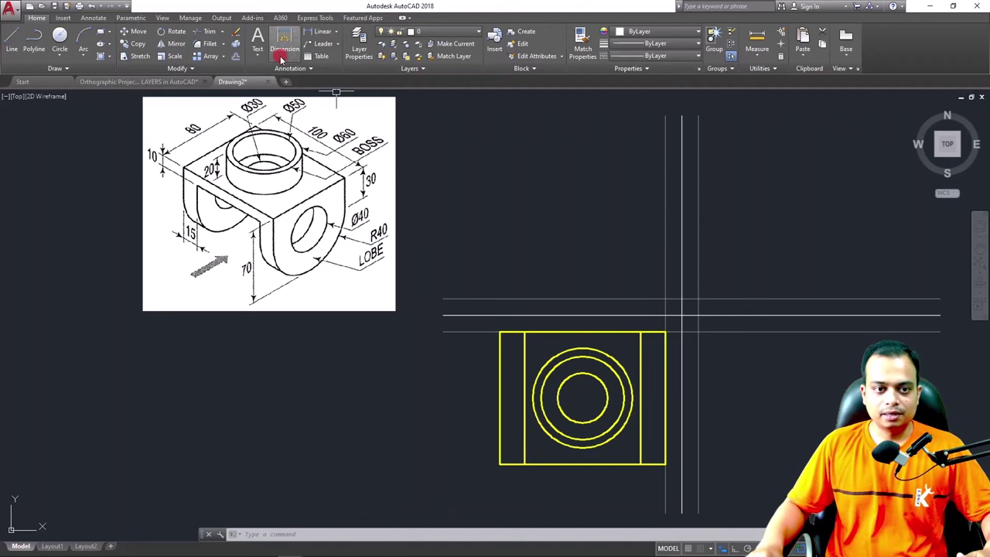
# Create a new layer named Hidden in the Layer Properties Manager
pyautogui.click(249, 53)
pyautogui.click(502, 243)
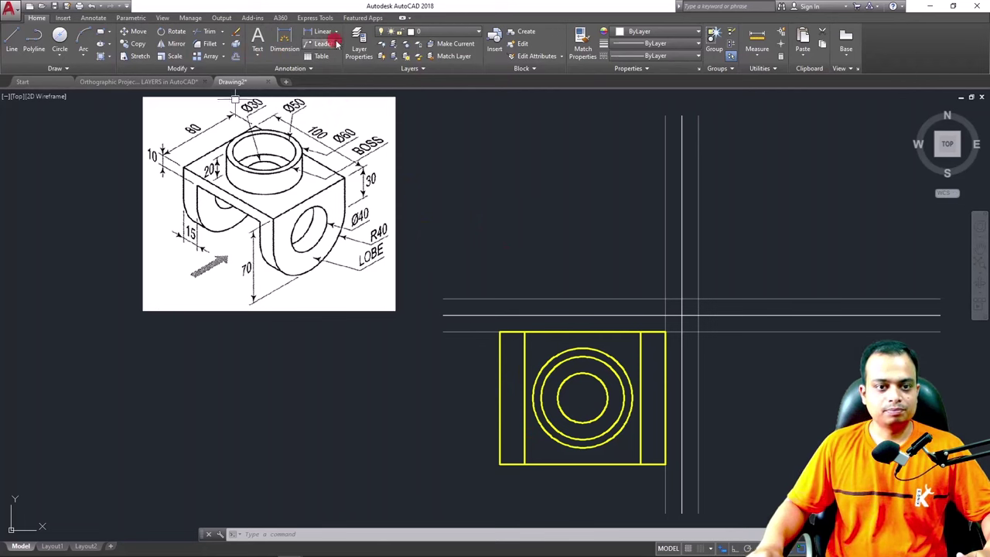
pyautogui.click(359, 45)
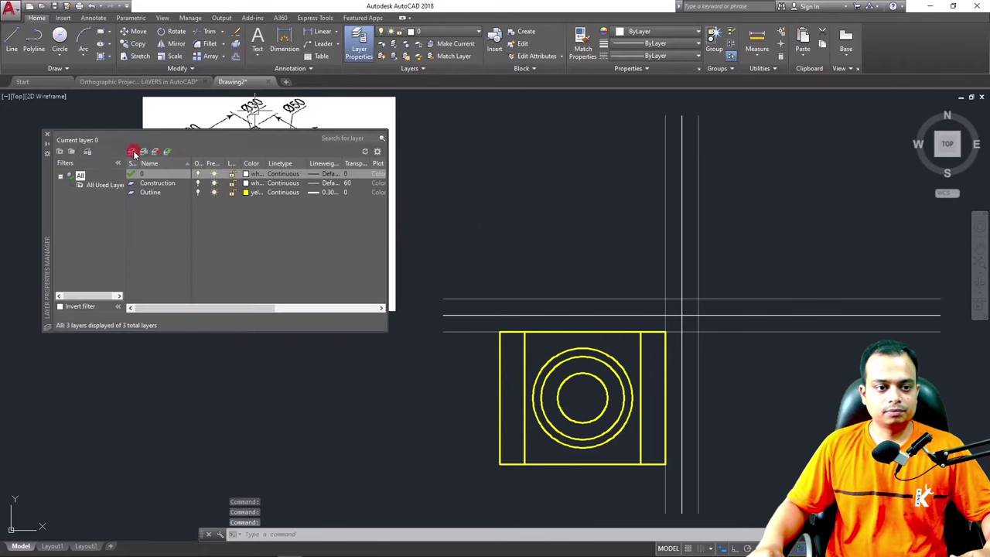
pyautogui.click(133, 151)
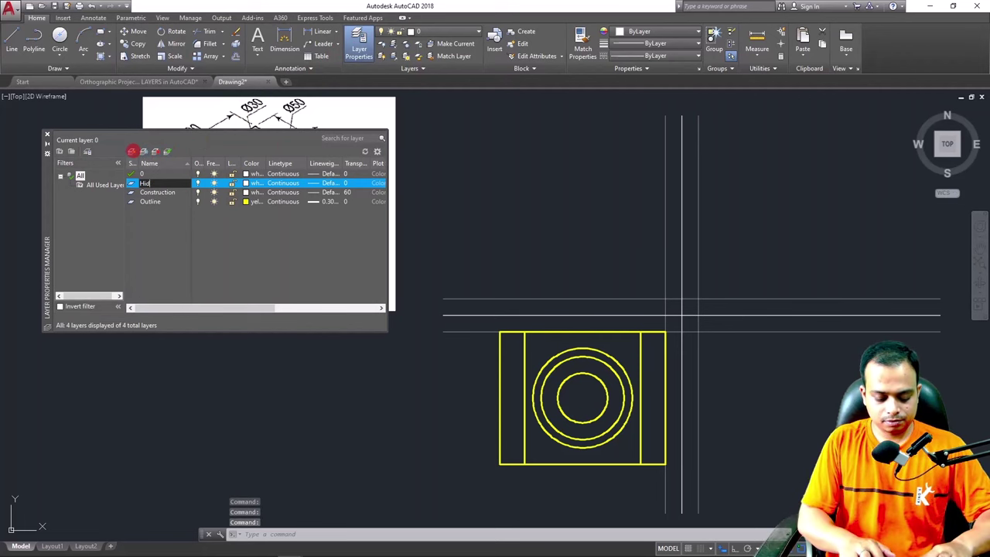
pyautogui.click(286, 184)
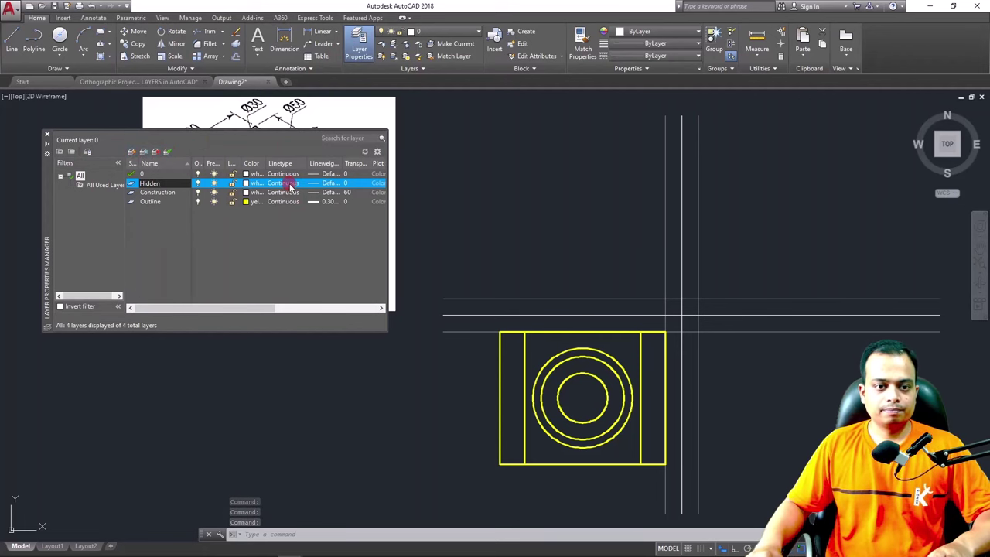
# Set the Hidden layer's colour to yellow, keeping the Continuous linetype
pyautogui.click(255, 185)
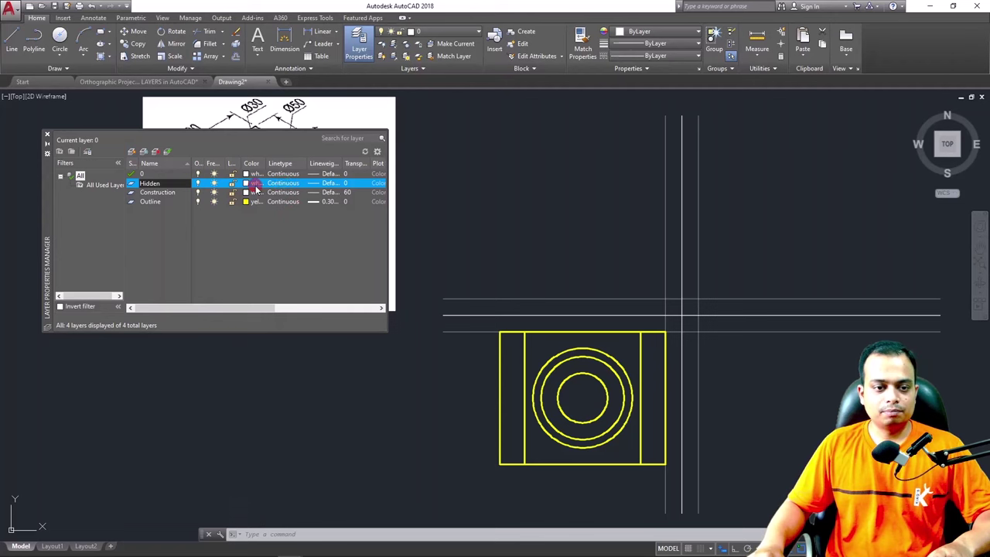
pyautogui.click(252, 188)
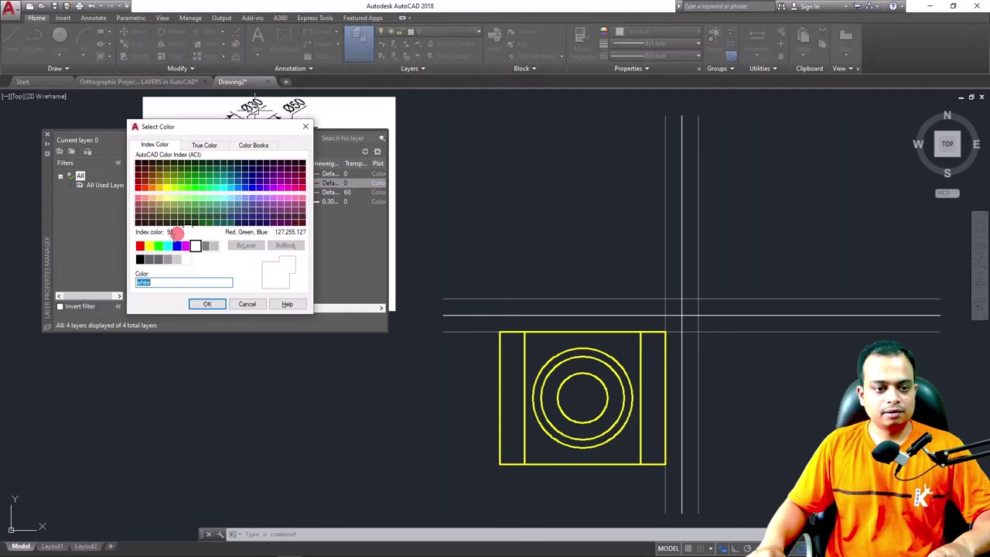
pyautogui.click(149, 246)
pyautogui.click(207, 303)
pyautogui.click(279, 182)
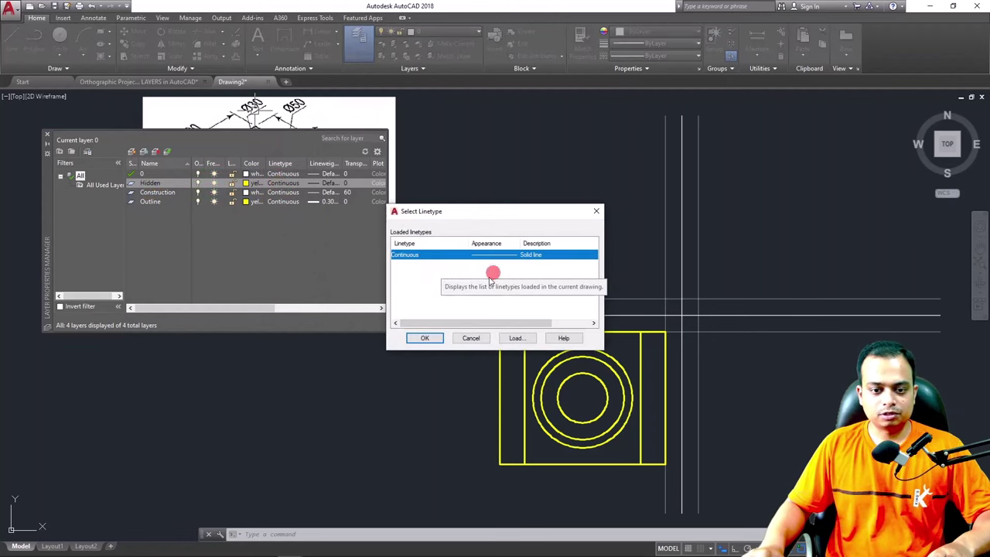
pyautogui.click(426, 338)
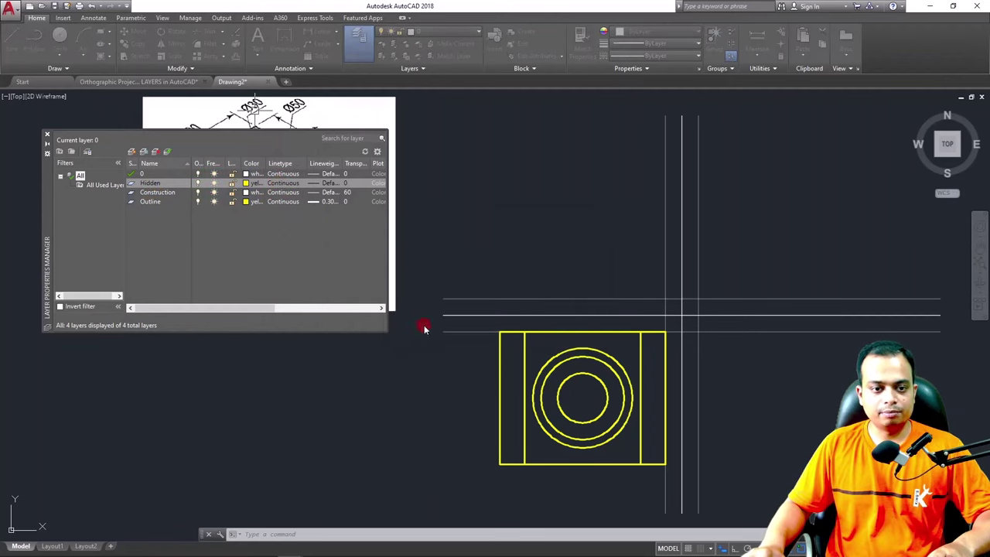
pyautogui.click(46, 138)
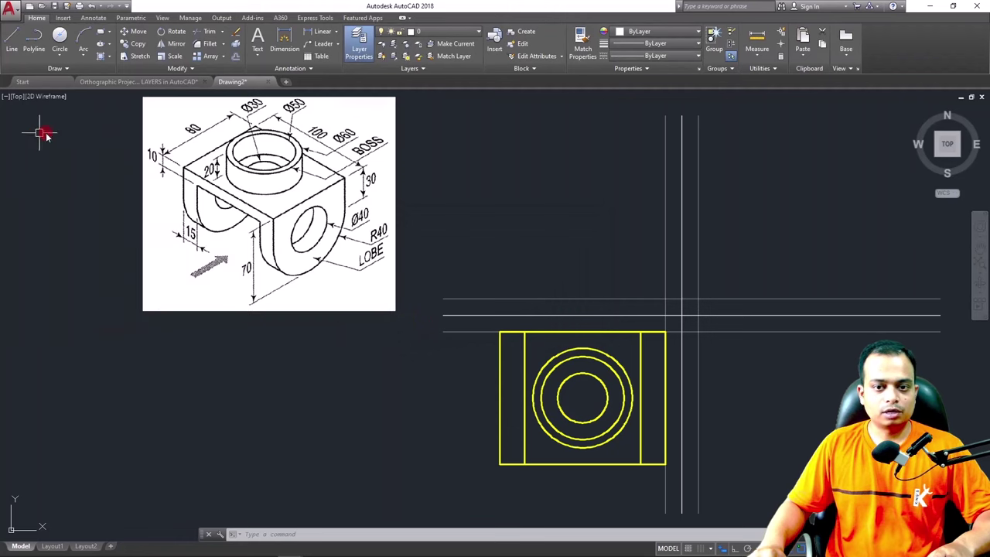
# Load every available linetype, including ISO dashed ones like ACAD_ISO02W100, into the drawing
pyautogui.click(699, 56)
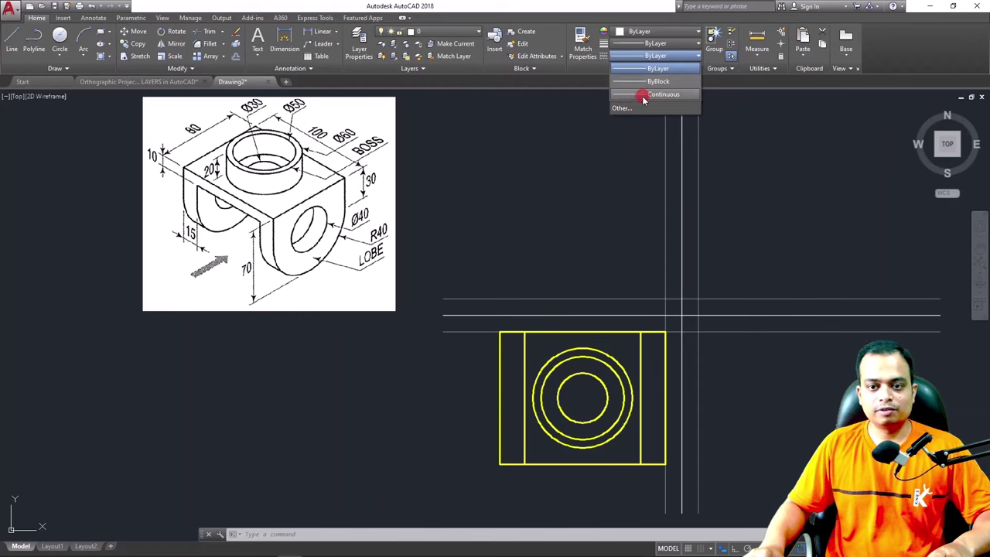
pyautogui.click(620, 108)
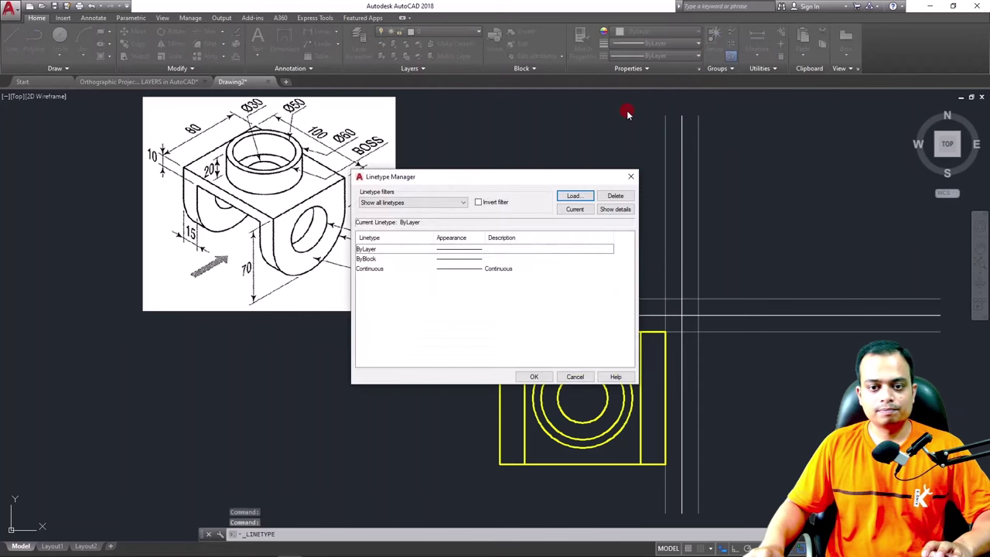
pyautogui.click(583, 195)
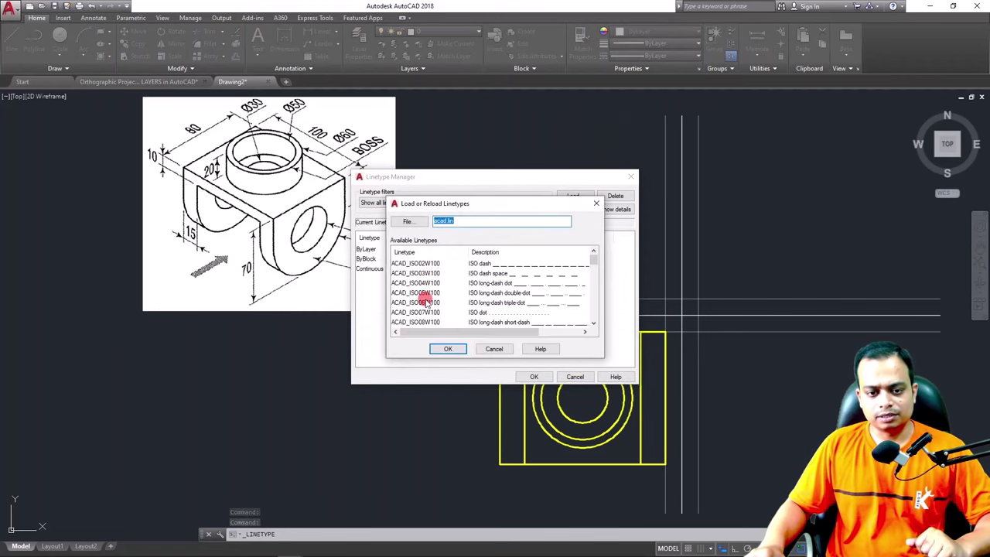
pyautogui.click(426, 303)
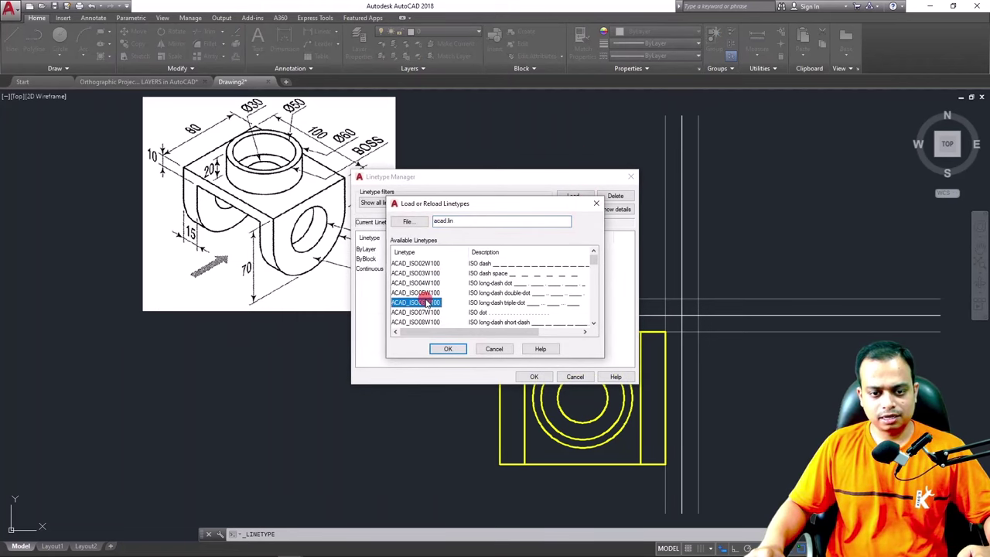
pyautogui.hotkey('ctrl', 'a')
pyautogui.click(439, 349)
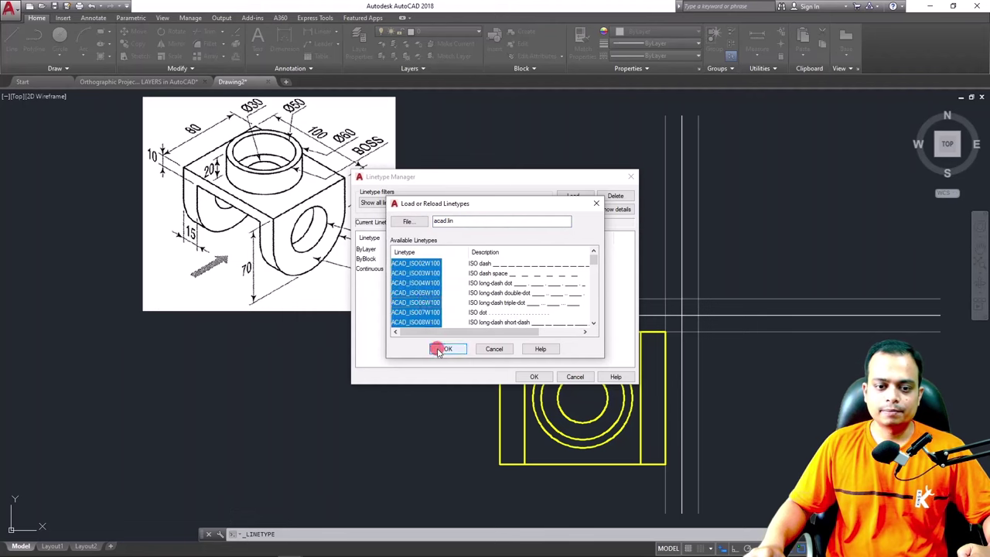
pyautogui.click(536, 376)
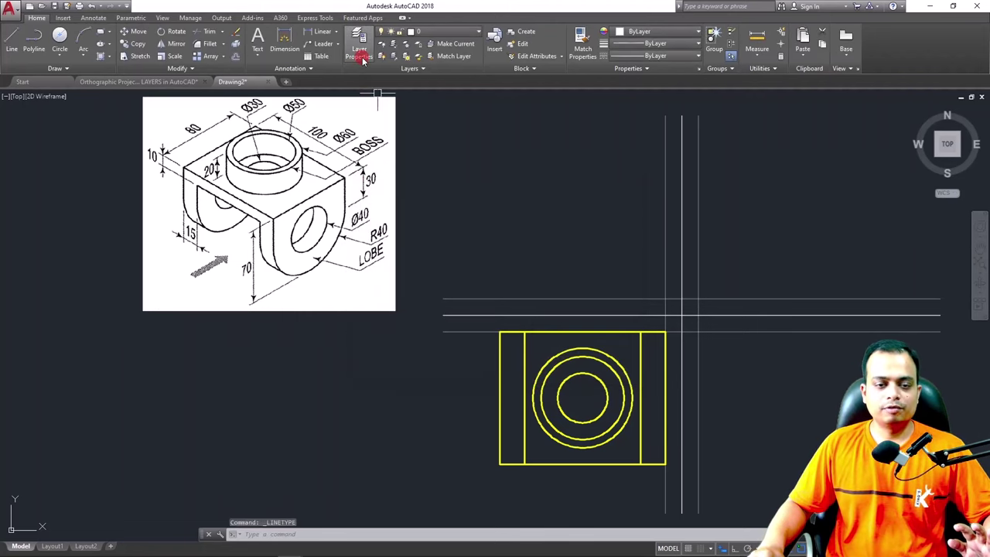
# Assign the DASHED linetype to the Hidden layer
pyautogui.click(360, 54)
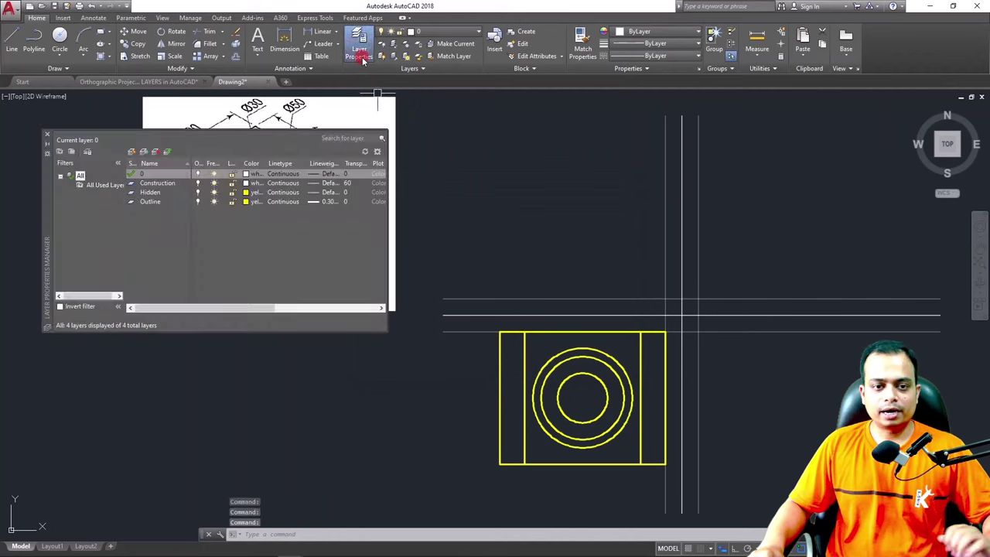
pyautogui.click(283, 192)
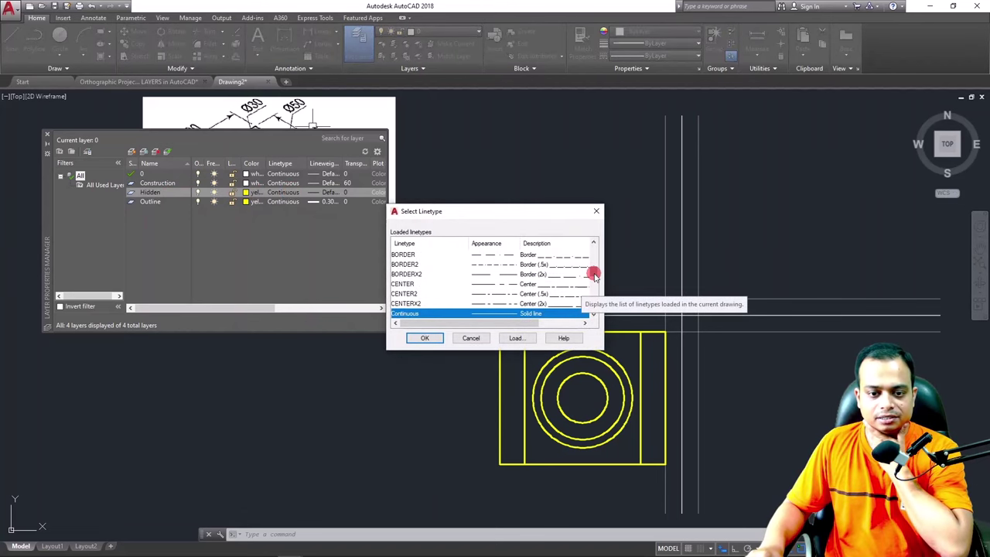
pyautogui.scroll(-3, 594, 275)
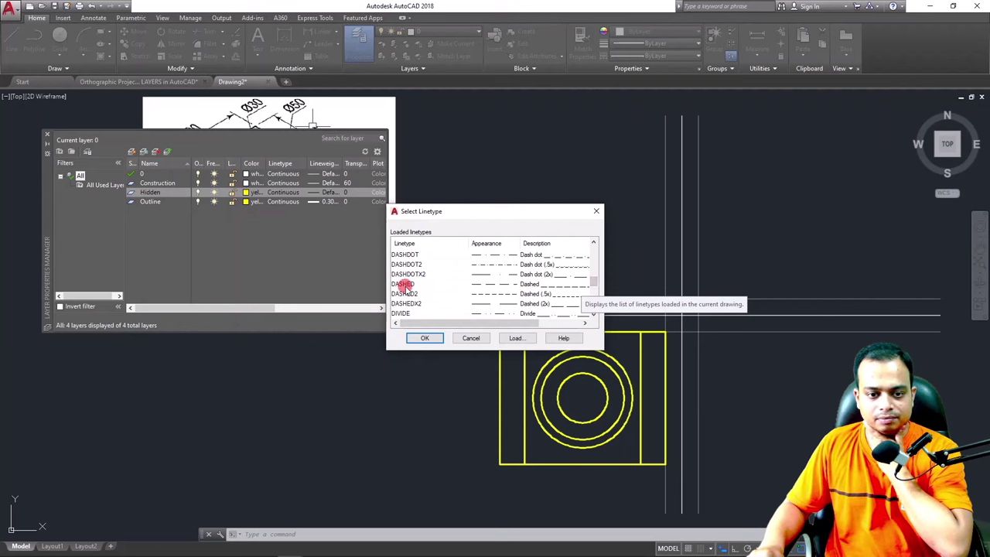
pyautogui.scroll(2, 403, 287)
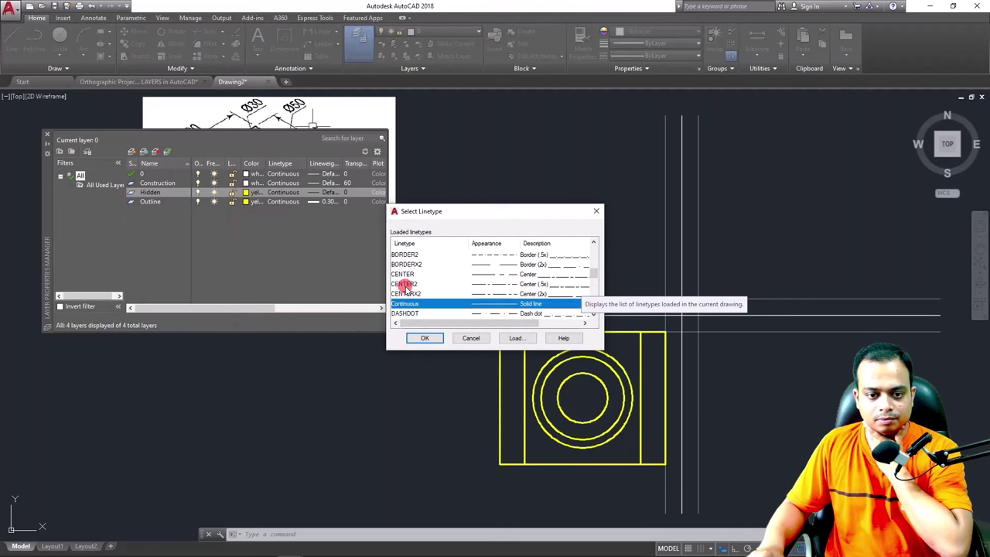
pyautogui.scroll(-1, 403, 286)
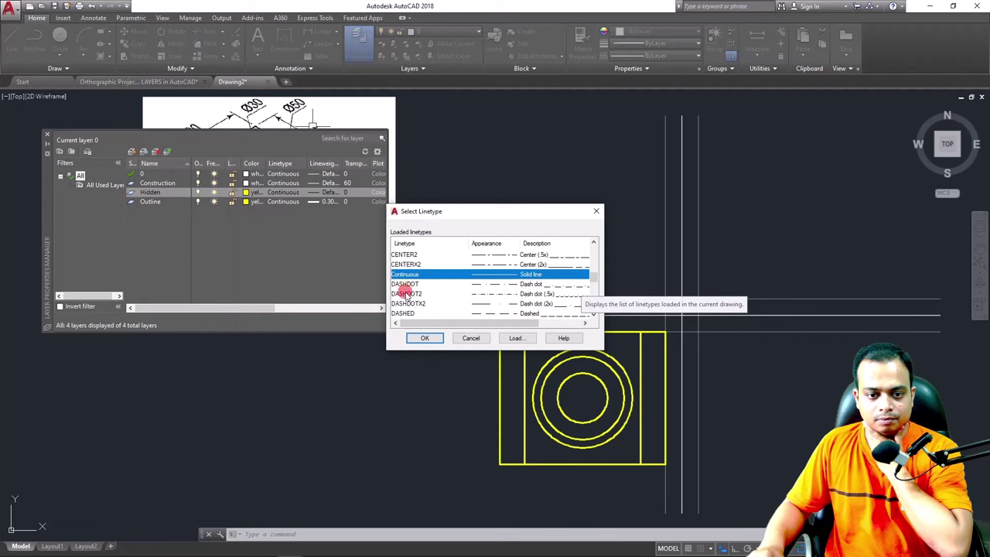
pyautogui.scroll(-1, 403, 294)
pyautogui.click(402, 283)
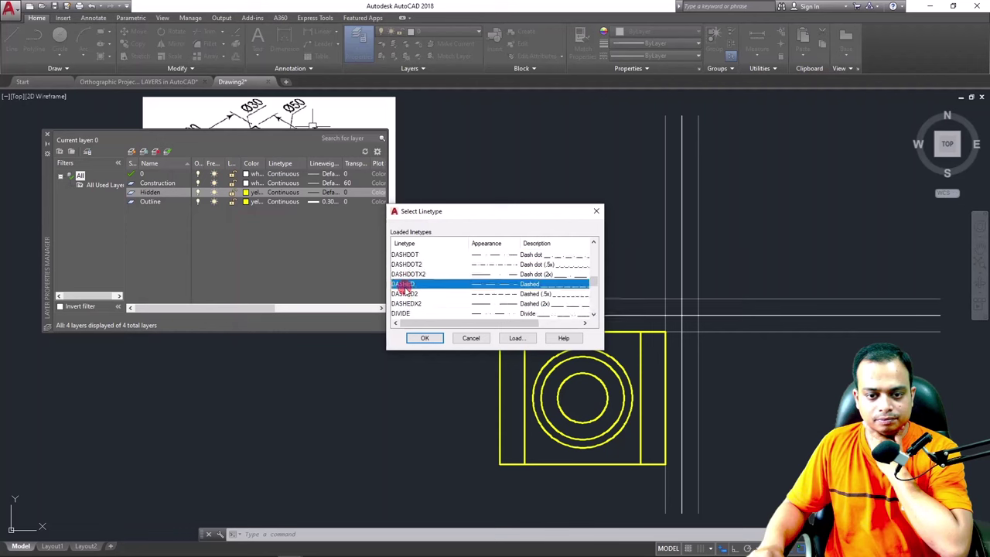
pyautogui.click(425, 337)
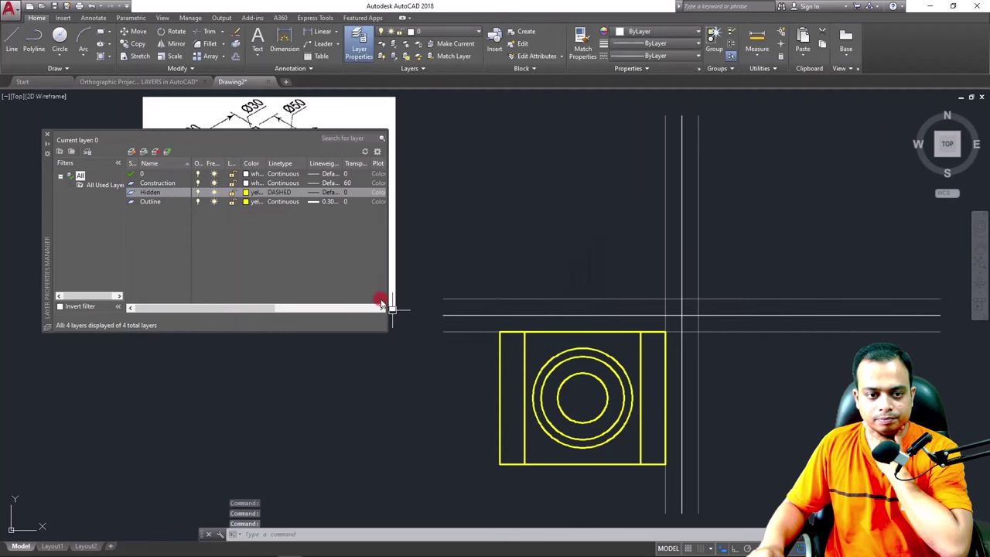
# Move the two inner vertical offset lines onto the Hidden layer
pyautogui.click(47, 137)
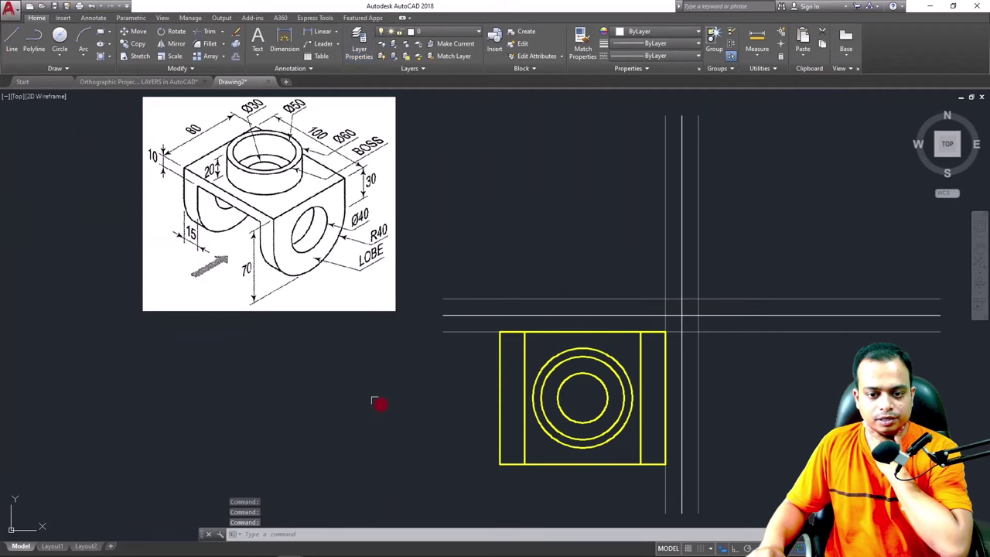
pyautogui.click(525, 451)
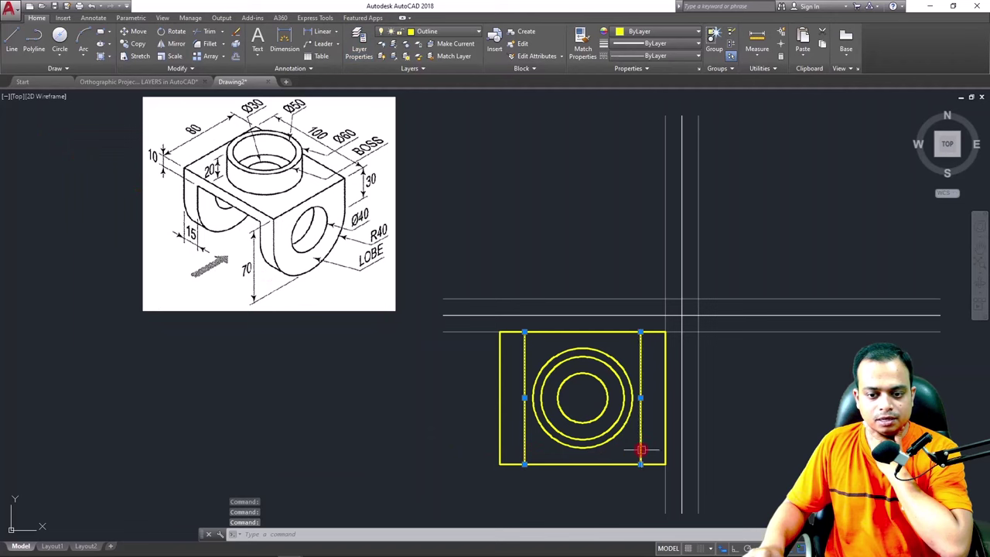
pyautogui.click(471, 33)
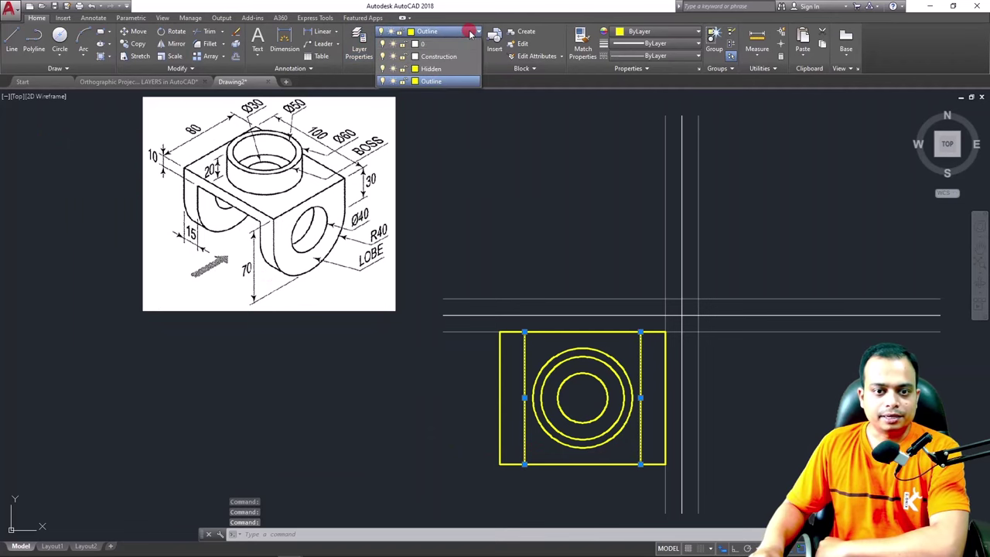
pyautogui.click(447, 69)
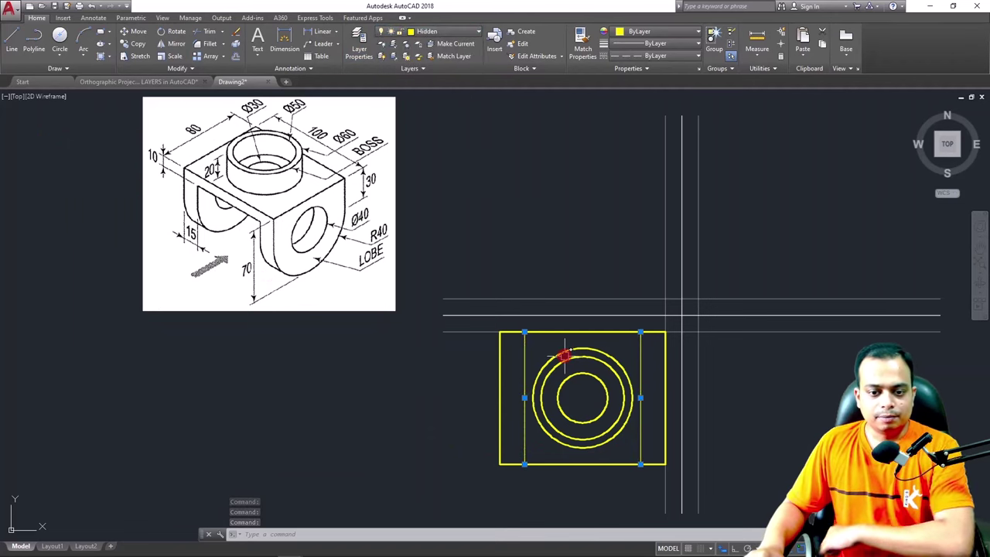
pyautogui.press('Escape')
# Zoom in on the drawing and select the left inner dashed line
pyautogui.scroll(5, 530, 371)
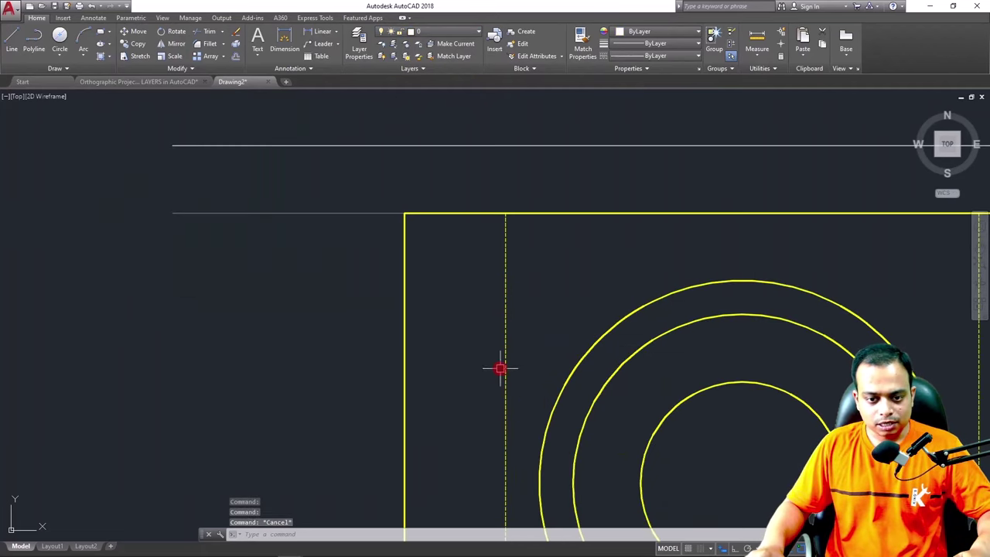
pyautogui.scroll(5, 504, 331)
pyautogui.scroll(-3, 511, 332)
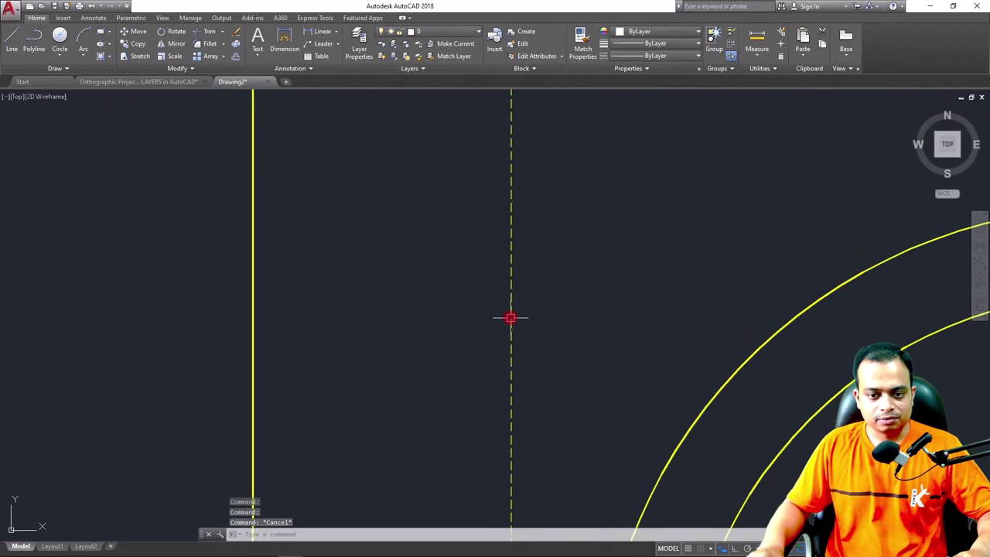
pyautogui.scroll(-6, 511, 317)
pyautogui.moveTo(519, 315); pyautogui.dragTo(458, 310, button='middle')
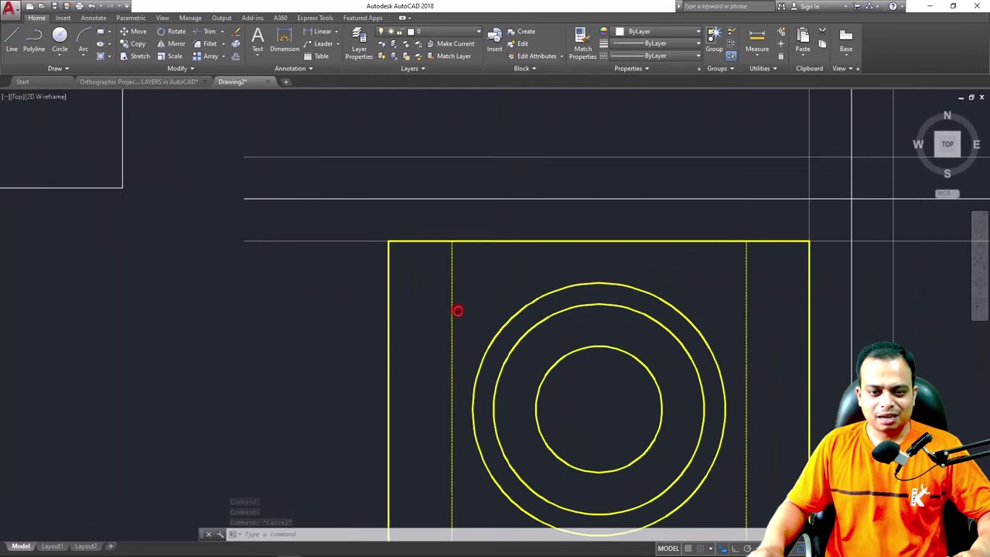
pyautogui.scroll(8, 442, 283)
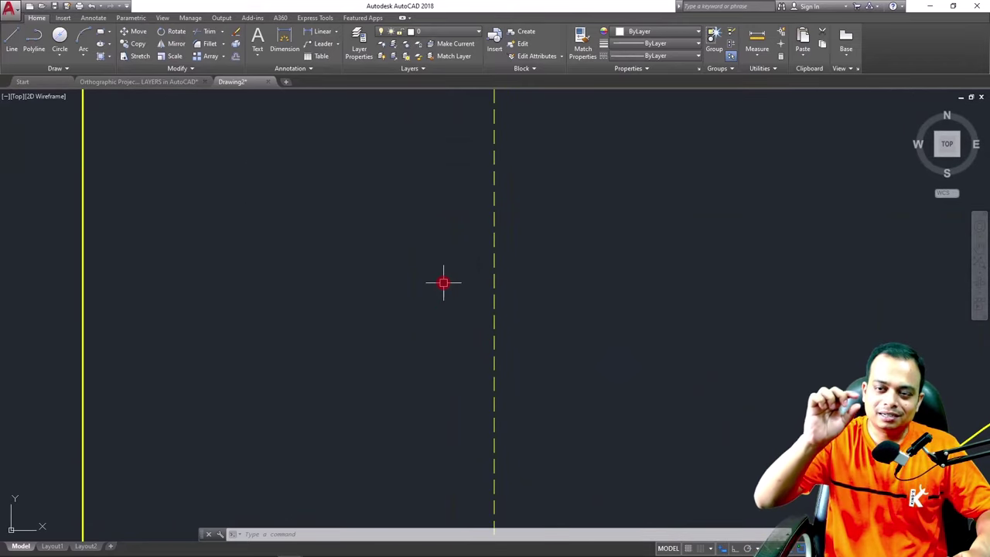
pyautogui.scroll(-4, 443, 282)
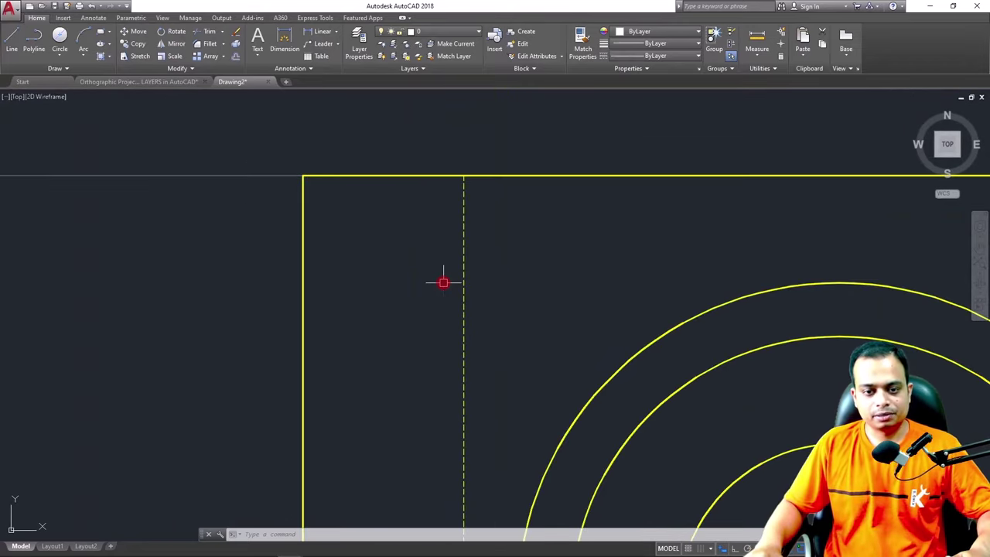
pyautogui.scroll(-2, 443, 282)
pyautogui.scroll(2, 443, 282)
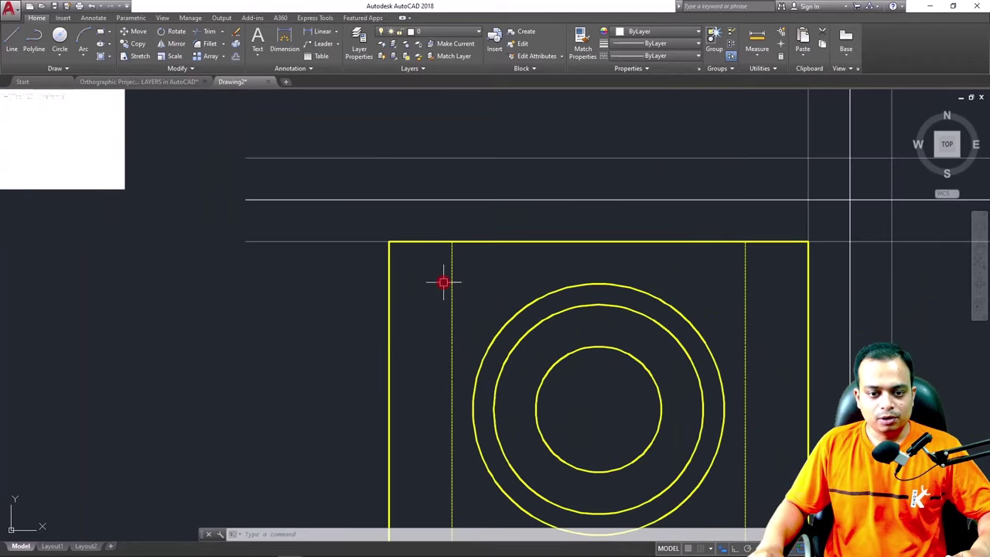
pyautogui.click(452, 285)
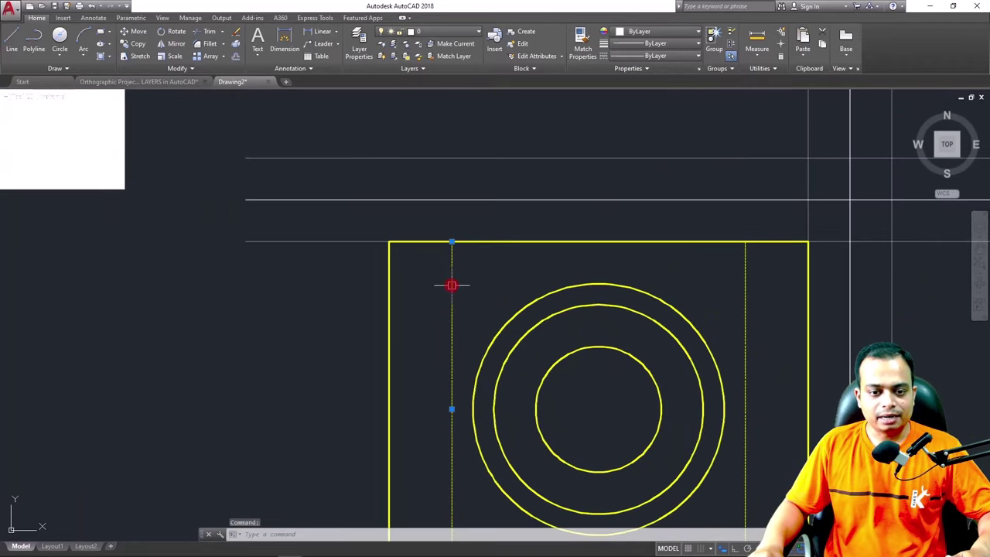
# Set the left inner line's linetype scale to 10 in its Properties
pyautogui.rightClick(451, 242)
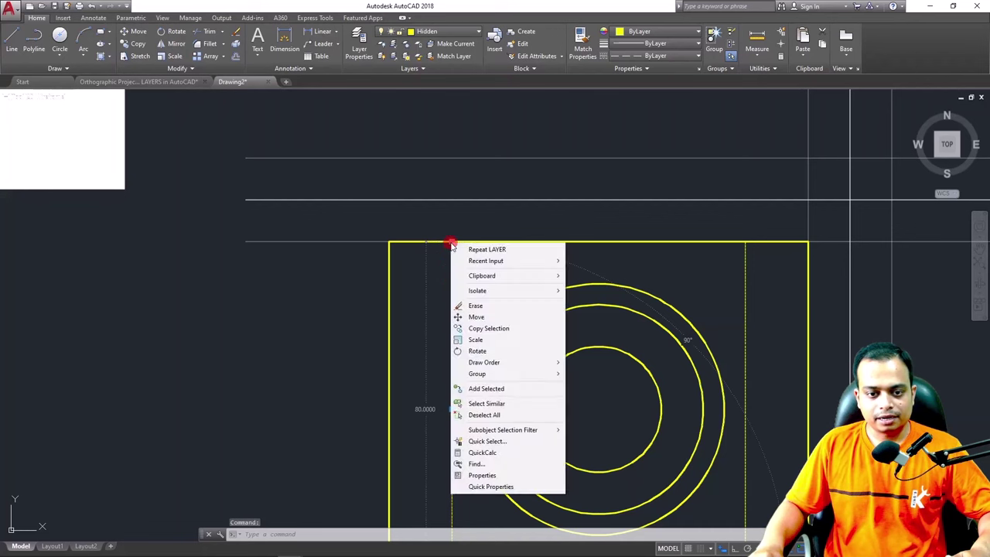
pyautogui.click(492, 476)
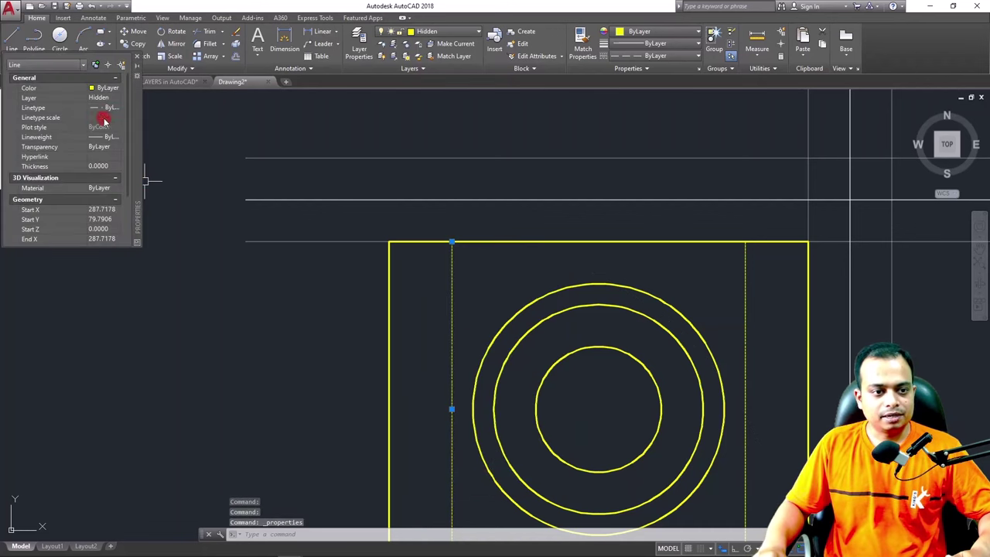
pyautogui.click(104, 117)
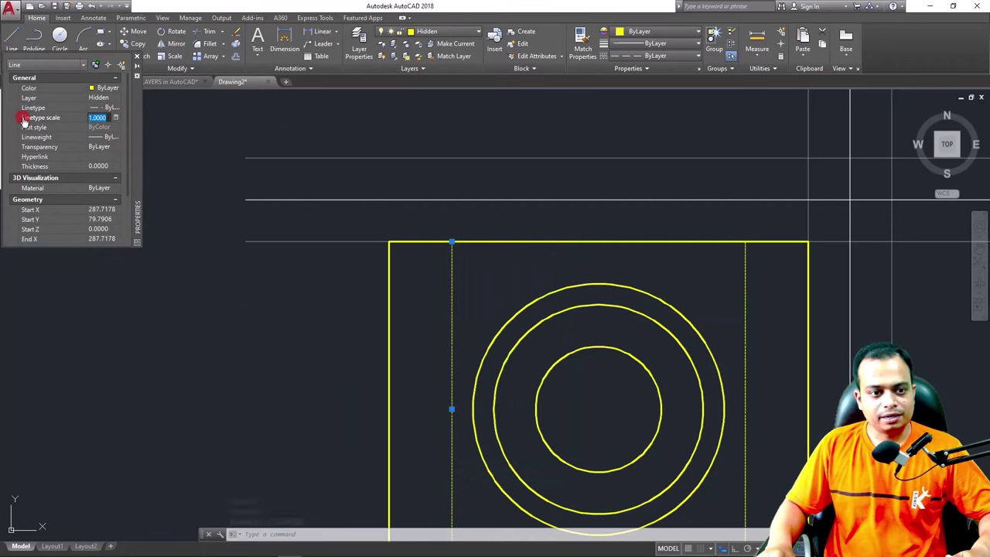
pyautogui.write('10')
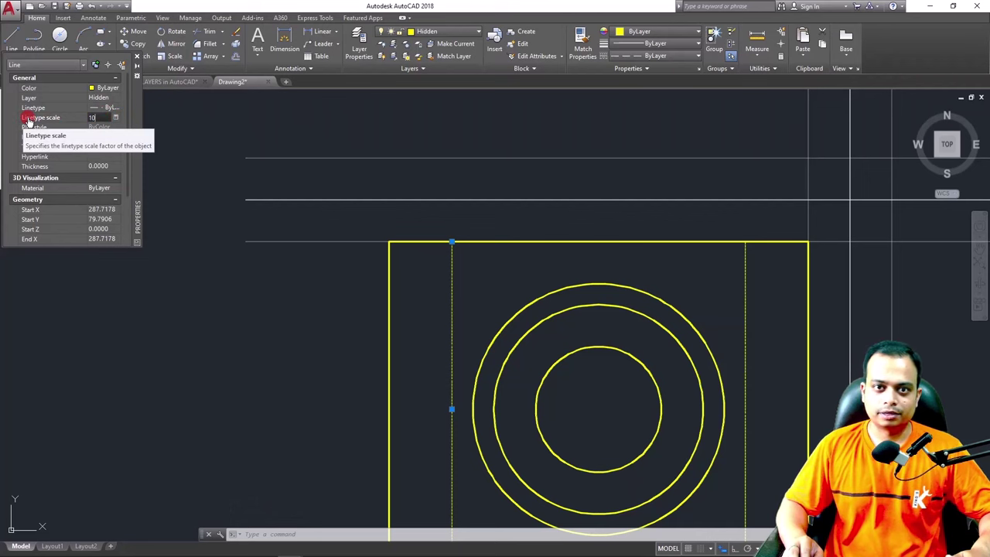
pyautogui.press('Return')
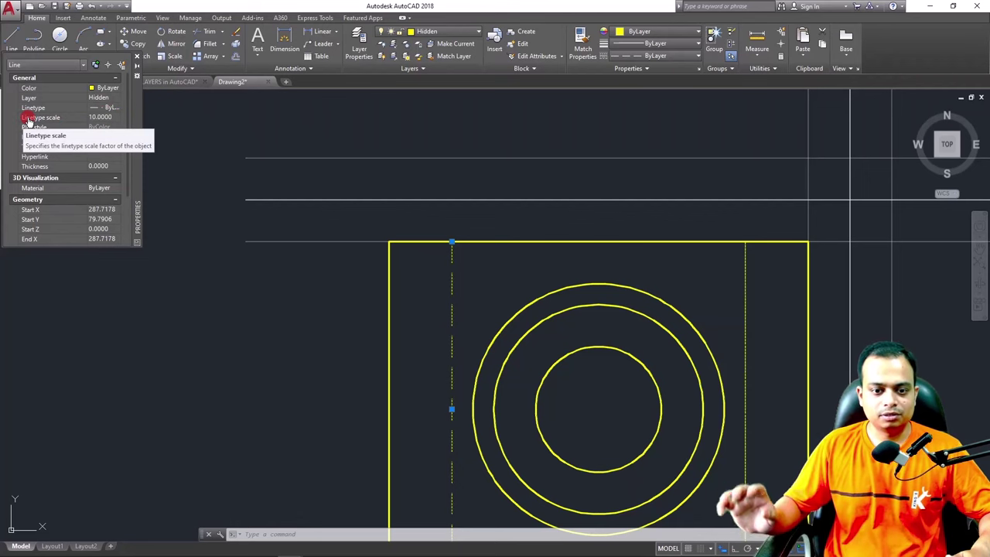
pyautogui.click(137, 56)
pyautogui.press('Escape')
# Change the left inner line's linetype scale to 7
pyautogui.scroll(-2, 278, 341)
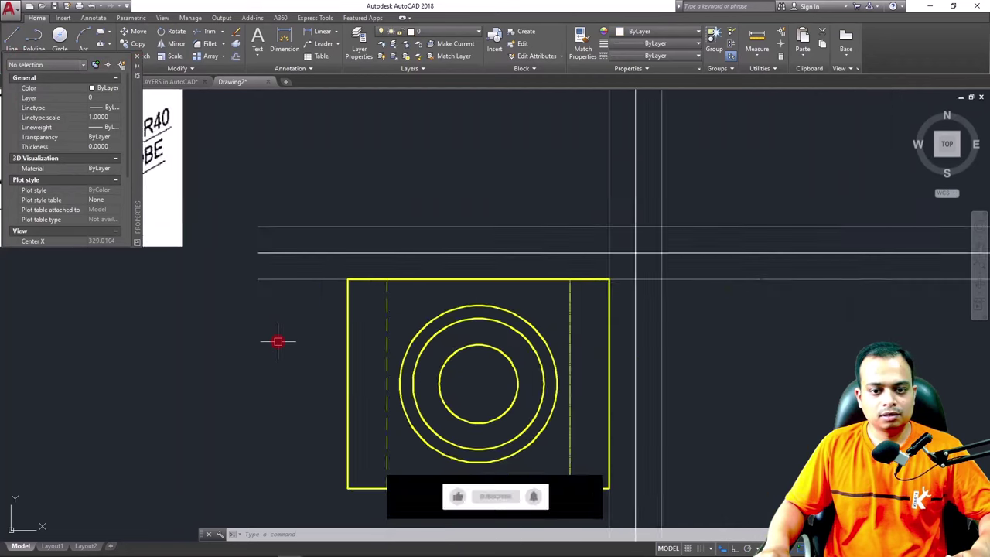
pyautogui.scroll(1, 278, 341)
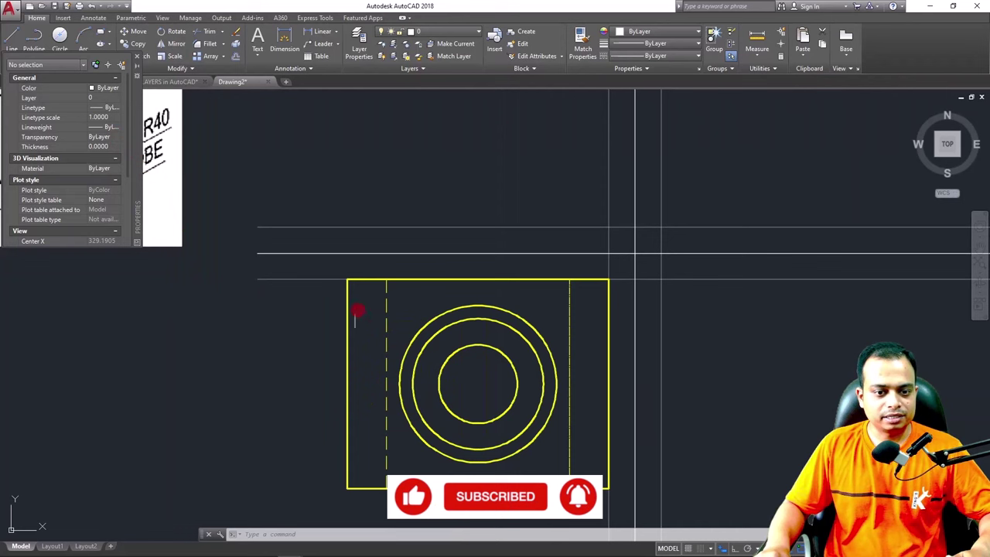
pyautogui.click(385, 310)
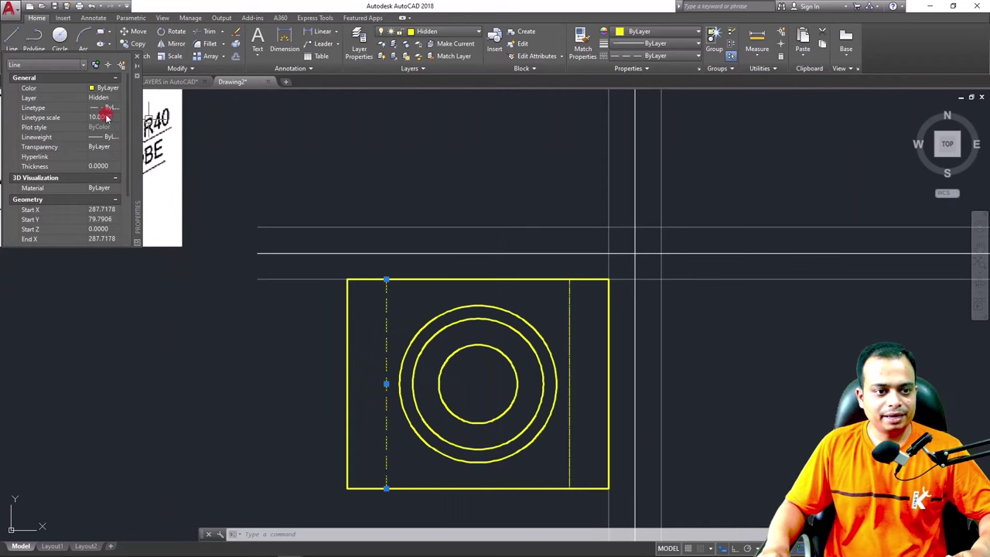
pyautogui.write('7')
pyautogui.press('Return')
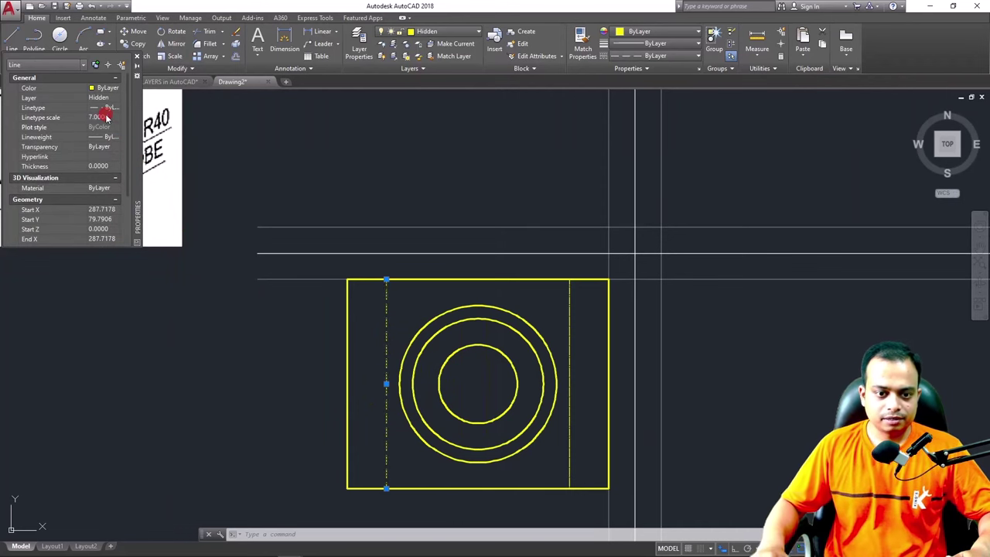
pyautogui.press('Escape')
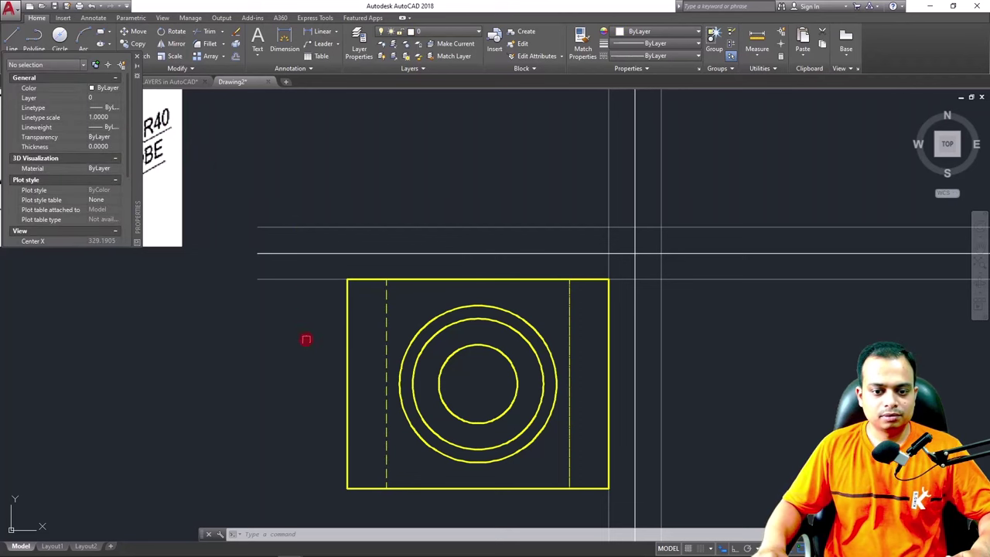
# Match the right inner line's properties to the left dashed line
pyautogui.click(385, 310)
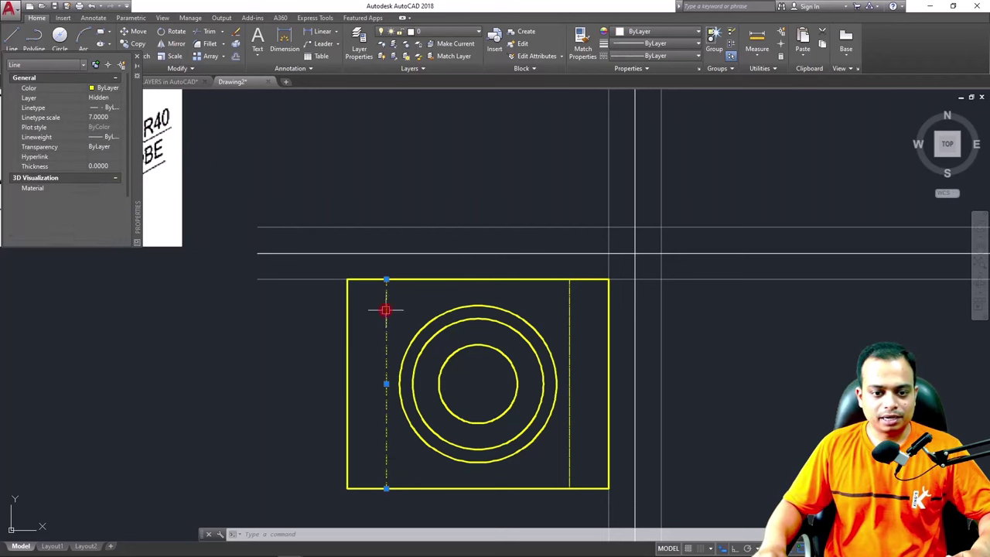
pyautogui.click(586, 48)
pyautogui.click(569, 298)
pyautogui.press('Return')
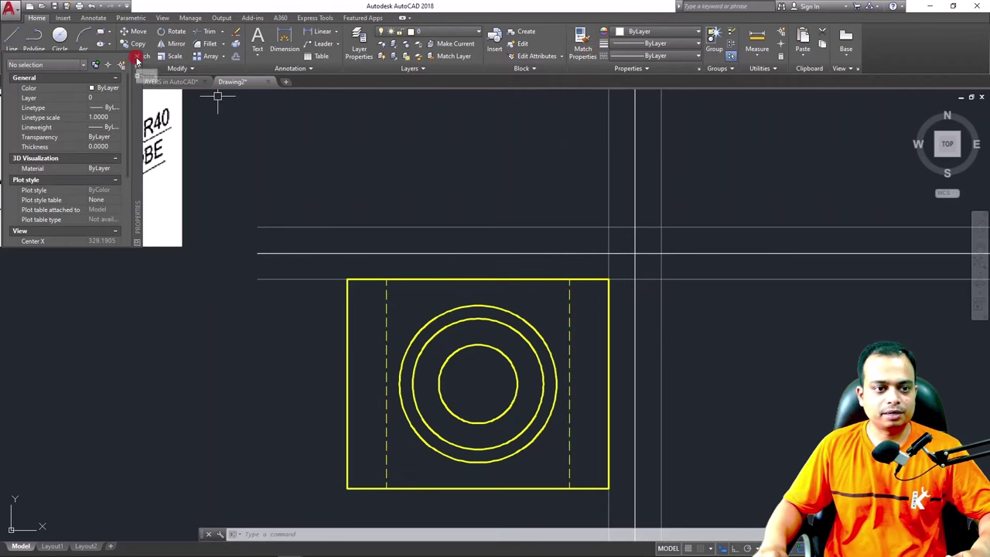
pyautogui.click(137, 58)
# Select each inner line in turn to compare their layer and dashes
pyautogui.click(569, 305)
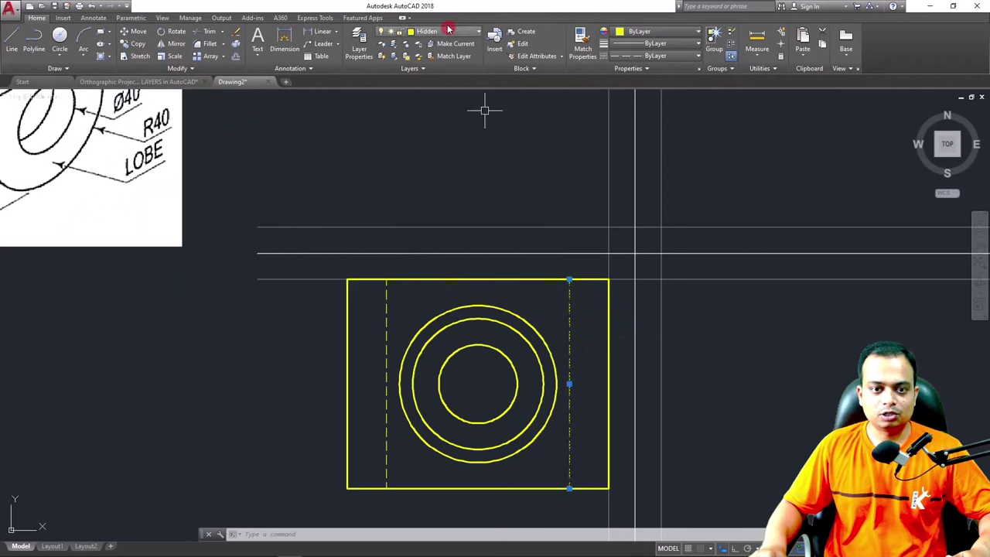
pyautogui.press('Escape')
pyautogui.click(387, 302)
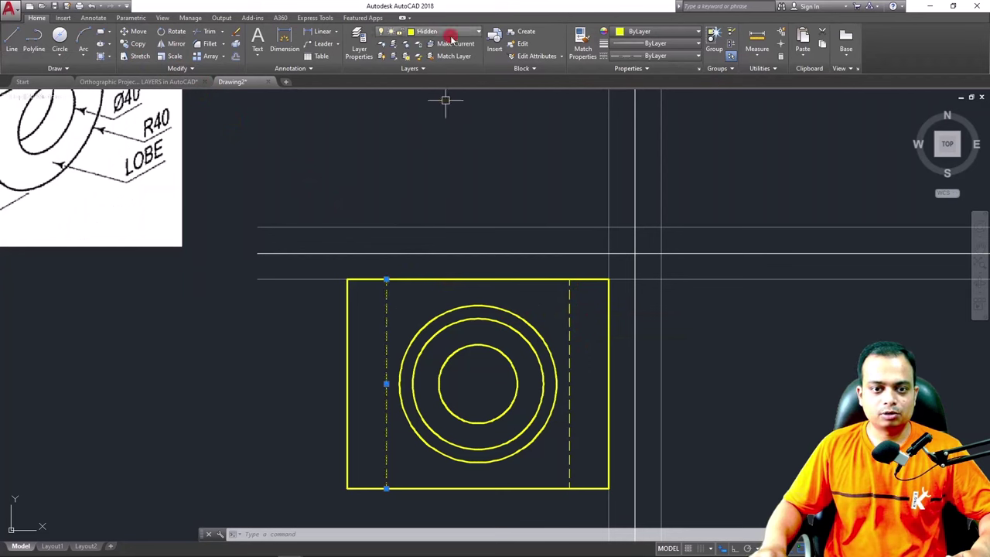
pyautogui.press('Escape')
pyautogui.scroll(-2, 443, 156)
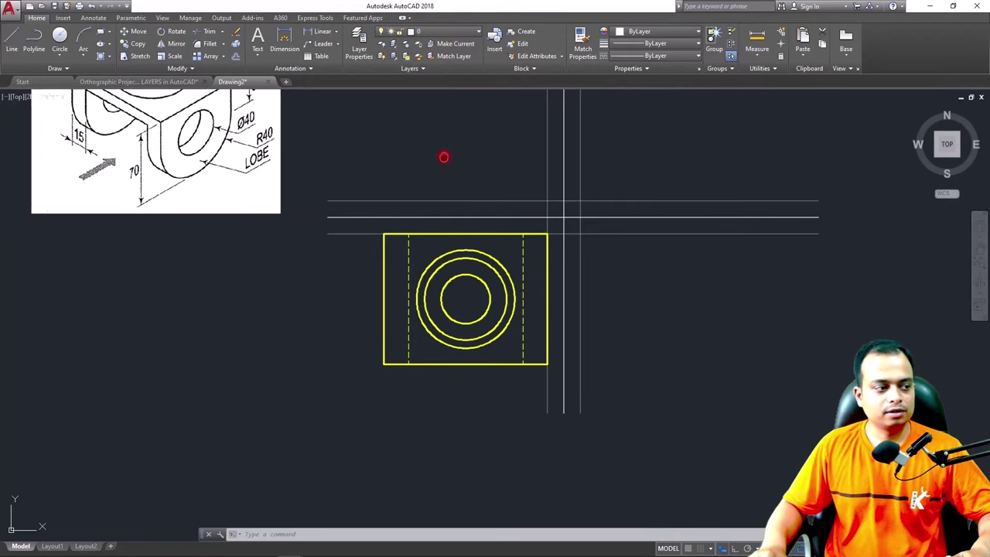
pyautogui.moveTo(441, 154); pyautogui.dragTo(442, 209, button='middle')
pyautogui.moveTo(329, 183); pyautogui.dragTo(334, 256, button='middle')
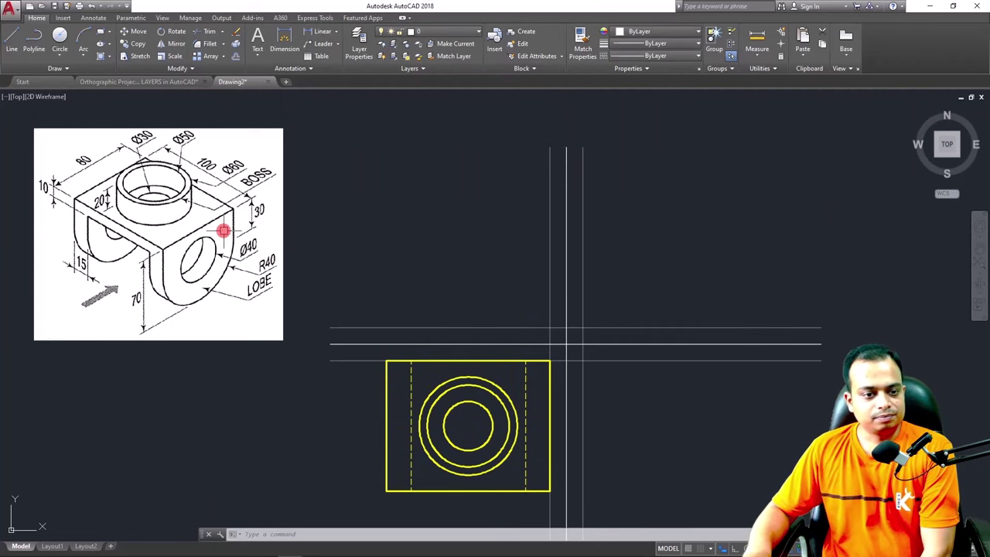
pyautogui.scroll(5, 191, 269)
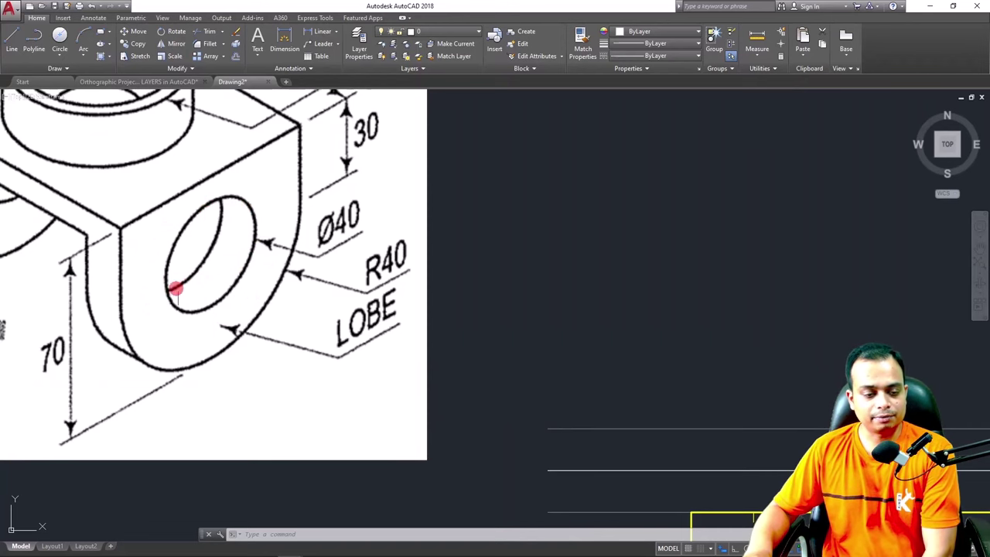
pyautogui.scroll(-2, 171, 282)
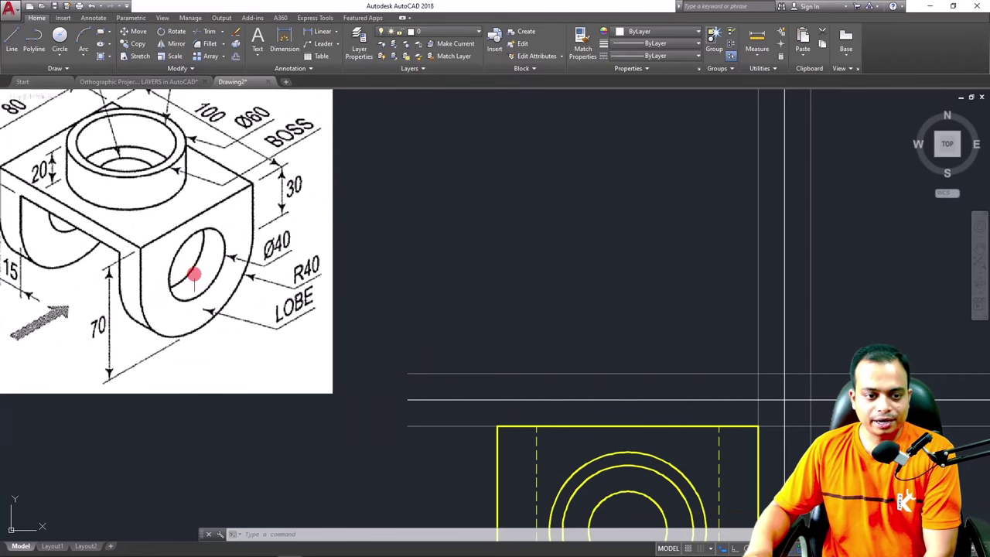
pyautogui.moveTo(221, 250); pyautogui.dragTo(285, 287, button='middle')
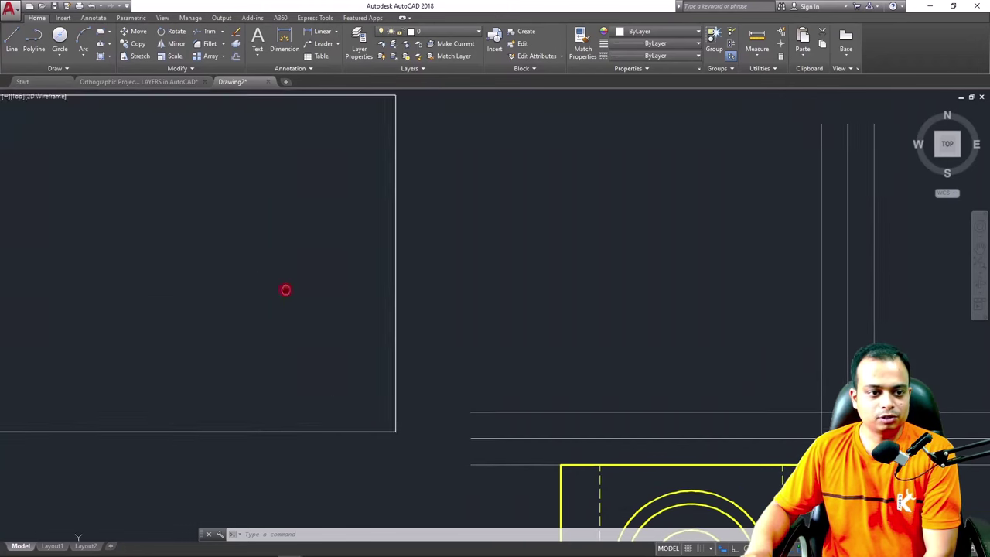
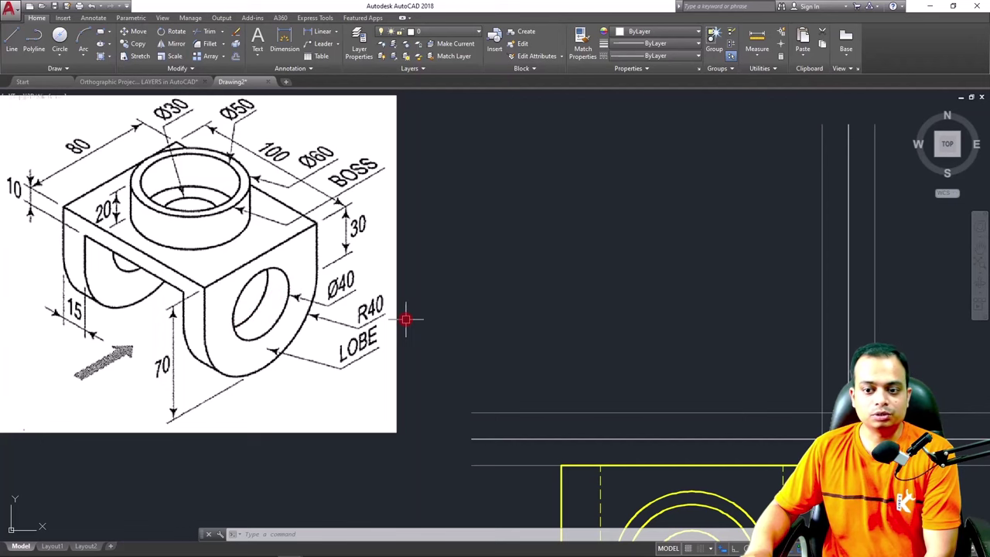
# Draw a horizontal line from the rectangle's right edge to its left edge at the circles' centre height
pyautogui.scroll(-2, 405, 319)
pyautogui.moveTo(443, 317); pyautogui.dragTo(438, 270, button='middle')
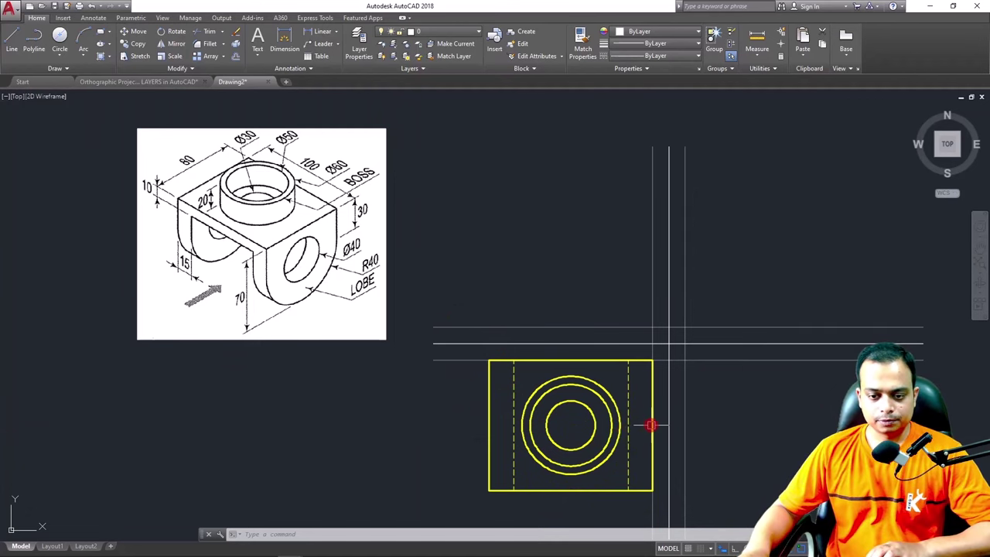
pyautogui.scroll(2, 651, 425)
pyautogui.moveTo(603, 389); pyautogui.dragTo(546, 324, button='middle')
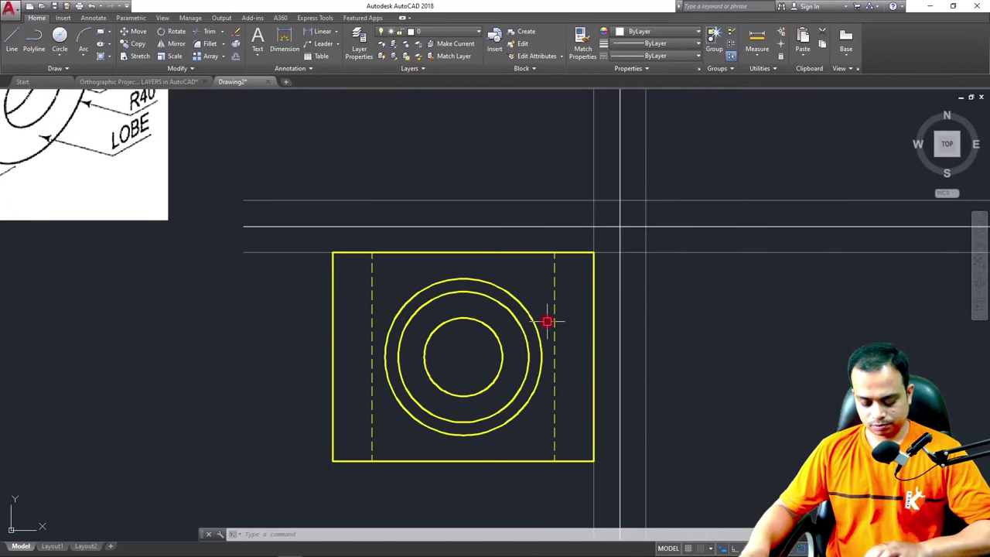
pyautogui.press('Return')
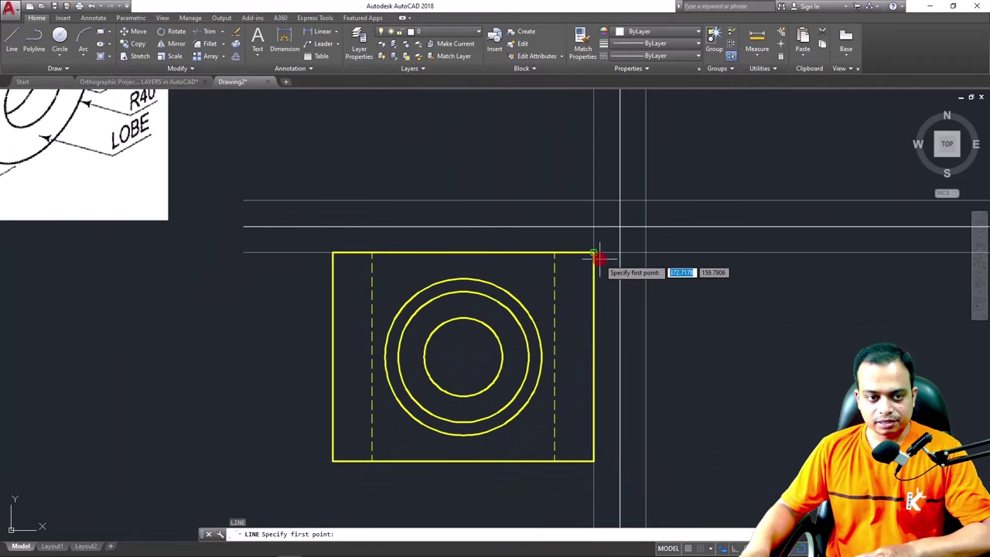
pyautogui.press('Escape')
pyautogui.press('Return')
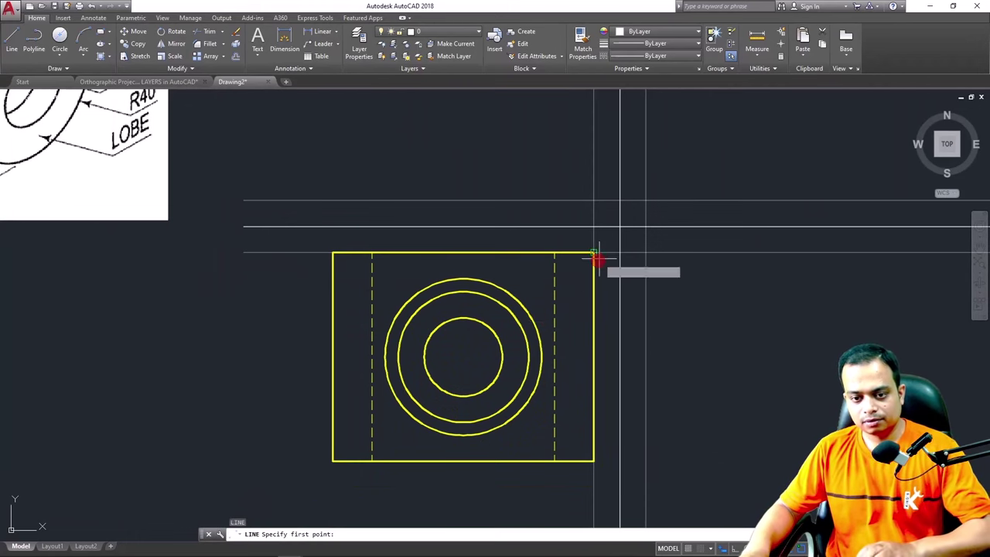
pyautogui.click(593, 358)
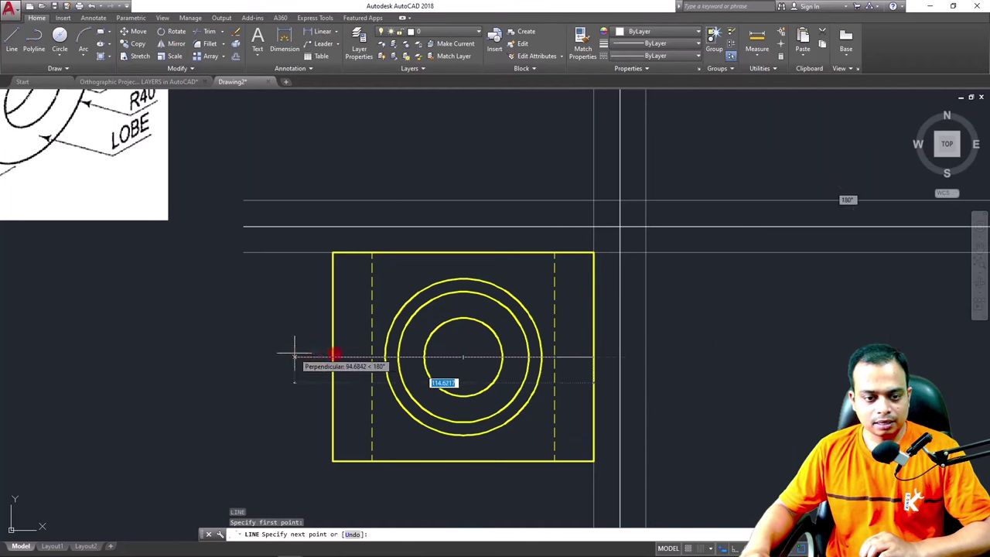
pyautogui.click(350, 355)
pyautogui.press('Escape')
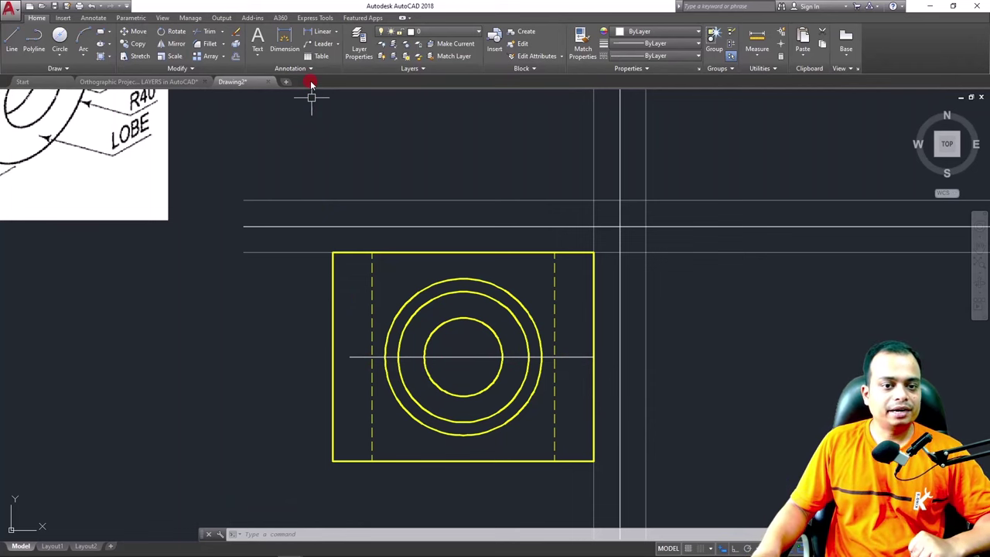
# Add a layer named Center Line with red colour and the CENTERX2 linetype in the Layer Properties manager
pyautogui.click(357, 49)
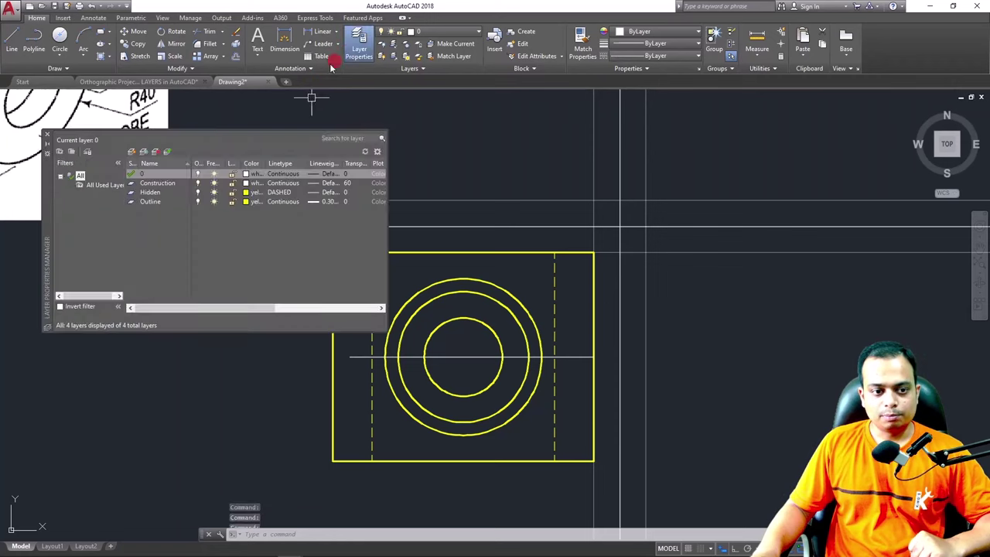
pyautogui.click(133, 152)
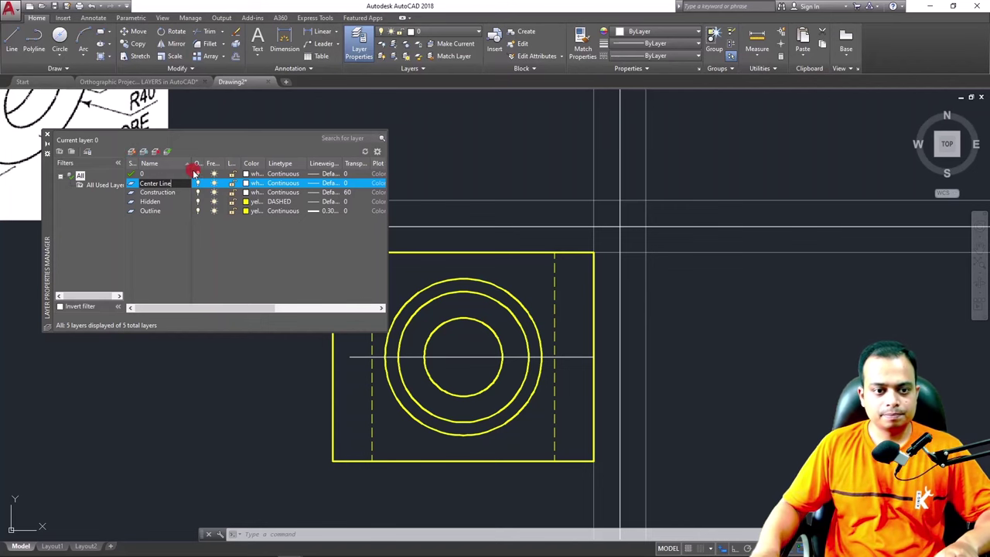
pyautogui.click(246, 183)
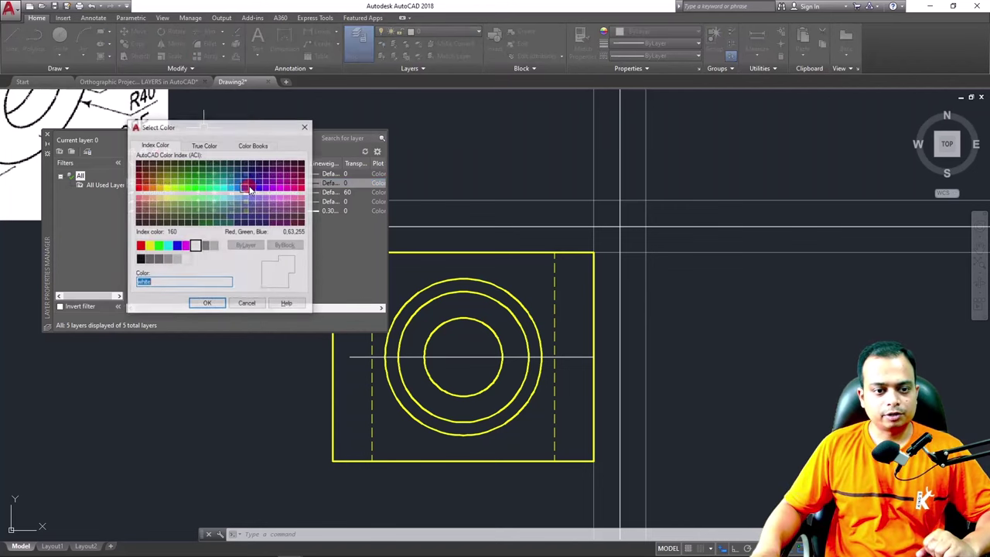
pyautogui.click(139, 247)
pyautogui.click(206, 304)
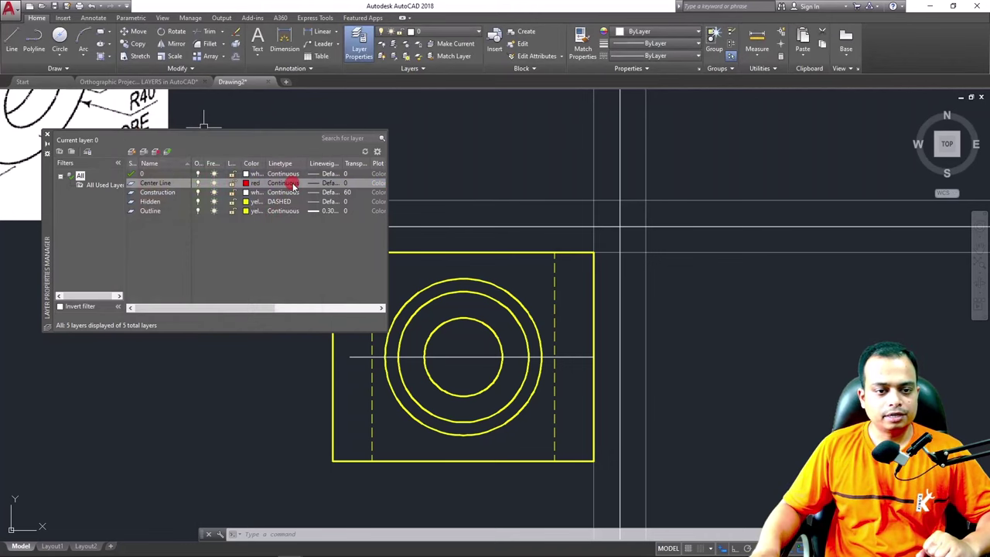
pyautogui.click(294, 187)
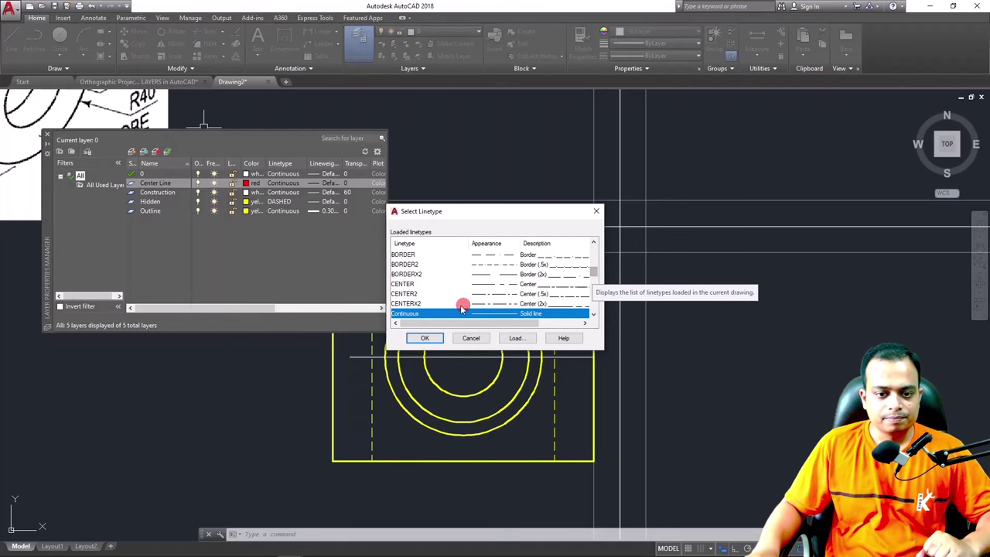
pyautogui.click(424, 305)
pyautogui.click(425, 338)
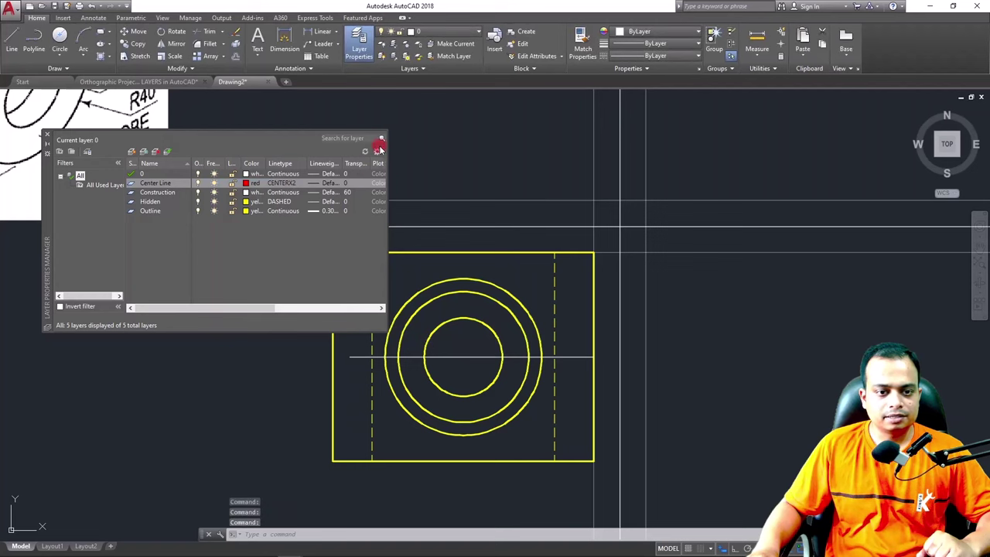
pyautogui.click(46, 135)
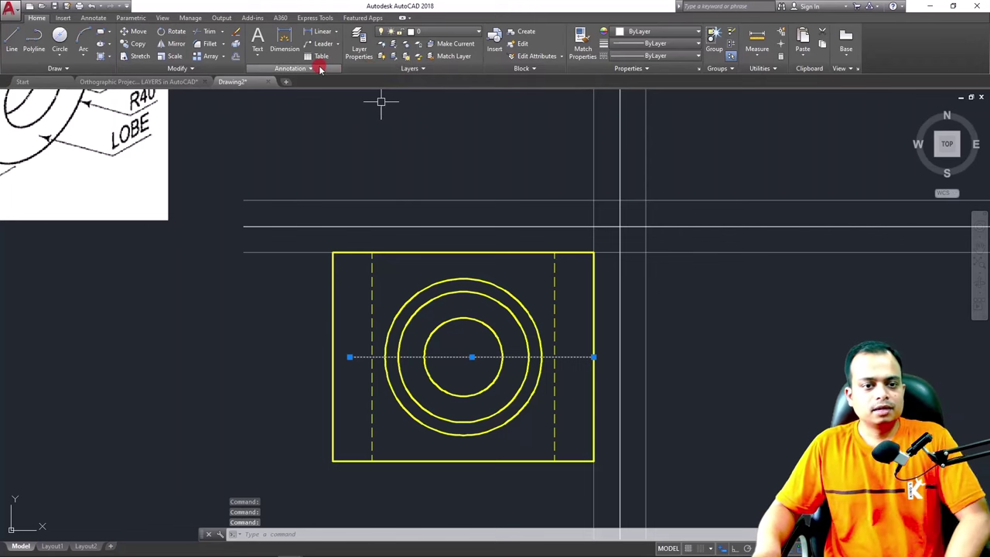
# Move the horizontal line onto the Center Line layer
pyautogui.click(444, 33)
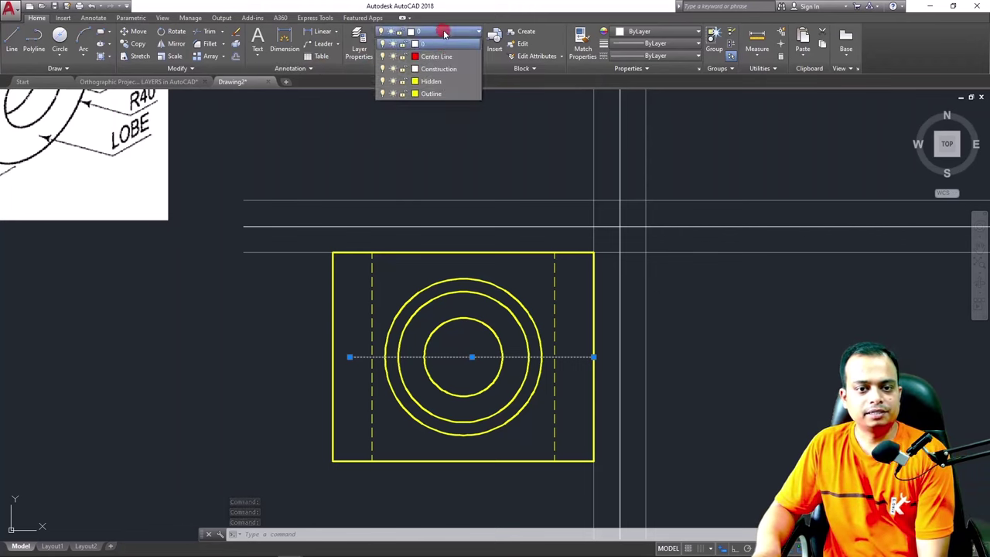
pyautogui.click(437, 56)
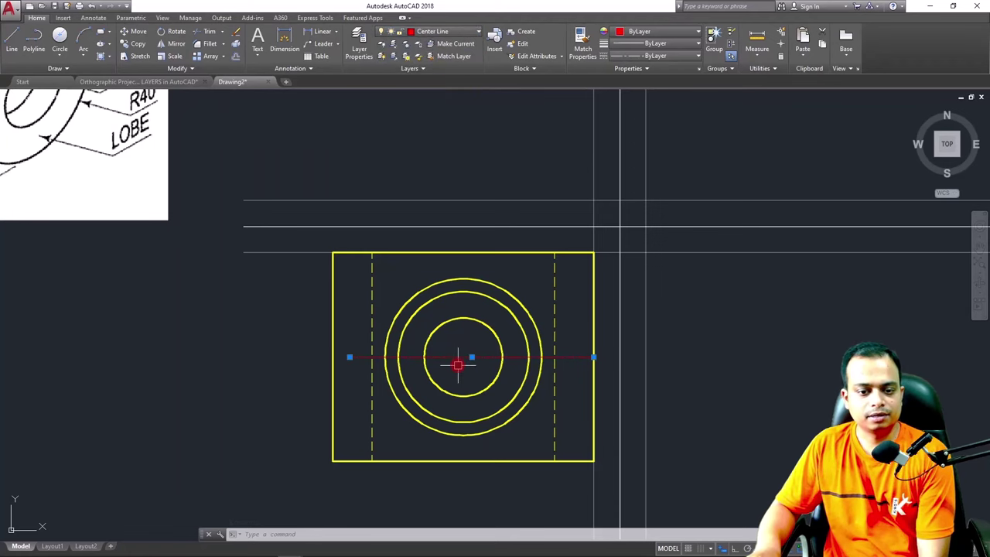
pyautogui.press('Escape')
pyautogui.scroll(2, 457, 365)
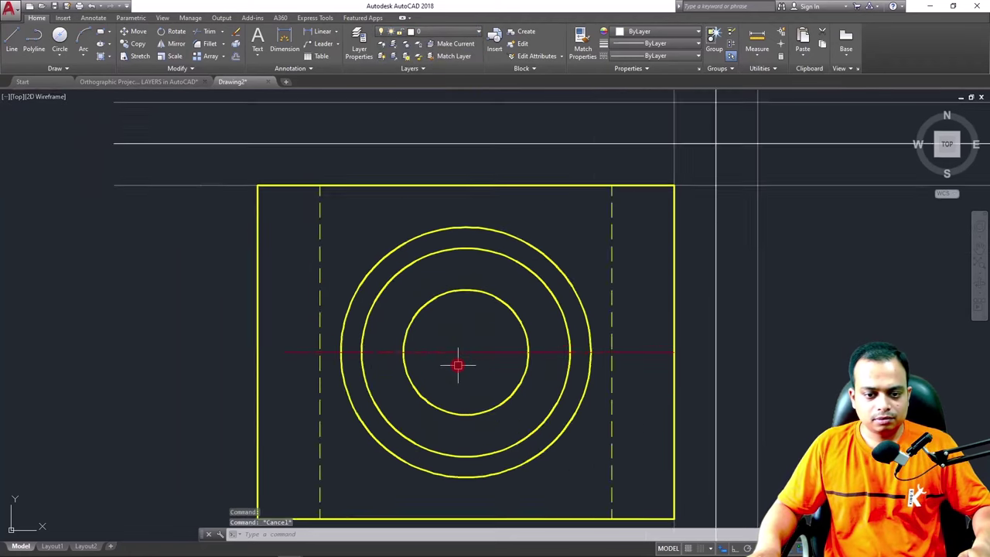
pyautogui.scroll(4, 458, 365)
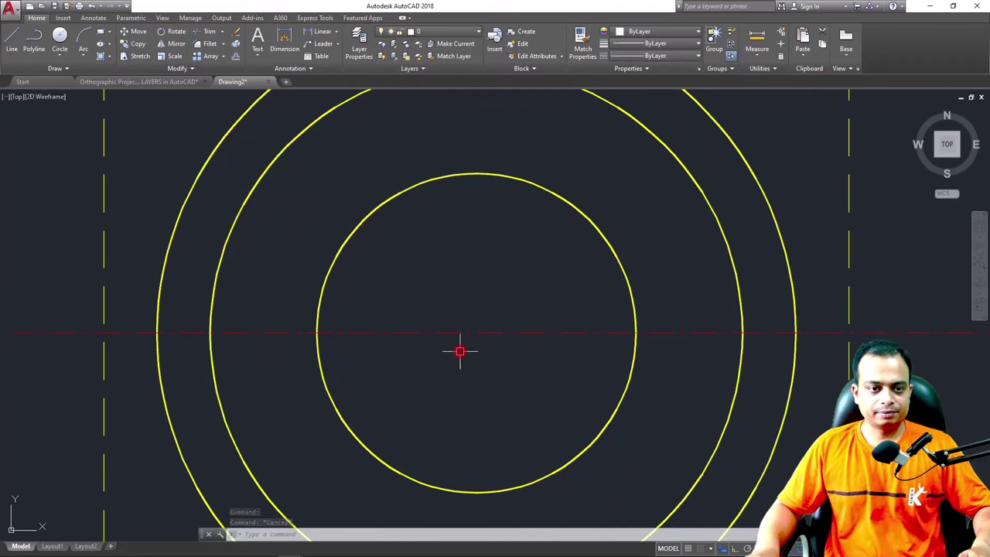
# Set the centre line's linetype scale to 5 in the Properties palette
pyautogui.click(462, 335)
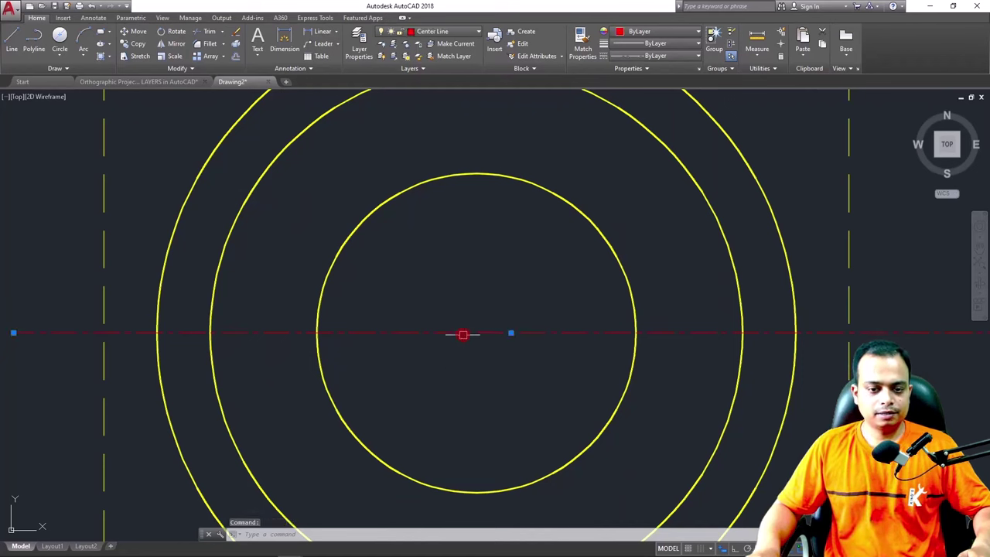
pyautogui.rightClick(510, 333)
pyautogui.click(537, 311)
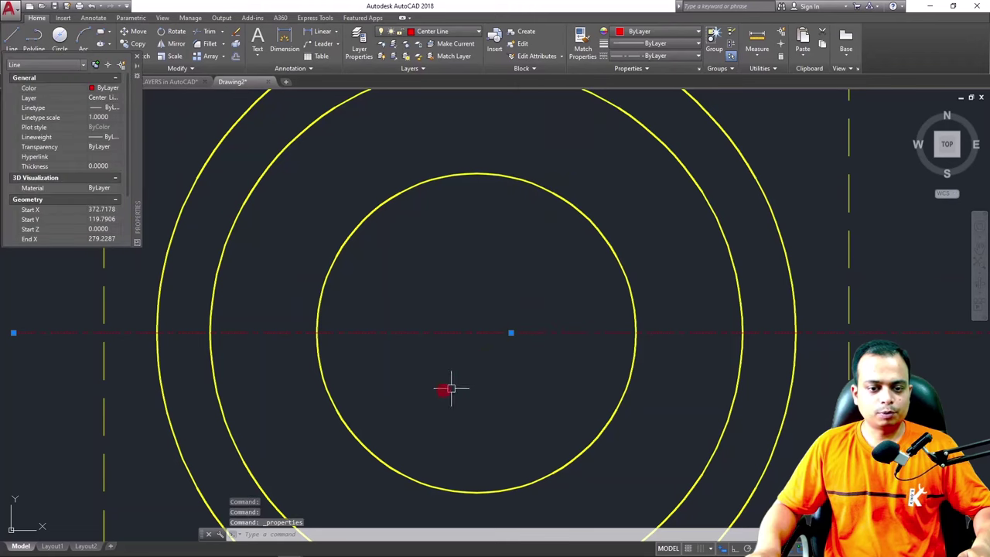
pyautogui.click(97, 117)
pyautogui.write('5')
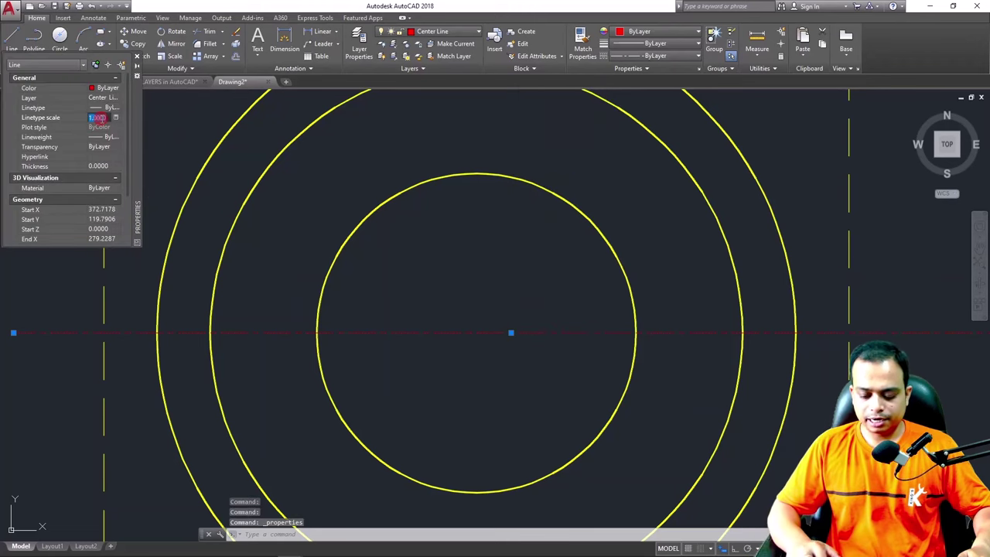
pyautogui.press('Return')
pyautogui.click(57, 105)
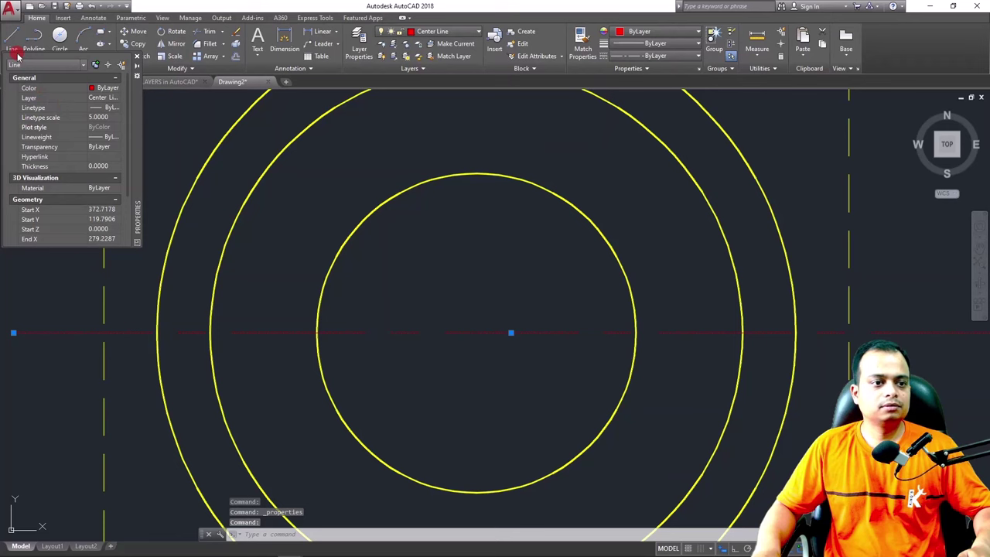
pyautogui.click(137, 56)
pyautogui.press('Escape')
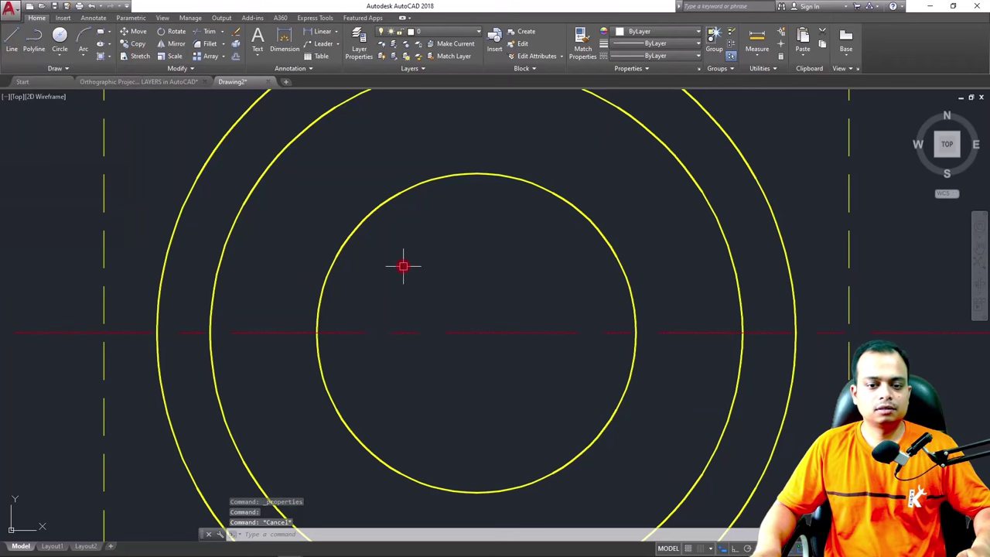
pyautogui.scroll(-4, 403, 266)
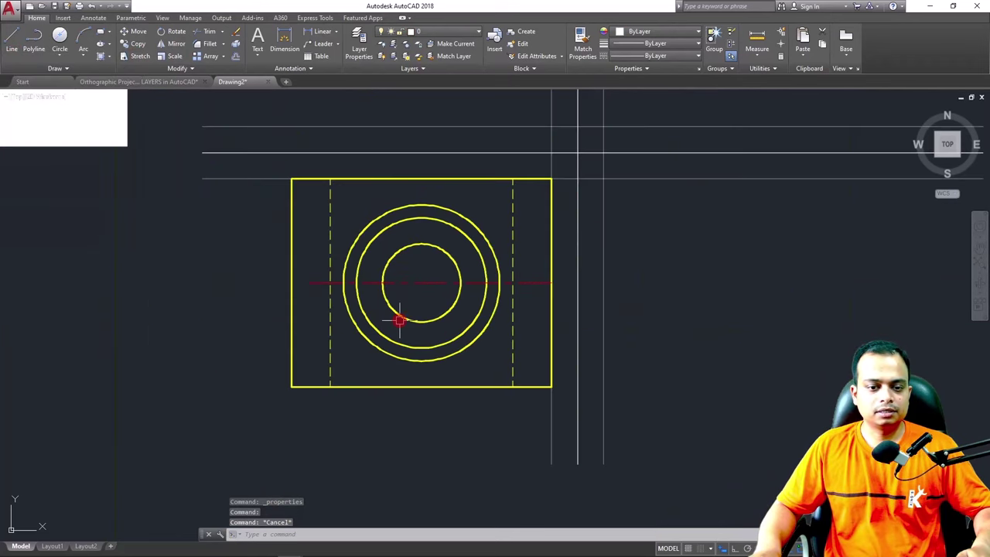
# Change the centre line's linetype scale to 3
pyautogui.click(409, 284)
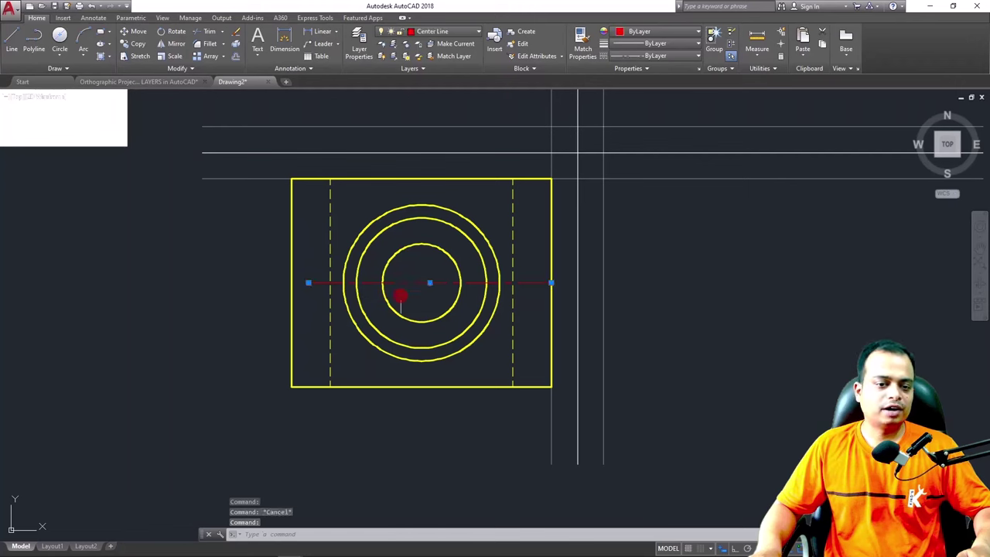
pyautogui.rightClick(431, 283)
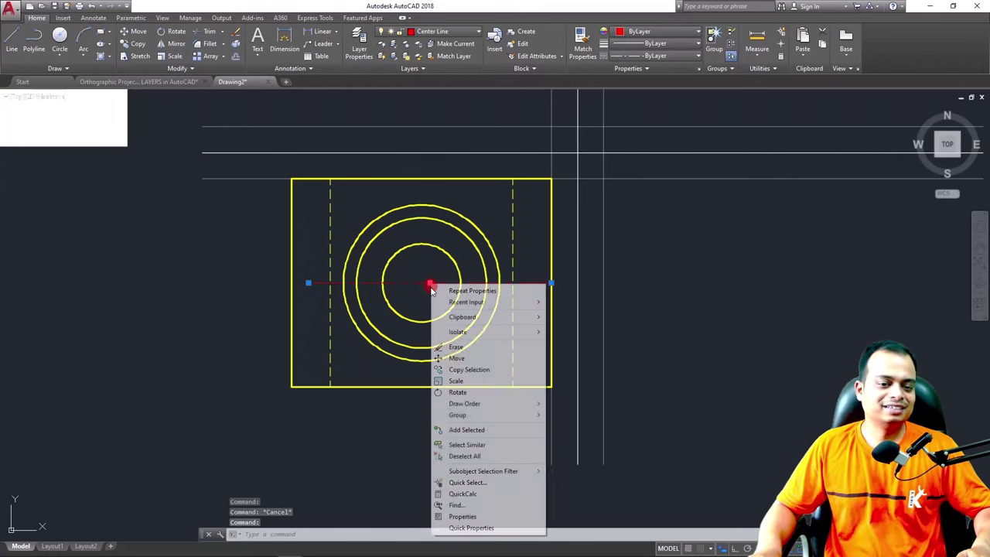
pyautogui.click(477, 516)
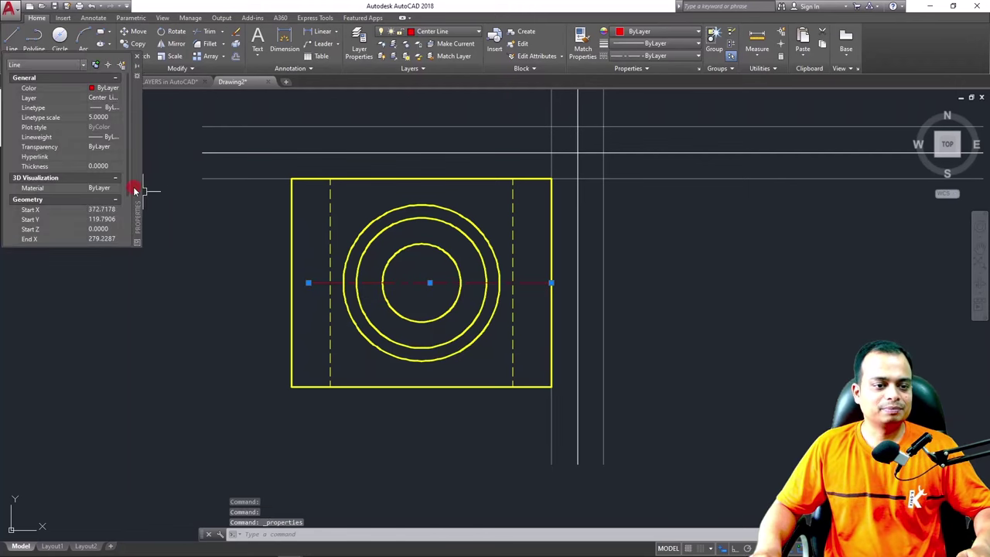
pyautogui.click(106, 118)
pyautogui.write('3')
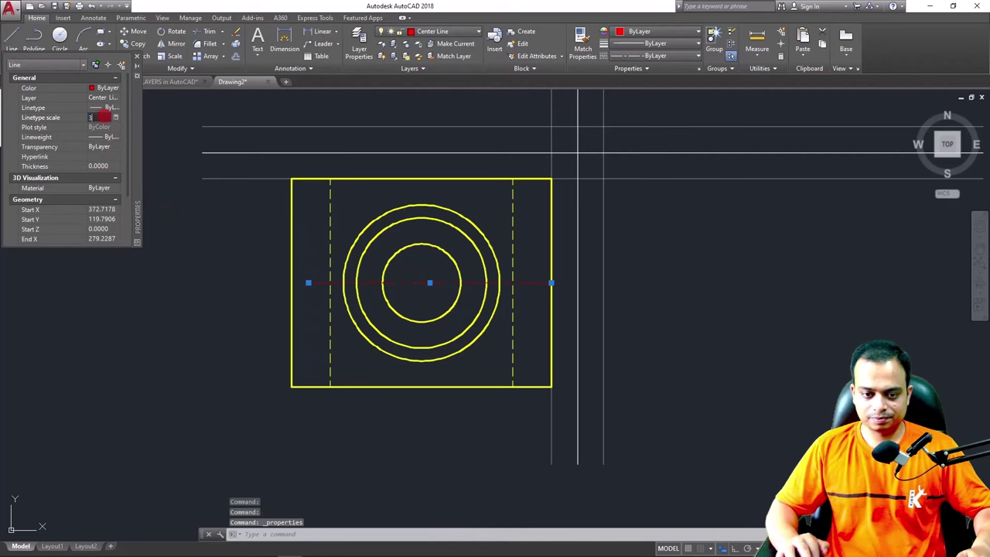
pyautogui.press('Return')
pyautogui.click(137, 56)
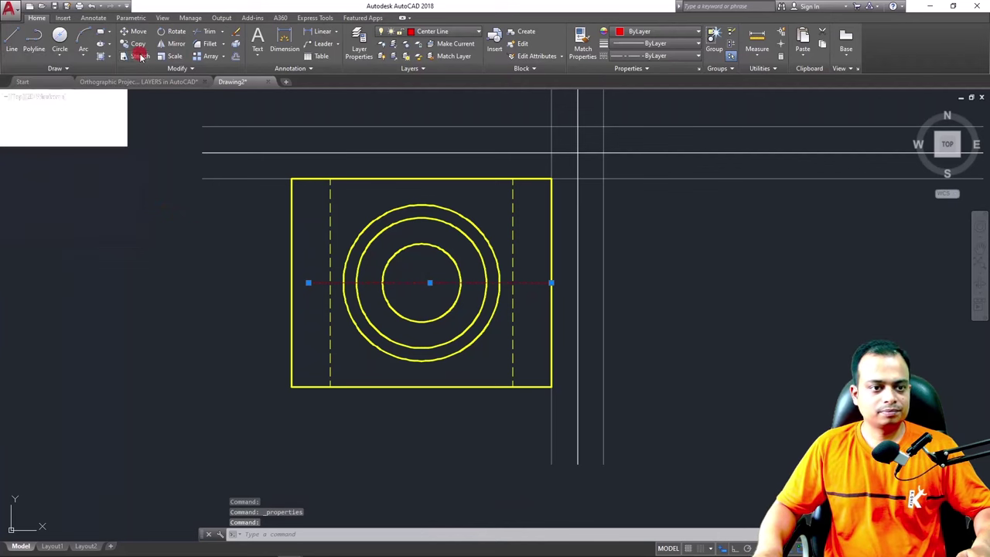
# Lengthen the centre line at both ends so it runs just past the rectangle's left and right sides
pyautogui.press('Escape')
pyautogui.press('Escape')
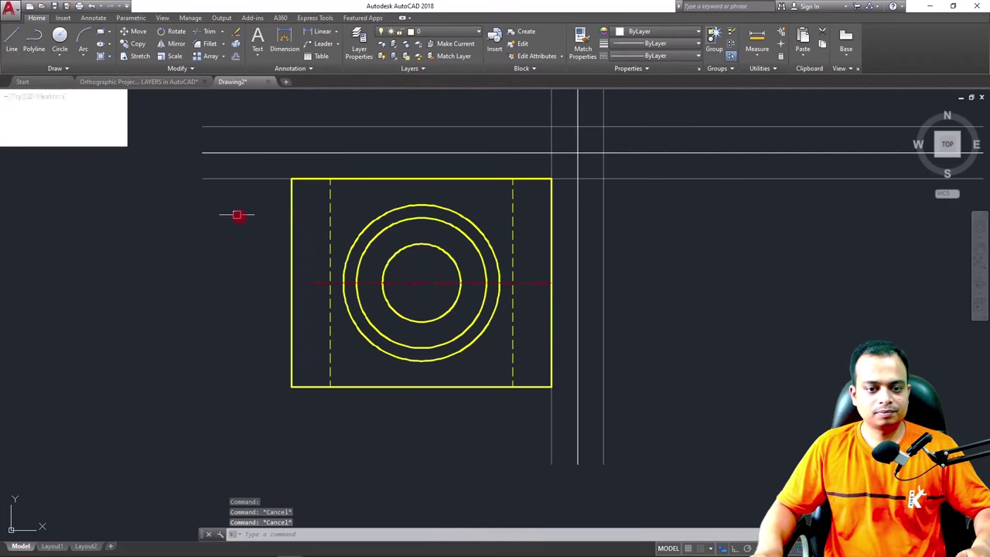
pyautogui.click(316, 283)
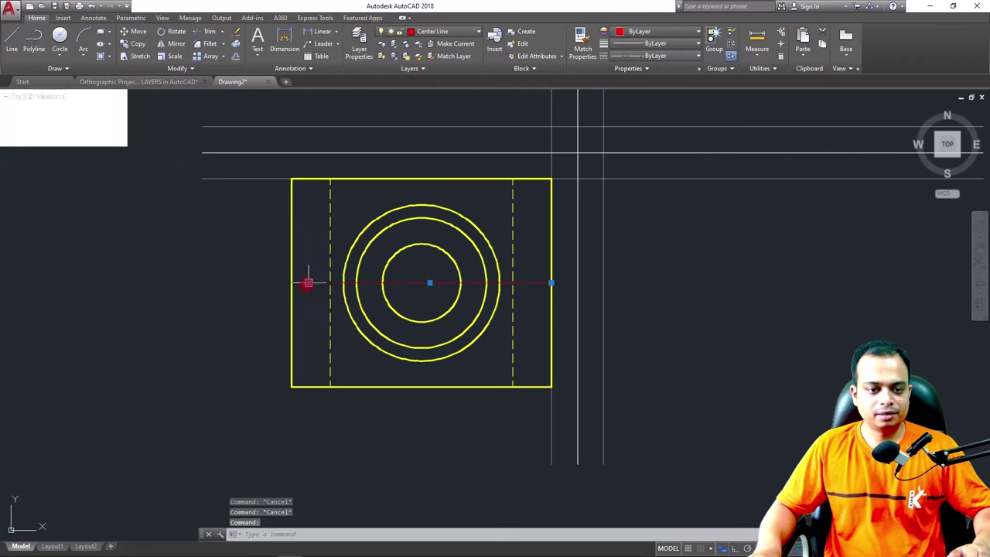
pyautogui.moveTo(308, 283)
pyautogui.click(327, 312)
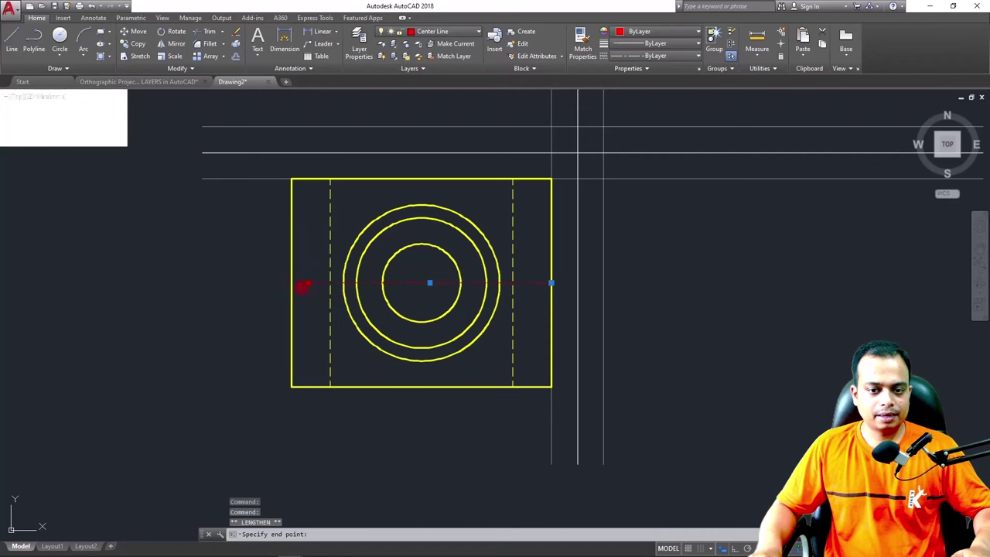
pyautogui.click(302, 286)
pyautogui.press('Escape')
pyautogui.scroll(2, 537, 287)
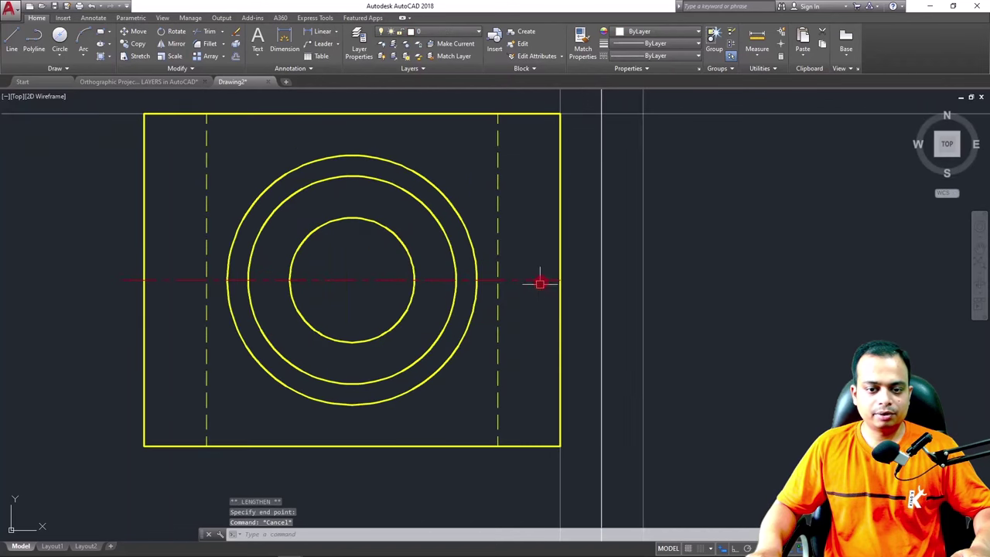
pyautogui.click(544, 279)
pyautogui.moveTo(560, 279)
pyautogui.click(597, 306)
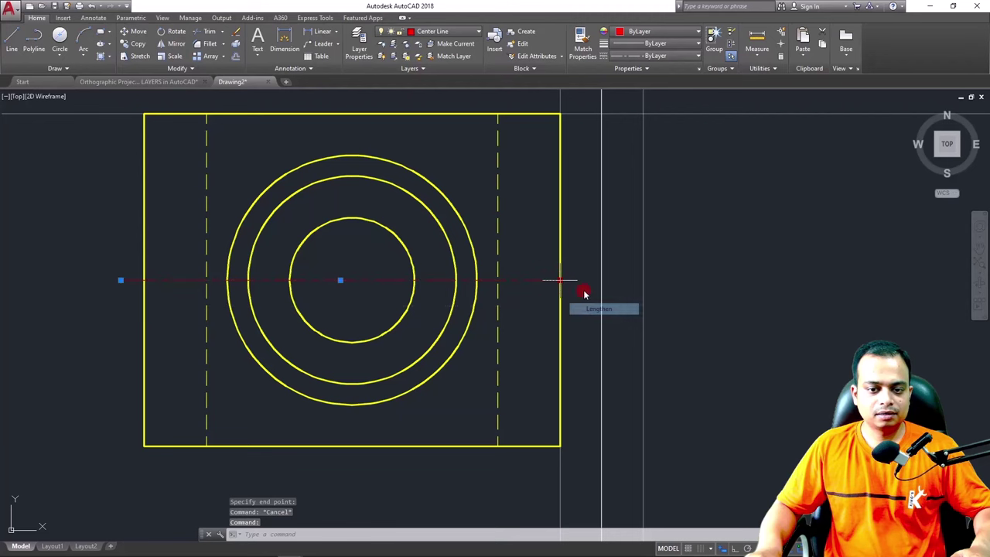
pyautogui.click(585, 280)
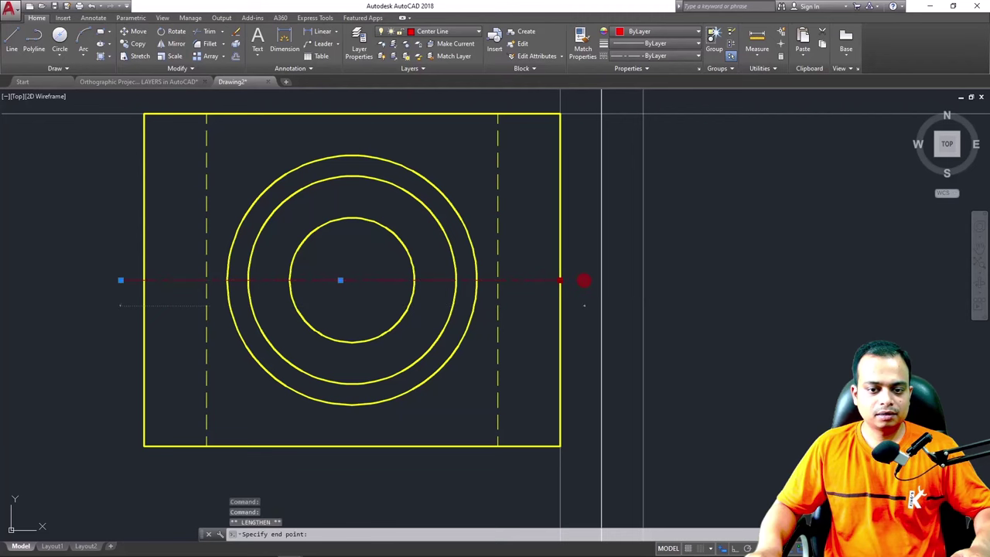
pyautogui.press('Escape')
pyautogui.press('Escape')
# Zoom and pan to the reference picture to inspect the Ø40 hole
pyautogui.scroll(-2, 572, 323)
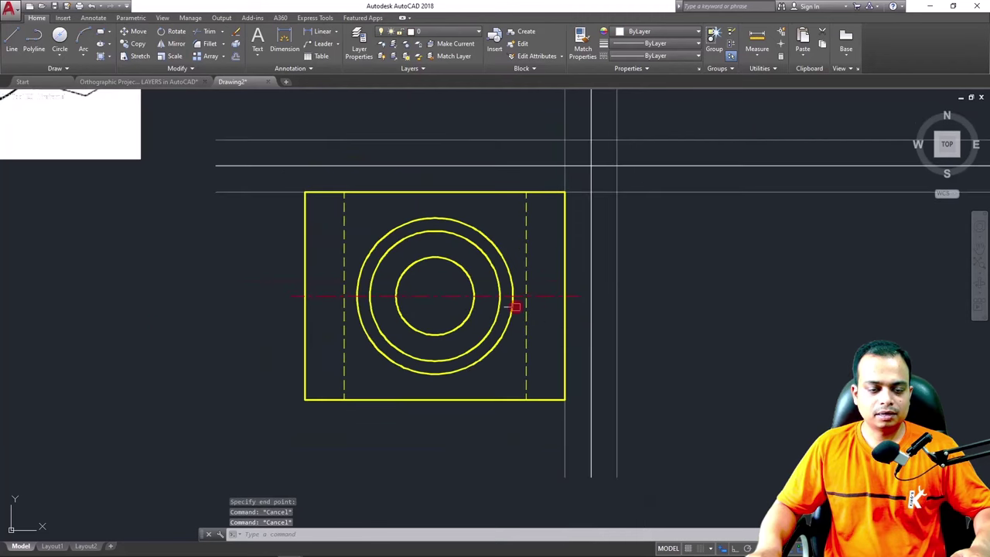
pyautogui.scroll(-2, 515, 304)
pyautogui.moveTo(320, 243)
pyautogui.mouseDown(button='middle')
pyautogui.moveTo(305, 276)
pyautogui.moveTo(310, 305)
pyautogui.mouseUp(button='middle')
pyautogui.scroll(4, 309, 305)
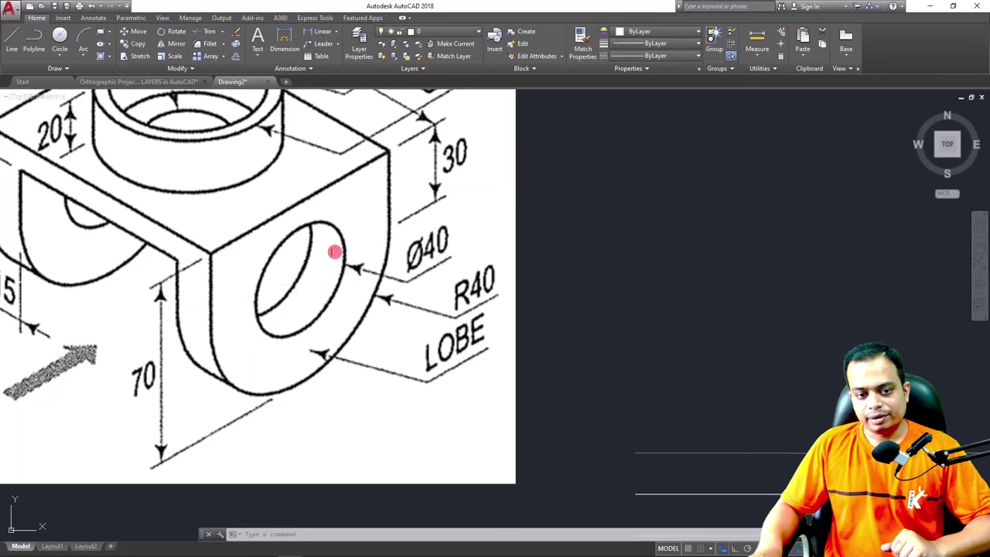
# Offset the centre line 20 units above and below
pyautogui.scroll(-5, 256, 309)
pyautogui.moveTo(473, 325); pyautogui.dragTo(399, 257, button='middle')
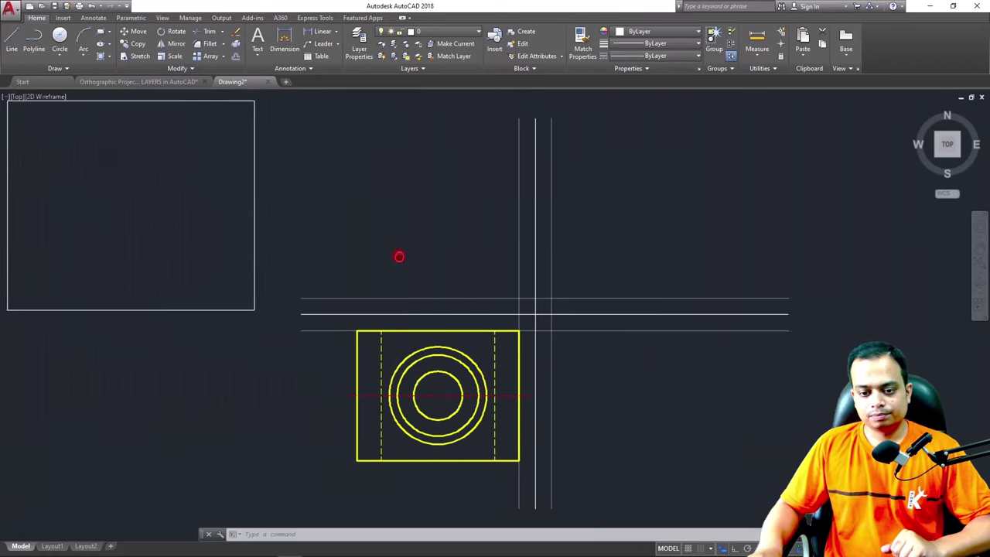
pyautogui.scroll(2, 495, 351)
pyautogui.moveTo(503, 360); pyautogui.dragTo(459, 328, button='middle')
pyautogui.scroll(2, 462, 350)
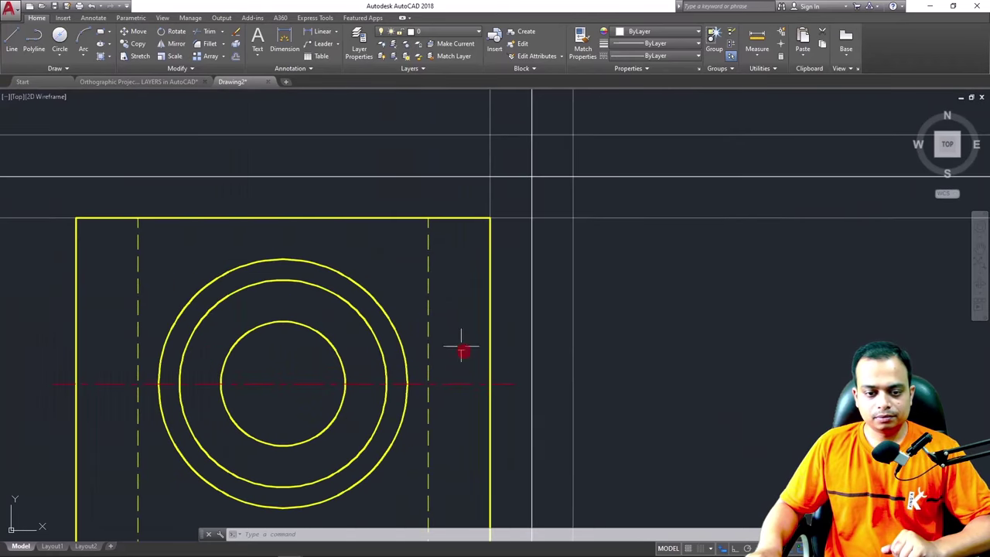
pyautogui.moveTo(474, 382)
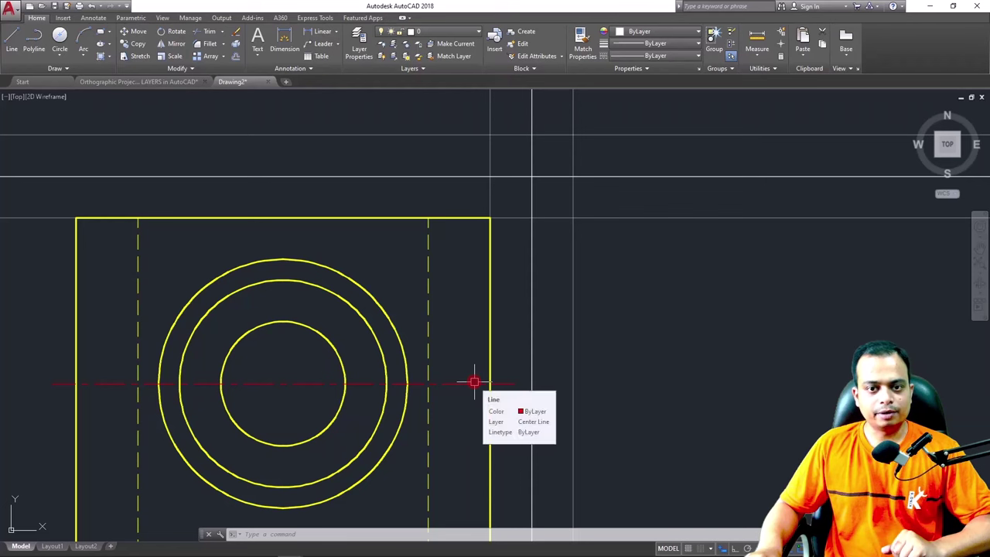
pyautogui.write('o')
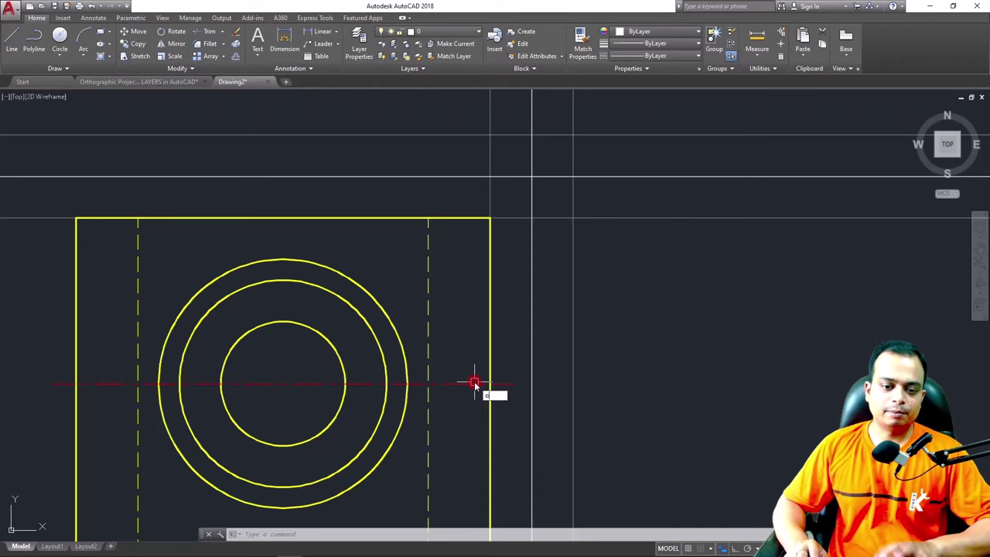
pyautogui.press('Return')
pyautogui.write('20')
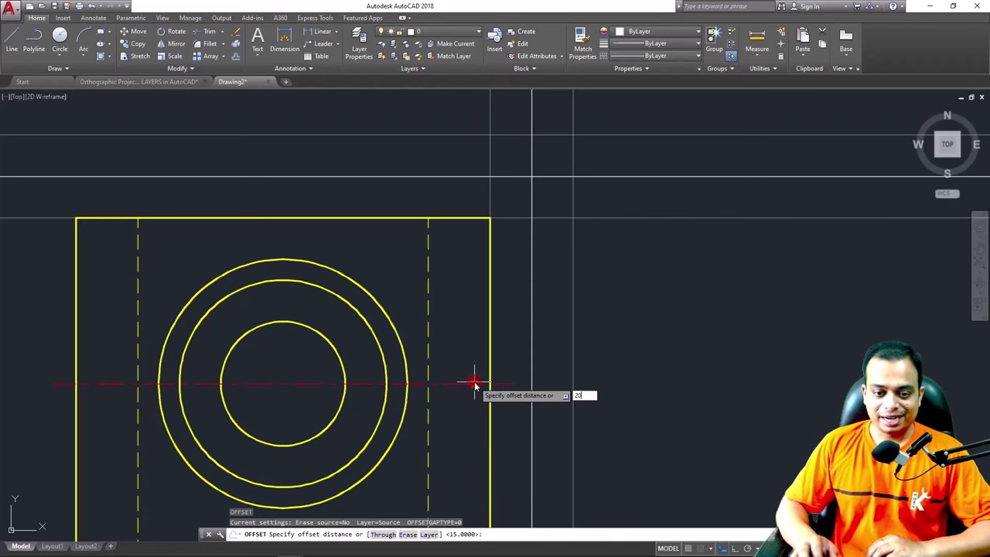
pyautogui.press('Return')
pyautogui.click(474, 382)
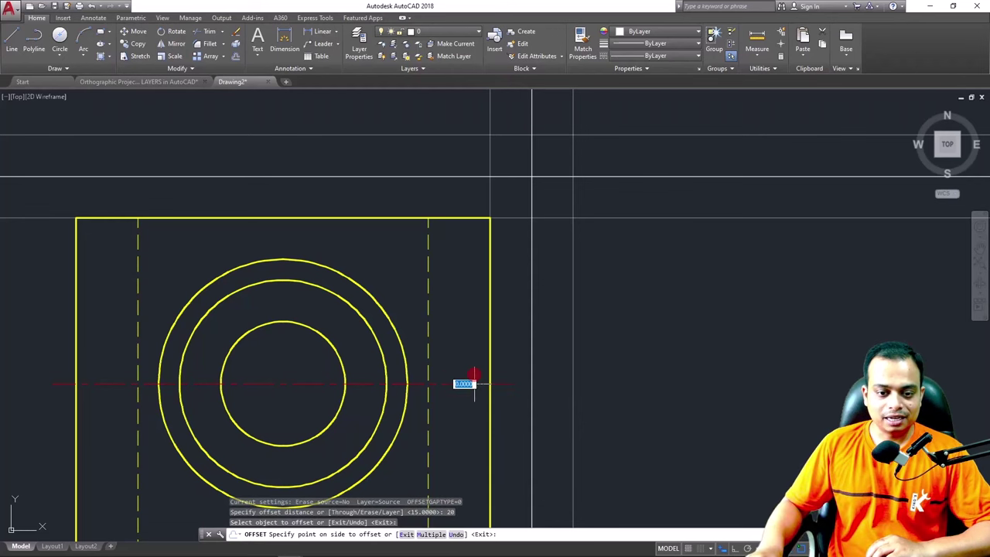
pyautogui.click(474, 344)
pyautogui.click(475, 383)
pyautogui.click(469, 449)
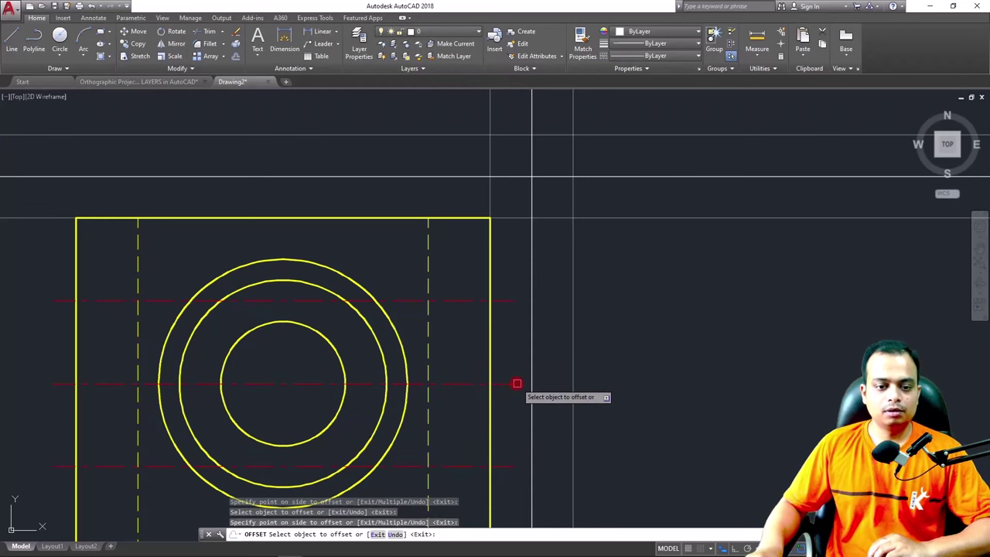
pyautogui.press('Escape')
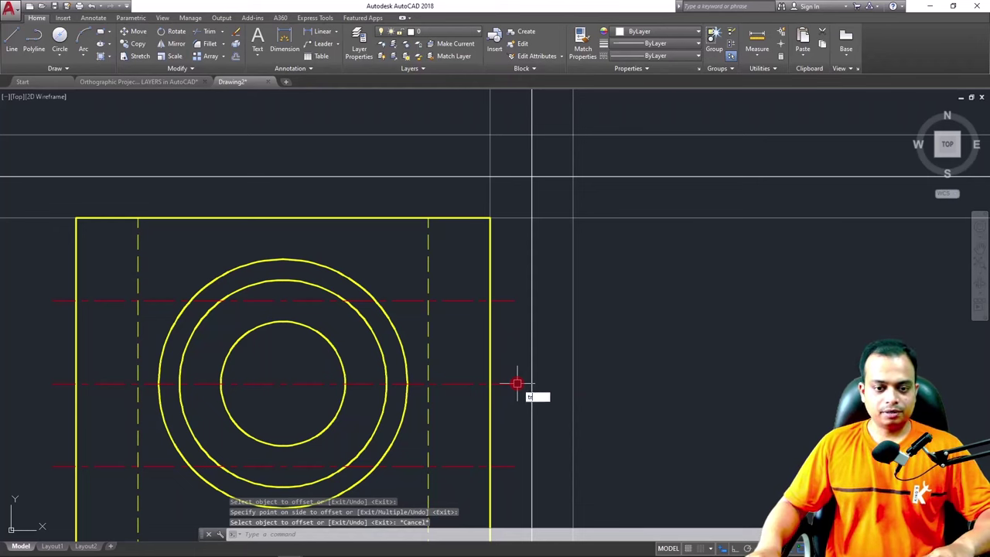
# Trim the left and right overhangs of both offset lines outside the rectangle
pyautogui.write('tr')
pyautogui.press('Return')
pyautogui.press('Return')
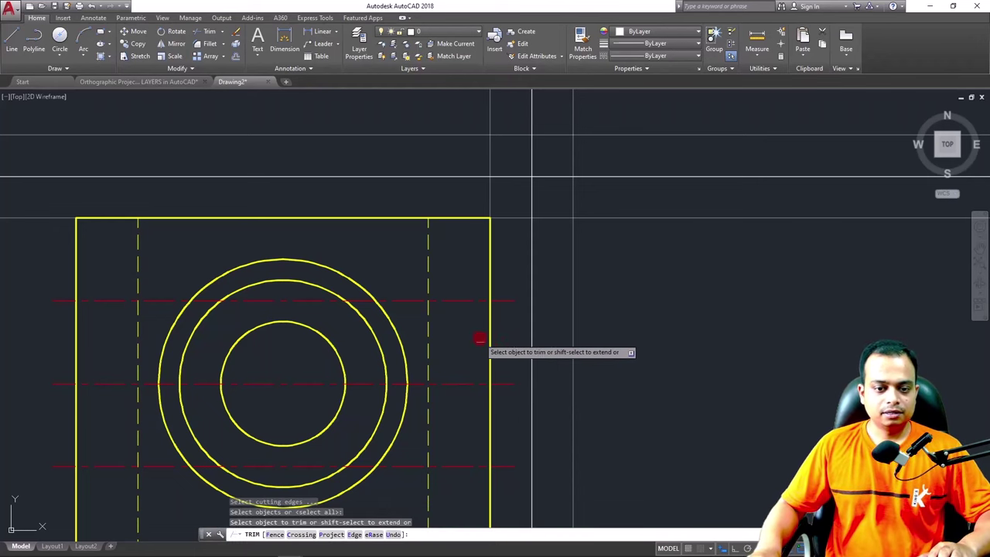
pyautogui.click(504, 301)
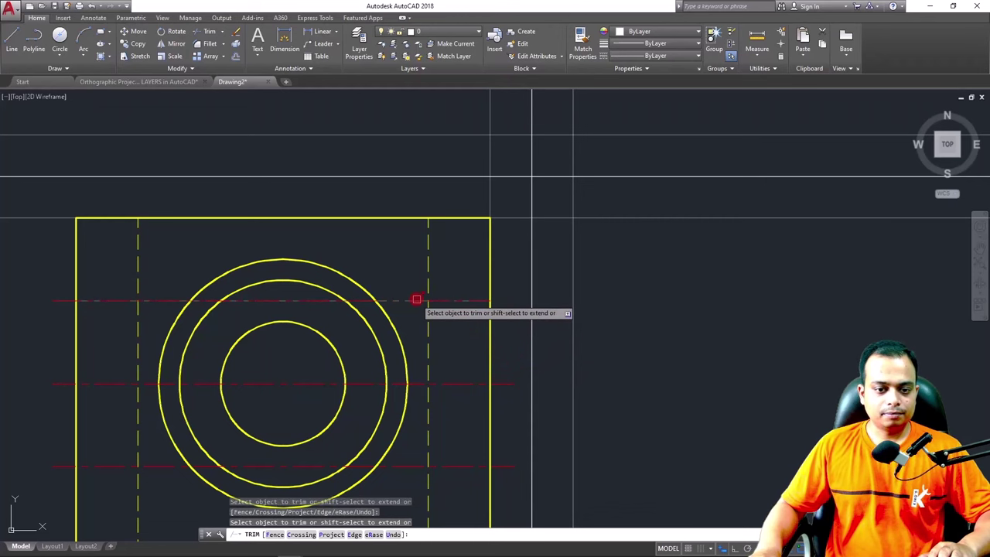
pyautogui.click(61, 300)
pyautogui.click(56, 465)
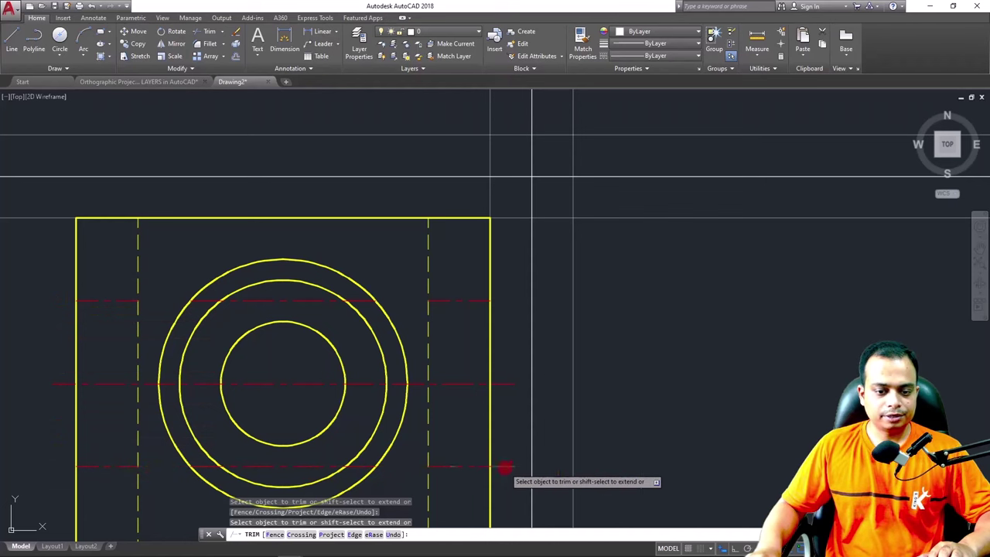
pyautogui.click(507, 466)
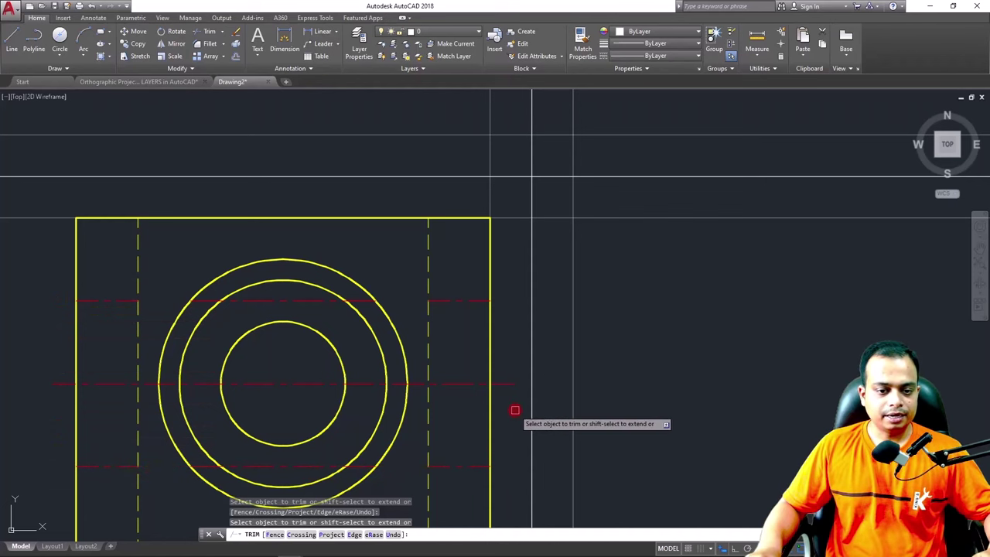
pyautogui.press('Escape')
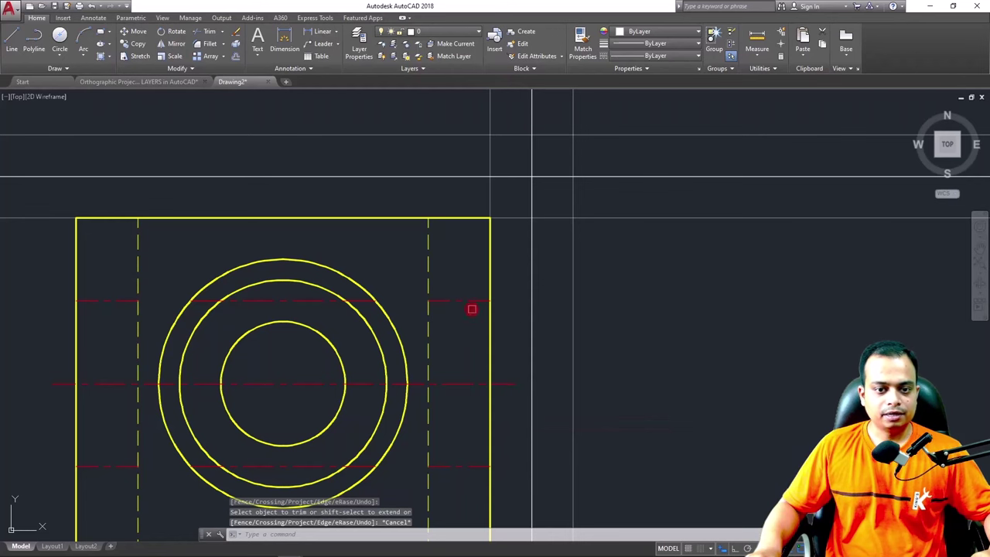
# Move the lower-right, lower-left and upper-left offset-line pieces onto the Hidden layer
pyautogui.scroll(-2, 467, 418)
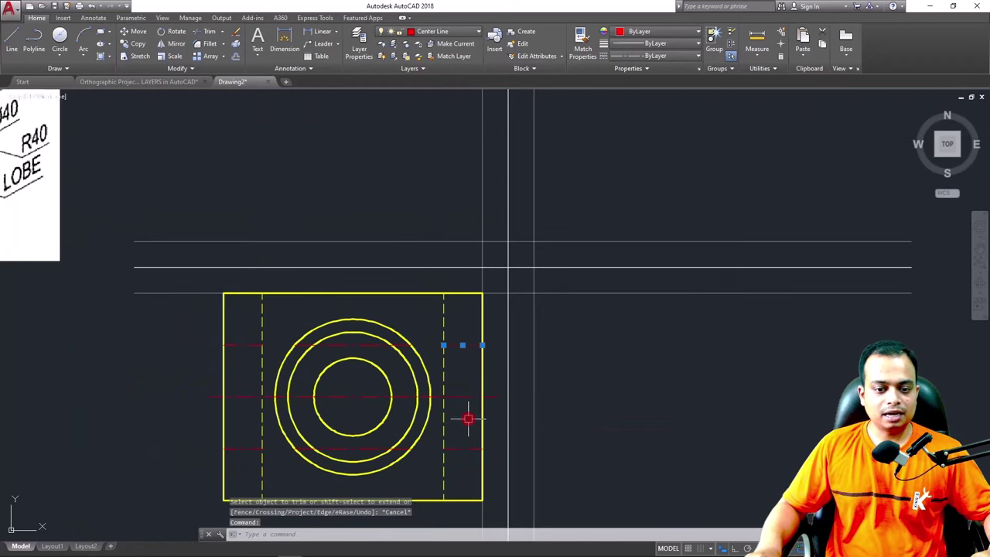
pyautogui.click(467, 447)
pyautogui.click(249, 449)
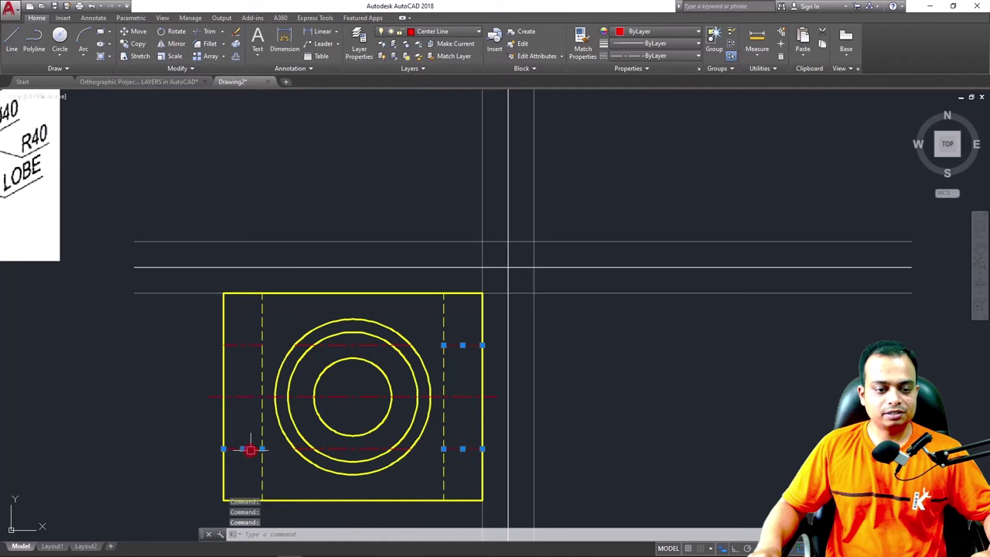
pyautogui.click(242, 342)
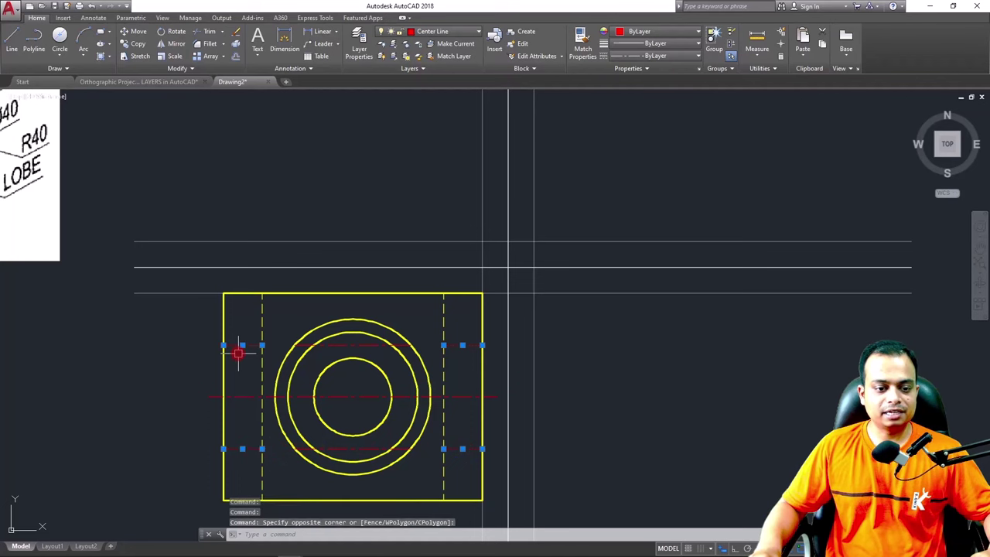
pyautogui.click(468, 36)
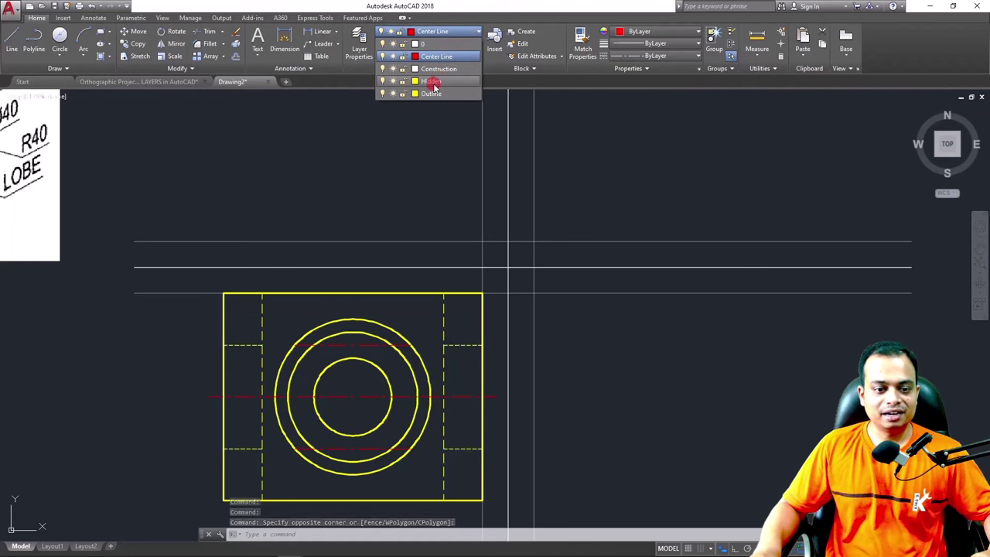
pyautogui.click(433, 82)
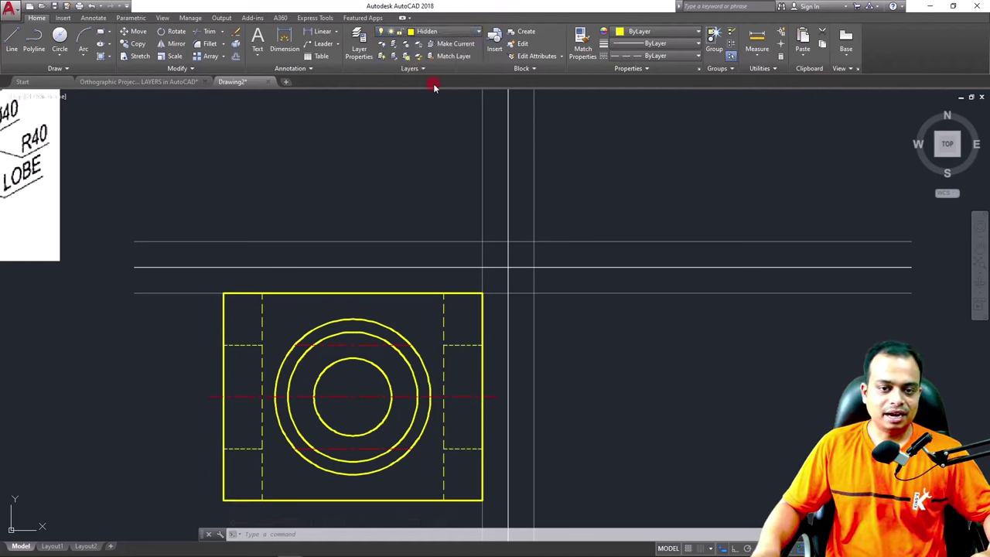
pyautogui.press('Escape')
pyautogui.scroll(-2, 402, 144)
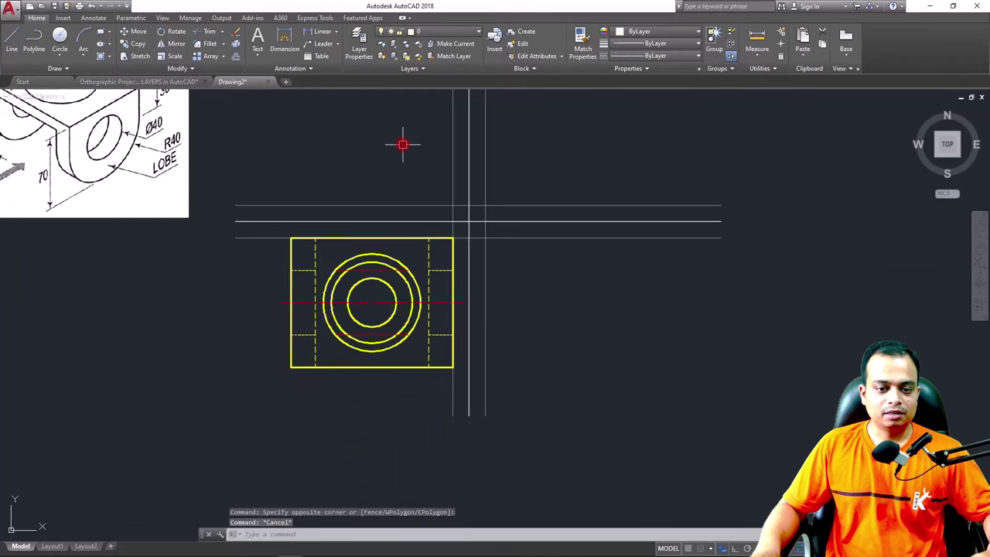
pyautogui.moveTo(402, 144)
pyautogui.mouseDown(button='middle')
pyautogui.moveTo(395, 287)
pyautogui.moveTo(407, 212)
pyautogui.moveTo(415, 214)
pyautogui.mouseUp(button='middle')
pyautogui.scroll(2, 413, 214)
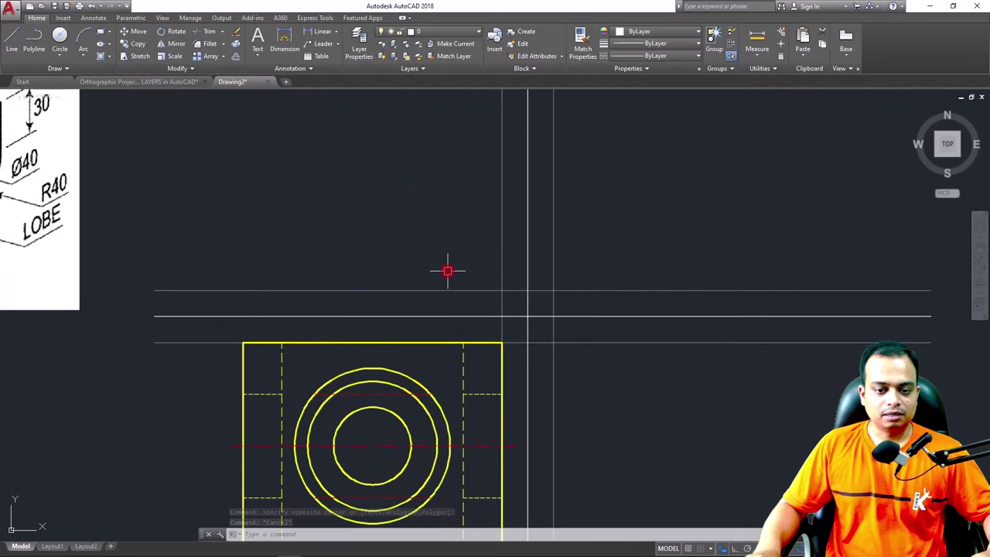
pyautogui.scroll(2, 447, 271)
pyautogui.moveTo(446, 271); pyautogui.dragTo(442, 92, button='middle')
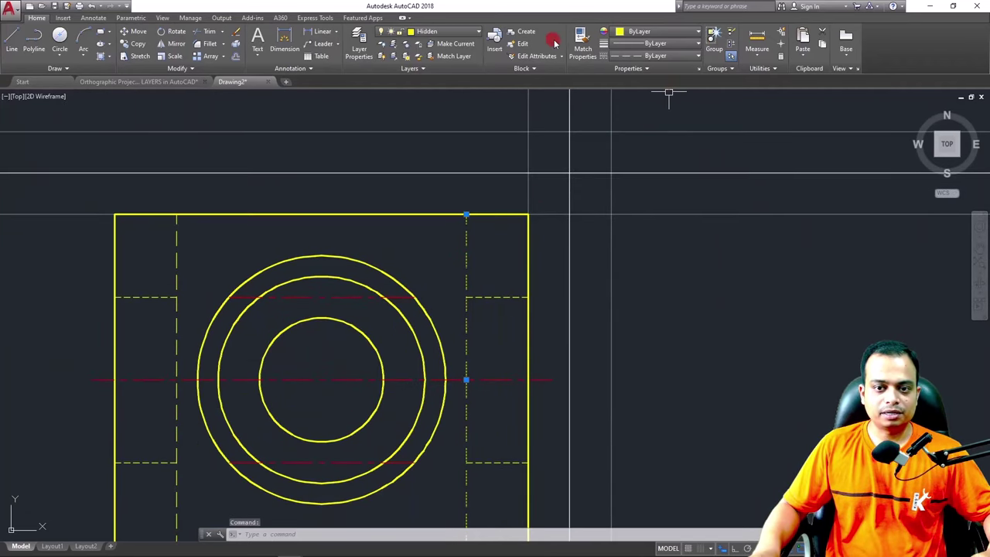
# Match the dashed hidden linetype onto the four short offset-line pieces
pyautogui.click(583, 42)
pyautogui.click(493, 296)
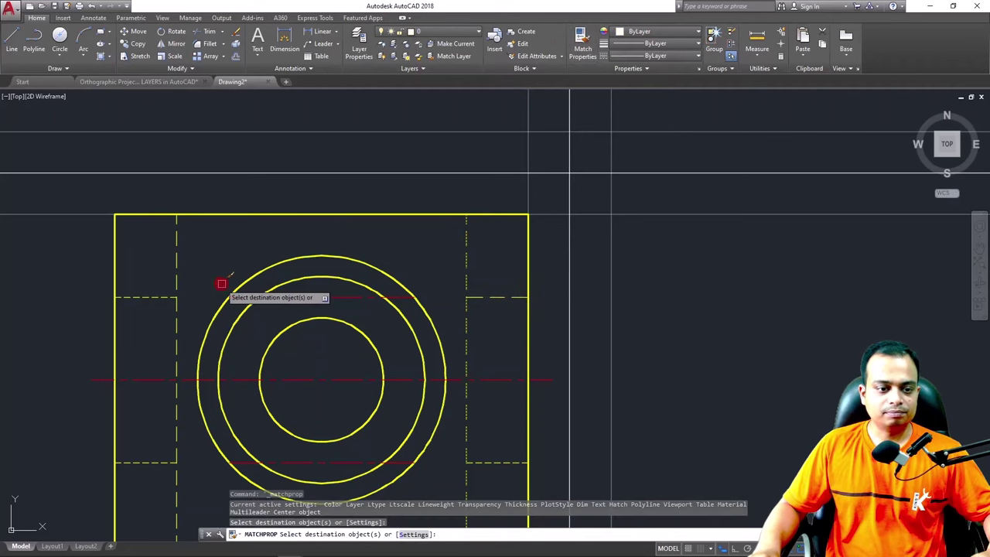
pyautogui.click(171, 297)
pyautogui.click(133, 462)
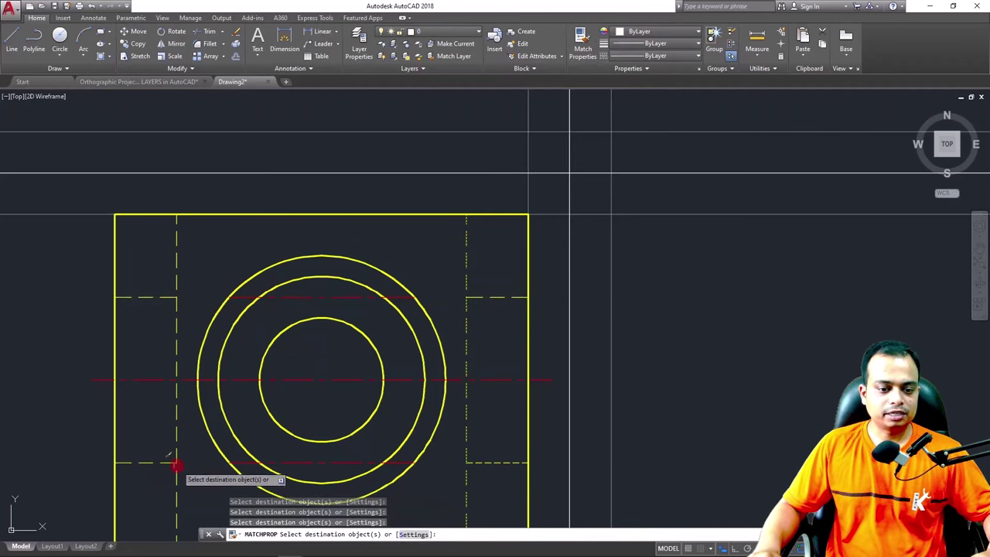
pyautogui.click(507, 462)
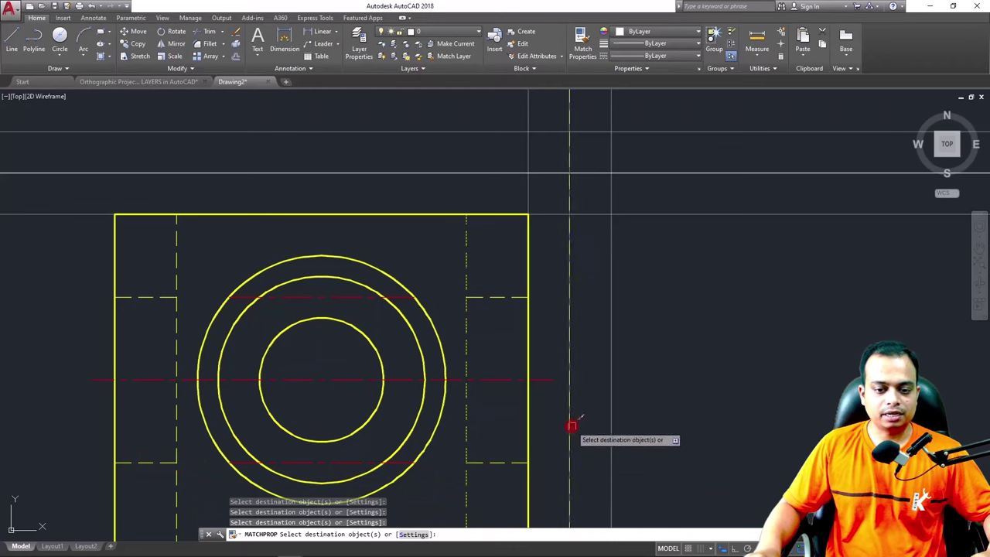
pyautogui.press('Escape')
pyautogui.scroll(-2, 573, 423)
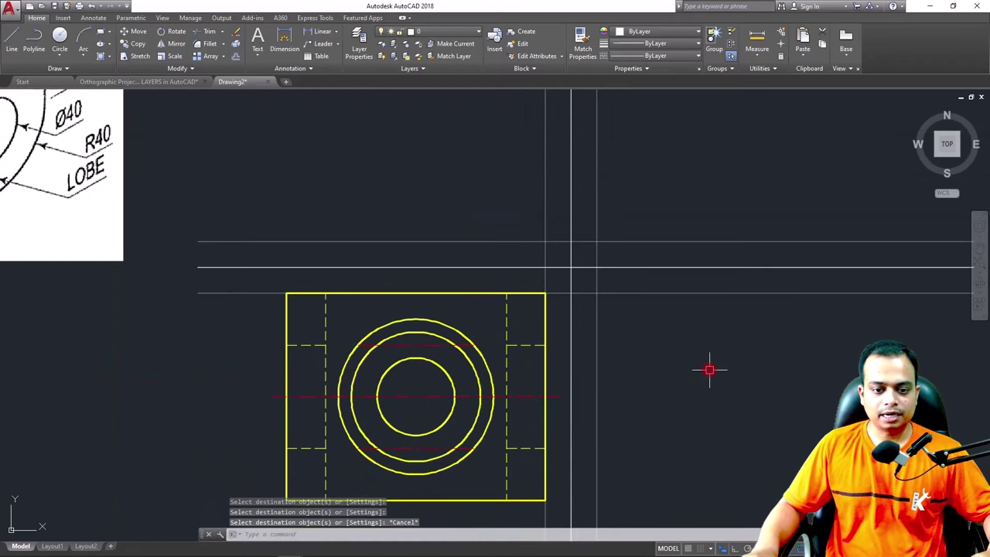
# Delete the stray red dashed line inside the circles
pyautogui.press('Escape')
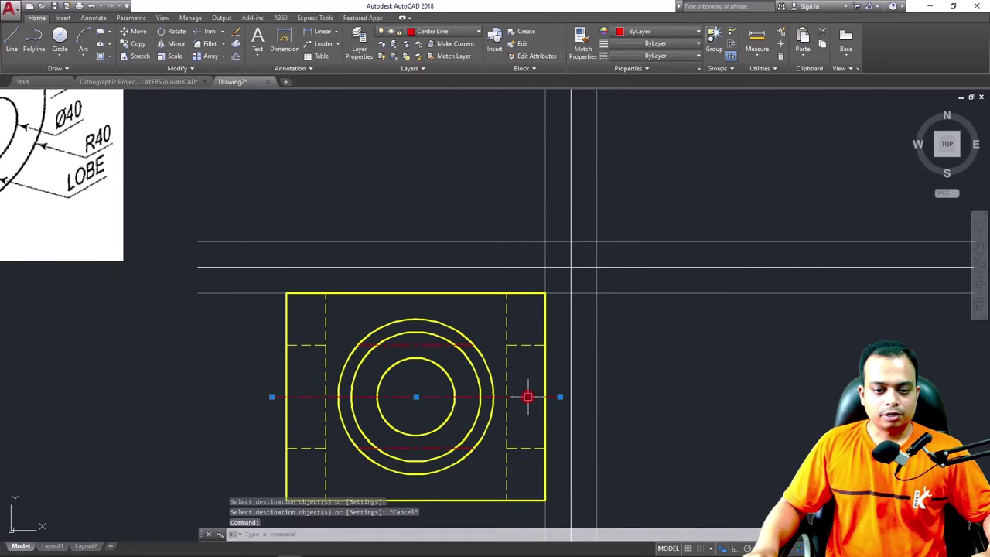
pyautogui.click(434, 348)
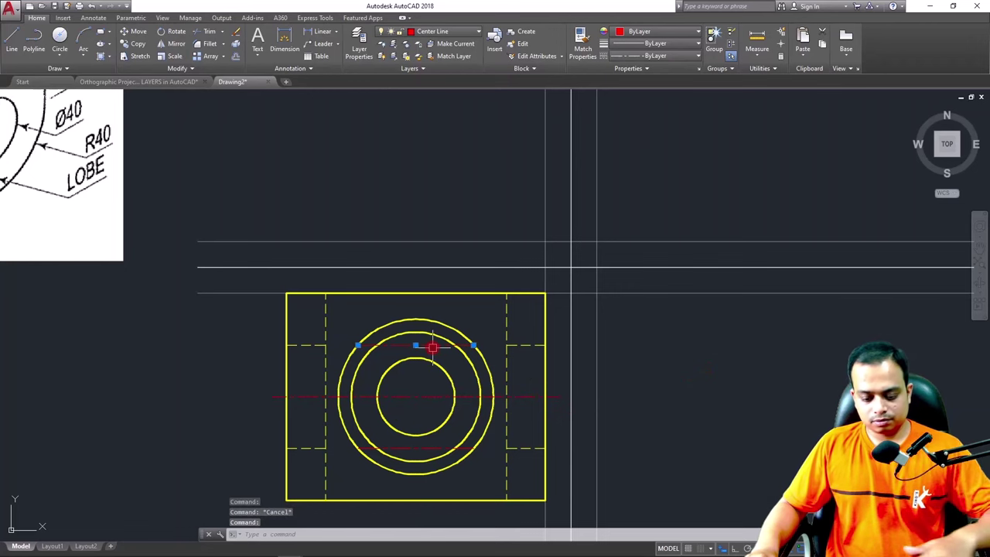
pyautogui.press('Delete')
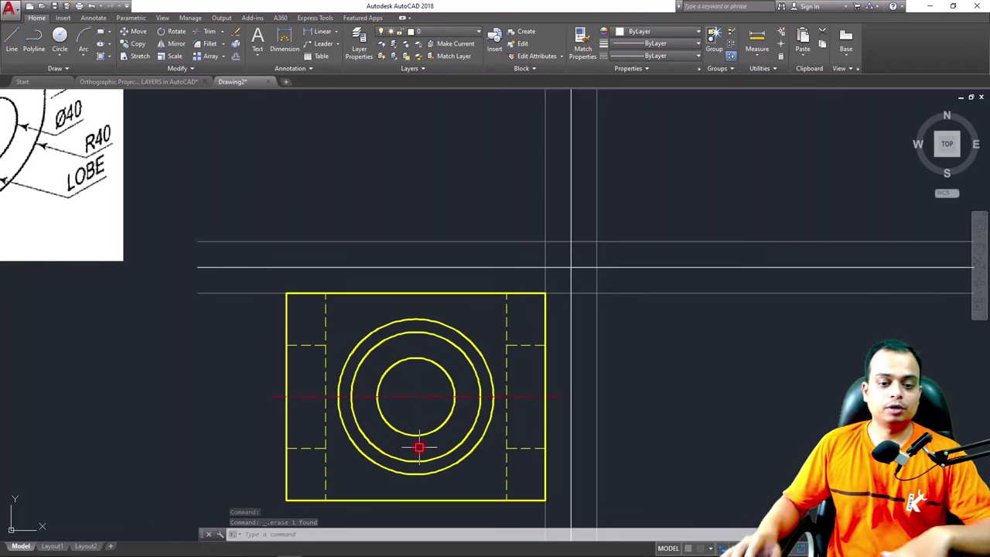
pyautogui.scroll(-3, 418, 447)
pyautogui.moveTo(368, 421); pyautogui.dragTo(429, 426, button='middle')
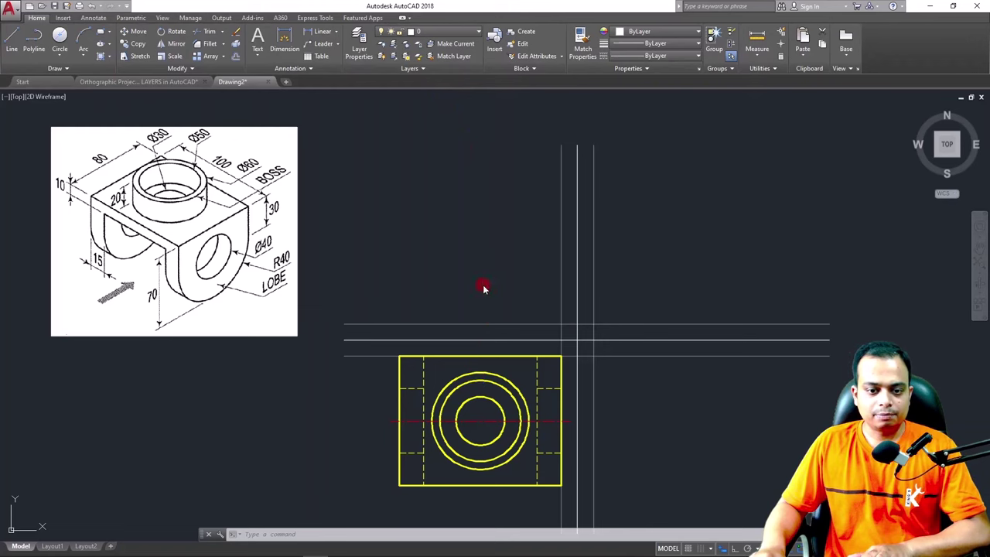
# Draw a vertical line between the small circle's top and bottom quadrants
pyautogui.click(464, 224)
pyautogui.click(416, 270)
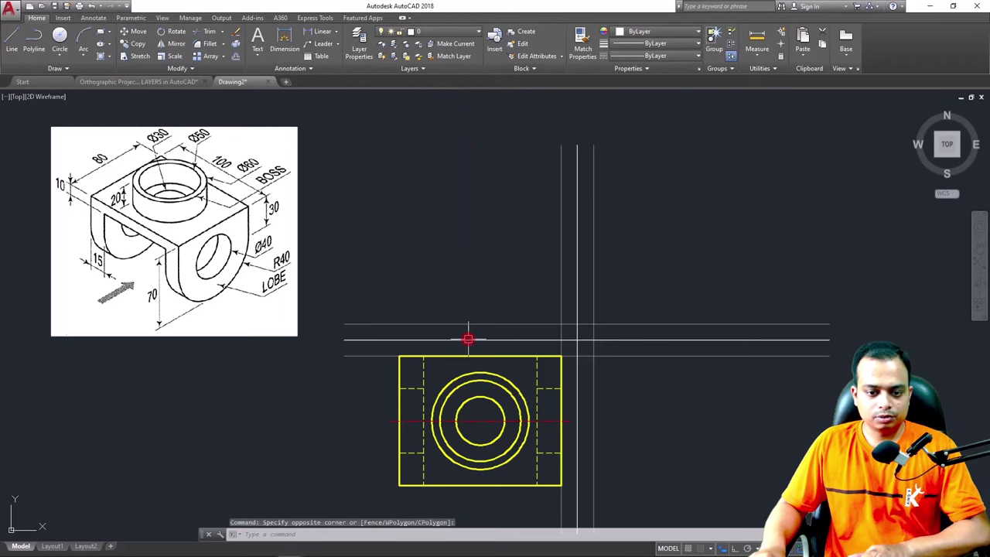
pyautogui.write('l')
pyautogui.press('Return')
pyautogui.scroll(4, 470, 399)
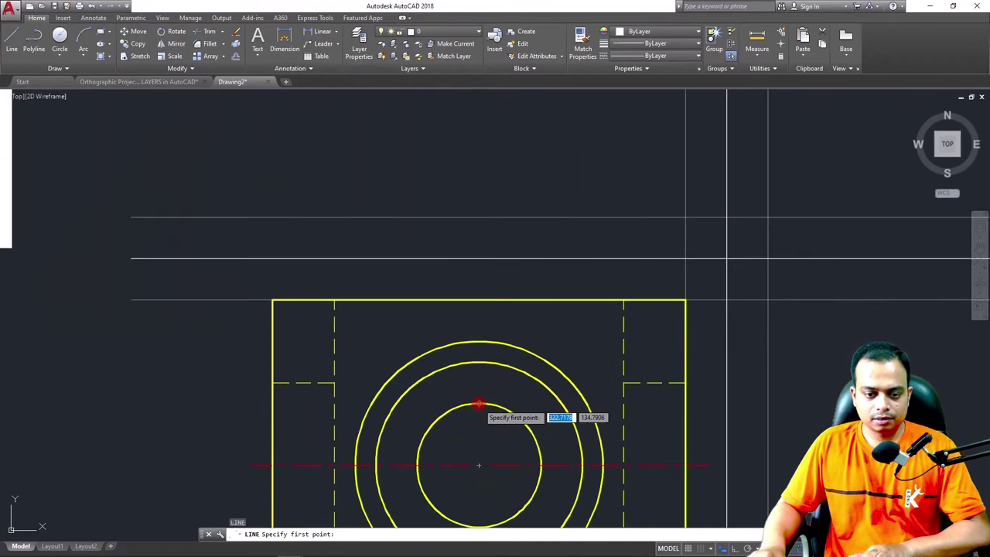
pyautogui.click(479, 404)
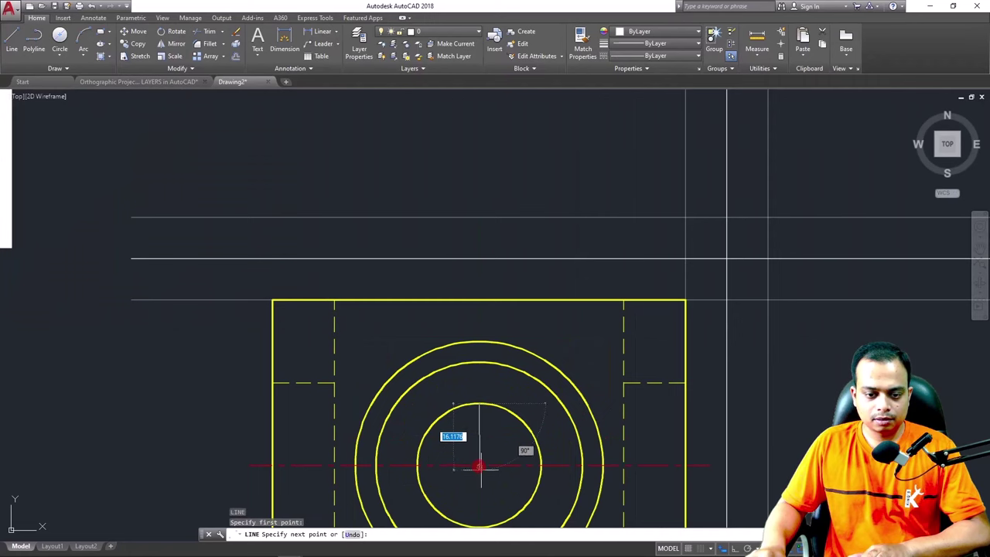
pyautogui.moveTo(478, 466); pyautogui.dragTo(470, 336, button='middle')
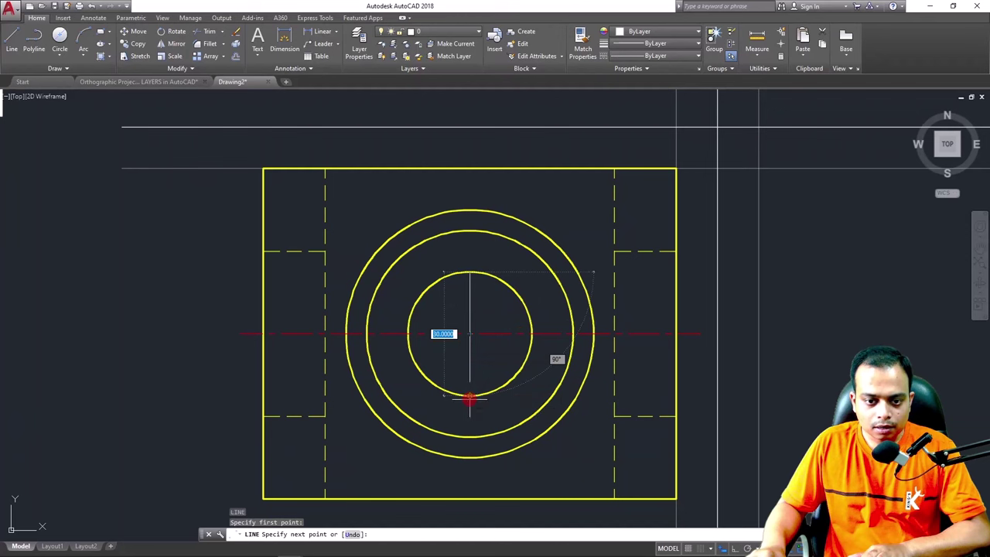
pyautogui.click(470, 399)
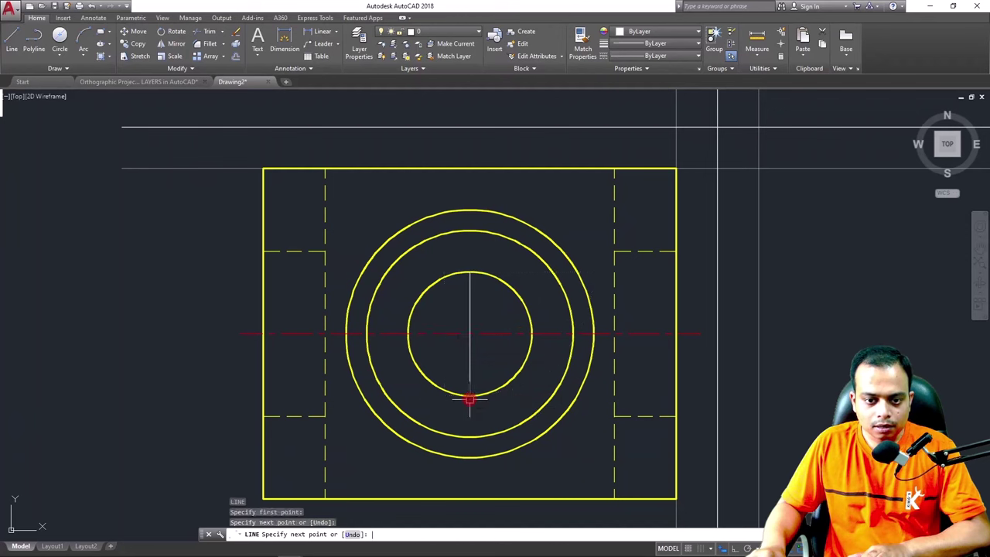
pyautogui.press('Return')
# Give the vertical line the horizontal centre line's red dashed properties with Match Properties
pyautogui.click(499, 334)
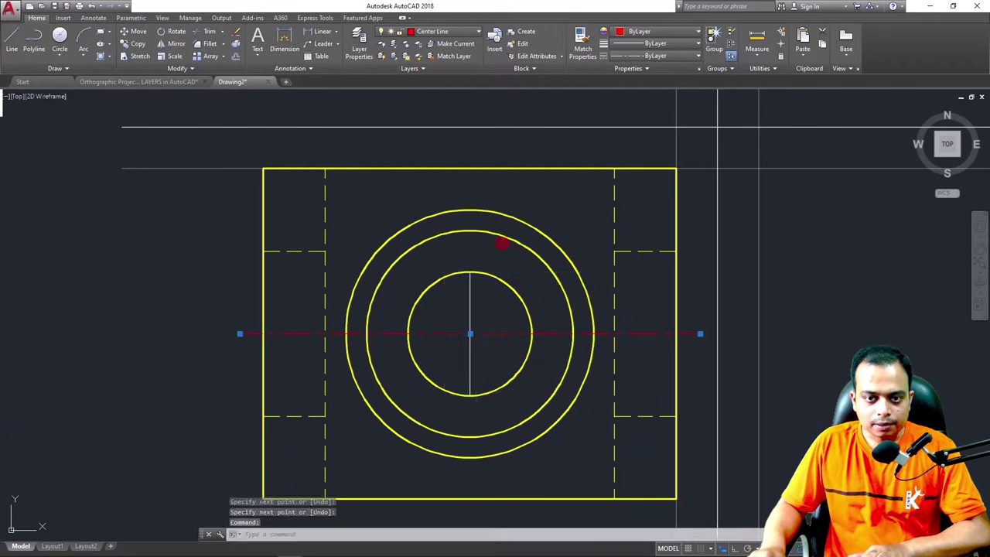
pyautogui.click(582, 43)
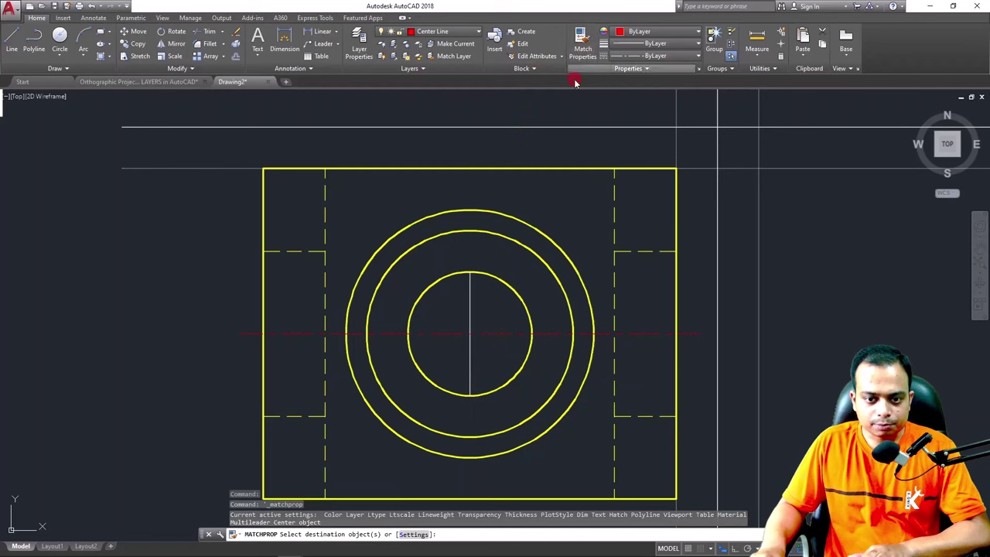
pyautogui.click(469, 295)
pyautogui.press('Escape')
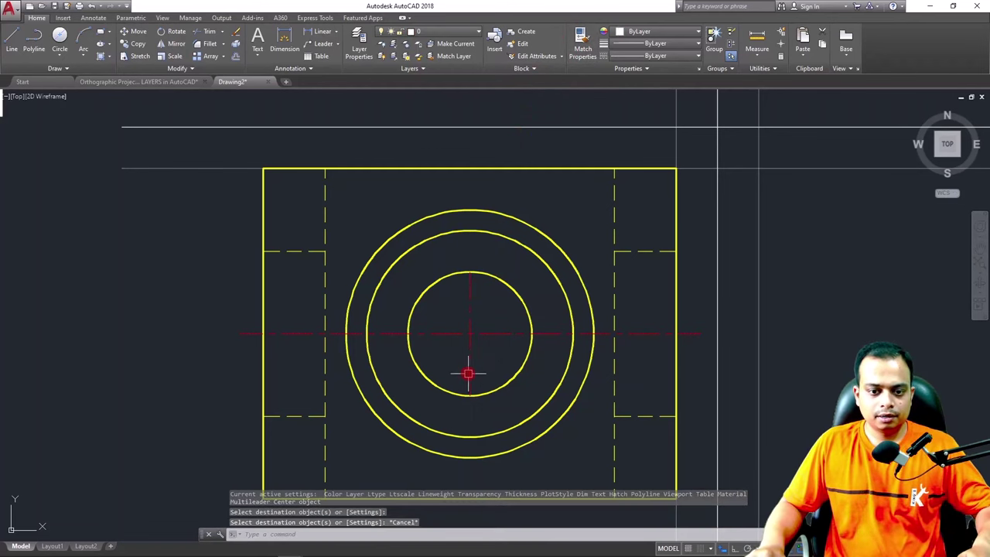
pyautogui.moveTo(476, 368); pyautogui.dragTo(486, 291, button='middle')
pyautogui.click(481, 291)
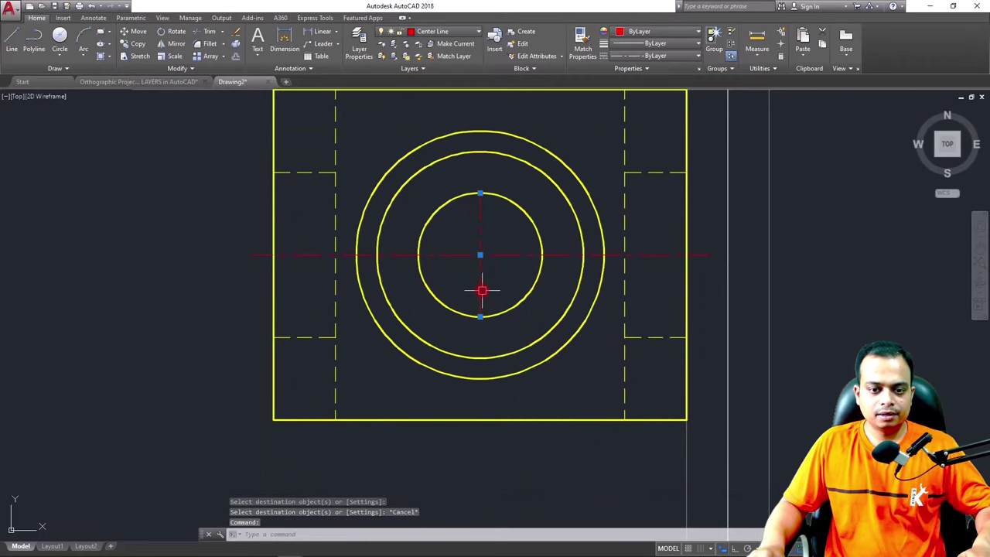
# Lengthen the vertical centre line's bottom end below the circles
pyautogui.moveTo(480, 315)
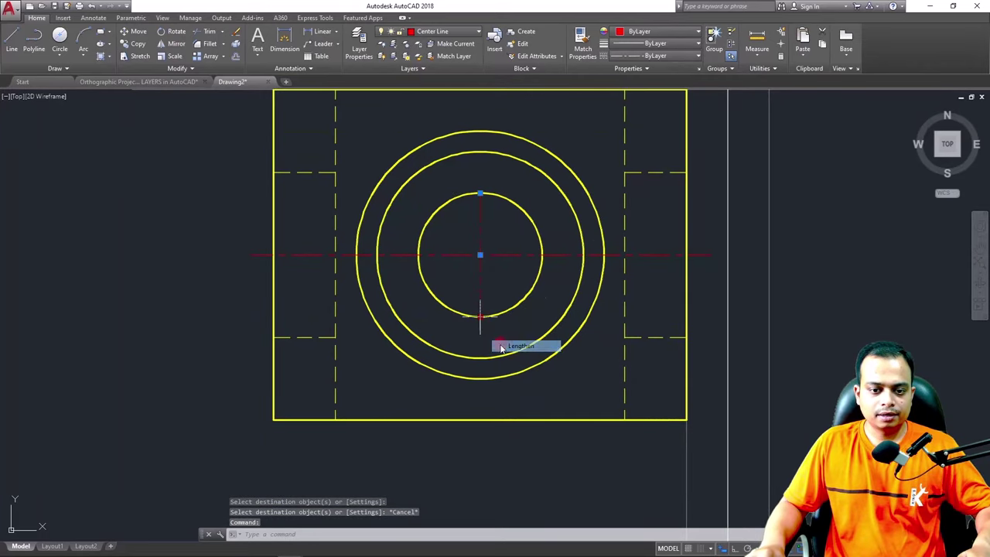
pyautogui.click(503, 344)
pyautogui.click(480, 400)
pyautogui.press('Escape')
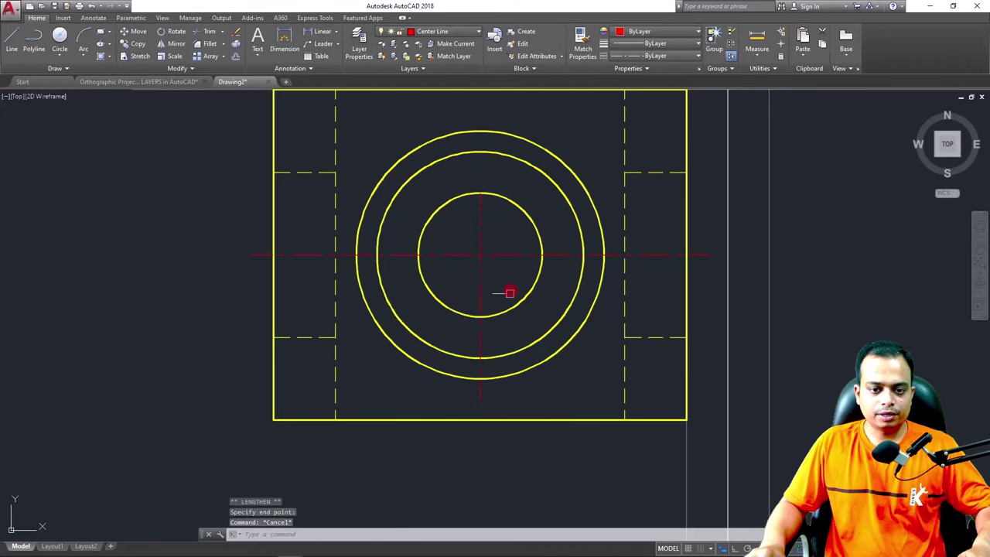
# Extend the vertical centre line's top end far upward into the front view area
pyautogui.moveTo(508, 289)
pyautogui.mouseDown(button='middle')
pyautogui.moveTo(512, 318)
pyautogui.moveTo(494, 337)
pyautogui.mouseUp(button='middle')
pyautogui.click(481, 313)
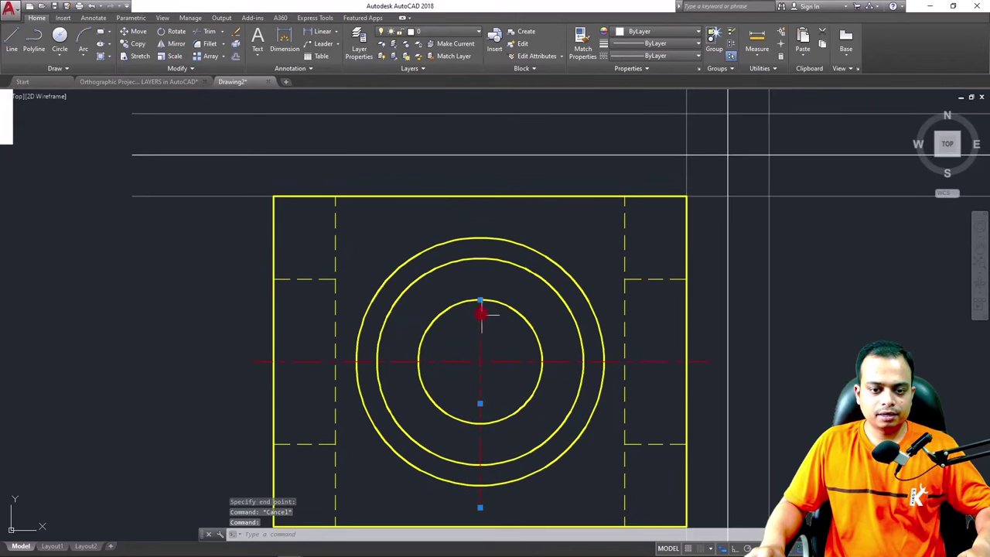
pyautogui.moveTo(481, 304)
pyautogui.click(518, 329)
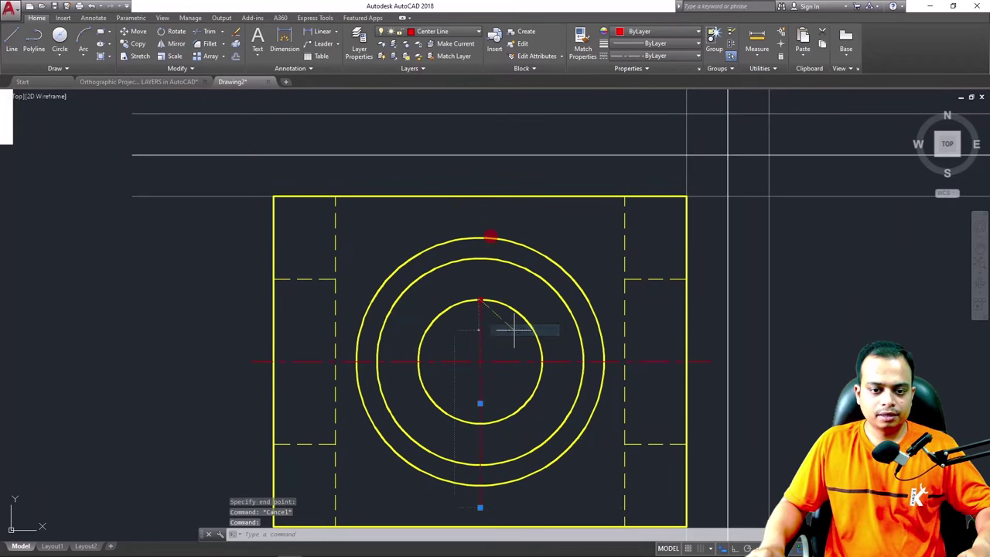
pyautogui.moveTo(495, 266); pyautogui.dragTo(513, 367, button='middle')
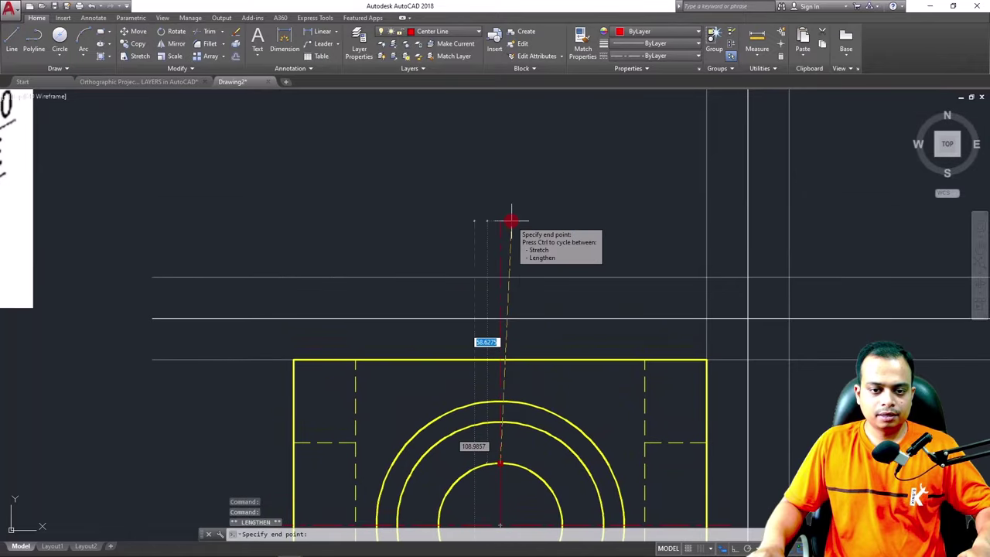
pyautogui.scroll(-2, 496, 221)
pyautogui.moveTo(506, 222); pyautogui.dragTo(510, 268, button='middle')
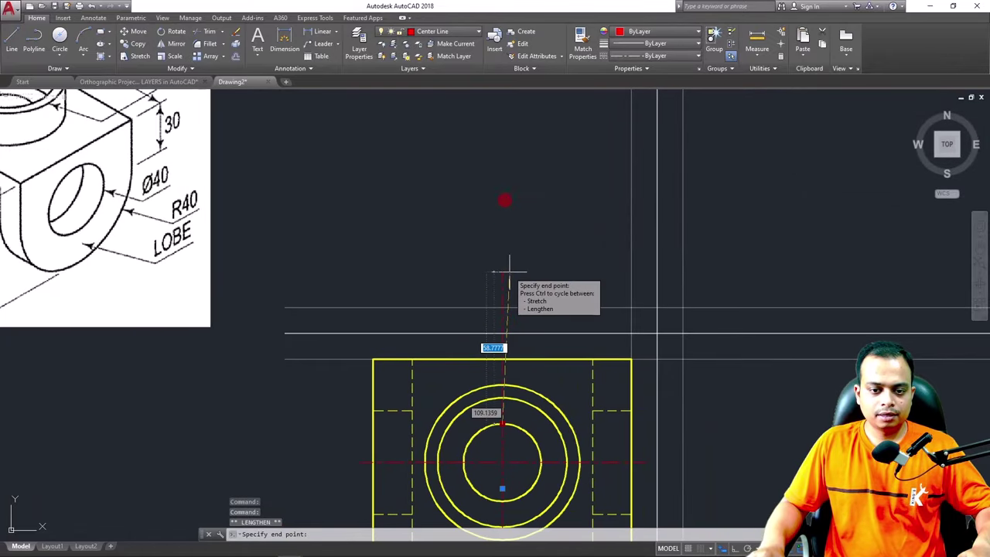
pyautogui.moveTo(504, 151); pyautogui.dragTo(504, 348, button='middle')
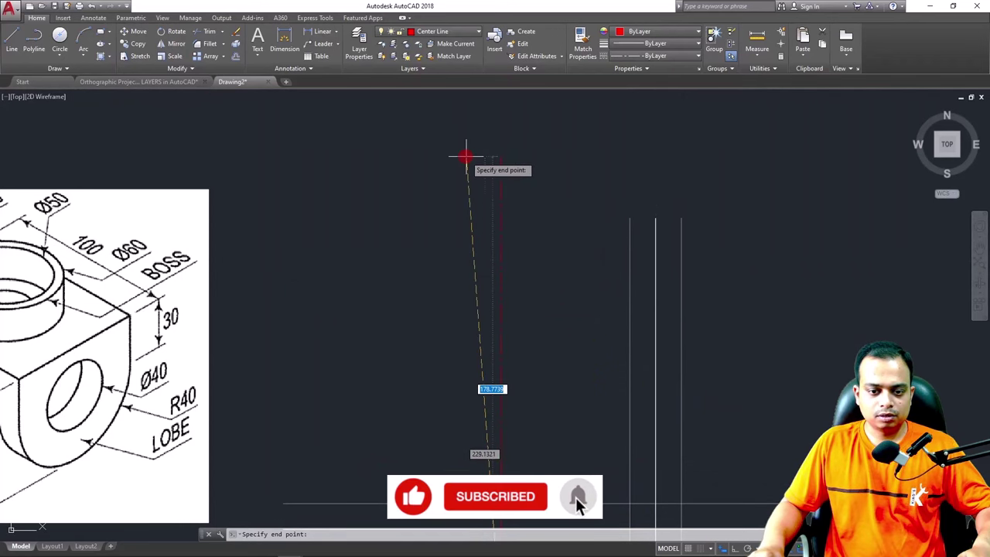
pyautogui.press('Escape')
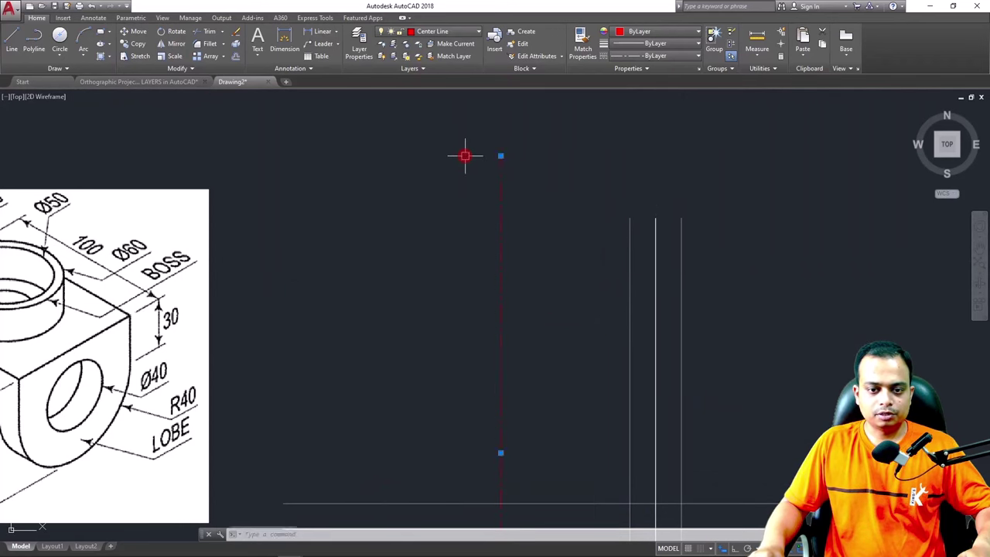
pyautogui.press('Escape')
pyautogui.scroll(-2, 468, 272)
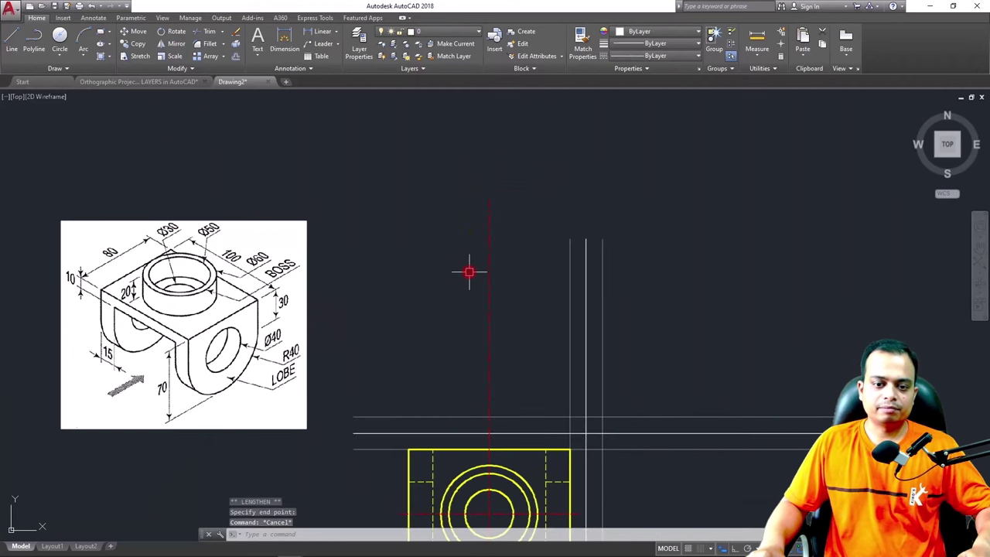
pyautogui.moveTo(469, 272)
pyautogui.mouseDown(button='middle')
pyautogui.moveTo(428, 132)
pyautogui.moveTo(486, 166)
pyautogui.moveTo(473, 181)
pyautogui.moveTo(455, 177)
pyautogui.mouseUp(button='middle')
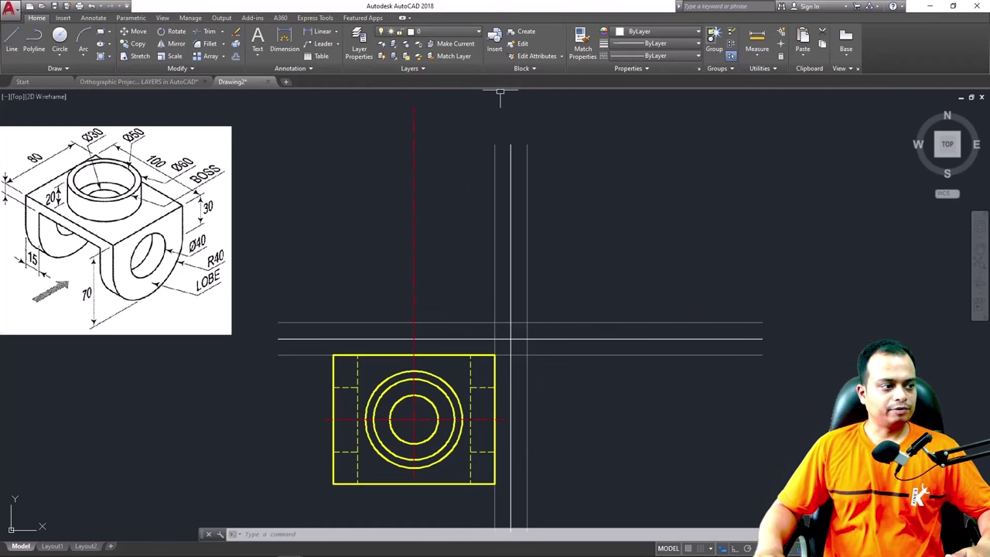
pyautogui.scroll(3, 96, 201)
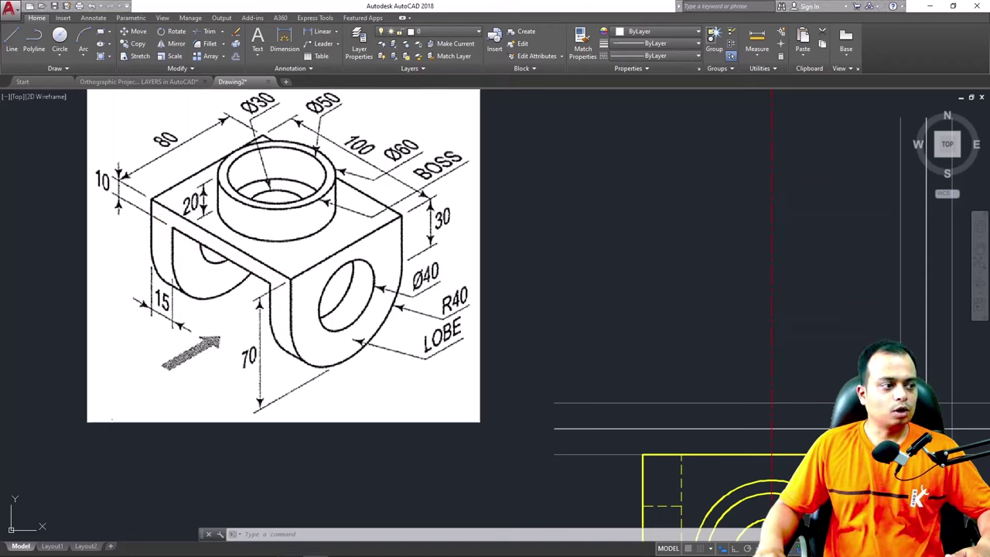
pyautogui.moveTo(632, 301)
pyautogui.mouseDown(button='middle')
pyautogui.moveTo(449, 294)
pyautogui.moveTo(422, 282)
pyautogui.mouseUp(button='middle')
pyautogui.scroll(-2, 456, 292)
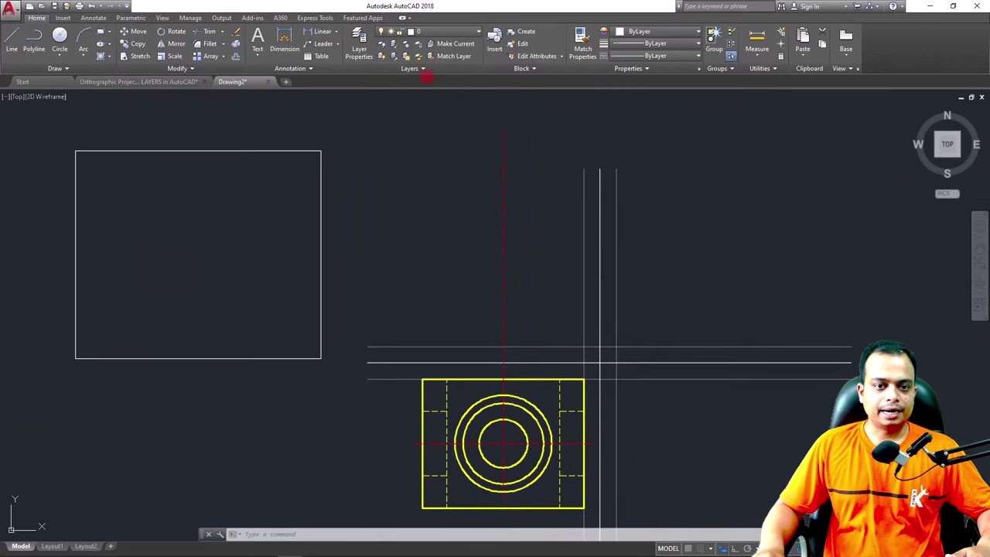
# Make Construction the current layer and draw a vertical line up from the top view's top-left corner
pyautogui.click(480, 31)
pyautogui.click(447, 69)
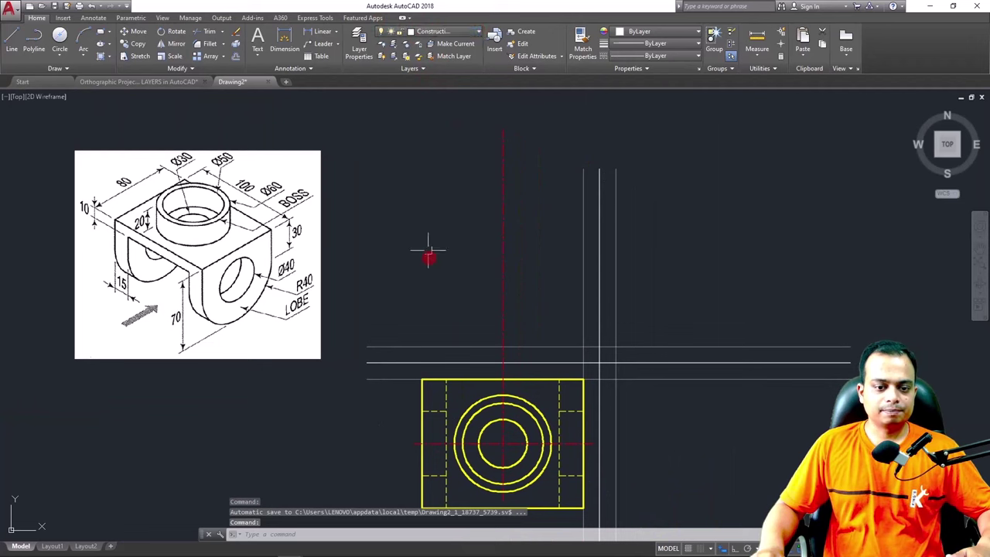
pyautogui.press('Escape')
pyautogui.write('l')
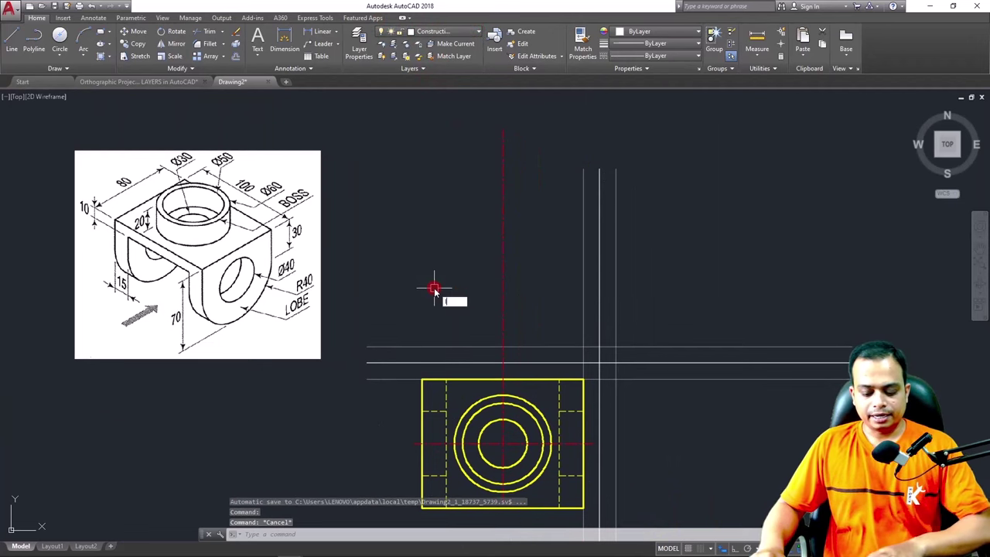
pyautogui.press('Return')
pyautogui.click(422, 379)
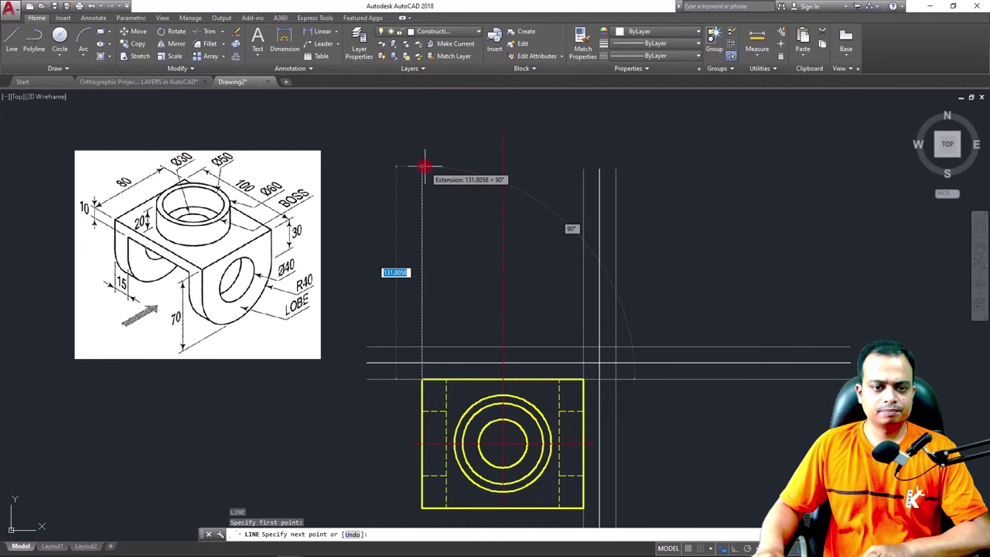
pyautogui.click(424, 165)
pyautogui.click(424, 184)
pyautogui.press('Return')
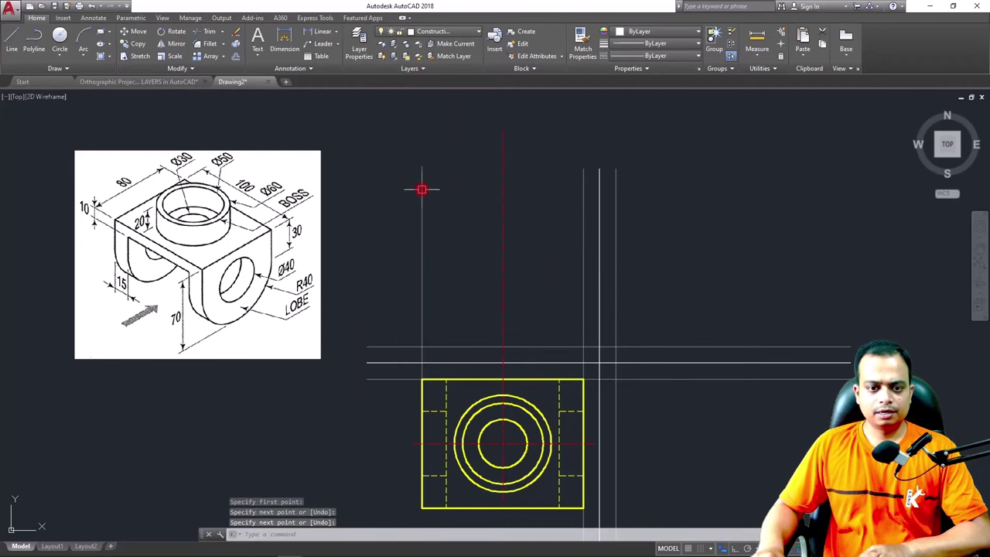
# Copy the vertical construction line to both hidden edges and the left and right sides of the circles
pyautogui.click(422, 189)
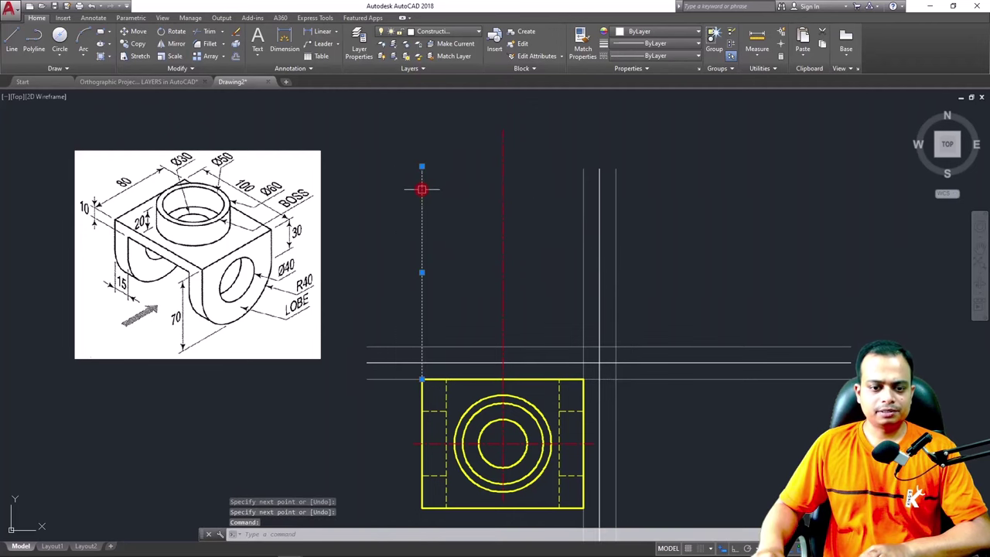
pyautogui.click(138, 43)
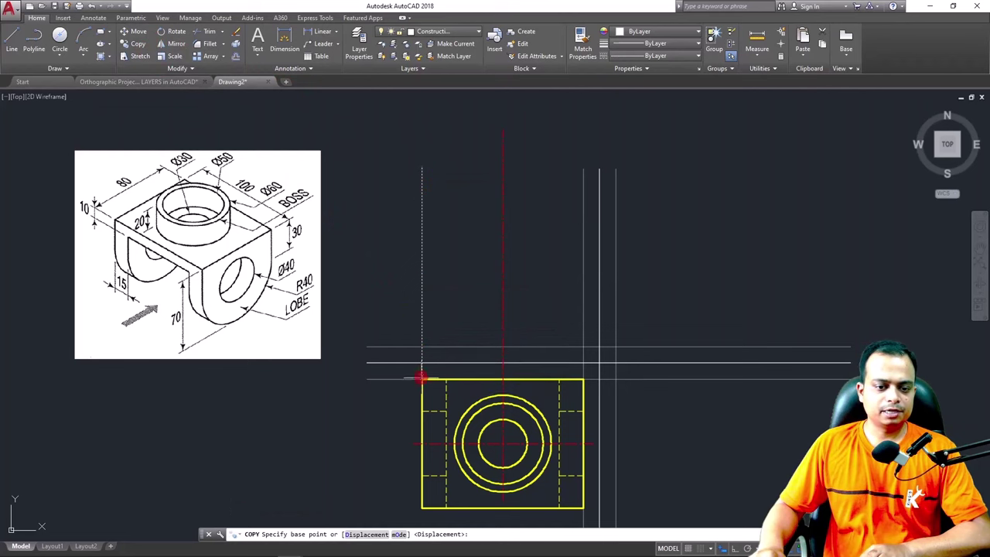
pyautogui.click(421, 375)
pyautogui.click(446, 379)
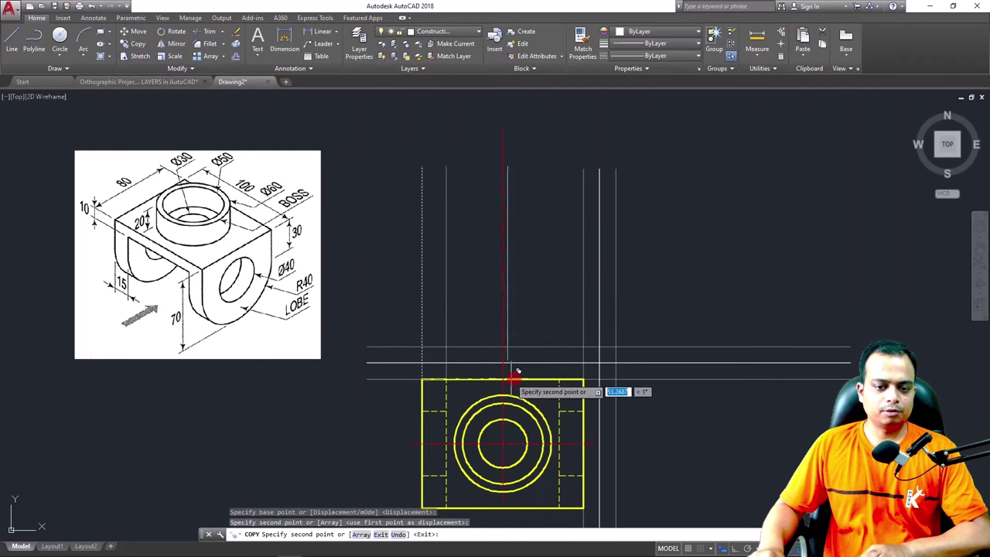
pyautogui.click(558, 376)
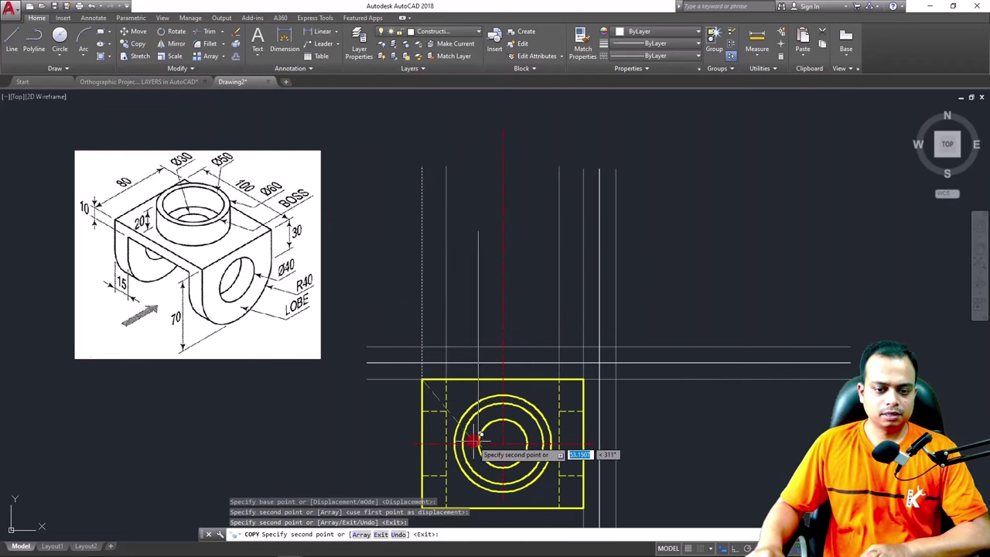
pyautogui.scroll(8, 468, 436)
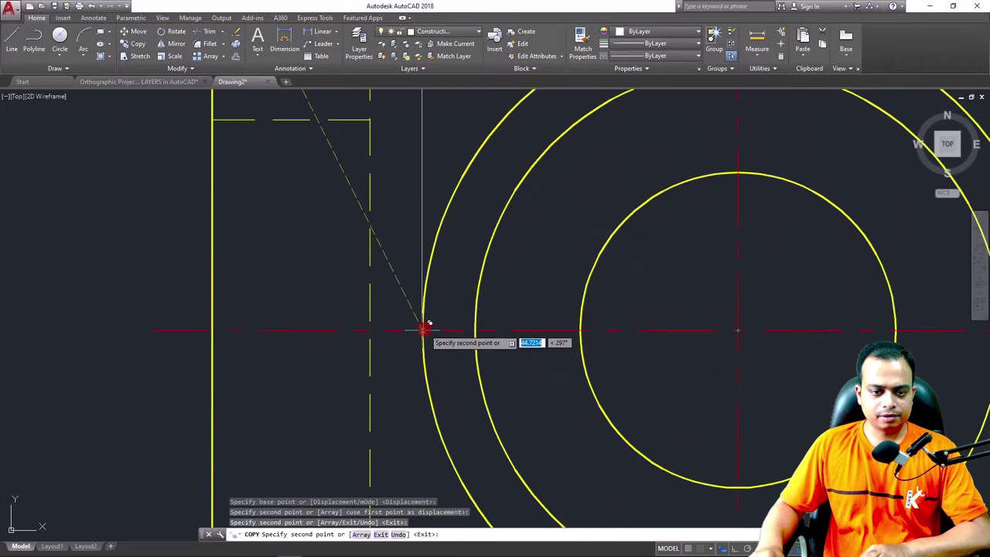
pyautogui.click(423, 331)
pyautogui.click(475, 330)
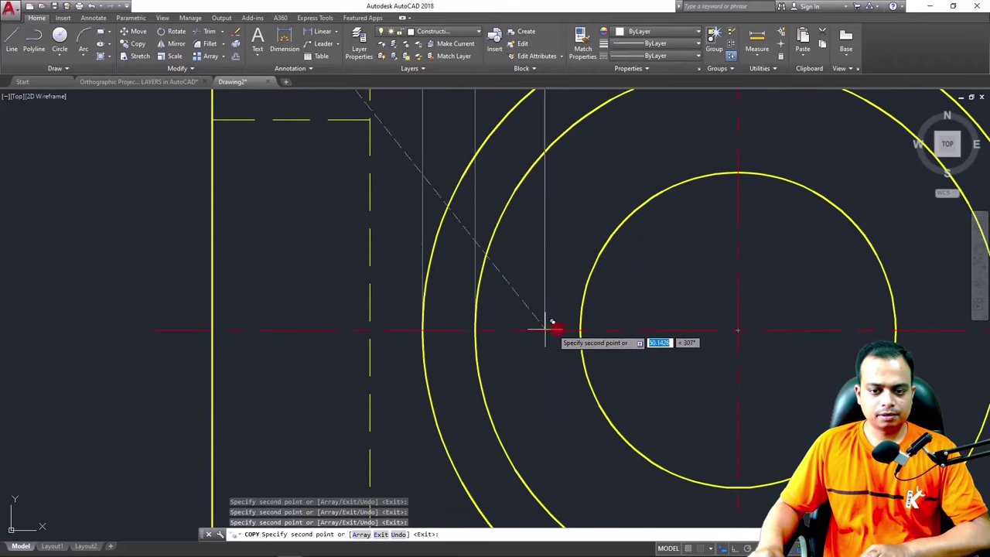
pyautogui.click(581, 330)
pyautogui.moveTo(739, 331); pyautogui.dragTo(402, 312, button='middle')
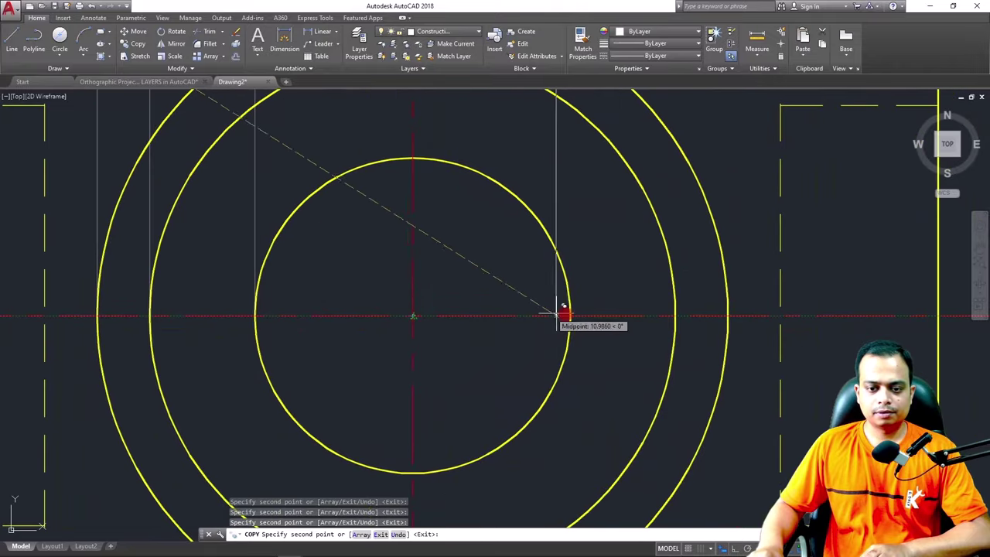
pyautogui.click(573, 315)
pyautogui.click(677, 313)
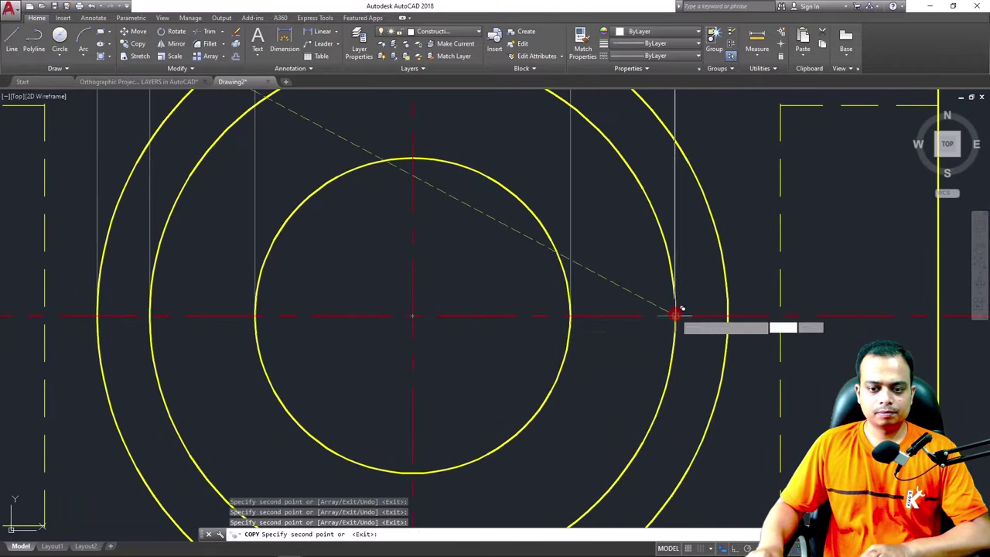
pyautogui.scroll(-3, 736, 308)
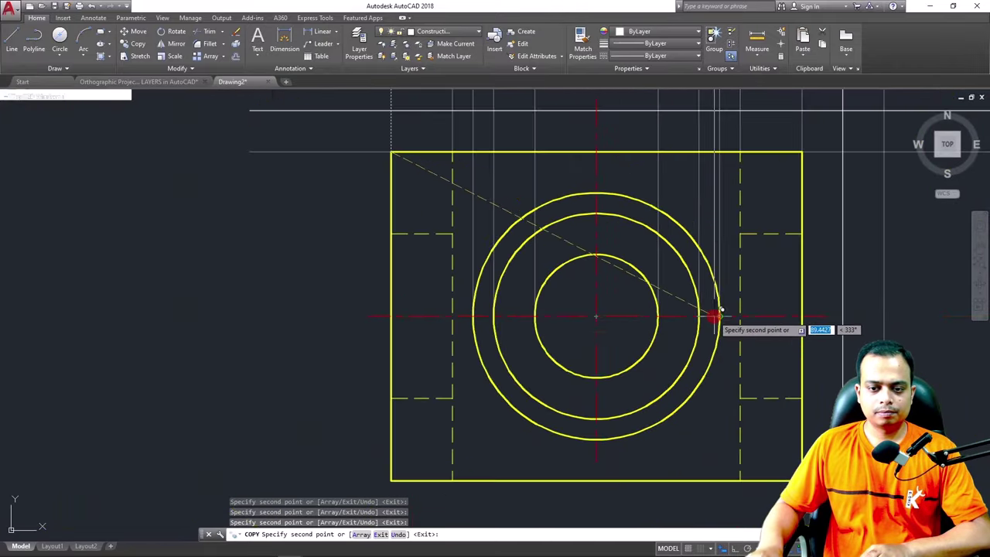
pyautogui.press('Escape')
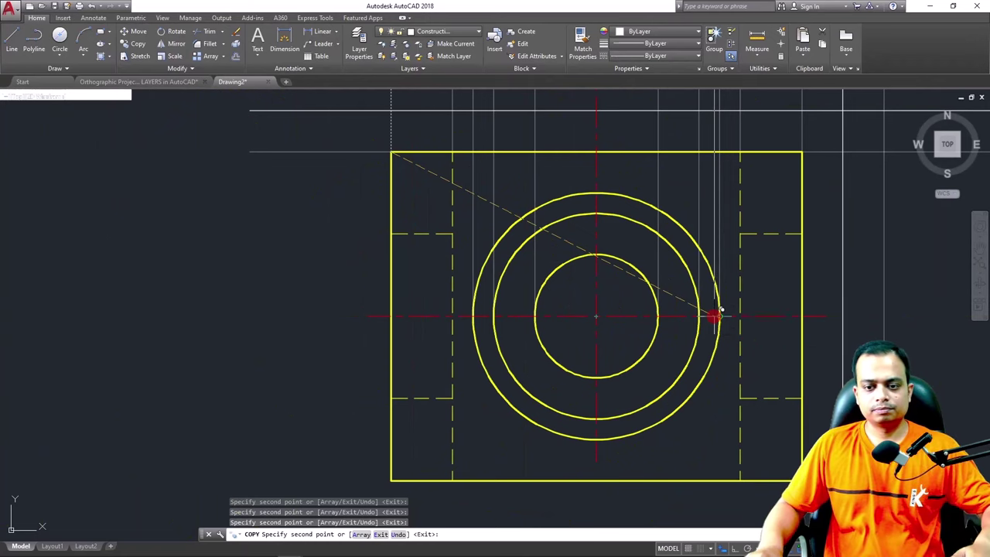
pyautogui.scroll(-2, 713, 316)
pyautogui.moveTo(727, 263); pyautogui.dragTo(546, 358, button='middle')
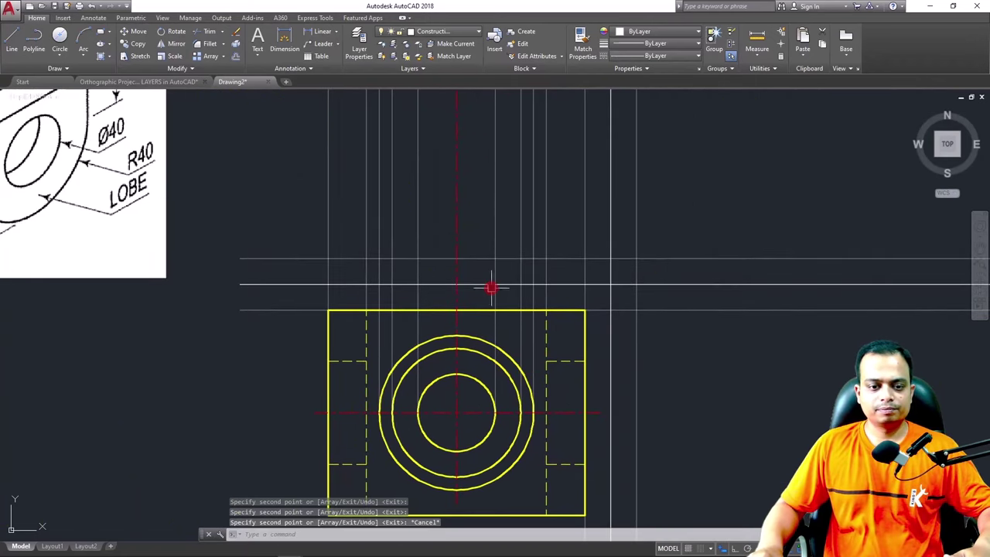
pyautogui.moveTo(372, 281); pyautogui.dragTo(387, 355, button='middle')
pyautogui.scroll(-2, 387, 355)
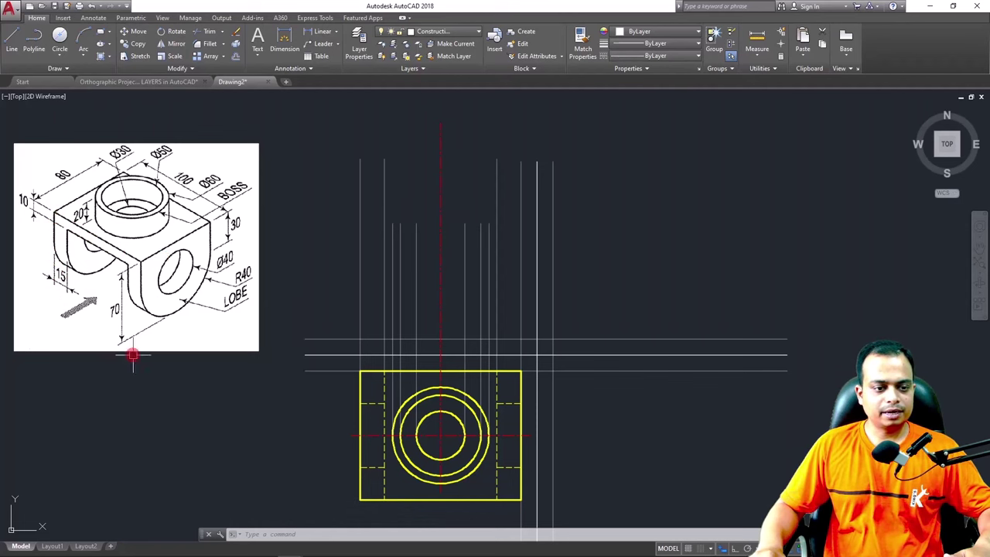
# Make Outline the current layer and start a line at the construction-line intersection
pyautogui.click(449, 31)
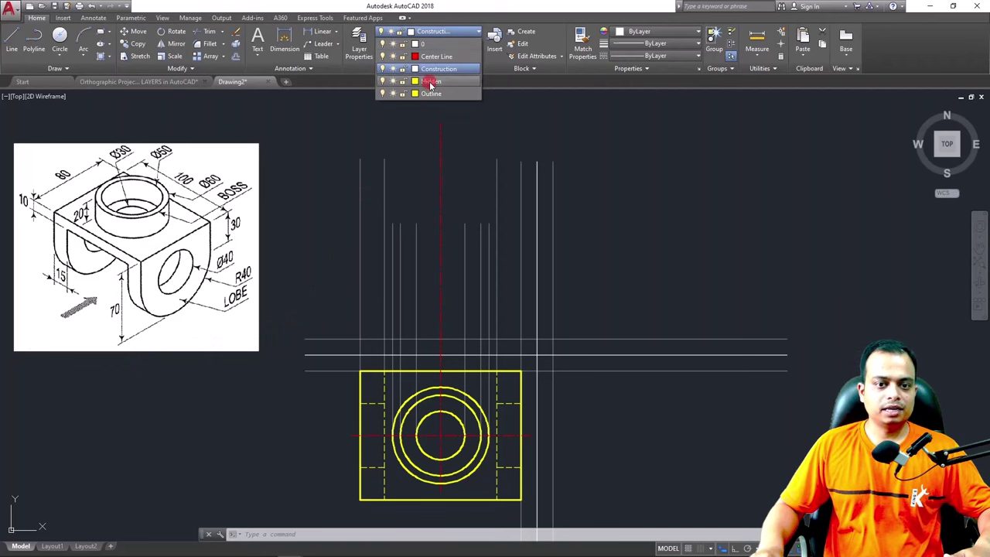
pyautogui.click(432, 93)
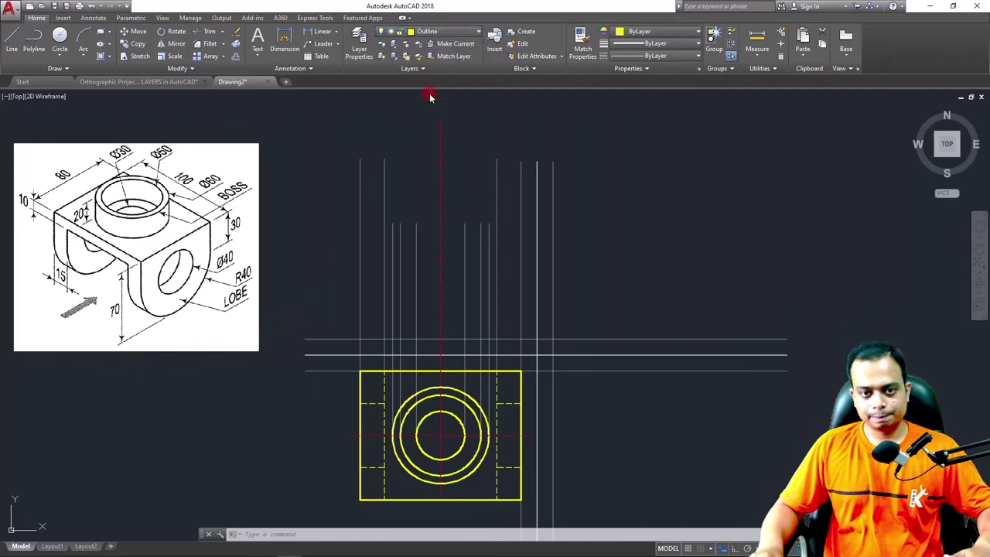
pyautogui.write('l')
pyautogui.press('Return')
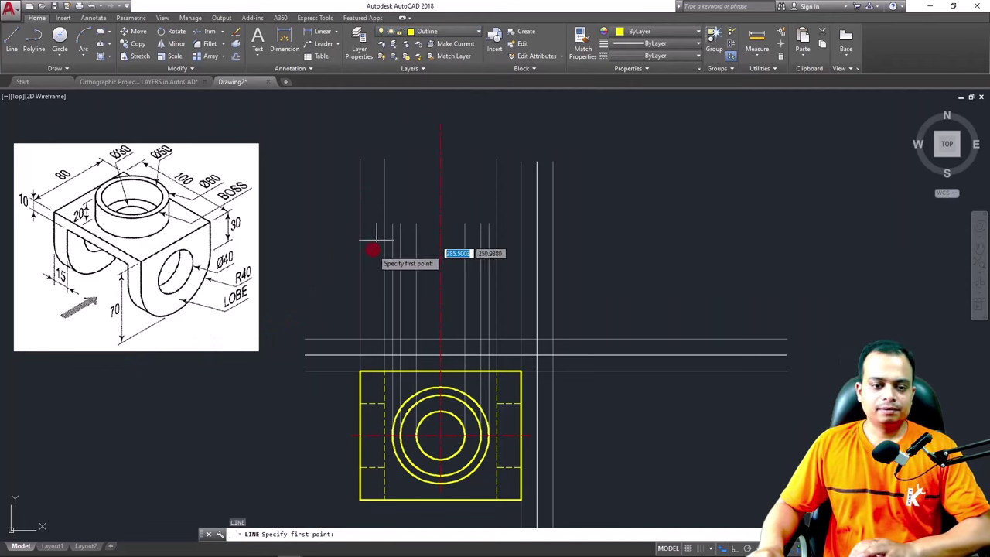
pyautogui.click(359, 338)
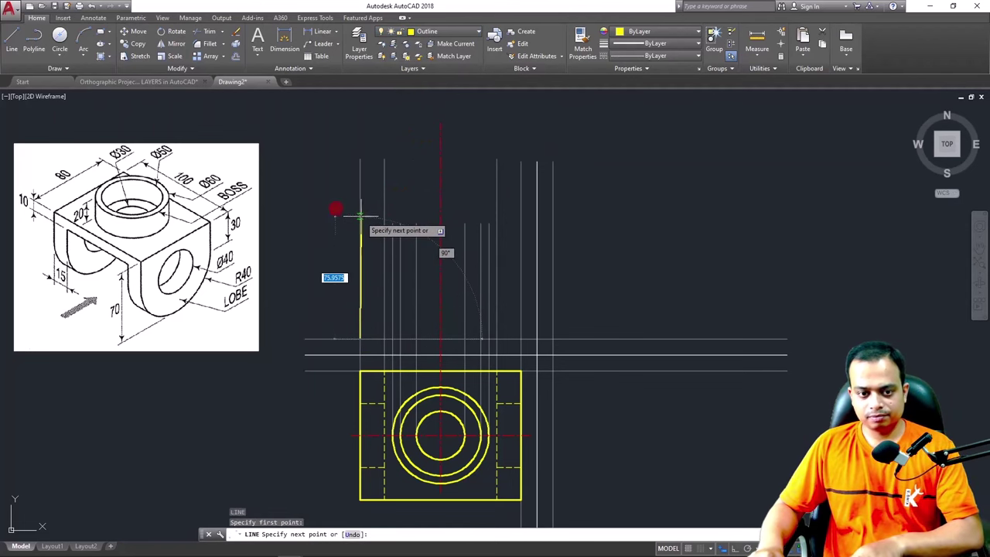
pyautogui.write('70')
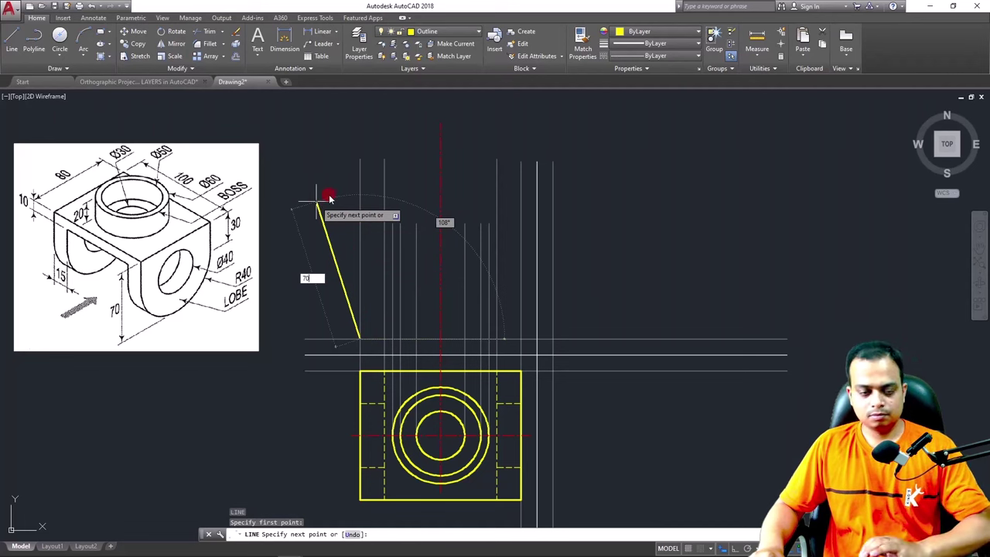
pyautogui.press('Escape')
# With Ortho on, draw the front view's 70-high left edge, top edge, right edge and a short base edge
pyautogui.press('F8')
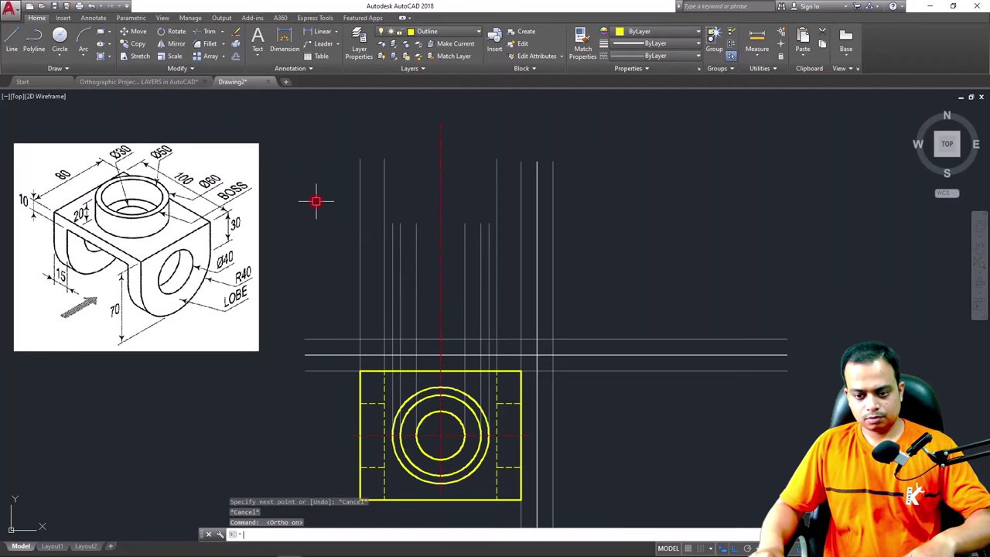
pyautogui.write('l')
pyautogui.press('Return')
pyautogui.click(360, 338)
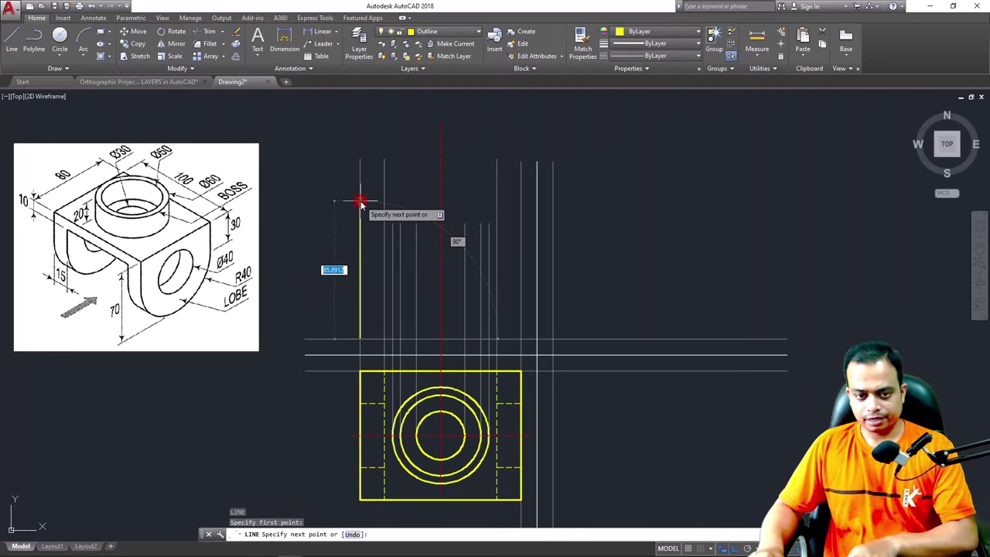
pyautogui.write('70')
pyautogui.press('Return')
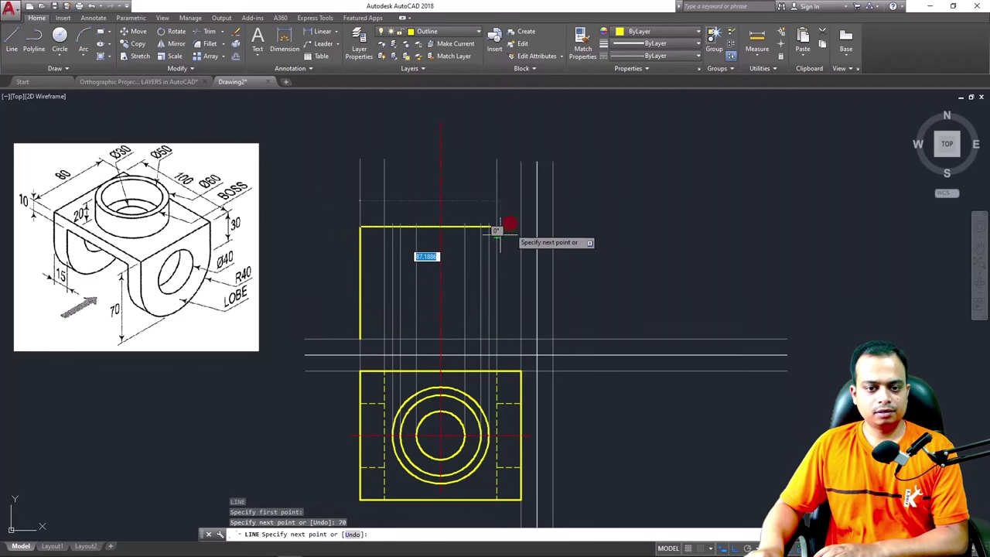
pyautogui.click(520, 226)
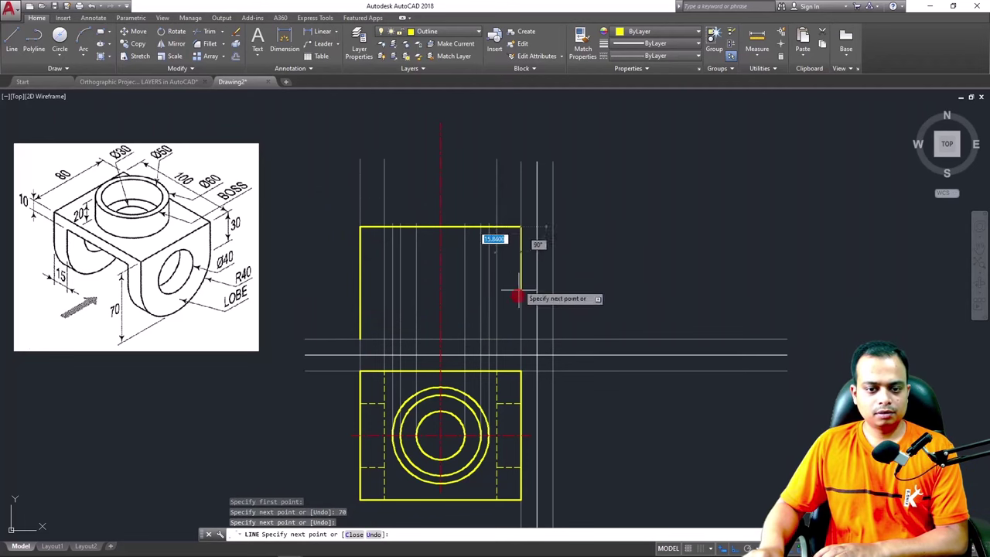
pyautogui.click(520, 338)
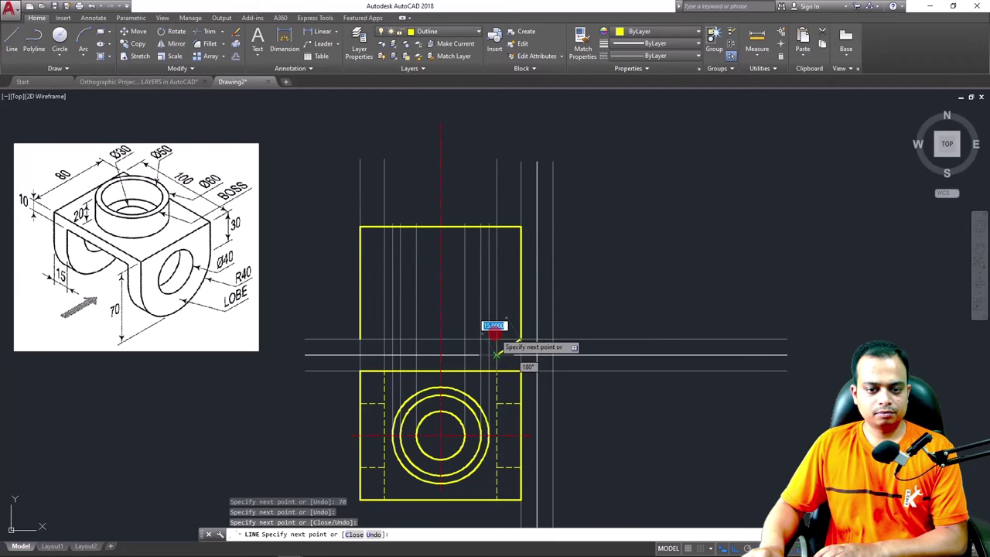
pyautogui.scroll(2, 494, 333)
pyautogui.moveTo(501, 329); pyautogui.dragTo(504, 270, button='middle')
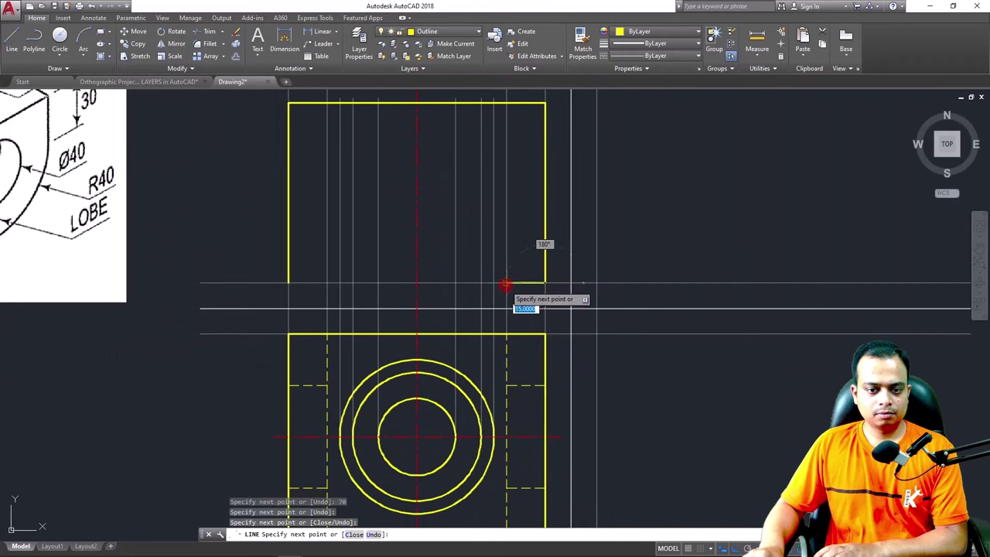
pyautogui.click(504, 283)
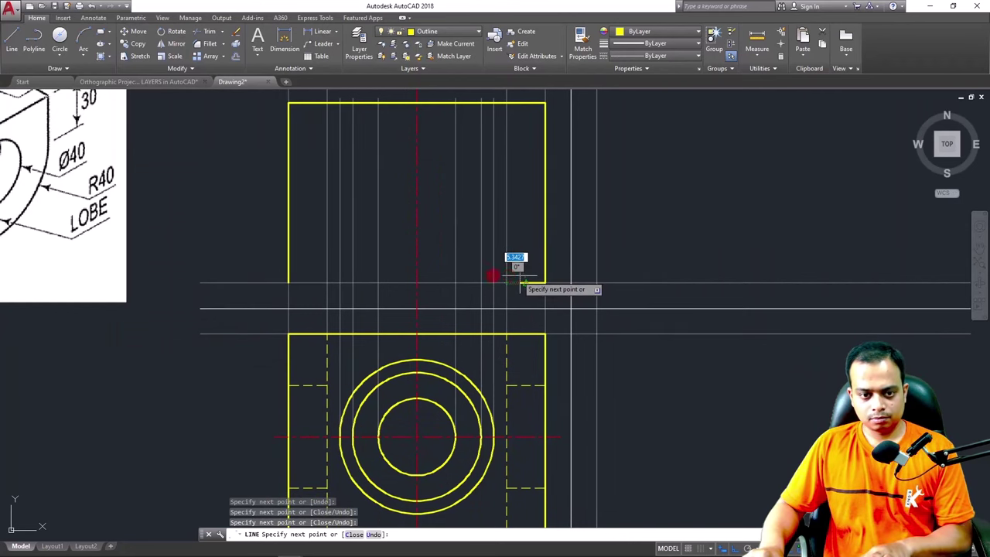
pyautogui.press('Return')
pyautogui.press('Return')
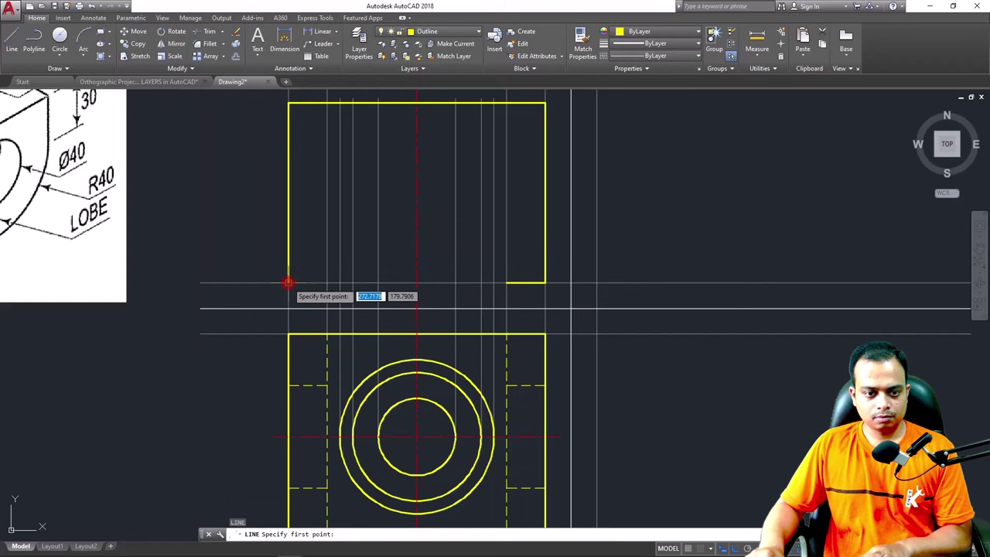
# Draw the 15-wide left lobe's inner edge and the right lobe's inner edge from the base to the top line
pyautogui.click(289, 283)
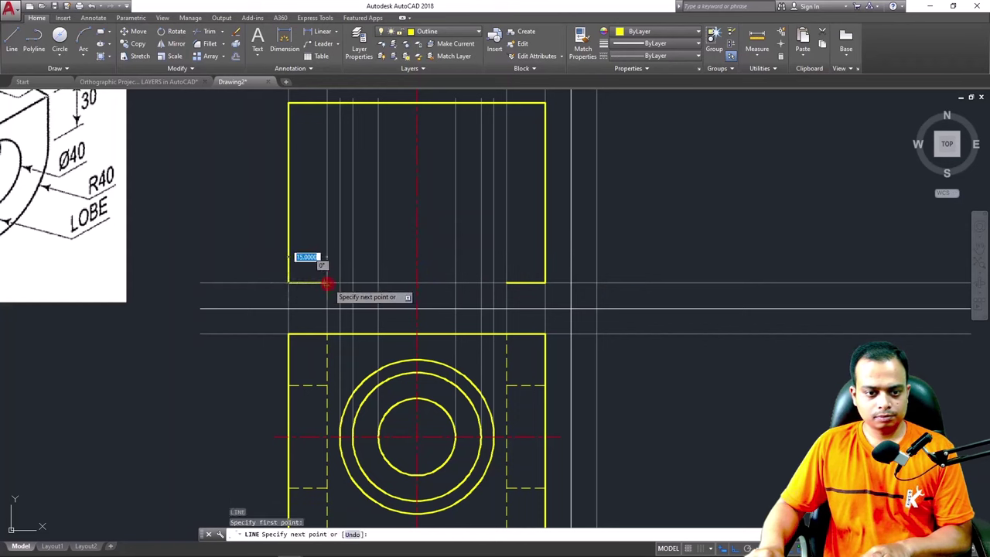
pyautogui.click(327, 283)
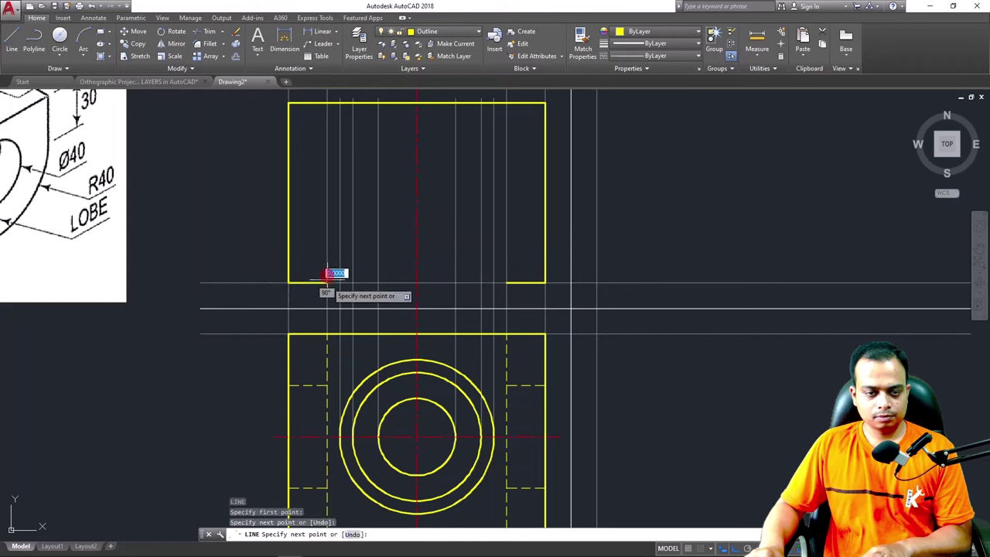
pyautogui.click(328, 103)
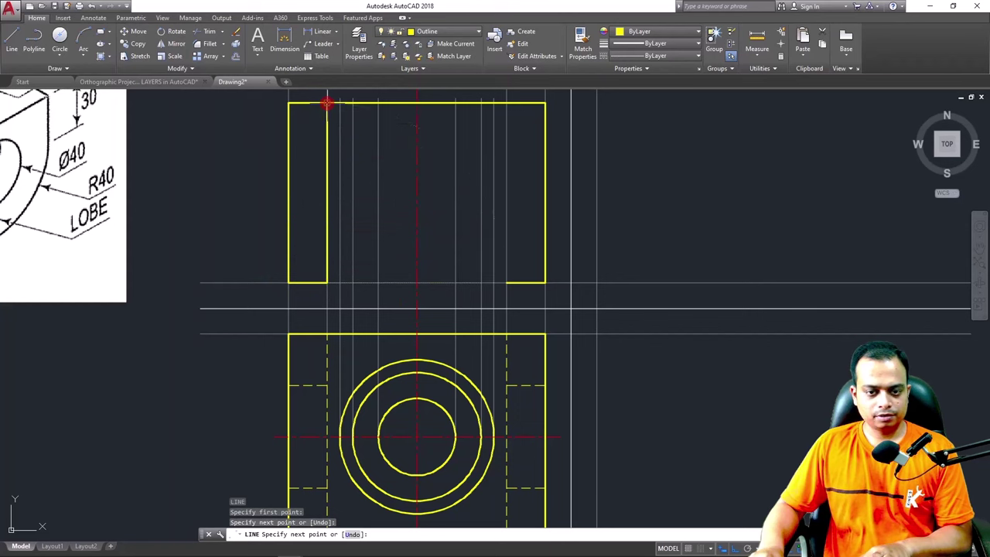
pyautogui.press('Return')
pyautogui.press('Return')
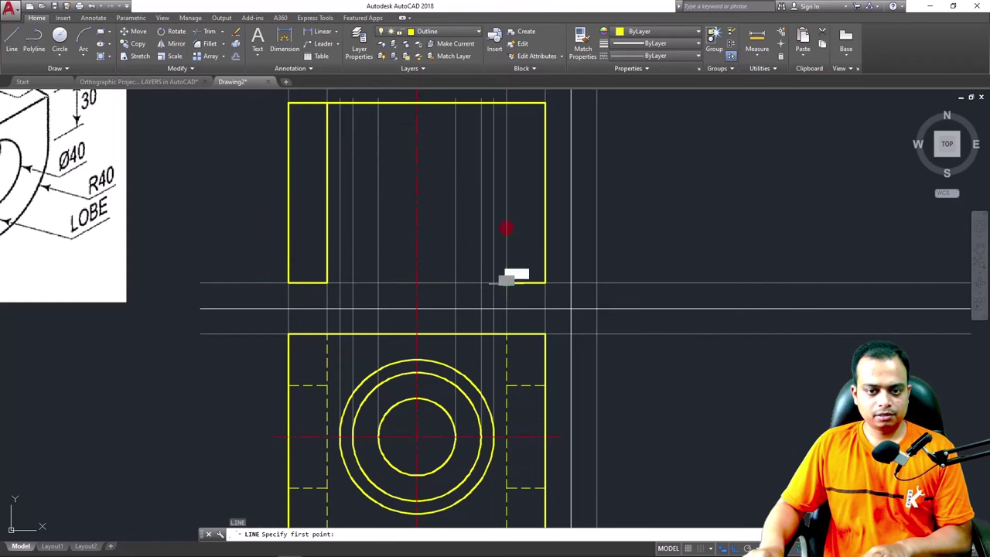
pyautogui.click(506, 282)
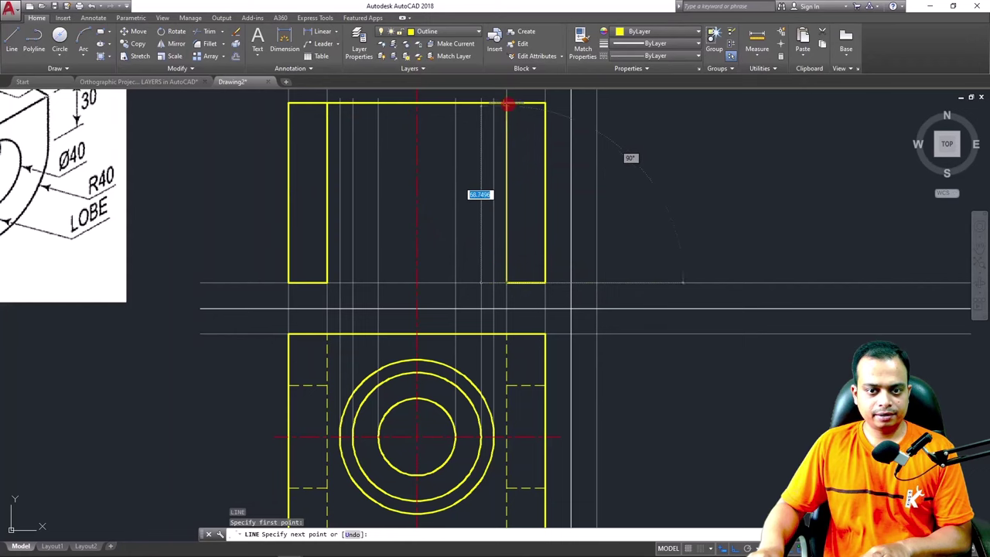
pyautogui.click(508, 103)
pyautogui.press('Return')
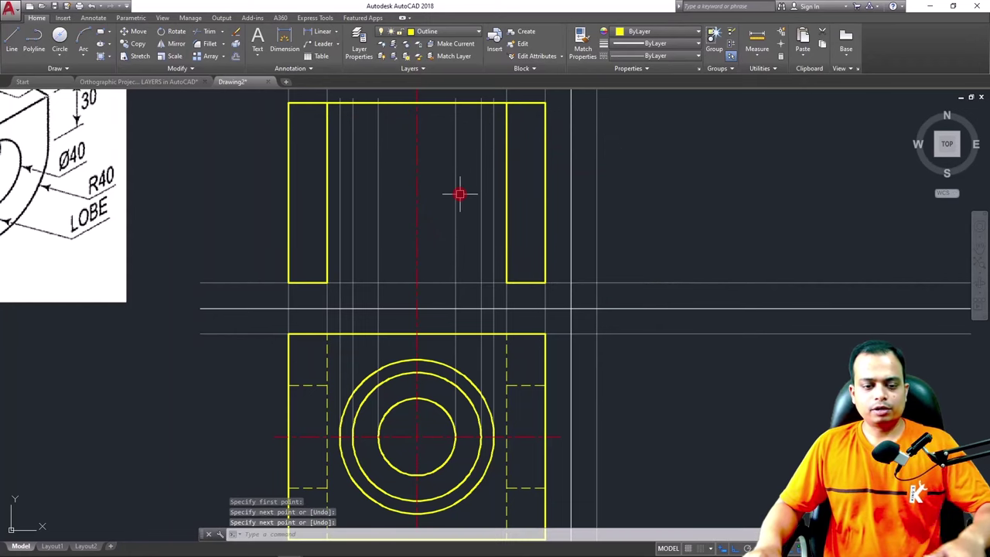
pyautogui.scroll(-2, 459, 194)
pyautogui.moveTo(304, 192); pyautogui.dragTo(347, 230, button='middle')
pyautogui.scroll(4, 225, 187)
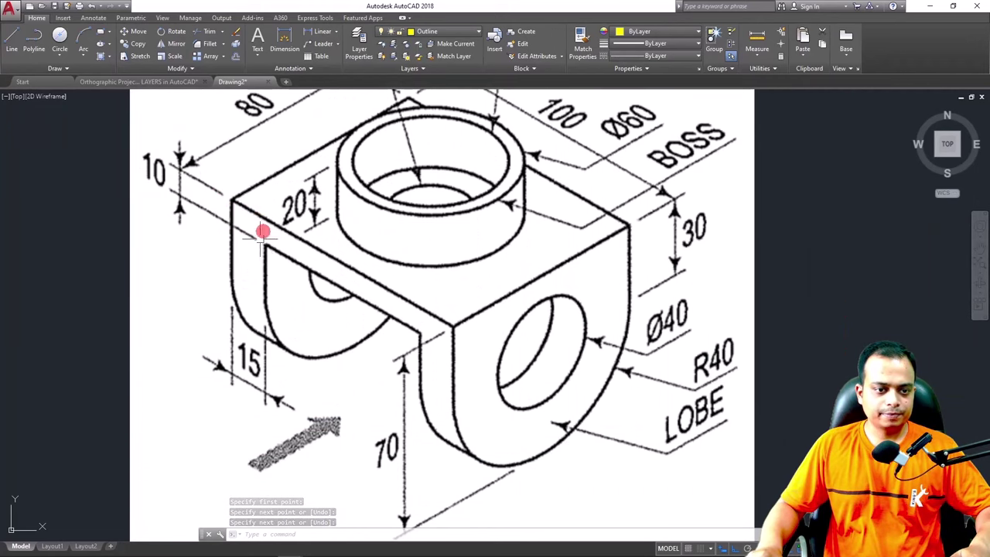
# Offset the front view's top edge 10 downward to form the top plate's inner edge
pyautogui.scroll(-2, 375, 256)
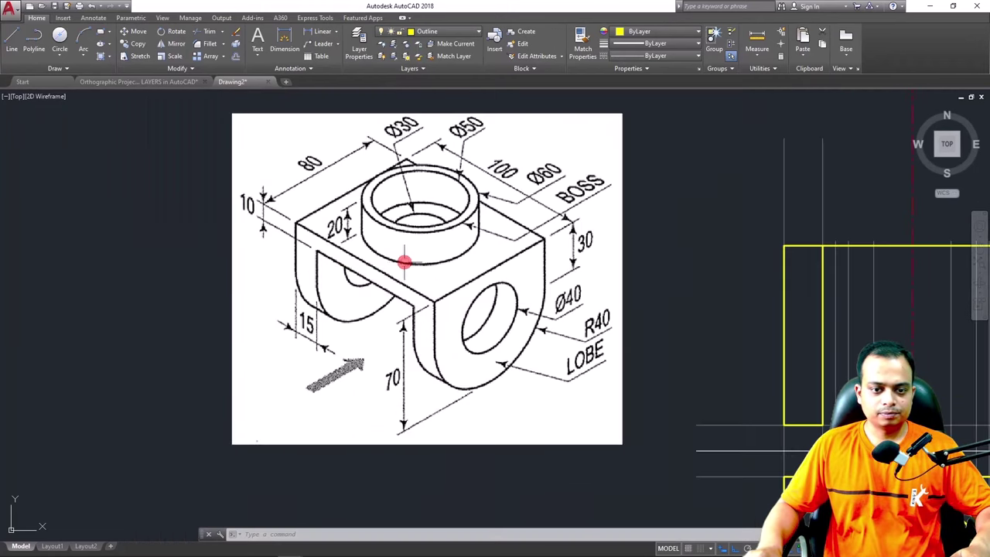
pyautogui.moveTo(405, 261); pyautogui.dragTo(173, 256, button='middle')
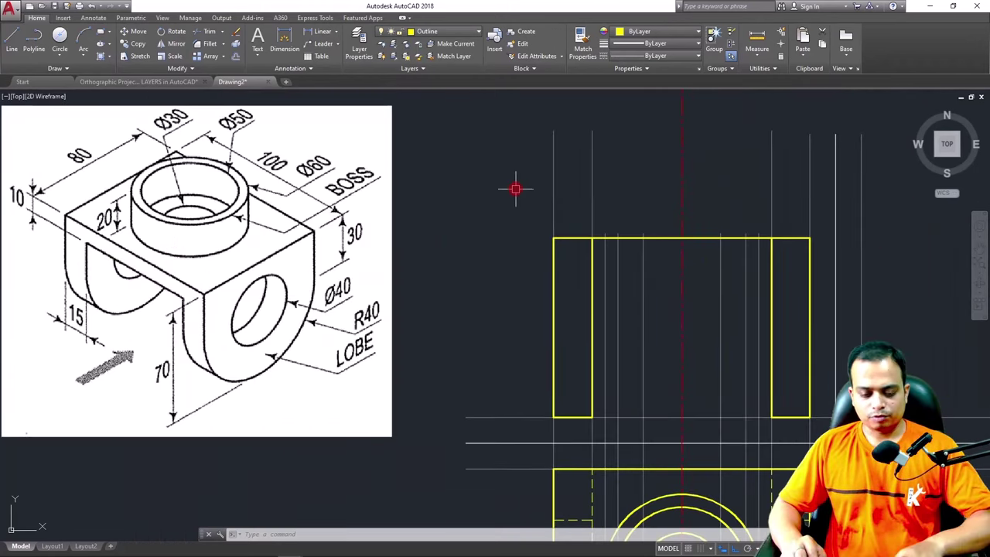
pyautogui.write('o')
pyautogui.press('Return')
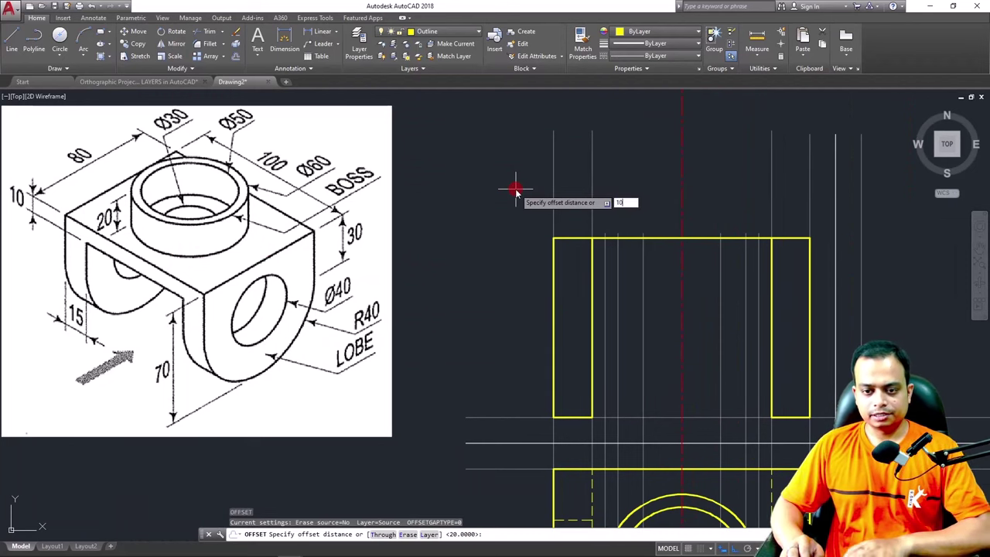
pyautogui.write('10')
pyautogui.press('Return')
pyautogui.click(701, 238)
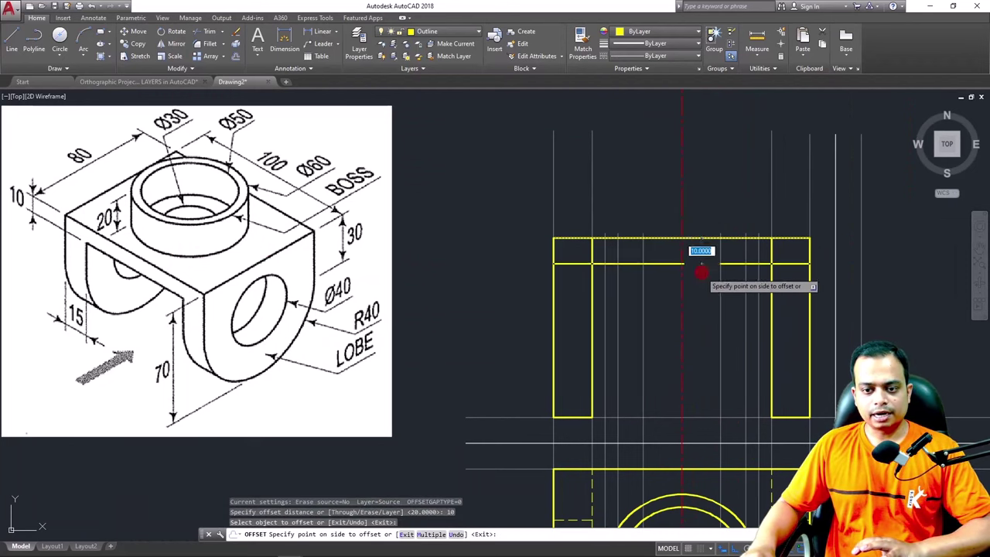
pyautogui.click(702, 272)
pyautogui.press('Escape')
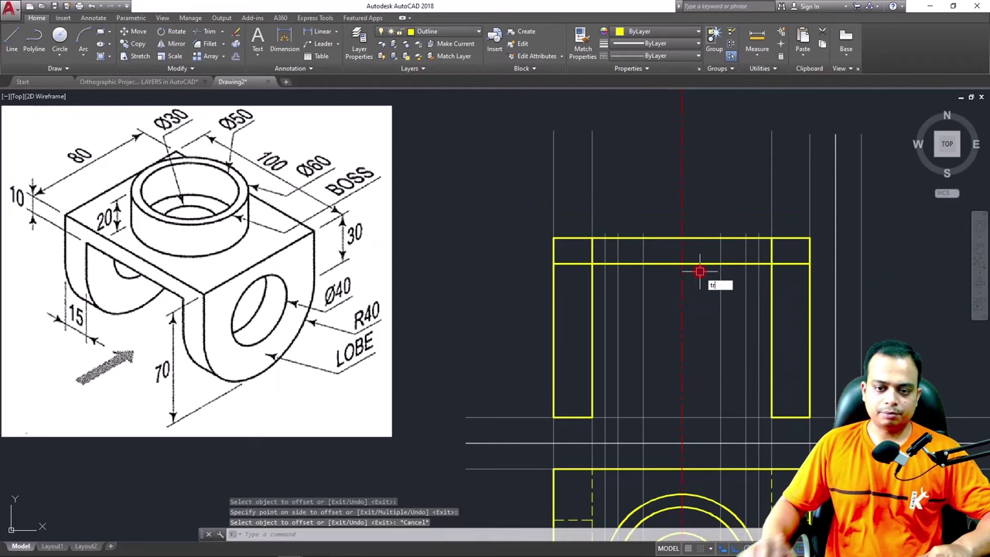
# Trim the line stub and both lobe edges above the new inner top edge
pyautogui.write('tr')
pyautogui.press('Return')
pyautogui.press('Return')
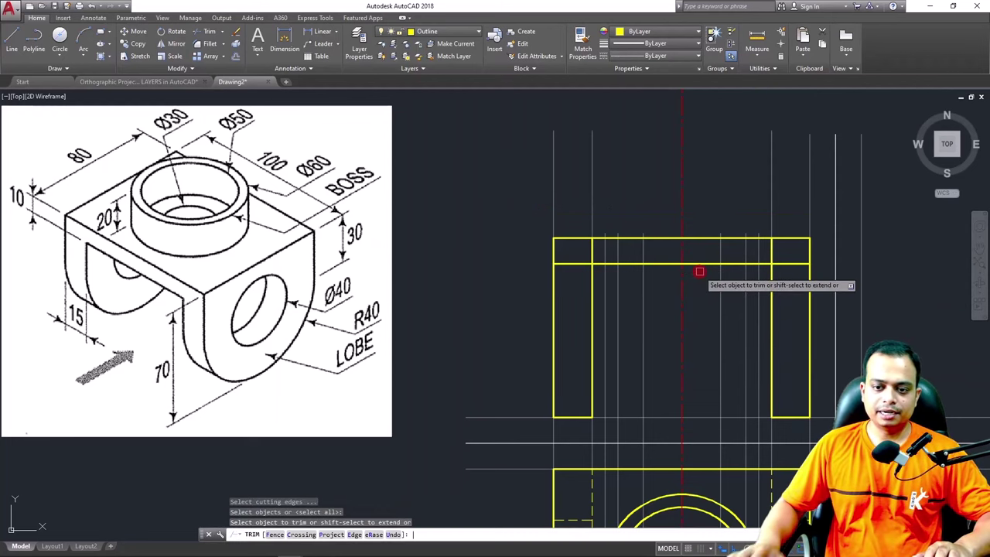
pyautogui.click(581, 263)
pyautogui.click(591, 254)
pyautogui.click(771, 252)
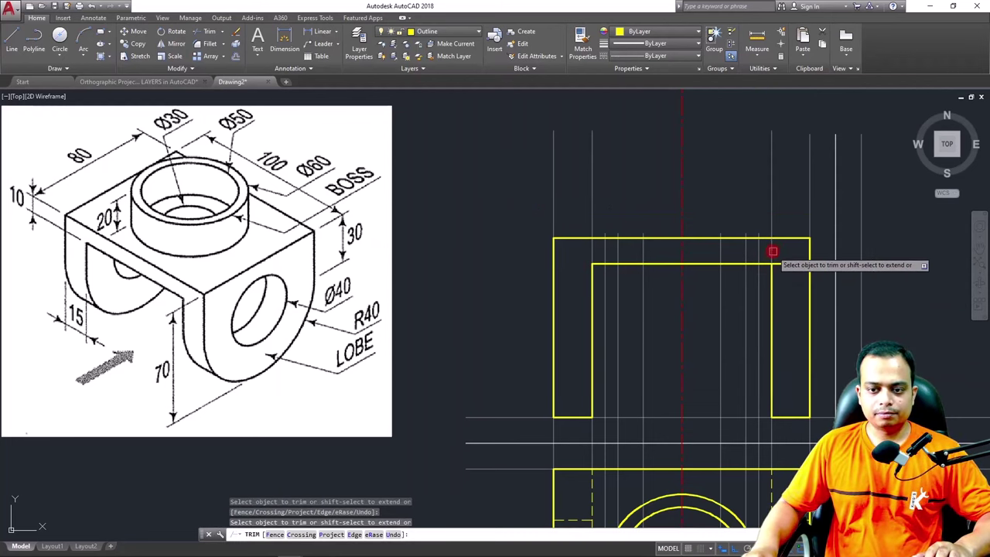
pyautogui.press('Escape')
pyautogui.scroll(-2, 793, 303)
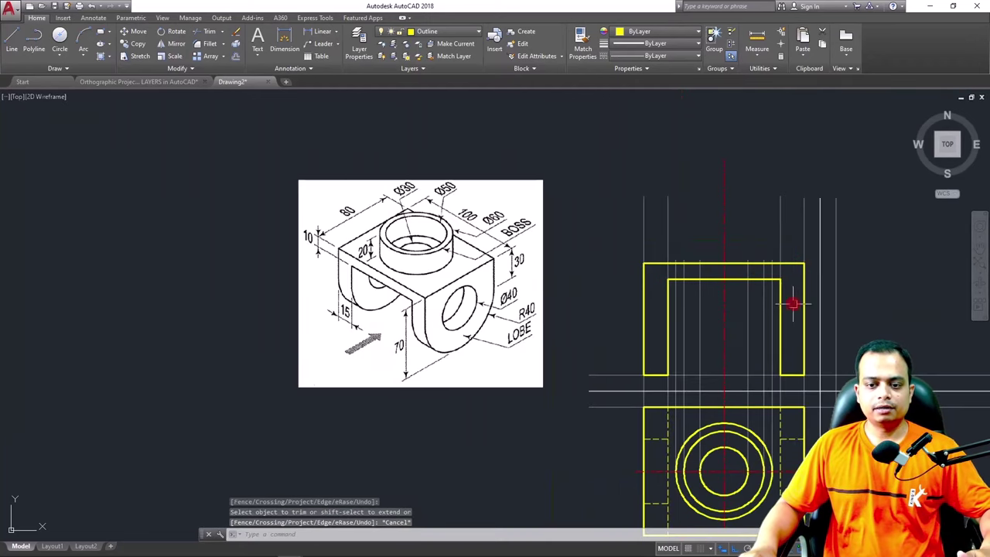
pyautogui.moveTo(792, 304); pyautogui.dragTo(661, 265, button='middle')
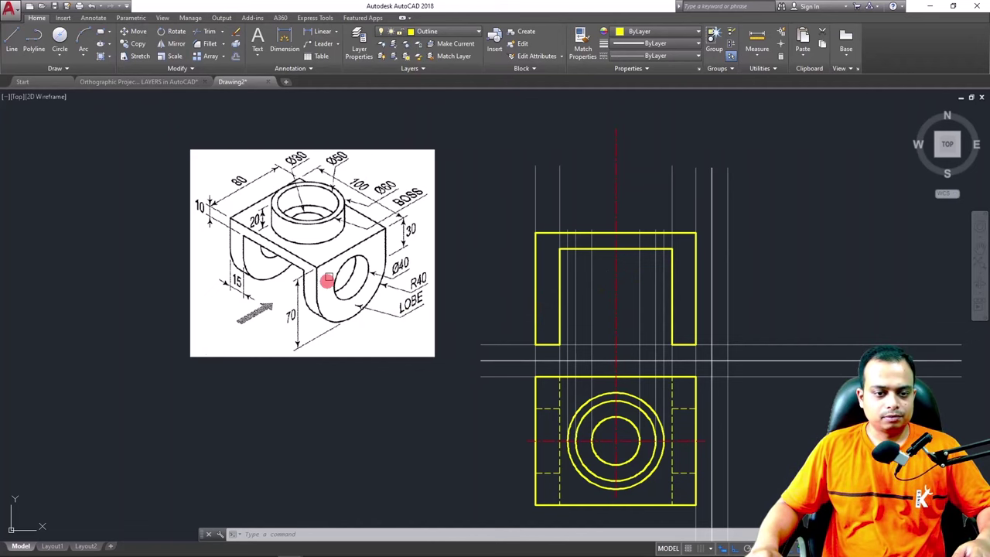
pyautogui.scroll(2, 337, 293)
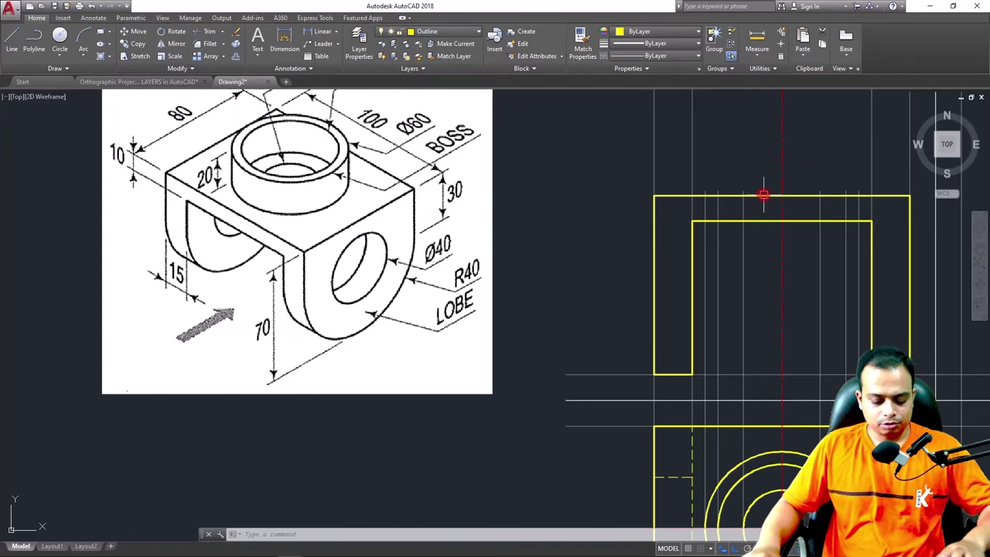
# Offset the front view's top outer edge 30 downward
pyautogui.write('o')
pyautogui.press('Return')
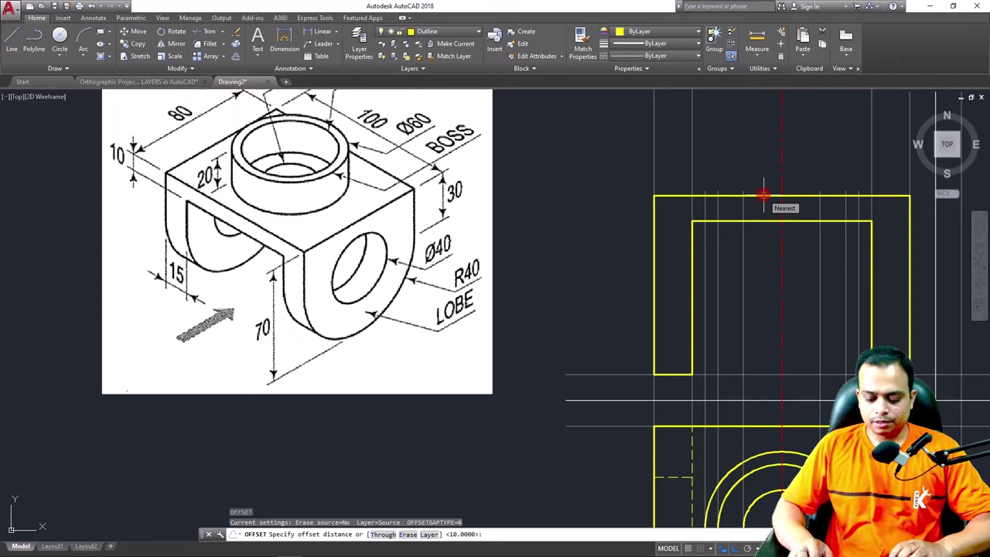
pyautogui.press('Escape')
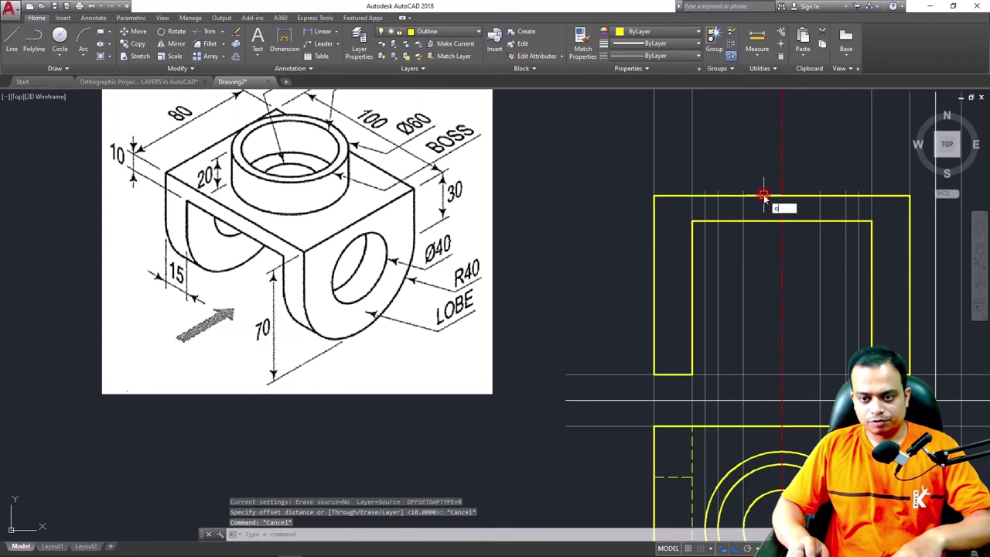
pyautogui.write('o')
pyautogui.press('Return')
pyautogui.write('30')
pyautogui.press('Return')
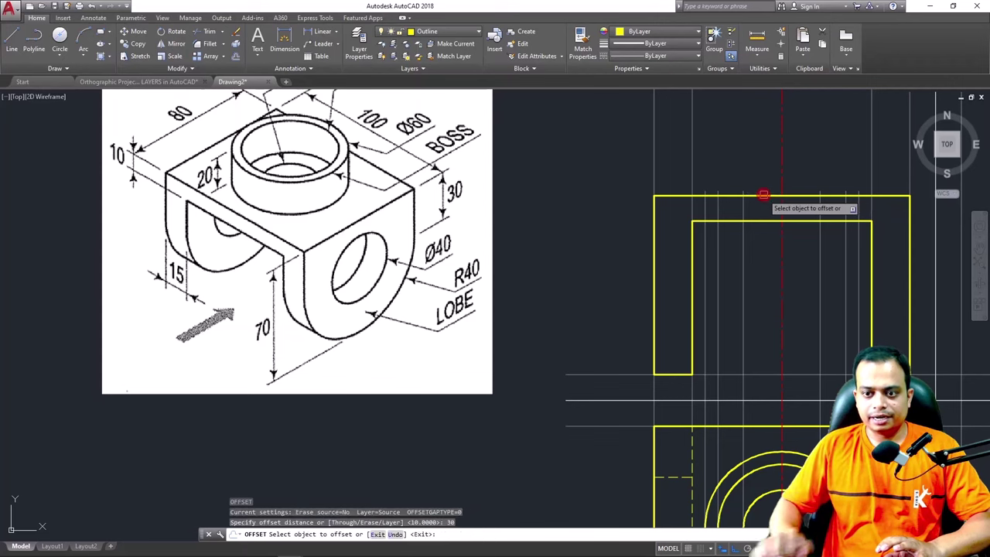
pyautogui.click(763, 196)
pyautogui.click(764, 280)
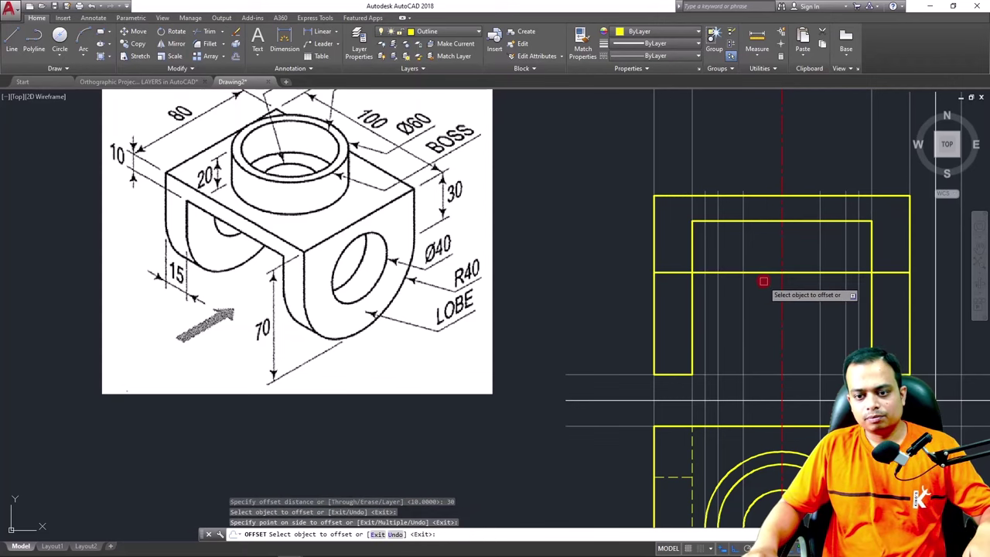
pyautogui.press('Escape')
# Match the vertical center line's properties onto the new horizontal line
pyautogui.click(782, 254)
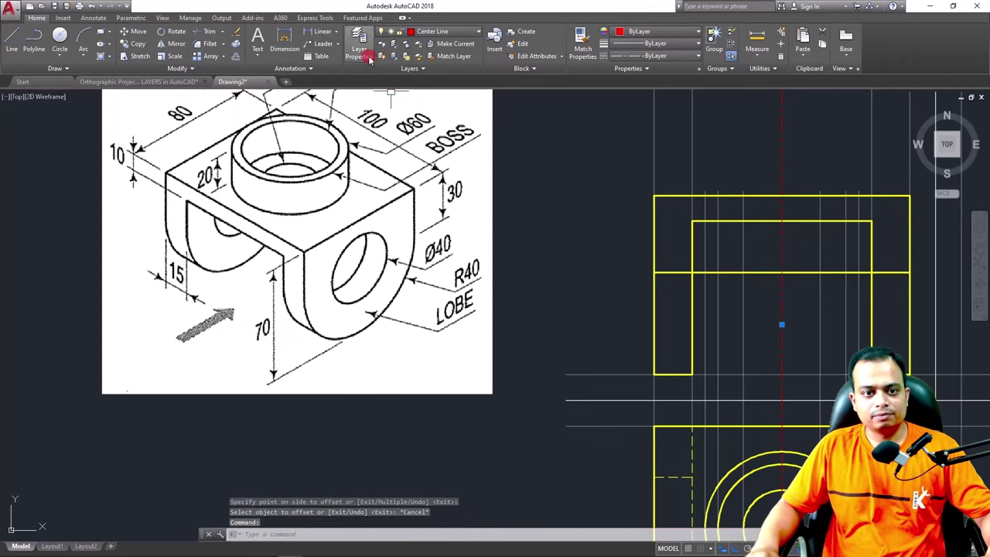
pyautogui.click(583, 42)
pyautogui.click(757, 270)
pyautogui.press('Escape')
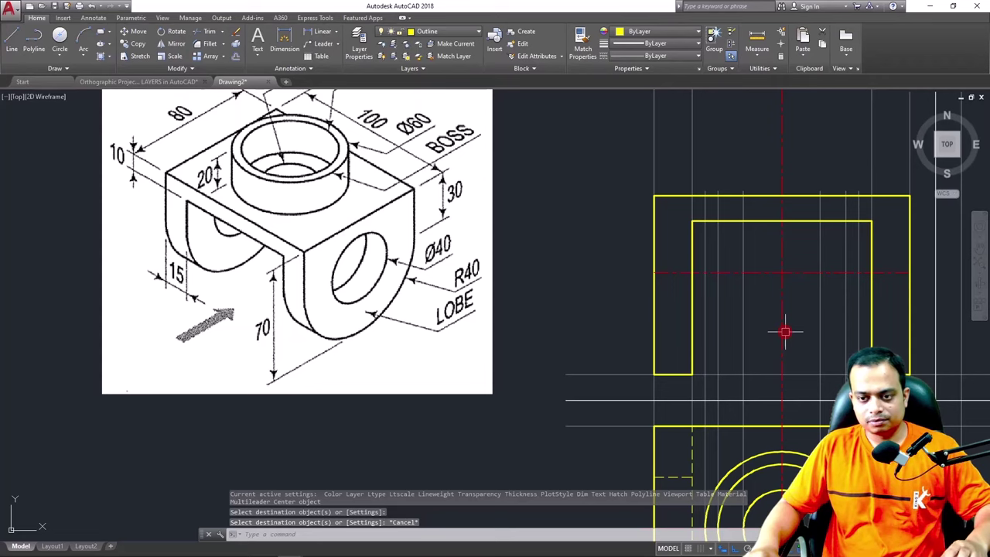
pyautogui.scroll(-2, 784, 332)
pyautogui.moveTo(785, 332); pyautogui.dragTo(682, 322, button='middle')
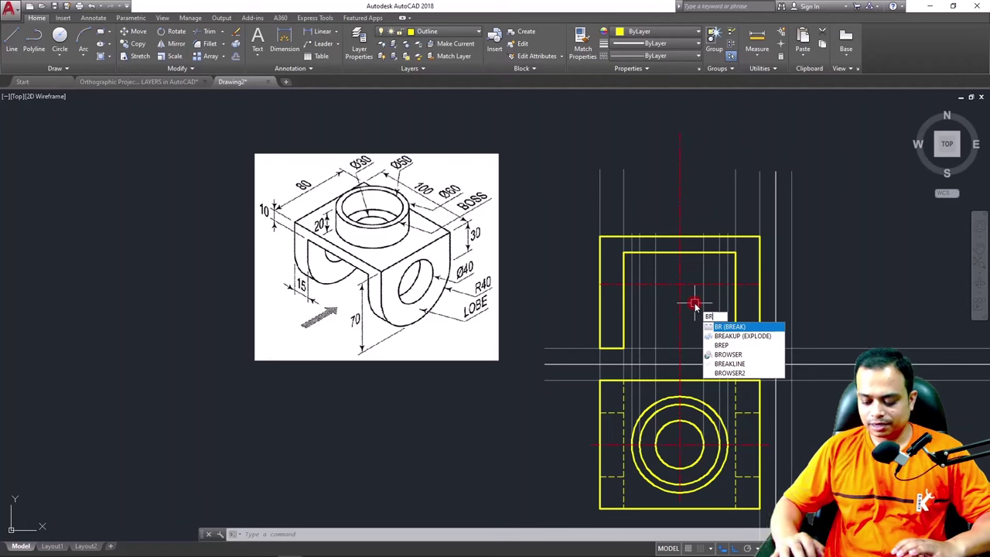
# Break the horizontal centre line so separate pieces remain over each lobe
pyautogui.press('Return')
pyautogui.scroll(5, 677, 368)
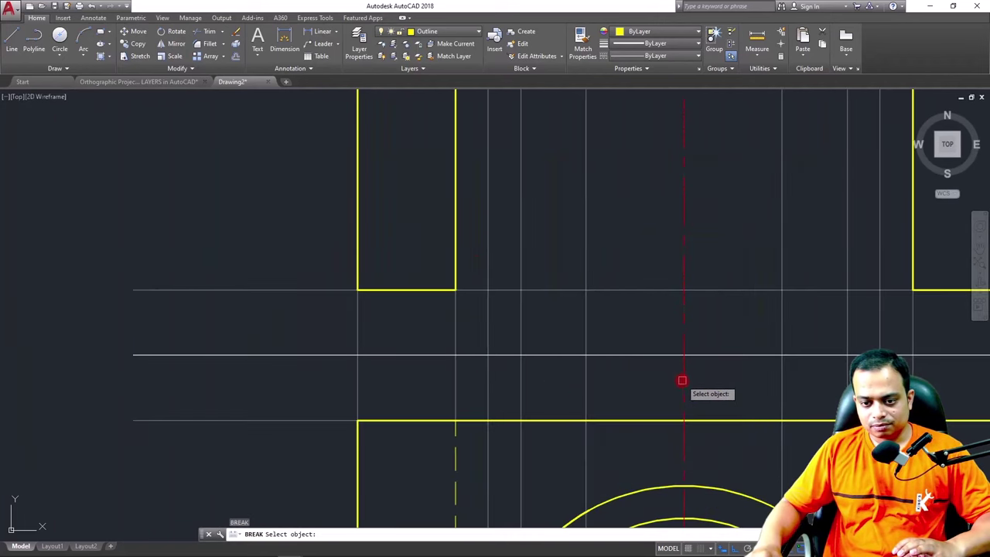
pyautogui.click(682, 391)
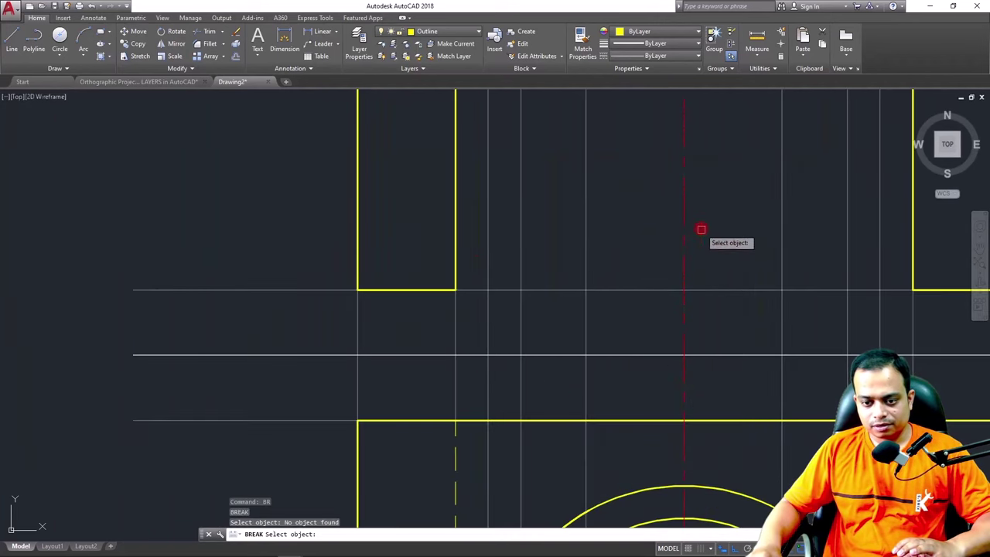
pyautogui.click(683, 383)
pyautogui.scroll(-2, 708, 255)
pyautogui.press('Escape')
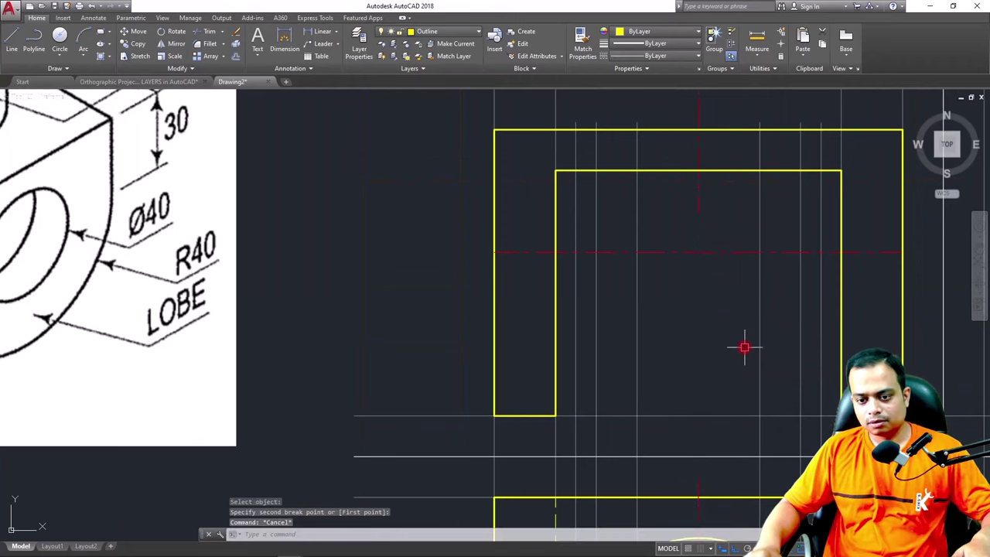
pyautogui.scroll(-2, 744, 347)
pyautogui.press('Return')
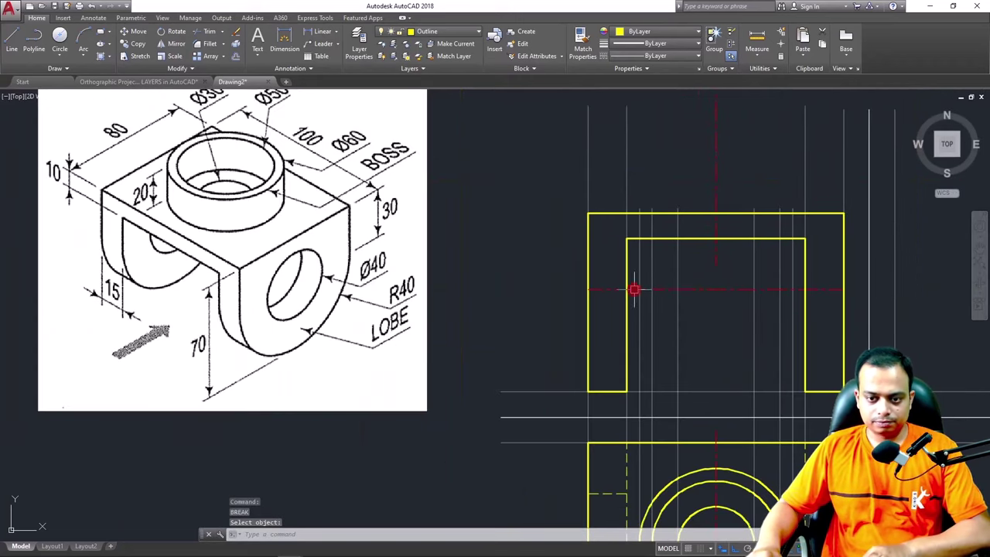
pyautogui.click(773, 289)
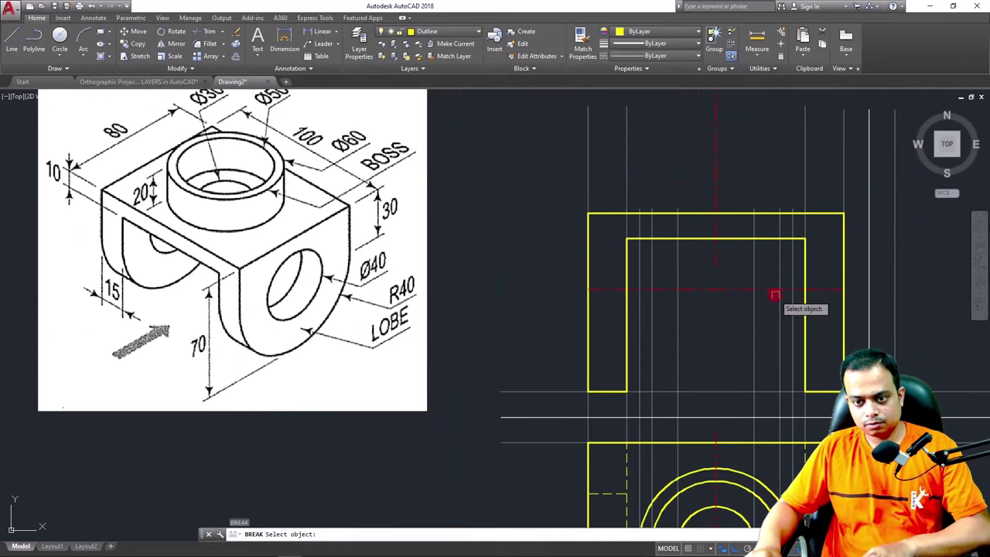
pyautogui.click(646, 290)
pyautogui.press('Escape')
pyautogui.press('Escape')
# Try grip-lengthening the left and right centre line pieces, cancelling each edit
pyautogui.click(591, 290)
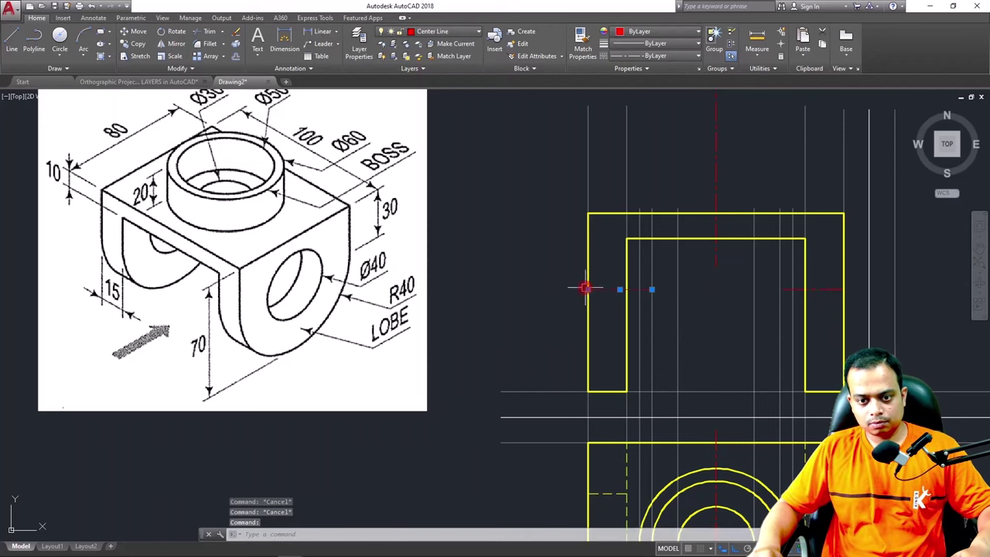
pyautogui.click(630, 318)
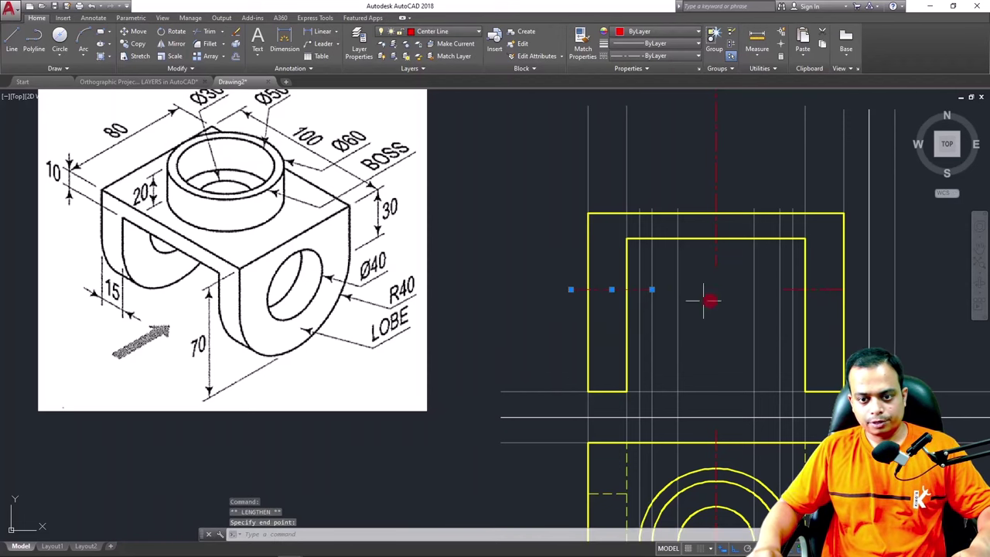
pyautogui.press('Escape')
pyautogui.press('Escape')
pyautogui.click(830, 290)
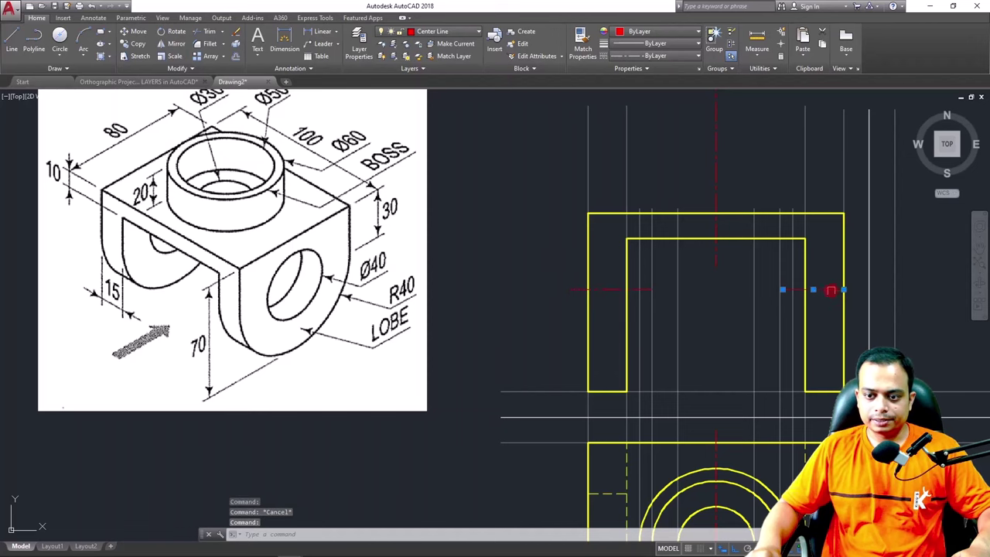
pyautogui.moveTo(847, 287)
pyautogui.click(879, 318)
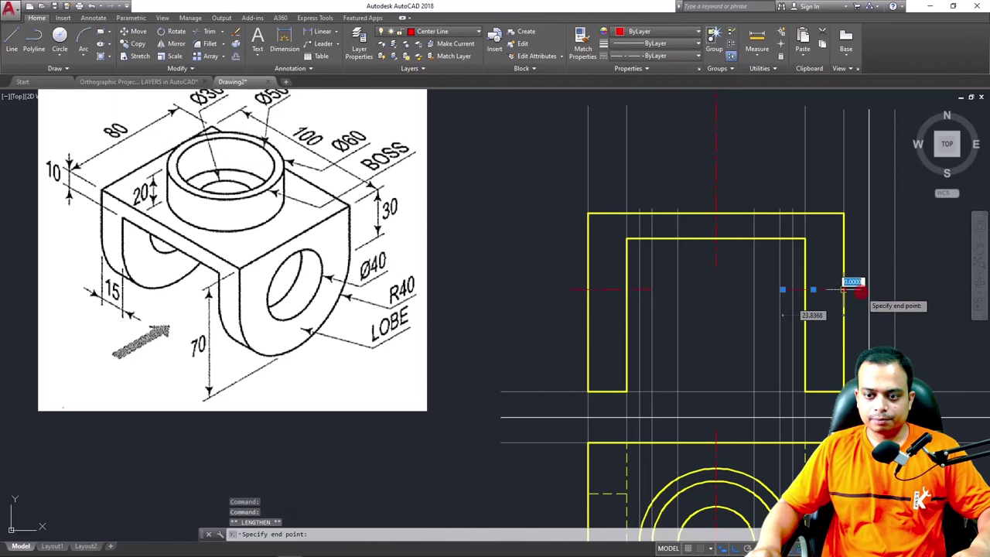
pyautogui.scroll(2, 860, 292)
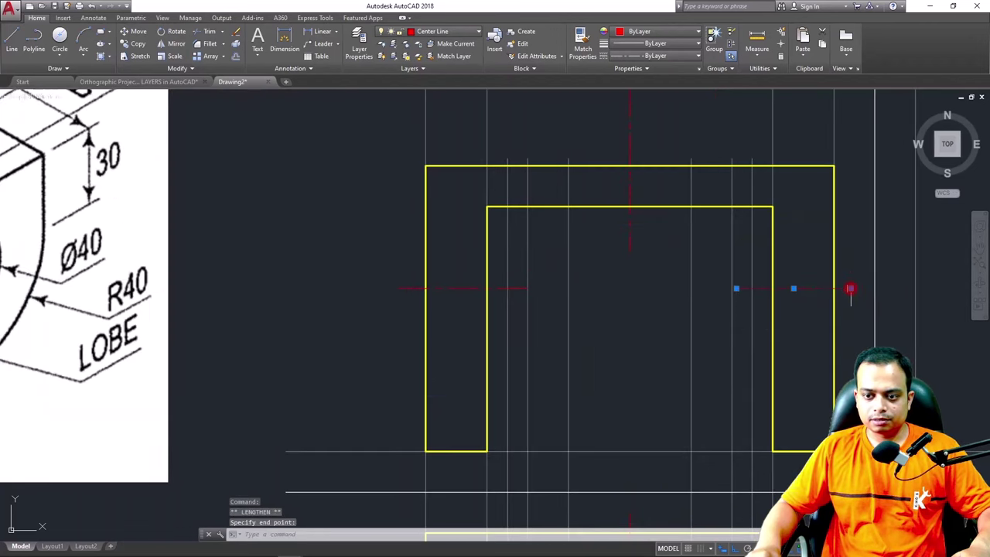
pyautogui.press('Escape')
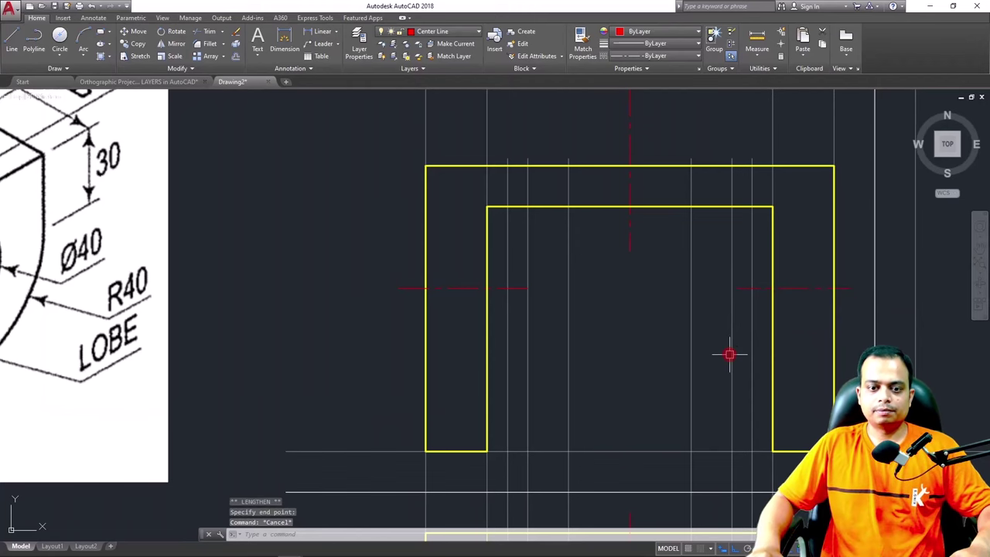
pyautogui.scroll(-2, 616, 349)
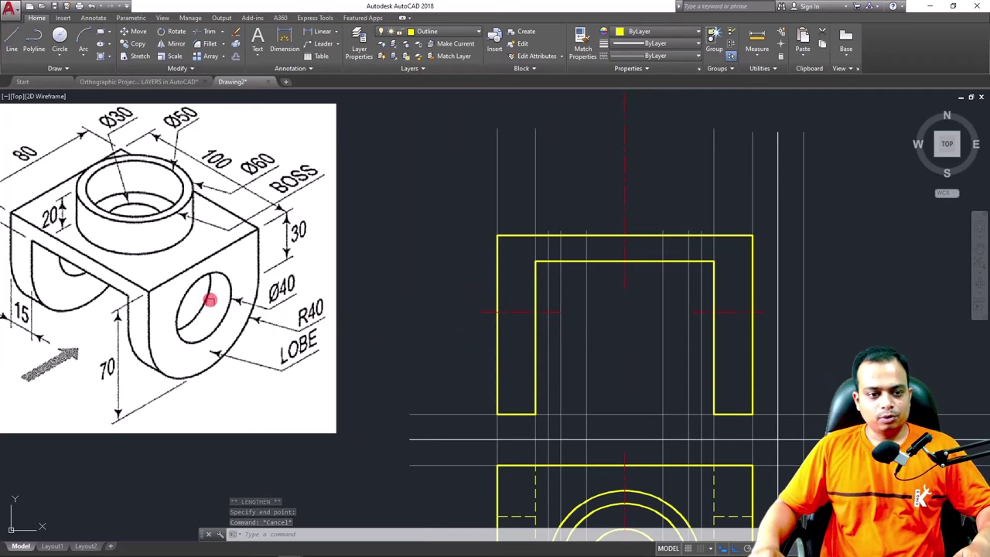
pyautogui.moveTo(210, 300)
pyautogui.mouseDown(button='middle')
pyautogui.moveTo(212, 289)
pyautogui.moveTo(226, 294)
pyautogui.mouseUp(button='middle')
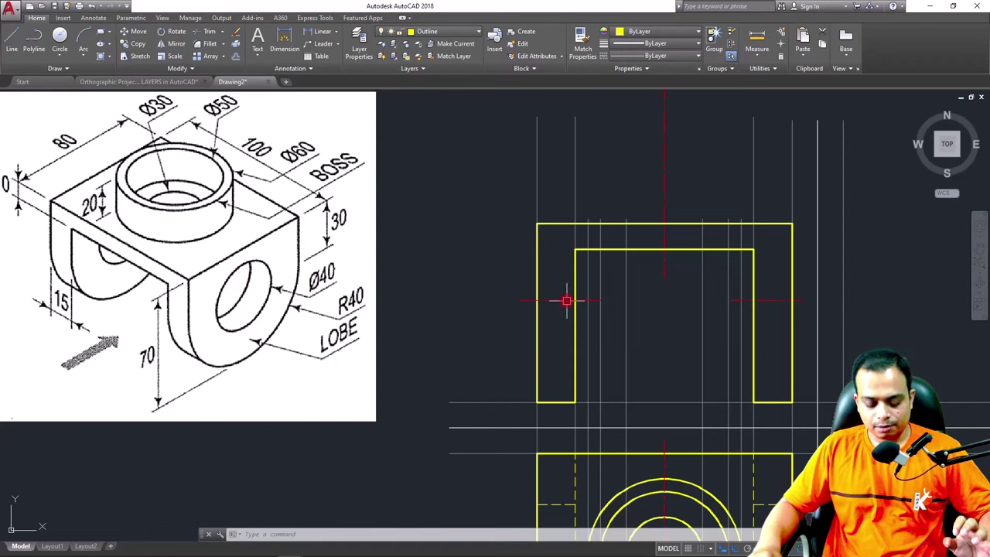
# Offset the left centre line piece 20 above and below and the right piece 20, then pick a hidden line as property source
pyautogui.write('o')
pyautogui.press('Return')
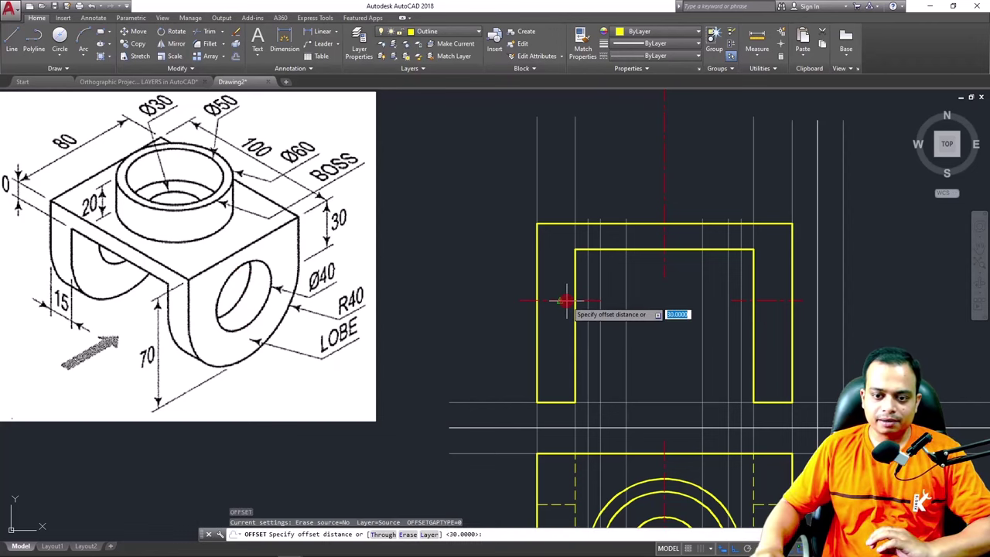
pyautogui.write('20')
pyautogui.press('Return')
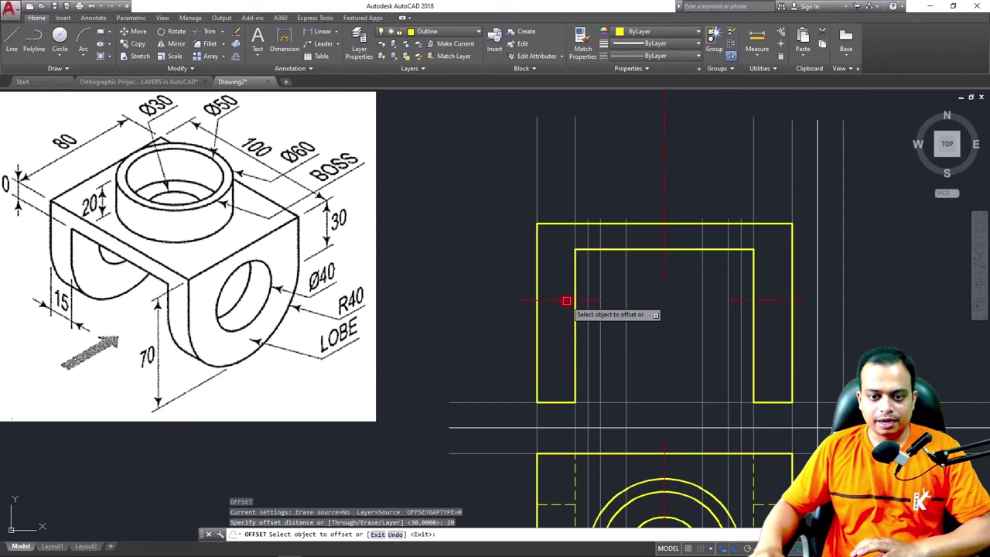
pyautogui.click(566, 301)
pyautogui.click(548, 257)
pyautogui.click(550, 301)
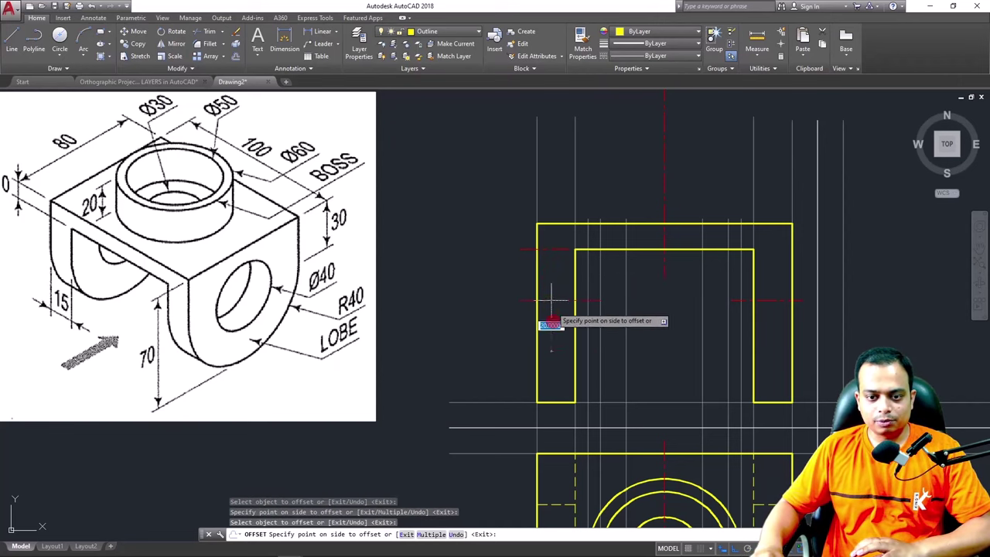
pyautogui.click(569, 344)
pyautogui.click(777, 301)
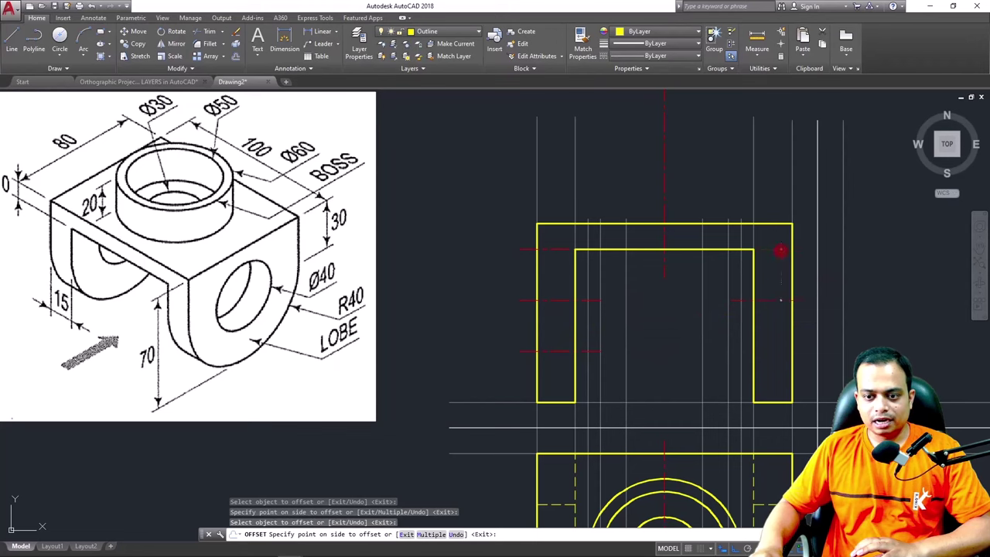
pyautogui.click(780, 250)
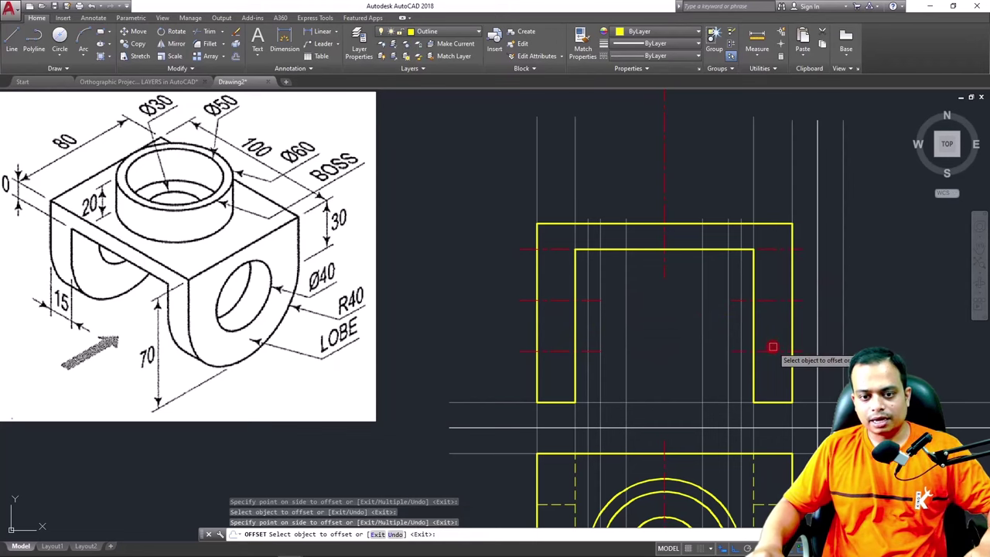
pyautogui.press('Escape')
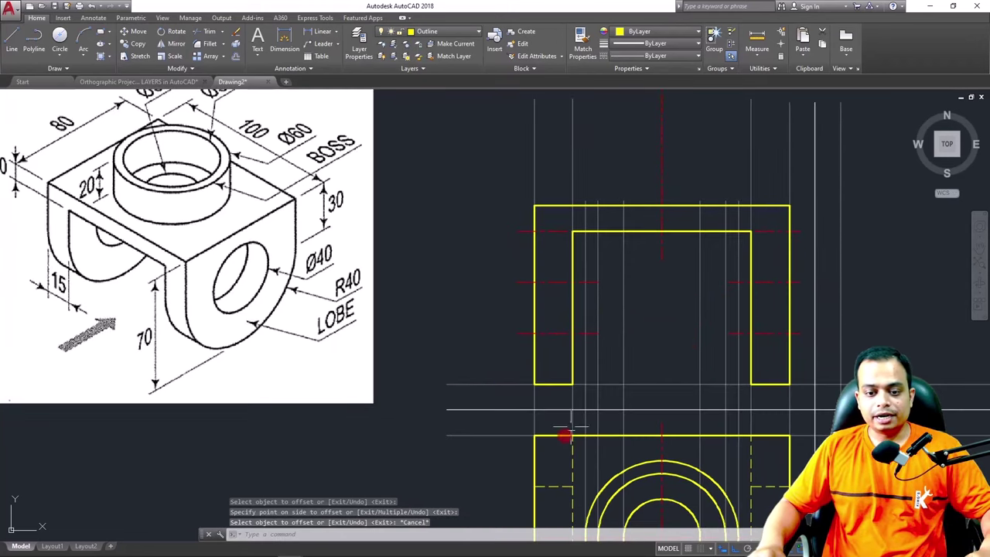
pyautogui.click(559, 486)
pyautogui.click(583, 43)
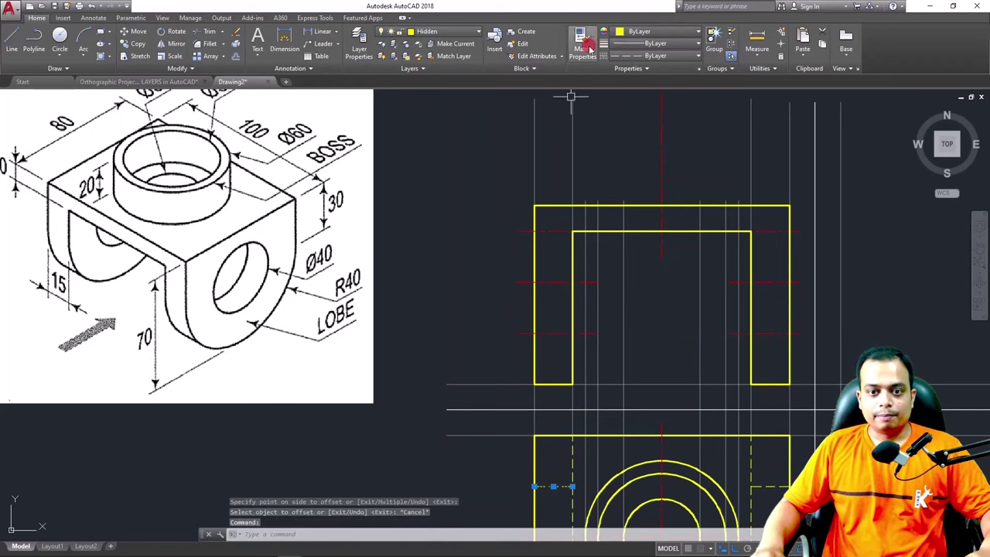
# Apply the hidden-line properties to the lower-left and right hole-edge lines
pyautogui.click(549, 334)
pyautogui.click(774, 232)
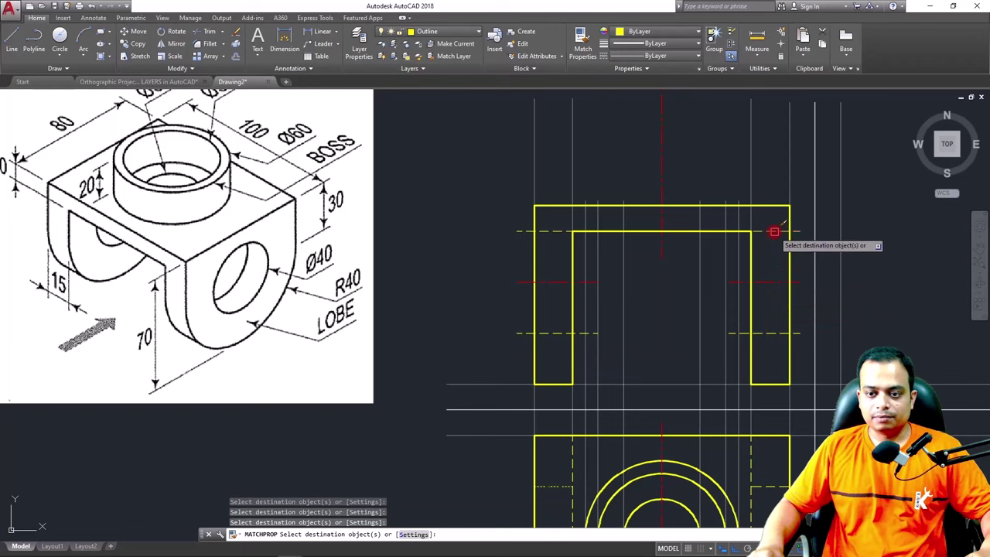
pyautogui.press('Escape')
# Trim the dashed hole-edge lines back outside the left wall
pyautogui.write('tr')
pyautogui.press('Return')
pyautogui.press('Return')
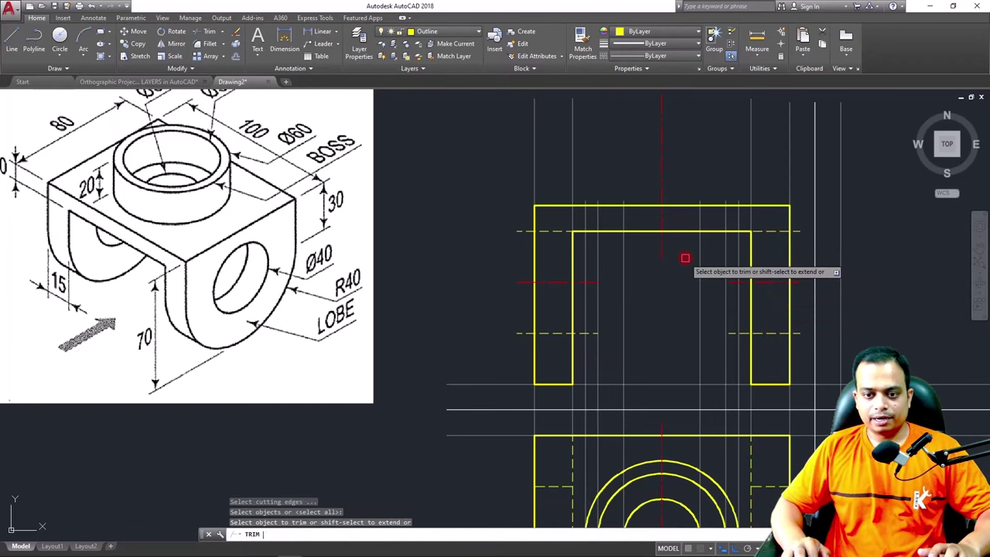
pyautogui.click(524, 231)
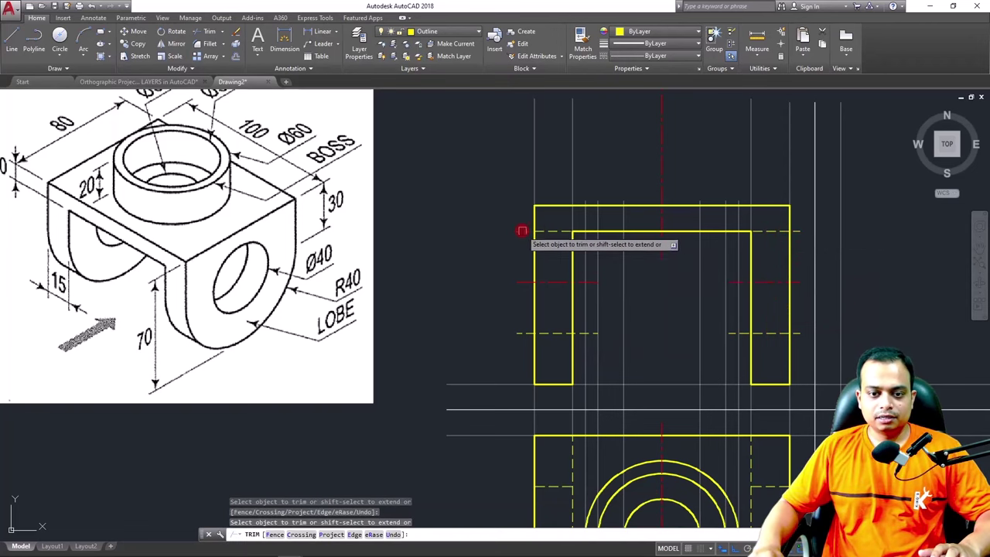
pyautogui.click(518, 334)
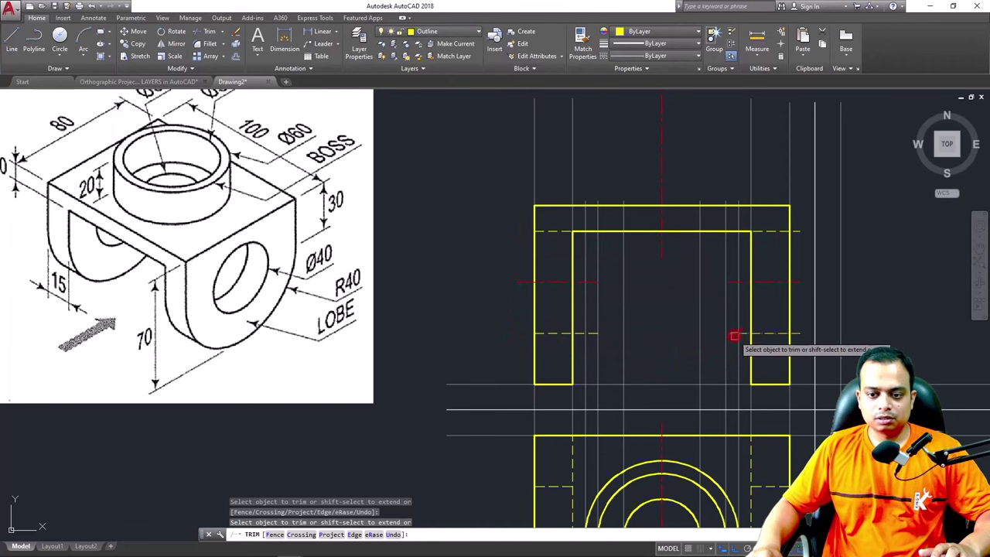
pyautogui.scroll(5, 732, 335)
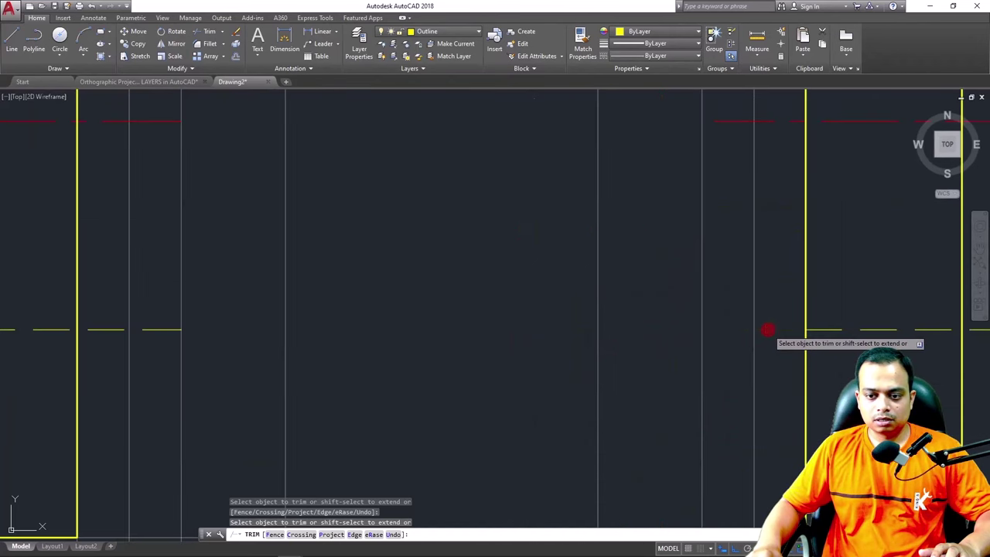
pyautogui.moveTo(778, 206); pyautogui.dragTo(735, 457, button='middle')
pyautogui.moveTo(768, 221)
pyautogui.mouseDown(button='middle')
pyautogui.moveTo(901, 243)
pyautogui.moveTo(368, 243)
pyautogui.mouseUp(button='middle')
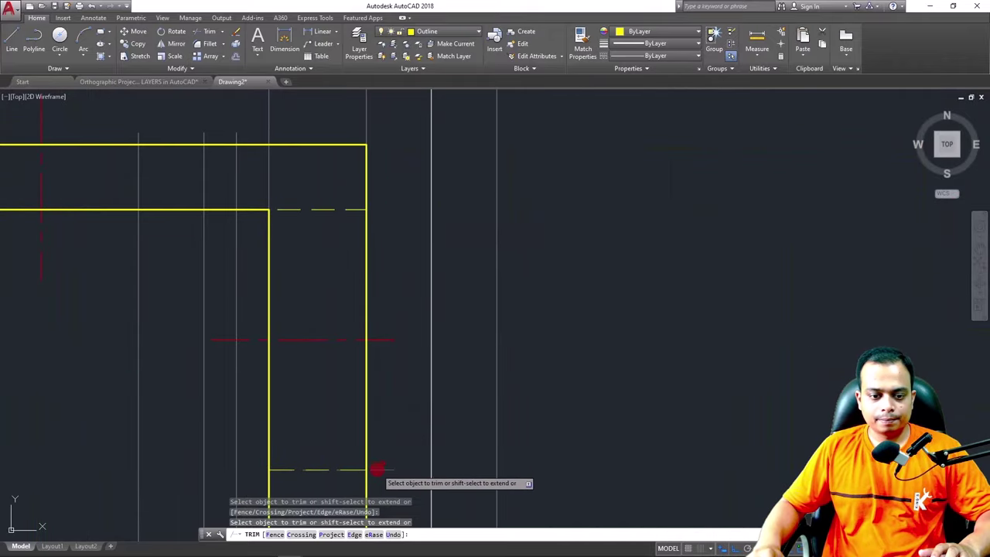
pyautogui.press('Escape')
# Grip-lengthen the short dashed line toward the wall
pyautogui.scroll(-3, 413, 420)
pyautogui.moveTo(438, 389)
pyautogui.mouseDown(button='middle')
pyautogui.moveTo(468, 360)
pyautogui.moveTo(418, 341)
pyautogui.mouseUp(button='middle')
pyautogui.scroll(6, 316, 357)
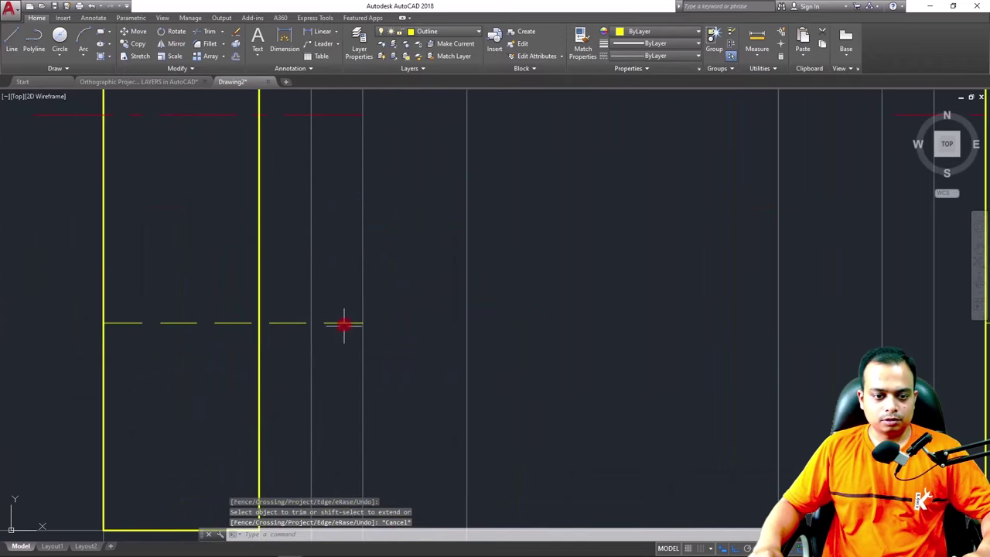
pyautogui.click(344, 323)
pyautogui.moveTo(362, 323)
pyautogui.click(380, 352)
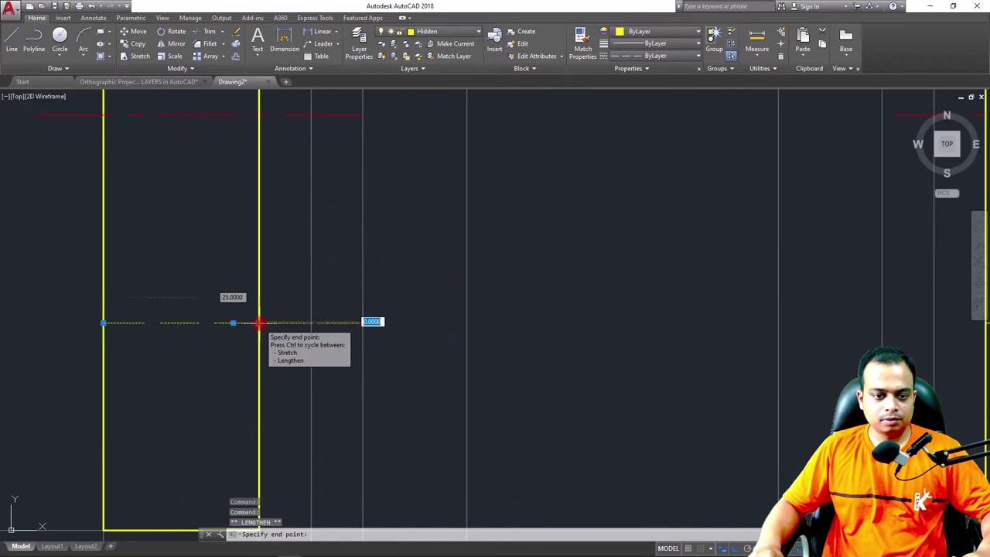
pyautogui.click(259, 323)
pyautogui.press('Escape')
pyautogui.press('Escape')
pyautogui.scroll(-5, 526, 361)
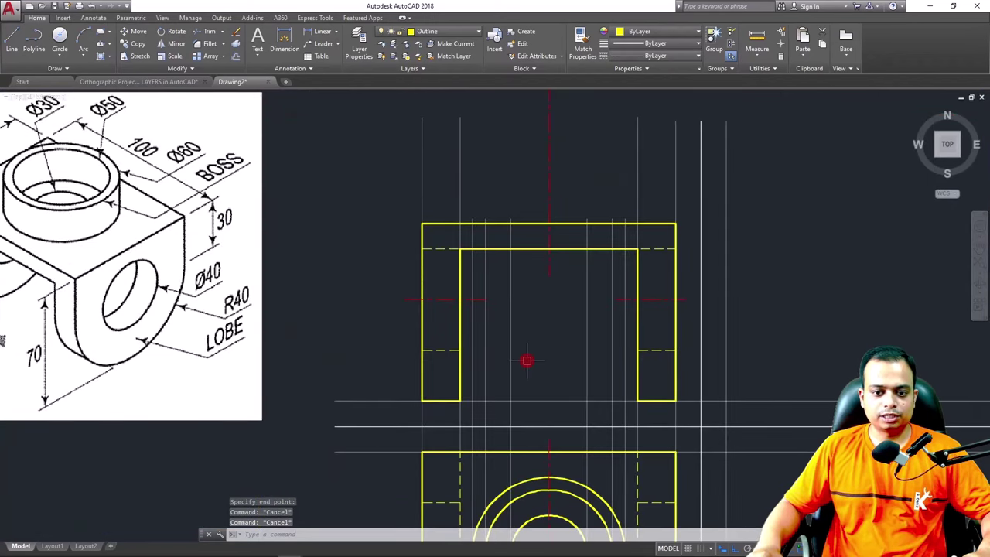
pyautogui.scroll(-2, 526, 360)
pyautogui.moveTo(526, 358); pyautogui.dragTo(534, 327, button='middle')
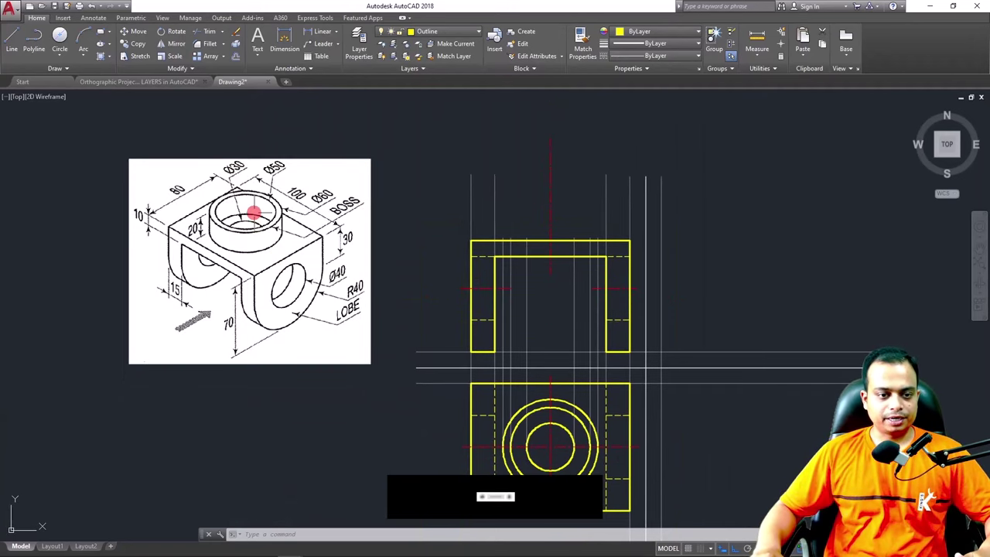
pyautogui.scroll(4, 253, 214)
pyautogui.moveTo(254, 214); pyautogui.dragTo(376, 223, button='middle')
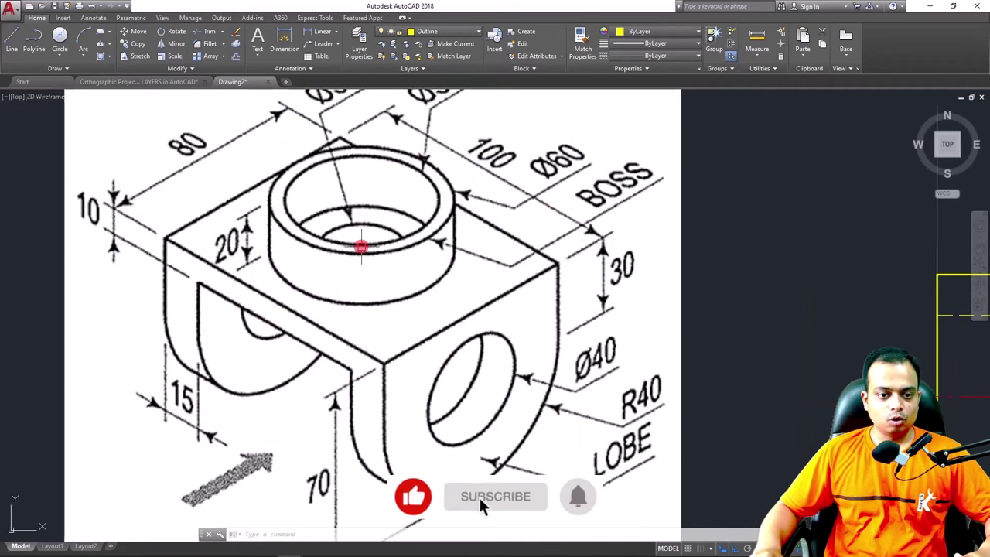
pyautogui.moveTo(354, 152); pyautogui.dragTo(353, 193, button='middle')
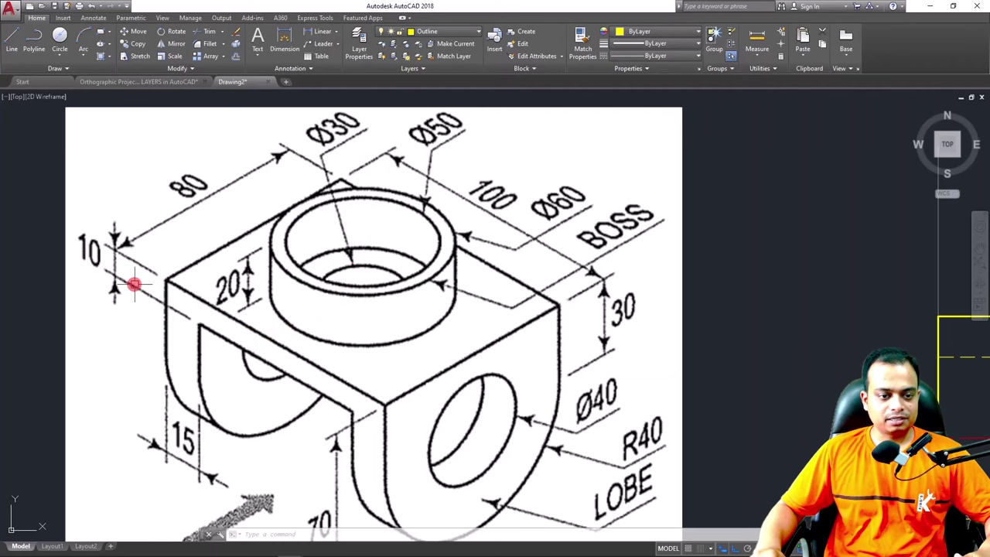
pyautogui.scroll(-3, 625, 313)
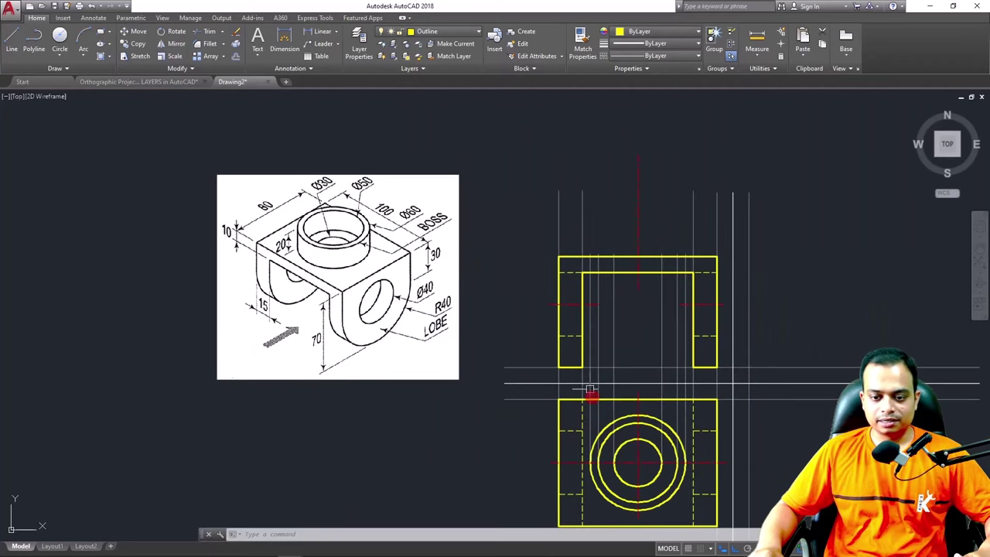
pyautogui.scroll(2, 613, 460)
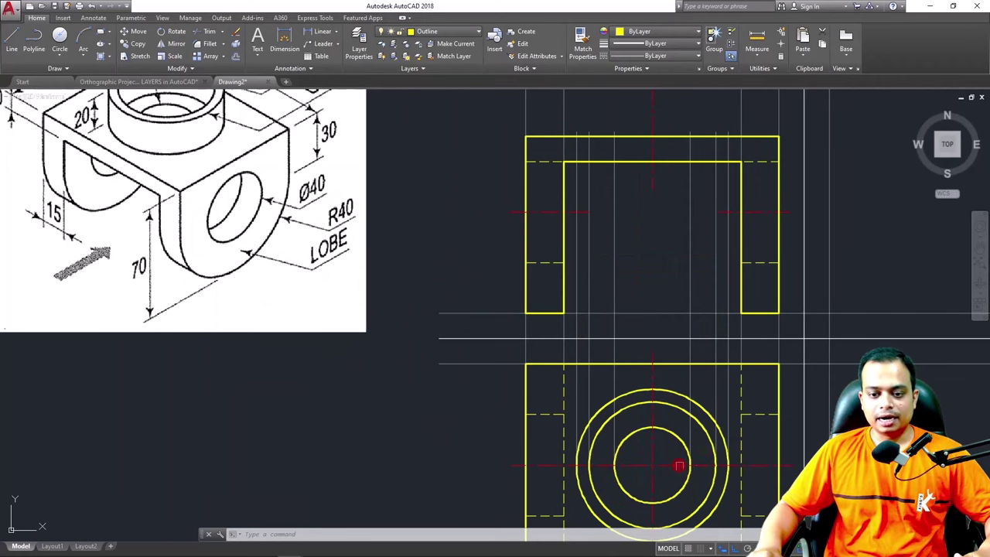
pyautogui.scroll(3, 682, 138)
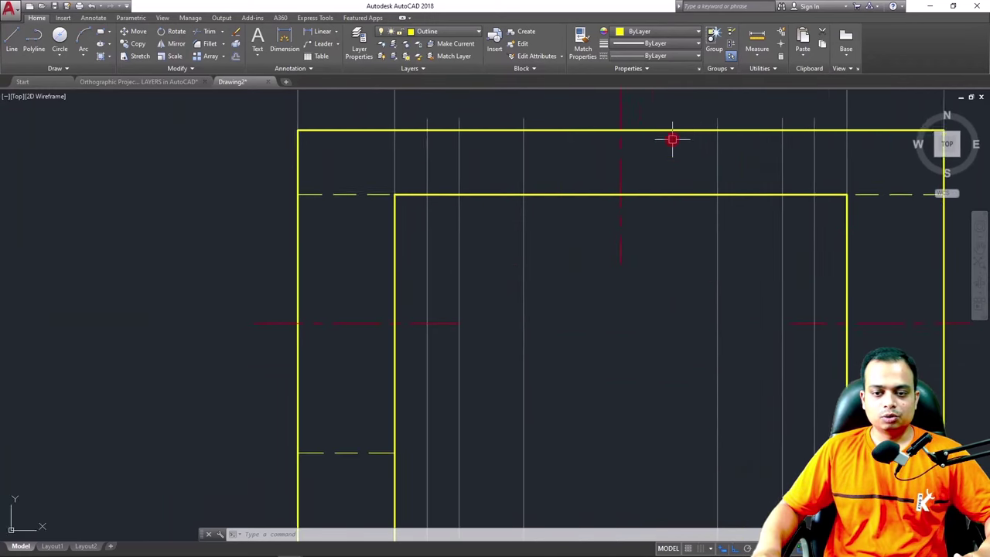
pyautogui.moveTo(672, 140); pyautogui.dragTo(590, 206, button='middle')
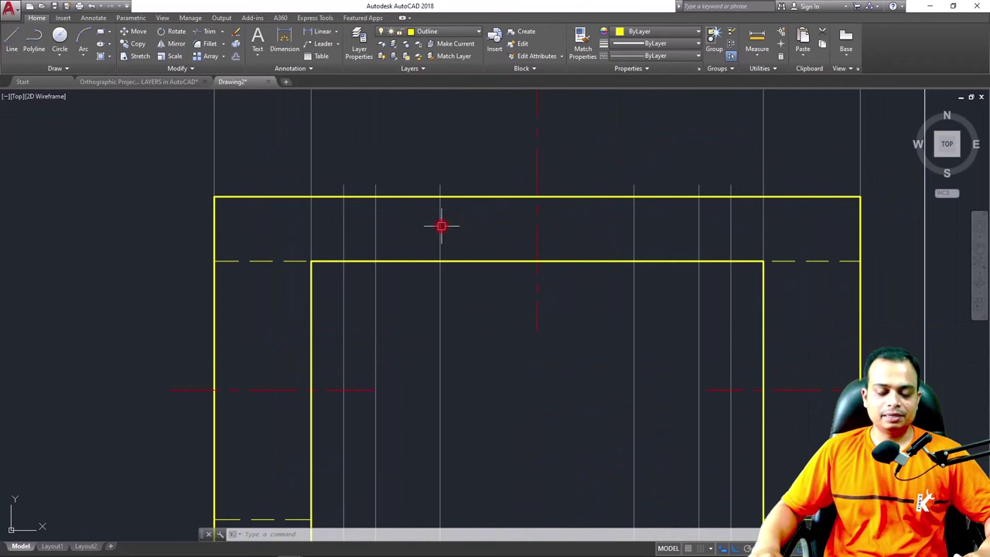
pyautogui.moveTo(441, 225)
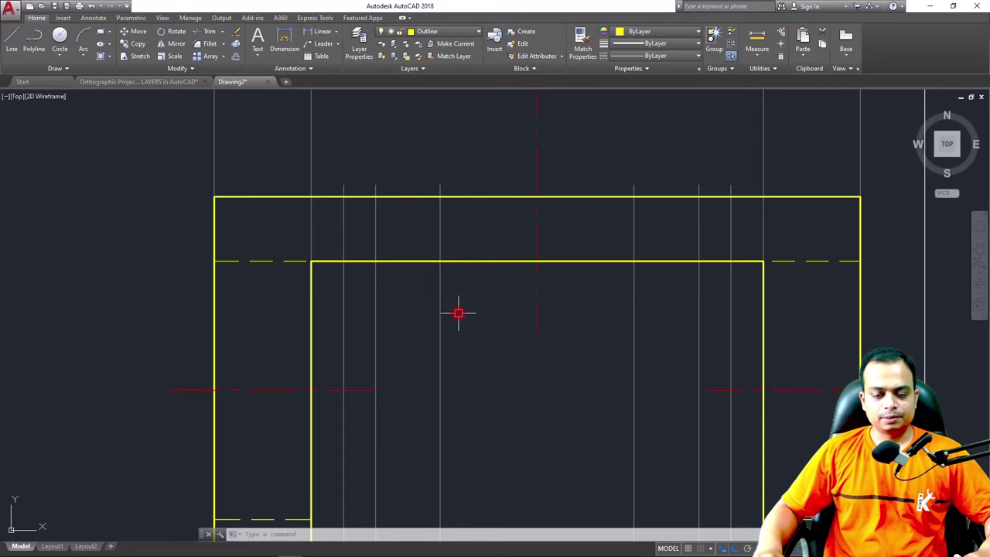
pyautogui.scroll(-2, 461, 328)
pyautogui.moveTo(460, 330); pyautogui.dragTo(443, 310, button='middle')
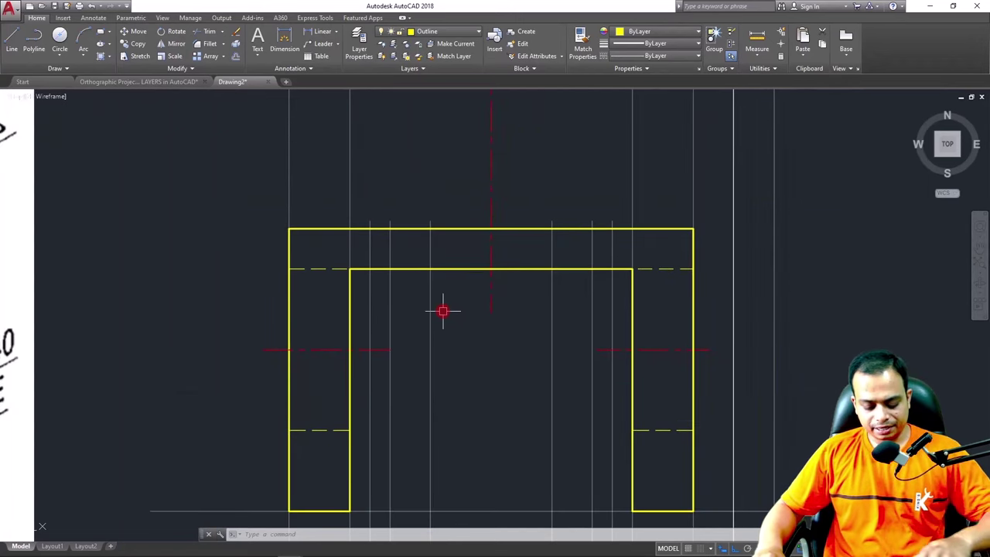
# Break the left vertical construction line at the top plate band with BR
pyautogui.write('br')
pyautogui.press('Return')
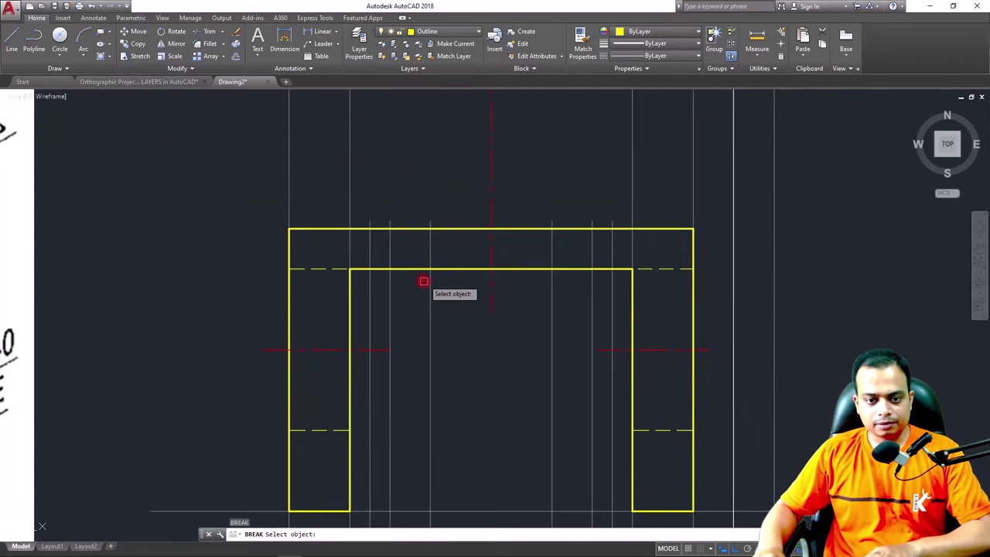
pyautogui.click(430, 283)
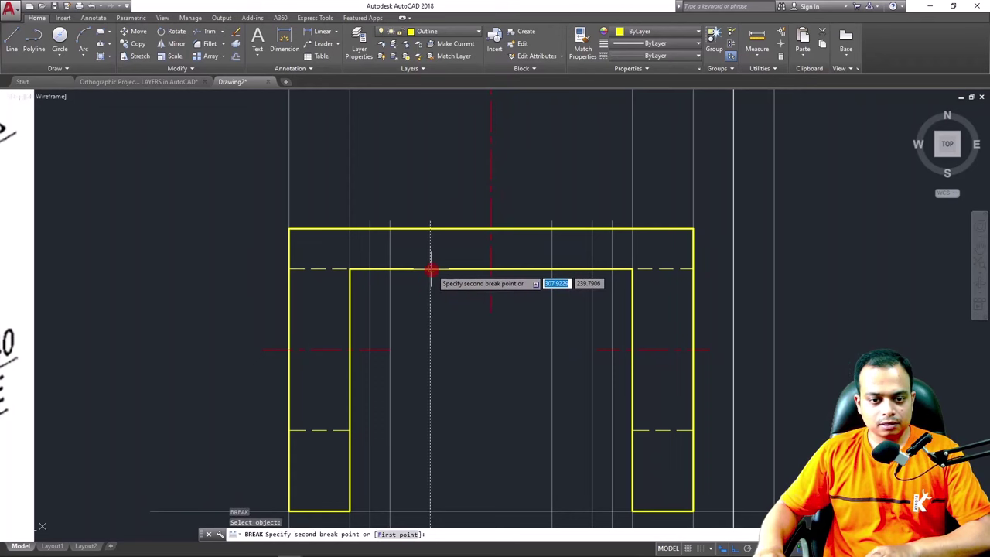
pyautogui.click(431, 270)
pyautogui.press('Return')
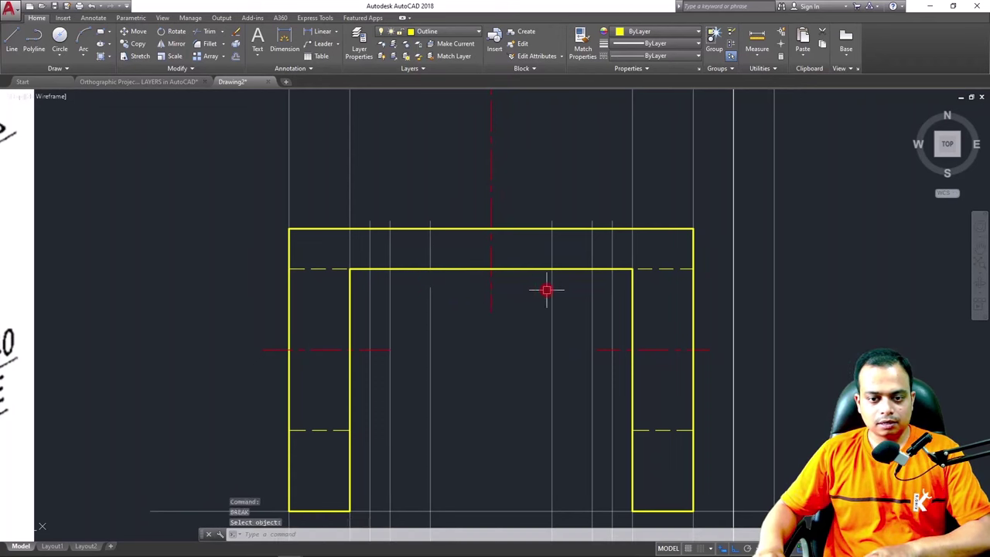
pyautogui.press('Escape')
# Try breaking and trimming the right vertical construction line, then cancel
pyautogui.click(551, 271)
pyautogui.write('br')
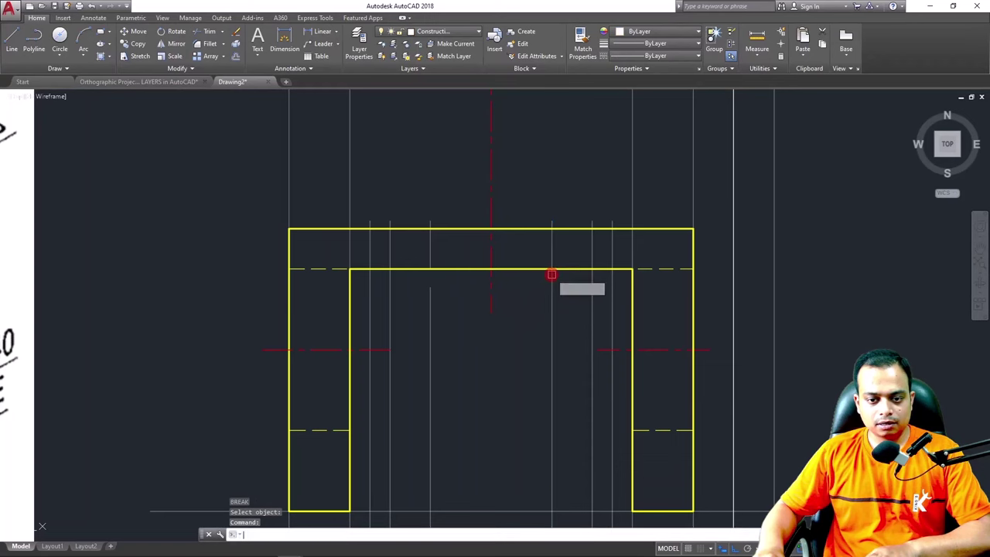
pyautogui.press('Return')
pyautogui.click(552, 271)
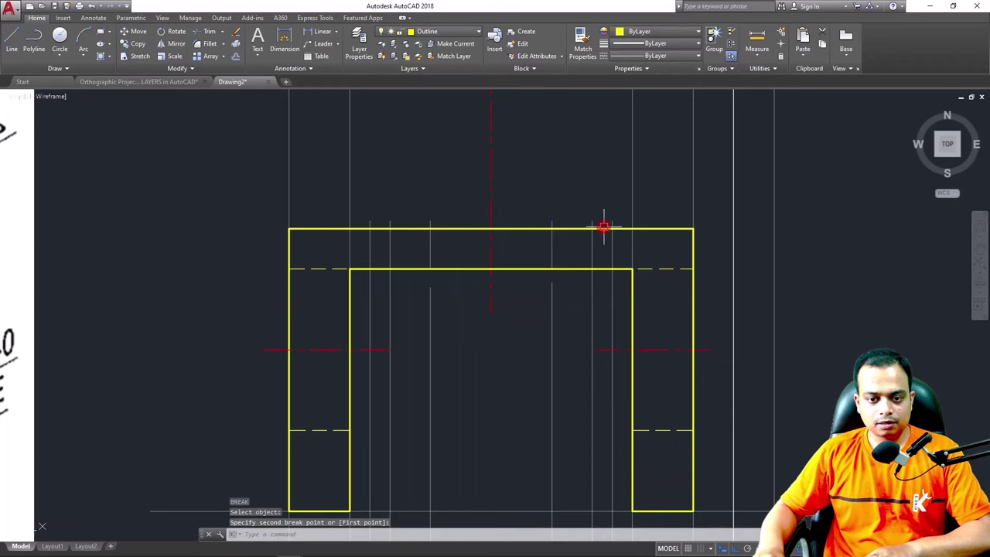
pyautogui.scroll(2, 583, 235)
pyautogui.scroll(2, 577, 234)
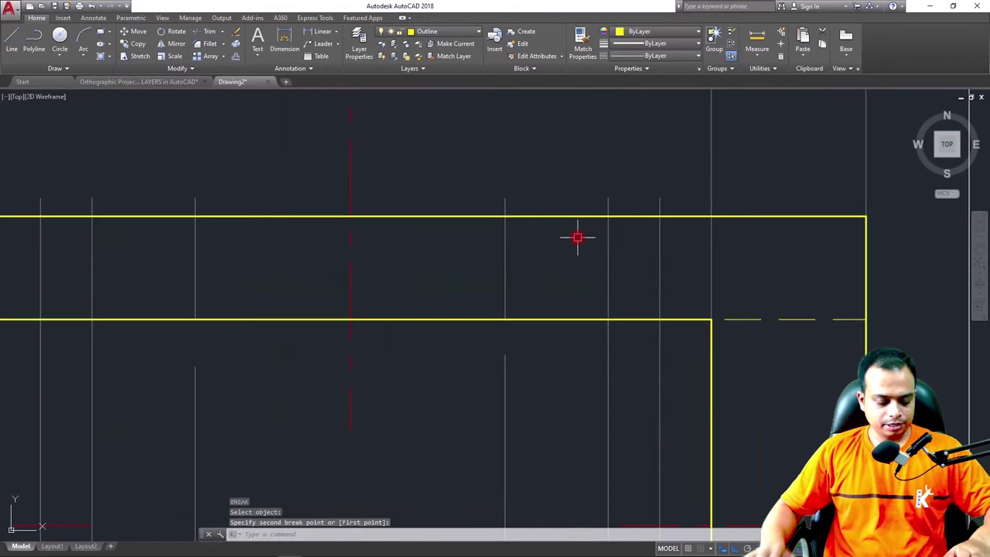
pyautogui.press('Escape')
pyautogui.write('tr')
pyautogui.press('Return')
pyautogui.press('Return')
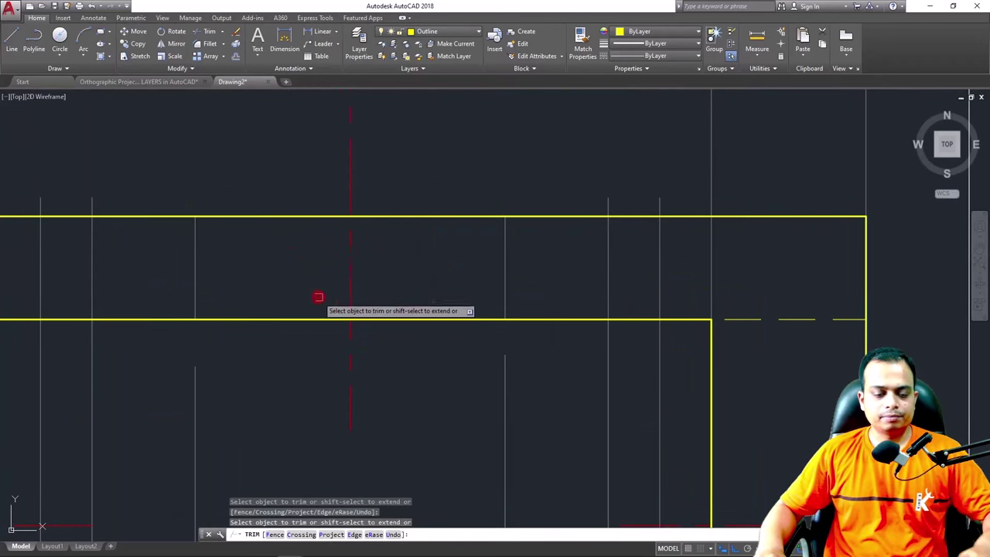
pyautogui.scroll(-2, 321, 294)
pyautogui.press('Escape')
# Match the dashed line's properties onto the two short vertical pieces in the top plate
pyautogui.click(640, 312)
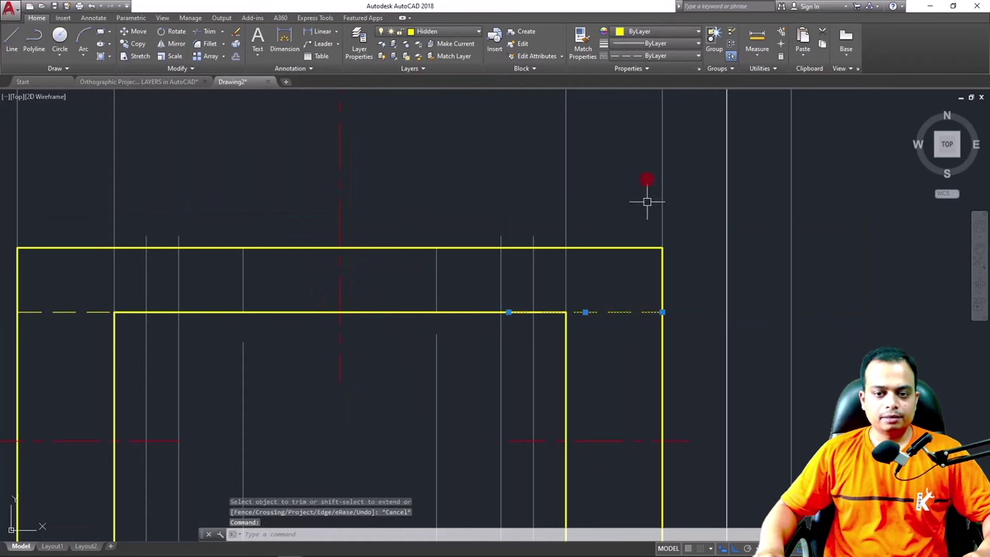
pyautogui.click(593, 58)
pyautogui.click(441, 275)
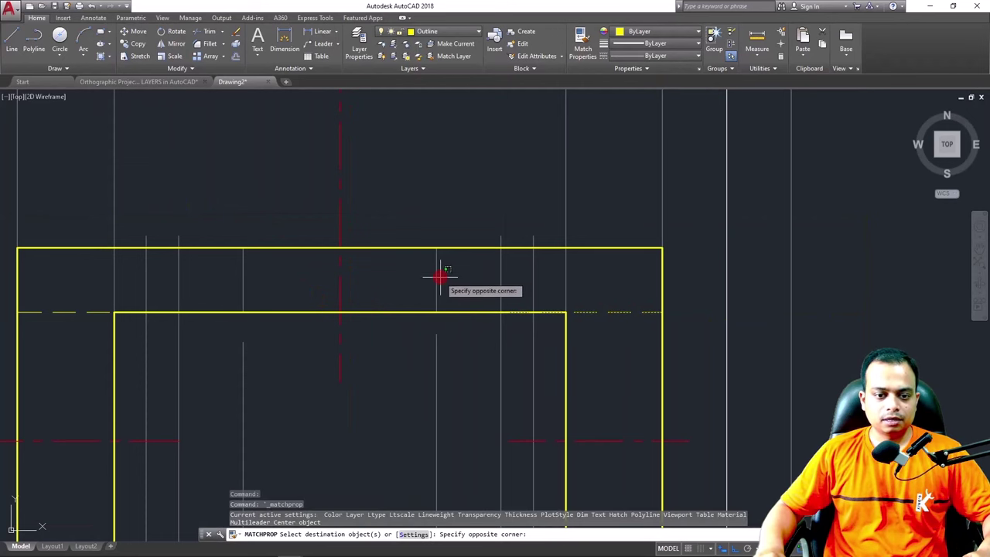
pyautogui.click(425, 282)
pyautogui.click(272, 270)
pyautogui.click(216, 298)
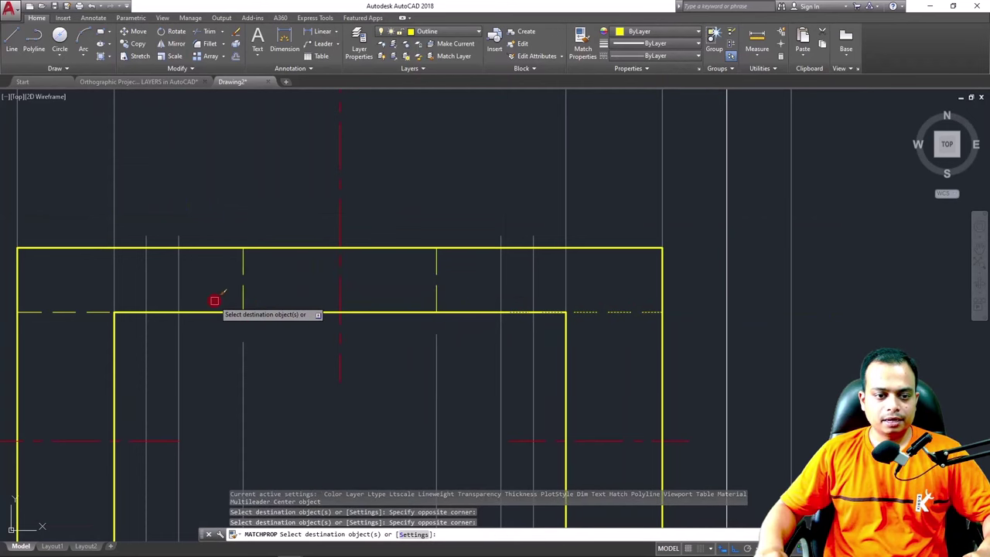
pyautogui.press('Escape')
pyautogui.scroll(-3, 308, 291)
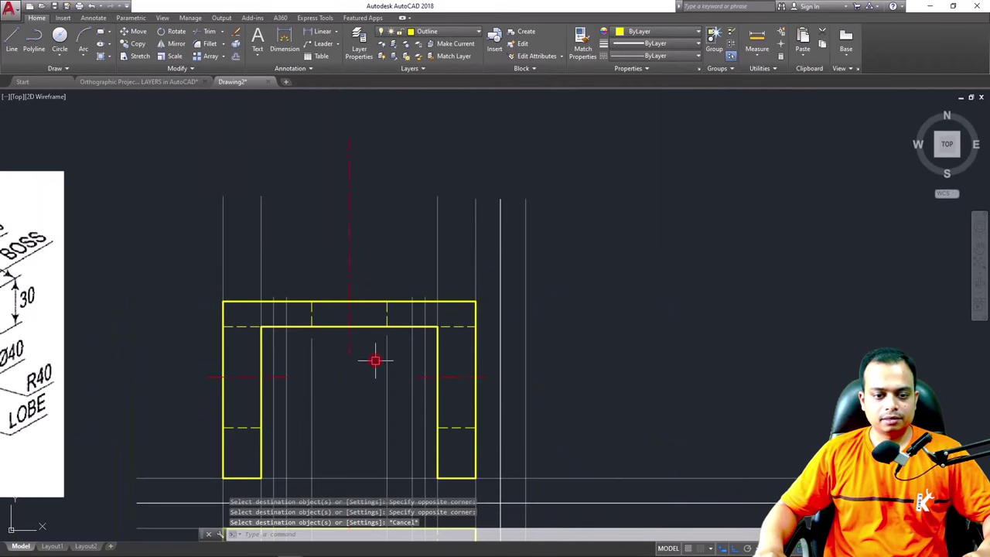
pyautogui.moveTo(375, 361); pyautogui.dragTo(490, 291, button='middle')
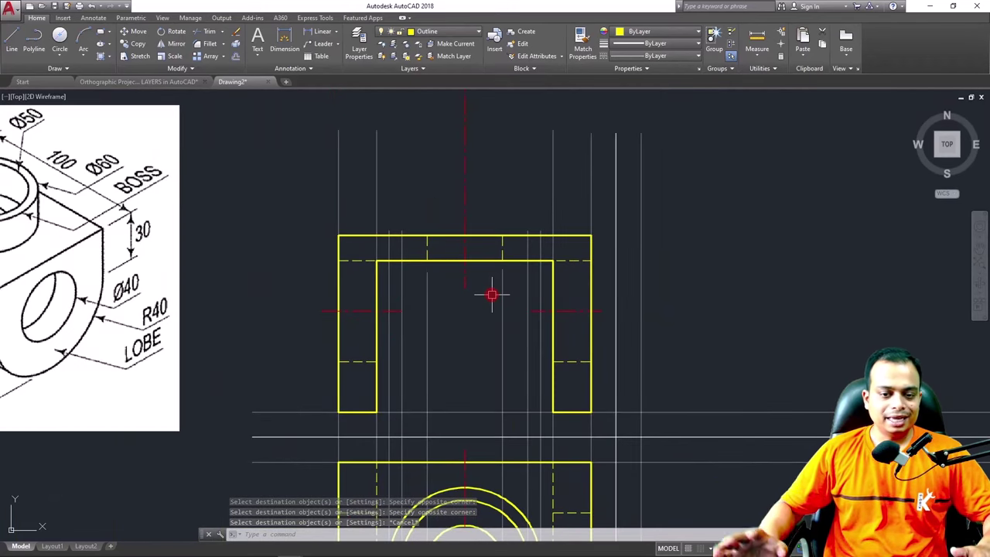
pyautogui.scroll(-2, 490, 292)
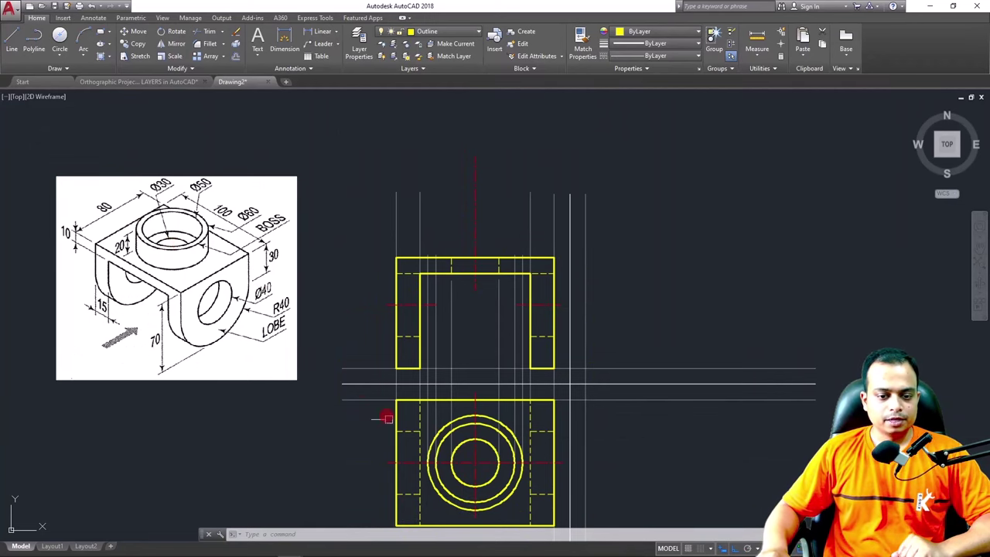
pyautogui.scroll(4, 387, 418)
pyautogui.scroll(-2, 435, 442)
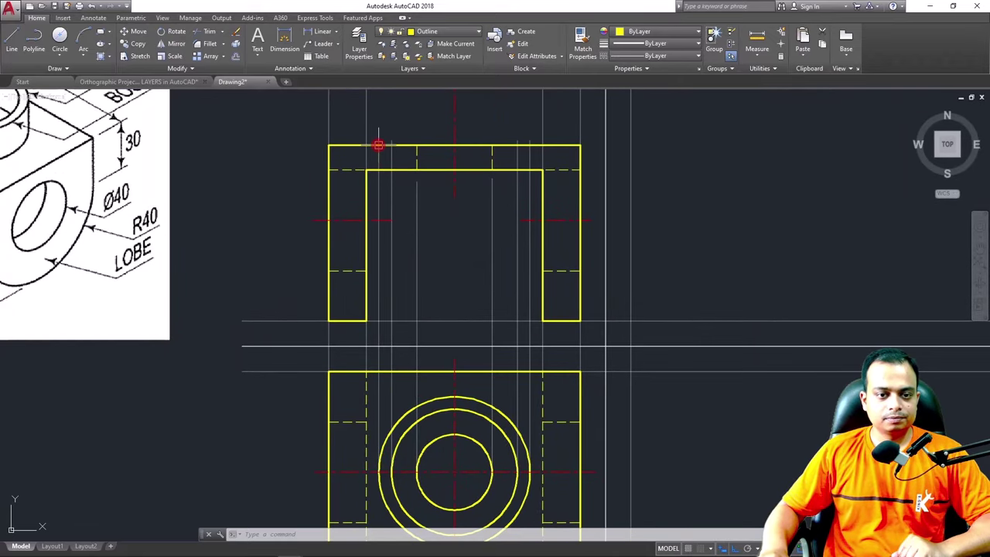
pyautogui.moveTo(378, 145)
pyautogui.mouseDown(button='middle')
pyautogui.moveTo(395, 230)
pyautogui.moveTo(535, 235)
pyautogui.mouseUp(button='middle')
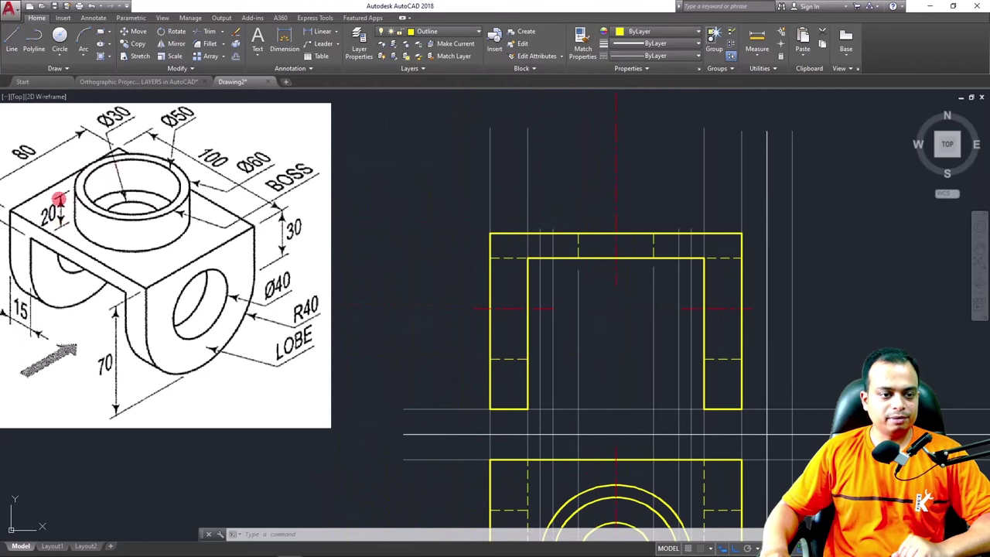
pyautogui.moveTo(554, 309); pyautogui.dragTo(457, 155, button='middle')
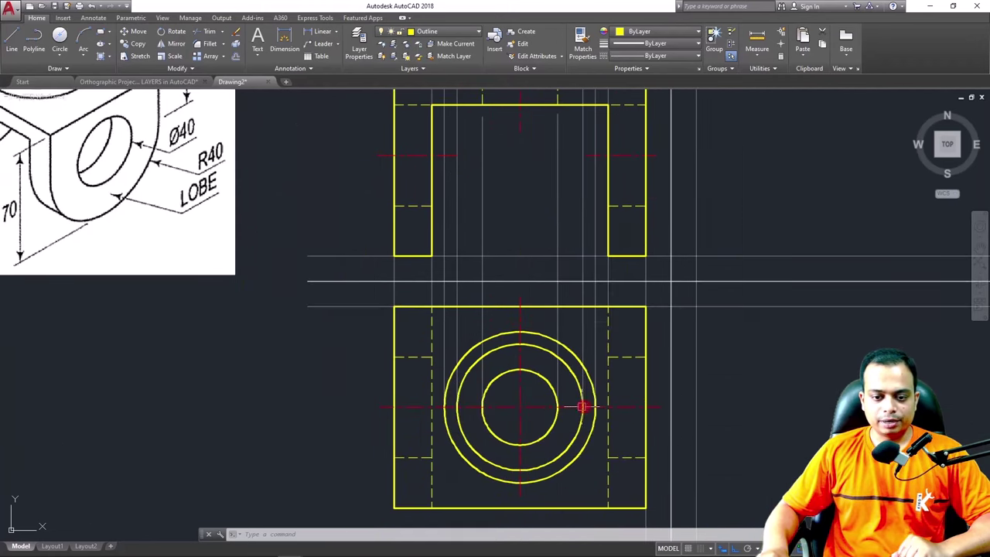
pyautogui.scroll(-2, 592, 408)
pyautogui.scroll(2, 206, 154)
pyautogui.scroll(2, 245, 187)
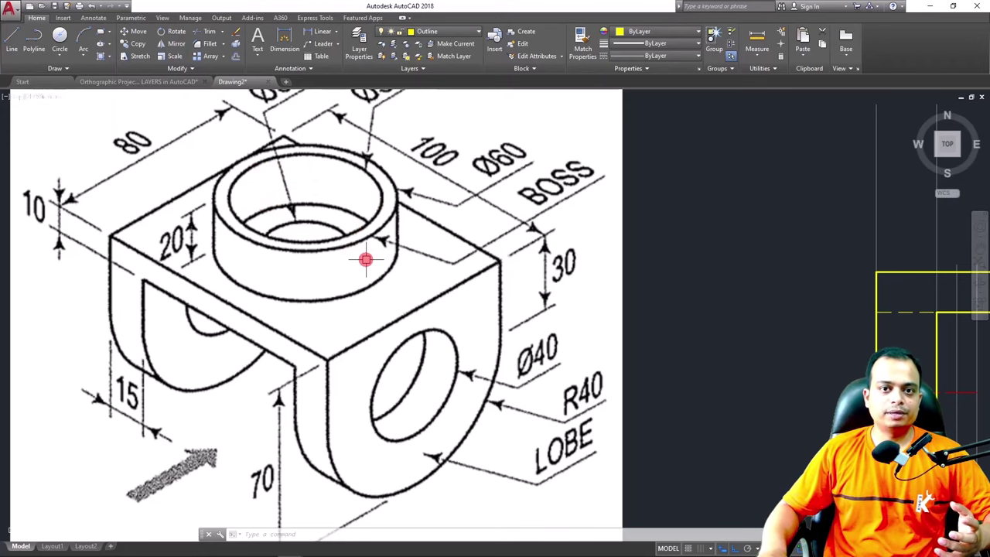
pyautogui.scroll(-2, 706, 314)
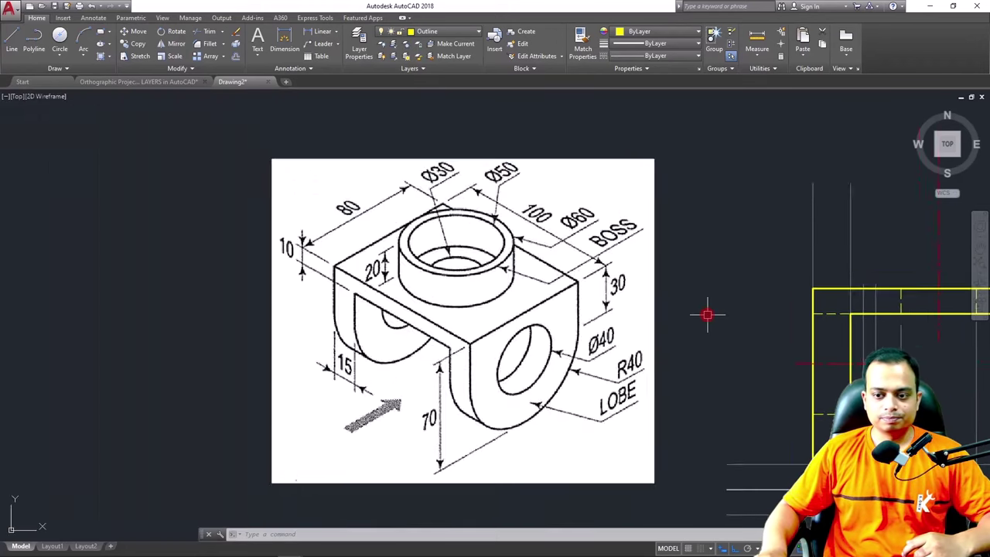
pyautogui.moveTo(707, 314); pyautogui.dragTo(312, 338, button='middle')
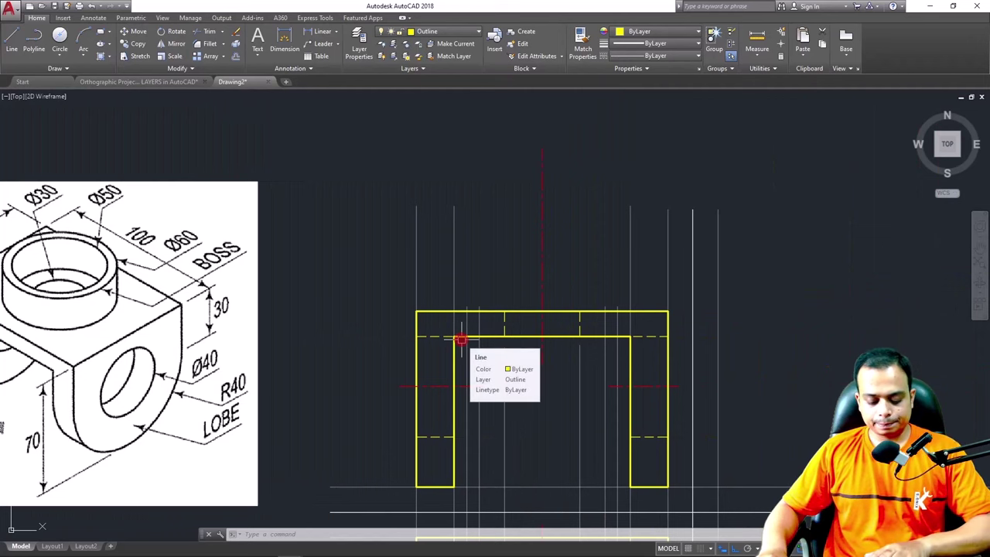
pyautogui.scroll(-3, 510, 263)
pyautogui.scroll(1, 542, 237)
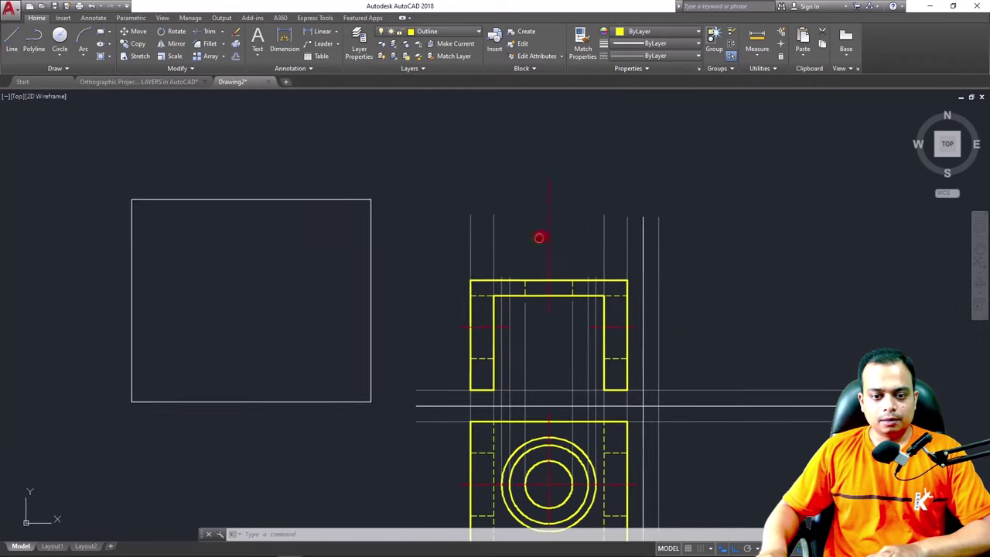
pyautogui.click(443, 32)
# Make layer 0 current and draw the boss's 20-unit vertical side from the top edge
pyautogui.click(442, 44)
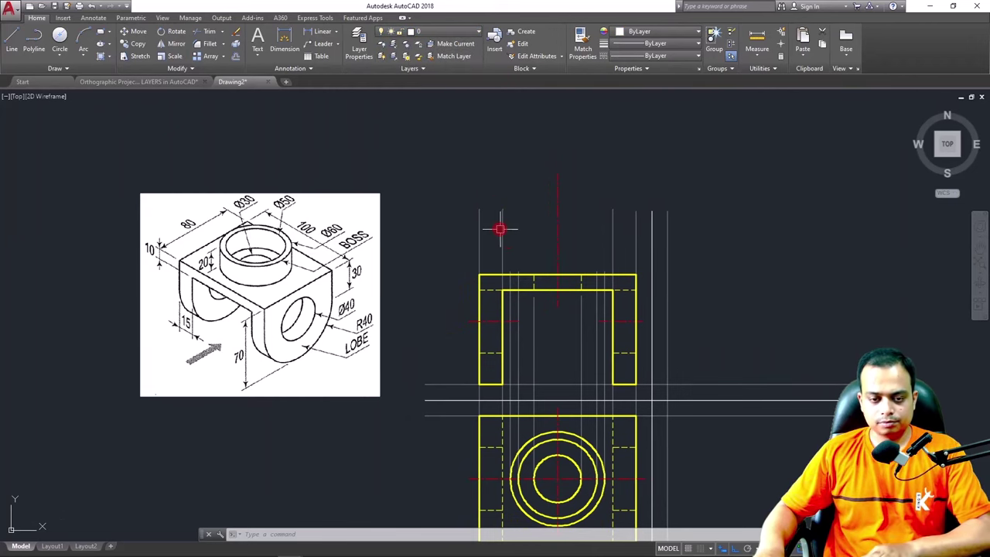
pyautogui.write('l')
pyautogui.press('Return')
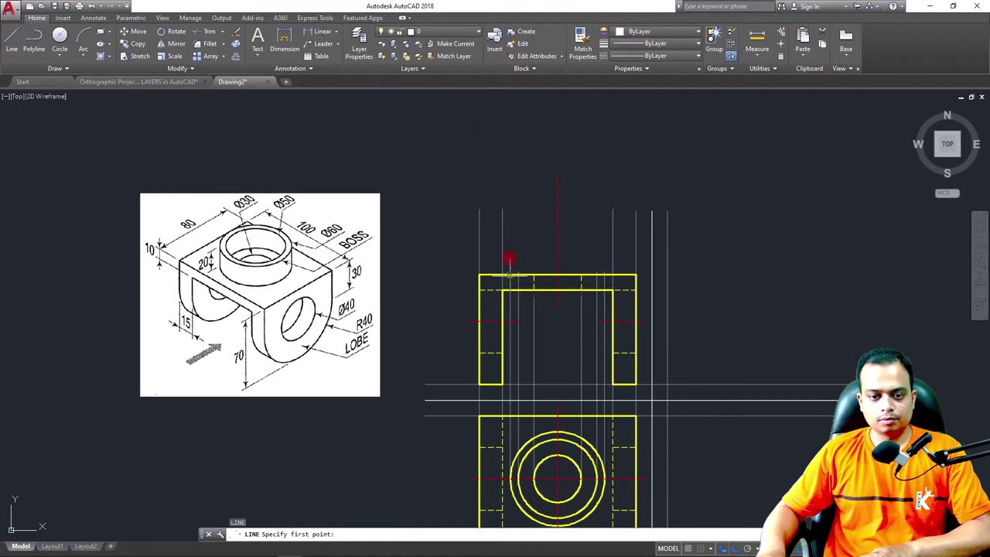
pyautogui.click(510, 276)
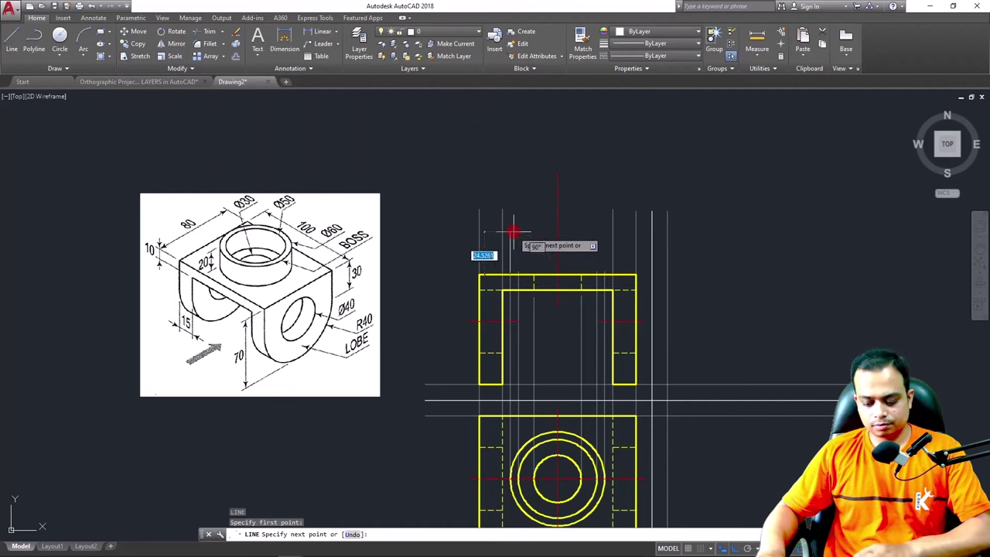
pyautogui.write('20')
pyautogui.press('Return')
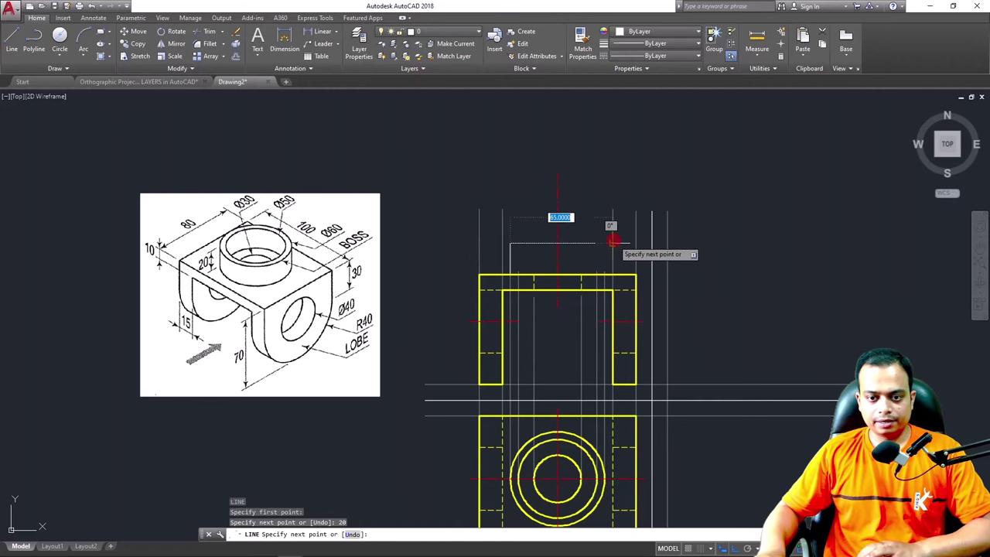
# Draw the boss's top edge and right side down to the front view's top line
pyautogui.scroll(2, 612, 241)
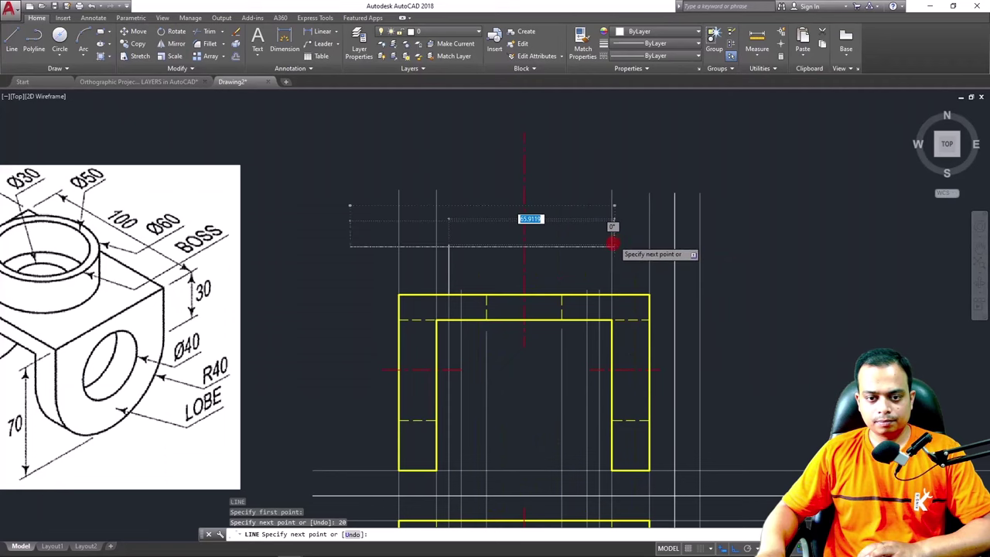
pyautogui.scroll(2, 611, 243)
pyautogui.scroll(-3, 609, 247)
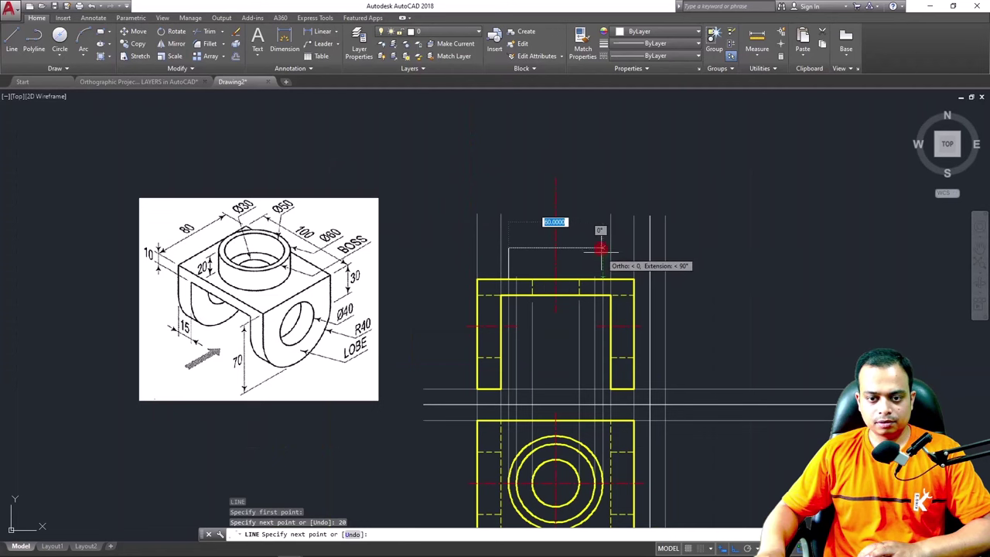
pyautogui.click(601, 246)
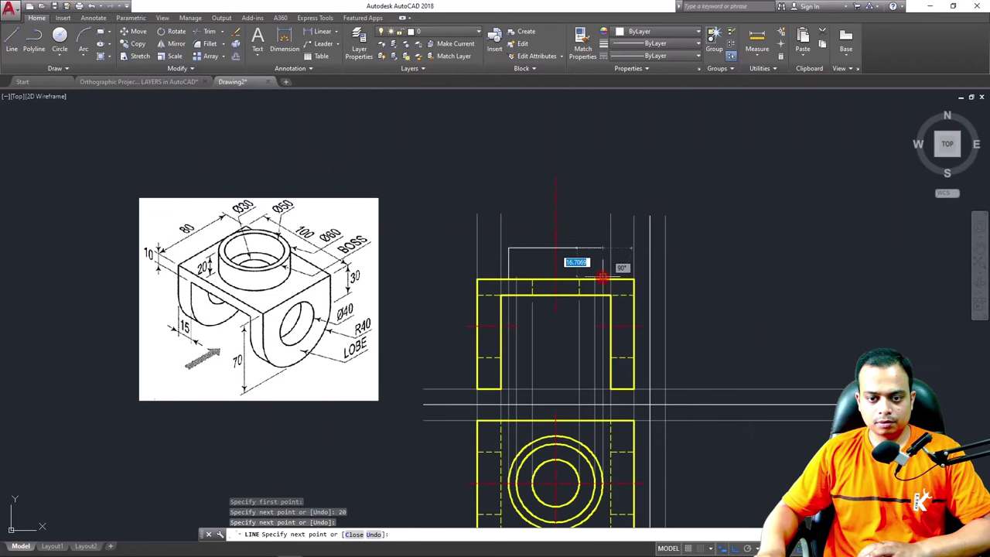
pyautogui.scroll(2, 602, 278)
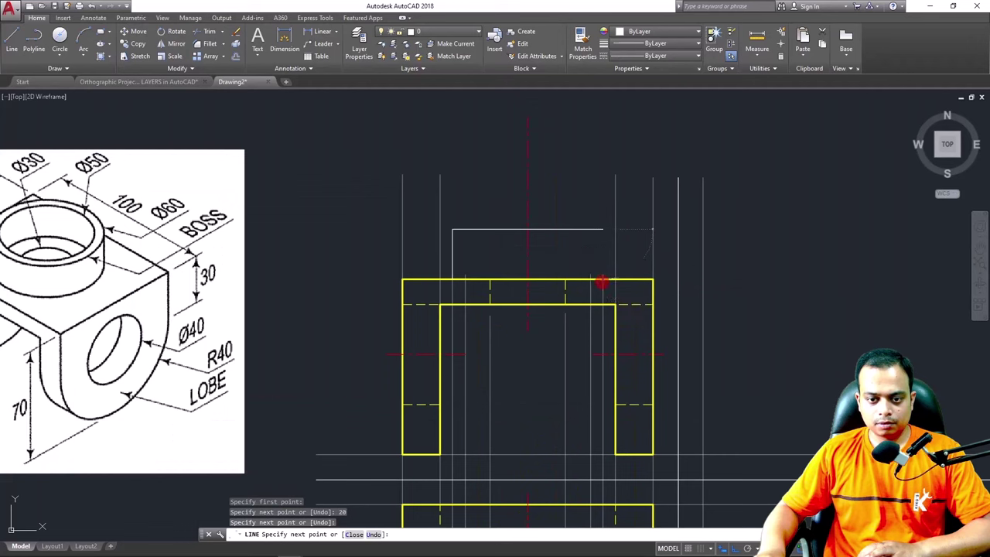
pyautogui.click(602, 278)
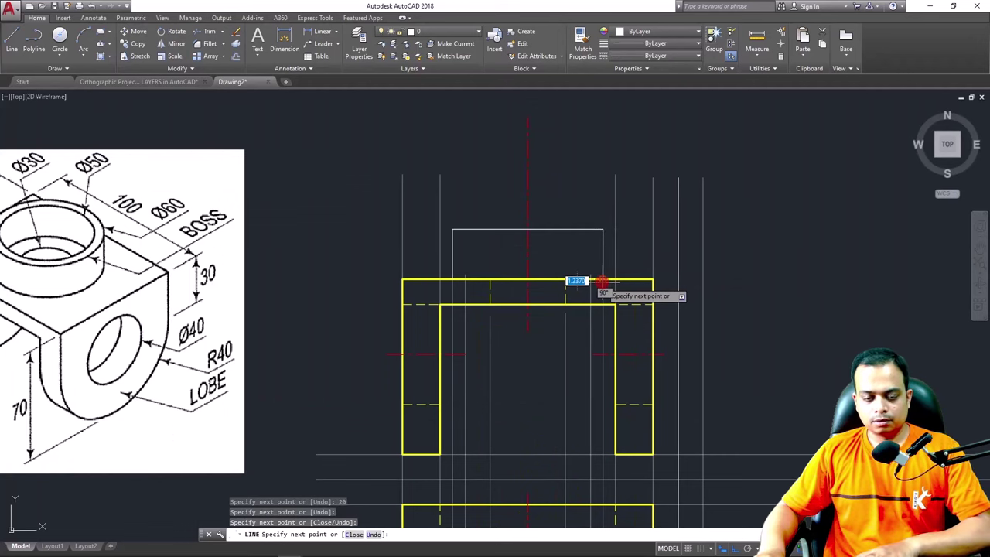
pyautogui.press('Return')
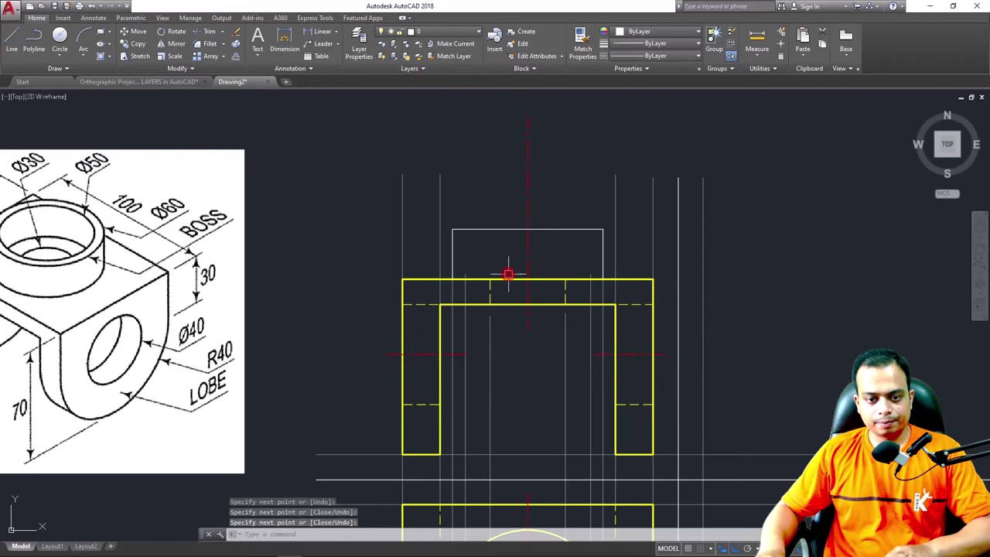
pyautogui.write('l')
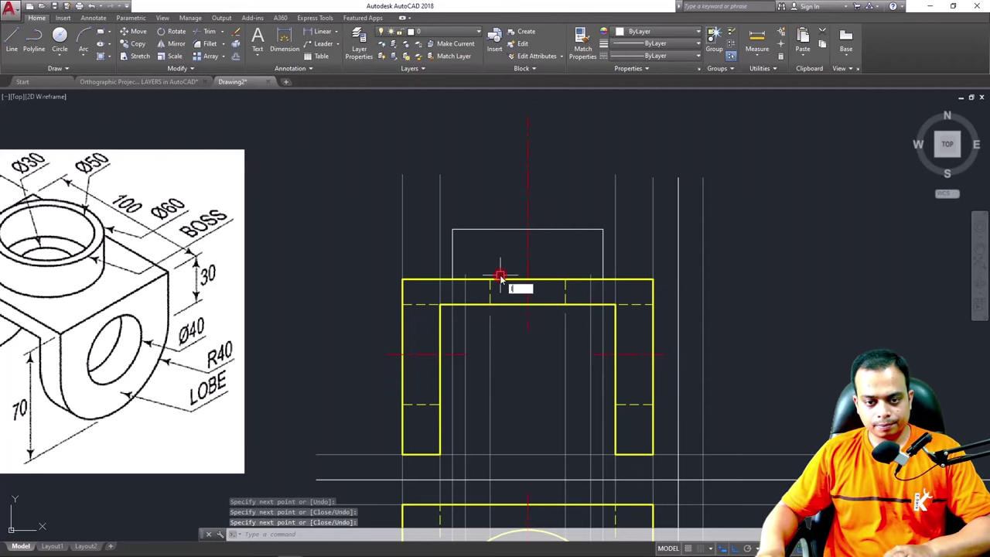
pyautogui.press('Return')
pyautogui.scroll(5, 487, 273)
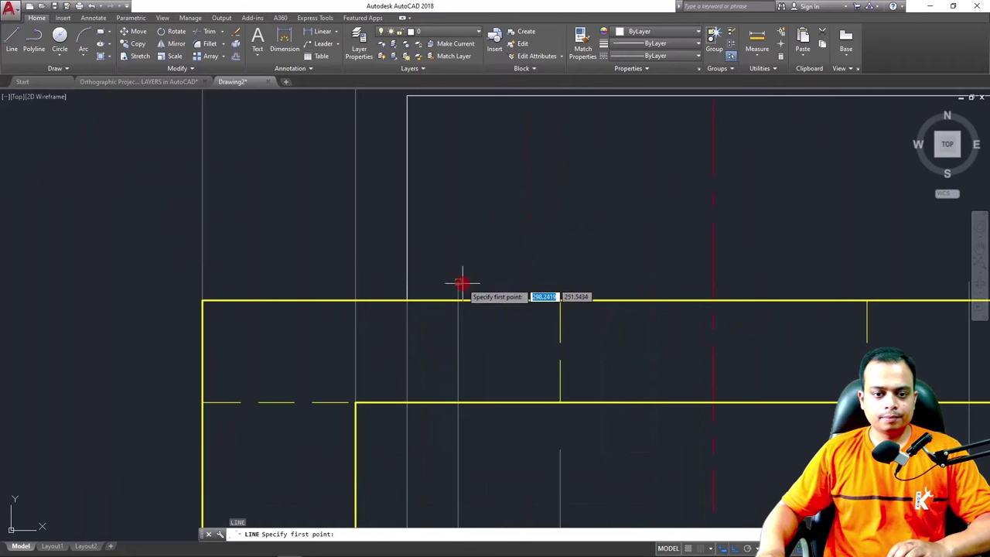
# Draw two vertical bore lines from the front view's top edge up to the boss top
pyautogui.click(458, 300)
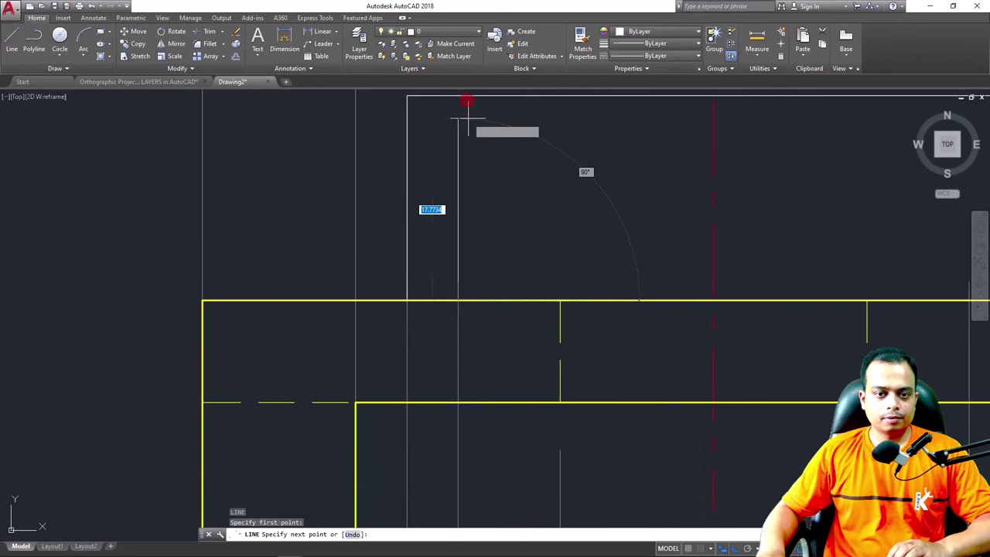
pyautogui.click(457, 96)
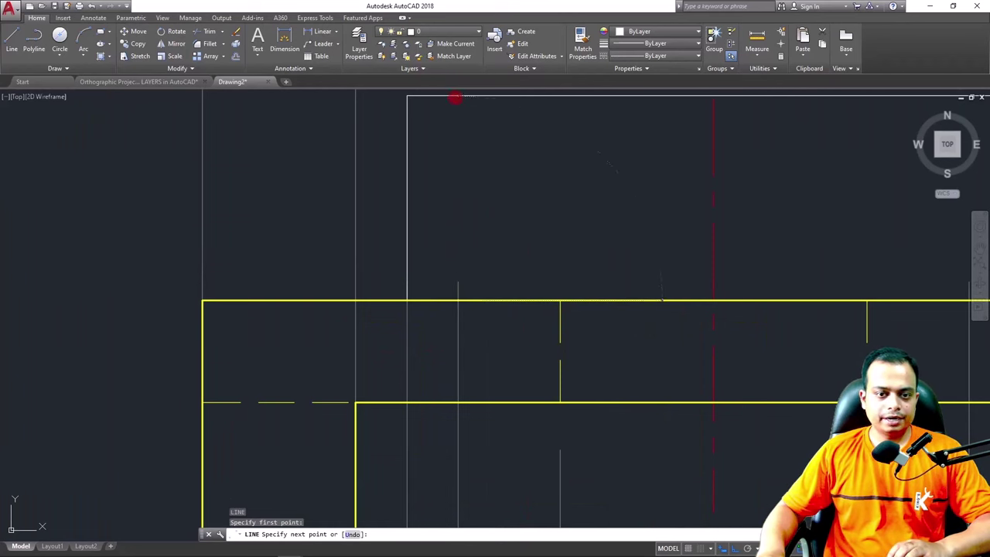
pyautogui.press('Return')
pyautogui.press('Return')
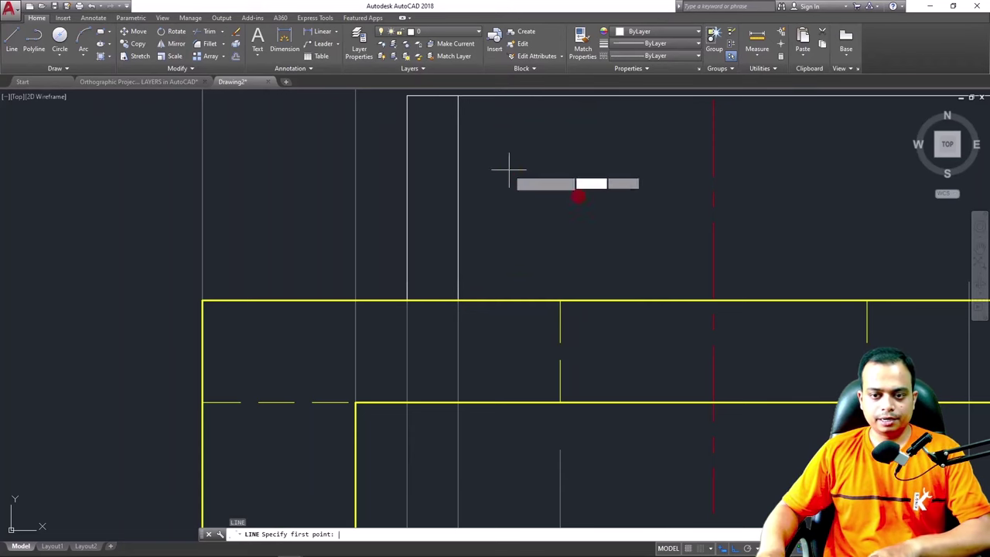
pyautogui.moveTo(731, 214); pyautogui.dragTo(222, 227, button='middle')
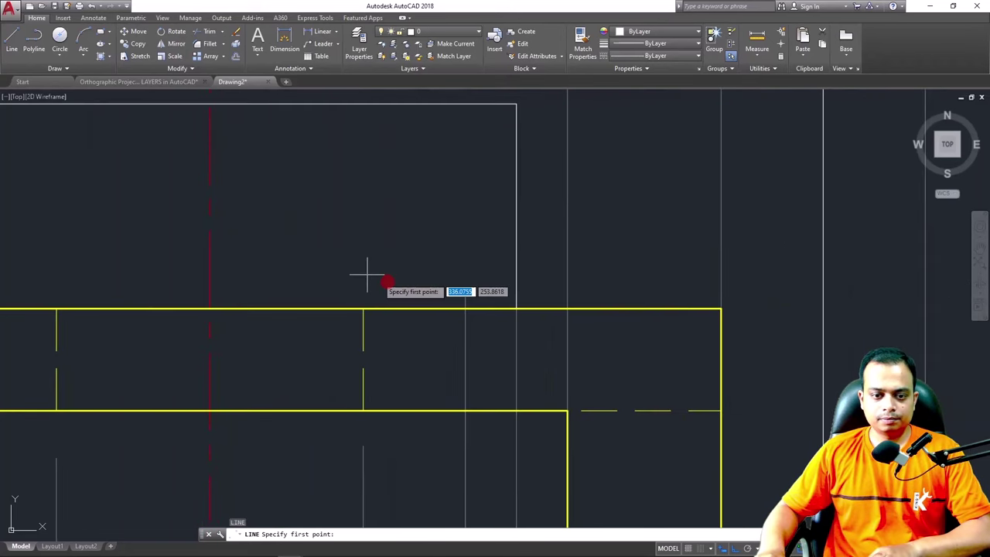
pyautogui.click(464, 308)
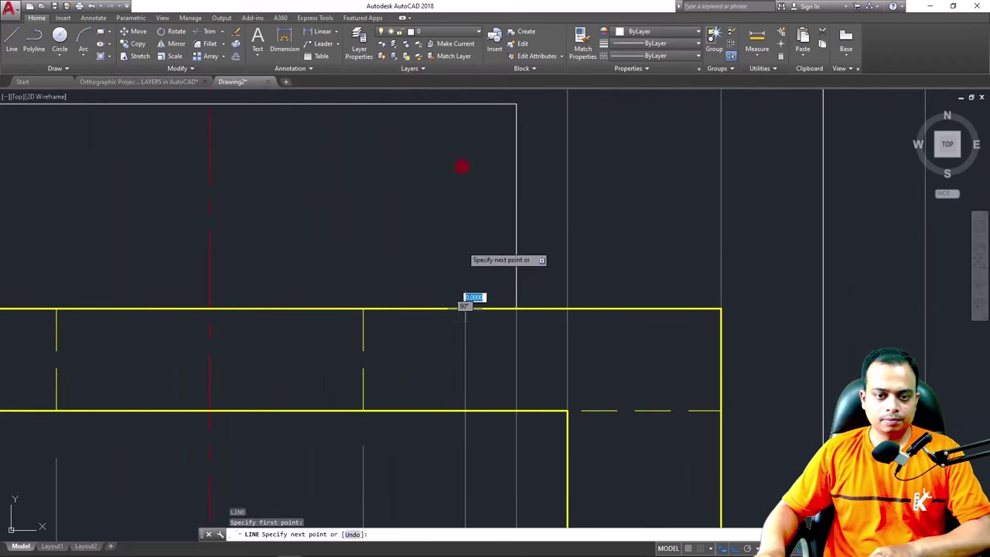
pyautogui.click(465, 105)
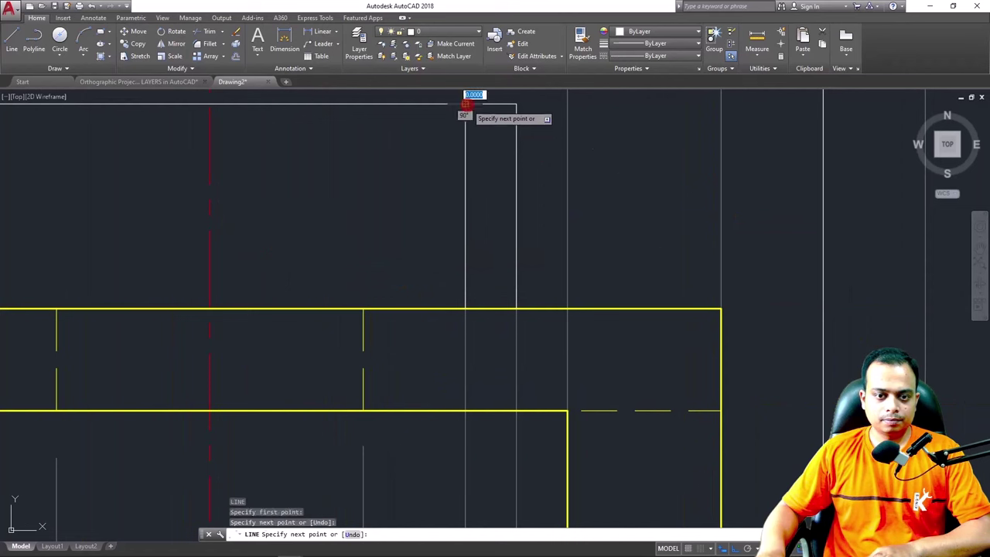
pyautogui.press('Return')
pyautogui.press('Escape')
pyautogui.scroll(-3, 478, 194)
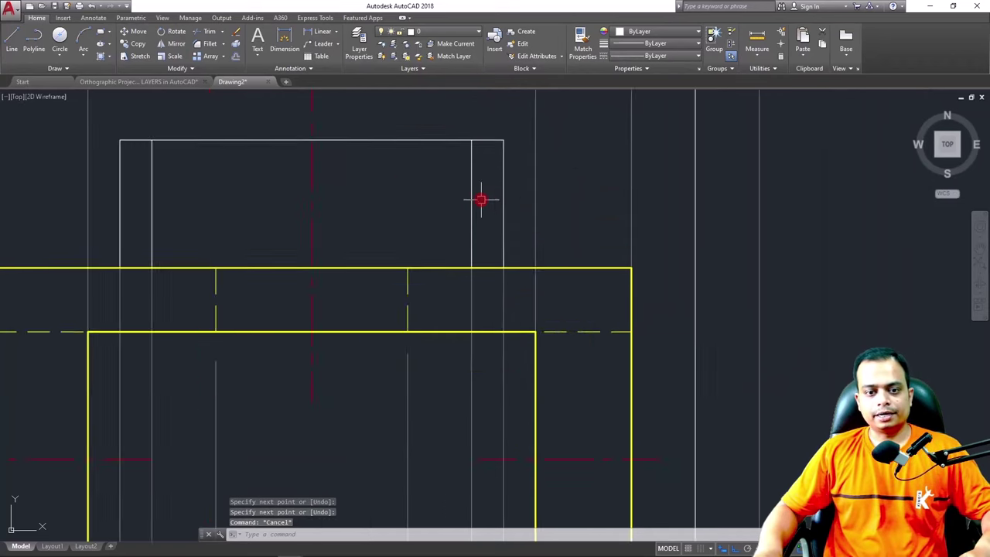
pyautogui.moveTo(403, 228); pyautogui.dragTo(413, 241, button='middle')
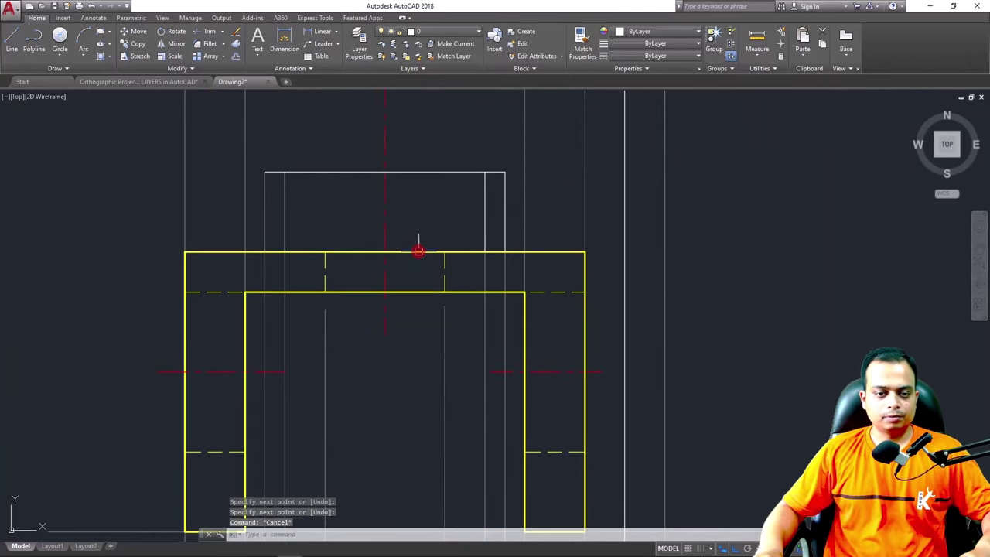
# Match a yellow outline line's properties onto the boss rectangle
pyautogui.click(418, 252)
pyautogui.click(582, 46)
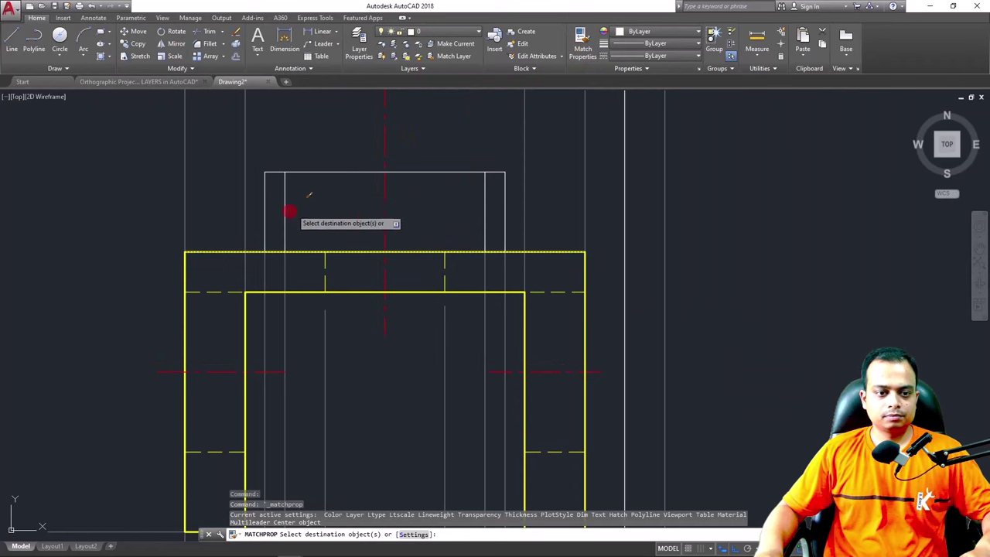
pyautogui.click(315, 172)
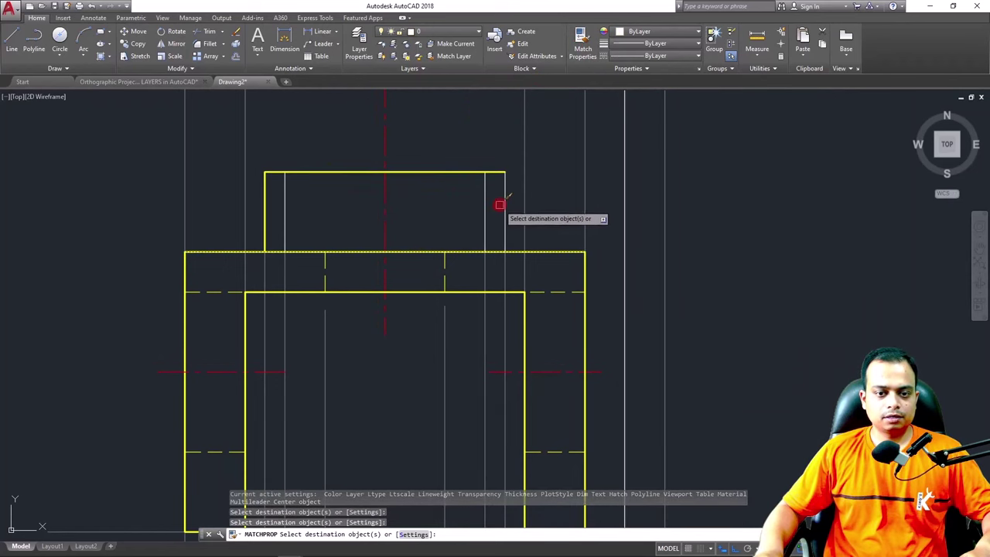
pyautogui.press('Escape')
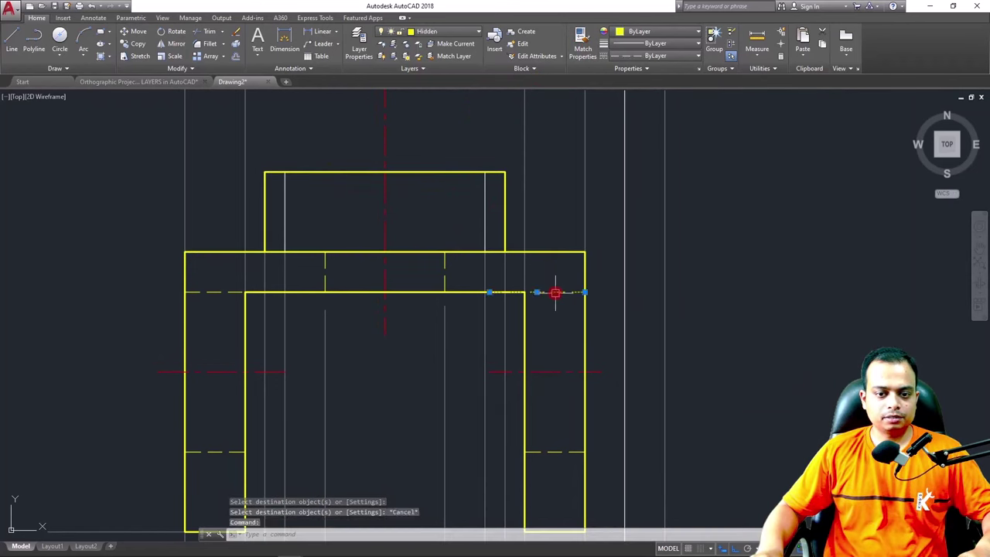
# Match a dashed hidden line's properties onto the boss's two inner bore lines
pyautogui.click(555, 292)
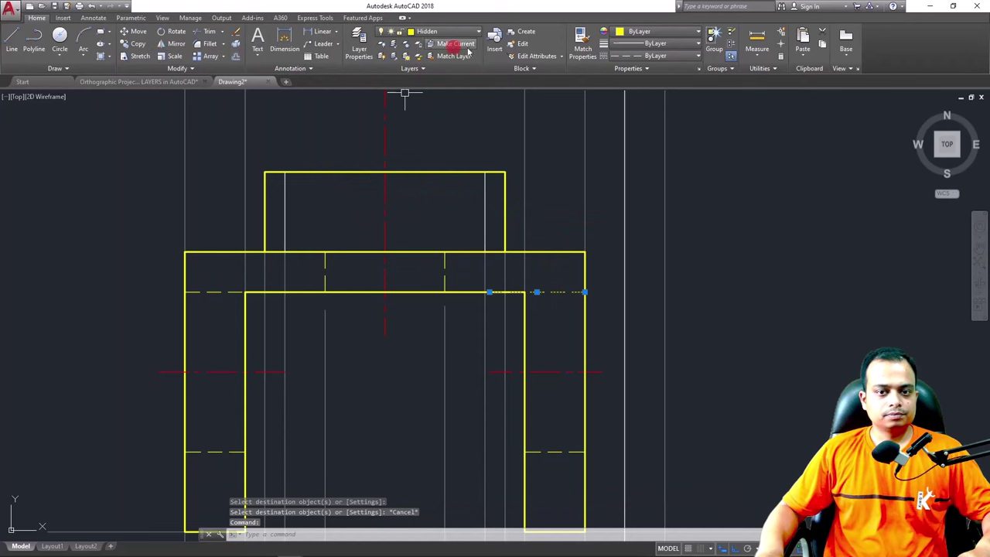
pyautogui.click(580, 48)
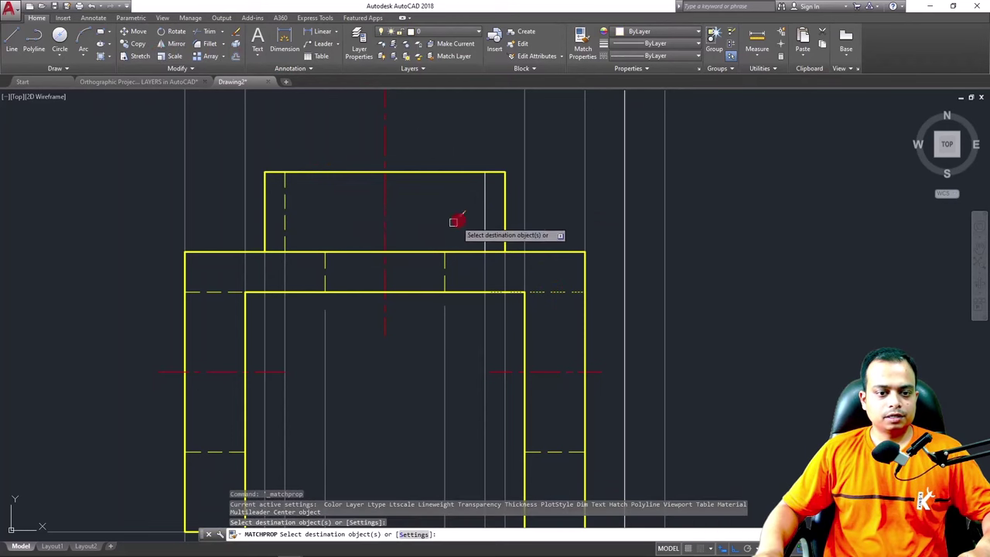
pyautogui.click(487, 217)
pyautogui.press('Escape')
pyautogui.scroll(-4, 570, 270)
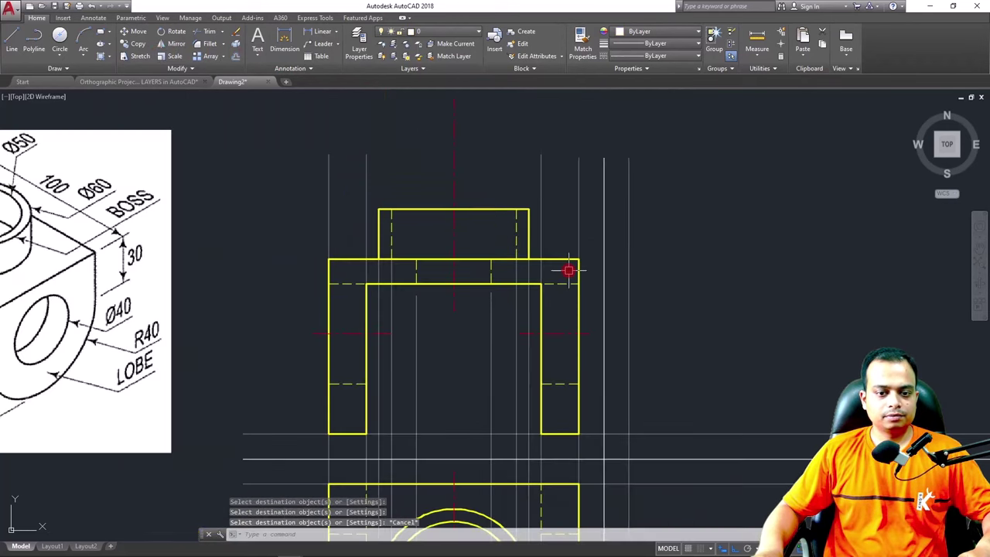
# Lengthen the vertical centre line from its top grip so it ends just above the boss
pyautogui.moveTo(569, 270); pyautogui.dragTo(563, 223, button='middle')
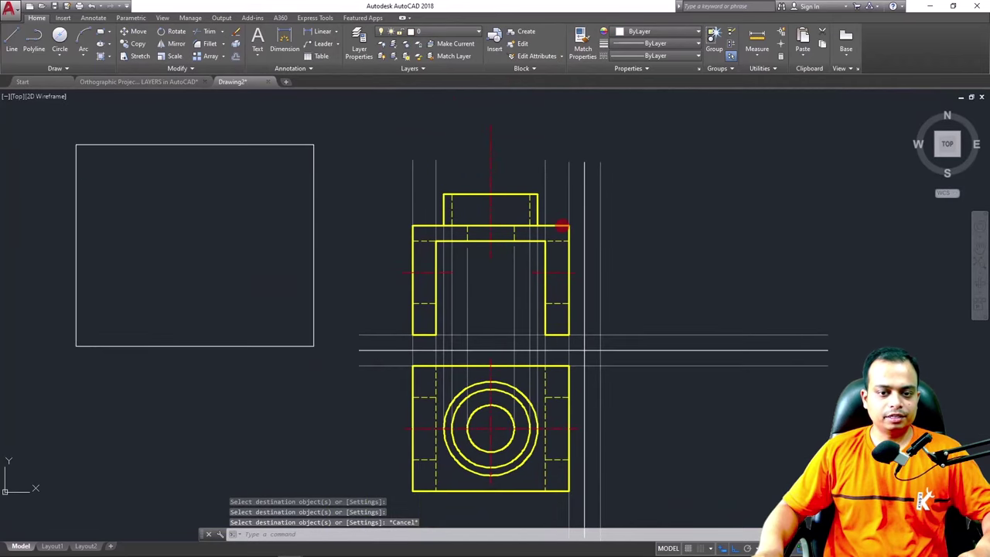
pyautogui.click(491, 159)
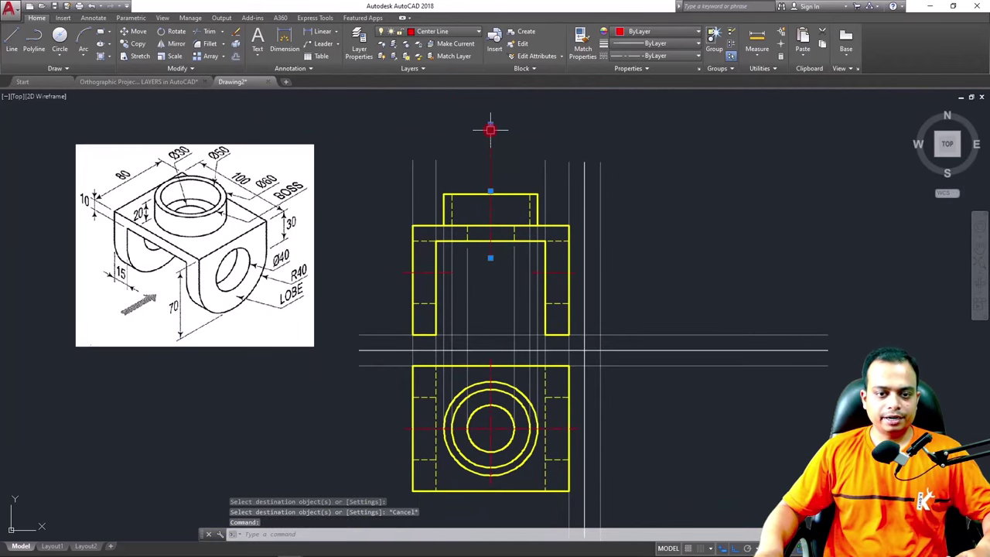
pyautogui.click(490, 128)
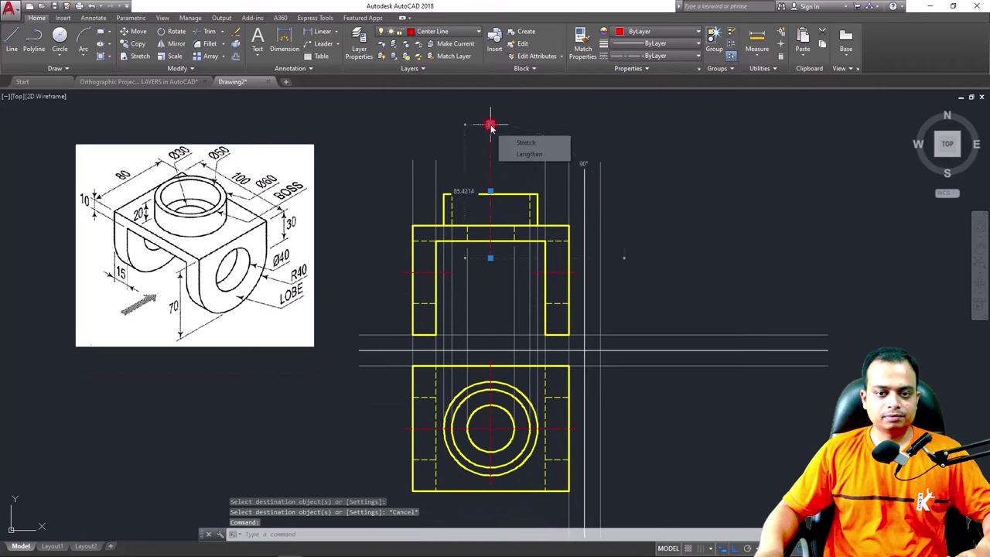
pyautogui.click(491, 124)
pyautogui.moveTo(490, 123)
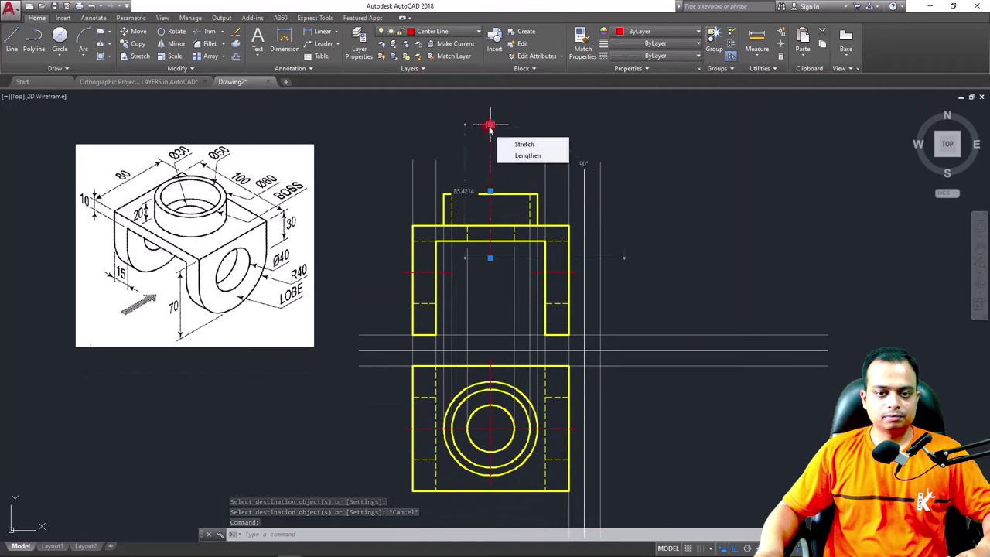
pyautogui.click(519, 158)
pyautogui.click(490, 180)
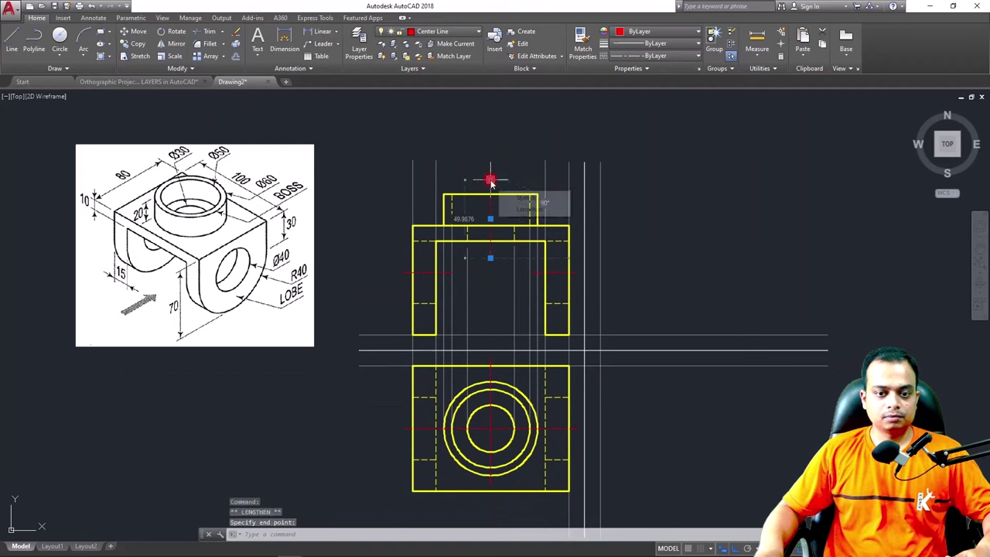
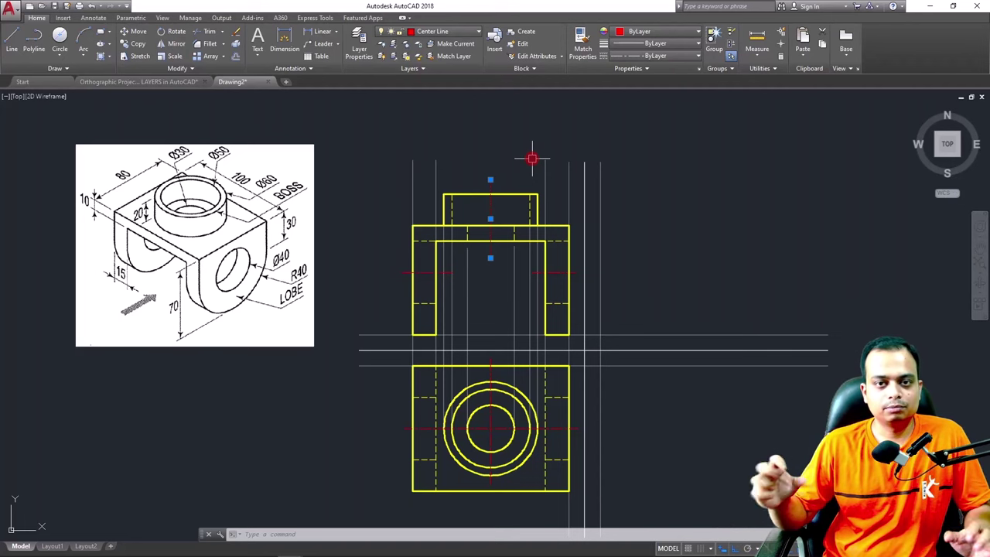
# Switch the current layer to Construction and zoom in on the top view
pyautogui.press('Escape')
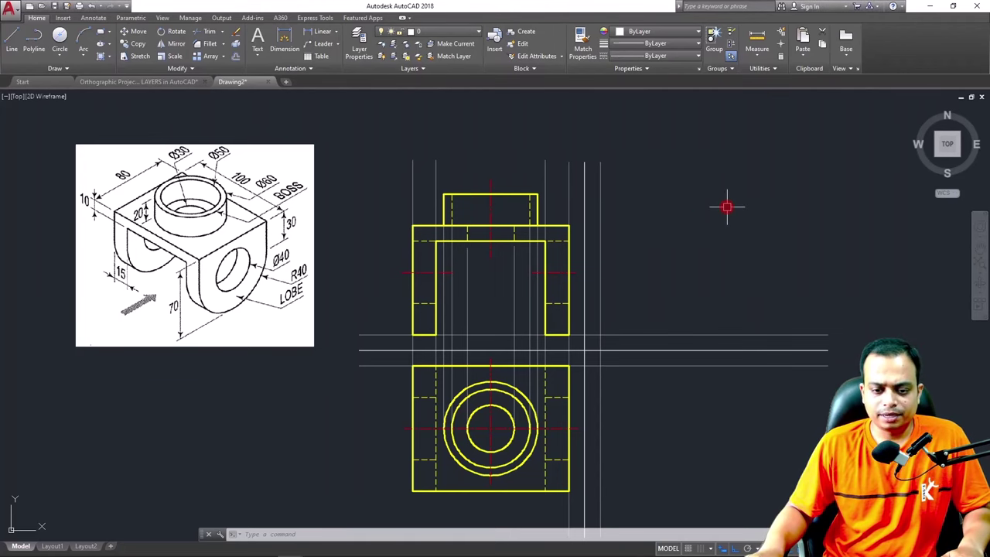
pyautogui.moveTo(727, 207); pyautogui.dragTo(631, 170, button='middle')
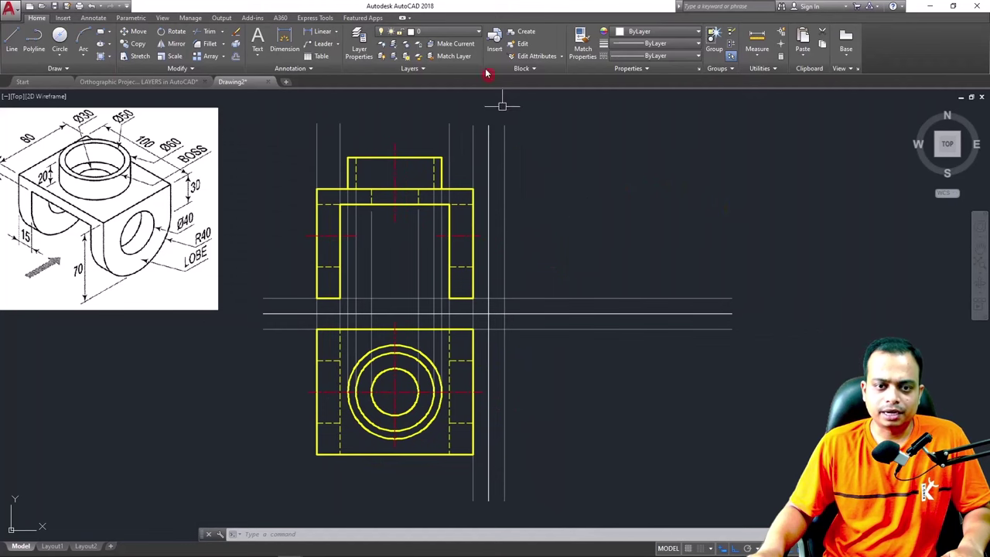
pyautogui.click(478, 31)
pyautogui.click(453, 68)
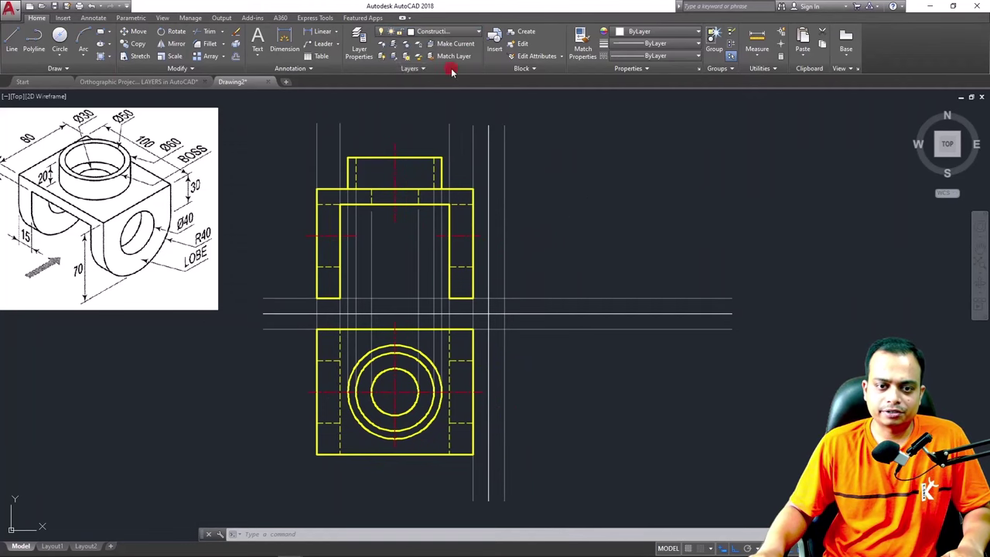
pyautogui.moveTo(548, 283); pyautogui.dragTo(531, 193, button='middle')
pyautogui.scroll(5, 477, 248)
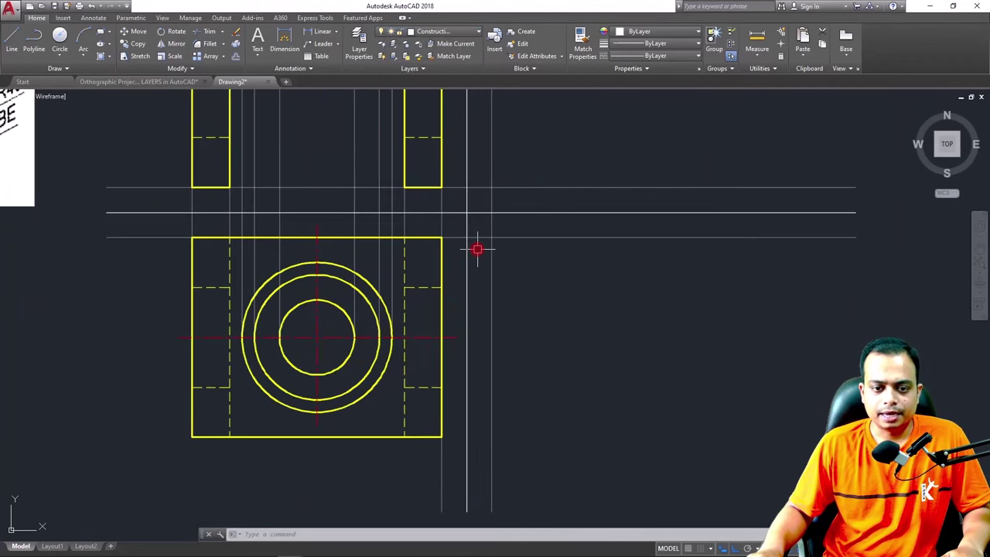
pyautogui.moveTo(477, 249)
pyautogui.mouseDown(button='middle')
pyautogui.moveTo(491, 188)
pyautogui.moveTo(522, 152)
pyautogui.mouseUp(button='middle')
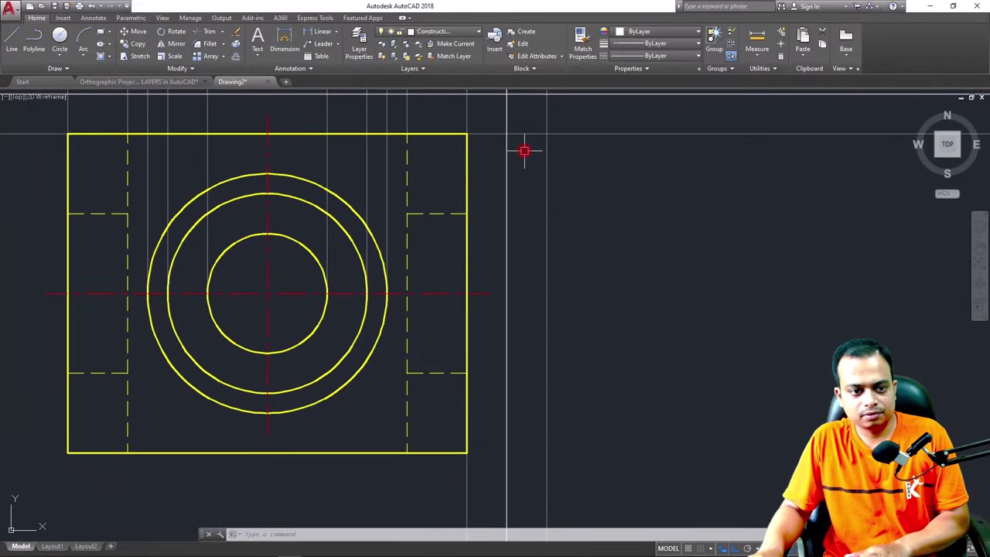
# Draw horizontal lines from the outer, middle and inner circles' tops to the right construction line
pyautogui.press('l')
pyautogui.press('Return')
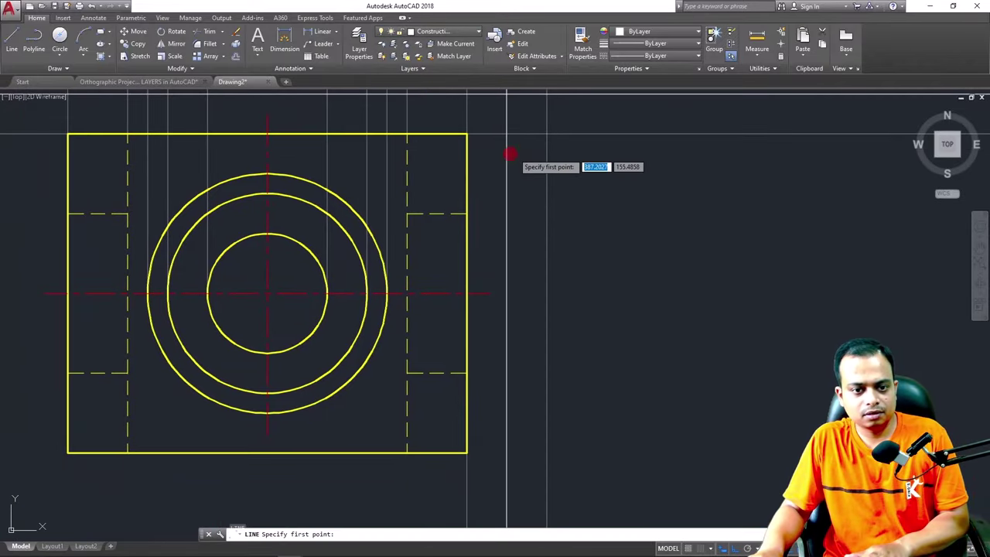
pyautogui.click(268, 173)
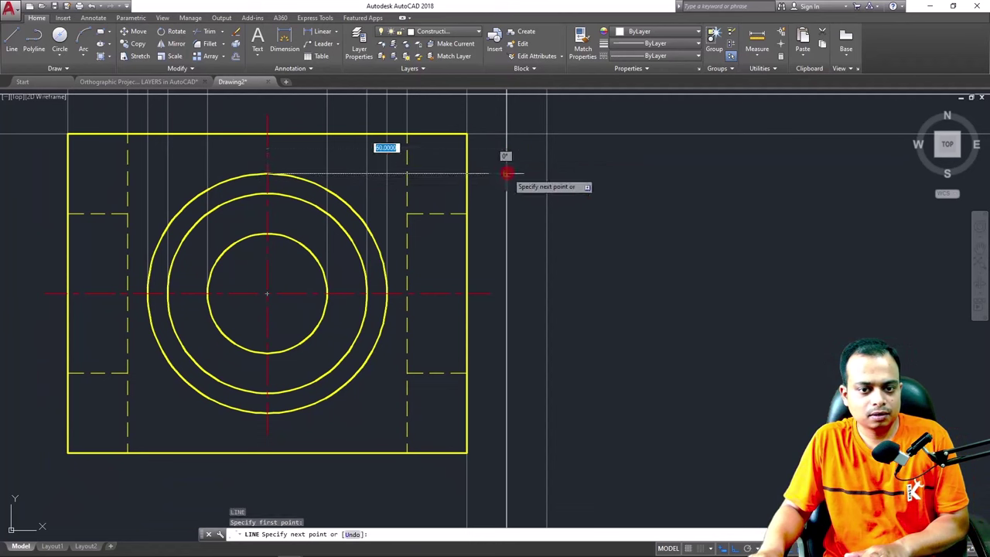
pyautogui.click(505, 173)
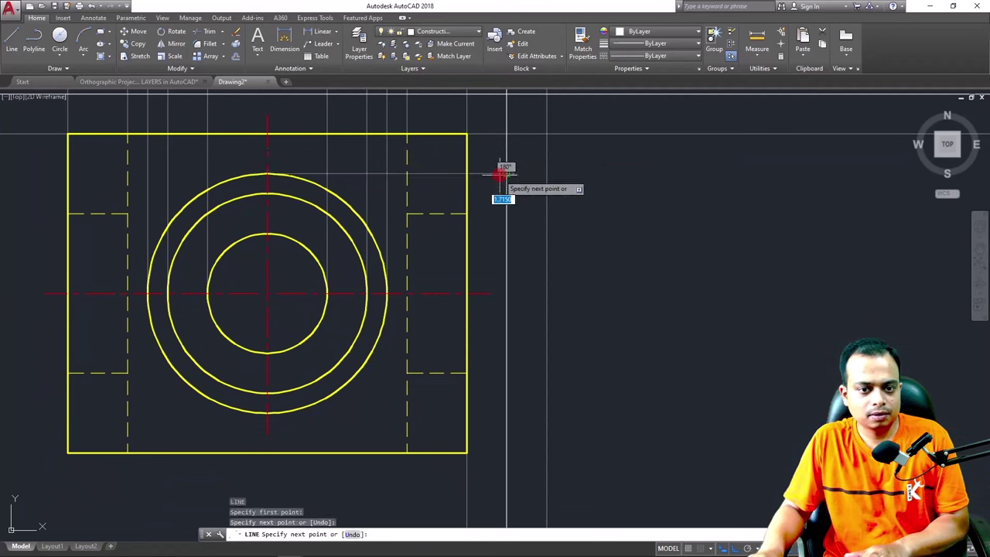
pyautogui.press('Return')
pyautogui.press('Return')
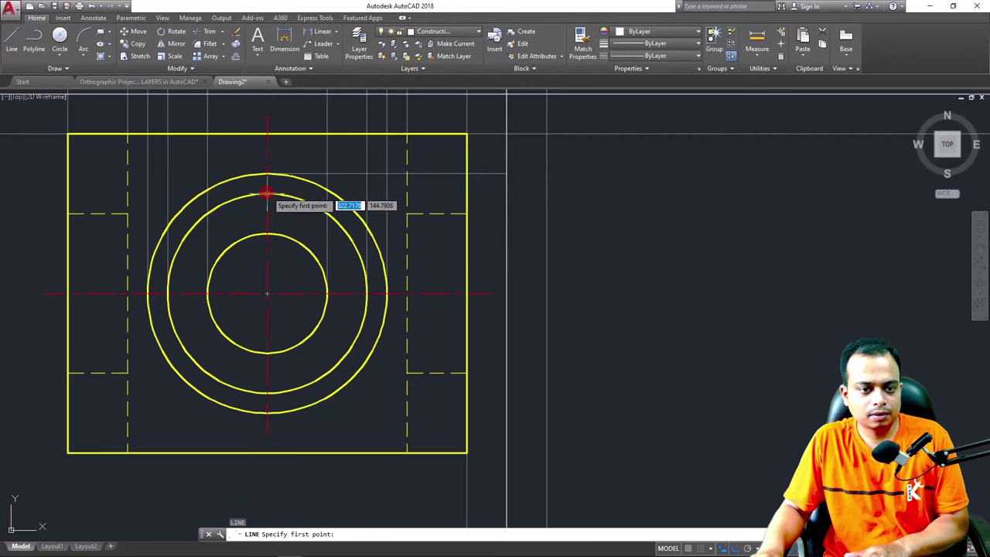
pyautogui.click(267, 194)
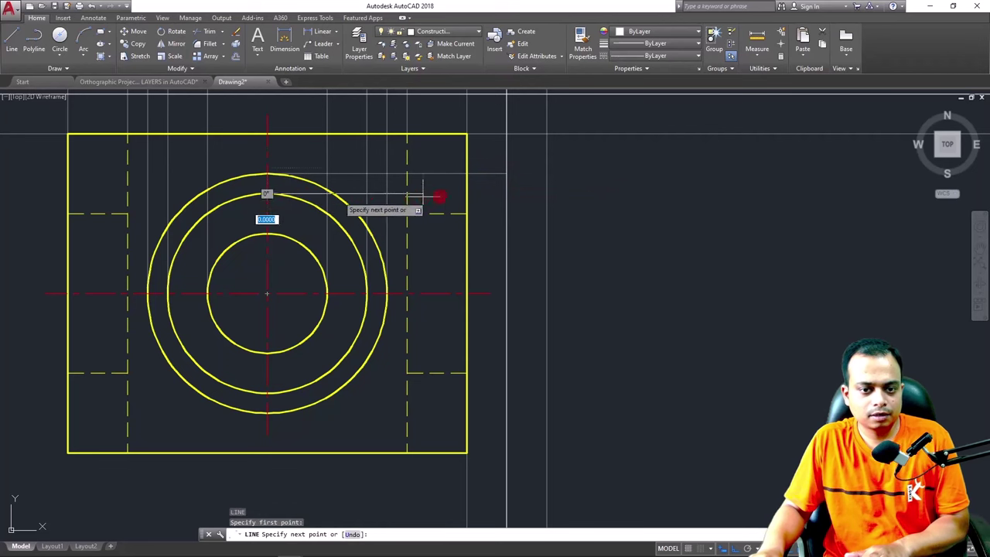
pyautogui.click(505, 194)
pyautogui.press('Return')
pyautogui.press('Return')
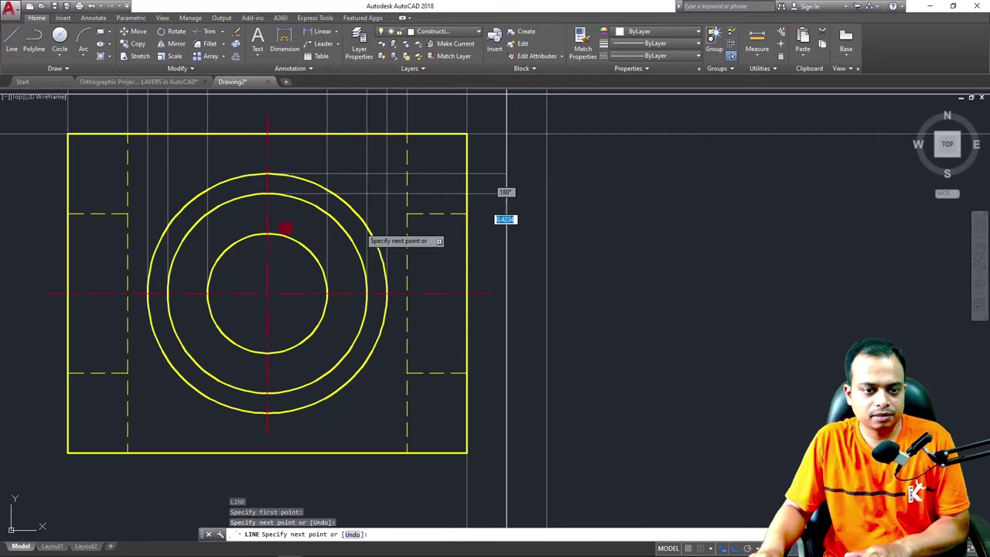
pyautogui.click(267, 232)
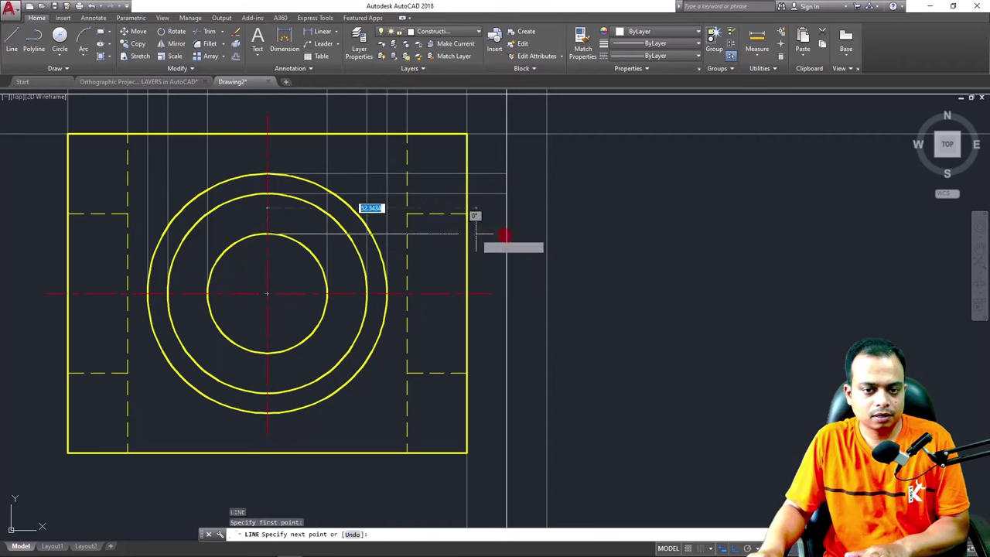
pyautogui.click(505, 232)
pyautogui.press('Return')
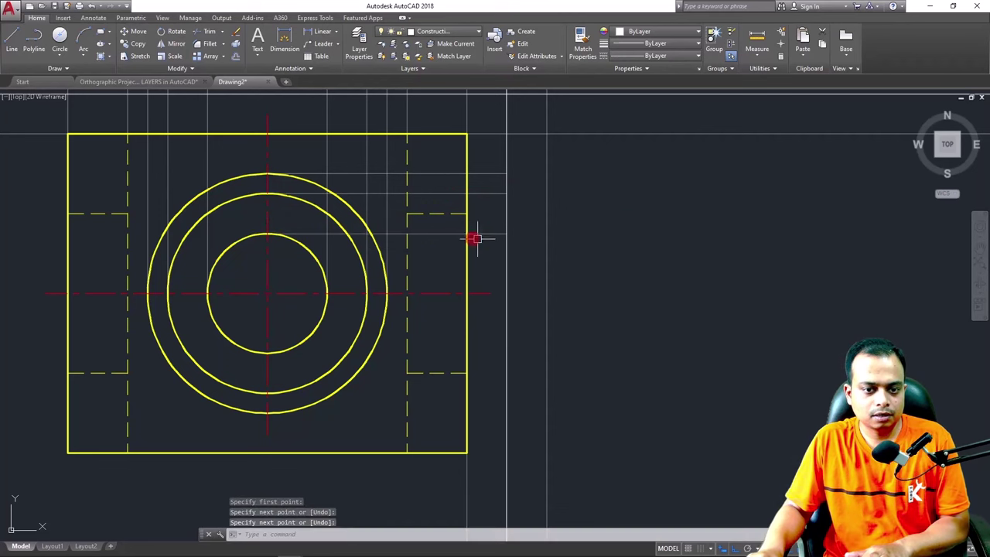
# Mirror the three projection lines about the horizontal centreline, keeping the originals
pyautogui.click(441, 232)
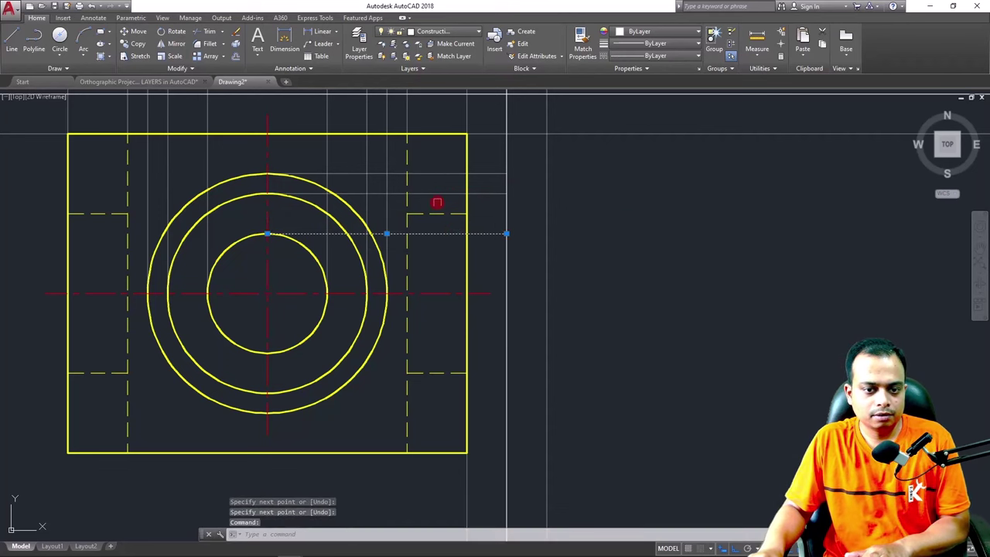
pyautogui.click(439, 193)
pyautogui.click(438, 174)
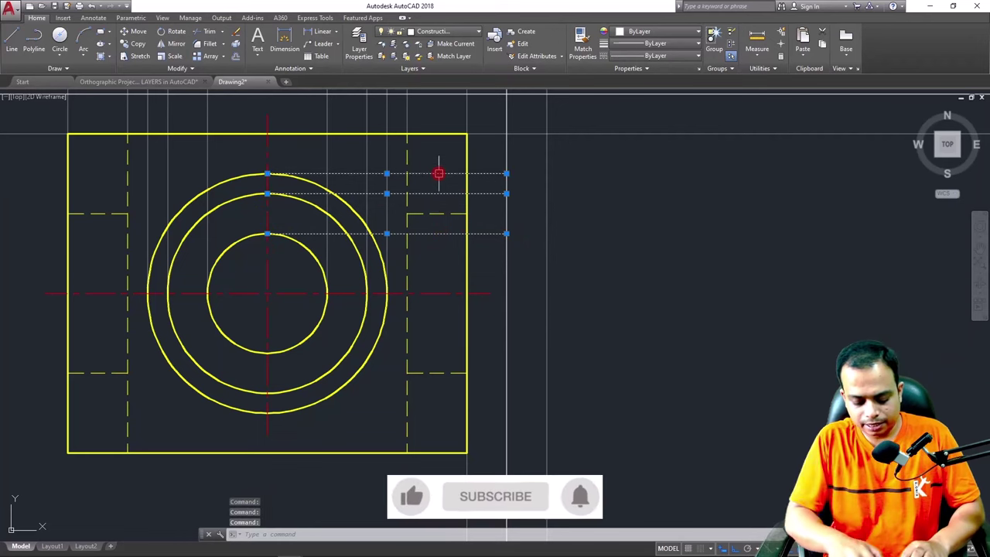
pyautogui.write('MI')
pyautogui.press('Return')
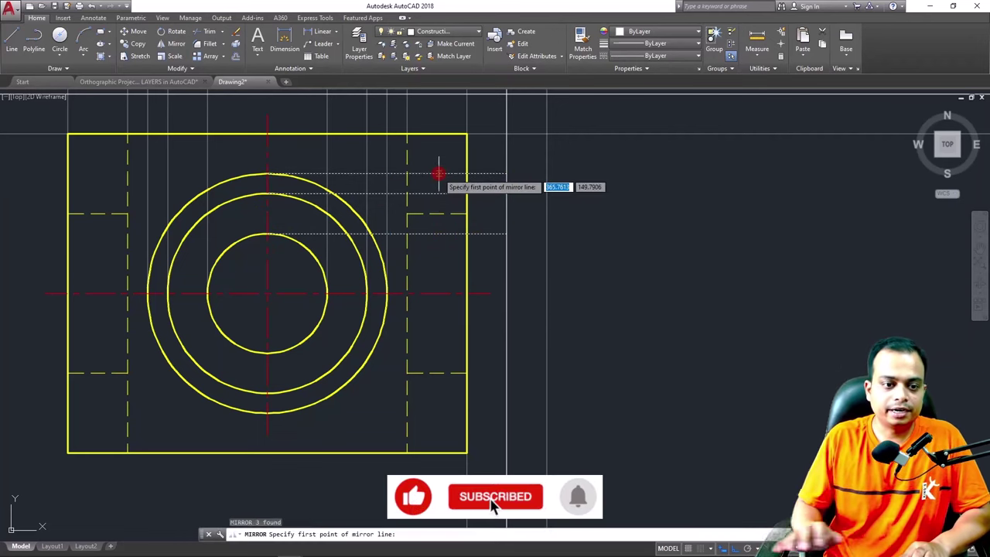
pyautogui.click(263, 293)
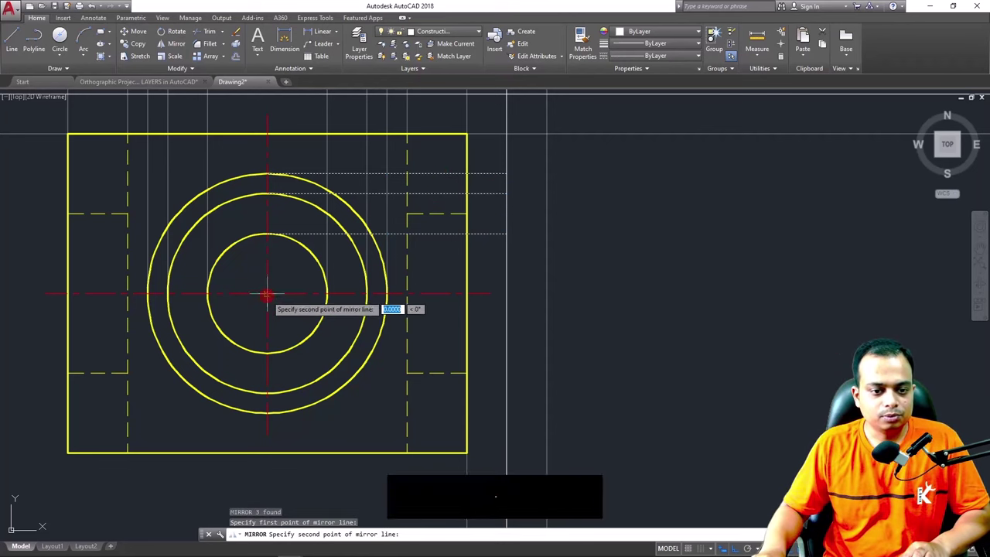
pyautogui.click(443, 293)
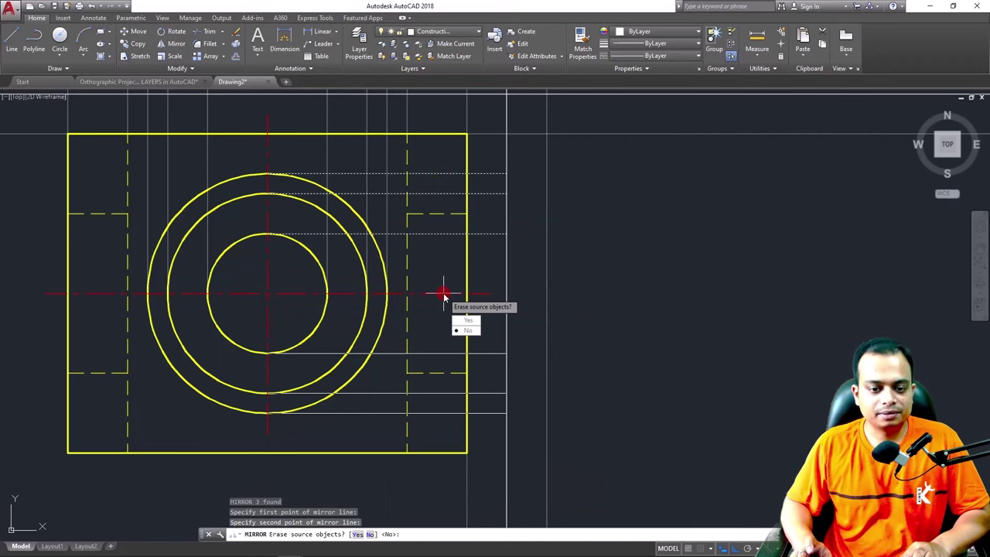
pyautogui.press('Return')
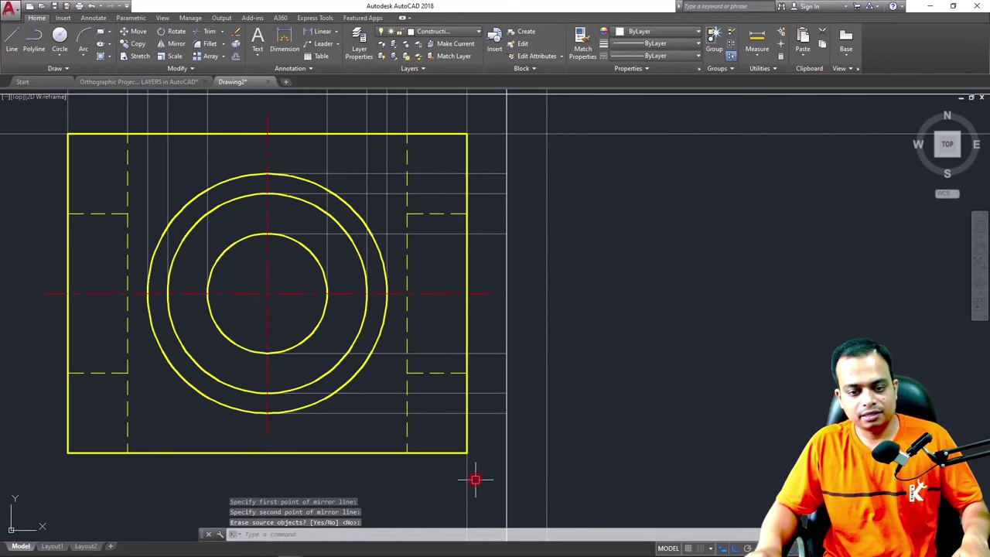
pyautogui.press('Escape')
pyautogui.write('l')
pyautogui.press('Return')
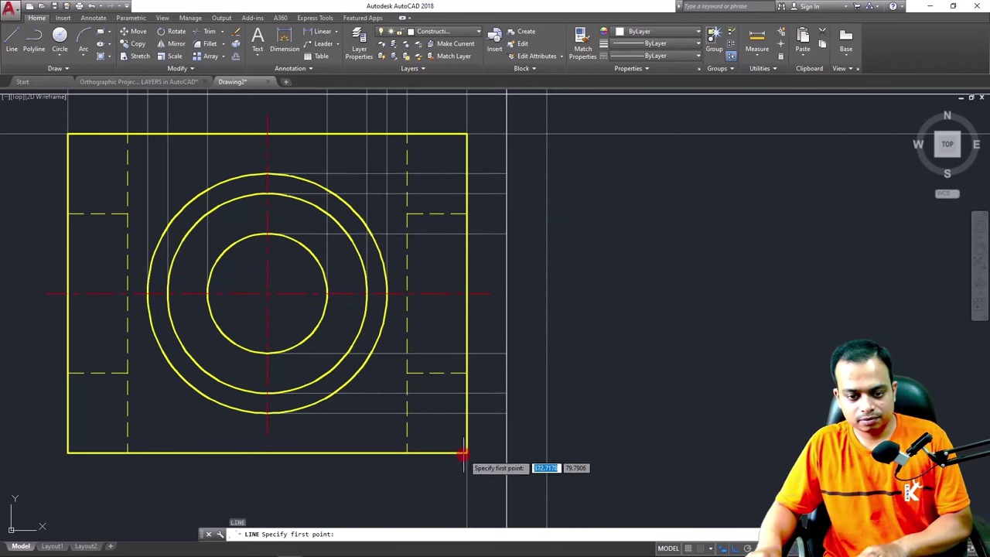
# Draw a short horizontal line rightward from the rectangle's lower-right corner
pyautogui.click(466, 453)
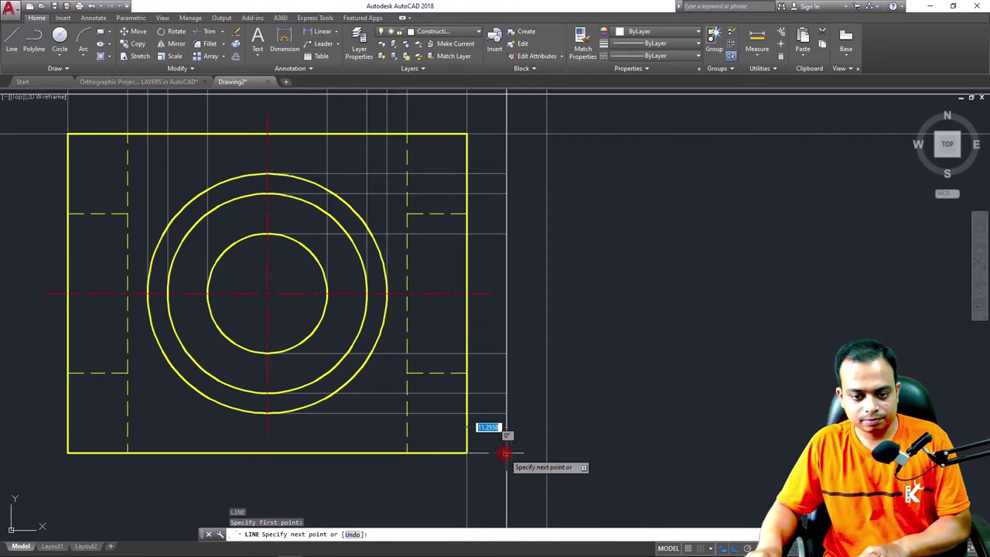
pyautogui.click(506, 453)
pyautogui.press('Return')
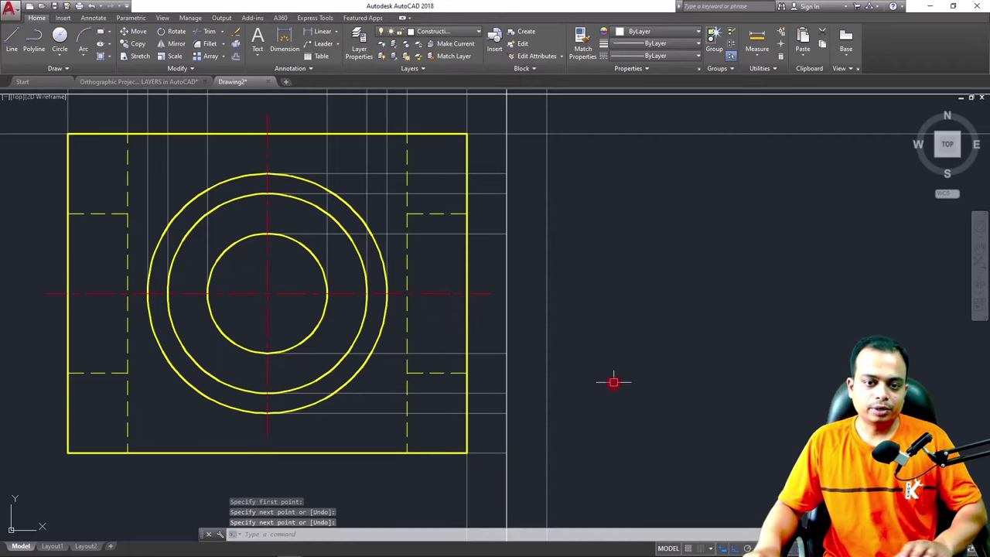
pyautogui.scroll(-2, 592, 323)
pyautogui.moveTo(592, 322); pyautogui.dragTo(525, 411, button='middle')
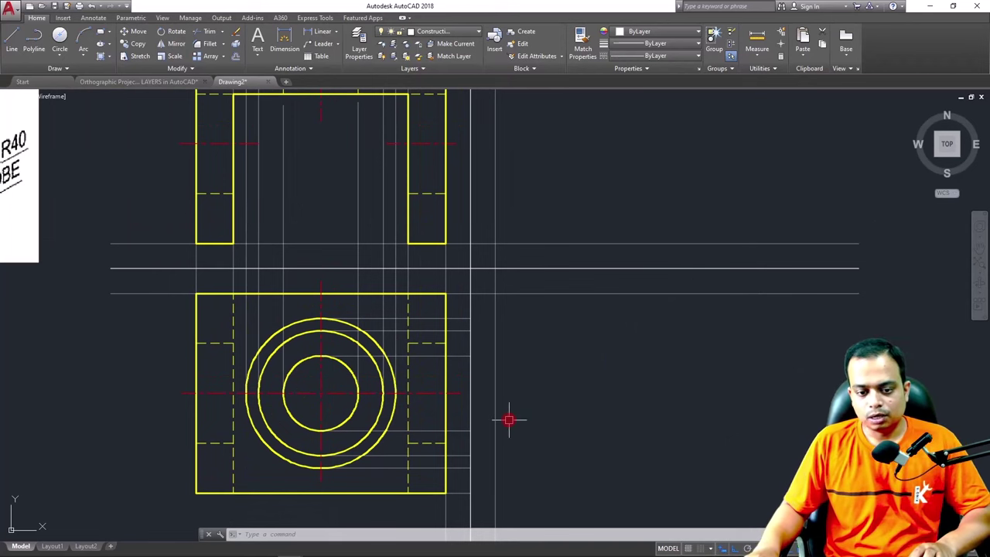
# Draw a 45° line from the top view's lower-right corner and delete a stray vertical line
pyautogui.write('l')
pyautogui.press('Return')
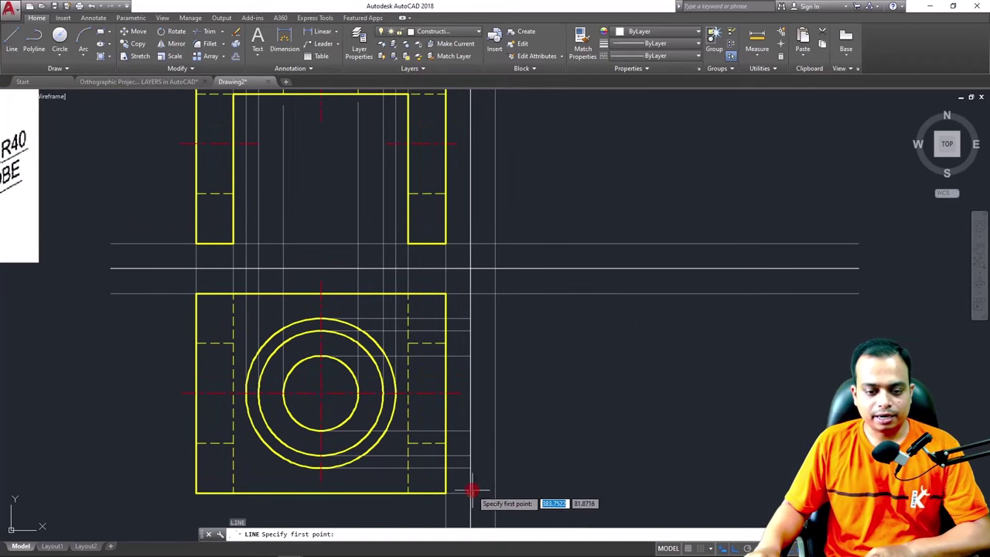
pyautogui.click(470, 492)
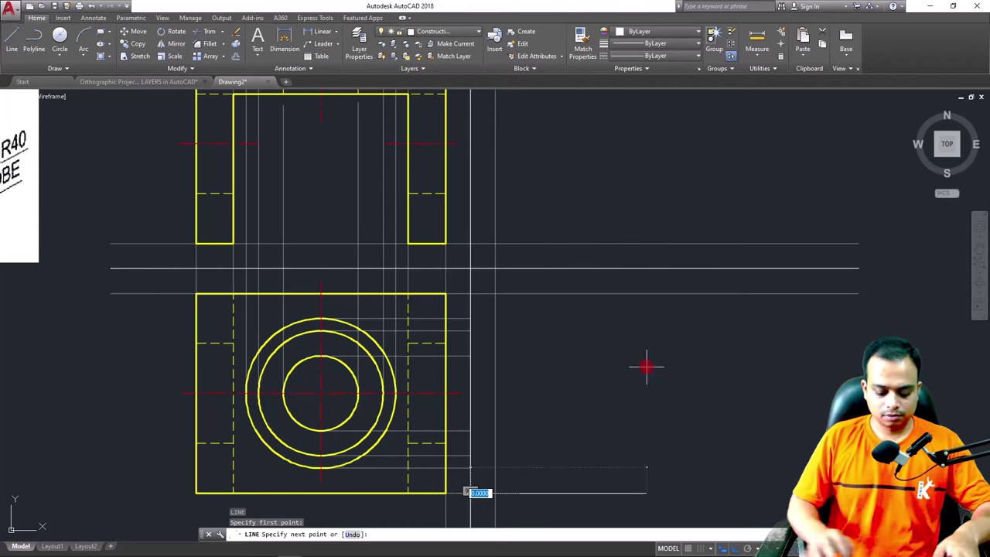
pyautogui.write('2')
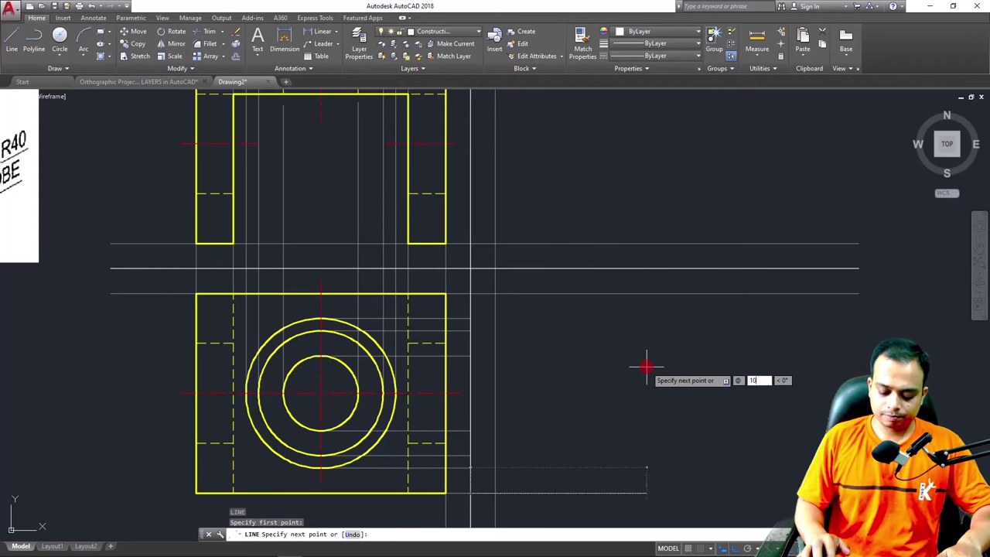
pyautogui.press('Tab')
pyautogui.write('45')
pyautogui.press('Return')
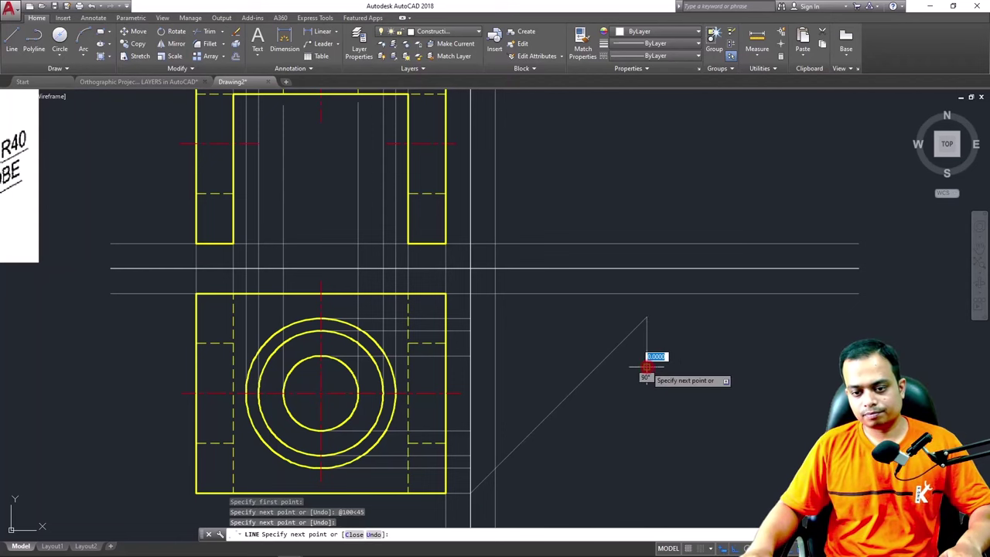
pyautogui.press('Escape')
pyautogui.click(649, 351)
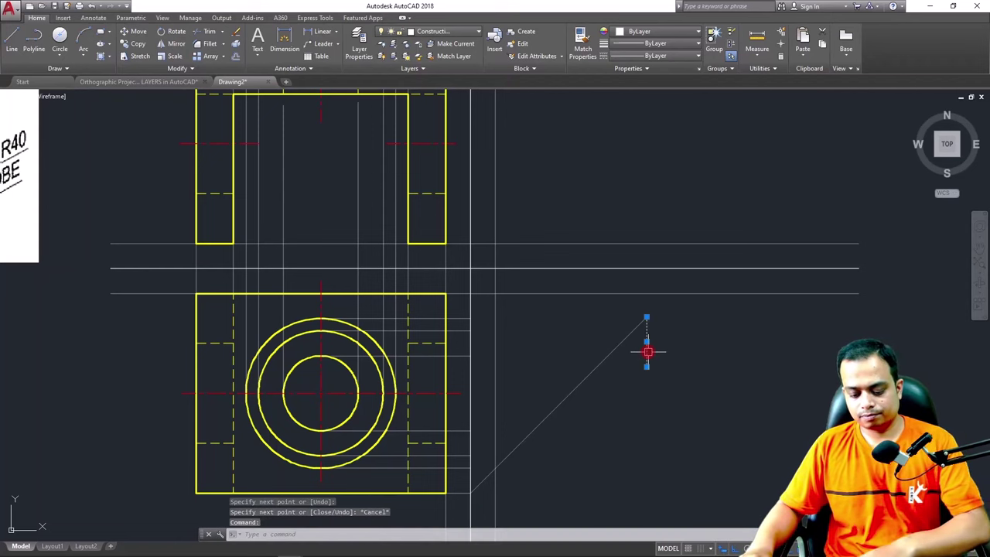
pyautogui.press('Delete')
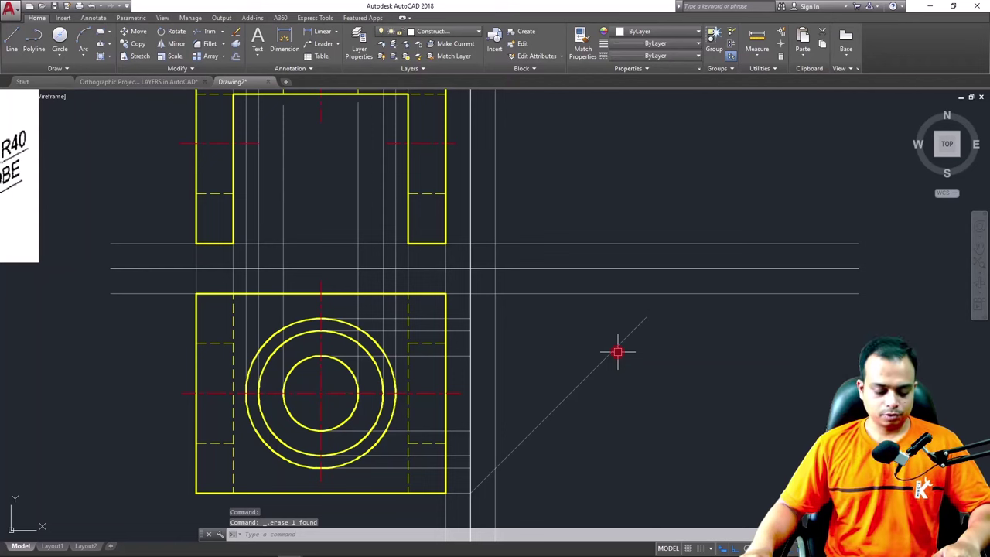
# Extend the 45° diagonal to the horizontal reference line using EX, then select it
pyautogui.write('ex')
pyautogui.press('Return')
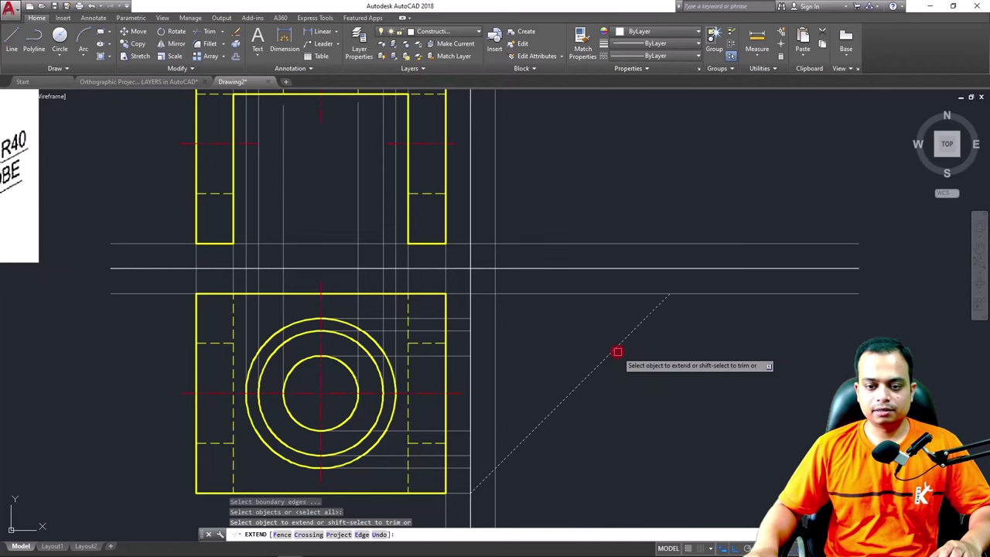
pyautogui.click(680, 280)
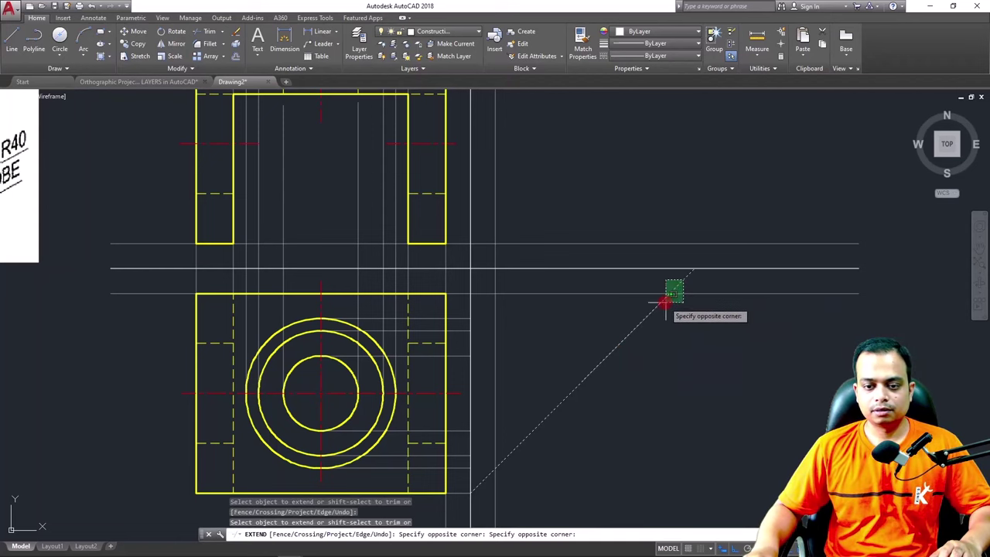
pyautogui.click(664, 304)
pyautogui.press('Escape')
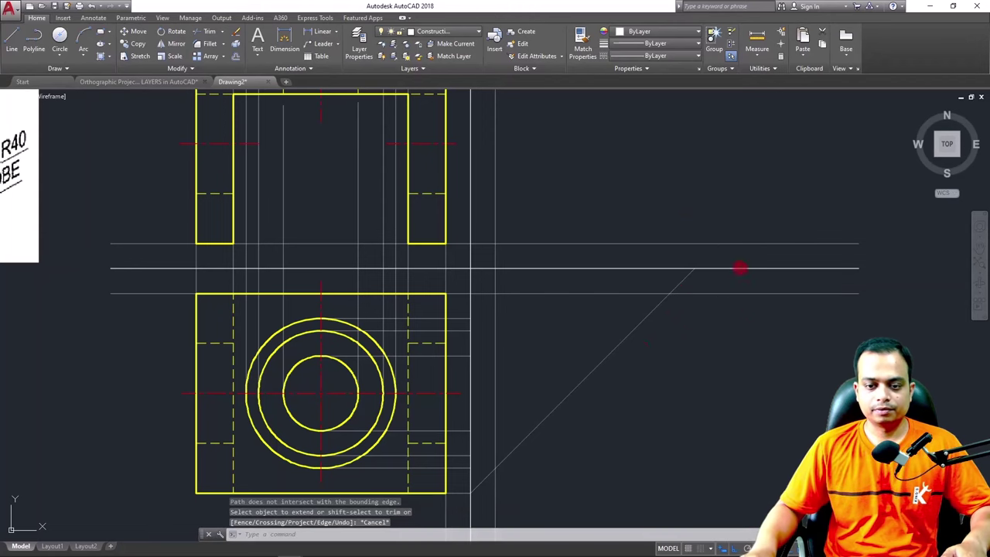
pyautogui.scroll(-2, 735, 292)
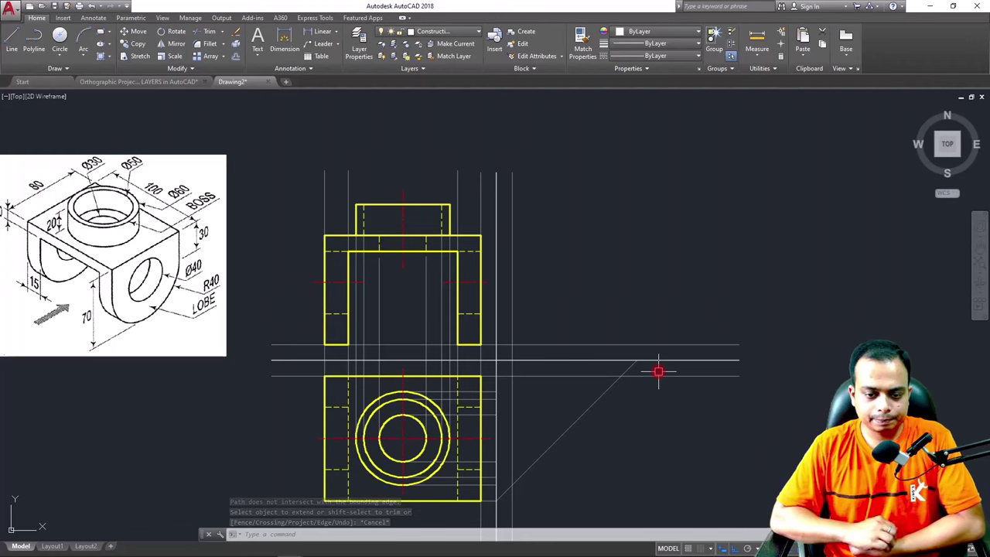
pyautogui.scroll(3, 508, 433)
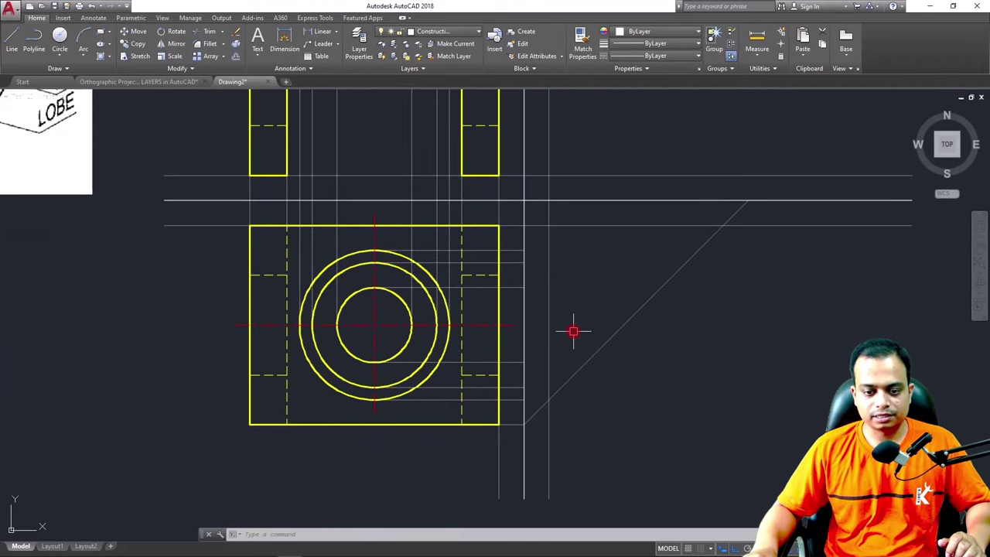
pyautogui.click(584, 361)
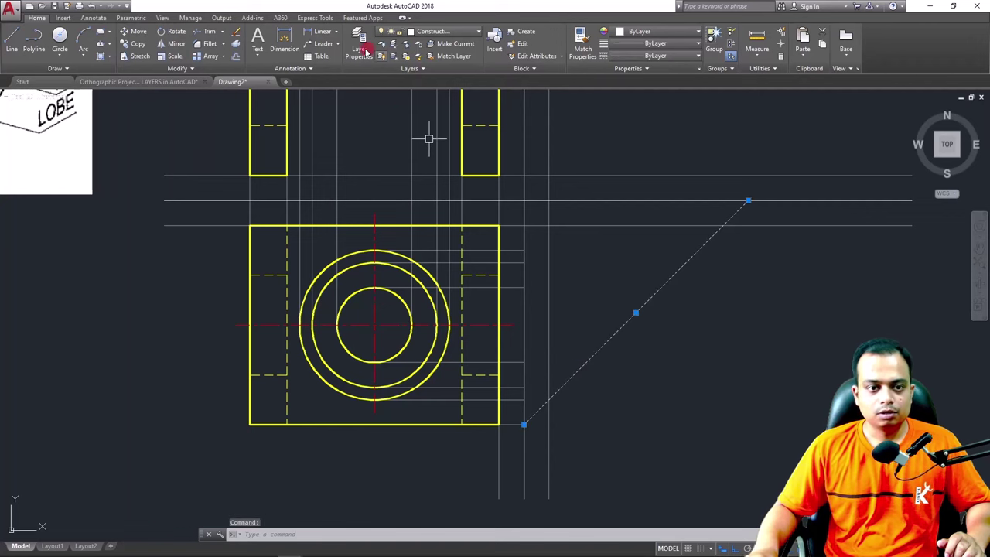
# Copy the diagonal from the top view's corner to three projection-line positions above it
pyautogui.click(139, 48)
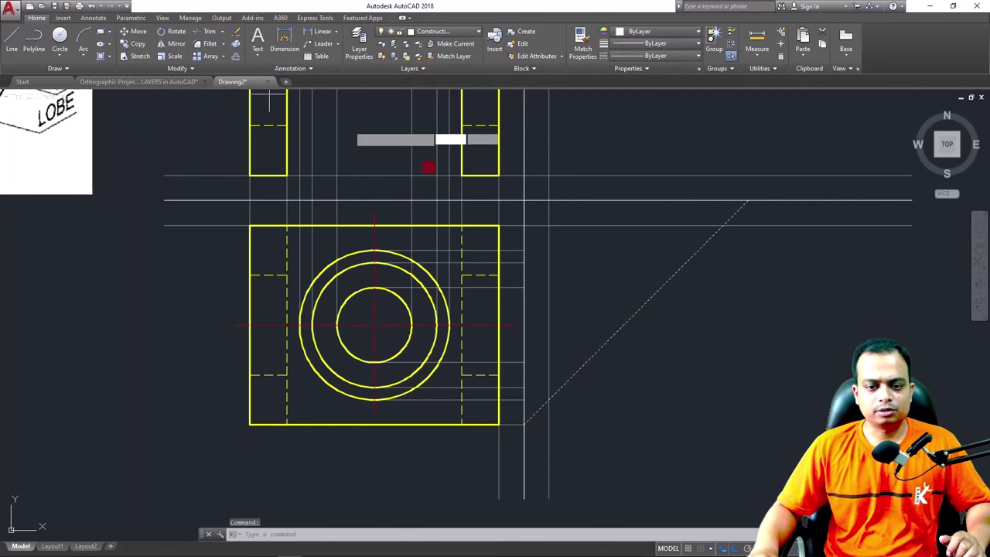
pyautogui.click(524, 422)
pyautogui.scroll(4, 524, 420)
pyautogui.click(524, 399)
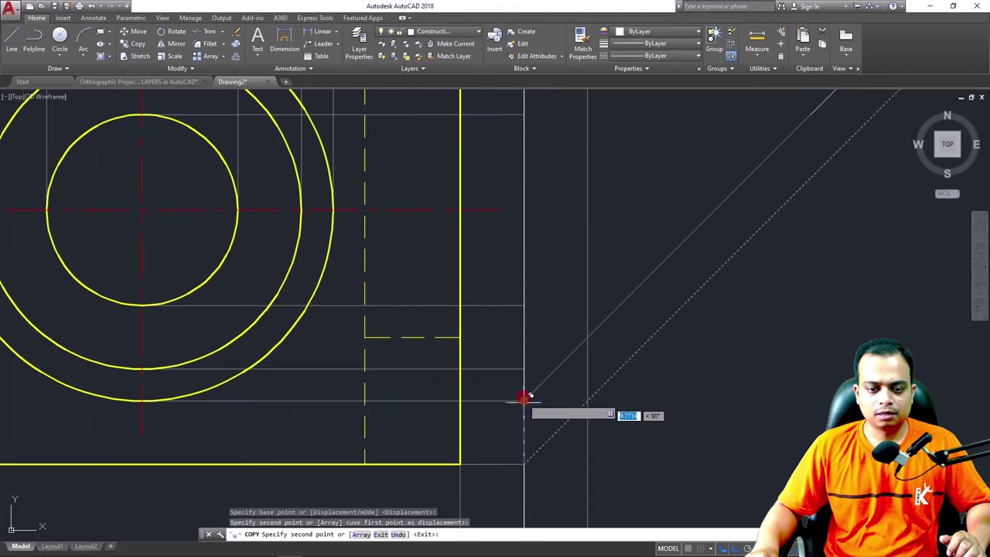
pyautogui.click(524, 369)
pyautogui.click(524, 306)
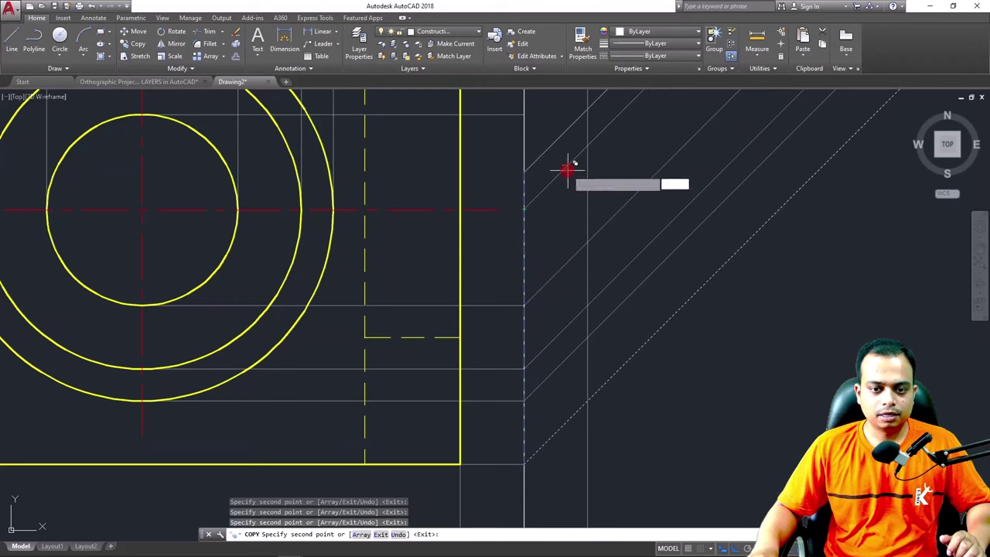
pyautogui.moveTo(567, 167)
pyautogui.mouseDown(button='middle')
pyautogui.moveTo(572, 247)
pyautogui.moveTo(552, 243)
pyautogui.mouseUp(button='middle')
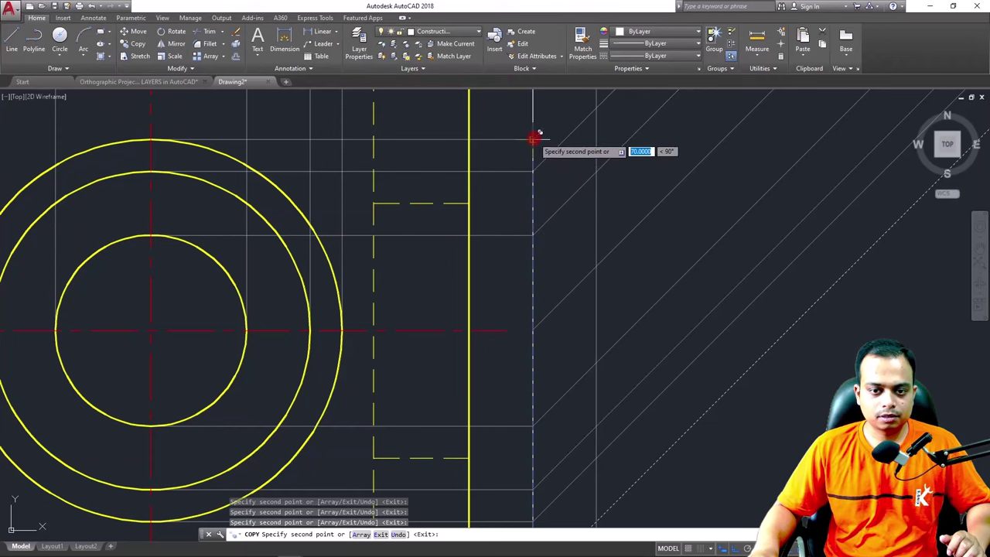
pyautogui.press('Escape')
# Check which layer the centre line is on, then bring the top view back into view
pyautogui.scroll(-4, 661, 346)
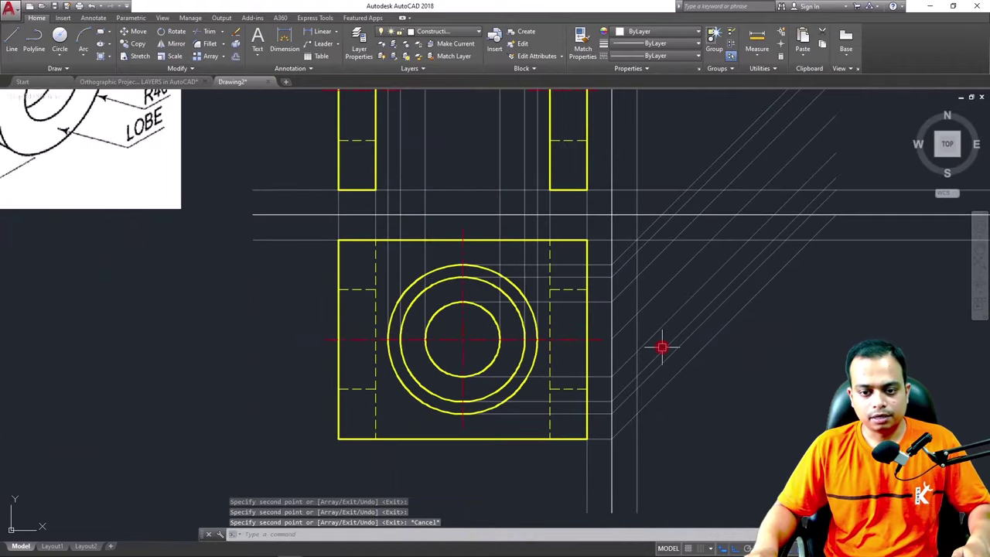
pyautogui.scroll(6, 584, 341)
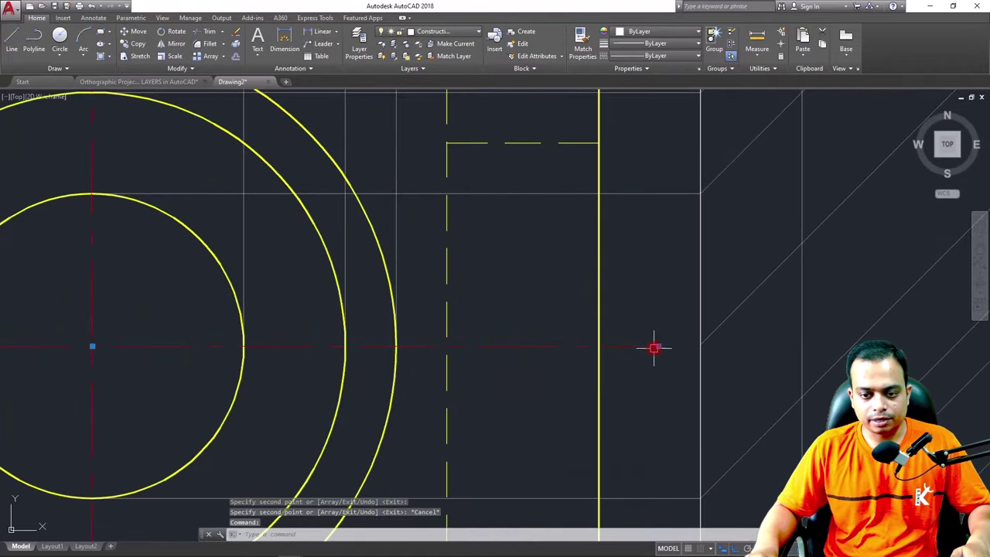
pyautogui.click(654, 347)
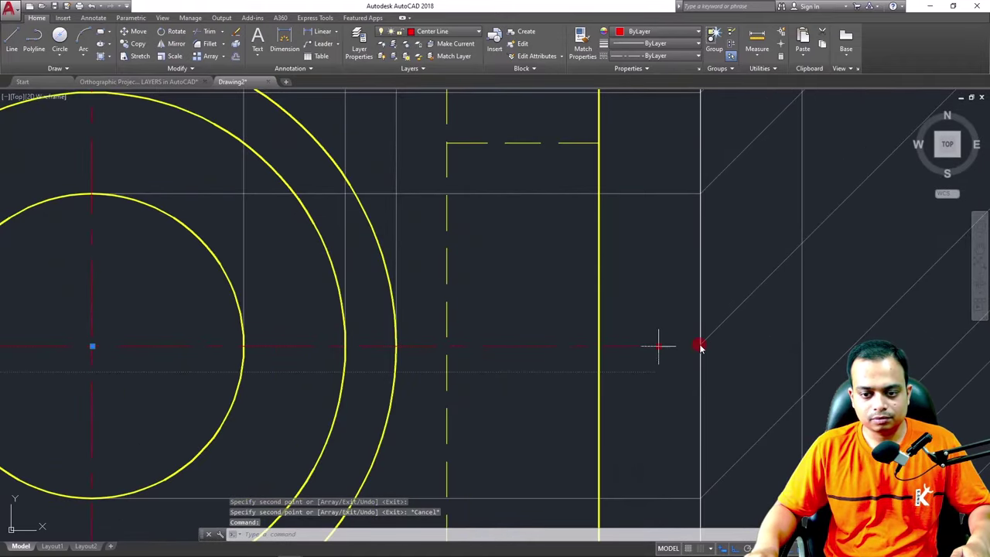
pyautogui.press('Escape')
pyautogui.press('Escape')
pyautogui.scroll(-2, 750, 361)
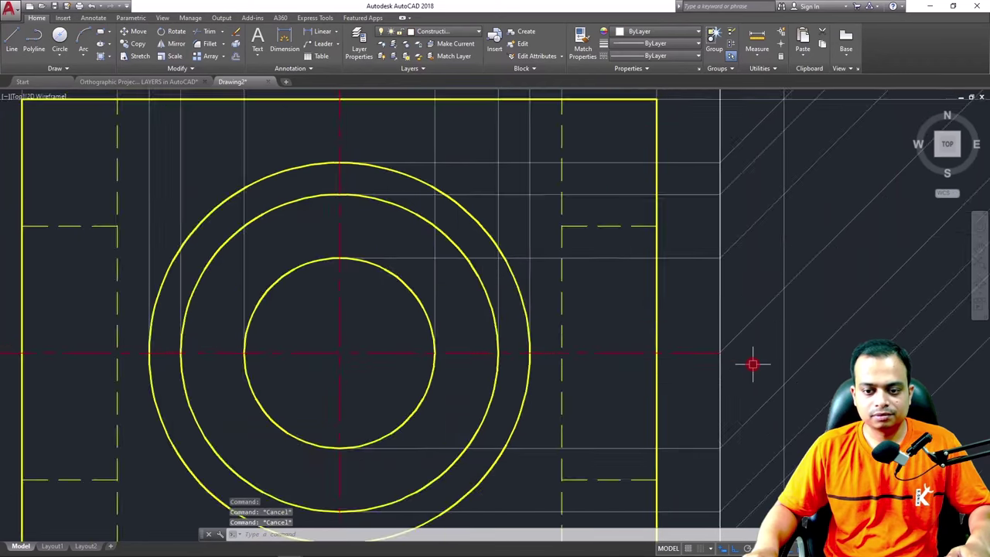
pyautogui.scroll(-4, 753, 363)
pyautogui.moveTo(747, 363); pyautogui.dragTo(524, 431, button='middle')
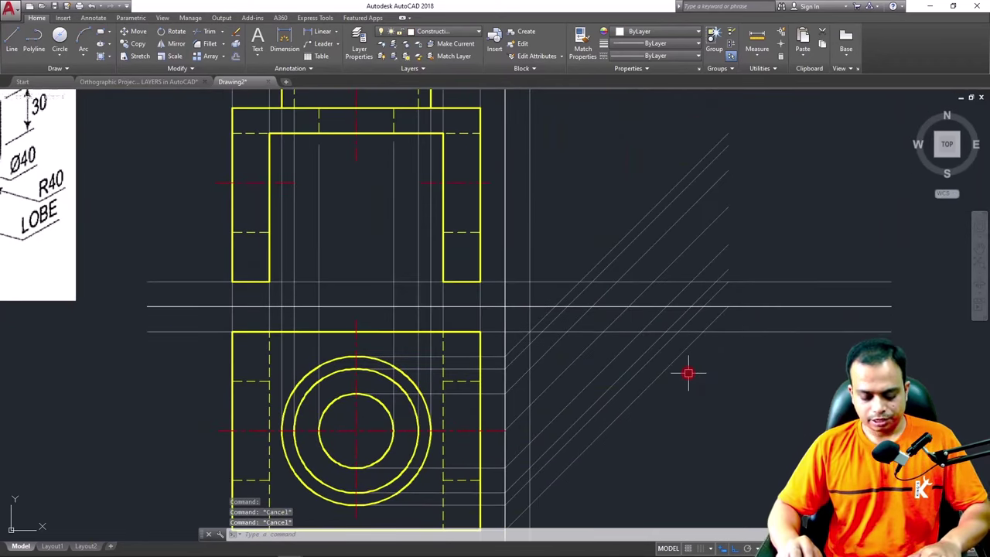
pyautogui.write('tr')
pyautogui.press('Return')
pyautogui.press('Return')
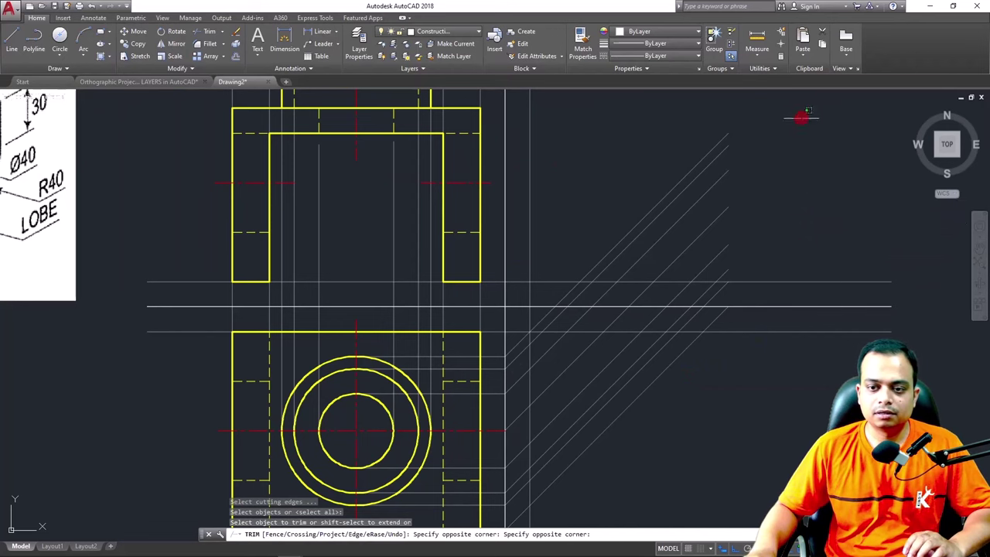
# Trim the diagonals above and between the horizontal reference lines
pyautogui.click(802, 118)
pyautogui.click(602, 292)
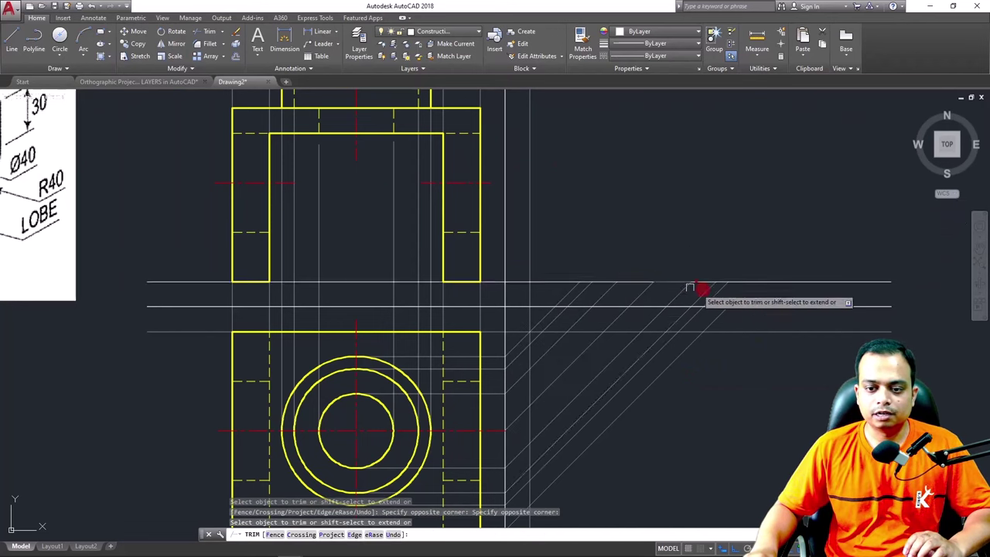
pyautogui.click(757, 290)
pyautogui.click(556, 300)
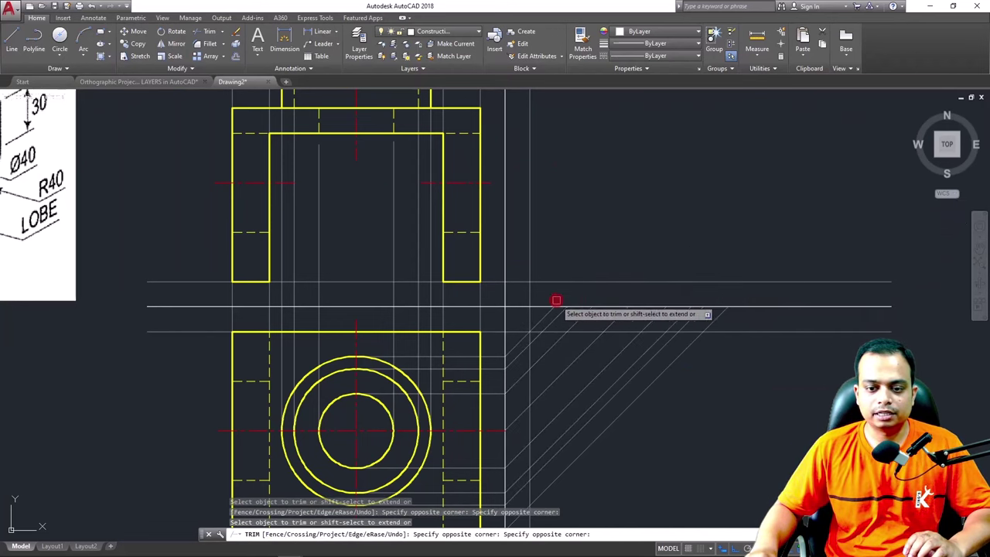
pyautogui.press('Escape')
pyautogui.moveTo(665, 227); pyautogui.dragTo(638, 293, button='middle')
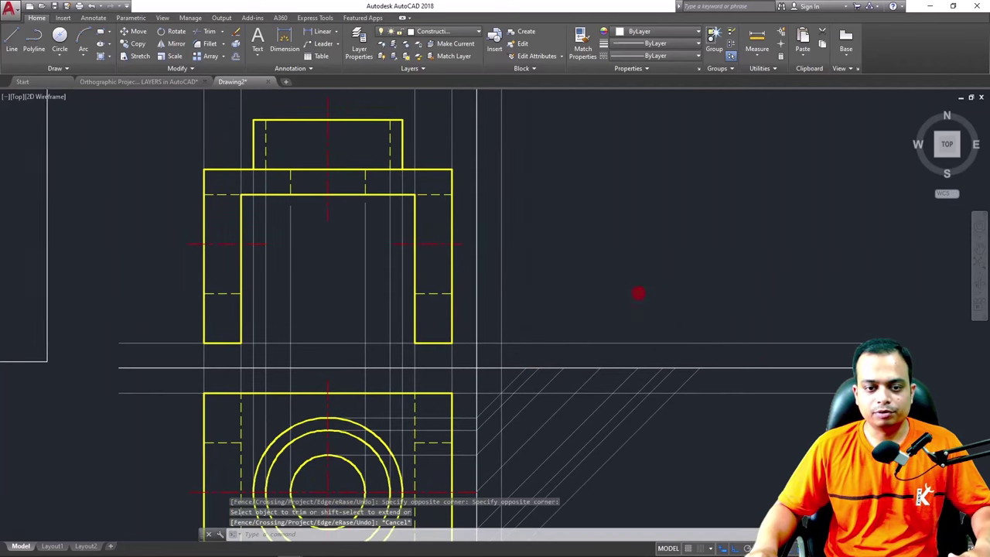
pyautogui.scroll(-2, 638, 293)
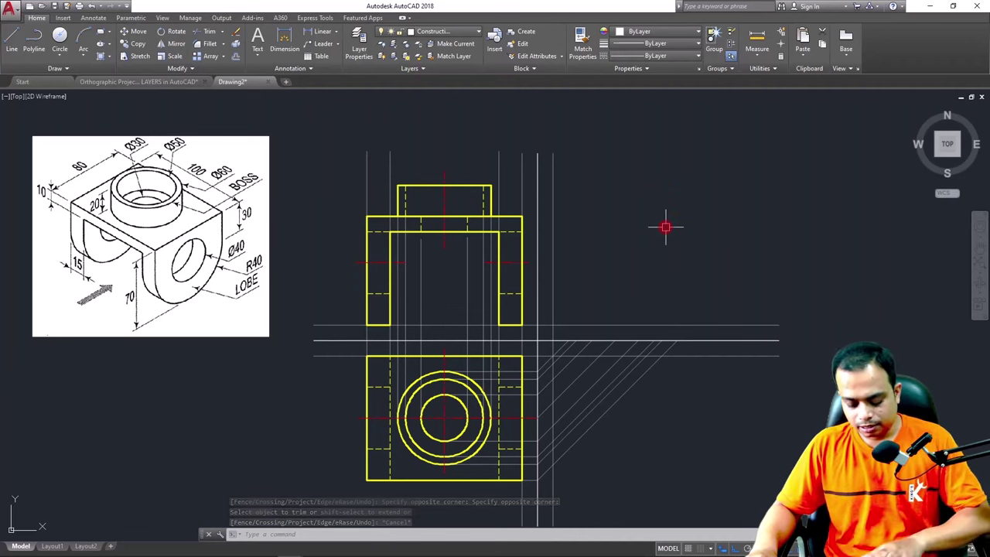
# Draw a horizontal projection line rightward from the boss's top-right corner
pyautogui.write('l')
pyautogui.press('Return')
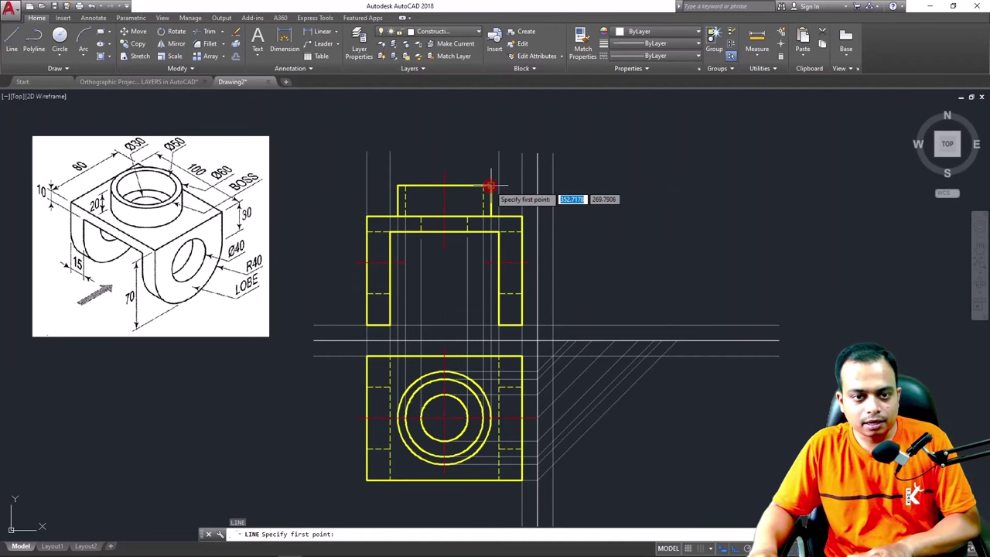
pyautogui.click(490, 185)
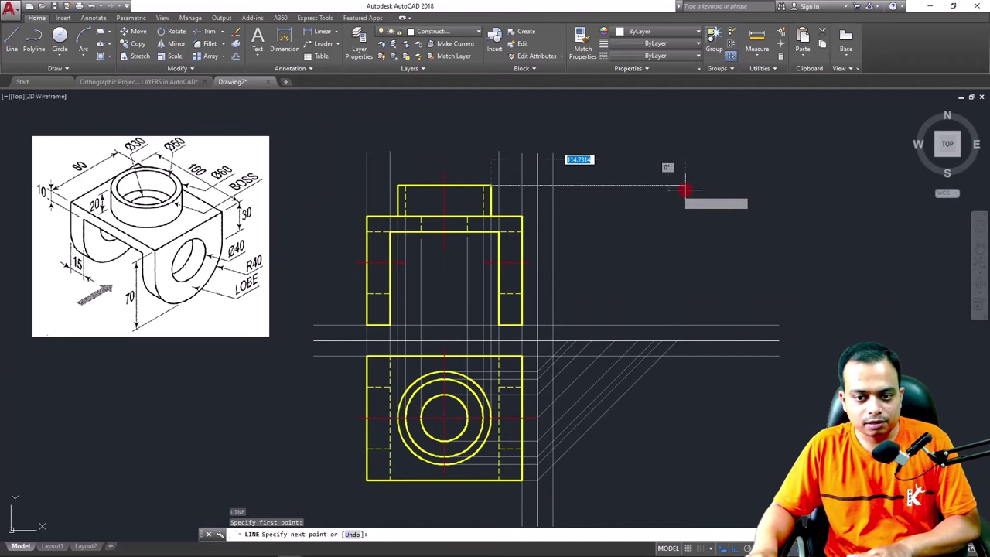
pyautogui.click(695, 187)
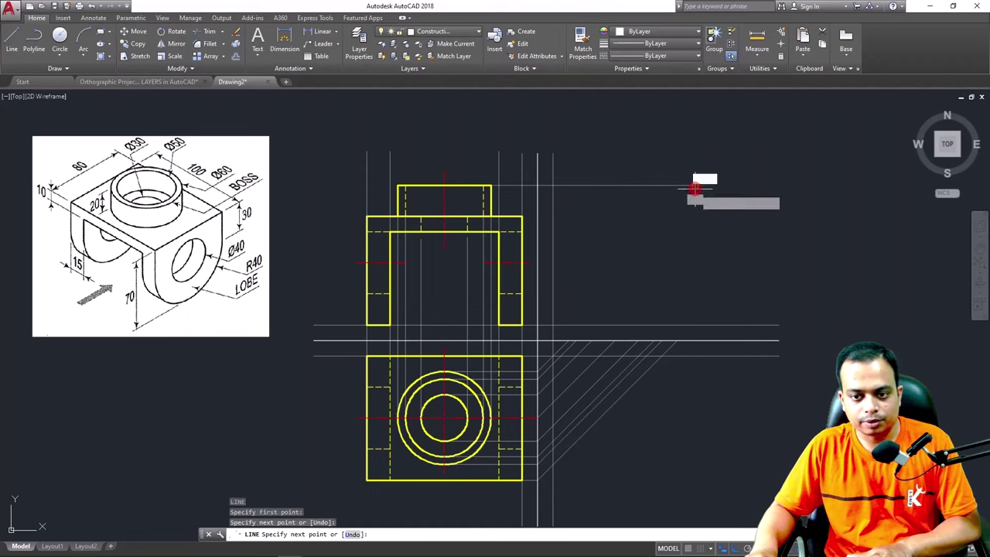
pyautogui.press('Return')
pyautogui.press('Return')
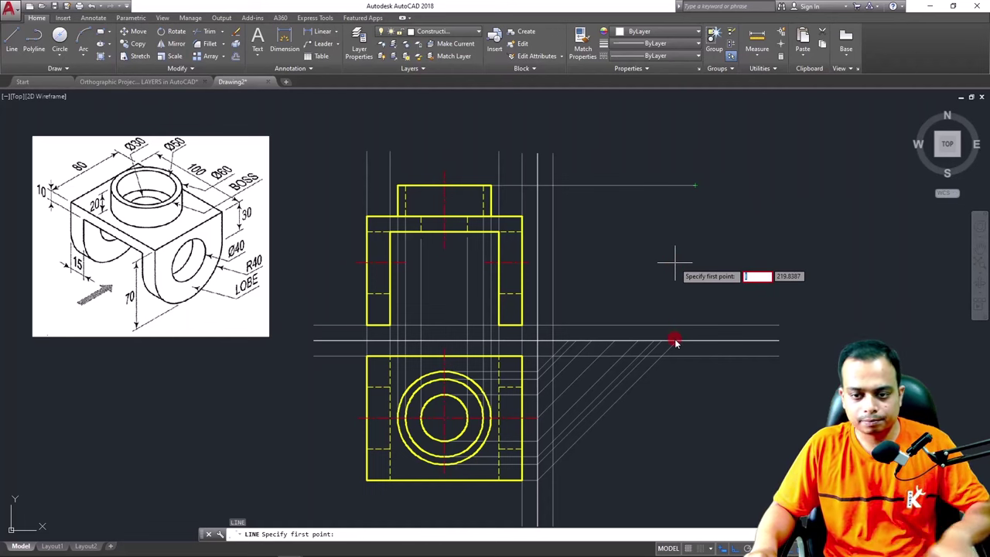
# Draw a vertical line from the horizontal reference line up to the boss projection line
pyautogui.press('Escape')
pyautogui.press('Escape')
pyautogui.press('Return')
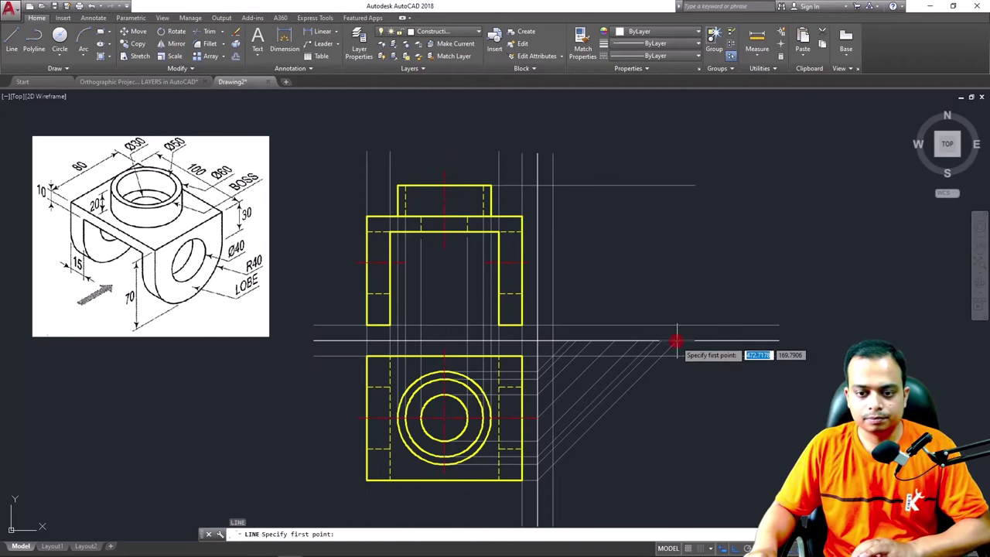
pyautogui.click(676, 340)
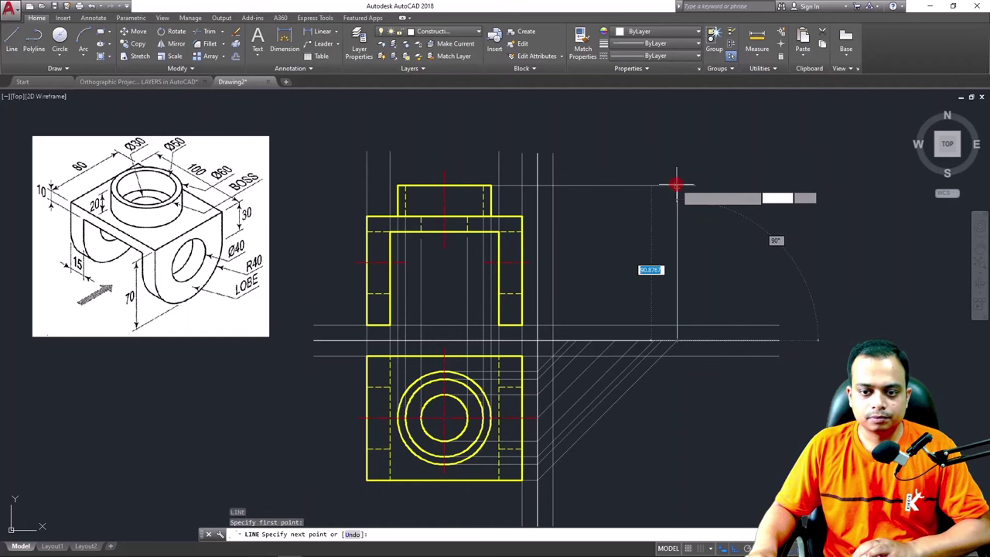
pyautogui.click(675, 185)
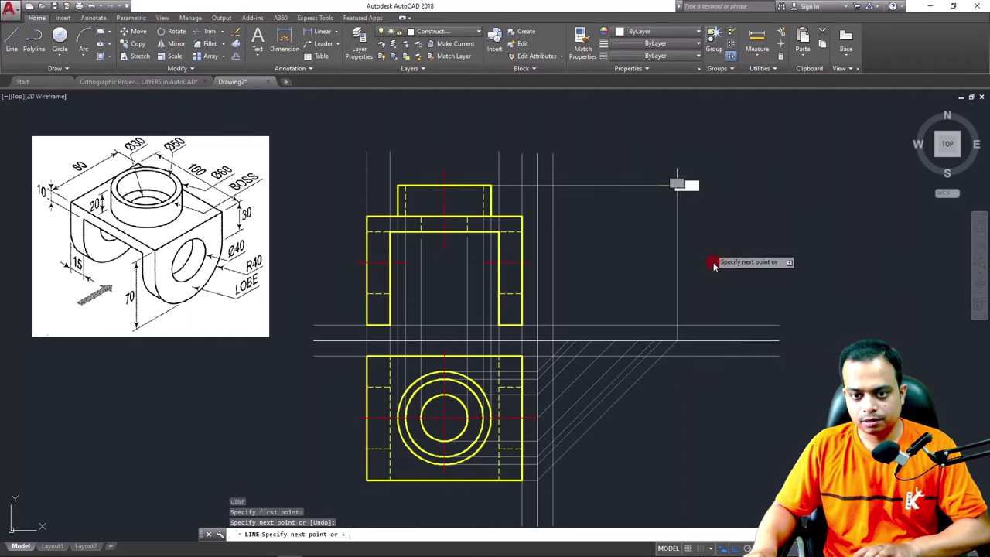
pyautogui.press('Return')
pyautogui.scroll(2, 713, 262)
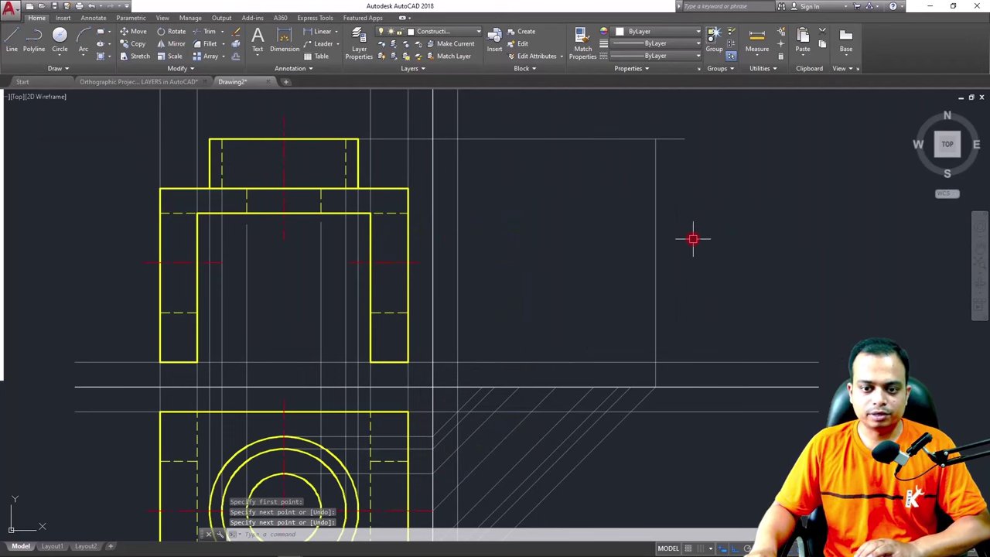
pyautogui.click(692, 239)
# Copy the vertical line leftward six times, including offsets of 10, 55 and 70
pyautogui.click(625, 280)
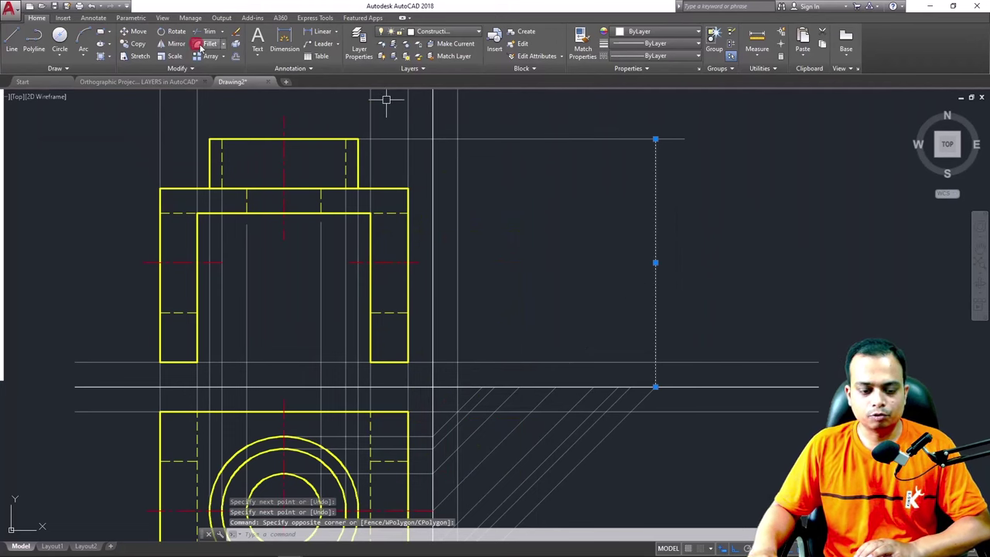
pyautogui.write('co')
pyautogui.press('Return')
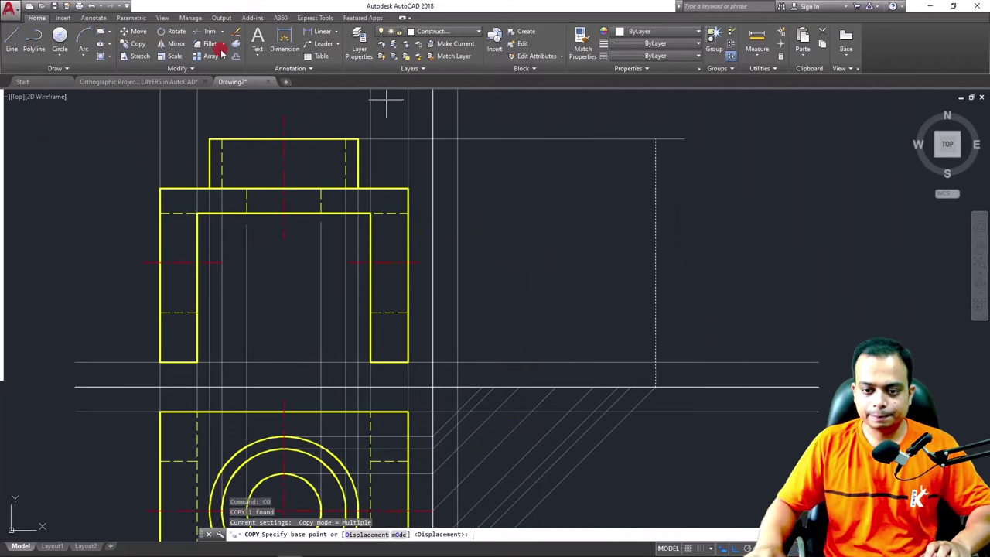
pyautogui.click(655, 387)
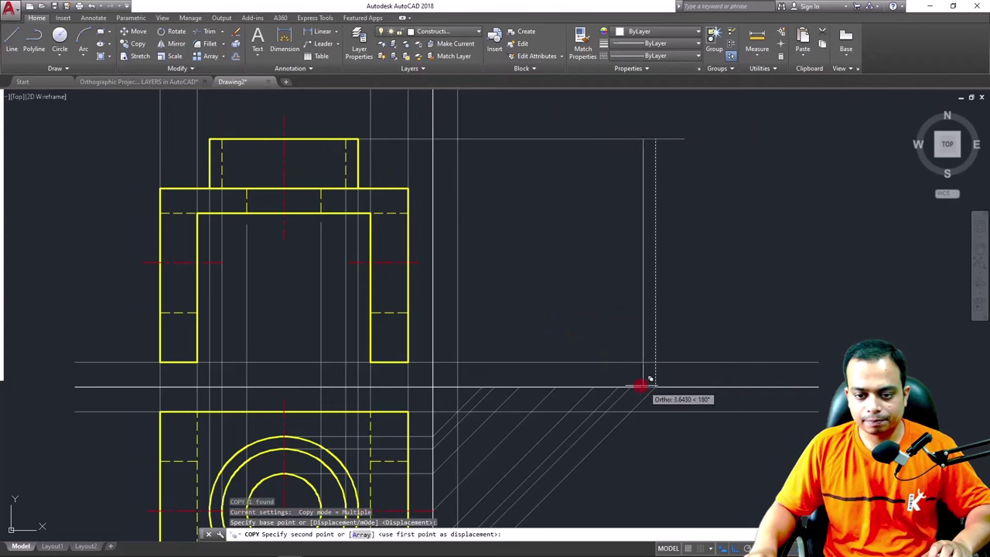
pyautogui.scroll(4, 642, 383)
pyautogui.click(642, 343)
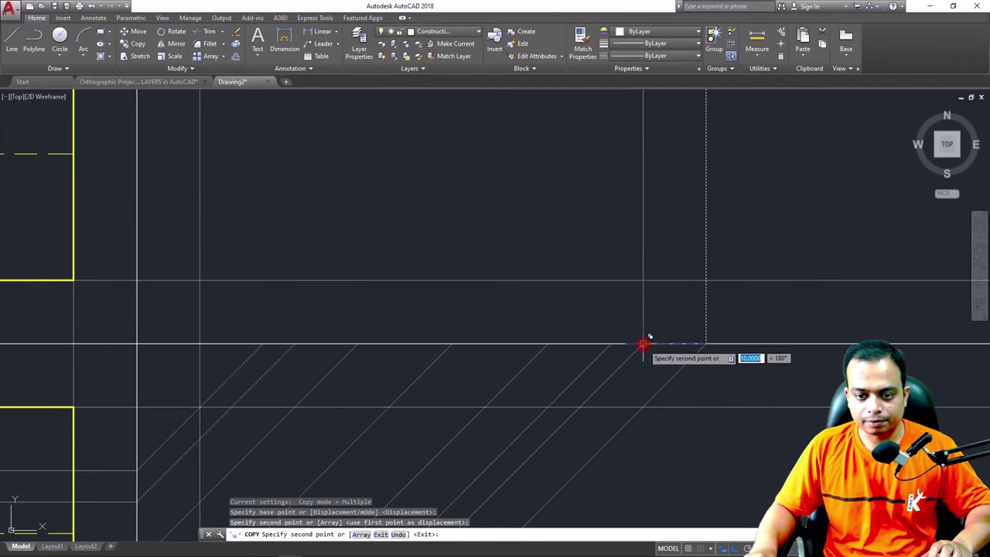
pyautogui.click(611, 343)
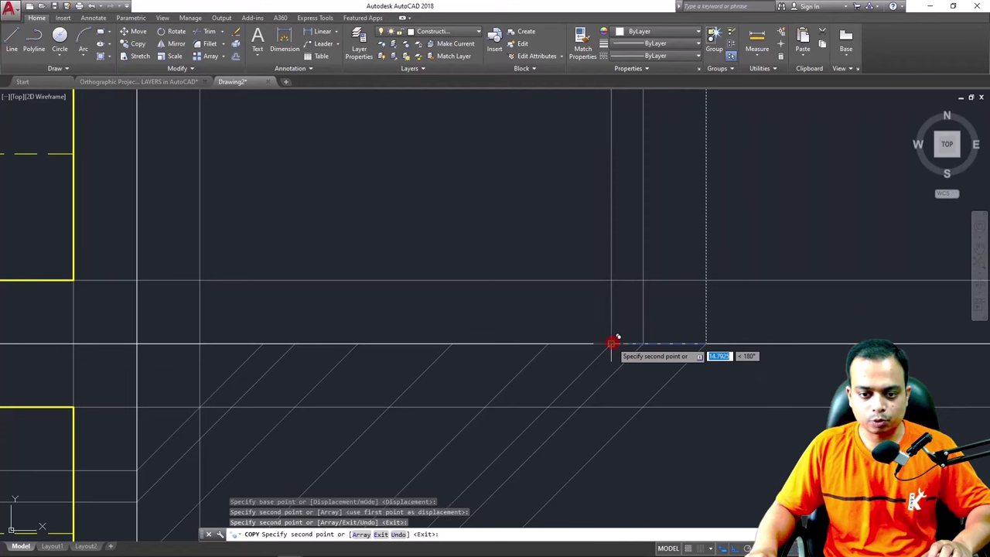
pyautogui.click(548, 342)
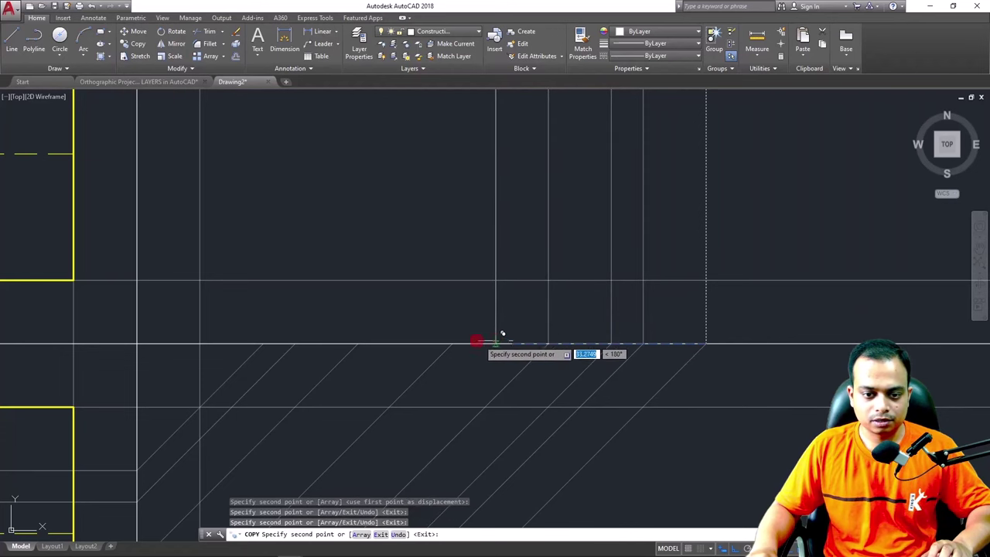
pyautogui.click(453, 342)
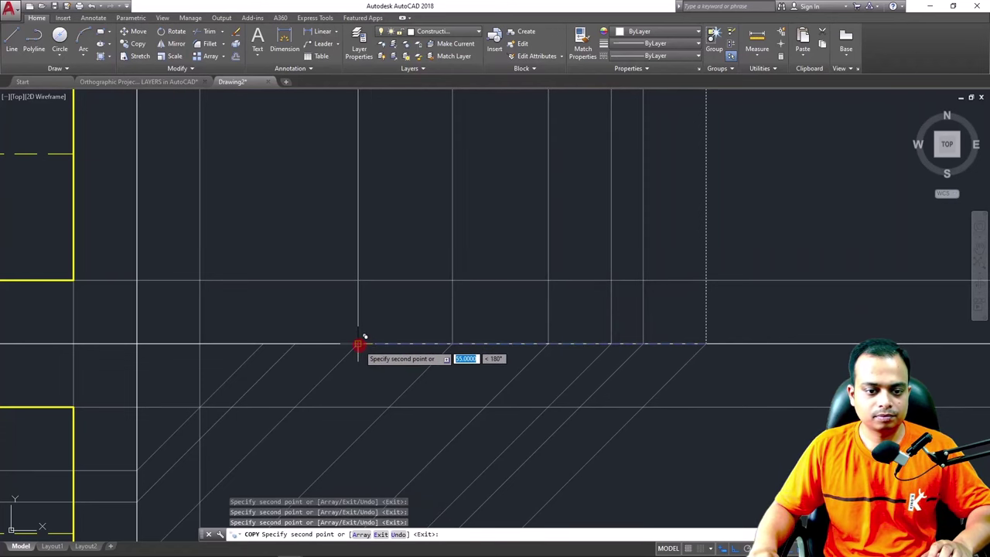
pyautogui.click(297, 342)
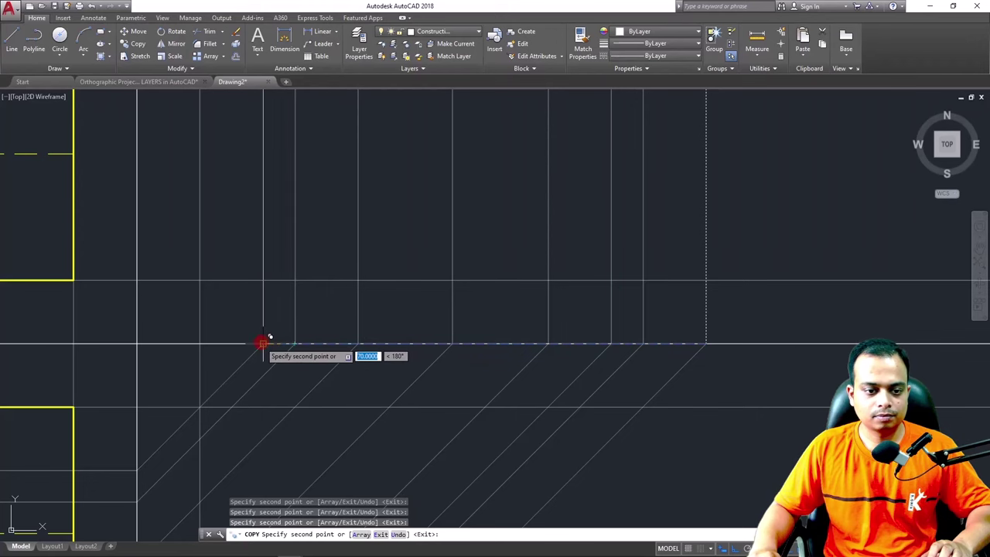
pyautogui.click(263, 342)
pyautogui.press('Escape')
pyautogui.scroll(-5, 483, 299)
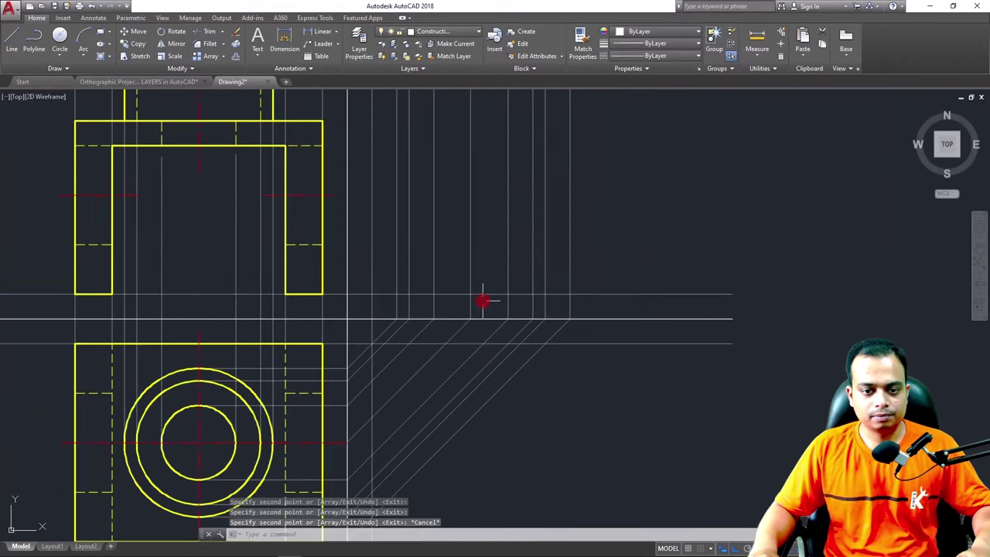
pyautogui.moveTo(498, 247); pyautogui.dragTo(506, 249, button='middle')
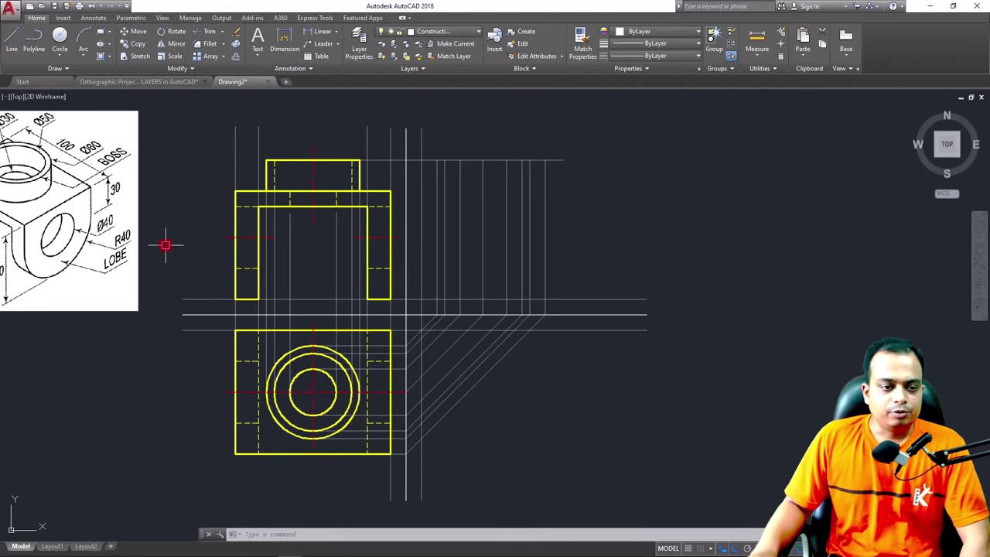
pyautogui.moveTo(165, 245)
pyautogui.mouseDown(button='middle')
pyautogui.moveTo(203, 229)
pyautogui.moveTo(311, 267)
pyautogui.mouseUp(button='middle')
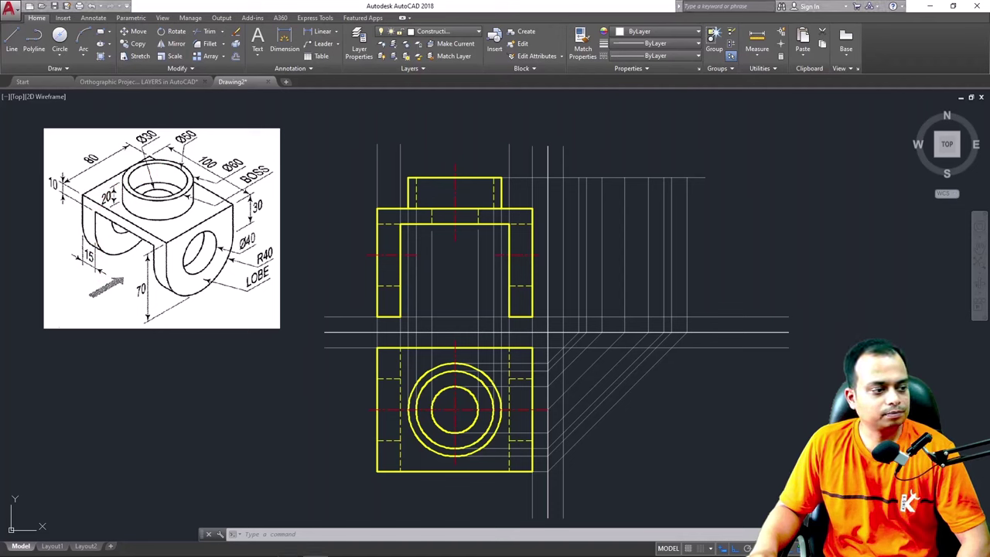
pyautogui.click(266, 398)
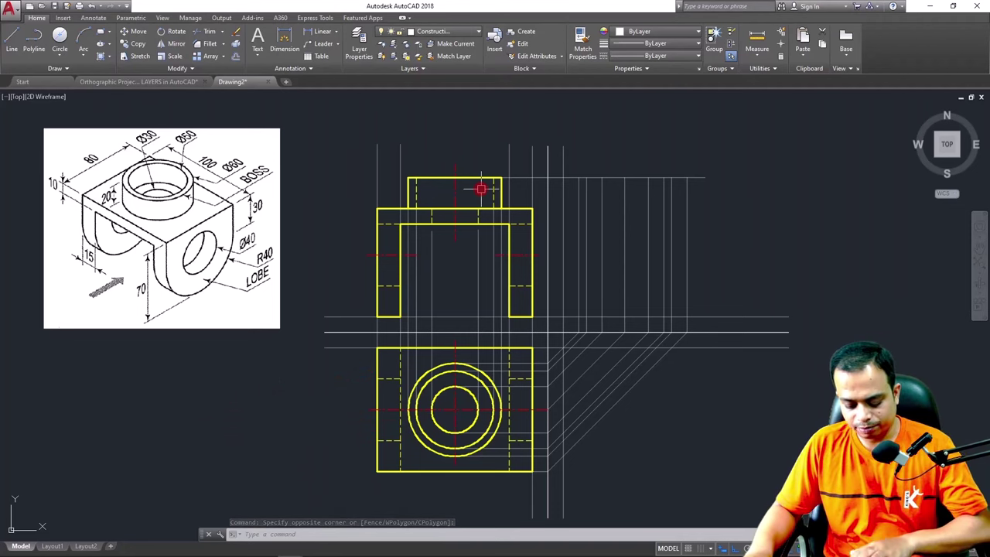
# Project the flange's top and lower edges from the front view across into the side-view area
pyautogui.press('Escape')
pyautogui.write('l')
pyautogui.press('Return')
pyautogui.scroll(2, 526, 189)
pyautogui.scroll(2, 554, 223)
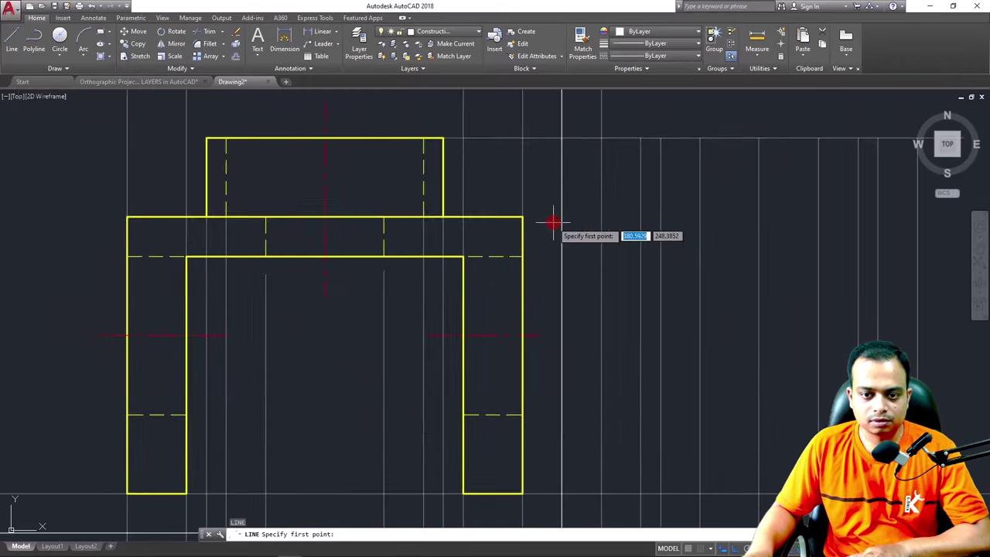
pyautogui.moveTo(552, 221); pyautogui.dragTo(358, 209, button='middle')
pyautogui.click(355, 210)
pyautogui.click(748, 210)
pyautogui.press('Return')
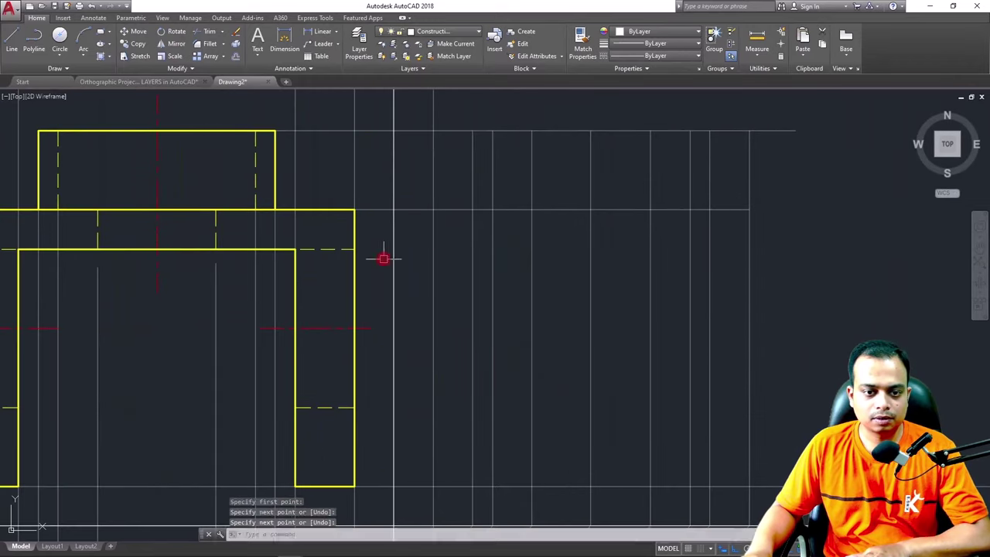
pyautogui.press('Return')
pyautogui.click(355, 249)
pyautogui.click(749, 249)
pyautogui.press('Return')
pyautogui.press('Return')
# Lengthen the red centre line rightward into the side-view area using its end grip
pyautogui.click(370, 330)
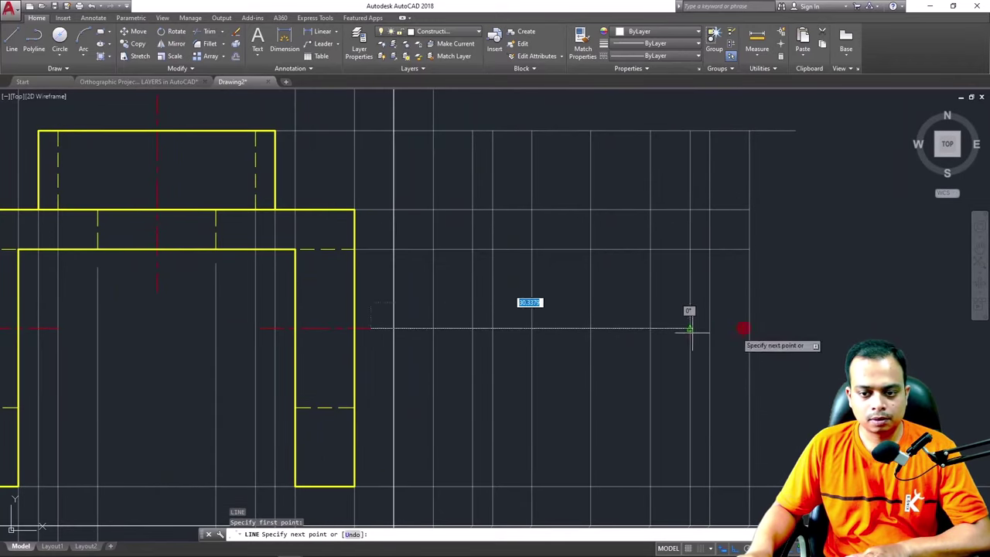
pyautogui.press('Escape')
pyautogui.click(363, 328)
pyautogui.click(406, 357)
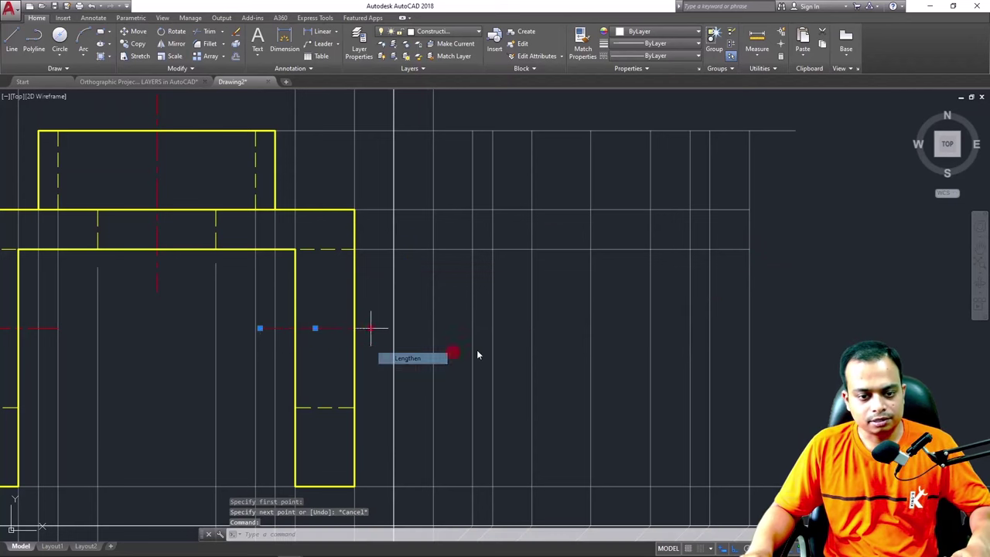
pyautogui.press('Escape')
pyautogui.click(762, 323)
pyautogui.press('Escape')
pyautogui.moveTo(369, 331)
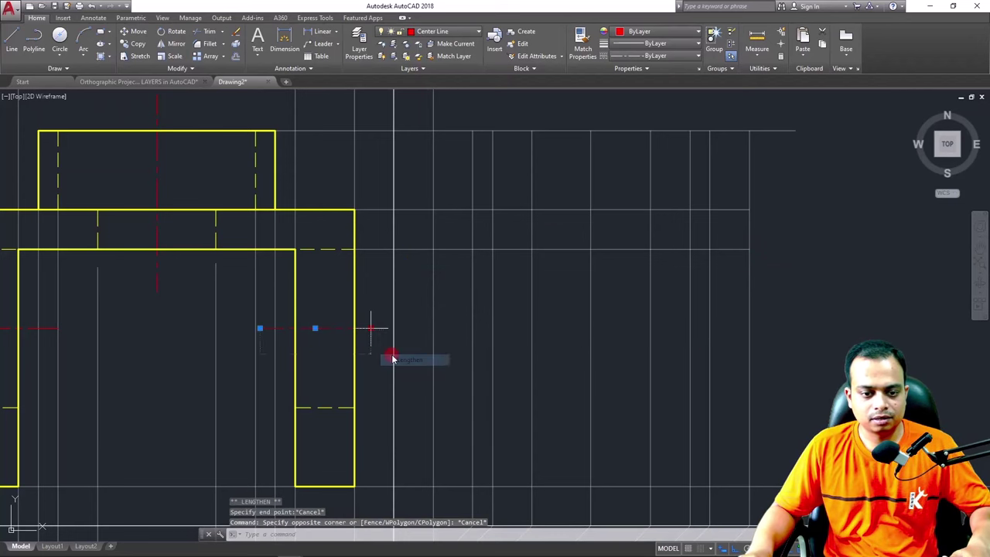
pyautogui.click(406, 357)
pyautogui.click(774, 328)
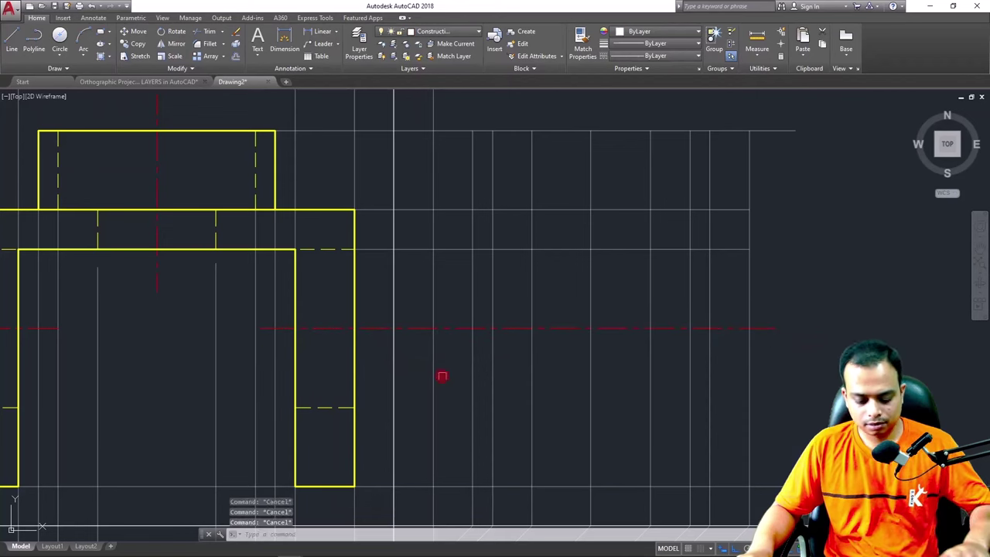
# Project the right leg's hidden edge across into the side-view area
pyautogui.write('l')
pyautogui.press('space')
pyautogui.click(354, 407)
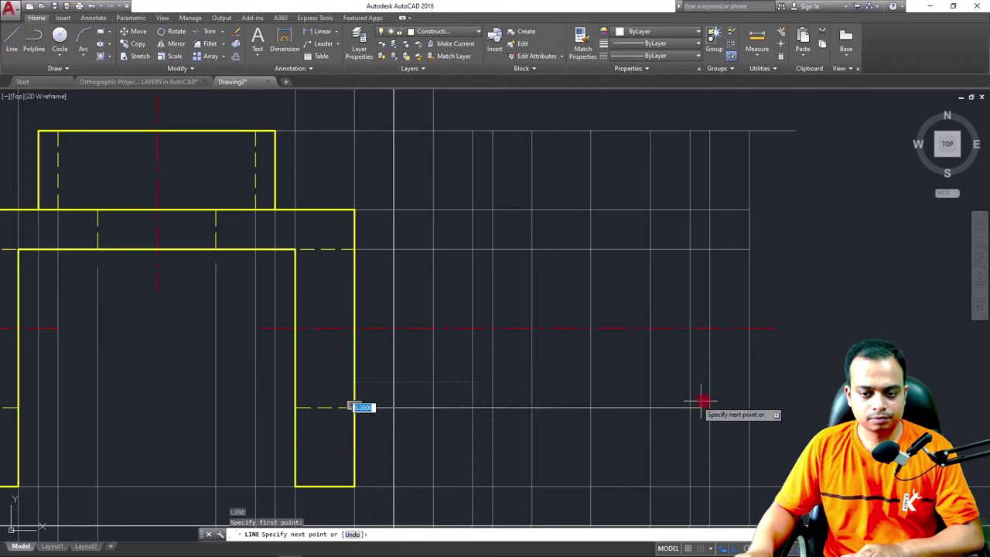
pyautogui.click(751, 407)
pyautogui.press('Escape')
pyautogui.moveTo(753, 407); pyautogui.dragTo(709, 397, button='middle')
pyautogui.scroll(-2, 781, 376)
pyautogui.moveTo(780, 375)
pyautogui.mouseDown(button='middle')
pyautogui.moveTo(766, 289)
pyautogui.moveTo(763, 298)
pyautogui.moveTo(734, 289)
pyautogui.mouseUp(button='middle')
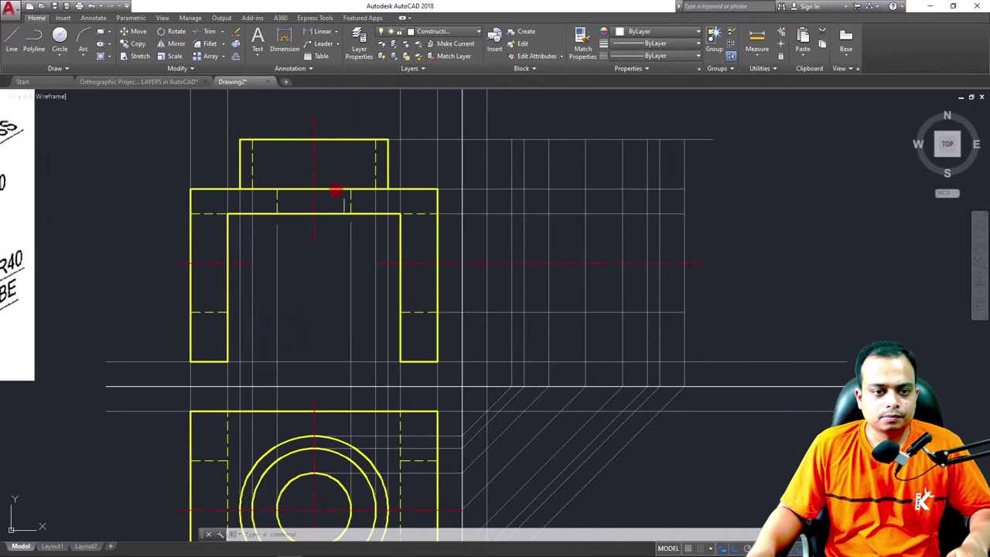
# Frame the reference sketch and all views, and select the 45° and vertical projection lines
pyautogui.scroll(-2, 309, 184)
pyautogui.moveTo(62, 165); pyautogui.dragTo(283, 221, button='middle')
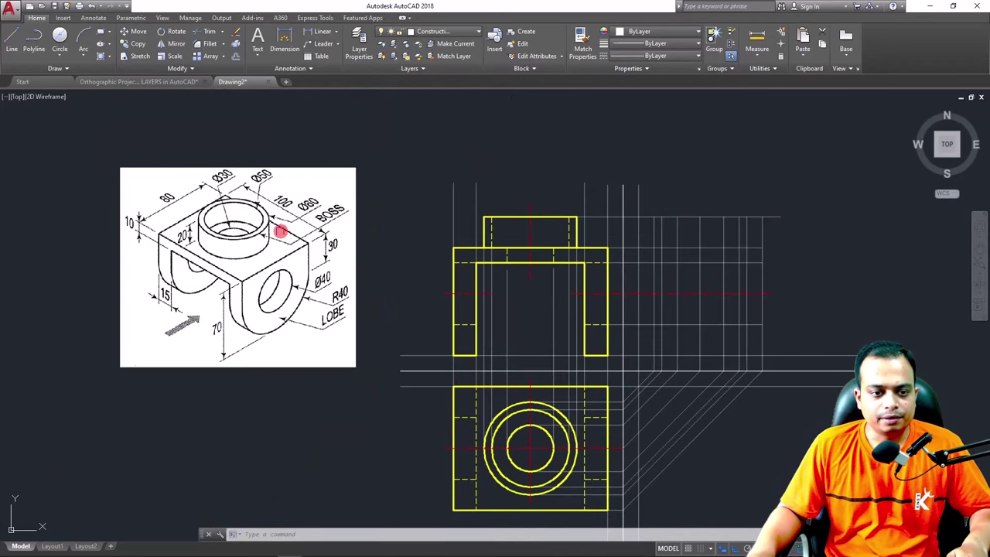
pyautogui.scroll(2, 283, 221)
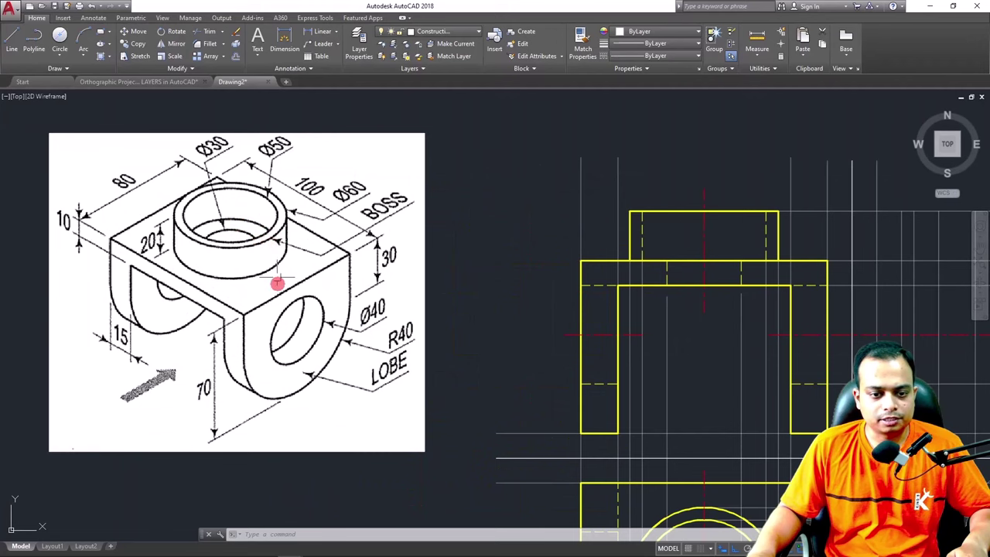
pyautogui.scroll(-2, 836, 291)
pyautogui.moveTo(835, 287)
pyautogui.mouseDown(button='middle')
pyautogui.moveTo(791, 254)
pyautogui.moveTo(580, 275)
pyautogui.mouseUp(button='middle')
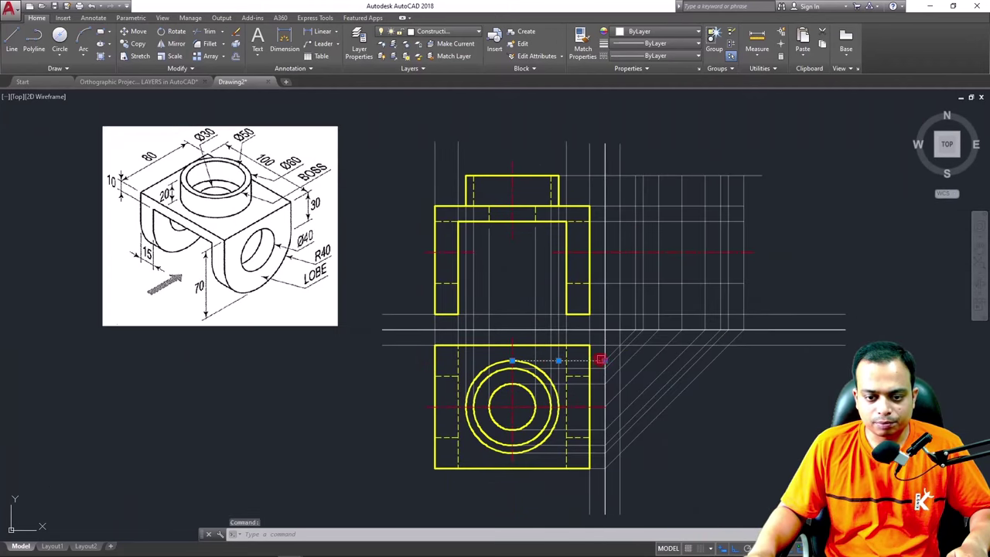
pyautogui.click(610, 355)
pyautogui.click(634, 303)
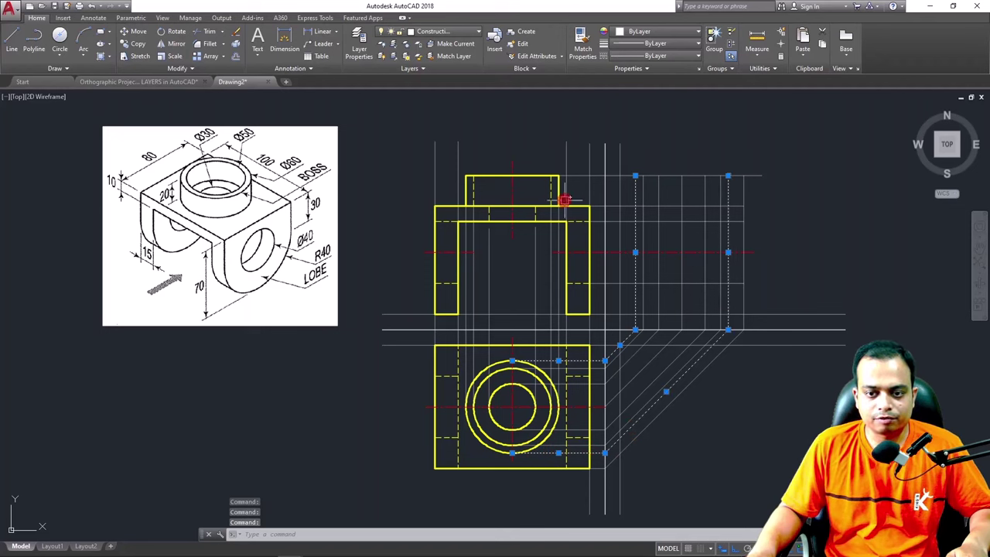
# Clear the selection and set Outline as the current layer from the Layer dropdown
pyautogui.moveTo(561, 200)
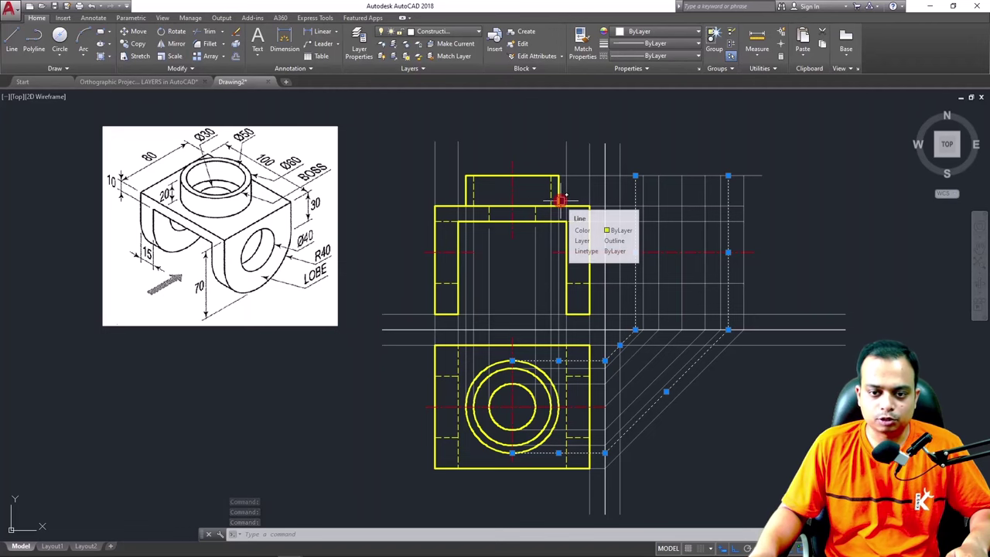
pyautogui.click(477, 34)
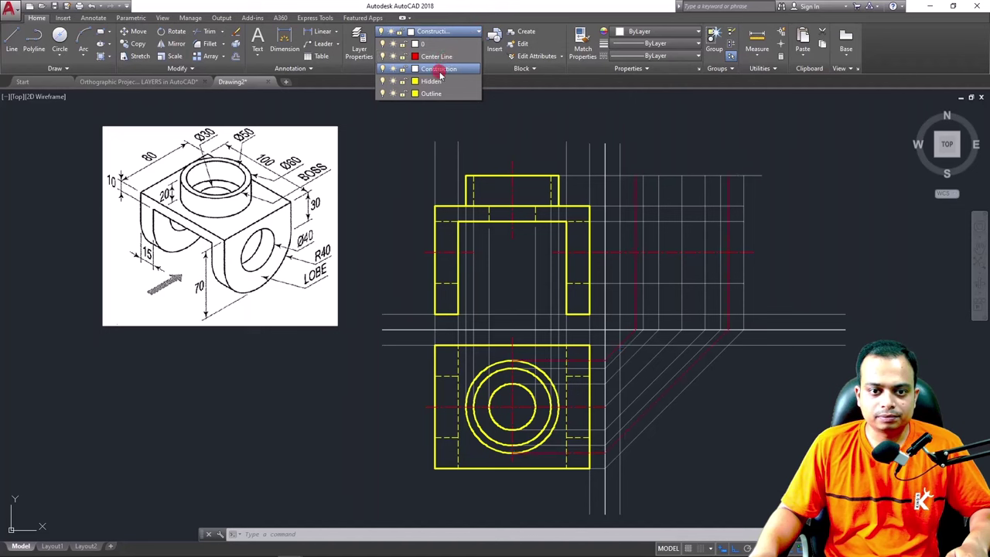
pyautogui.press('Escape')
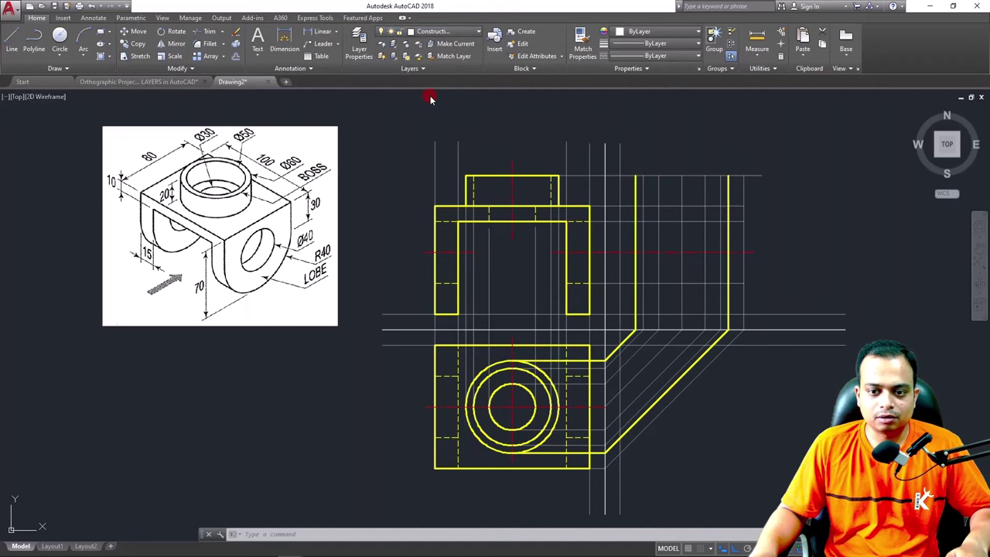
pyautogui.press('Escape')
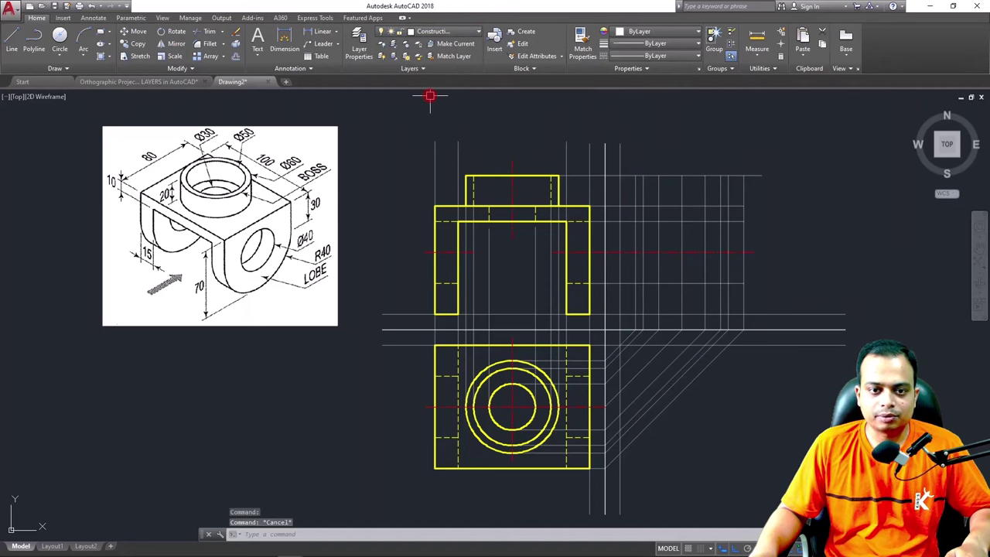
pyautogui.click(441, 32)
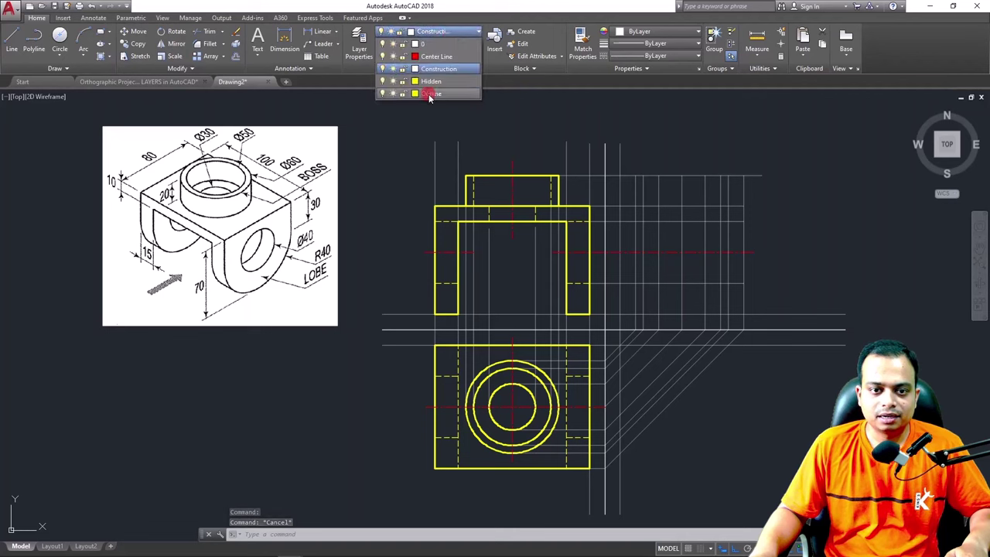
pyautogui.click(430, 94)
# Start the boss outline with LINE, drawing its left edge up from a construction intersection
pyautogui.write('l')
pyautogui.press('Return')
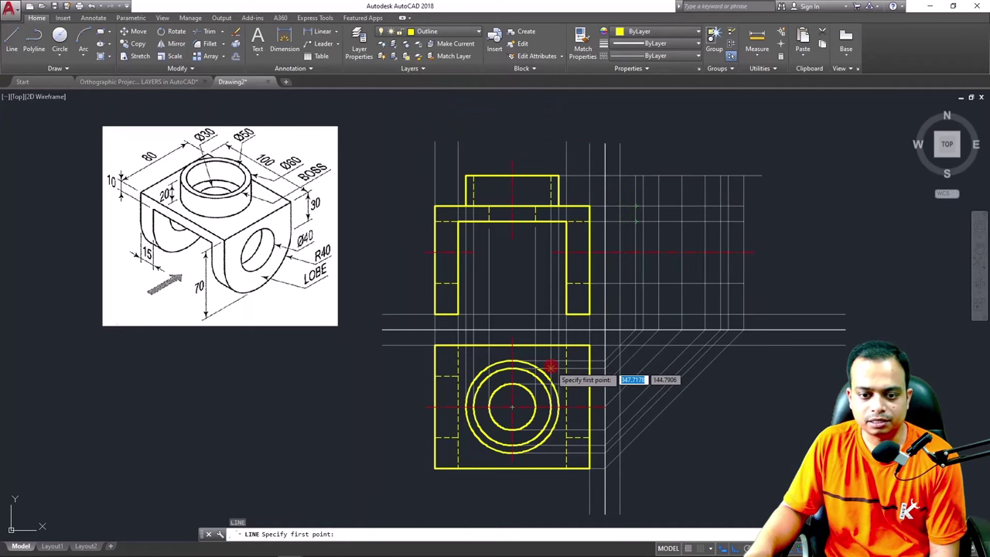
pyautogui.scroll(2, 549, 370)
pyautogui.moveTo(548, 364)
pyautogui.mouseDown(button='middle')
pyautogui.moveTo(485, 404)
pyautogui.moveTo(413, 404)
pyautogui.mouseUp(button='middle')
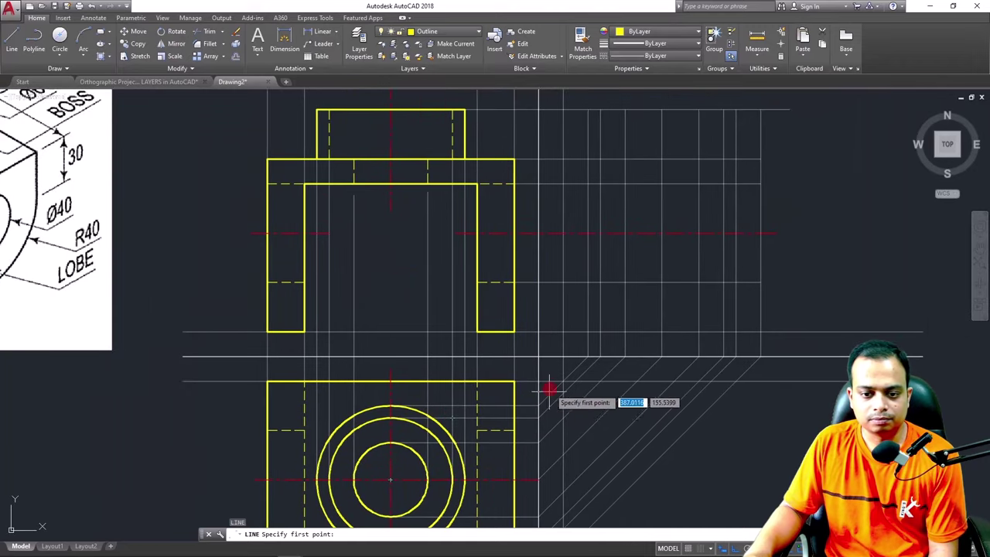
pyautogui.click(589, 158)
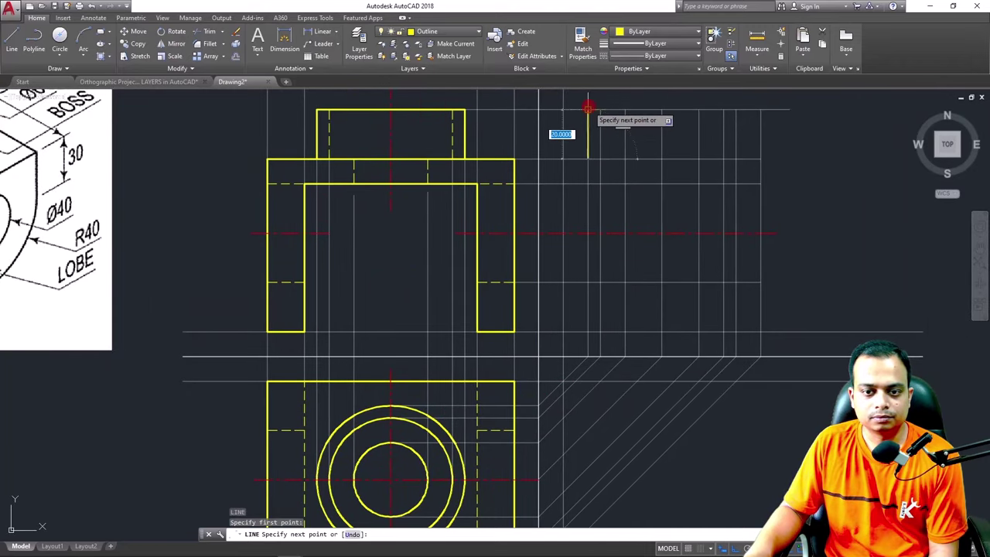
pyautogui.click(589, 110)
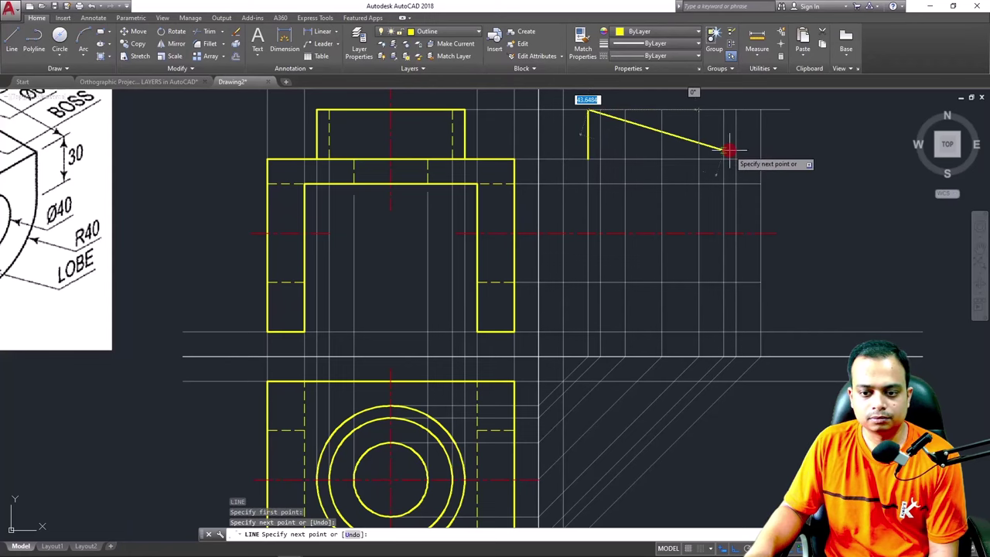
# With Ortho on, draw the boss rectangle's top, right and bottom edges
pyautogui.moveTo(722, 201)
pyautogui.mouseDown(button='middle')
pyautogui.moveTo(722, 158)
pyautogui.moveTo(702, 209)
pyautogui.mouseUp(button='middle')
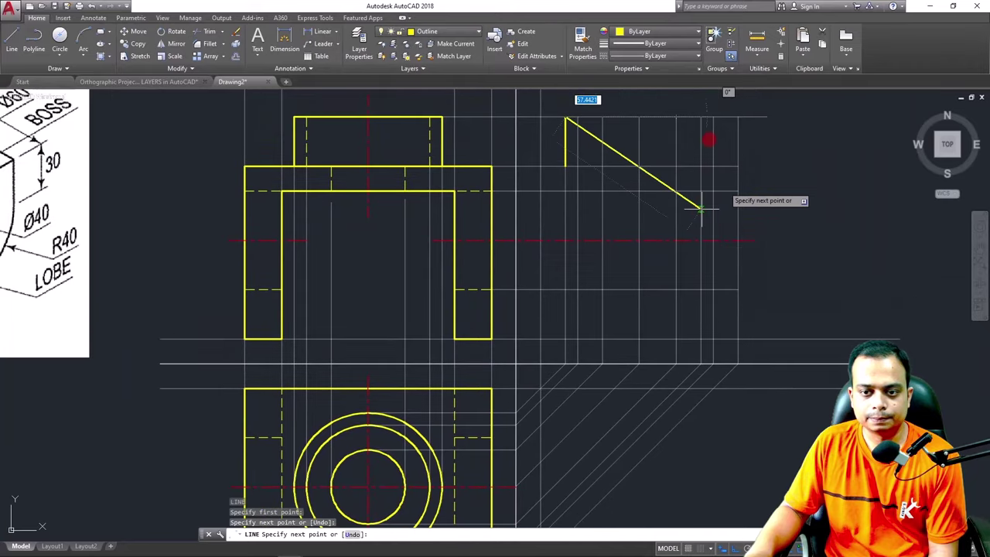
pyautogui.press('F8')
pyautogui.click(713, 147)
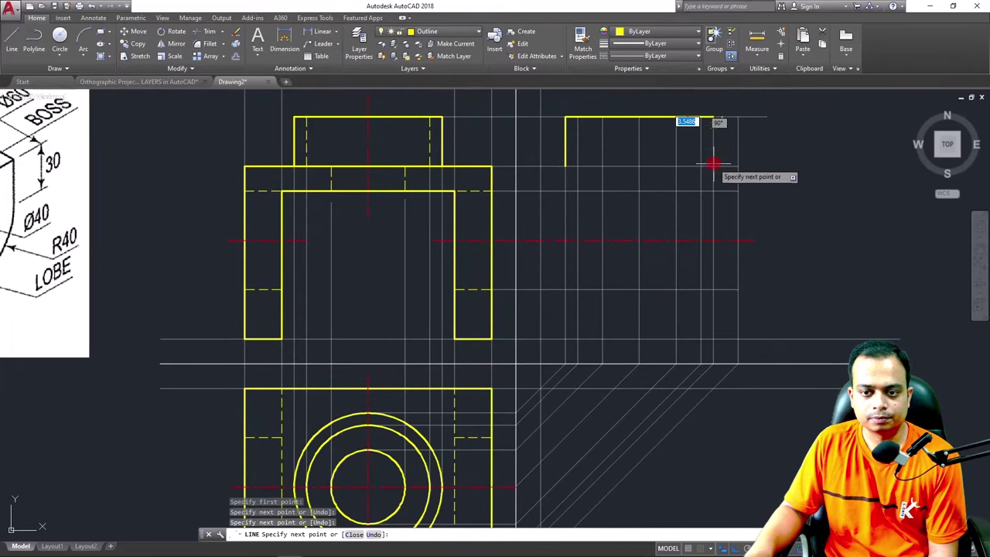
pyautogui.click(713, 164)
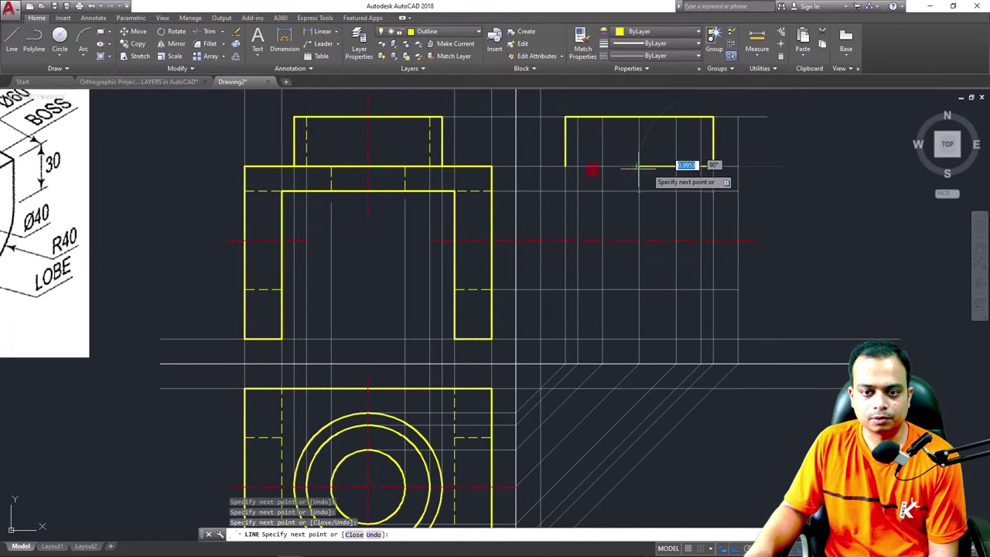
pyautogui.click(565, 165)
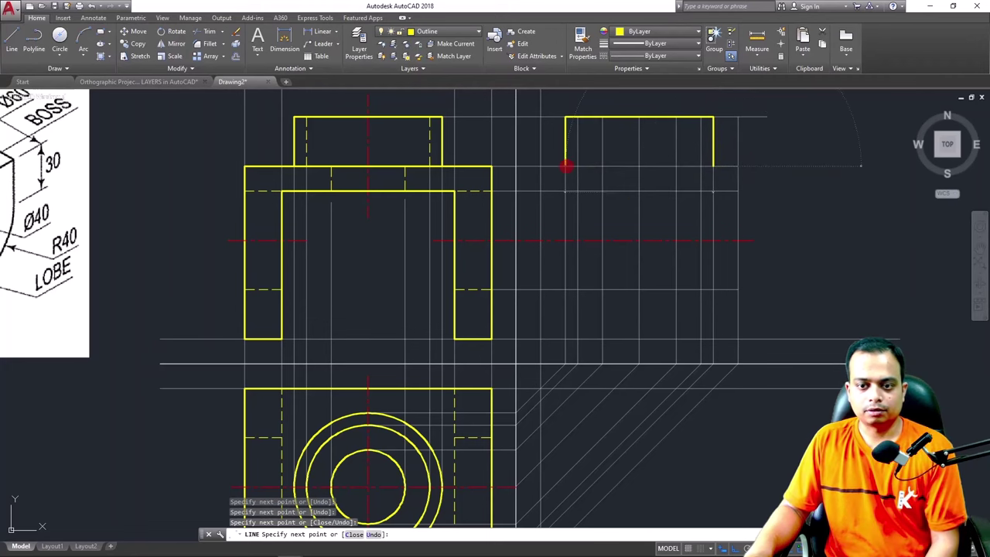
pyautogui.press('Escape')
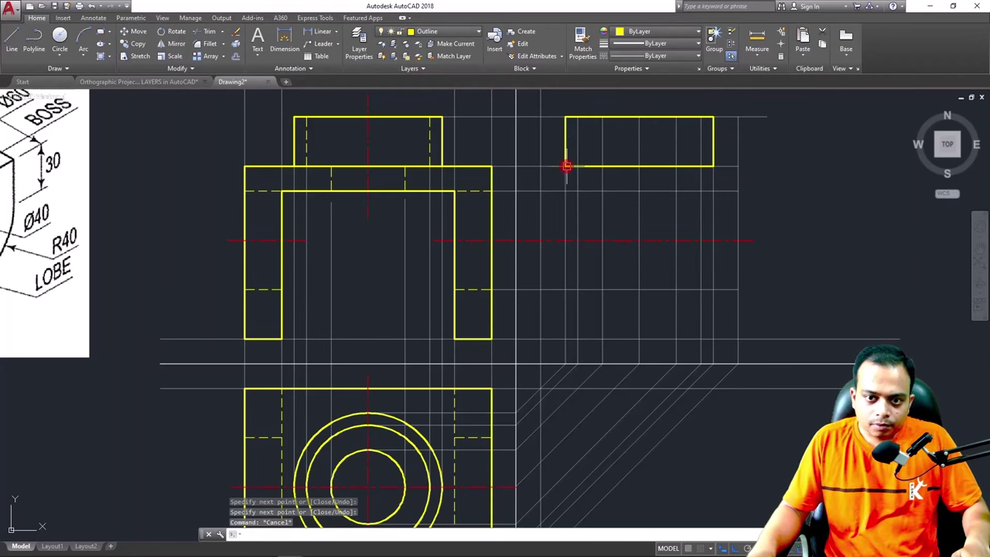
# Select the vertical construction line and pan closer to the side view
pyautogui.scroll(-2, 566, 165)
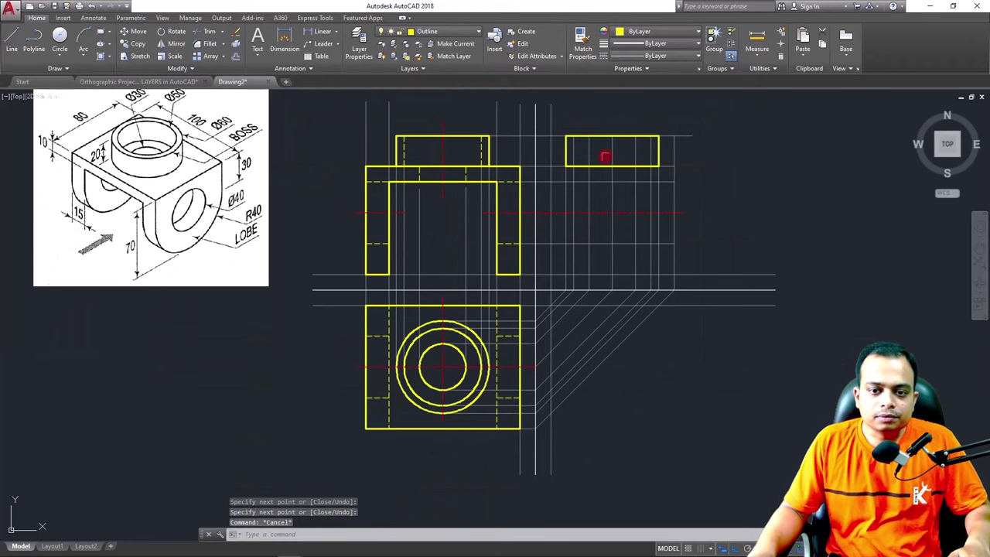
pyautogui.click(573, 153)
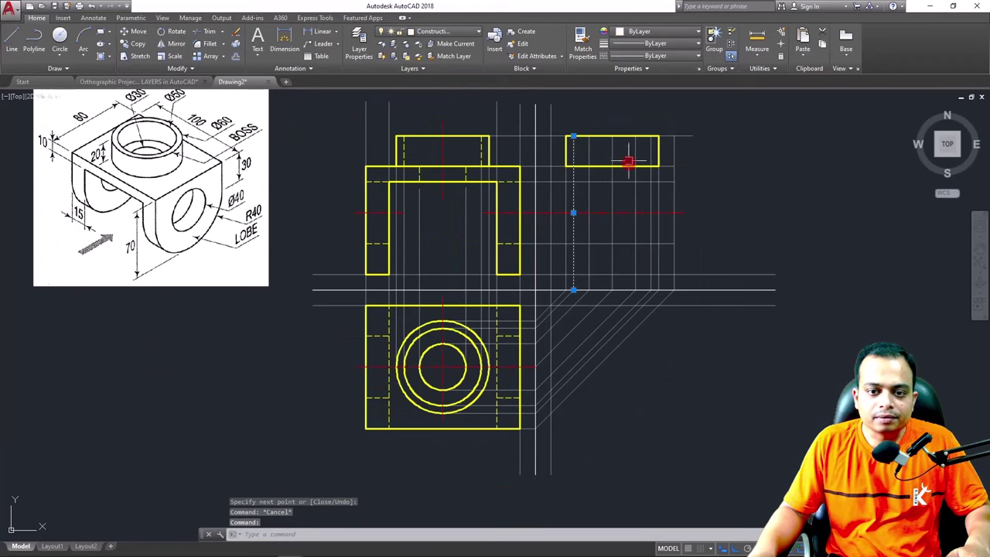
pyautogui.scroll(2, 629, 173)
pyautogui.scroll(2, 629, 173)
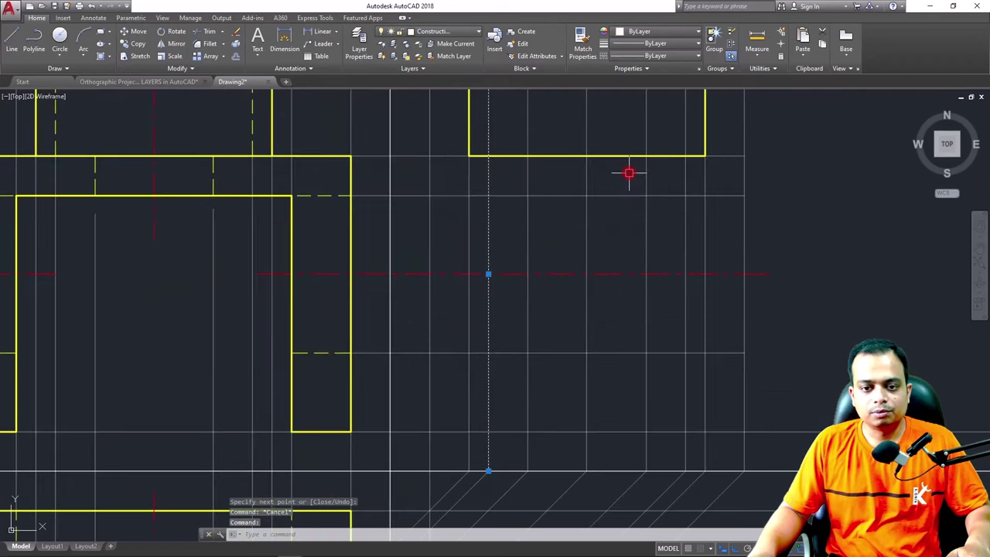
pyautogui.moveTo(627, 170); pyautogui.dragTo(628, 214, button='middle')
# Break both inner vertical lines back to the side-view rectangle
pyautogui.press('Escape')
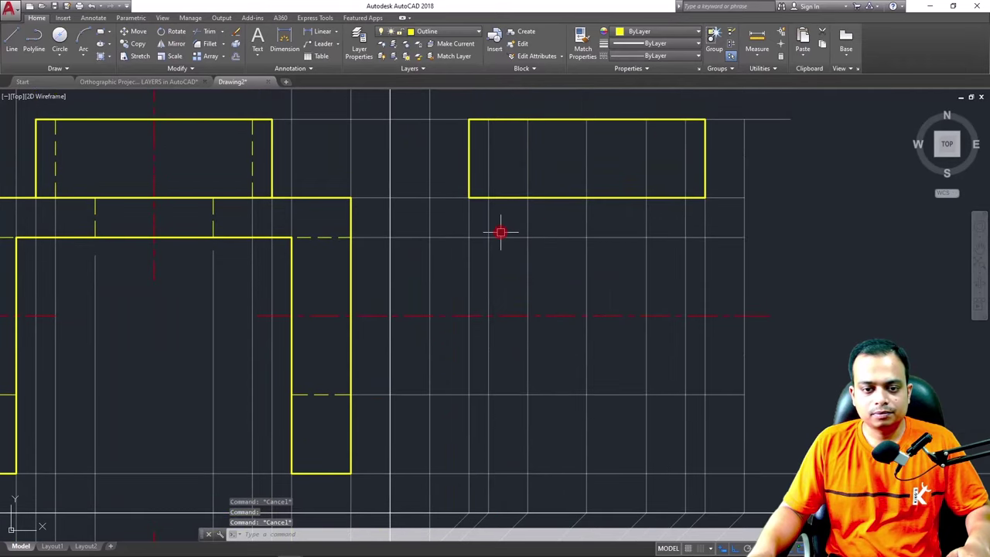
pyautogui.write('br')
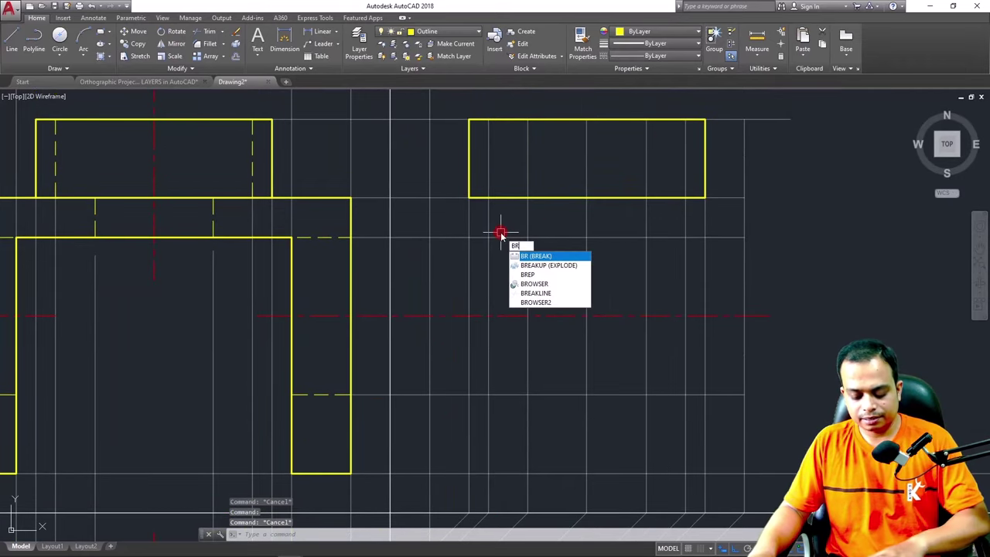
pyautogui.press('Return')
pyautogui.click(488, 224)
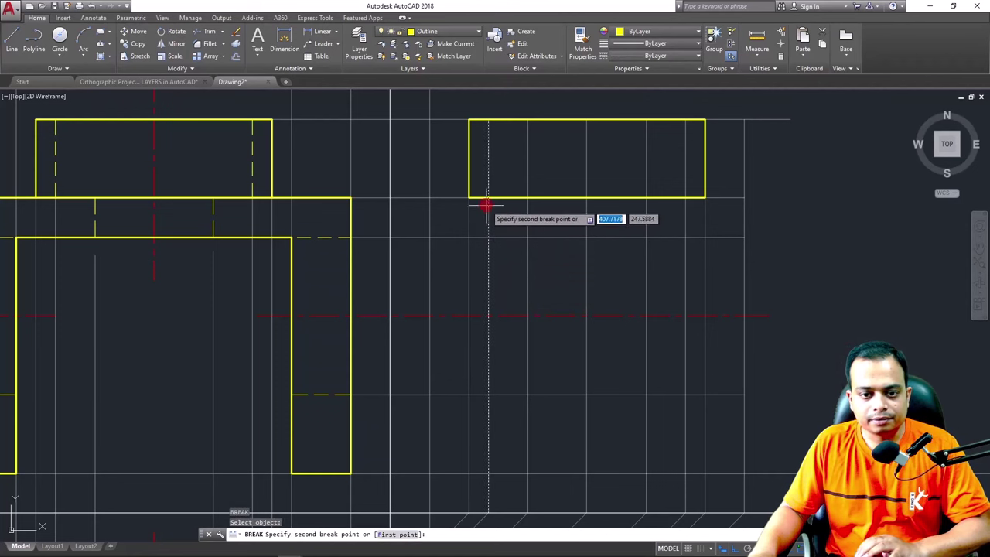
pyautogui.click(487, 196)
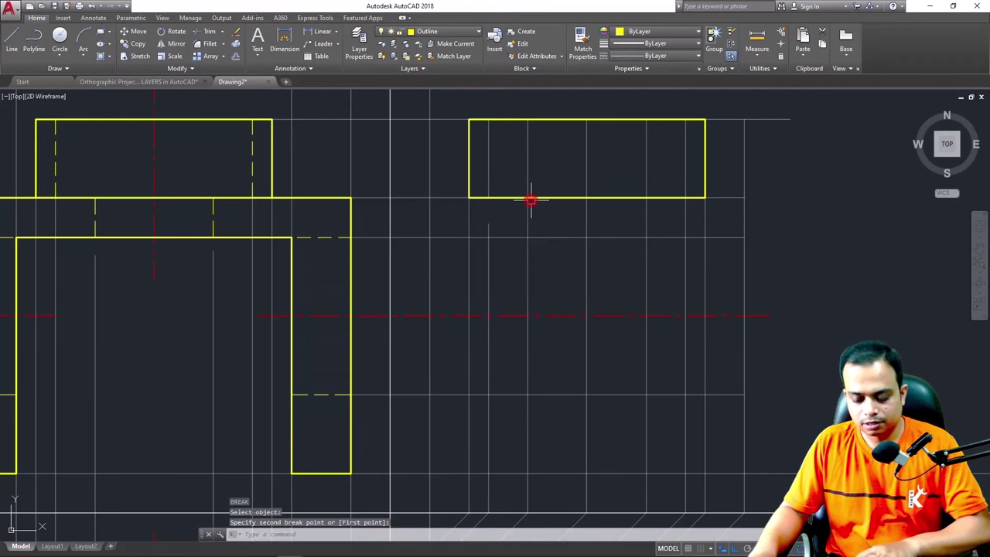
pyautogui.press('space')
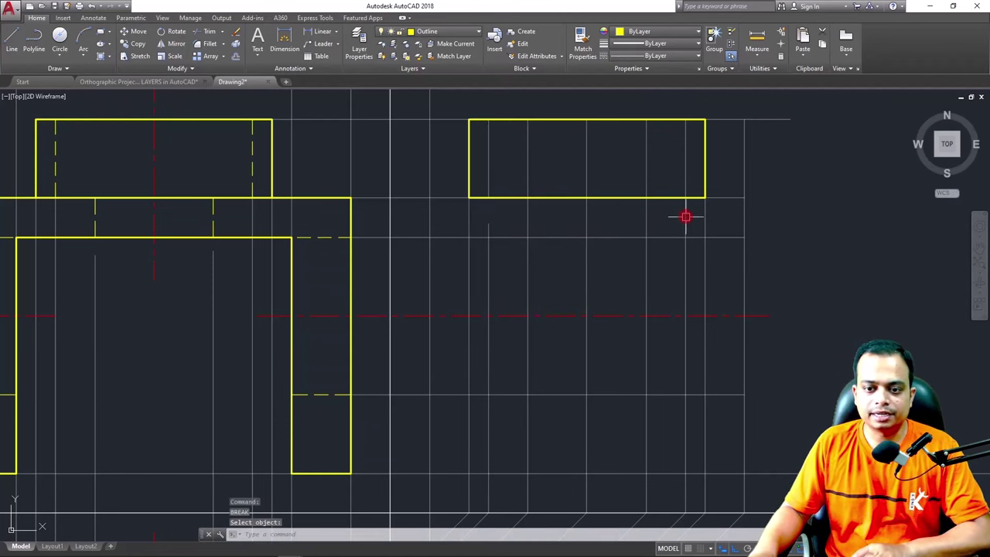
pyautogui.click(685, 222)
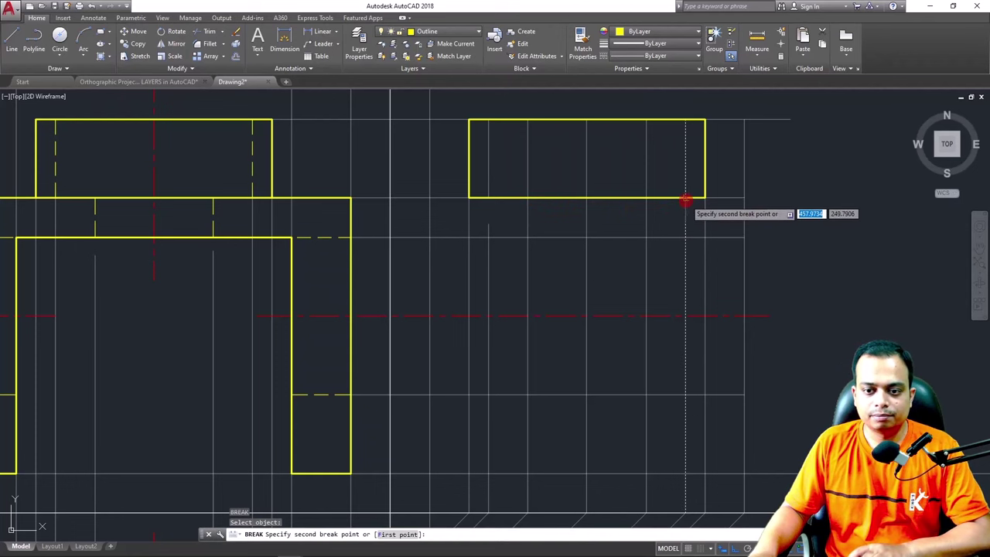
pyautogui.press('Escape')
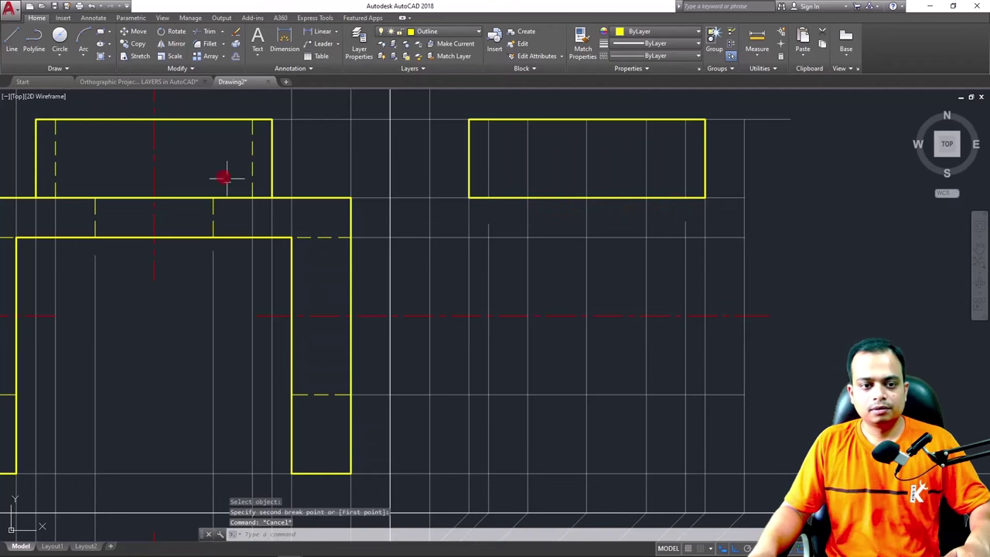
# Match a front-view hidden line's properties onto both inner verticals, making them dashed
pyautogui.click(249, 162)
pyautogui.click(582, 48)
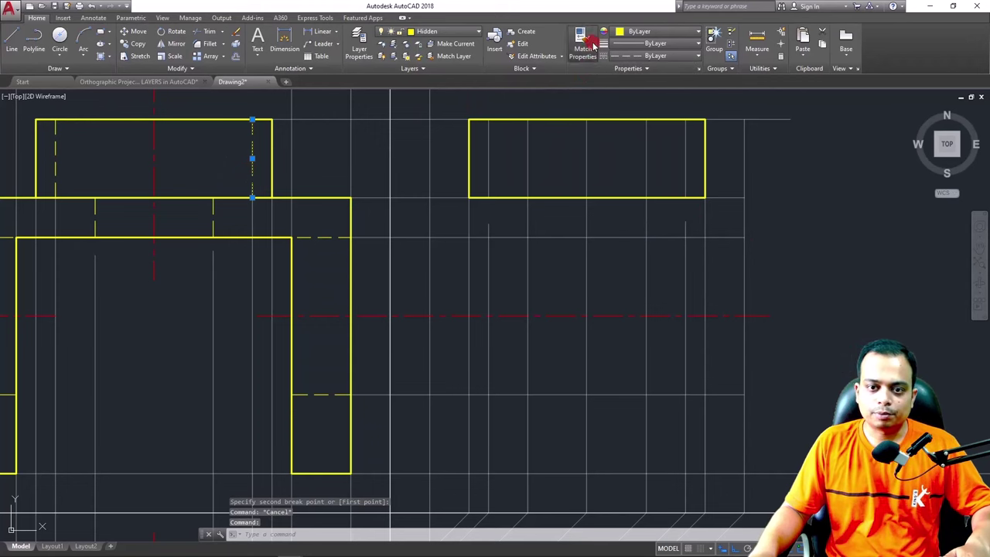
pyautogui.click(491, 154)
pyautogui.click(686, 160)
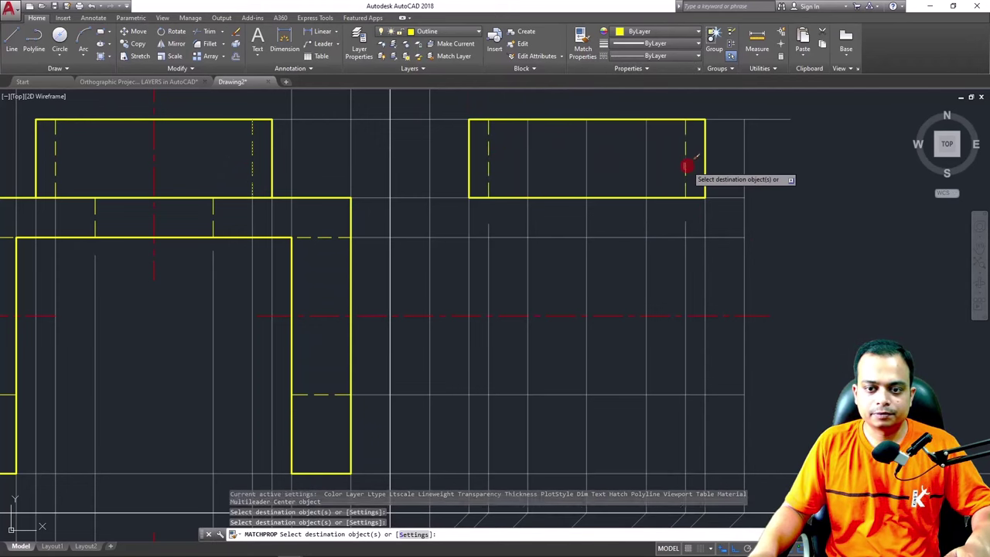
pyautogui.press('Escape')
pyautogui.scroll(-2, 700, 244)
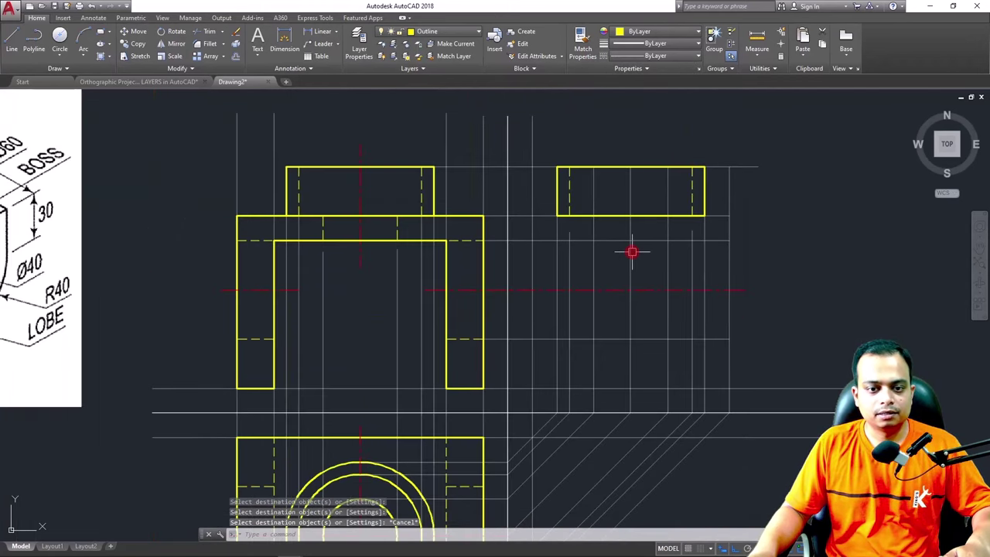
pyautogui.scroll(-2, 632, 251)
pyautogui.moveTo(631, 251); pyautogui.dragTo(631, 240, button='middle')
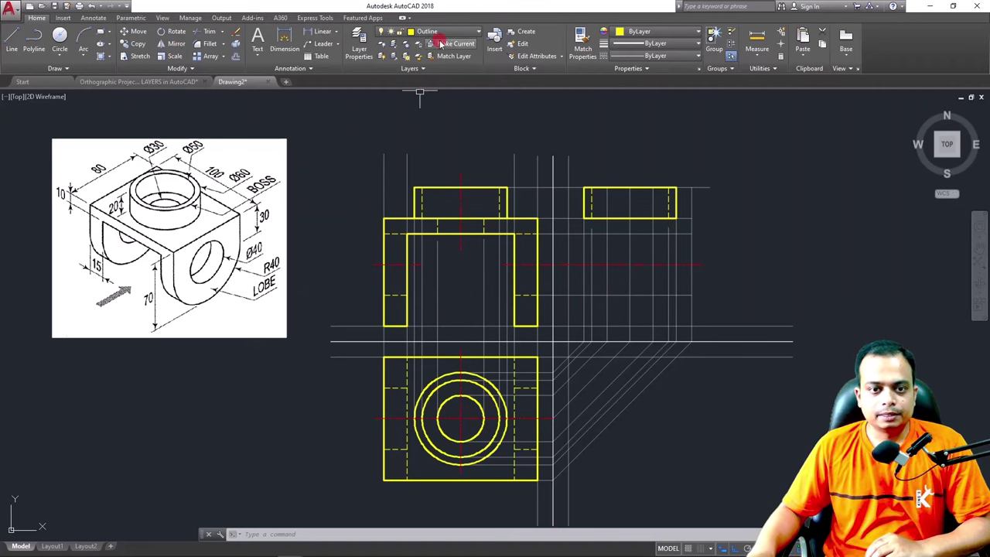
# Draw the large lobe circle centred on the centre-line crossing via the Intersection snap
pyautogui.write('c')
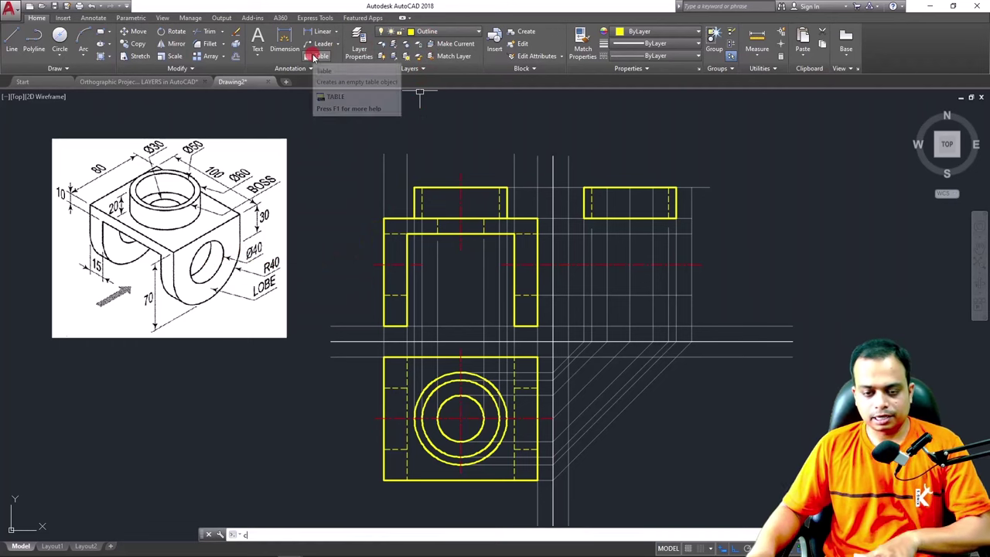
pyautogui.press('Return')
pyautogui.scroll(4, 636, 272)
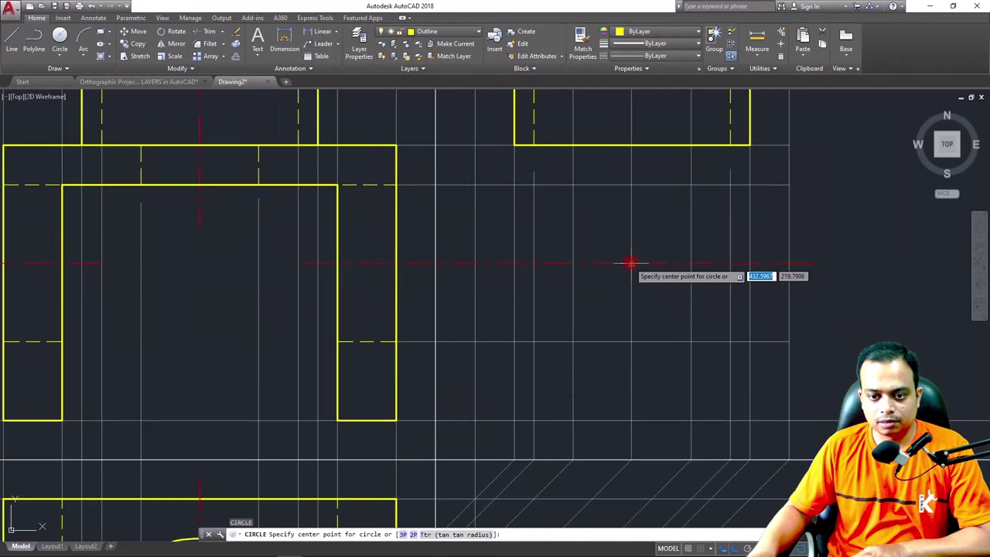
pyautogui.keyDown('shift'); pyautogui.rightClick(630, 263); pyautogui.keyUp('shift')
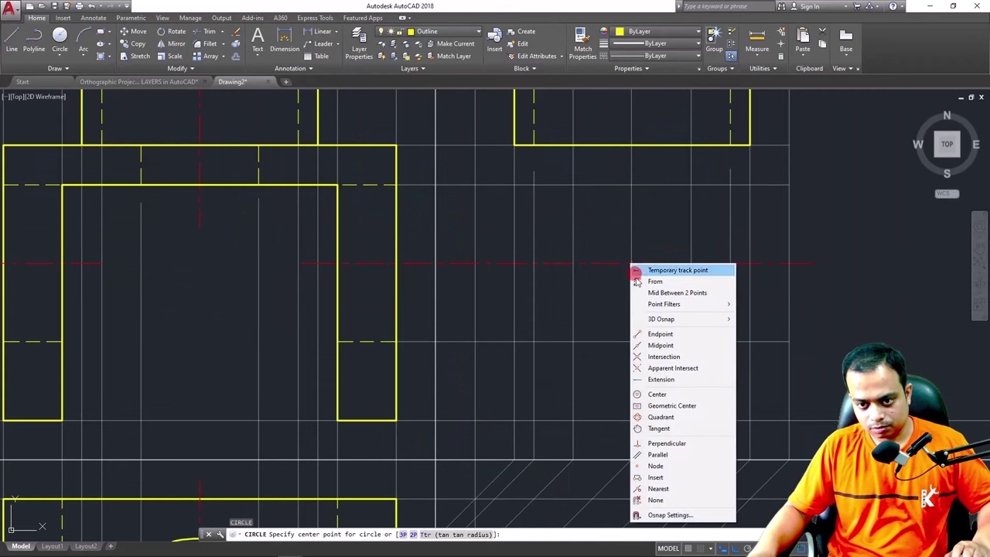
pyautogui.click(649, 357)
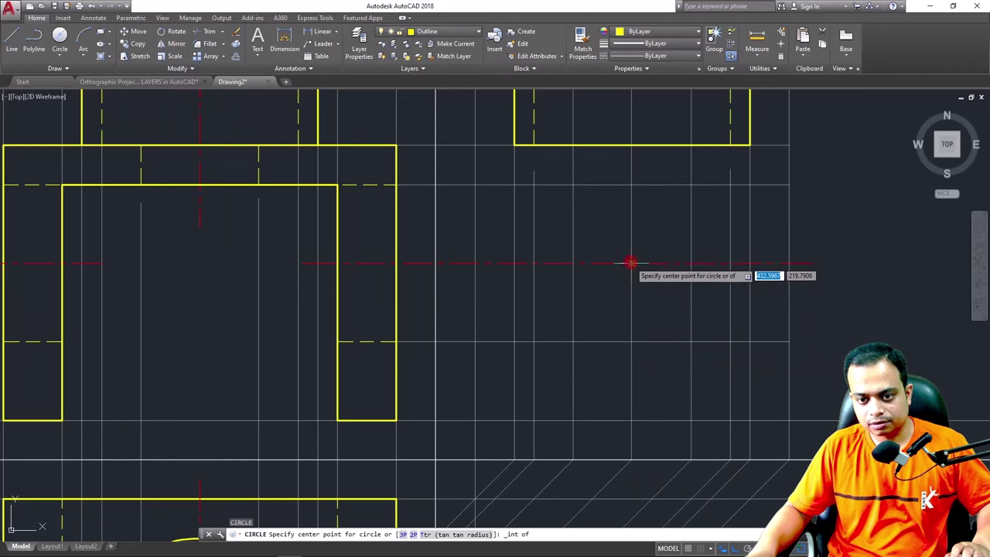
pyautogui.click(628, 266)
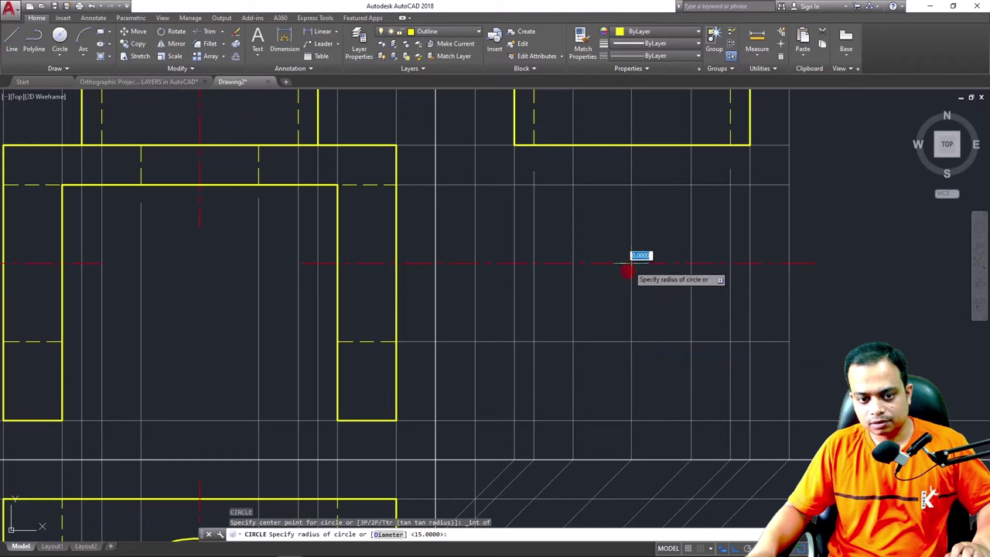
pyautogui.click(634, 415)
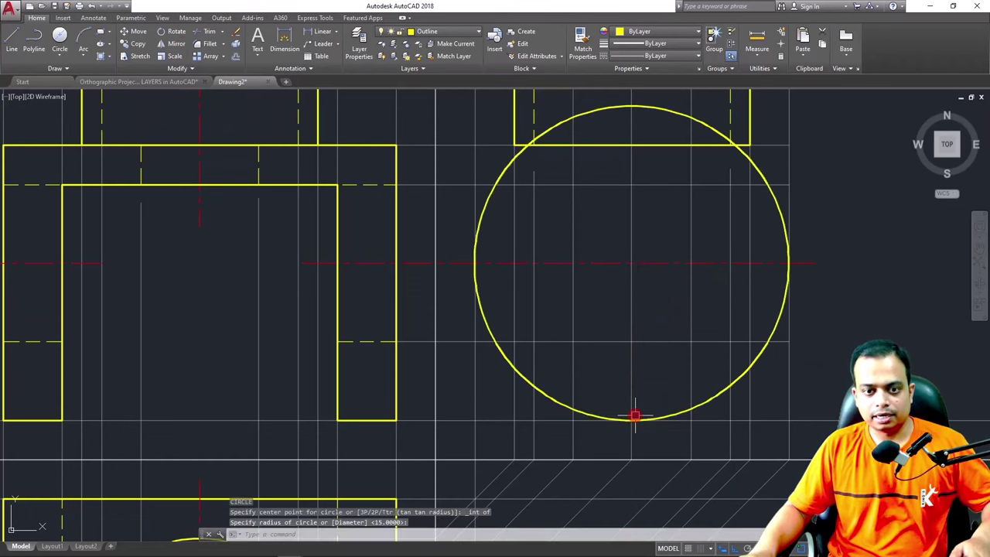
pyautogui.scroll(-2, 634, 415)
pyautogui.press('Escape')
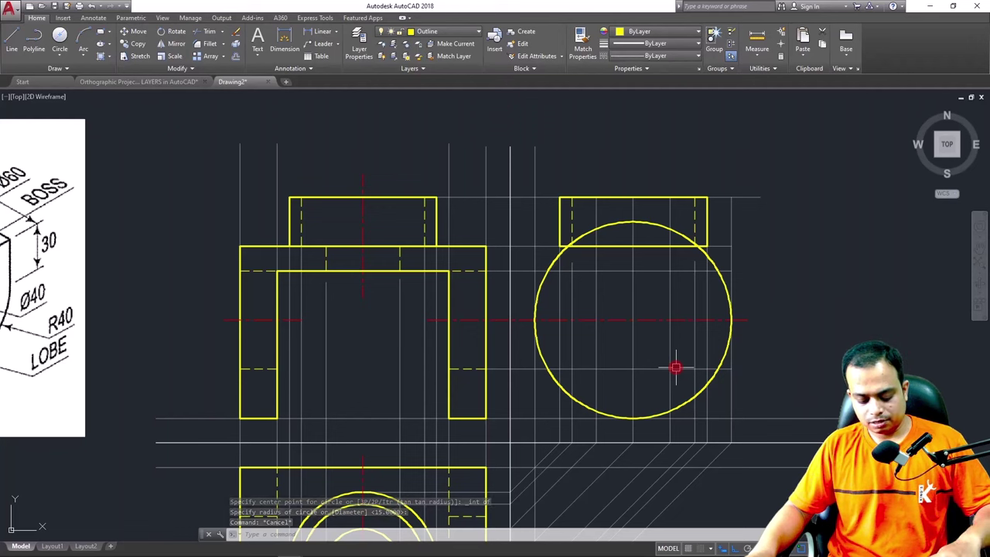
# Trim the circle's left, right and upper arcs, then delete the stray diagonal line
pyautogui.write('tr')
pyautogui.press('Return')
pyautogui.press('Return')
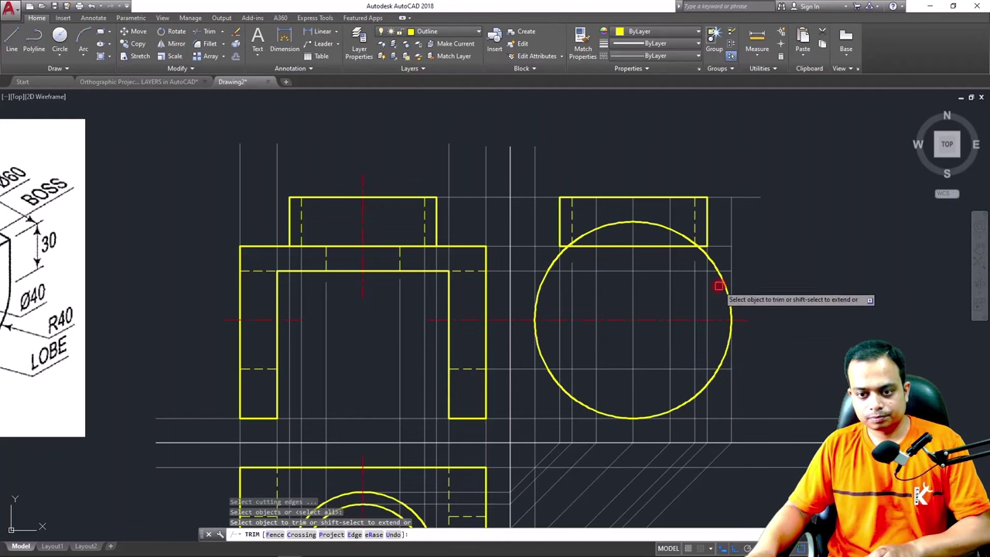
pyautogui.click(719, 286)
pyautogui.click(545, 287)
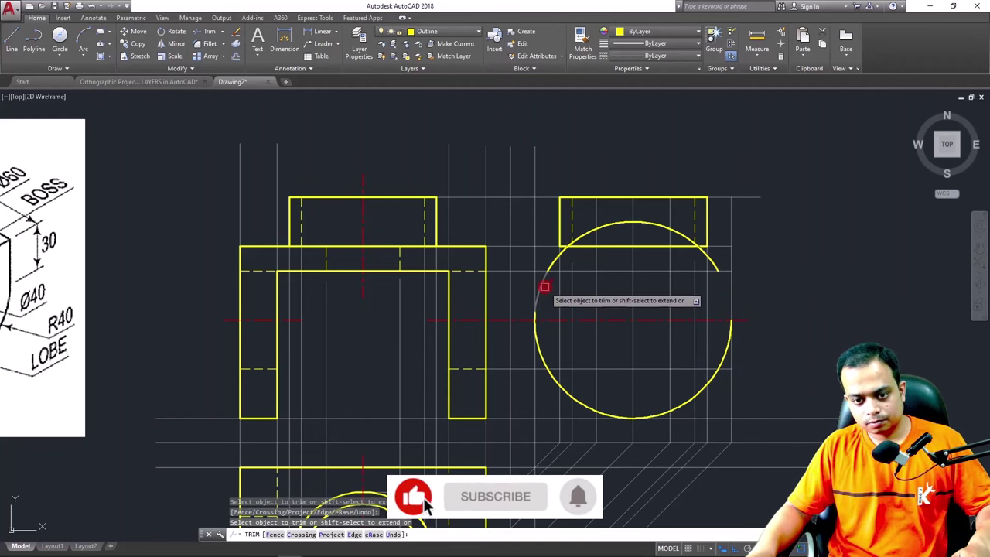
pyautogui.scroll(6, 534, 316)
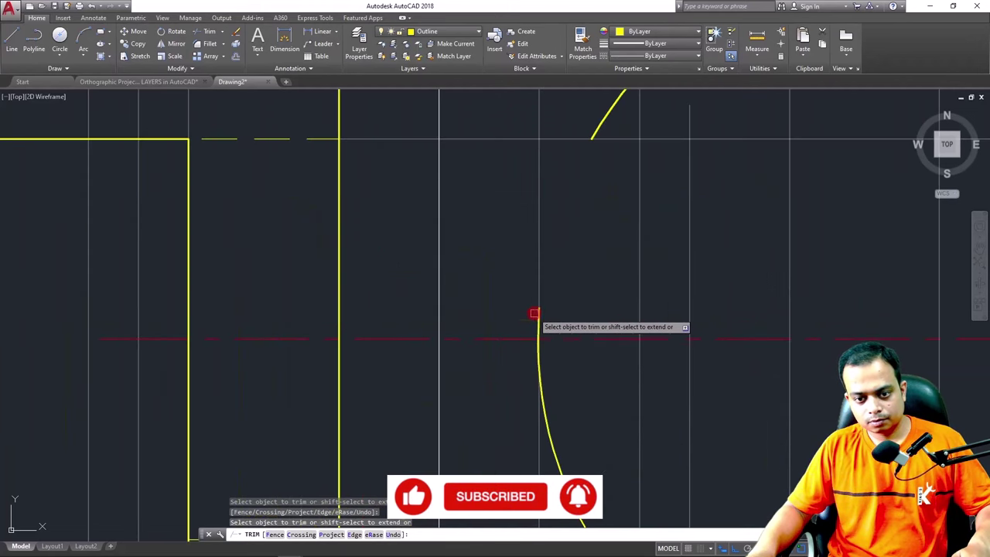
pyautogui.click(536, 314)
pyautogui.press('Escape')
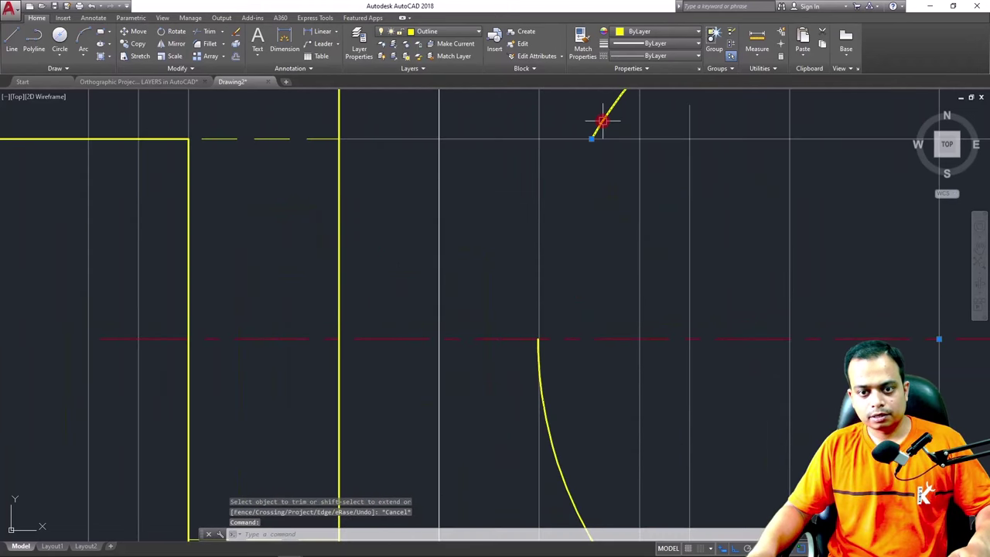
pyautogui.press('Delete')
pyautogui.scroll(-5, 602, 206)
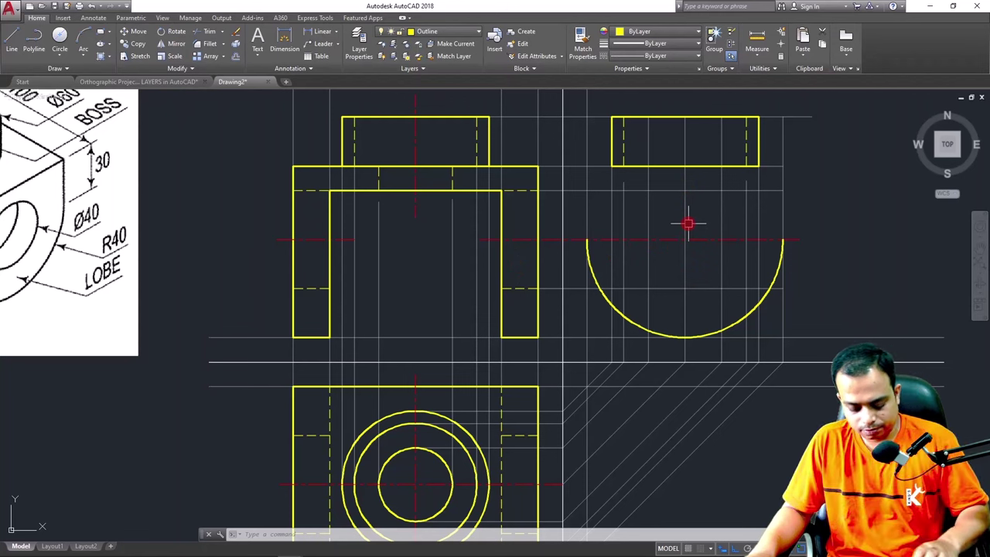
# Draw the hole circle centred on the side view's centre-line crossing
pyautogui.write('c')
pyautogui.press('Return')
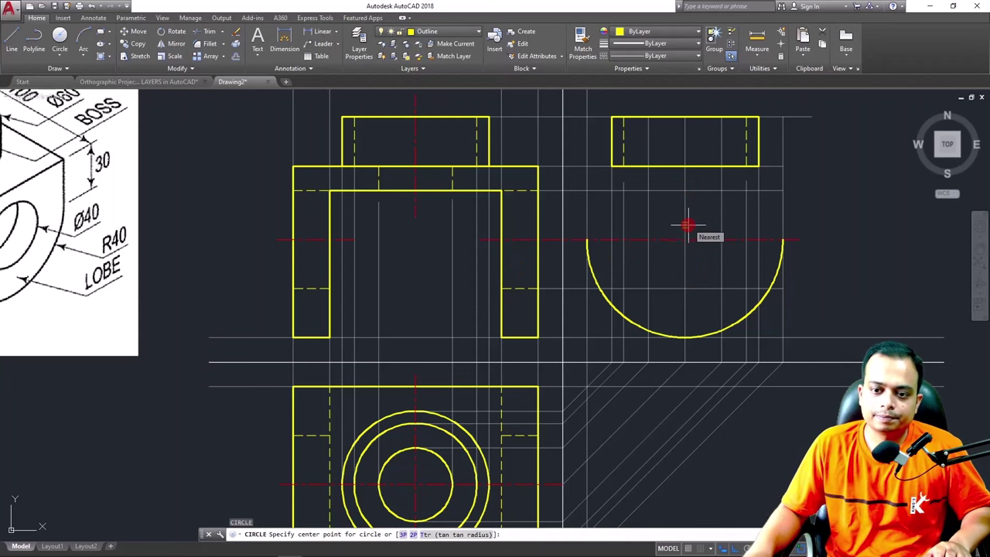
pyautogui.click(684, 240)
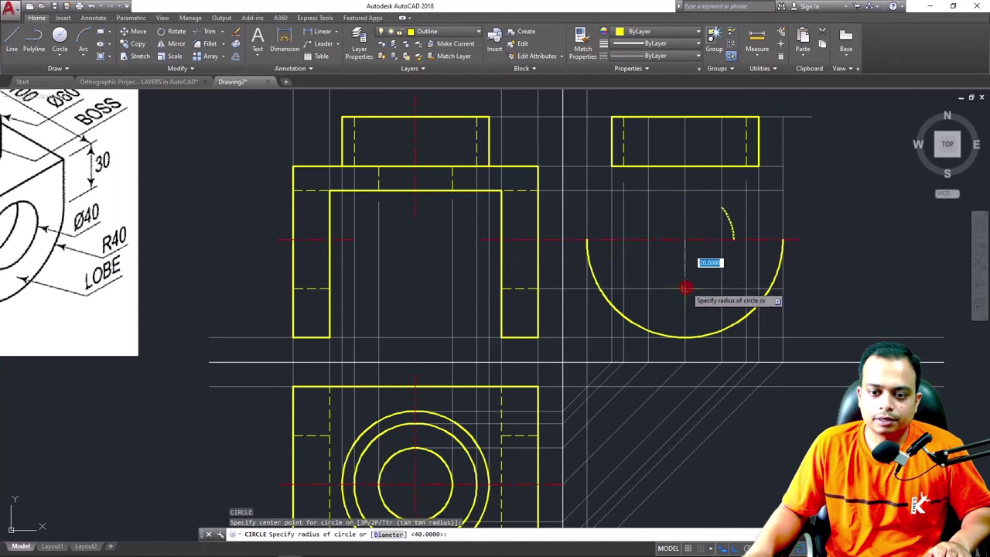
pyautogui.click(686, 289)
pyautogui.moveTo(287, 260); pyautogui.dragTo(385, 261, button='middle')
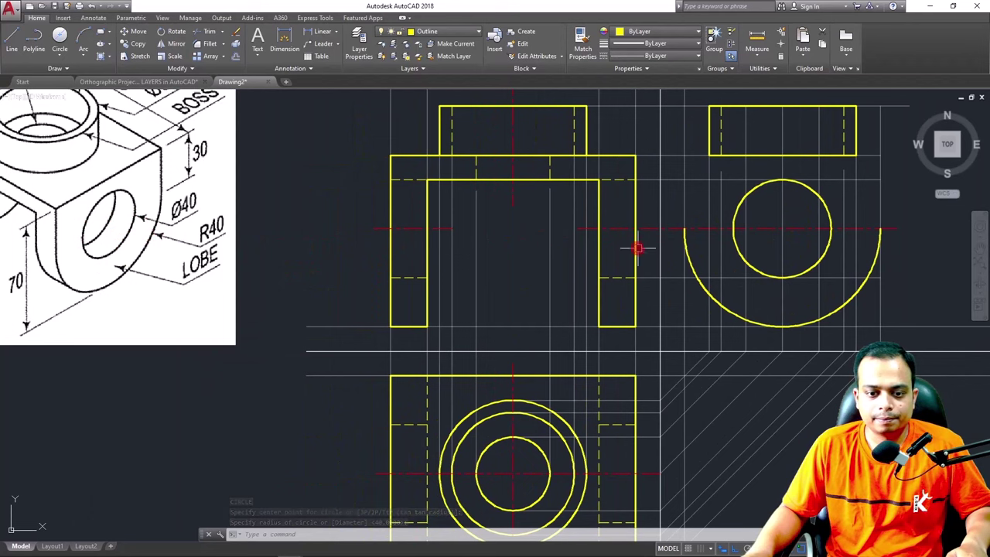
pyautogui.press('Escape')
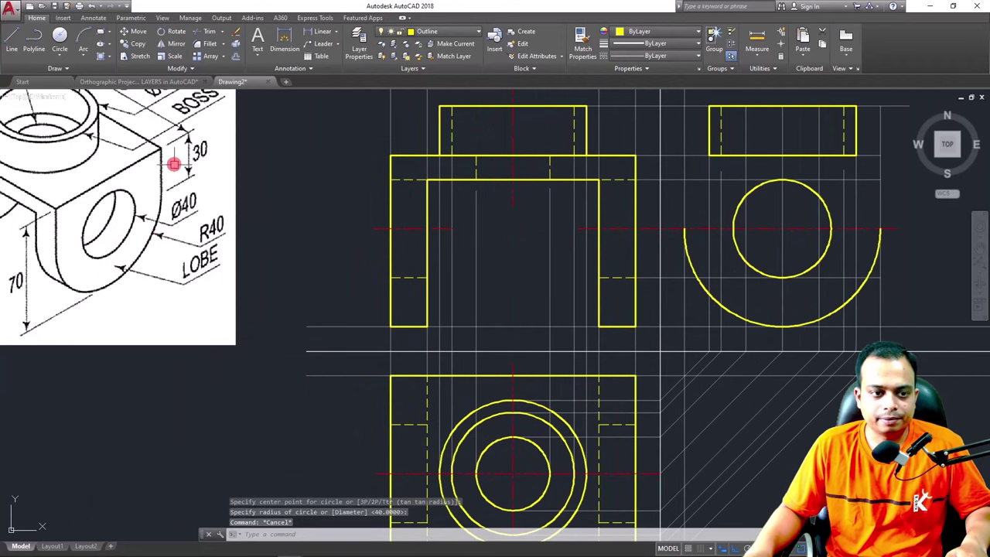
# Draw vertical lines from both arc ends up to the top plate edge, closing the lobe
pyautogui.write('l')
pyautogui.press('Return')
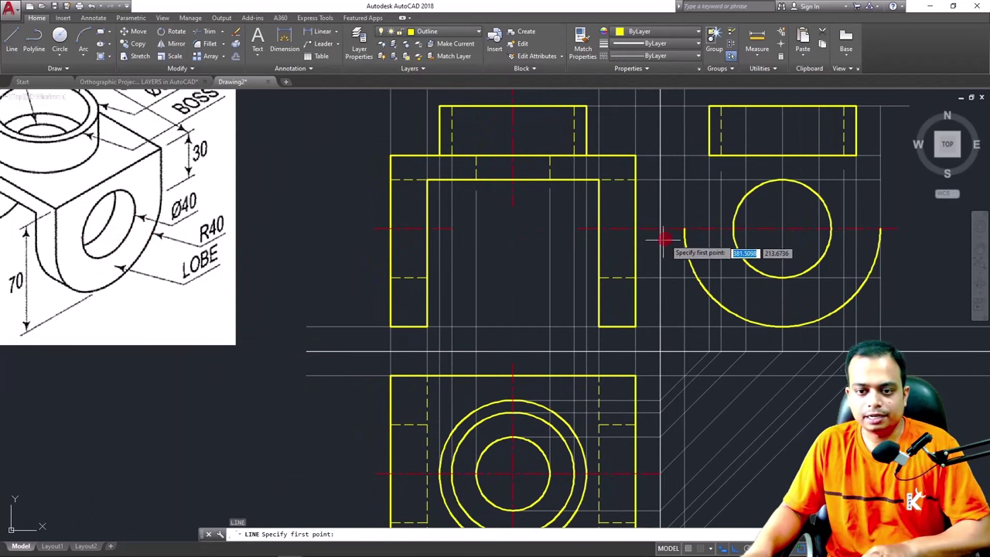
pyautogui.click(685, 228)
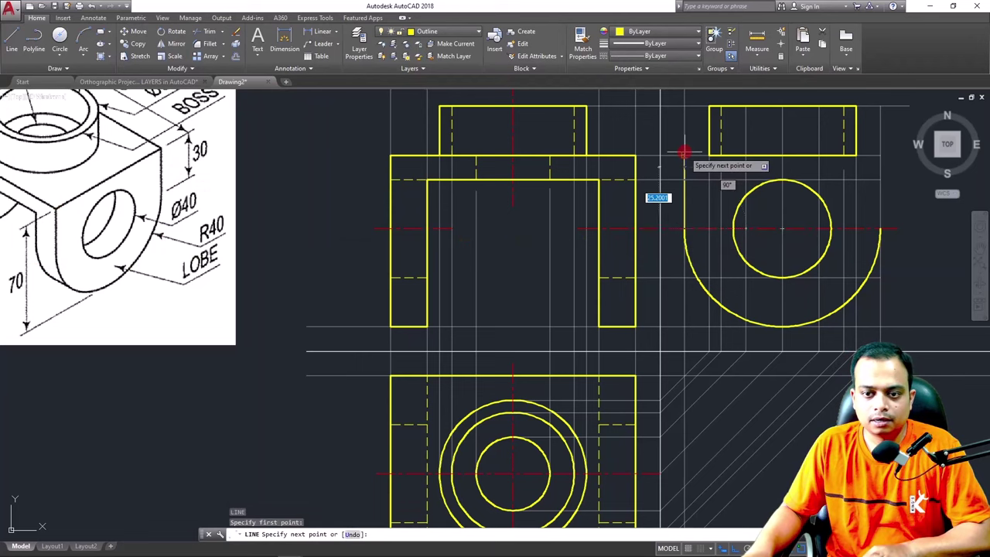
pyautogui.click(685, 155)
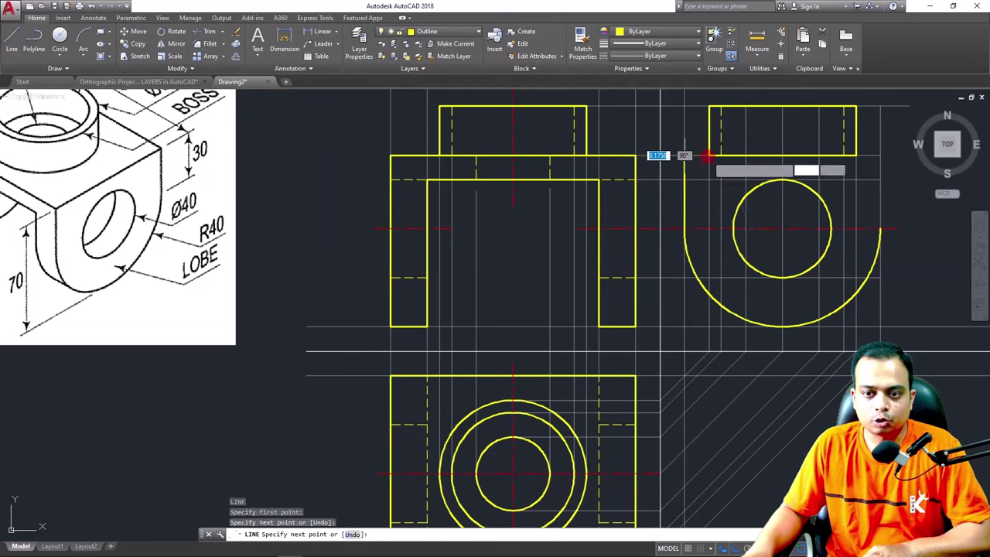
pyautogui.click(708, 155)
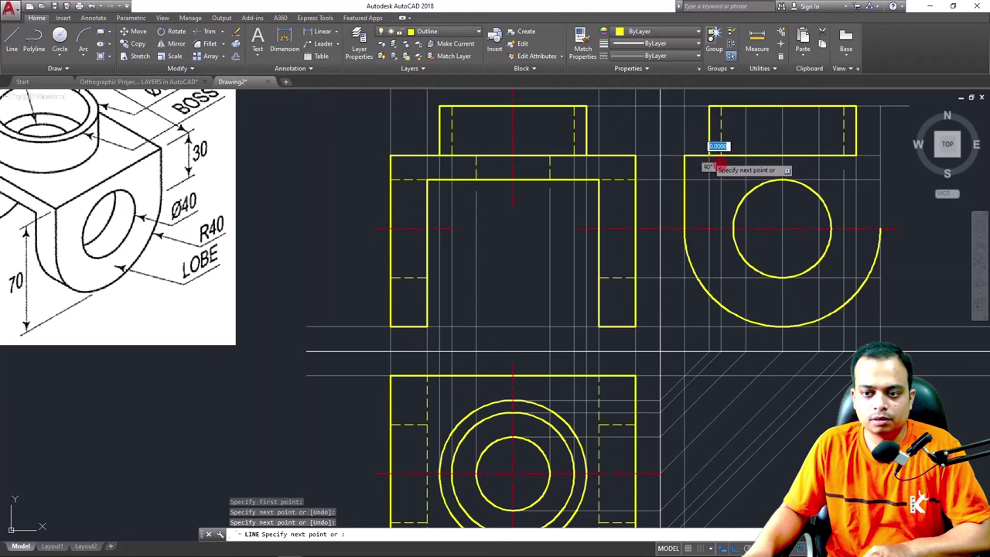
pyautogui.press('Return')
pyautogui.press('Return')
pyautogui.click(880, 228)
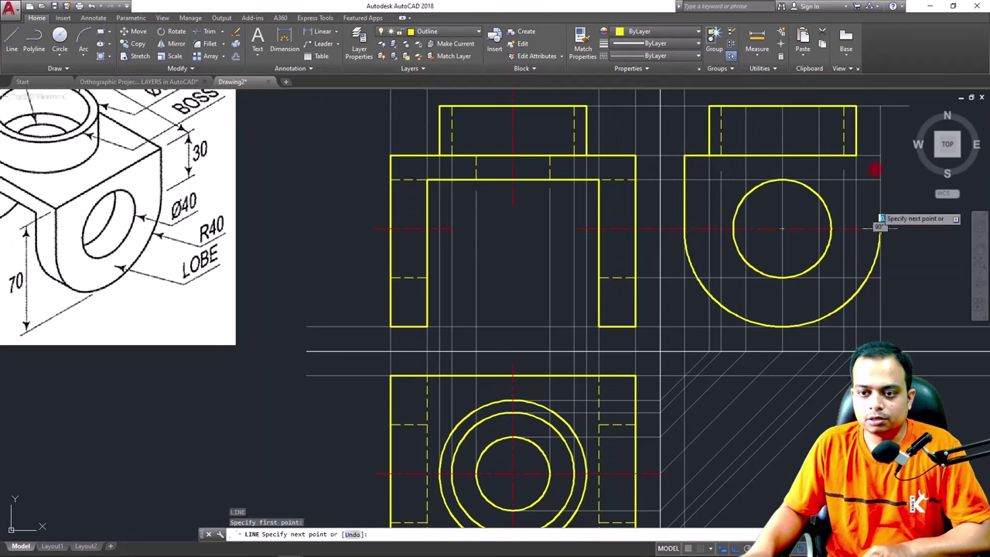
pyautogui.click(880, 154)
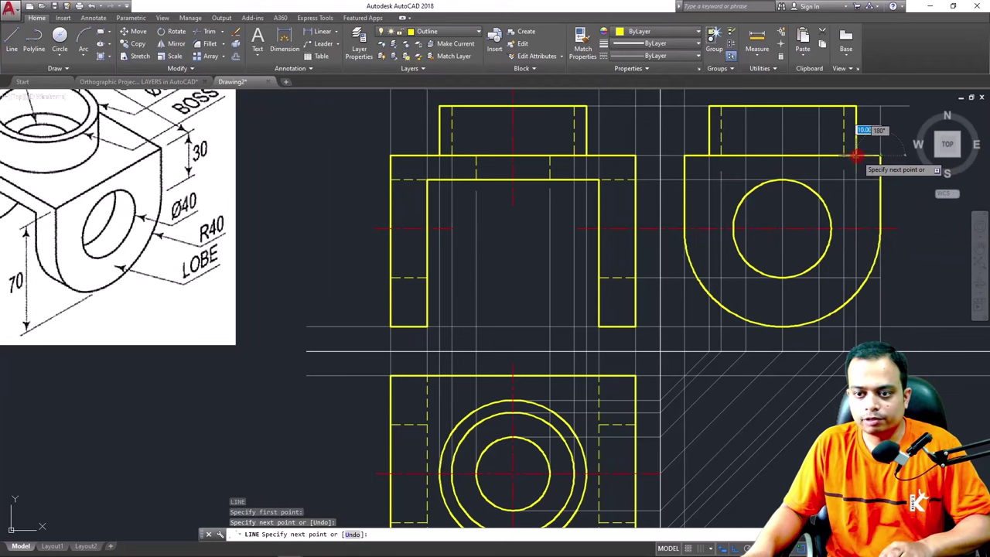
pyautogui.click(856, 155)
pyautogui.press('Escape')
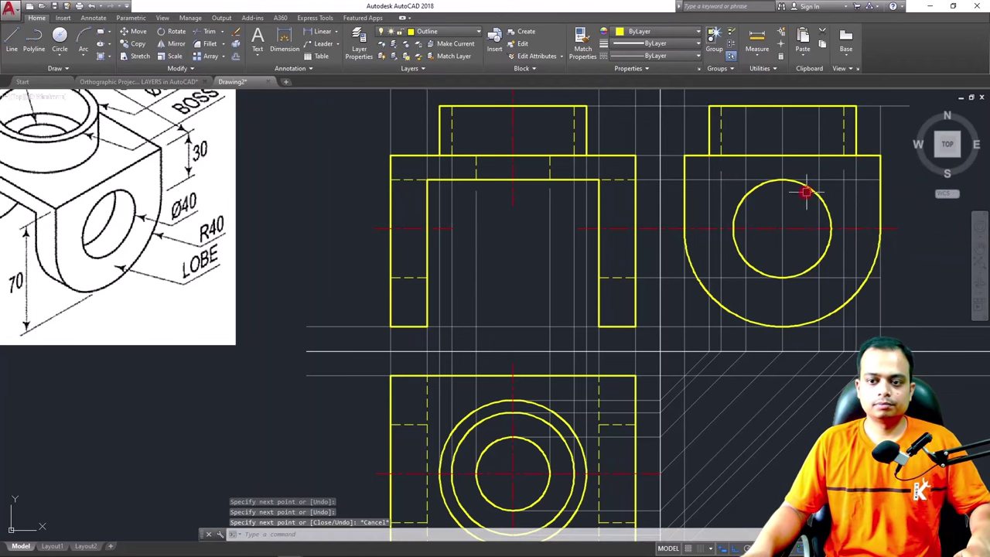
pyautogui.scroll(-3, 807, 194)
# Pan and zoom in on the inserted isometric bracket image to read its dimensions
pyautogui.moveTo(778, 197); pyautogui.dragTo(631, 215, button='middle')
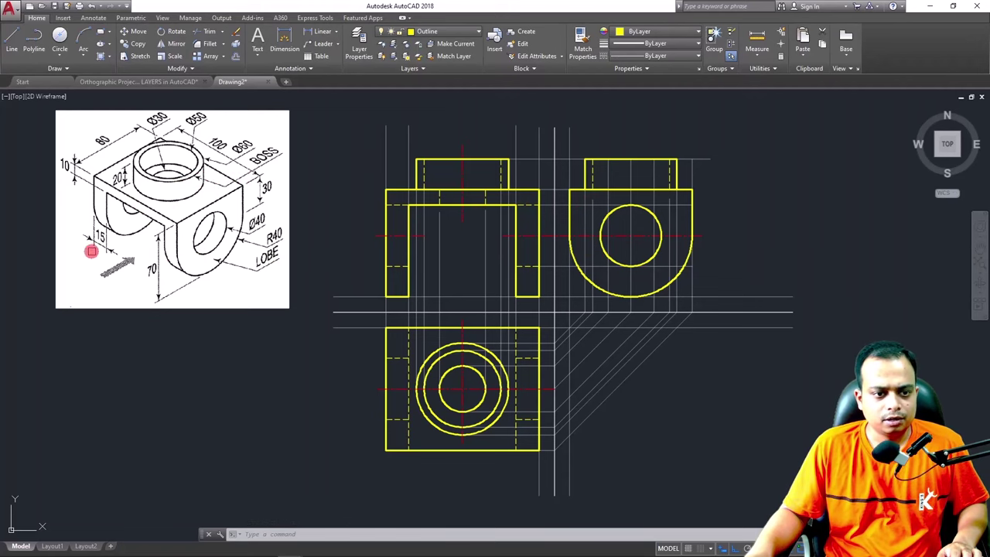
pyautogui.scroll(4, 137, 216)
pyautogui.moveTo(137, 217); pyautogui.dragTo(203, 283, button='middle')
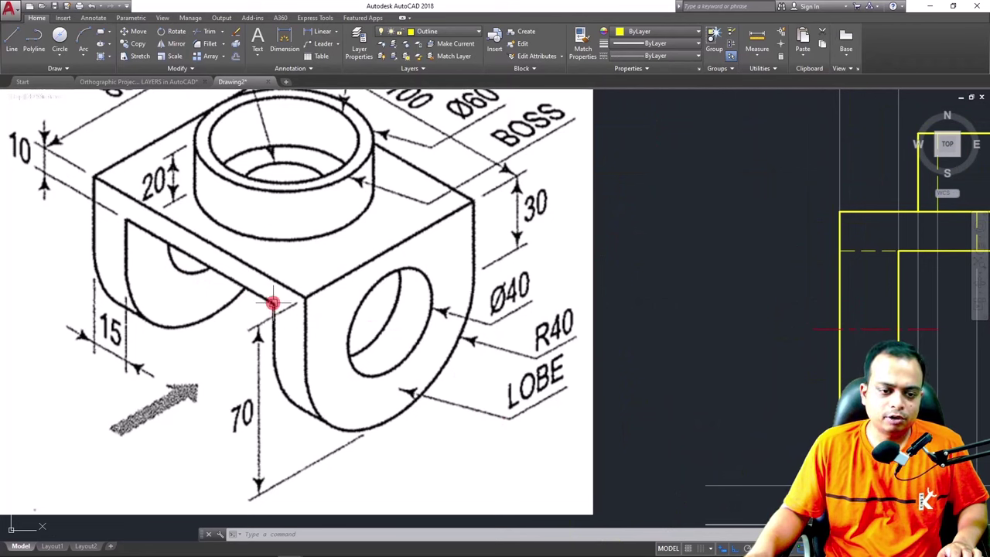
pyautogui.moveTo(77, 162)
pyautogui.mouseDown()
pyautogui.moveTo(81, 184)
pyautogui.moveTo(122, 221)
pyautogui.moveTo(177, 247)
pyautogui.moveTo(437, 290)
pyautogui.mouseUp()
# Return the view to the orthographic views and cancel the stray selection lasso
pyautogui.scroll(-2, 410, 294)
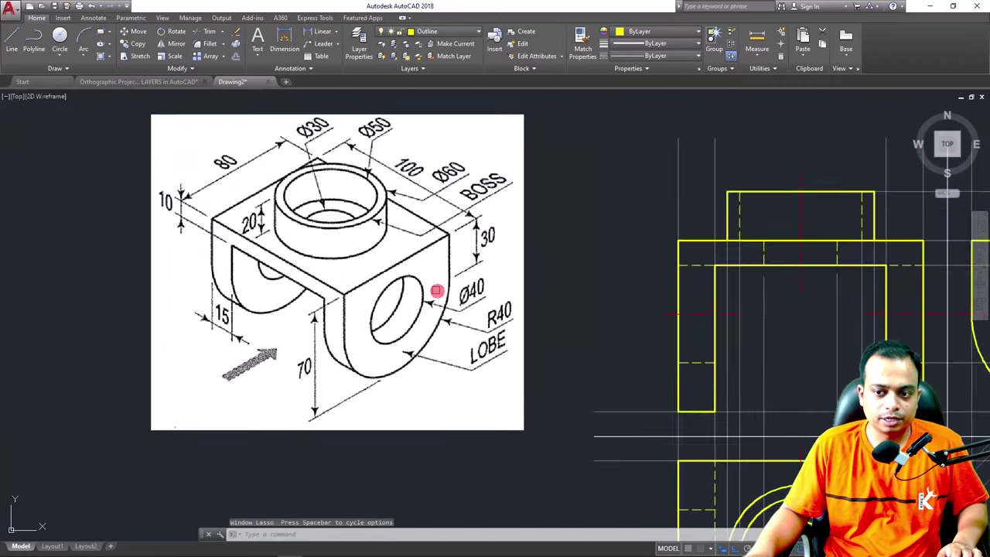
pyautogui.scroll(-2, 497, 295)
pyautogui.moveTo(539, 296); pyautogui.dragTo(457, 283, button='middle')
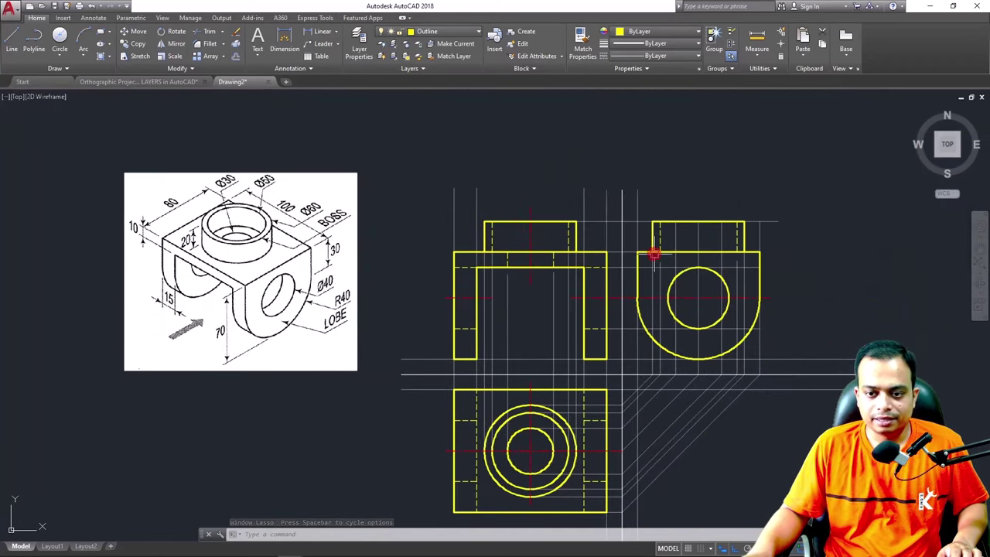
pyautogui.scroll(3, 641, 262)
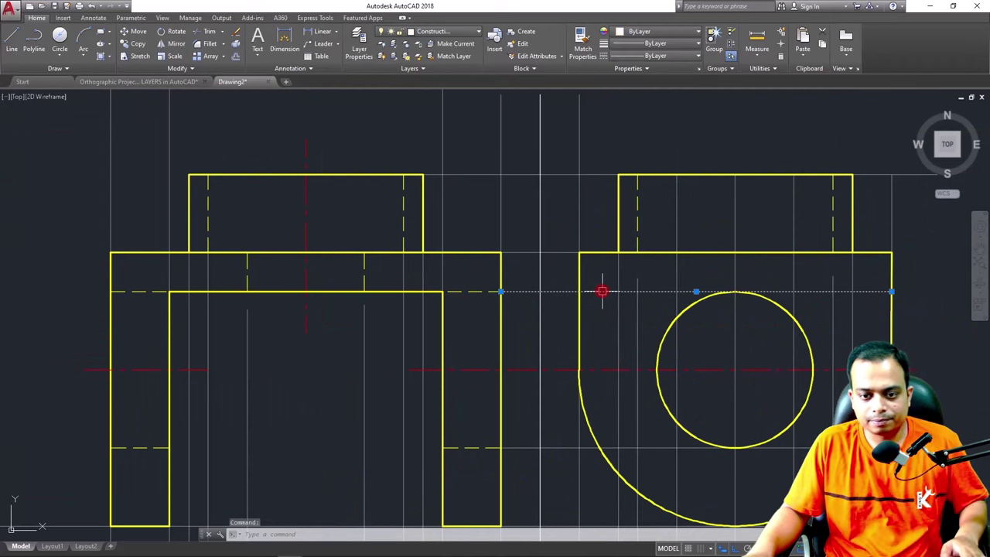
pyautogui.press('Escape')
# Try BREAK and grip edits on the hidden lines between the views, cancelling each
pyautogui.write('br')
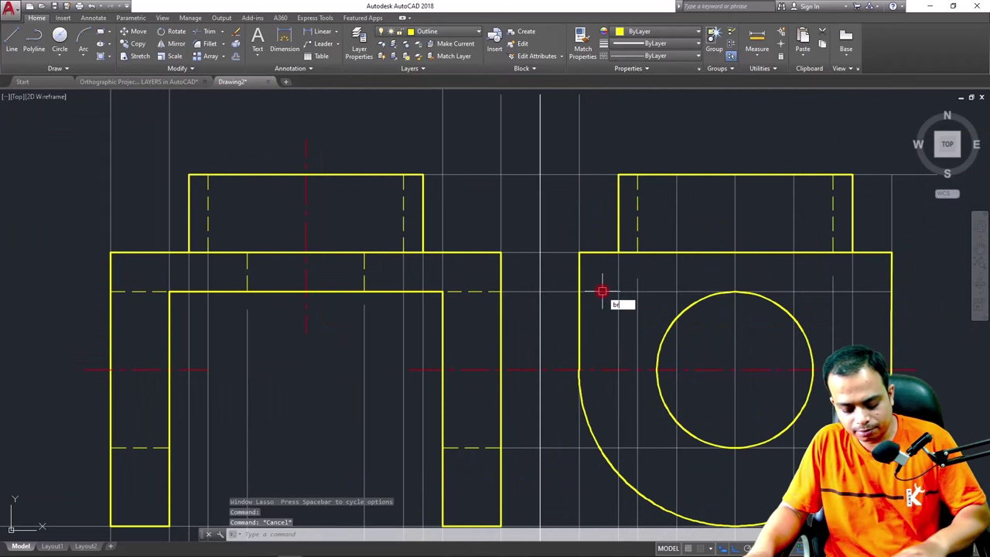
pyautogui.press('Return')
pyautogui.press('Escape')
pyautogui.click(539, 287)
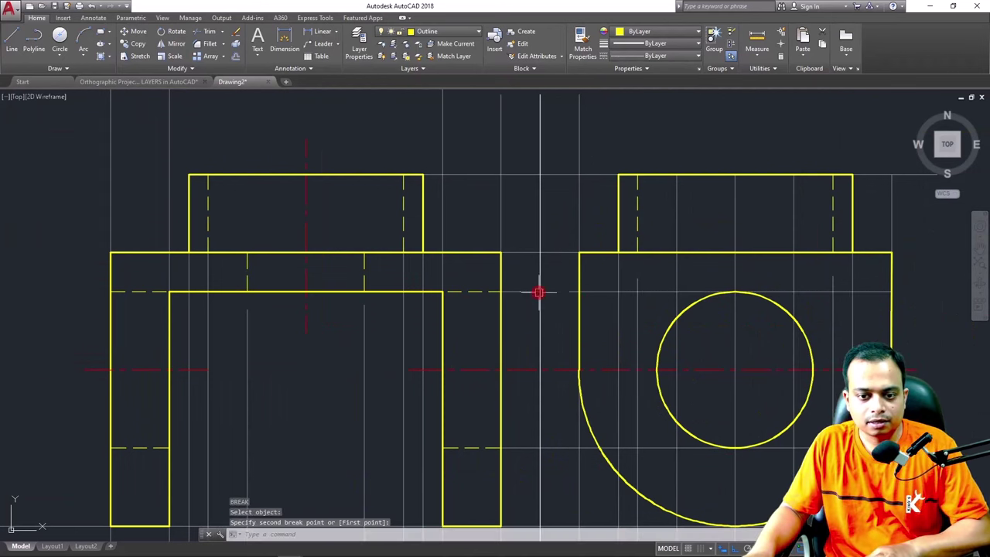
pyautogui.click(586, 293)
pyautogui.click(579, 292)
pyautogui.press('Down')
pyautogui.press('Escape')
pyautogui.press('Escape')
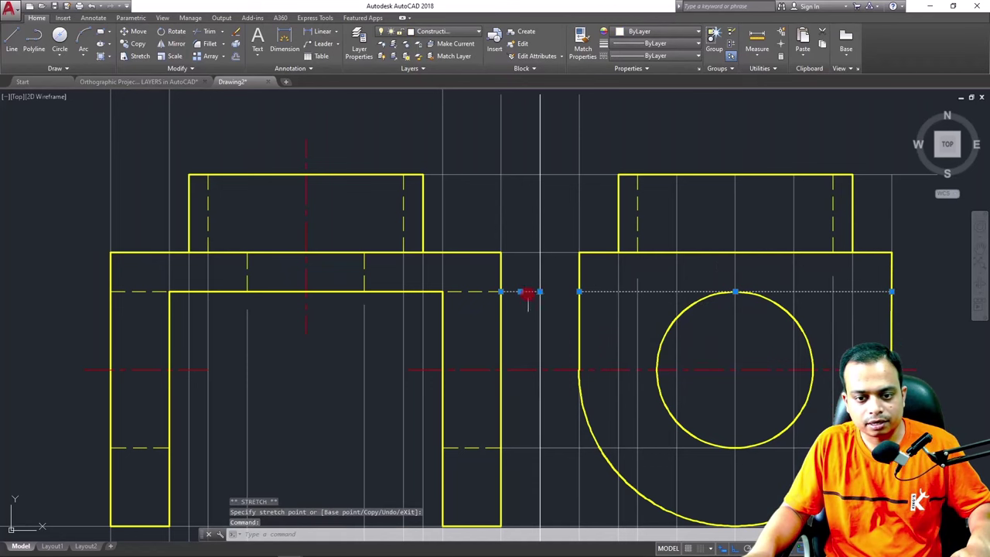
pyautogui.click(525, 293)
pyautogui.click(539, 291)
pyautogui.rightClick(539, 291)
pyautogui.press('Escape')
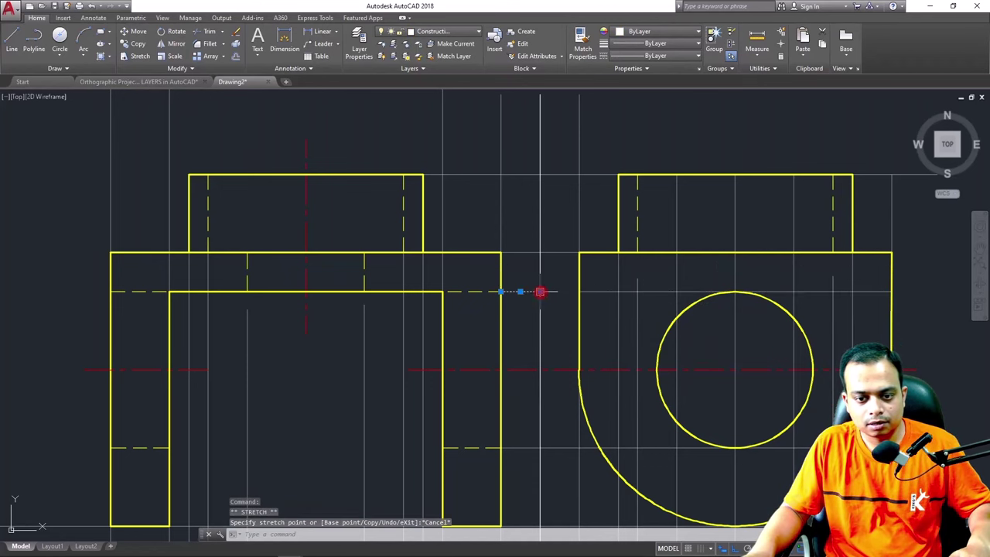
pyautogui.click(540, 292)
pyautogui.press('Escape')
# Match the horizontal centre line's properties onto the vertical line through the hole
pyautogui.click(636, 224)
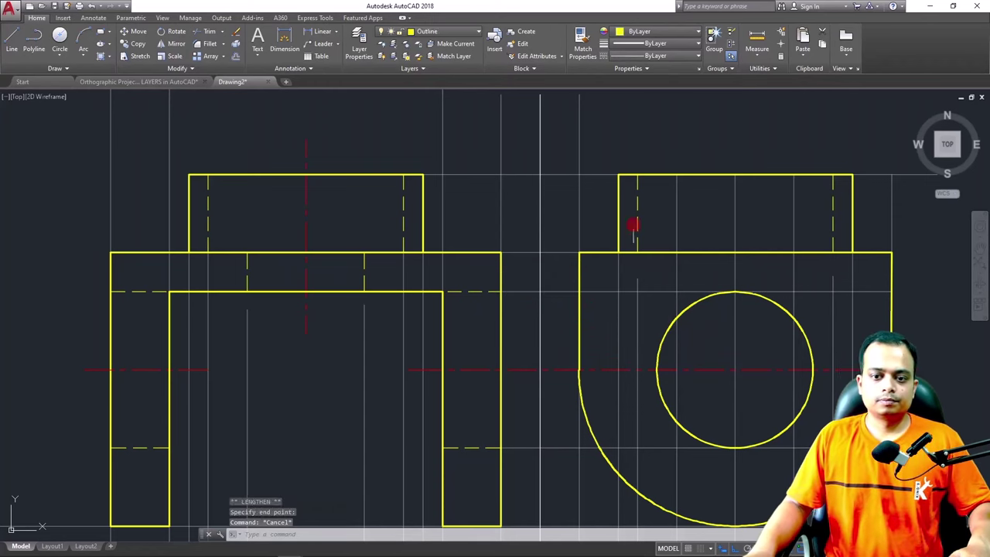
pyautogui.click(582, 44)
pyautogui.press('Escape')
pyautogui.scroll(-4, 590, 354)
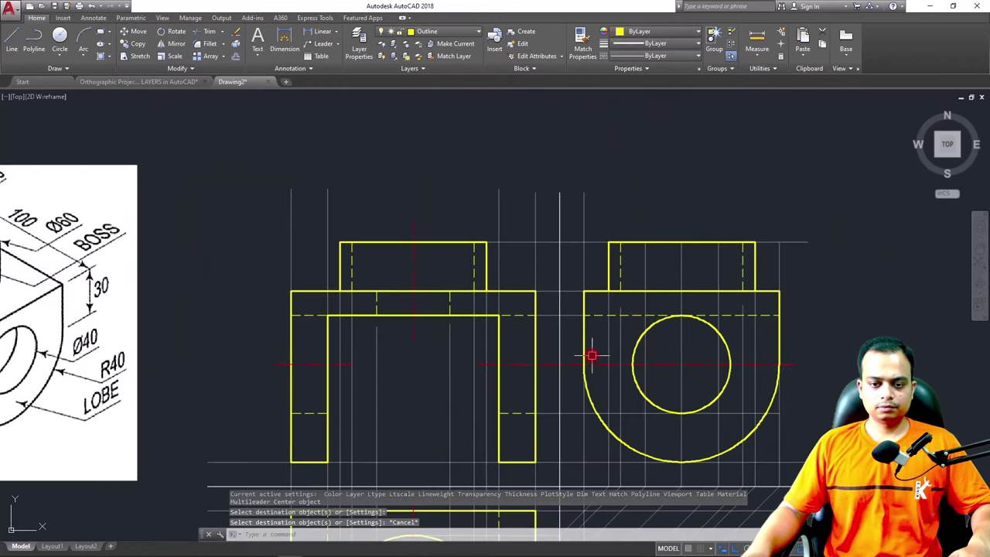
pyautogui.scroll(4, 578, 313)
pyautogui.click(616, 250)
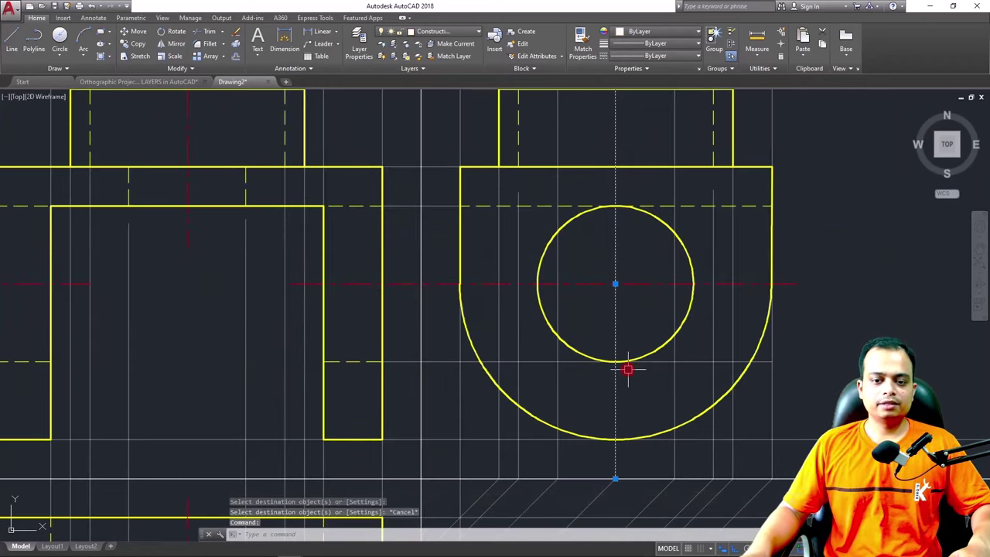
pyautogui.scroll(-3, 603, 248)
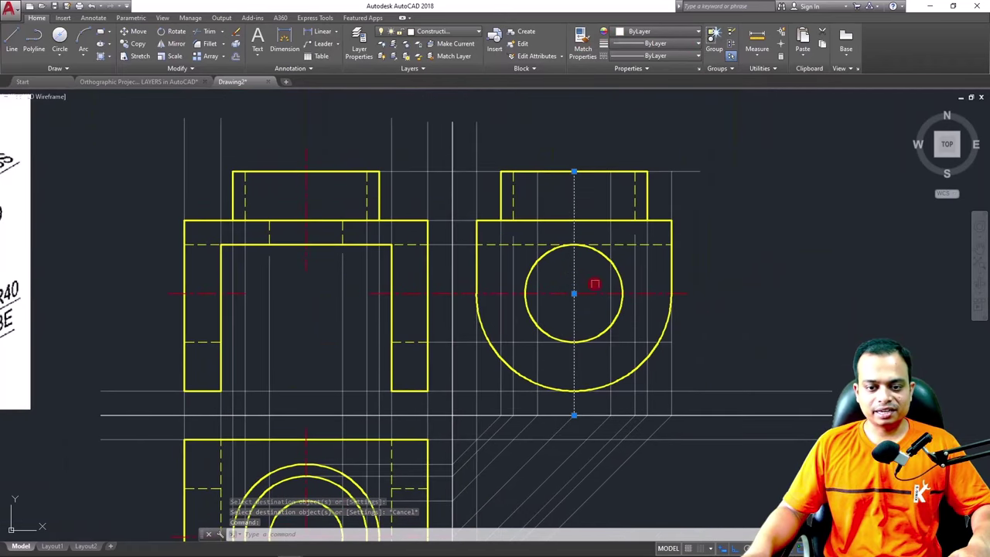
pyautogui.press('Escape')
pyautogui.click(596, 293)
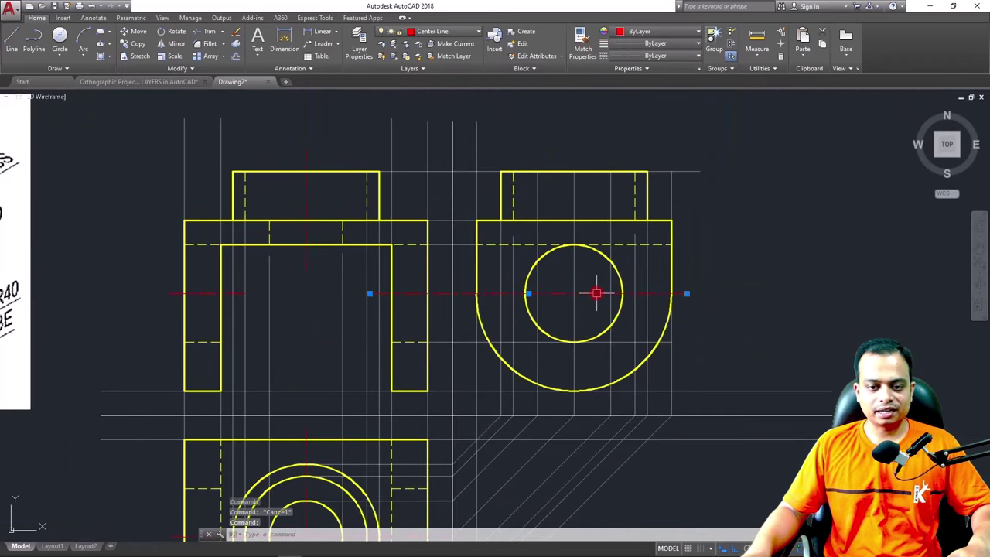
pyautogui.click(582, 45)
pyautogui.click(574, 271)
pyautogui.press('Escape')
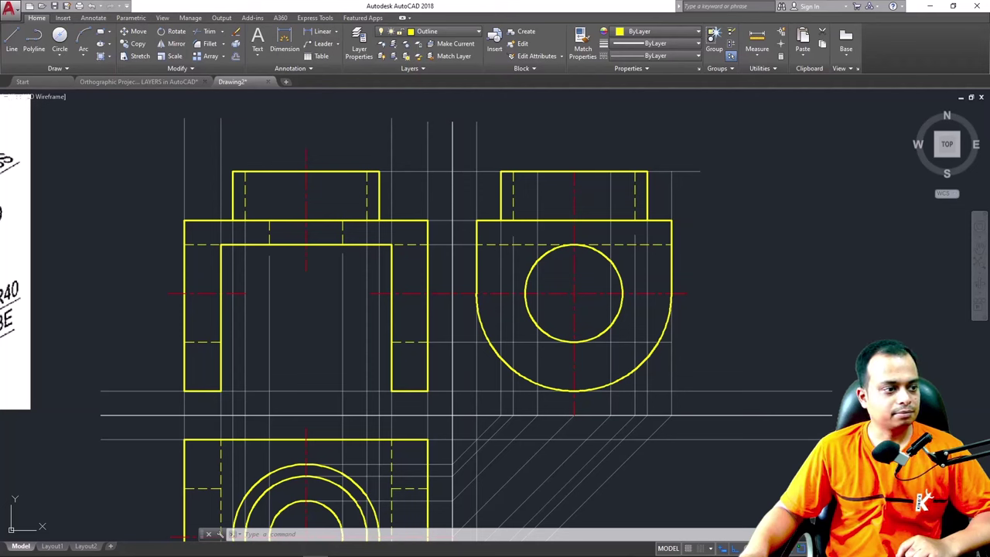
pyautogui.click(537, 233)
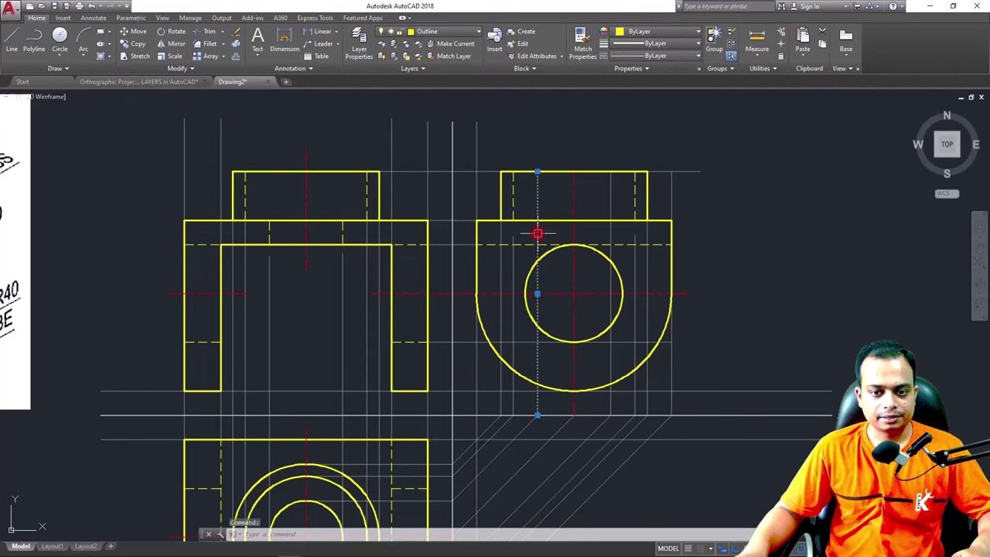
pyautogui.click(611, 235)
pyautogui.press('Escape')
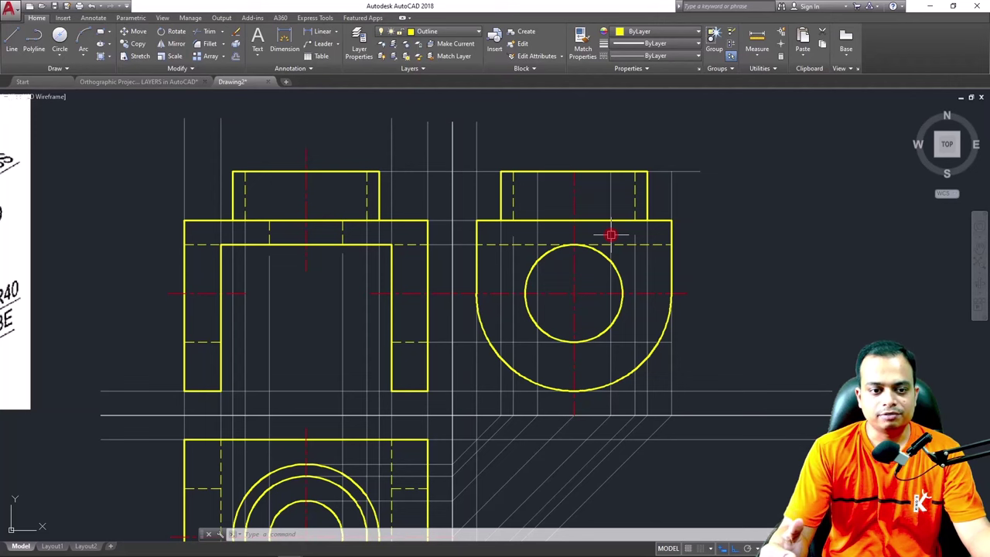
pyautogui.click(479, 33)
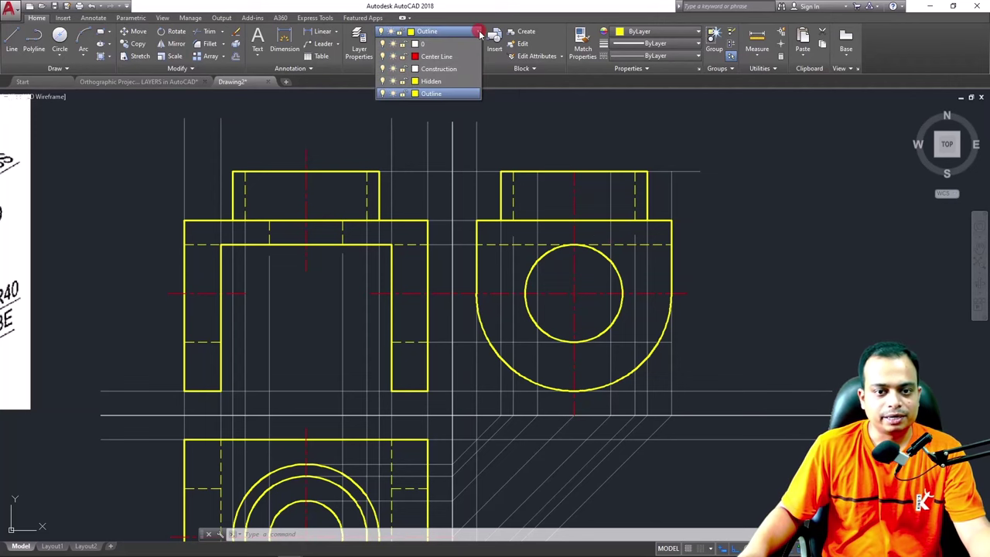
pyautogui.click(449, 94)
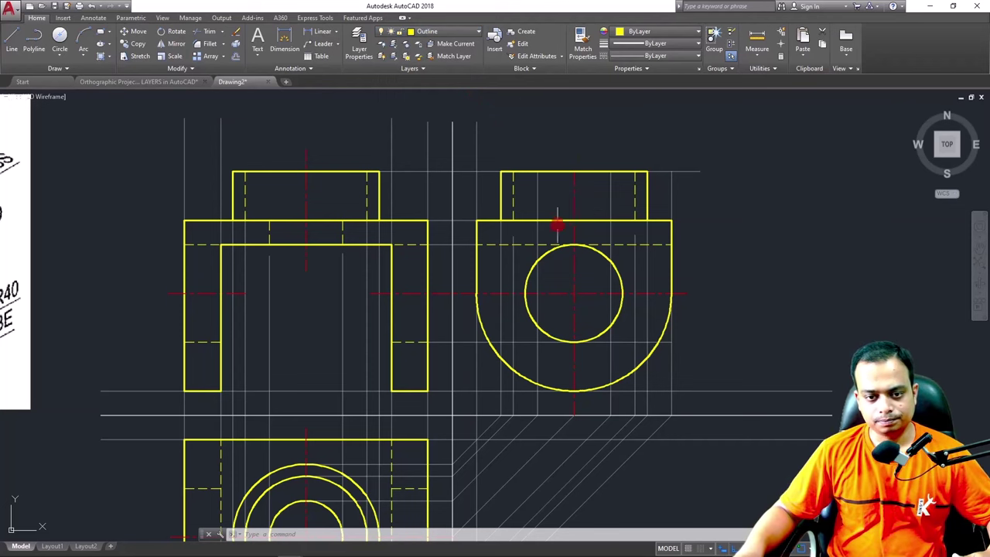
pyautogui.press('Escape')
pyautogui.press('Escape')
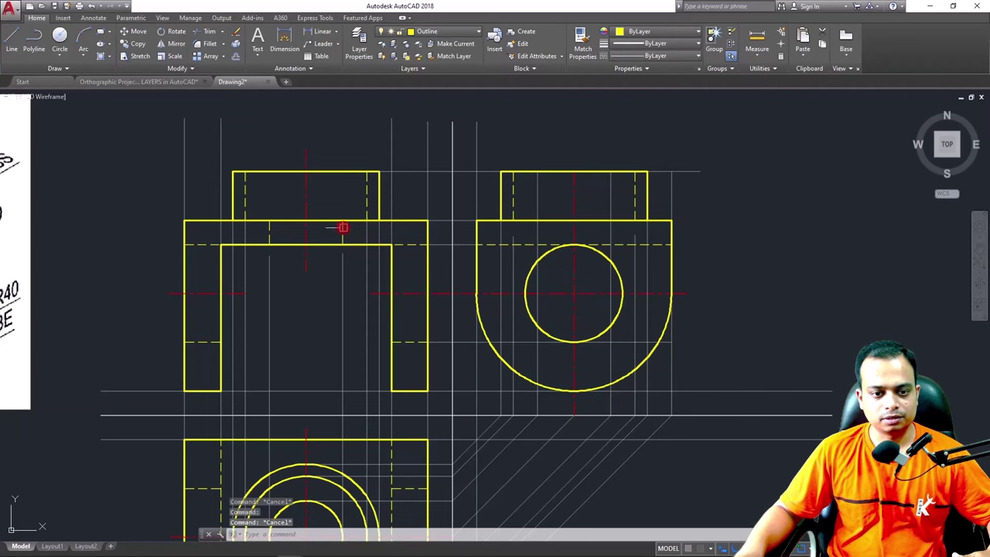
pyautogui.scroll(-2, 269, 241)
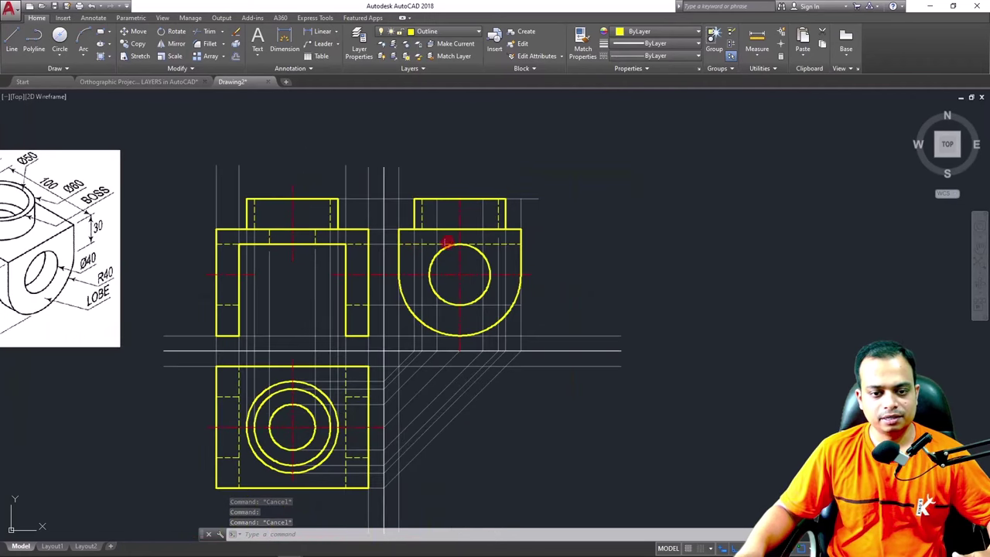
pyautogui.scroll(2, 475, 244)
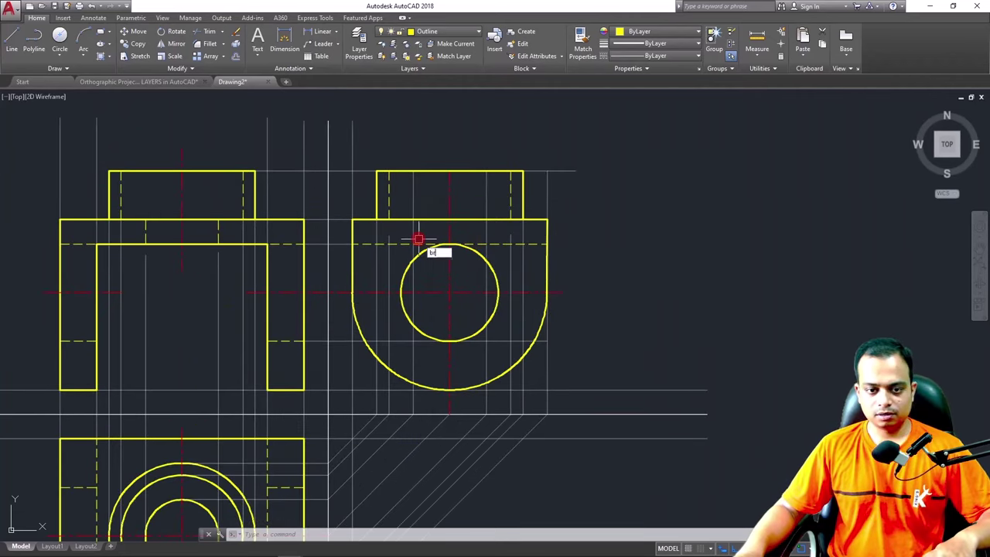
# Break the vertical lines at three gaps along the side view's boss
pyautogui.press('Return')
pyautogui.scroll(3, 413, 234)
pyautogui.click(400, 264)
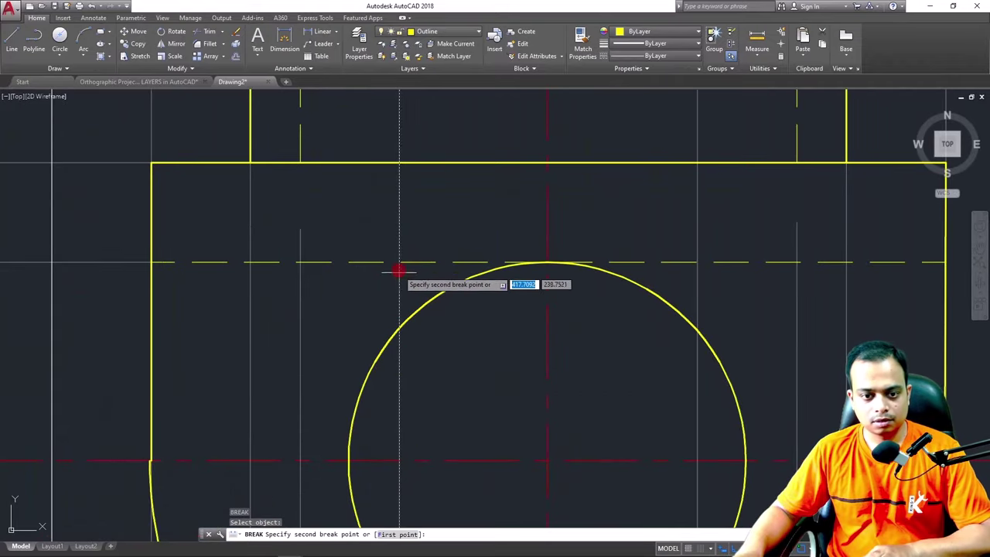
pyautogui.click(399, 129)
pyautogui.press('Return')
pyautogui.moveTo(706, 133); pyautogui.dragTo(554, 133, button='middle')
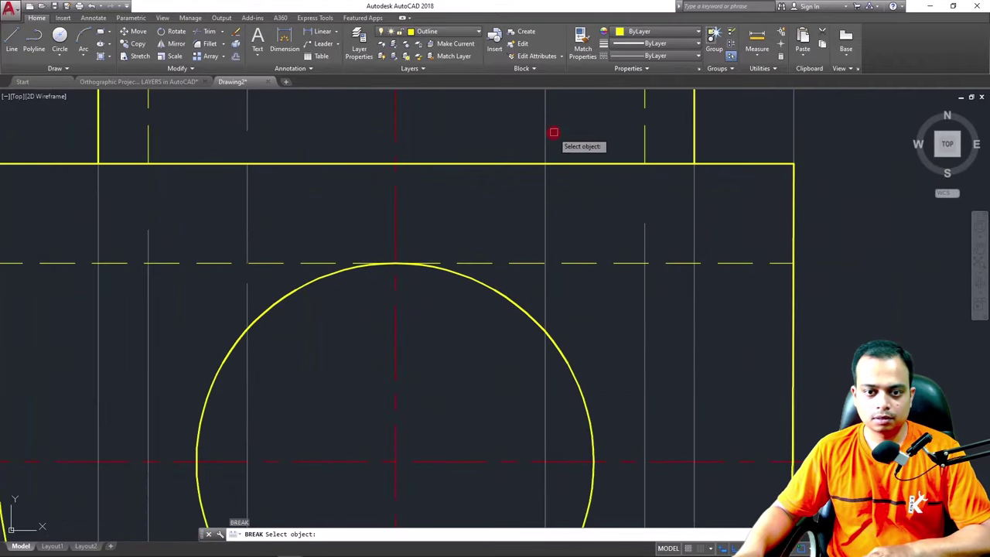
pyautogui.click(545, 139)
pyautogui.click(545, 164)
pyautogui.press('Return')
pyautogui.click(545, 292)
pyautogui.click(545, 262)
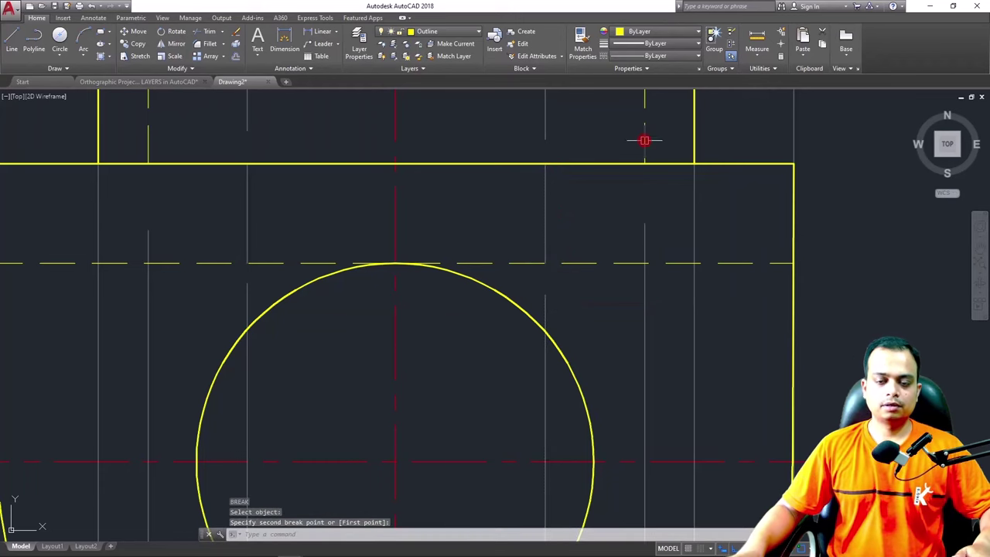
pyautogui.scroll(-2, 645, 140)
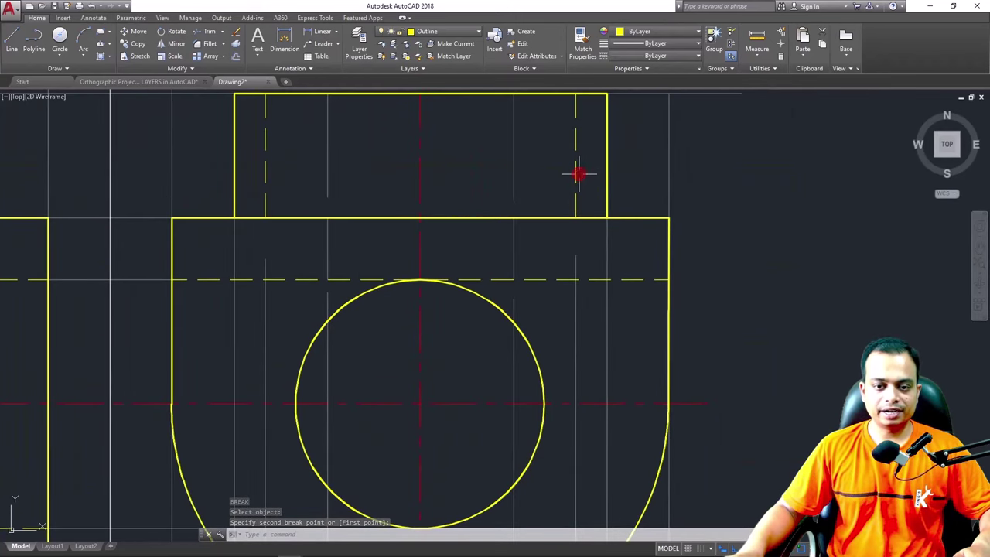
# Match a dashed hidden line's style onto the three broken segments
pyautogui.click(579, 174)
pyautogui.click(582, 41)
pyautogui.click(578, 104)
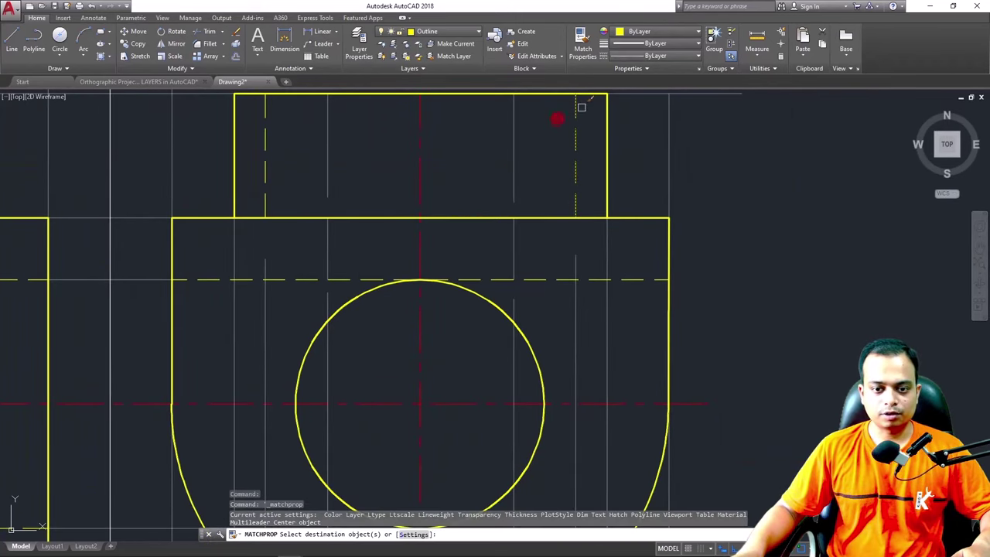
pyautogui.click(516, 230)
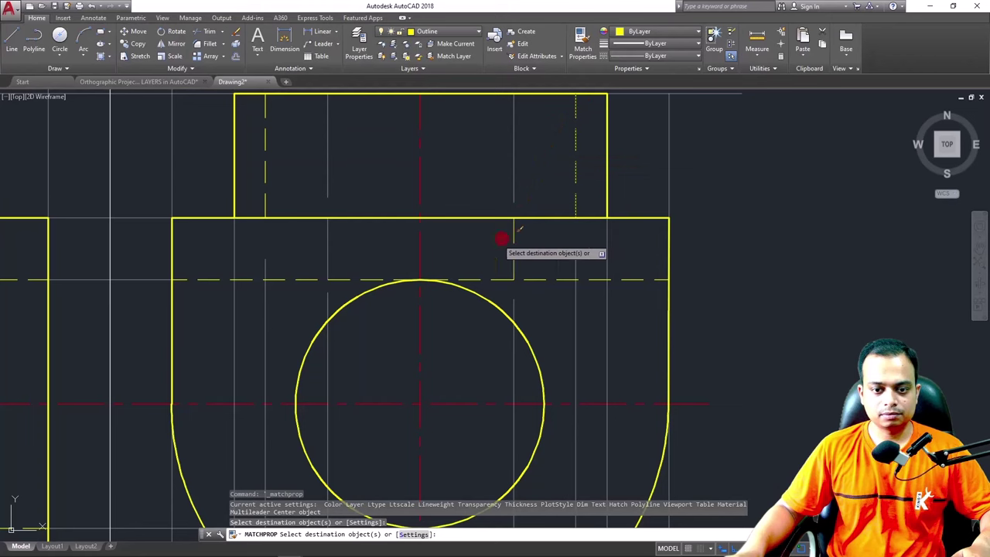
pyautogui.click(330, 248)
pyautogui.press('Escape')
pyautogui.scroll(-3, 634, 223)
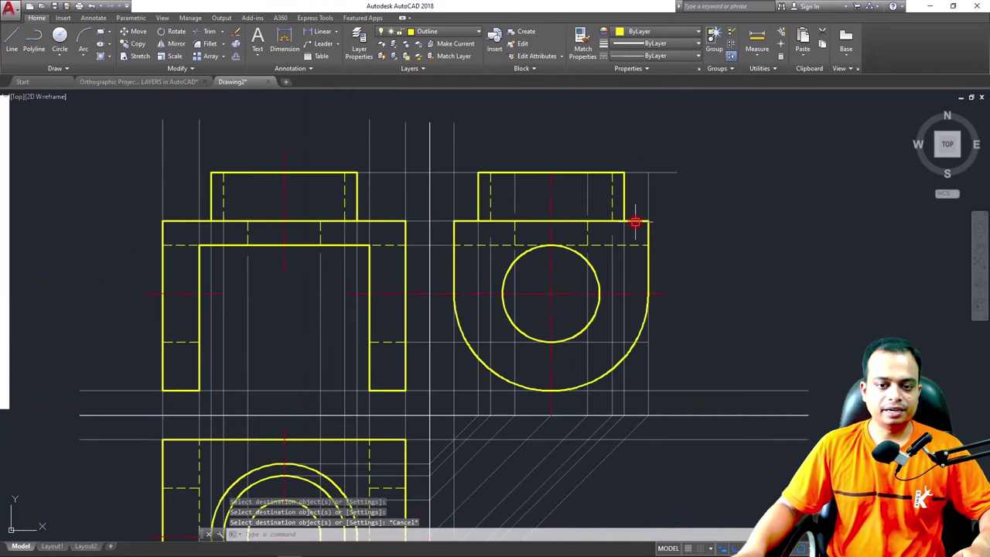
pyautogui.scroll(-2, 720, 188)
# Create a new layer named Dimensions with colour cyan (index 4) in Layer Properties
pyautogui.moveTo(719, 187); pyautogui.dragTo(723, 178, button='middle')
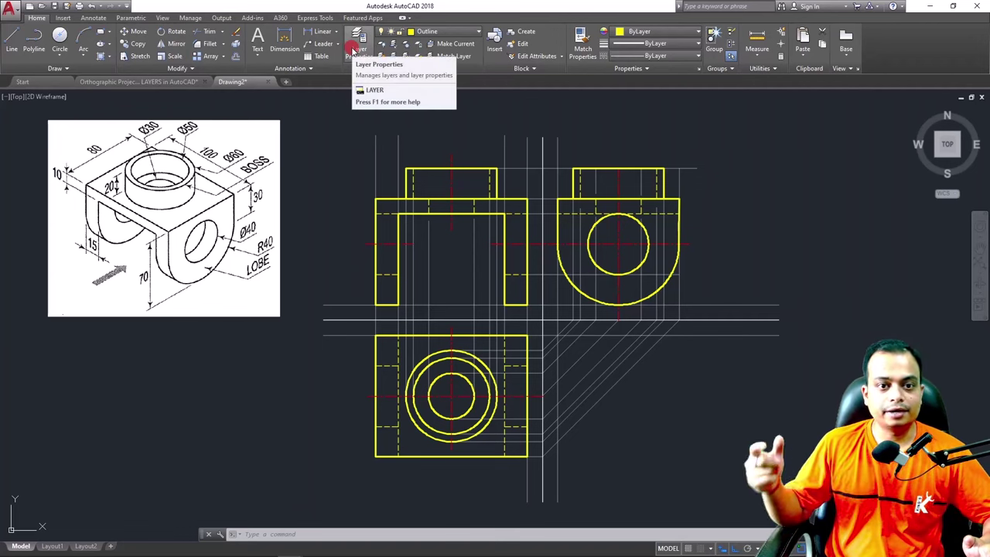
pyautogui.click(353, 48)
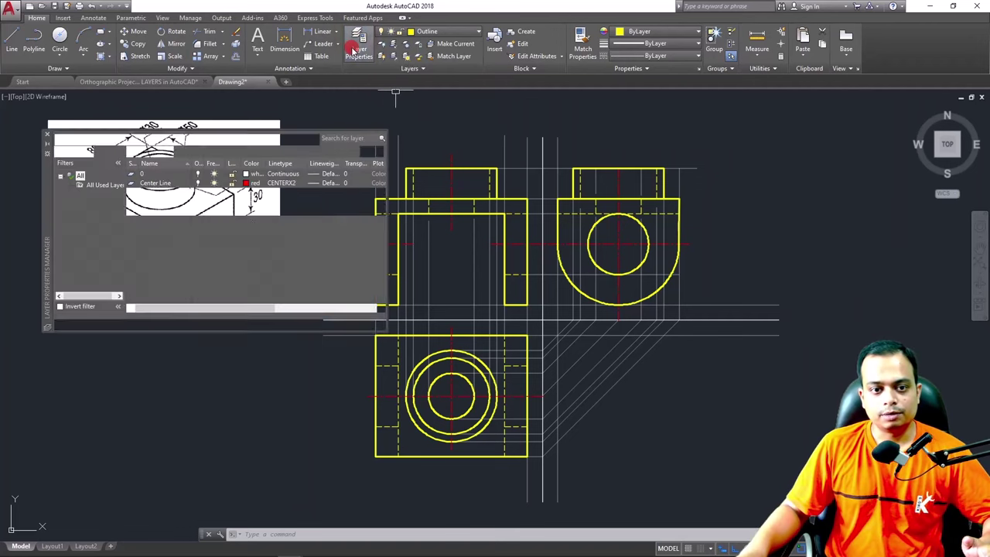
pyautogui.click(154, 173)
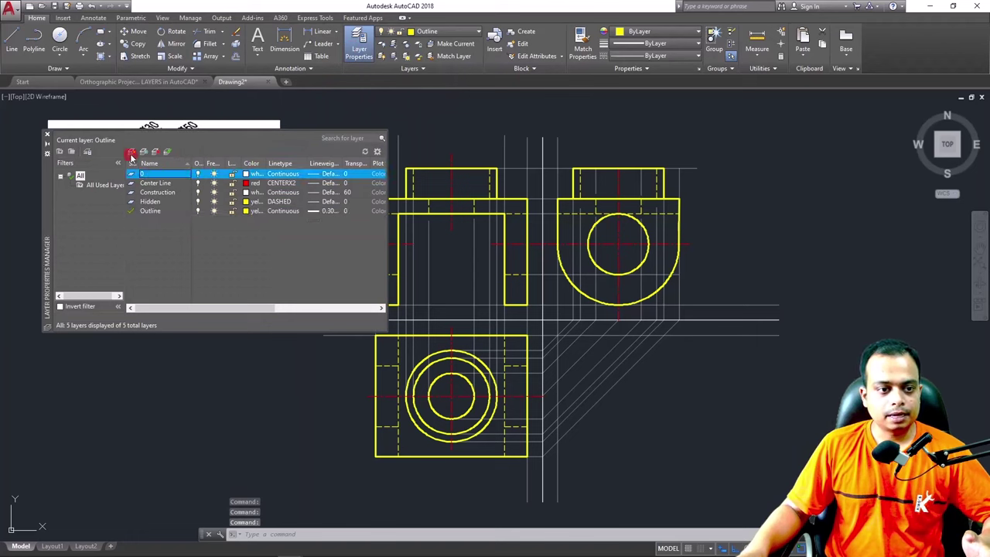
pyautogui.click(131, 151)
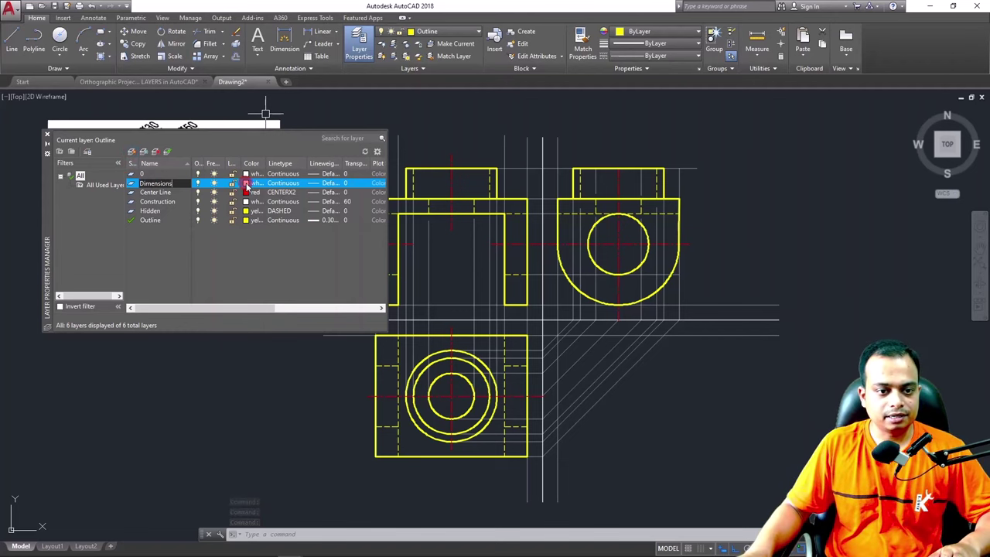
pyautogui.click(211, 253)
pyautogui.click(252, 183)
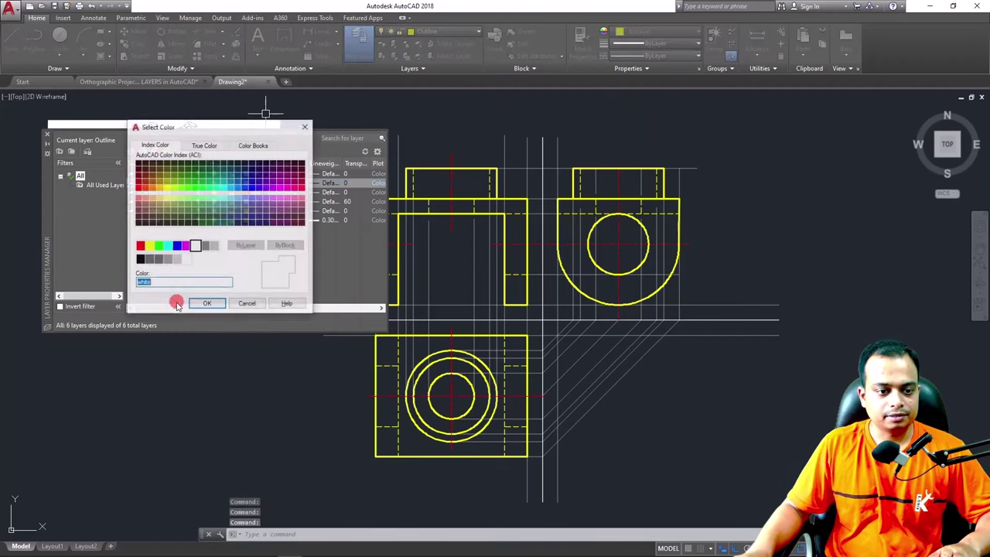
pyautogui.click(167, 246)
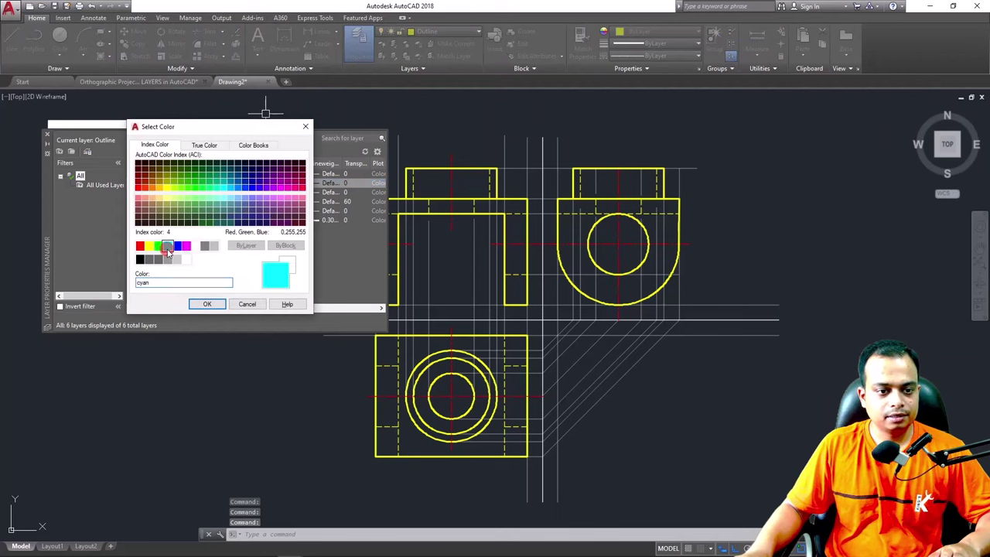
pyautogui.click(208, 305)
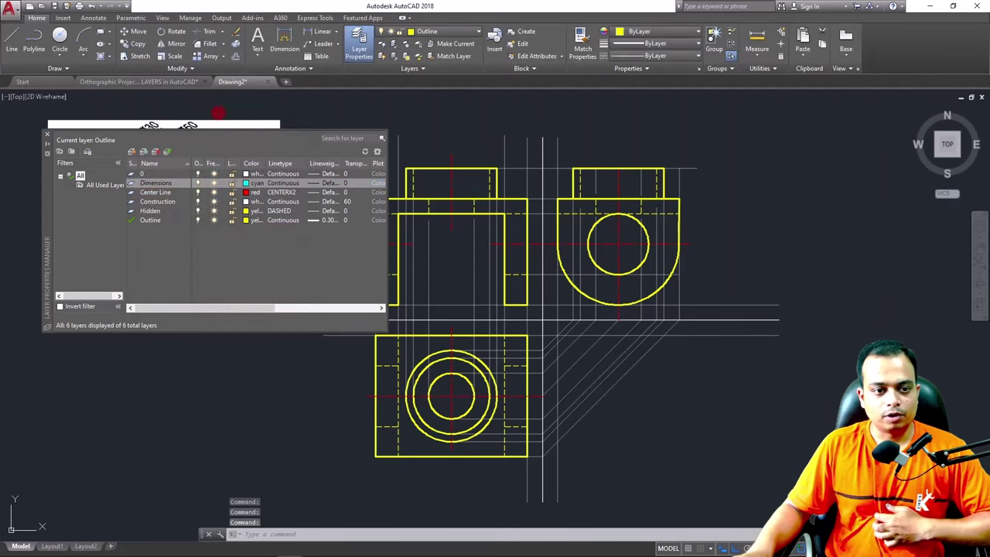
pyautogui.click(44, 136)
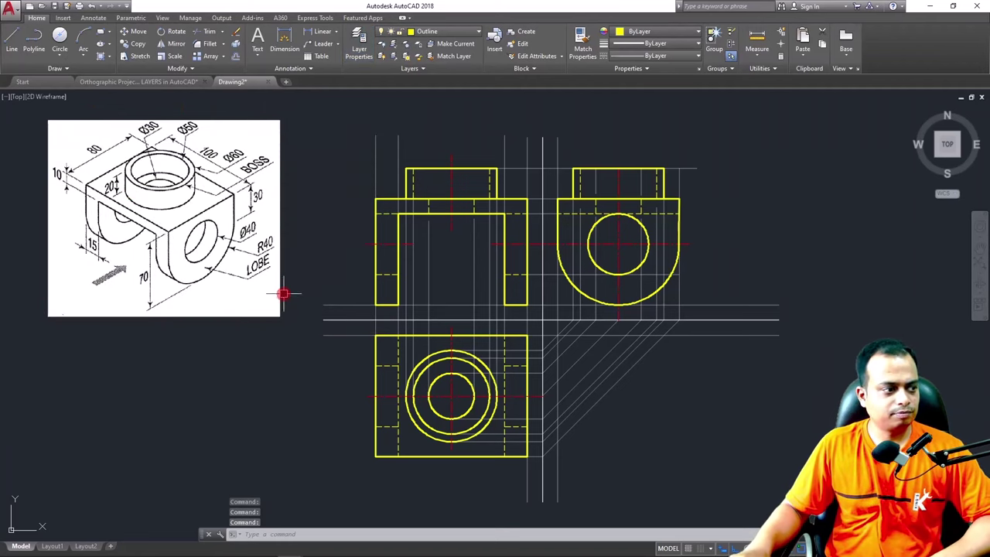
# Abandon a first linear dimension attempt and make Dimensions the current layer
pyautogui.moveTo(303, 316); pyautogui.dragTo(307, 286, button='middle')
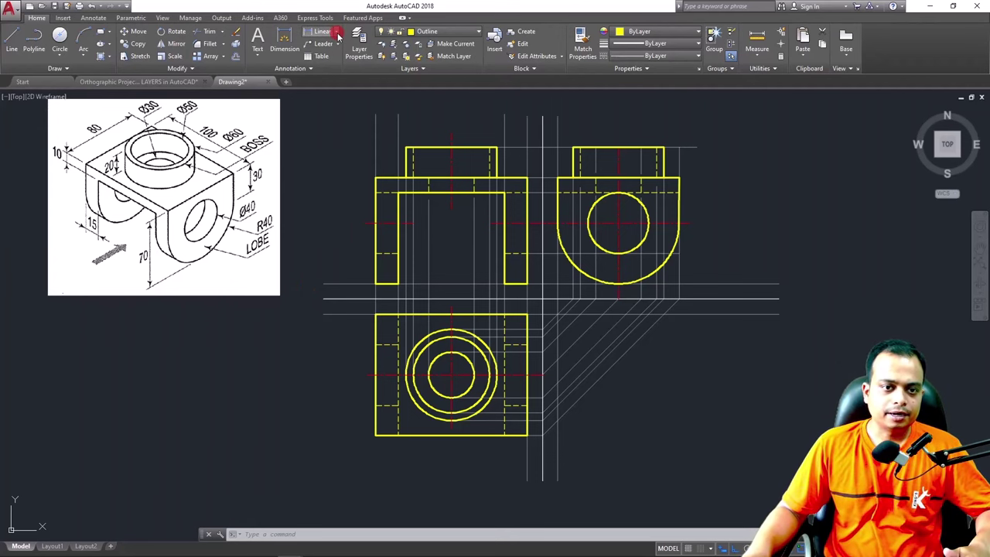
pyautogui.click(338, 33)
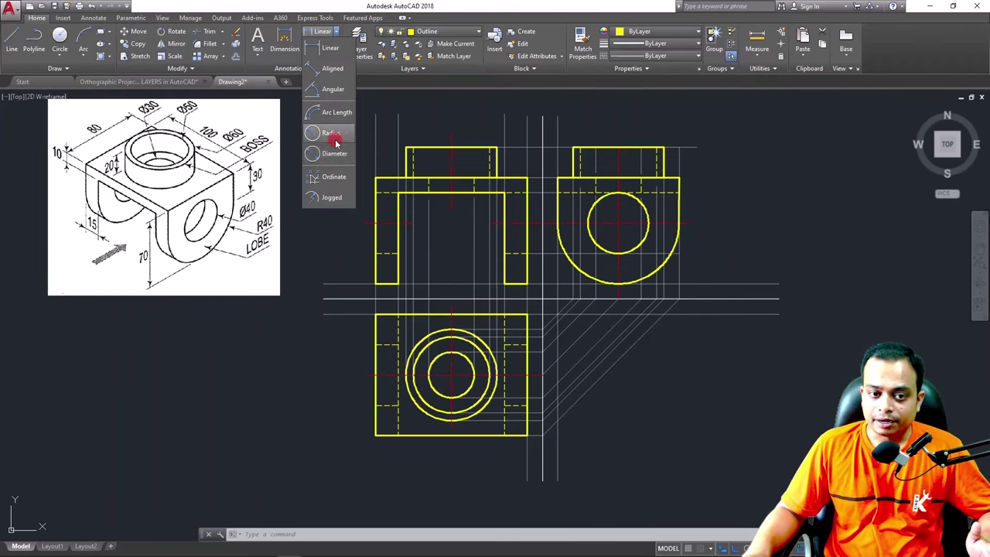
pyautogui.click(329, 52)
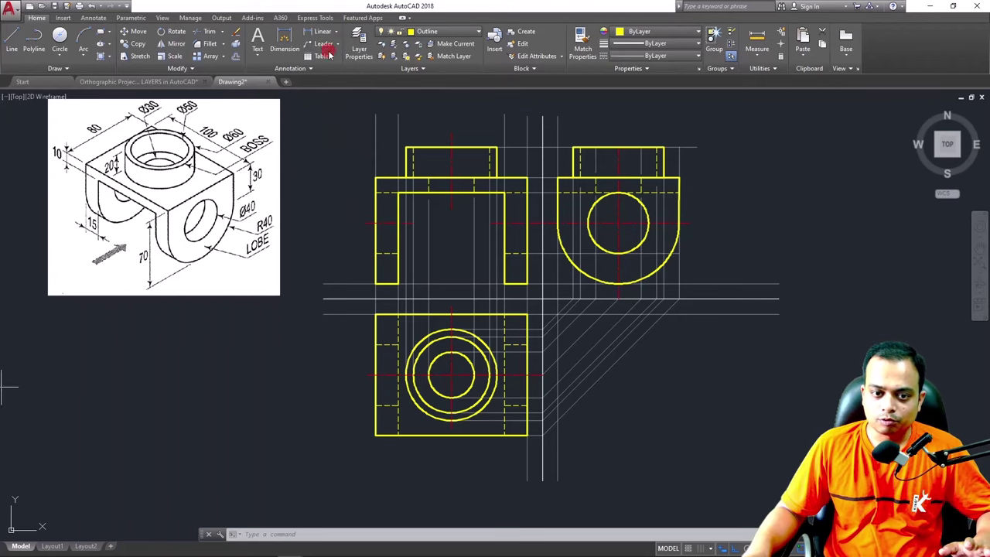
pyautogui.scroll(4, 377, 268)
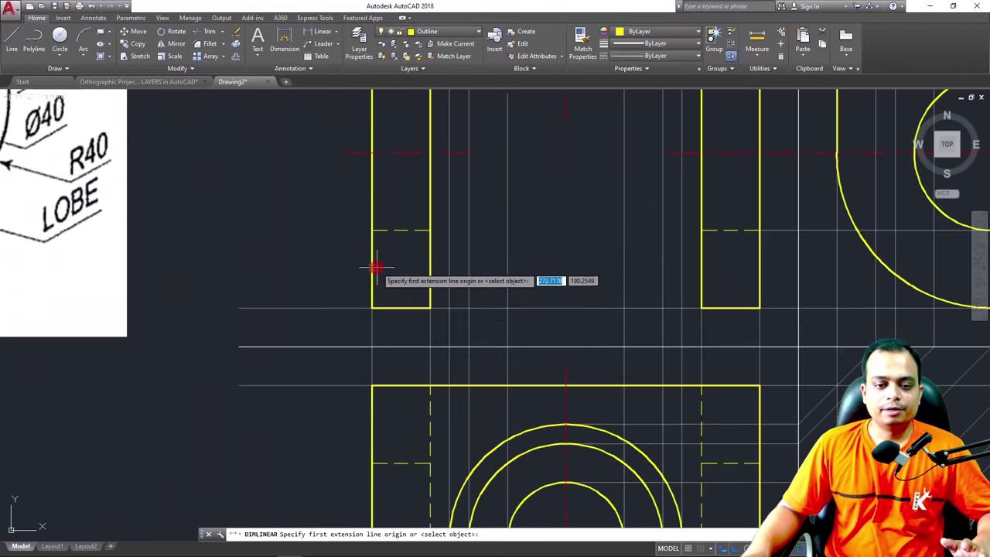
pyautogui.click(372, 308)
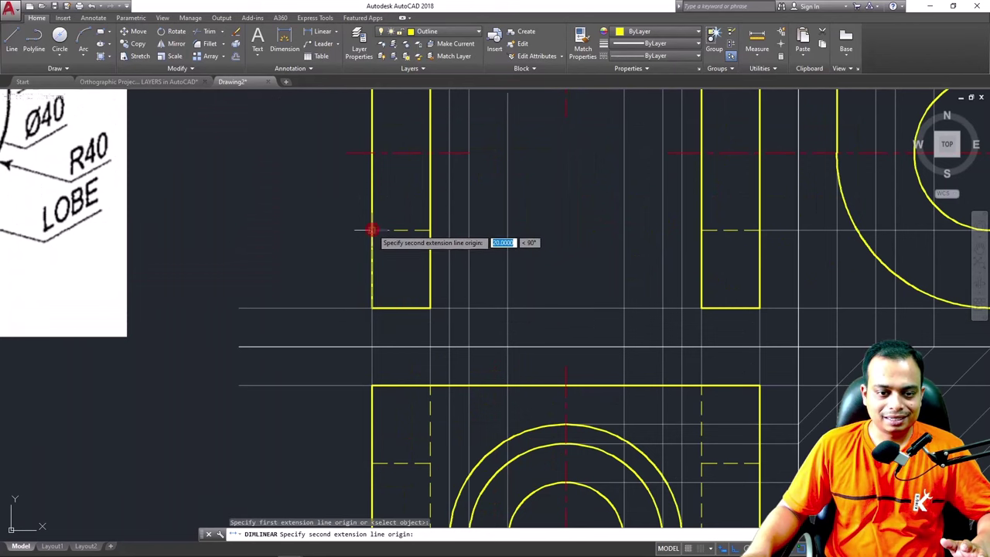
pyautogui.click(372, 231)
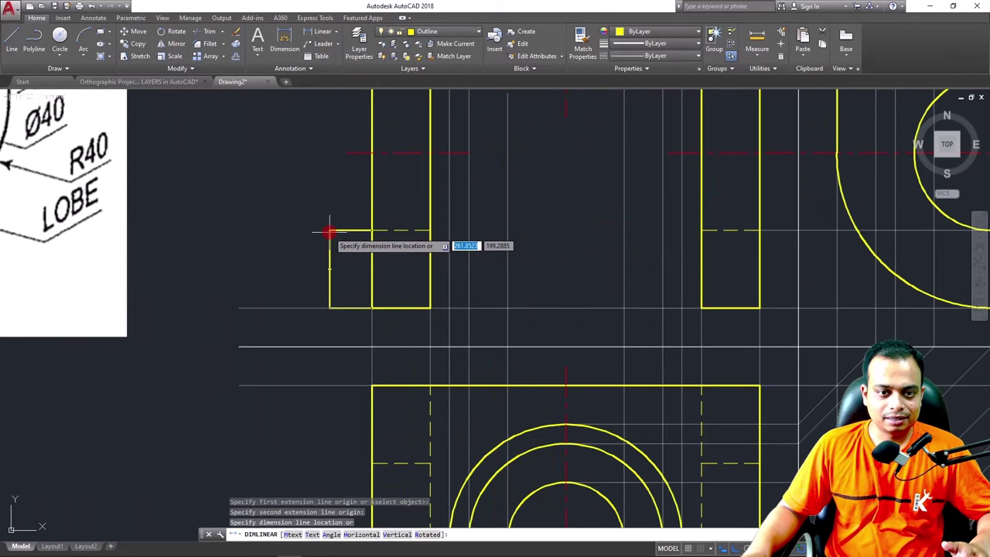
pyautogui.press('Escape')
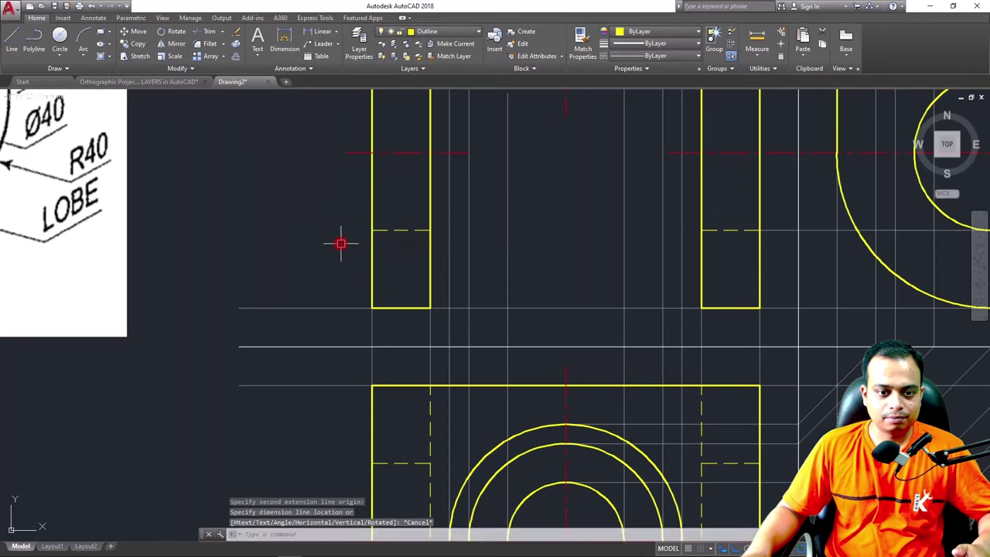
pyautogui.click(452, 31)
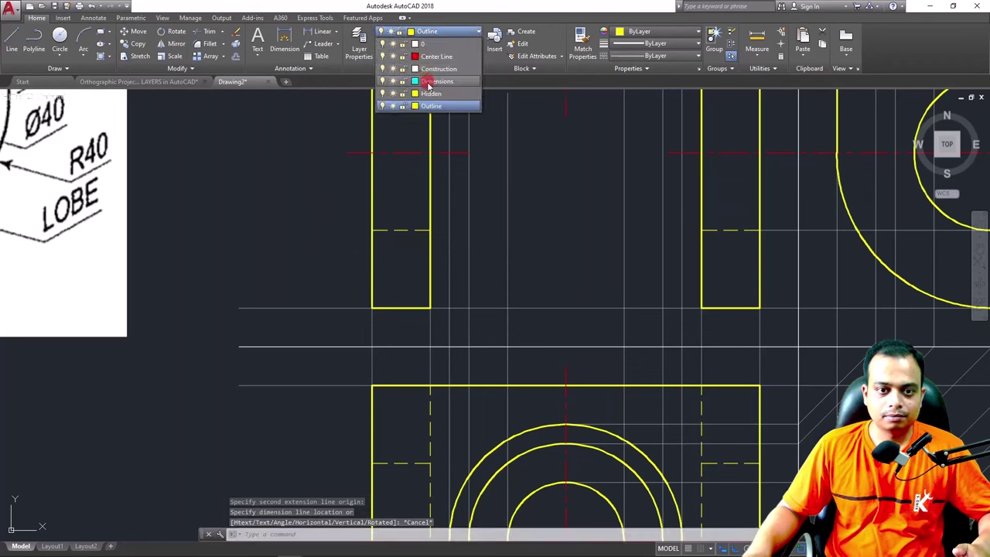
pyautogui.click(432, 81)
# Place a vertical 20 linear dimension beside the front view's lower left leg
pyautogui.click(317, 32)
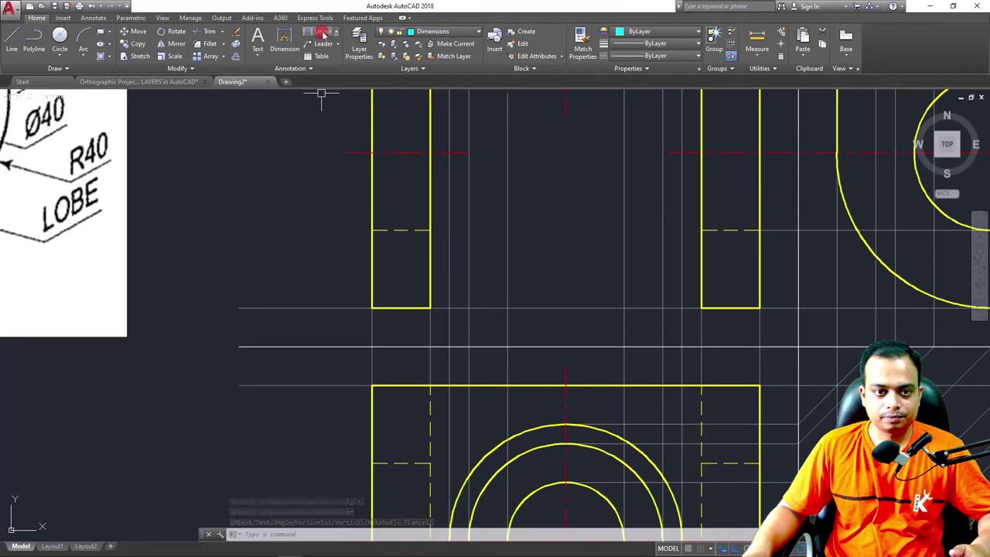
pyautogui.click(372, 308)
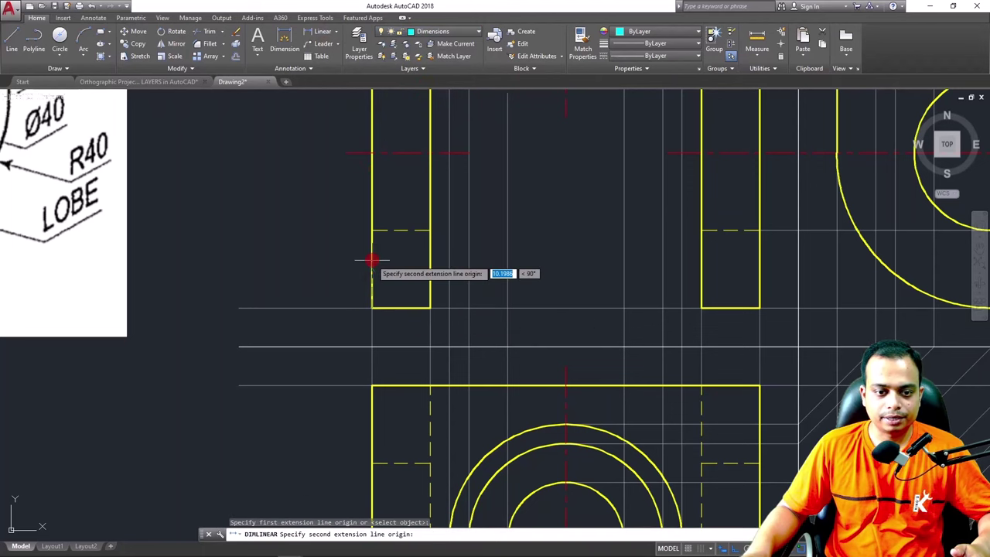
pyautogui.click(369, 229)
pyautogui.click(344, 240)
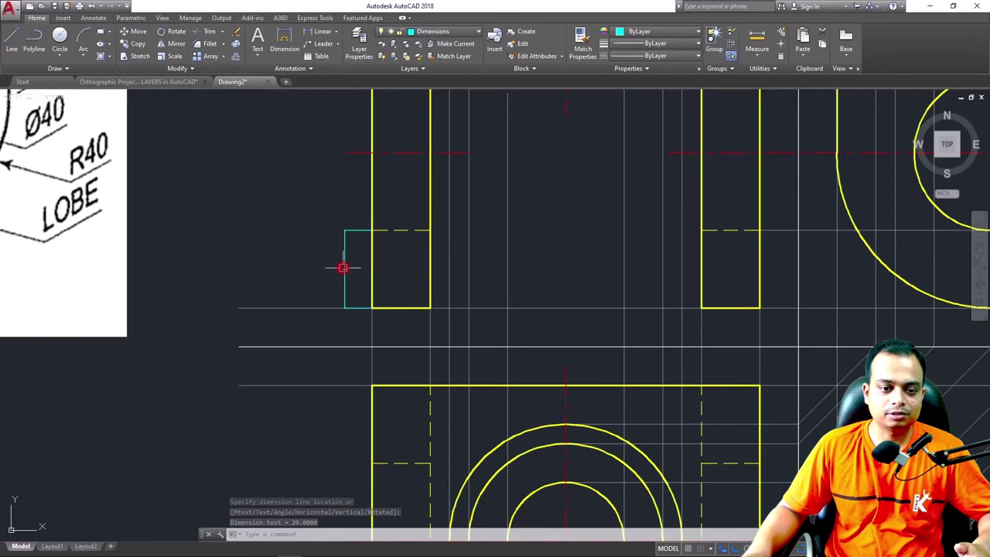
pyautogui.scroll(5, 343, 269)
pyautogui.scroll(5, 343, 271)
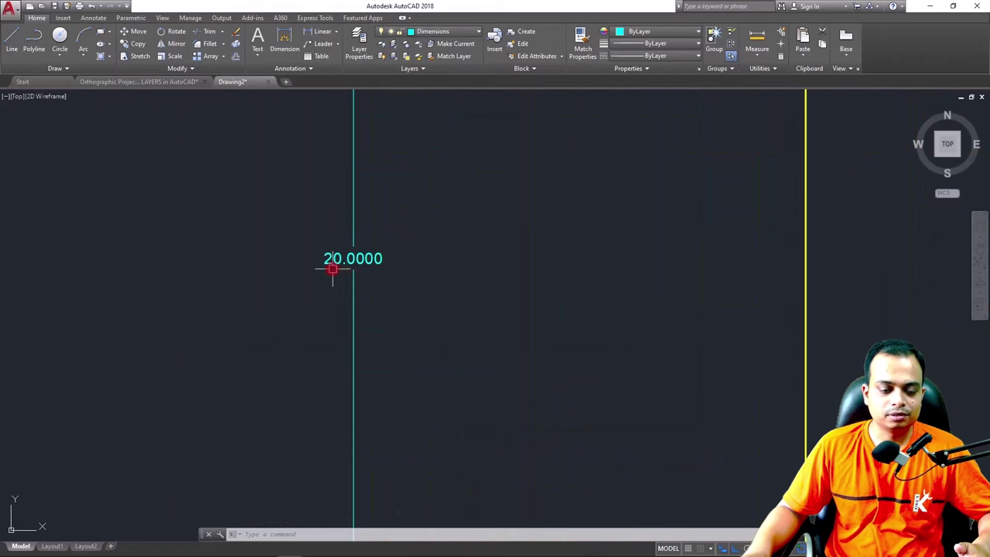
pyautogui.moveTo(383, 266)
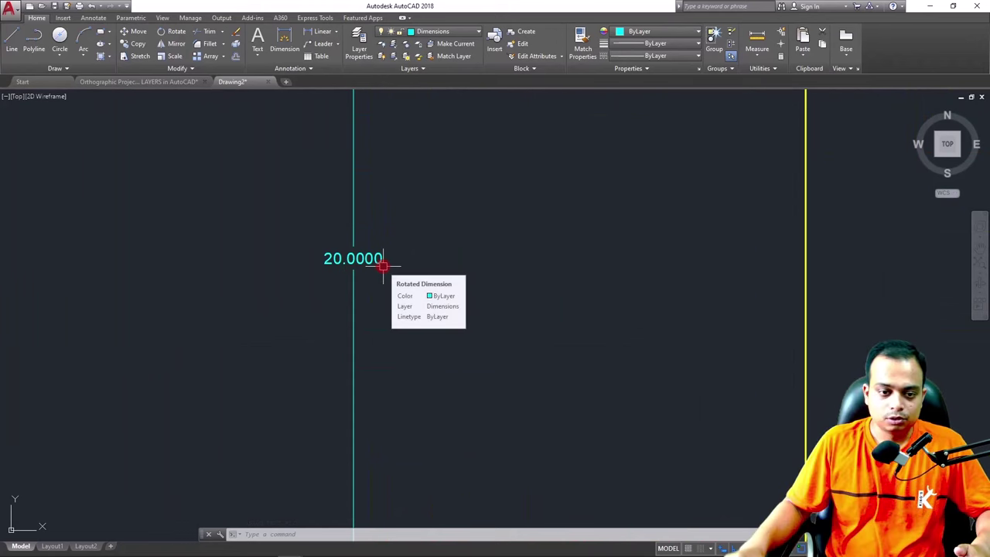
pyautogui.scroll(-4, 383, 266)
pyautogui.moveTo(417, 234); pyautogui.dragTo(285, 262, button='middle')
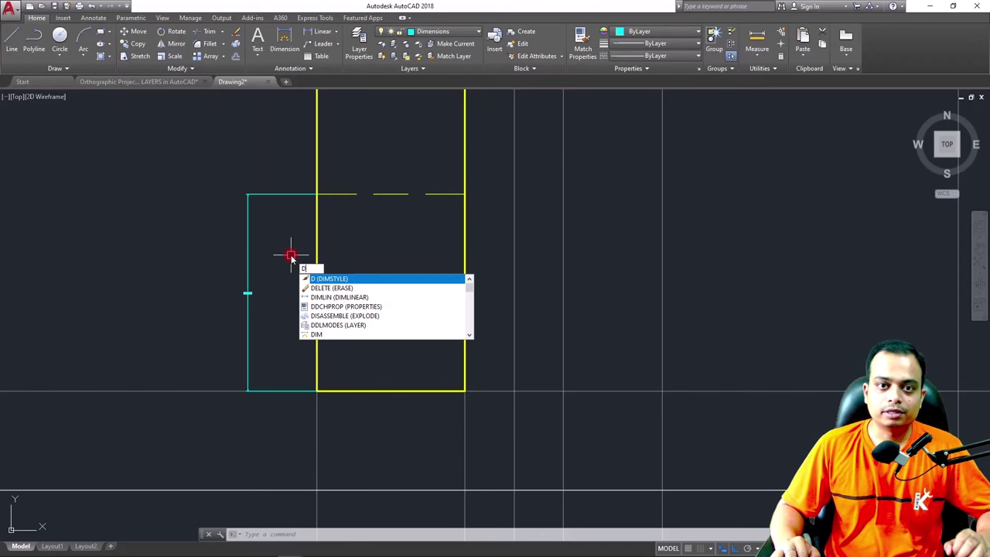
# Open the Dimension Style Manager and set Standard's vertical text placement to Above
pyautogui.press('Return')
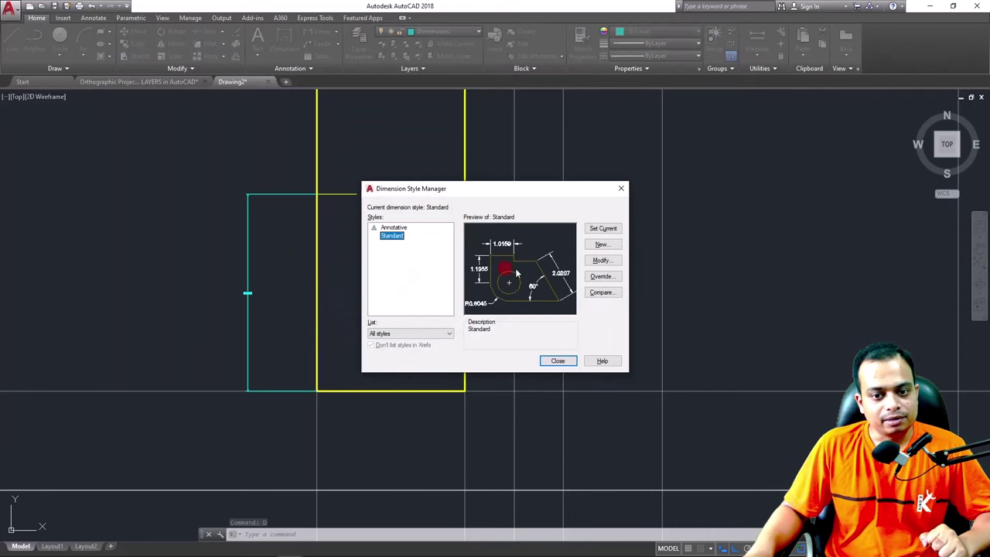
pyautogui.click(602, 263)
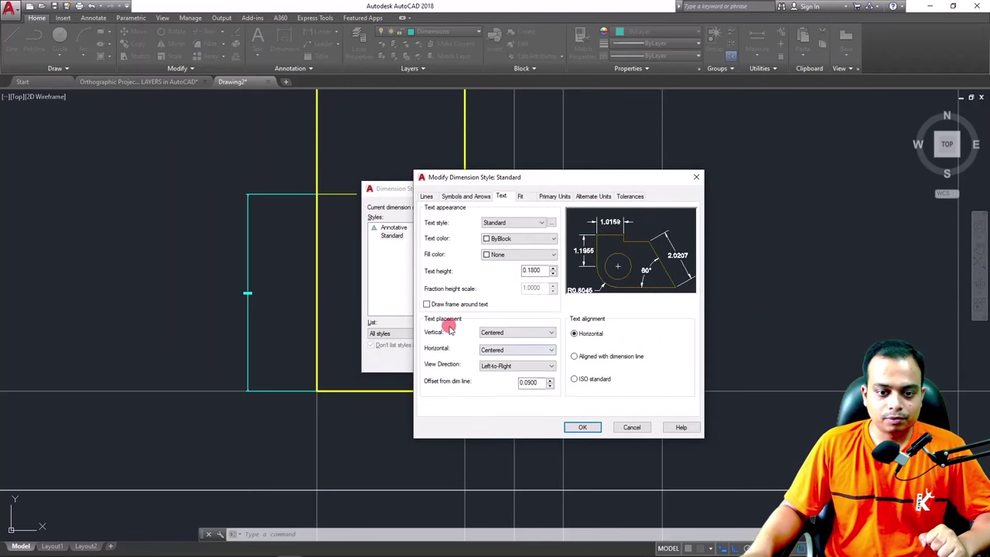
pyautogui.click(501, 350)
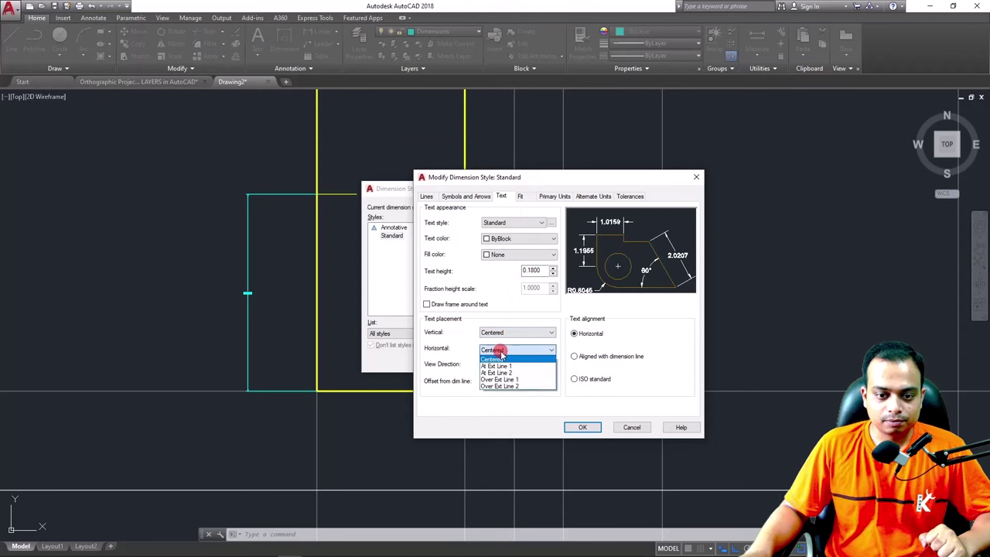
pyautogui.click(506, 336)
pyautogui.click(510, 332)
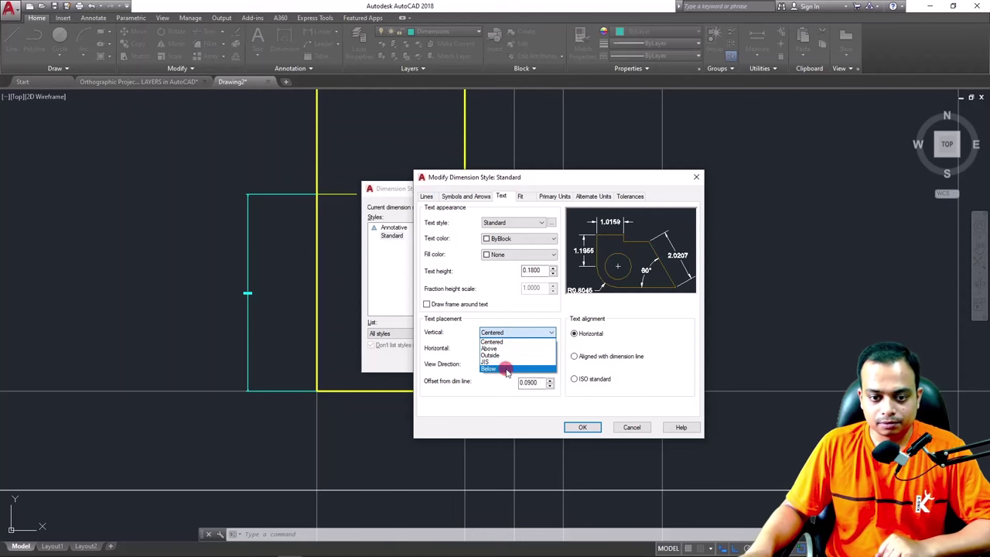
pyautogui.click(507, 370)
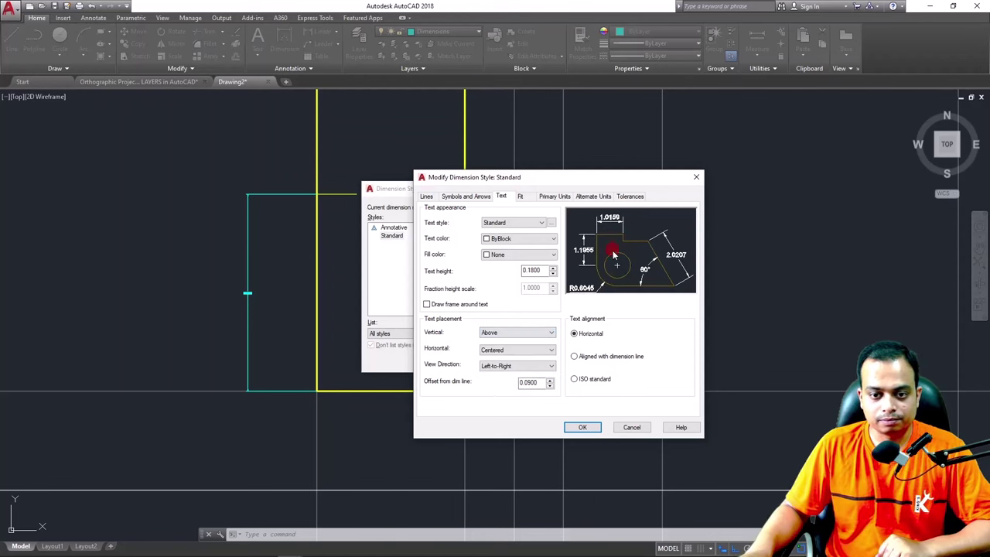
# Discard the edit, reopen Standard, and set its vertical text placement to Above again
pyautogui.click(532, 331)
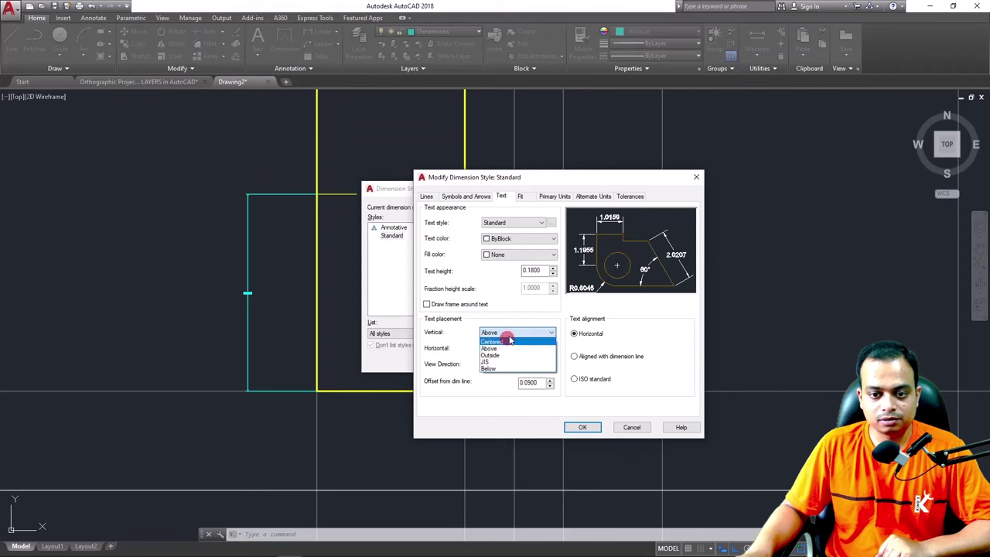
pyautogui.click(633, 426)
pyautogui.click(632, 427)
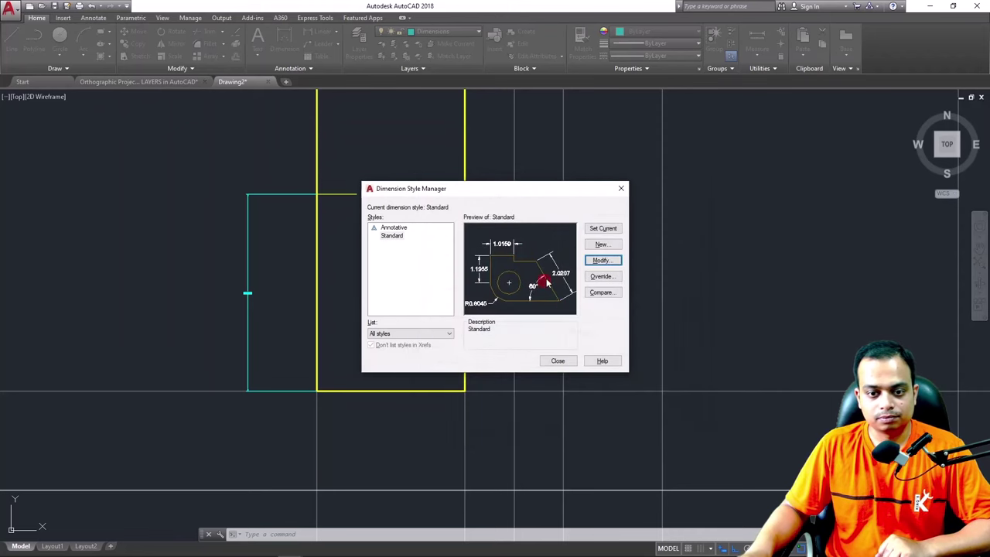
pyautogui.click(600, 260)
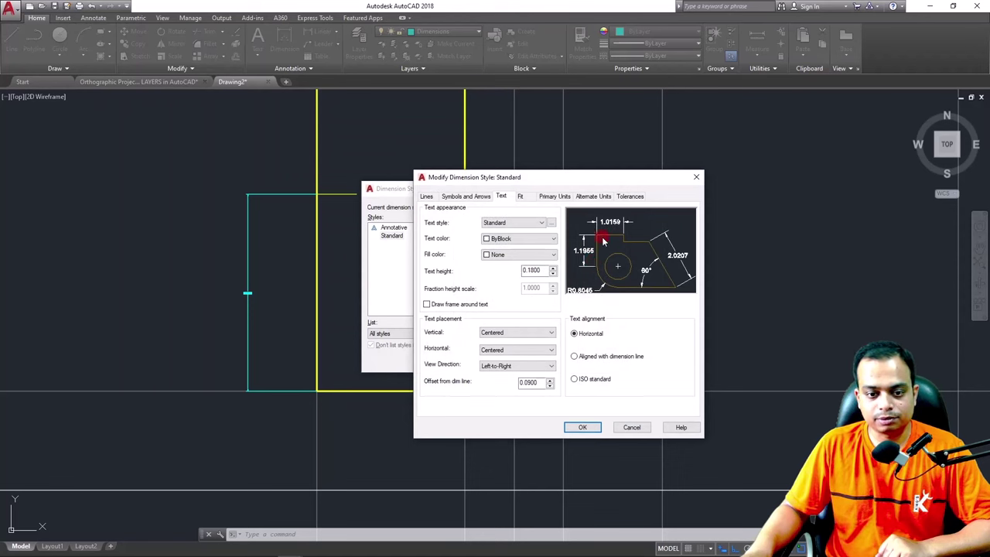
pyautogui.click(504, 334)
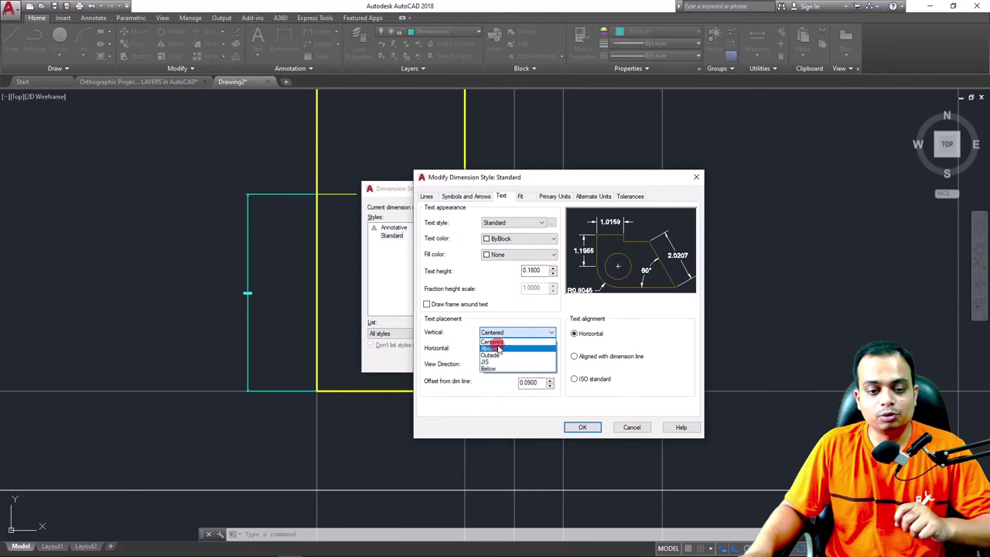
pyautogui.click(499, 349)
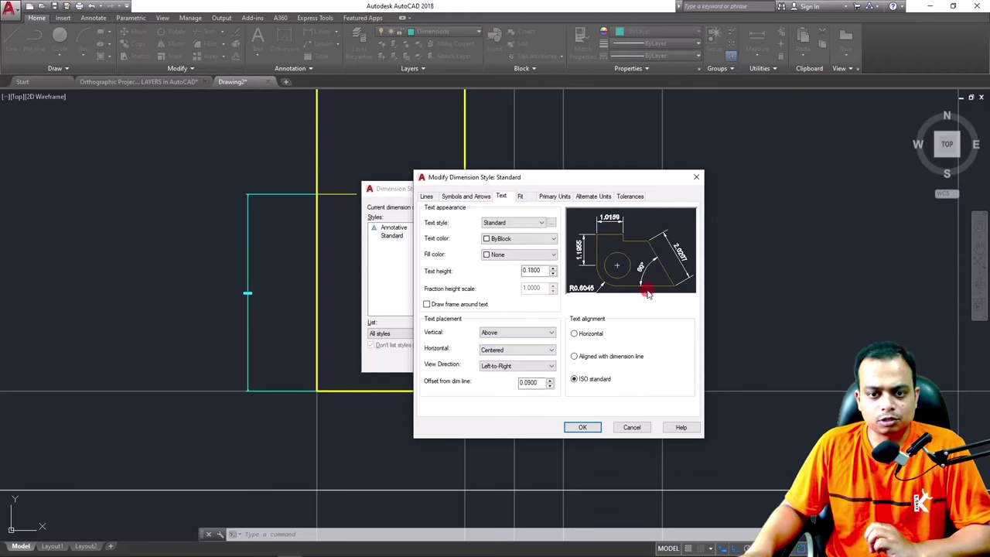
# Set the Standard style's overall dimension scale to 20 on the Fit tab
pyautogui.click(520, 197)
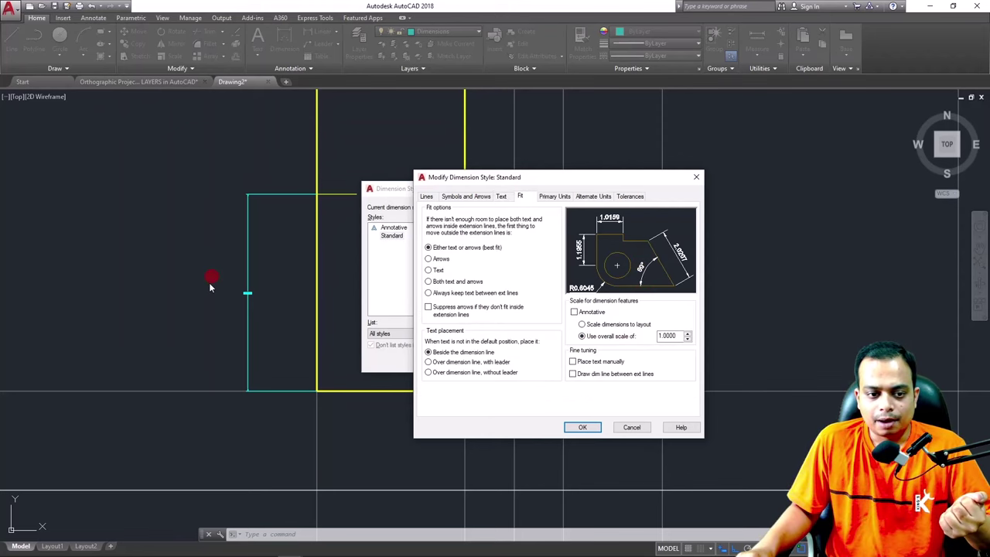
pyautogui.doubleClick(663, 336)
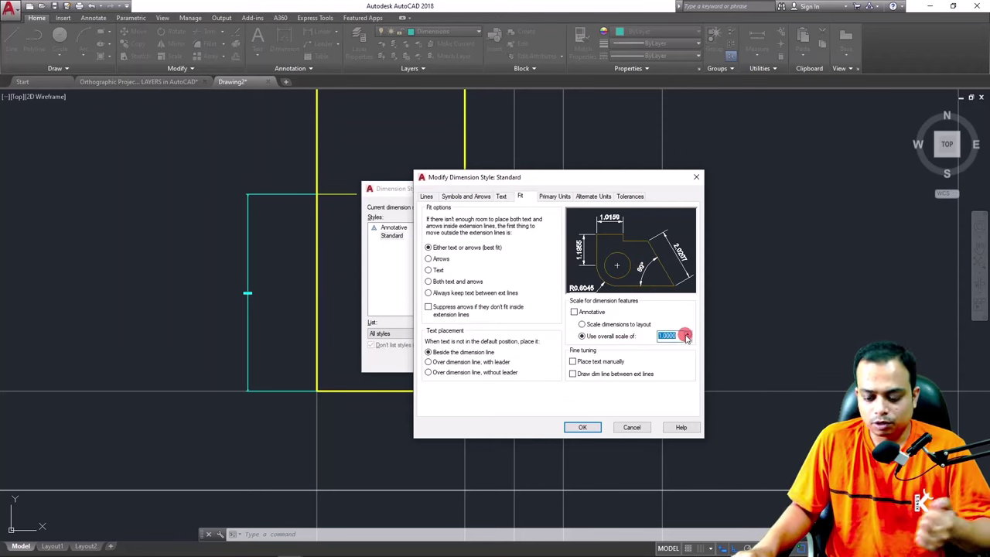
pyautogui.write('20')
pyautogui.press('Tab')
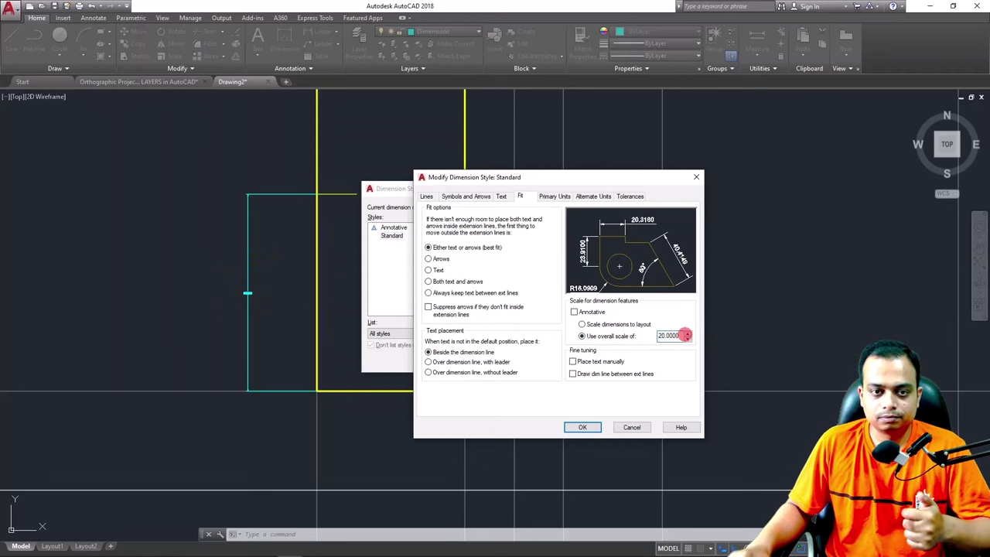
pyautogui.click(248, 293)
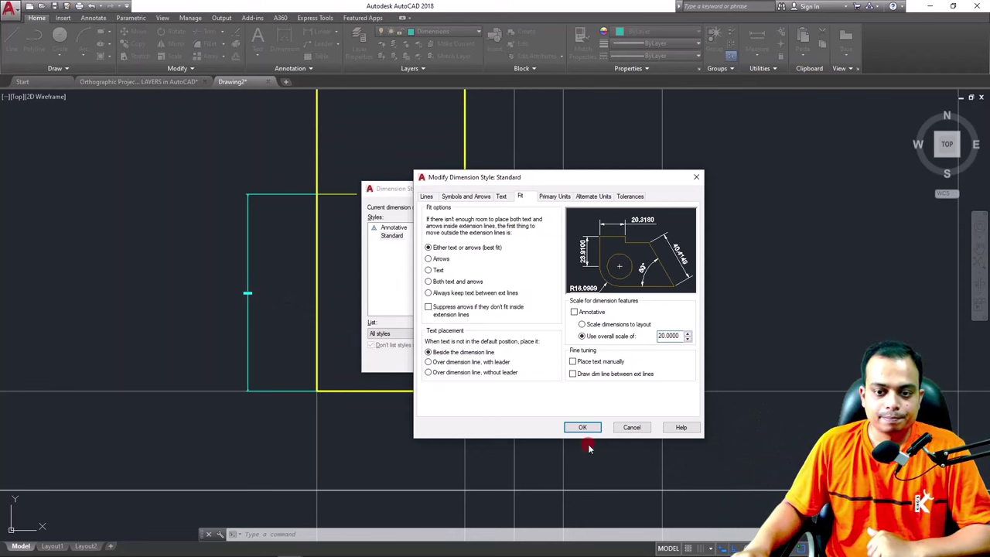
# Set primary linear precision to 0, accept the style, and close the manager
pyautogui.click(553, 197)
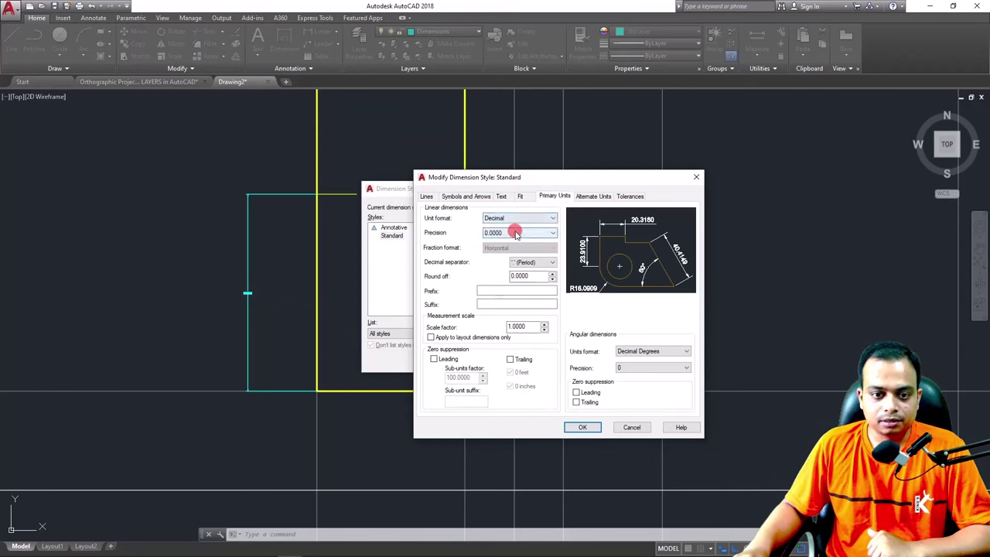
pyautogui.click(515, 234)
pyautogui.click(505, 242)
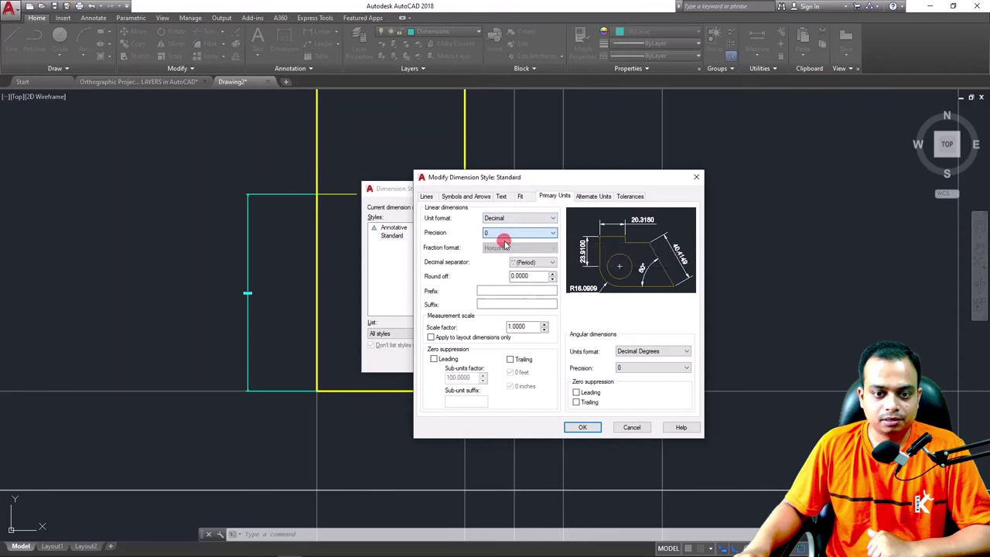
pyautogui.click(590, 197)
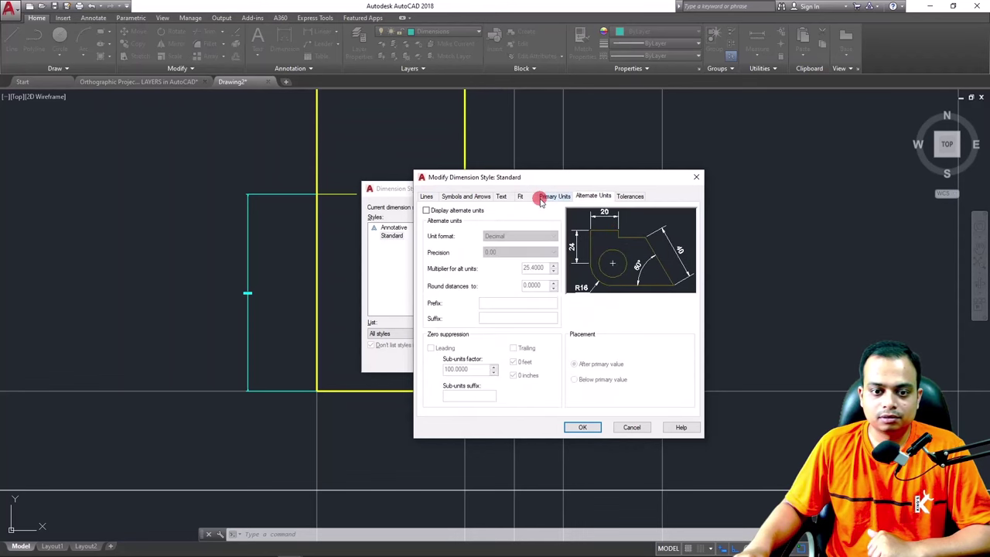
pyautogui.click(554, 196)
pyautogui.click(500, 196)
pyautogui.click(444, 197)
pyautogui.click(429, 196)
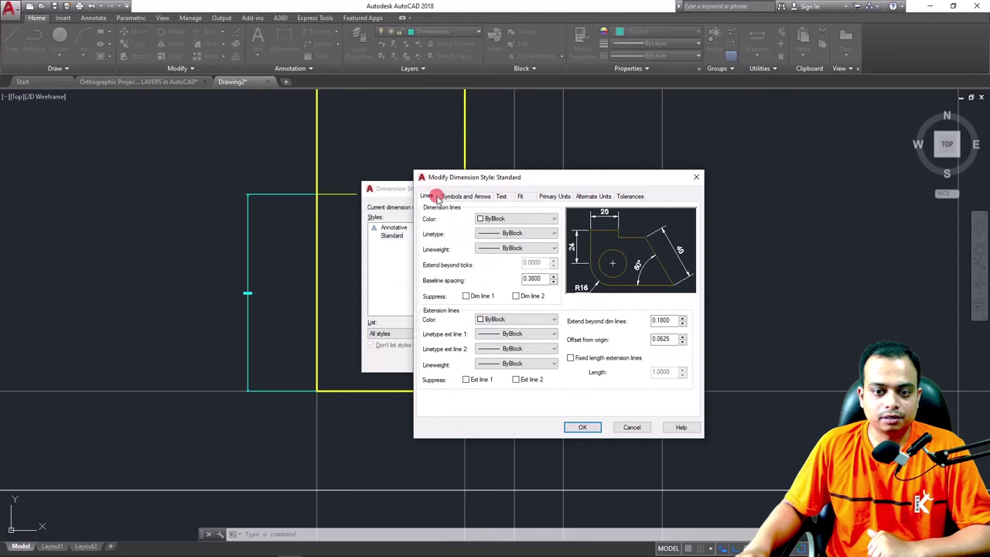
pyautogui.click(590, 426)
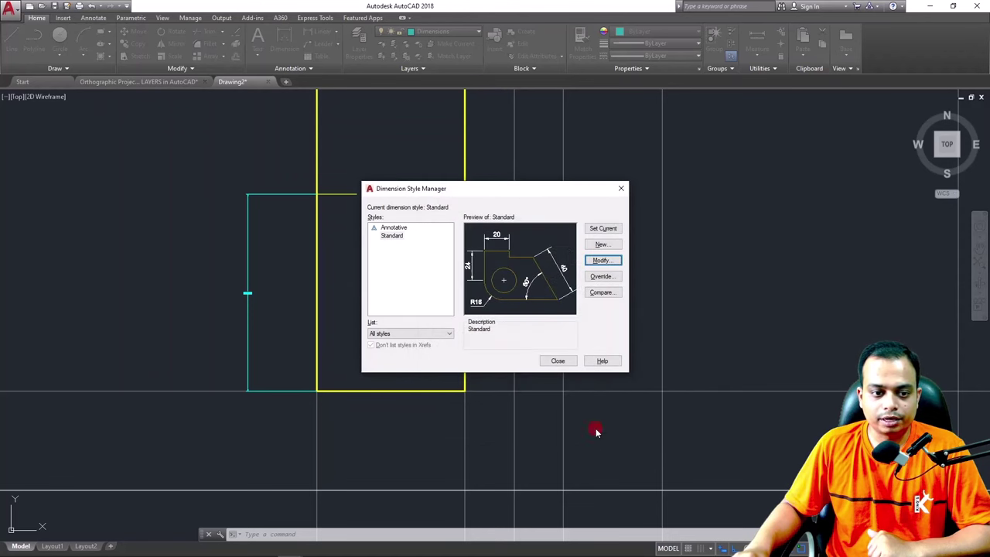
pyautogui.click(556, 359)
# Add stacked vertical 40 and 60 dimensions along the front view's left side
pyautogui.scroll(-4, 294, 315)
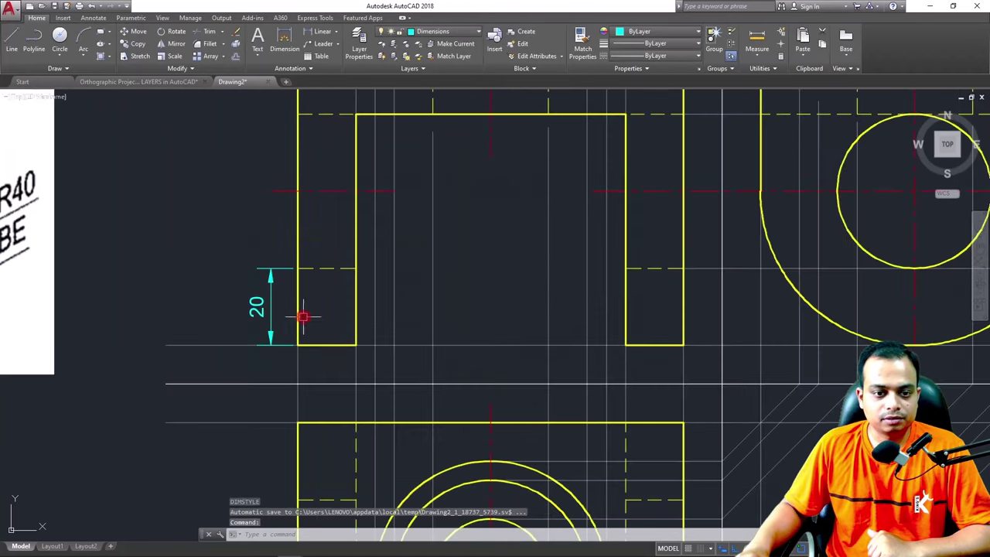
pyautogui.scroll(-2, 299, 325)
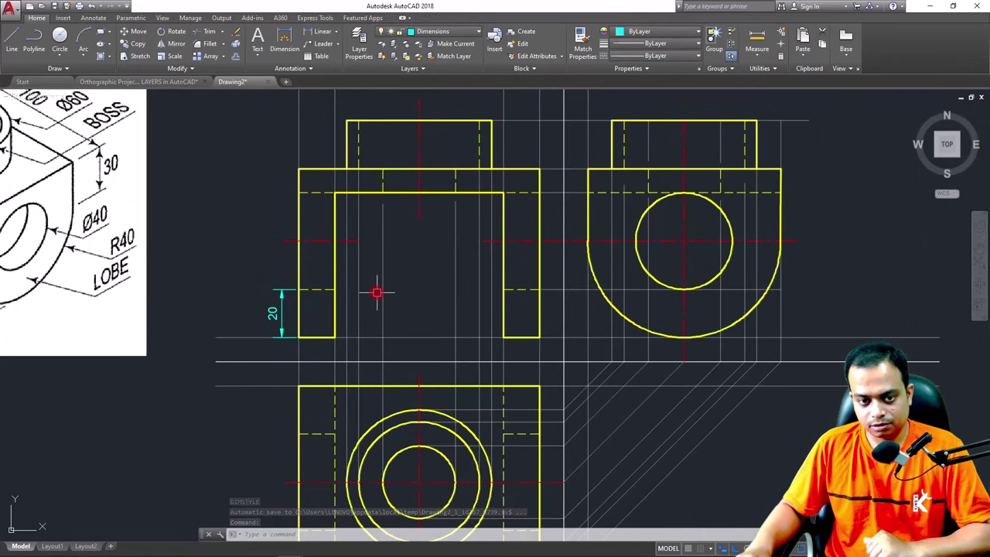
pyautogui.click(323, 32)
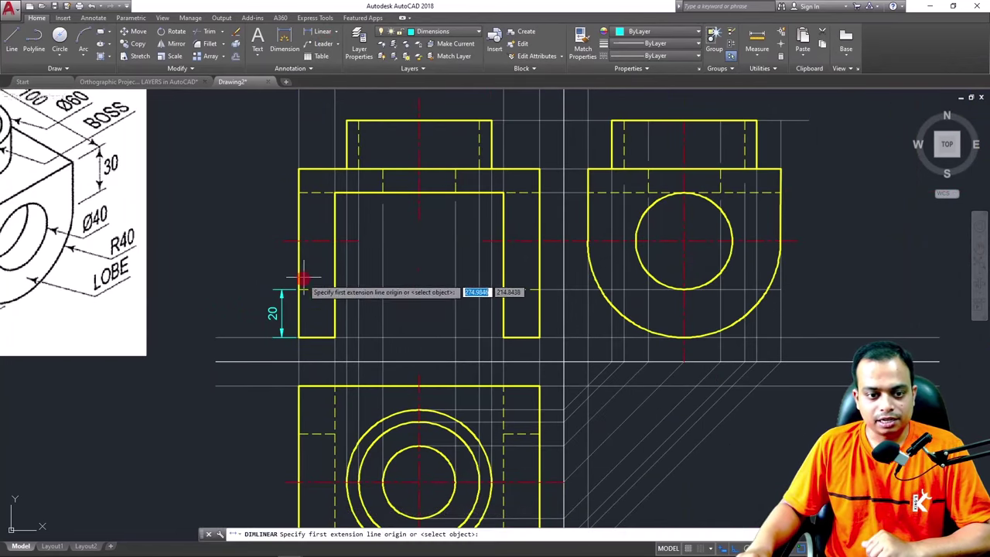
pyautogui.click(299, 324)
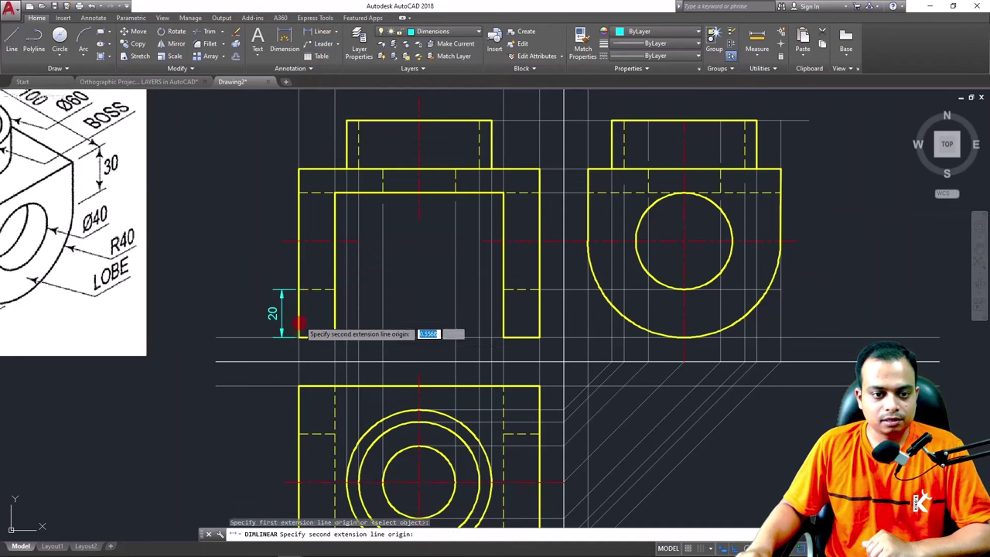
pyautogui.click(283, 241)
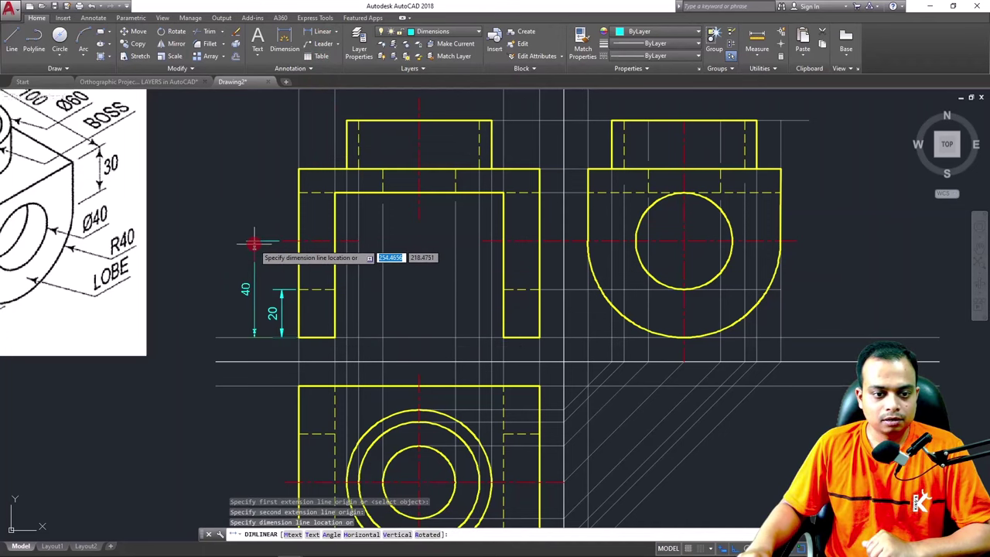
pyautogui.click(254, 244)
pyautogui.press('Return')
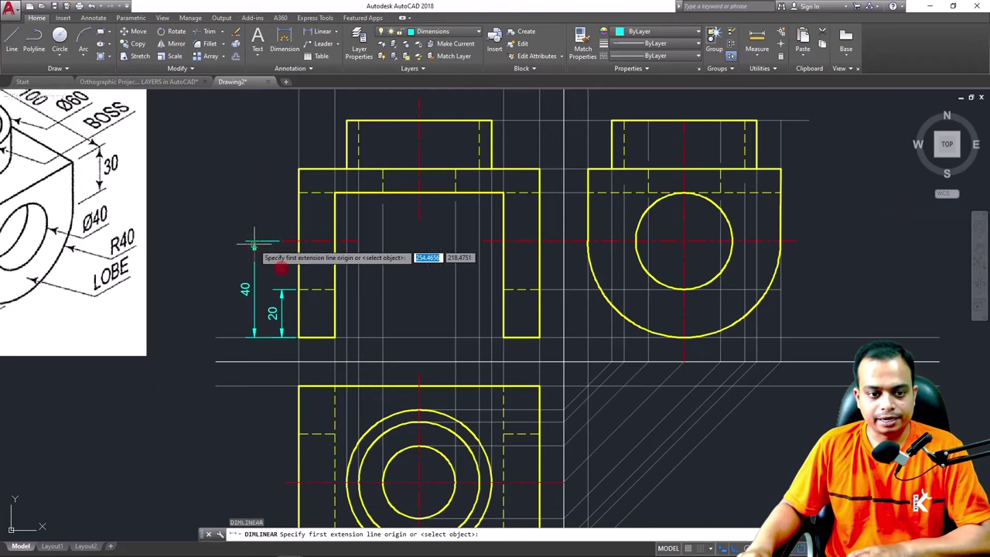
pyautogui.click(299, 335)
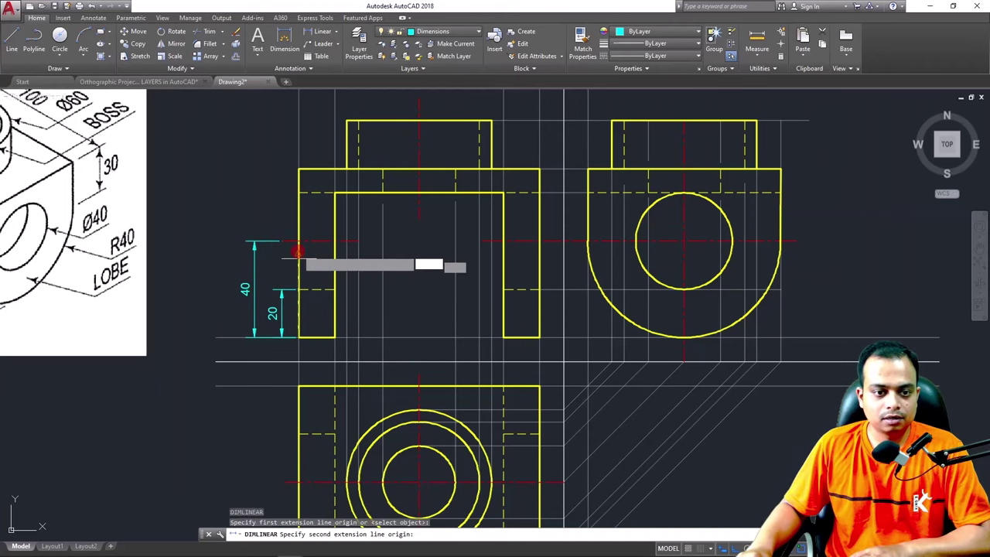
pyautogui.click(281, 193)
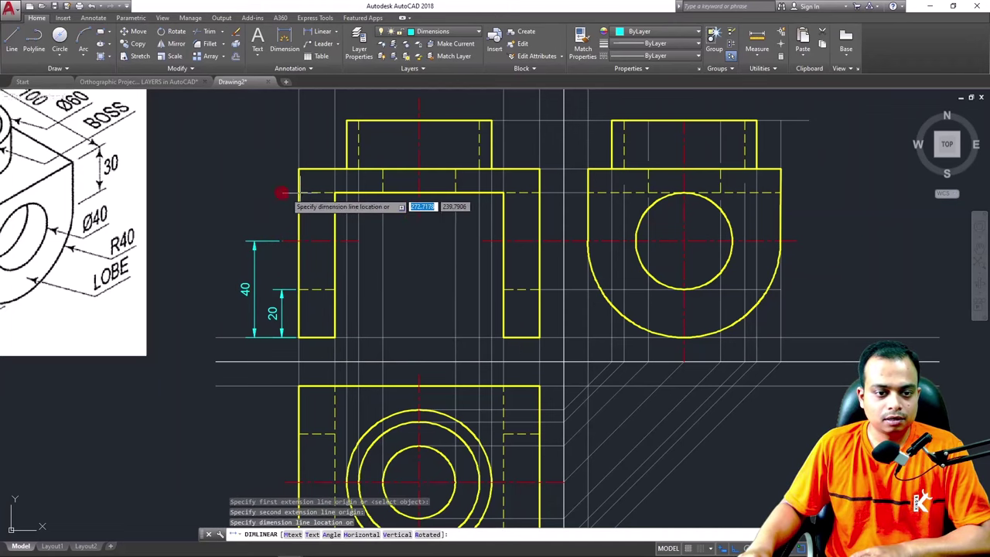
pyautogui.click(225, 197)
# Add the 70 overall height and a 20 boss-height dimension on the left
pyautogui.press('Return')
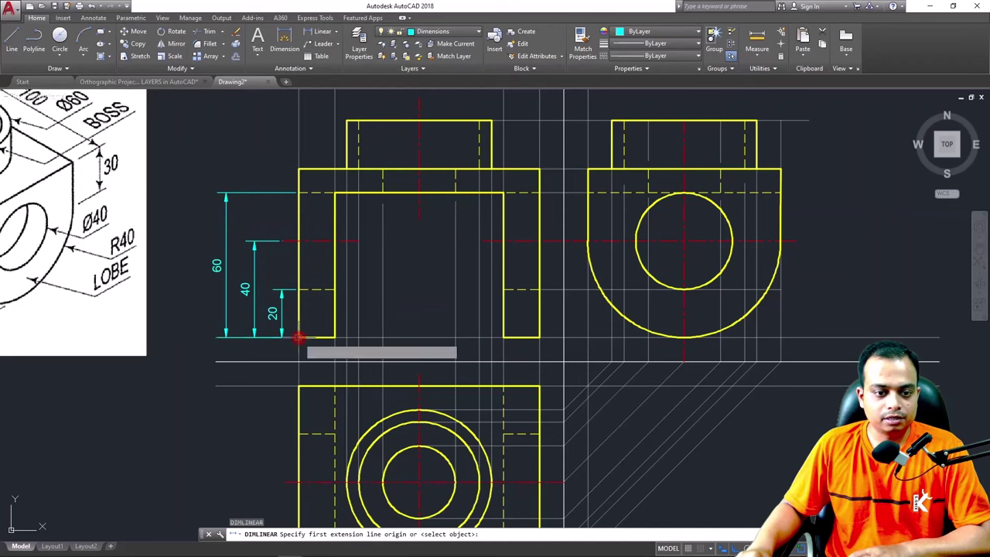
pyautogui.click(299, 336)
pyautogui.click(298, 167)
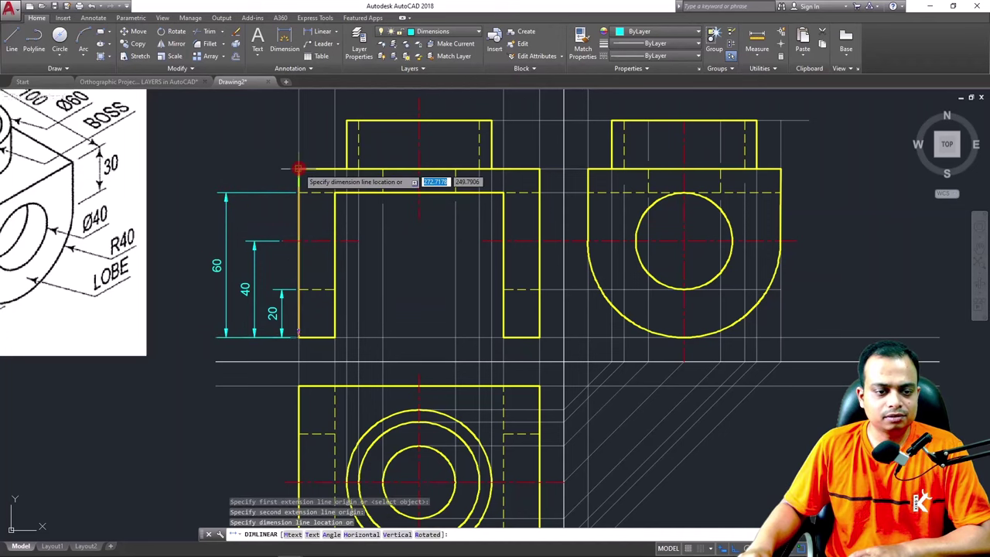
pyautogui.click(197, 172)
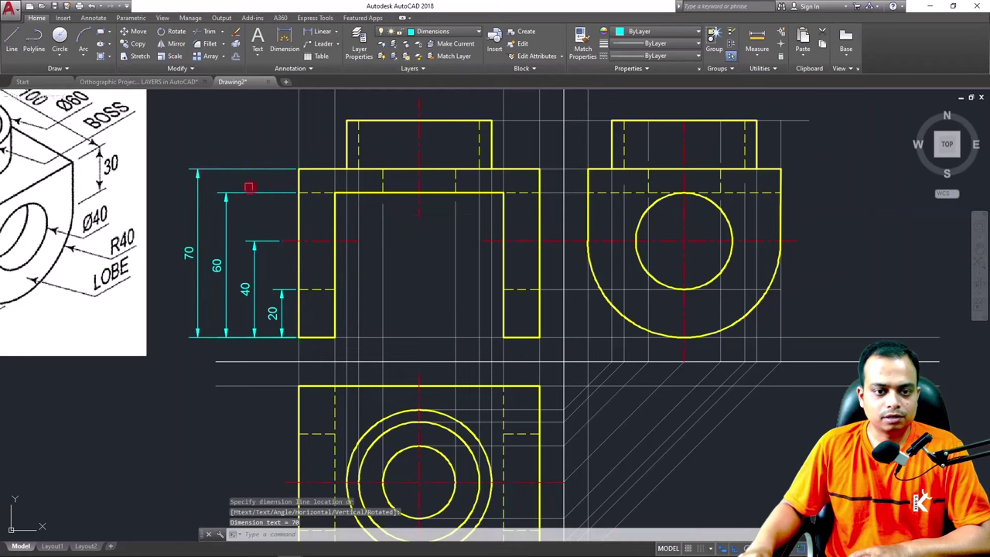
pyautogui.moveTo(307, 152); pyautogui.dragTo(326, 238, button='middle')
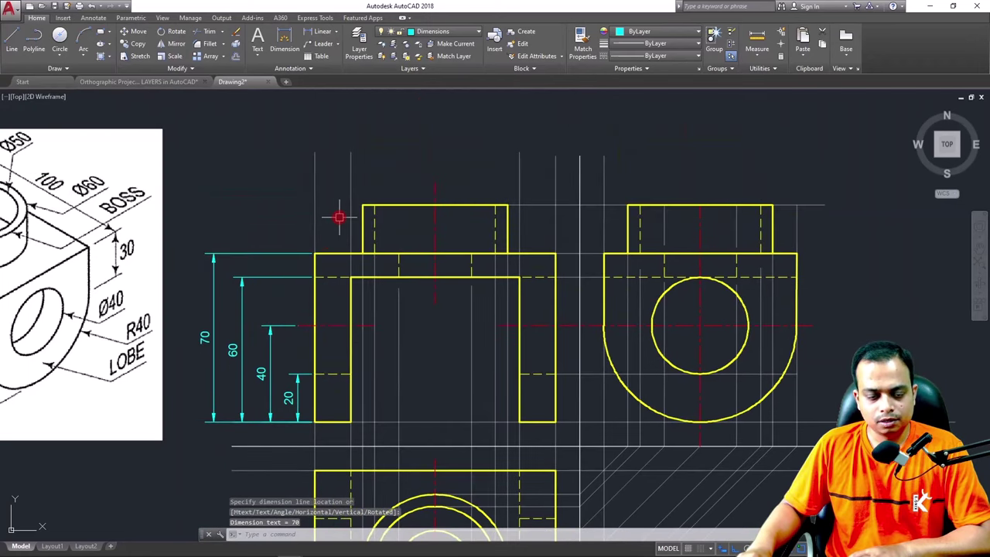
pyautogui.press('Return')
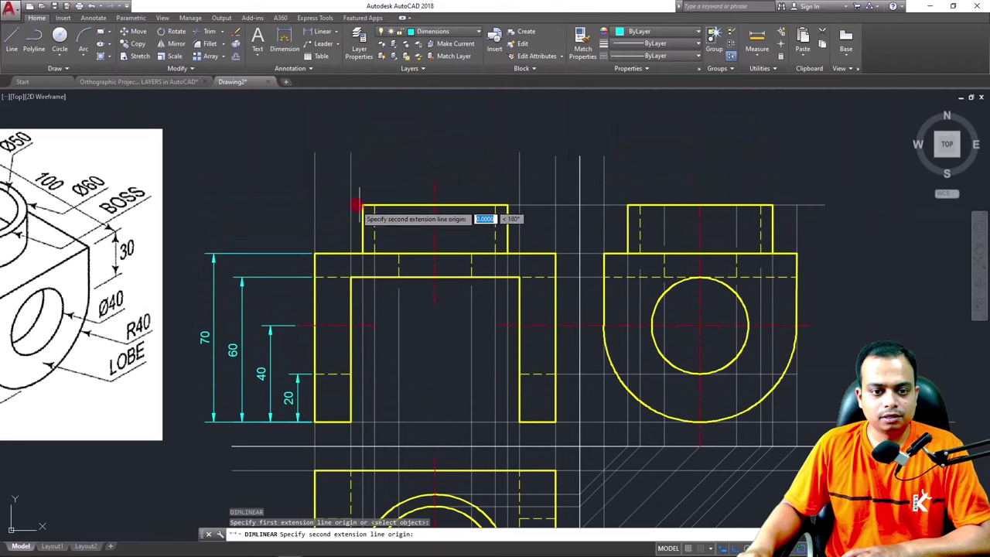
pyautogui.click(316, 253)
pyautogui.click(362, 205)
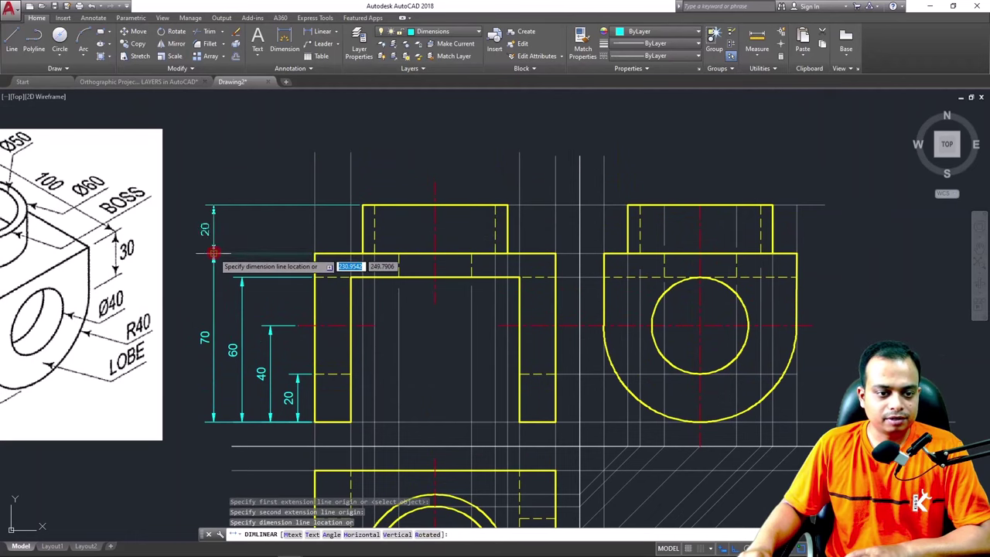
pyautogui.click(207, 229)
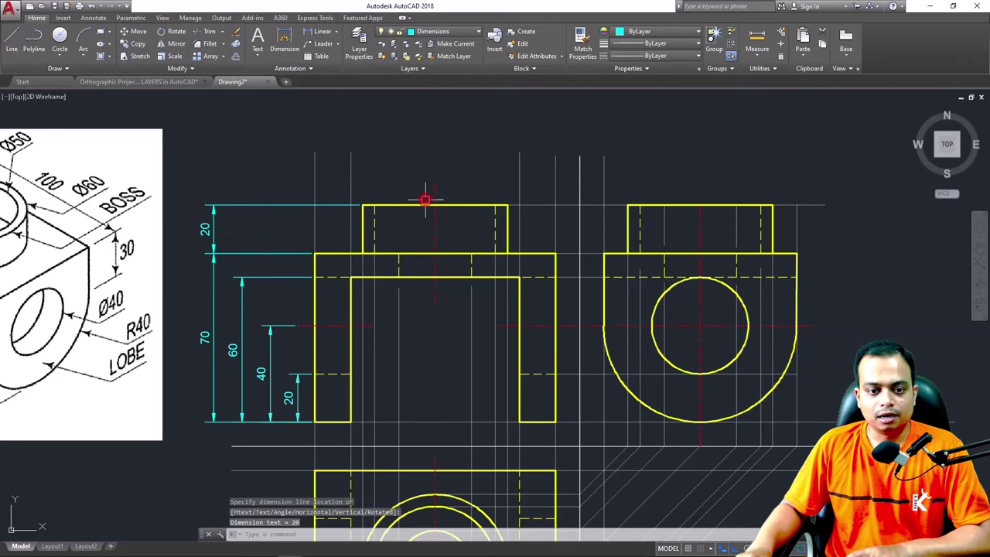
# Place a horizontal 100 width dimension beneath the top view
pyautogui.scroll(-1, 495, 275)
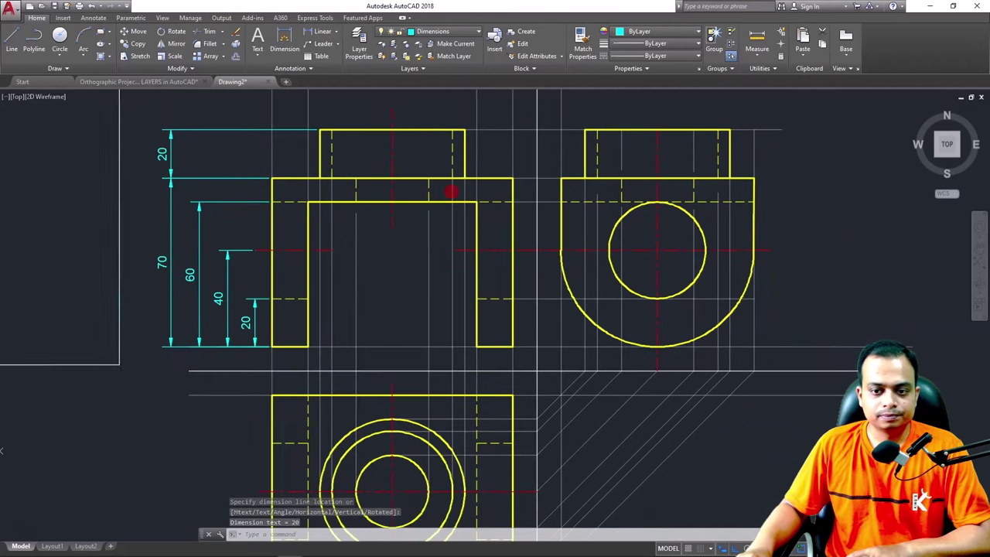
pyautogui.moveTo(453, 194); pyautogui.dragTo(433, 111, button='middle')
pyautogui.scroll(1, 411, 334)
pyautogui.moveTo(412, 334); pyautogui.dragTo(429, 222, button='middle')
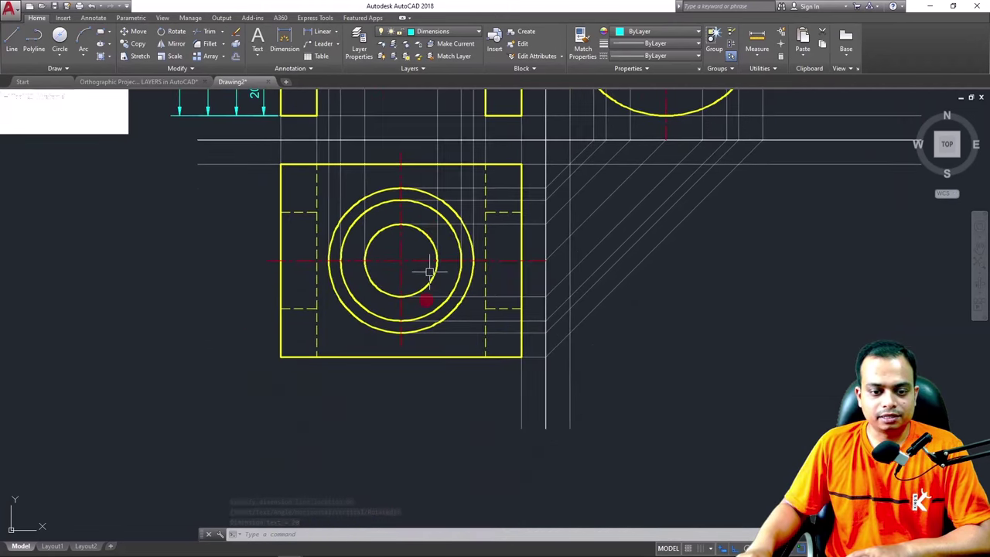
pyautogui.press('space')
pyautogui.click(281, 356)
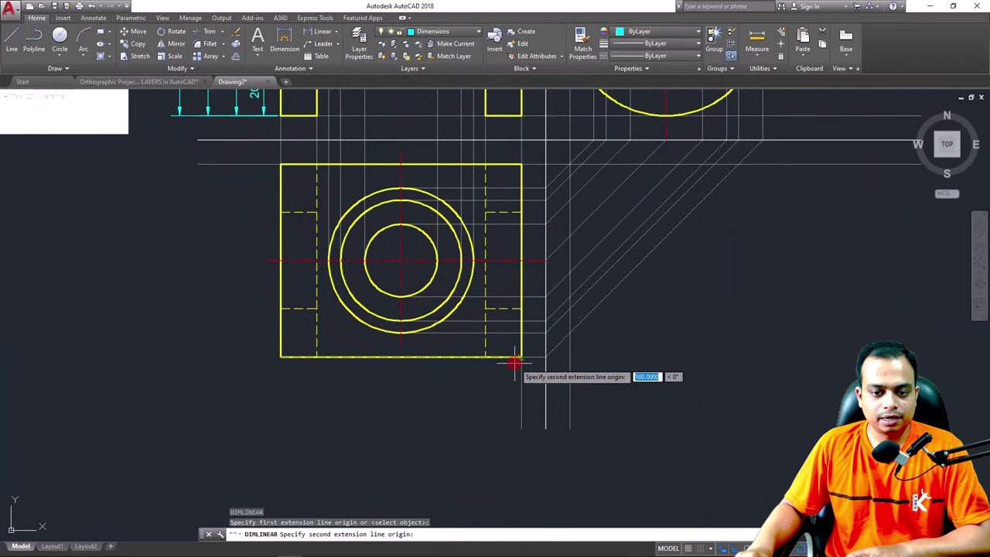
pyautogui.click(521, 356)
pyautogui.click(484, 399)
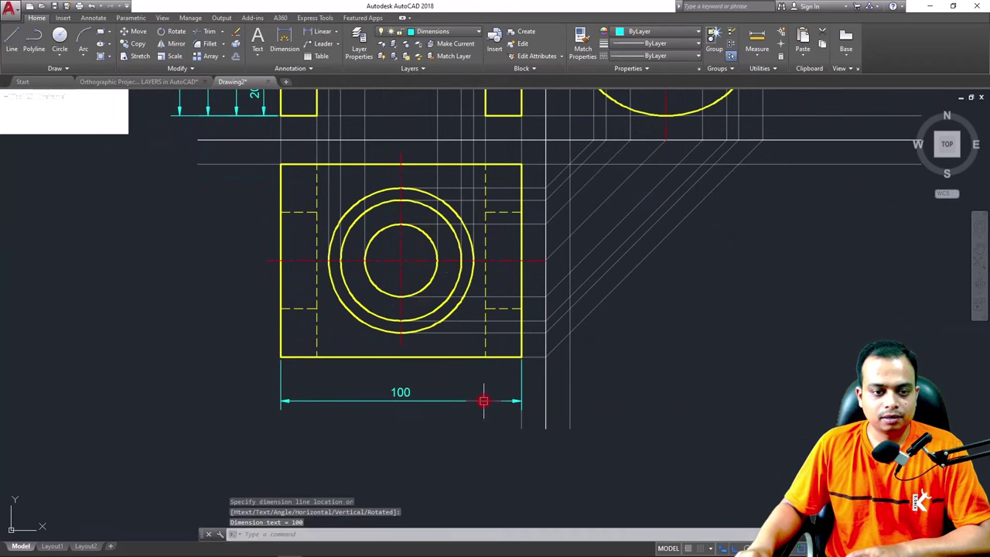
# Place a vertical 80 depth dimension on the top view's left side
pyautogui.scroll(-3, 244, 355)
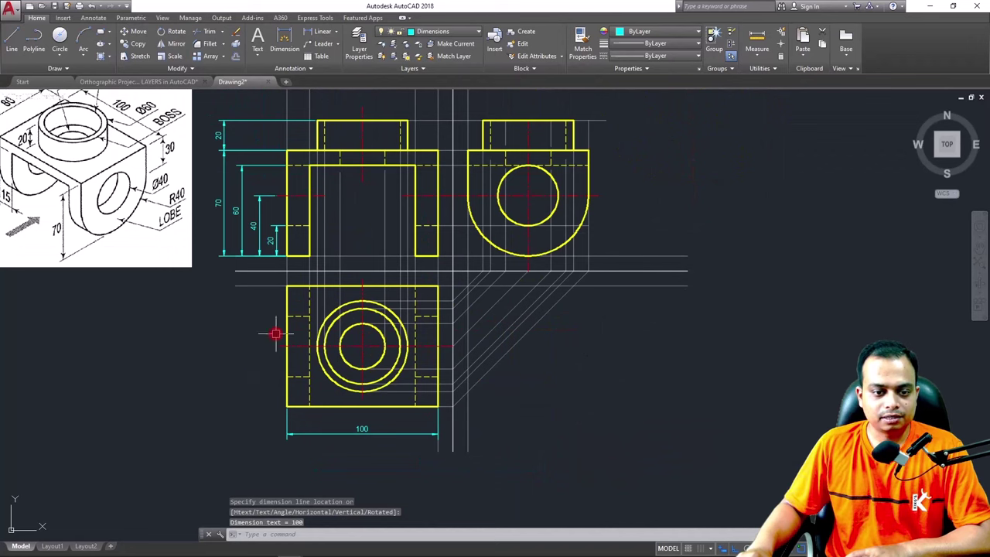
pyautogui.press('space')
pyautogui.click(286, 286)
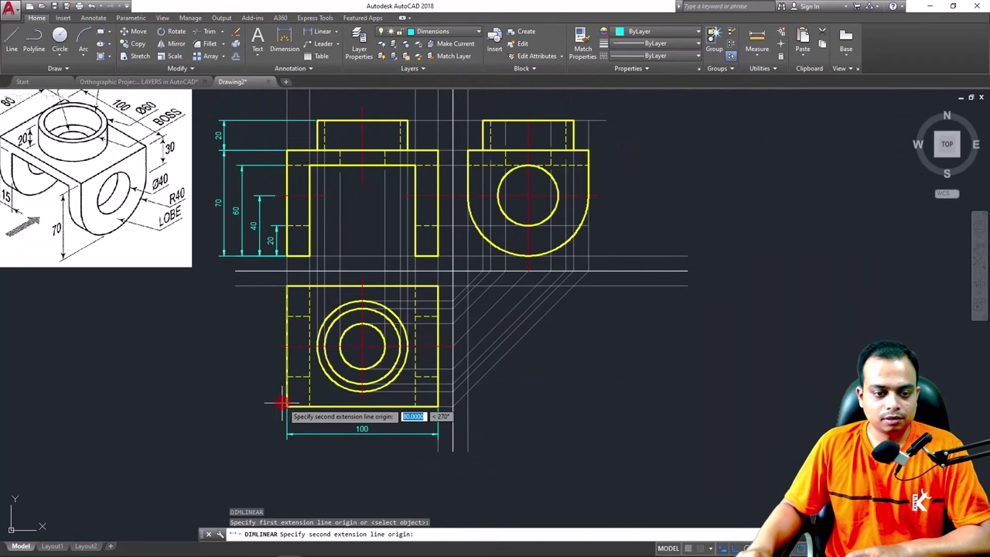
pyautogui.click(284, 404)
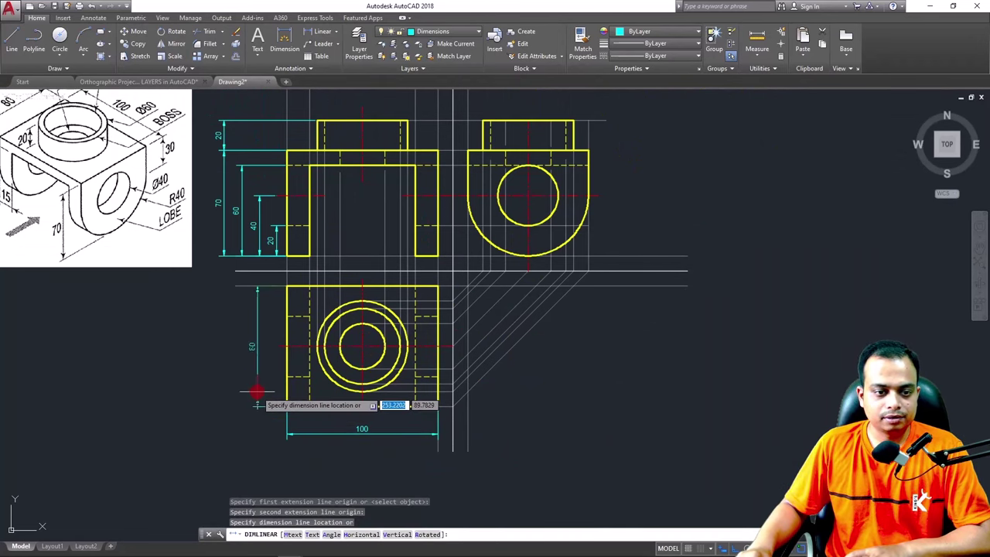
pyautogui.click(257, 393)
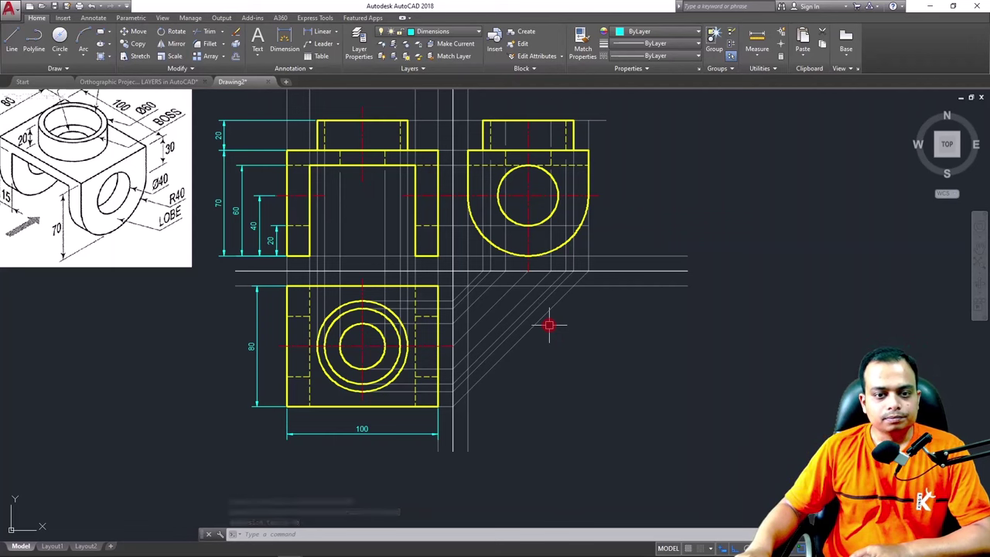
# Dimension 30 vertically from the side view's top-right corner down to the hole-centre level
pyautogui.press('Return')
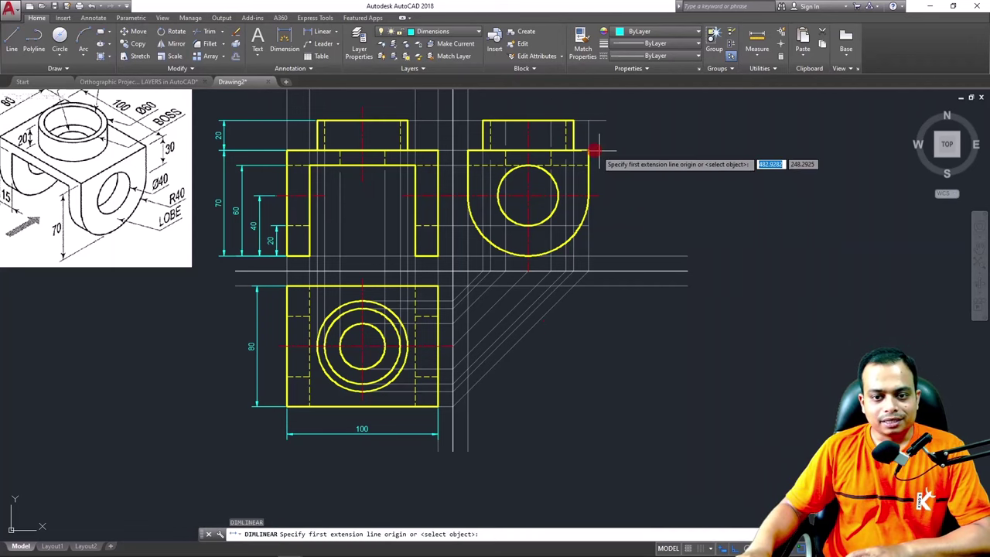
pyautogui.click(594, 152)
pyautogui.click(597, 194)
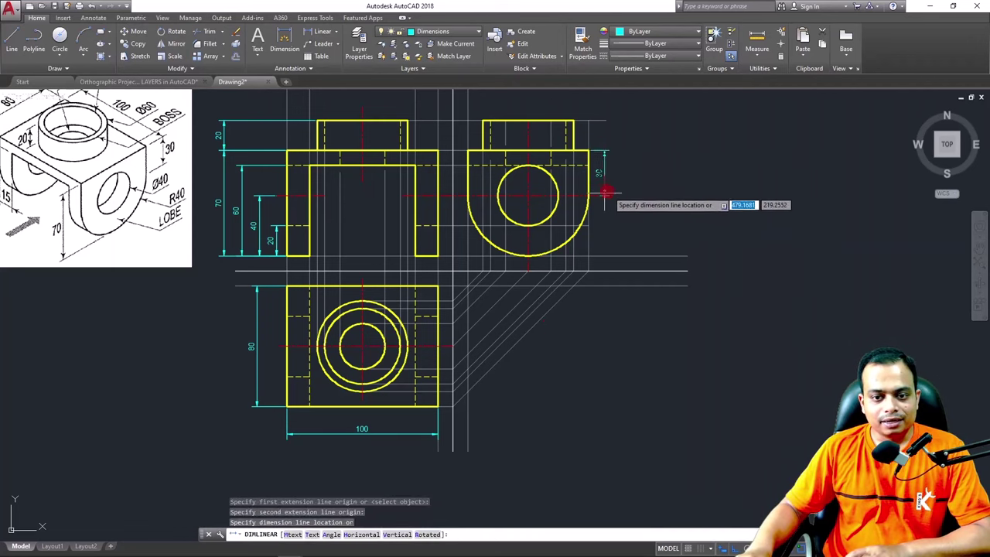
pyautogui.click(611, 183)
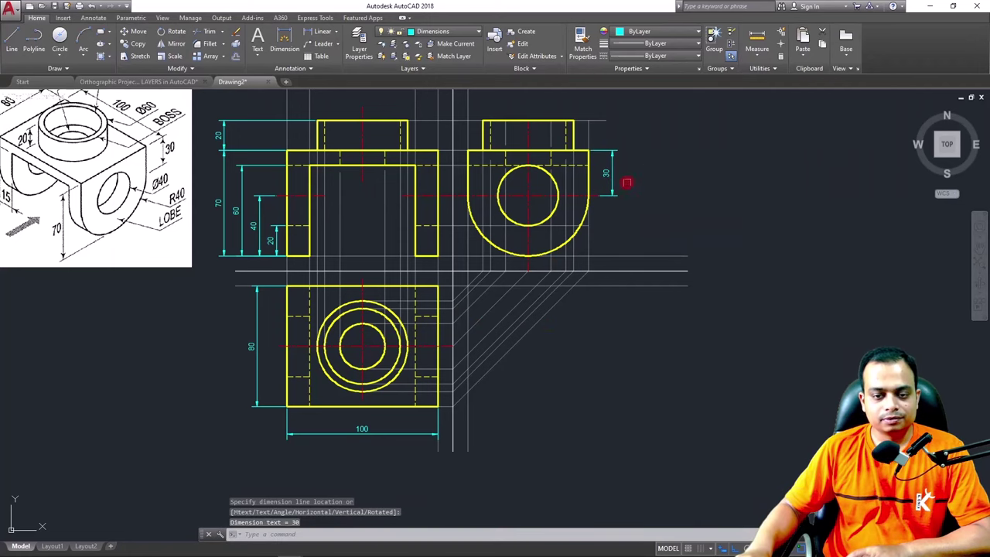
pyautogui.scroll(4, 90, 192)
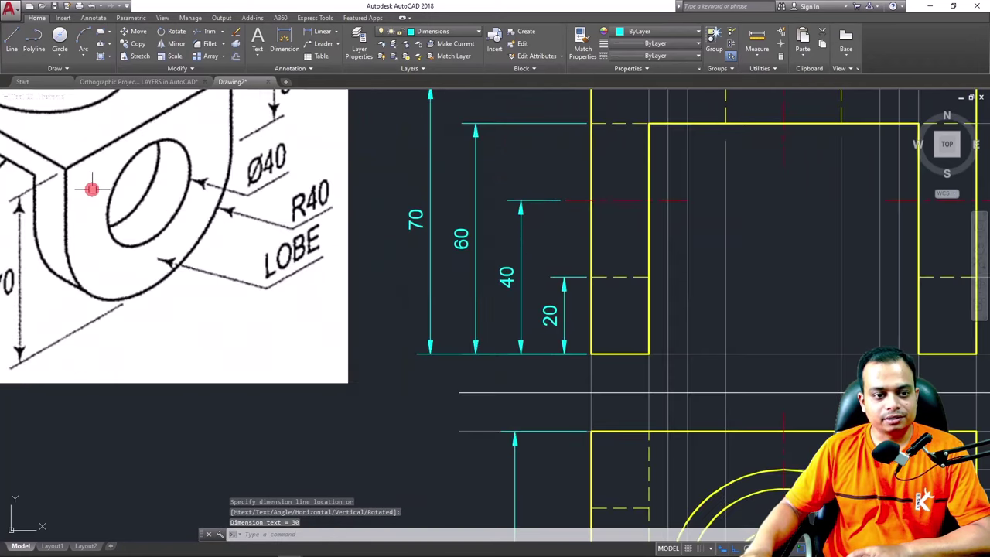
pyautogui.moveTo(88, 188); pyautogui.dragTo(181, 283, button='middle')
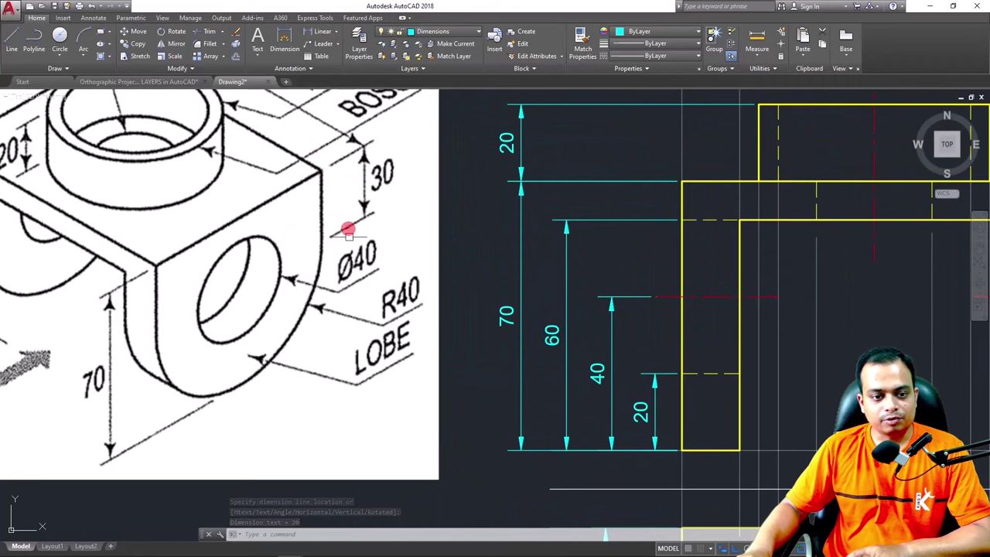
pyautogui.scroll(-5, 243, 286)
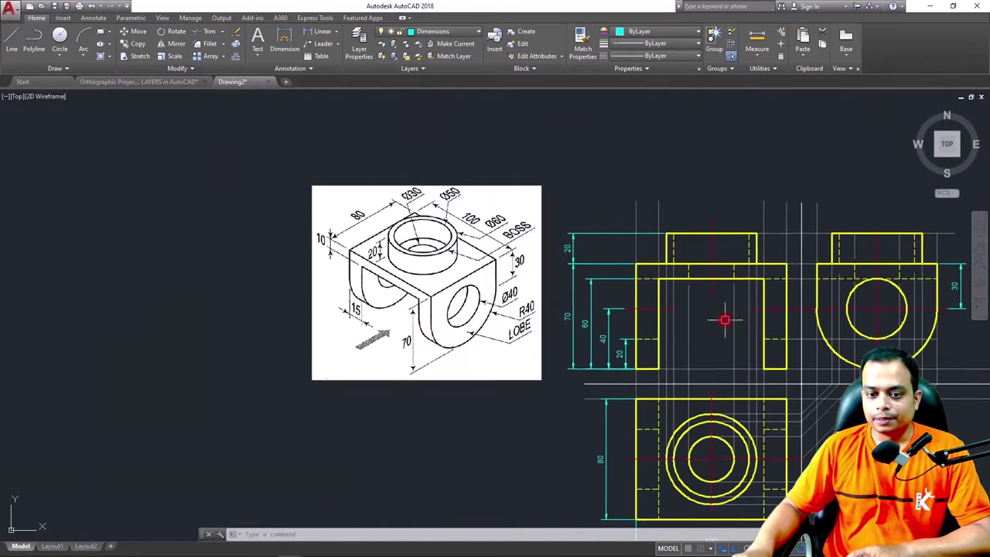
pyautogui.moveTo(724, 320); pyautogui.dragTo(605, 221, button='middle')
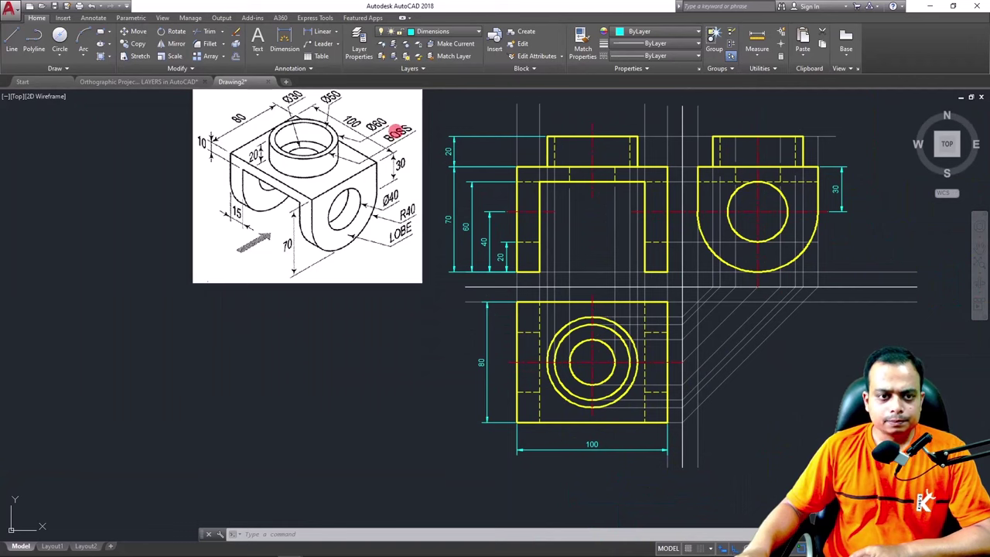
# Label the top view's inner circle with an R15 radius dimension
pyautogui.click(336, 31)
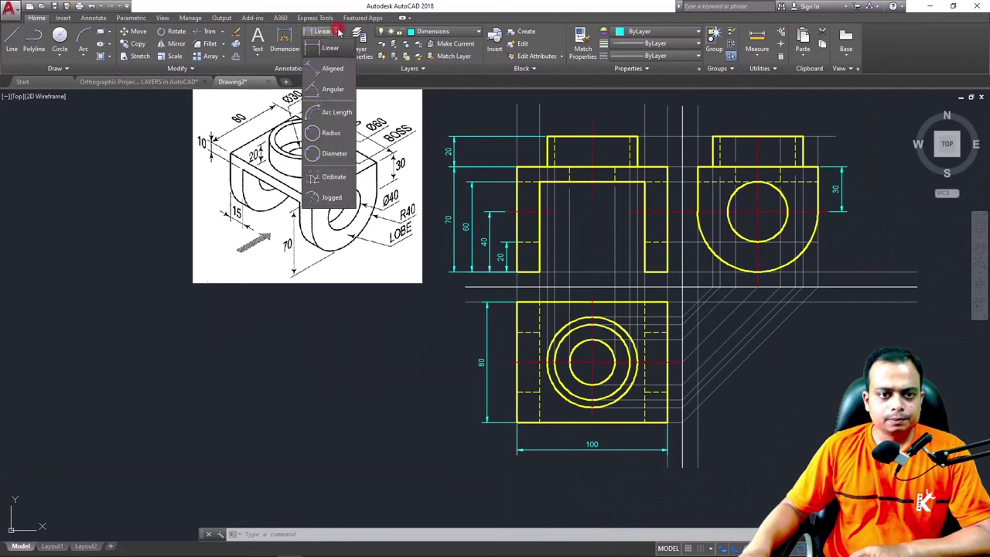
pyautogui.click(335, 134)
pyautogui.scroll(4, 682, 353)
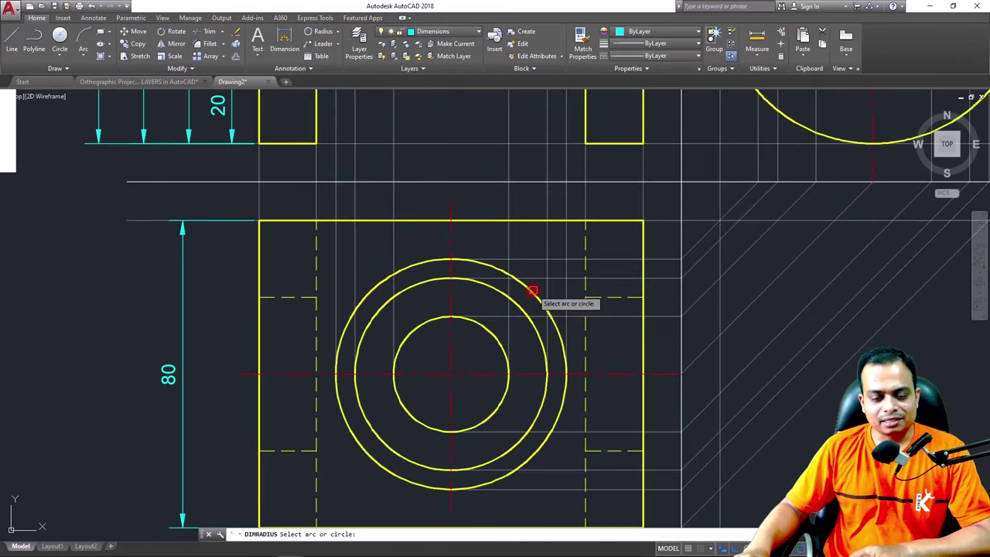
pyautogui.click(495, 343)
pyautogui.click(480, 350)
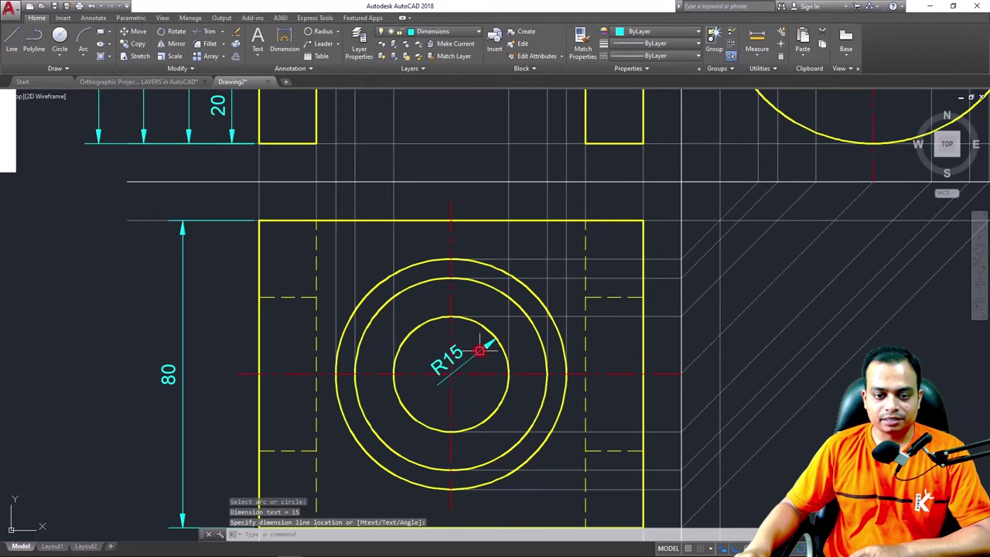
# Add R25 and R30 radius dimensions to the middle and outer circles
pyautogui.press('Return')
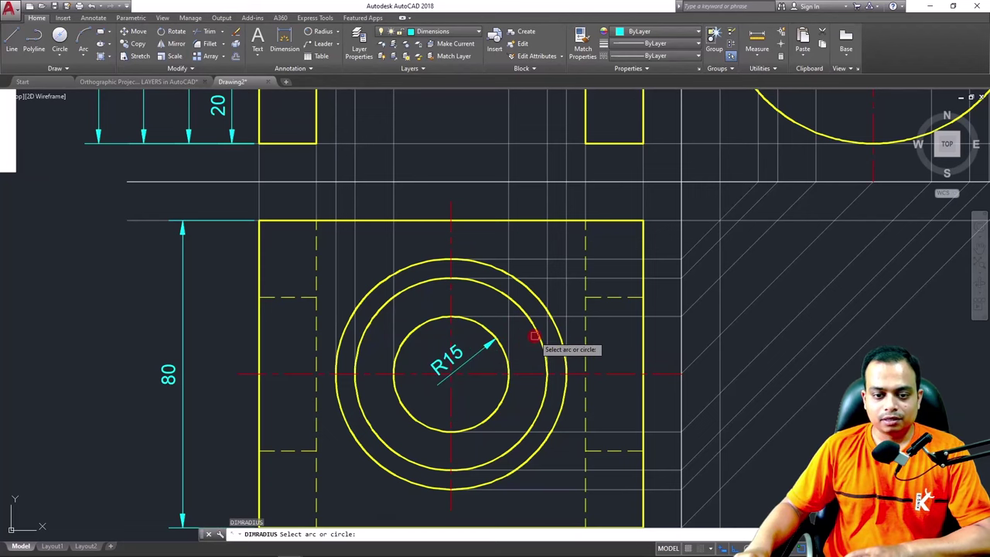
pyautogui.click(537, 340)
pyautogui.click(516, 436)
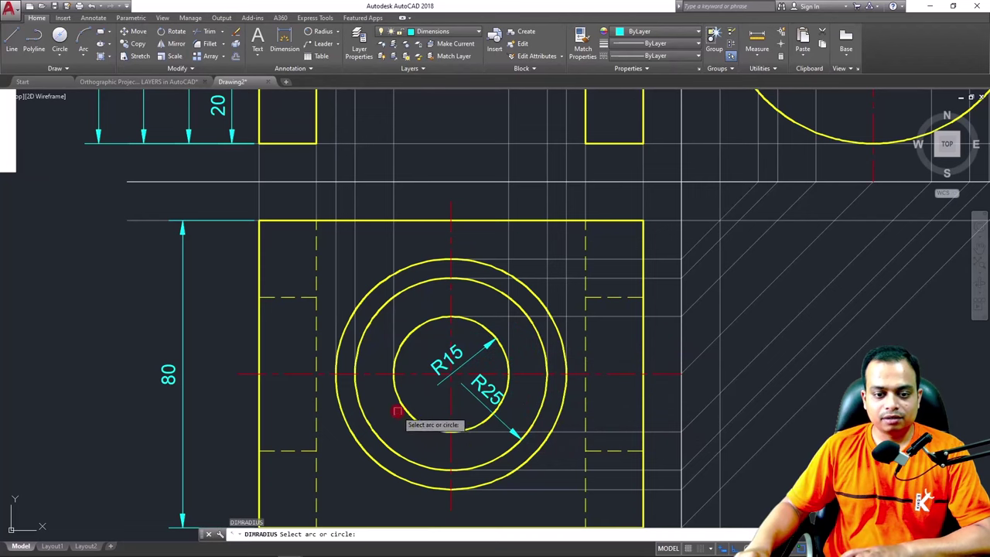
pyautogui.click(347, 425)
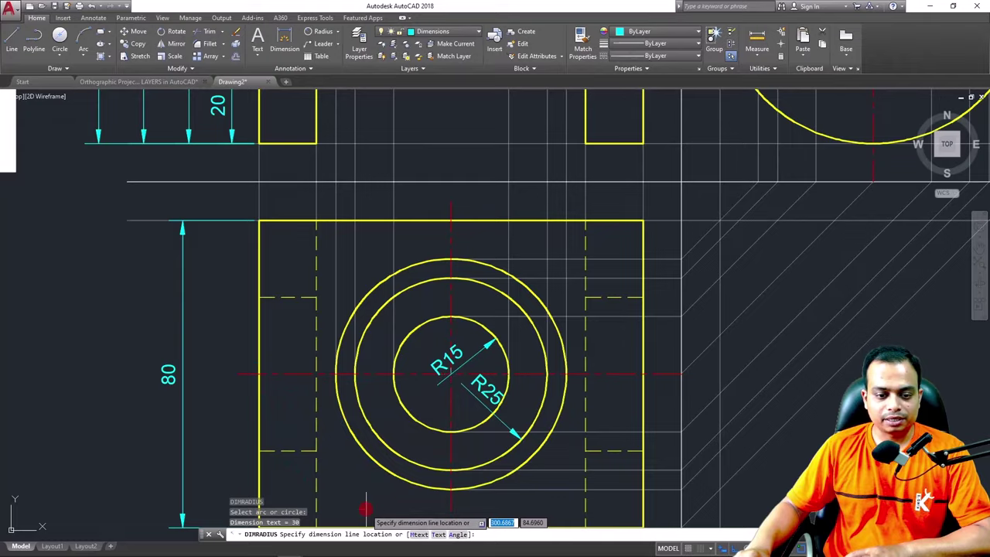
pyautogui.moveTo(365, 512); pyautogui.dragTo(371, 402, button='middle')
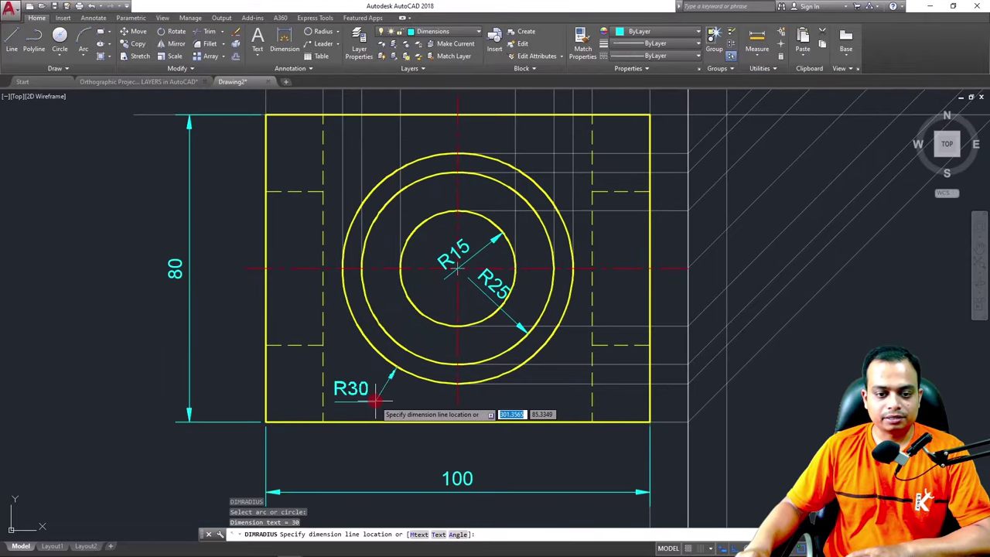
pyautogui.click(375, 400)
pyautogui.scroll(-2, 486, 386)
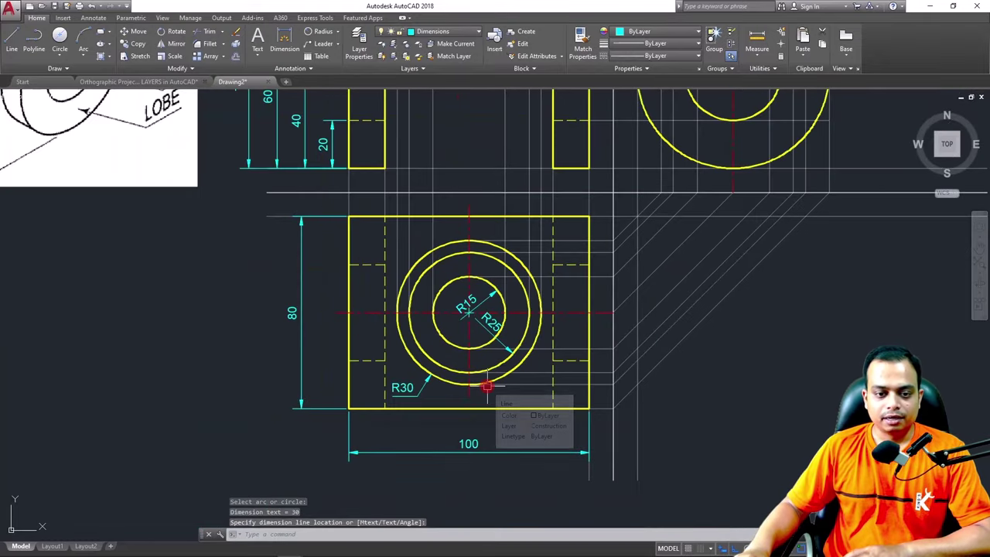
pyautogui.moveTo(625, 337)
pyautogui.mouseDown(button='middle')
pyautogui.moveTo(559, 469)
pyautogui.moveTo(560, 455)
pyautogui.mouseUp(button='middle')
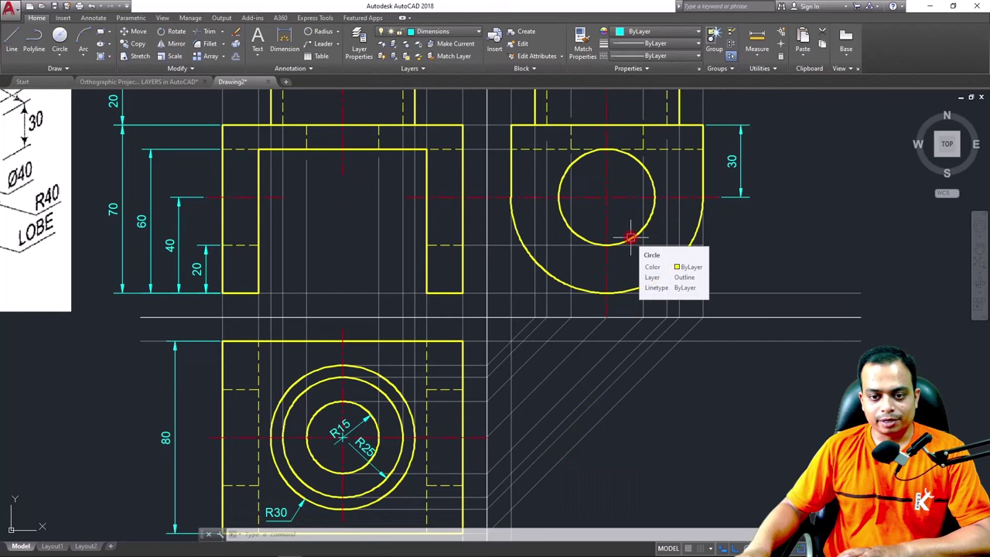
# Place an R20 radius dimension at the upper right of the side view's small circle
pyautogui.press('Return')
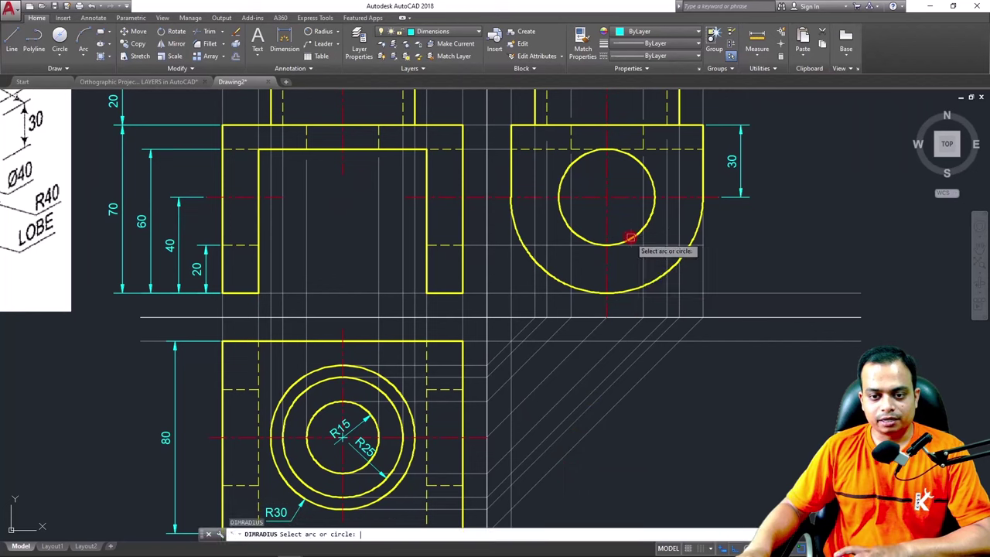
pyautogui.press('Escape')
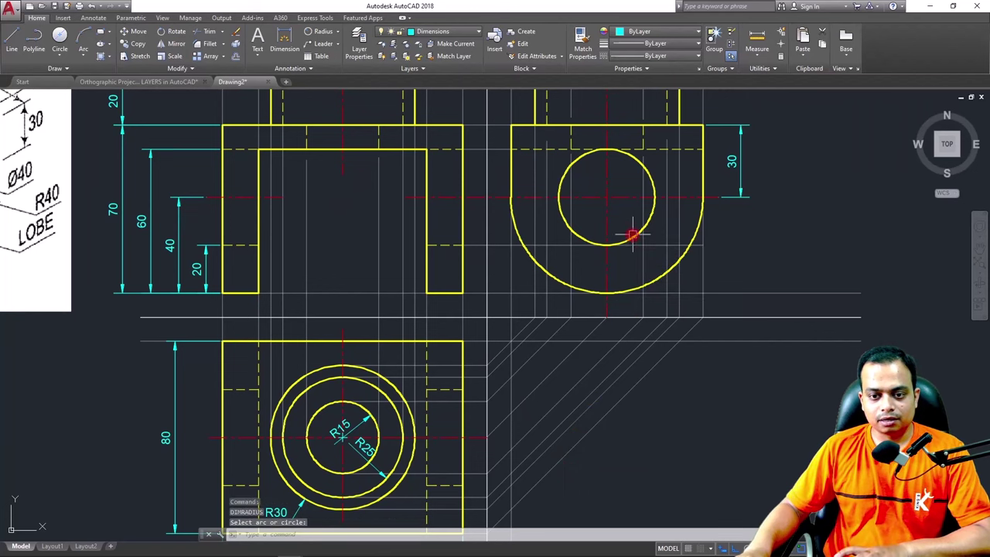
pyautogui.press('Return')
pyautogui.click(633, 236)
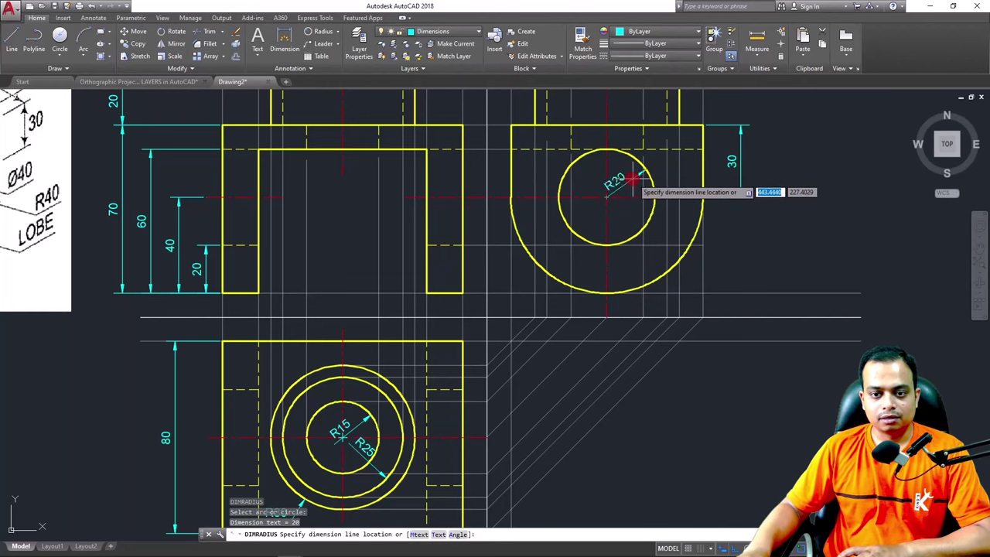
pyautogui.click(665, 170)
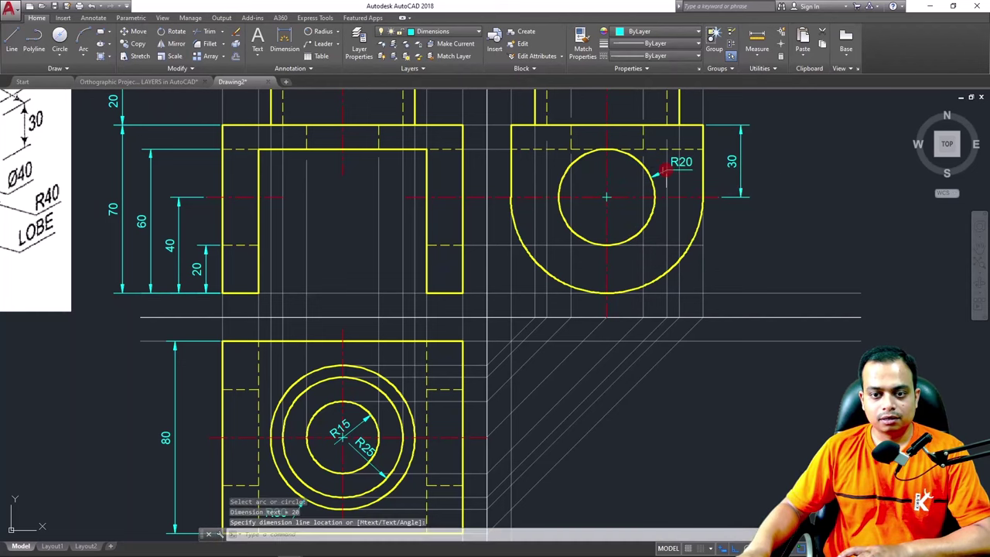
pyautogui.scroll(-2, 675, 264)
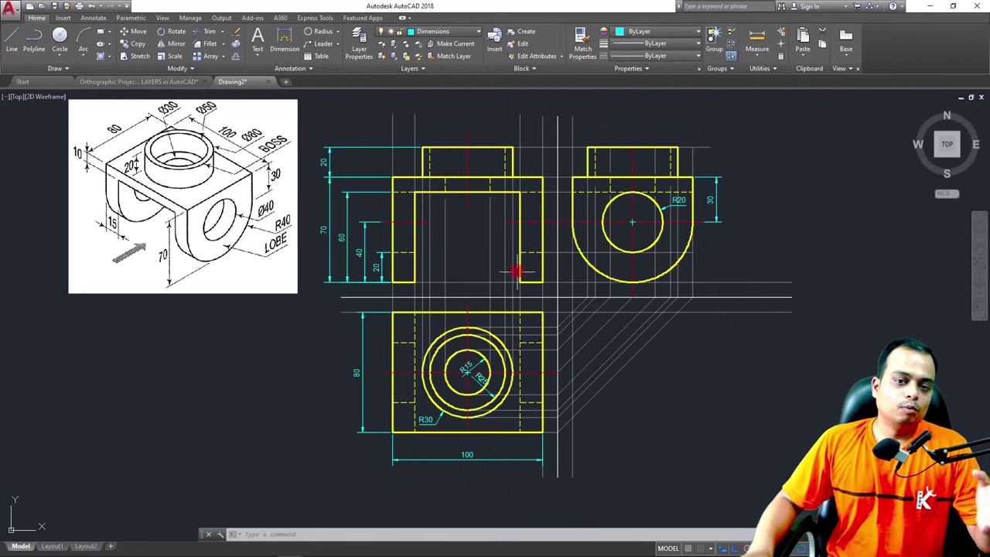
# Make layer 0 current, then turn the Dimensions layer off and back on
pyautogui.click(471, 31)
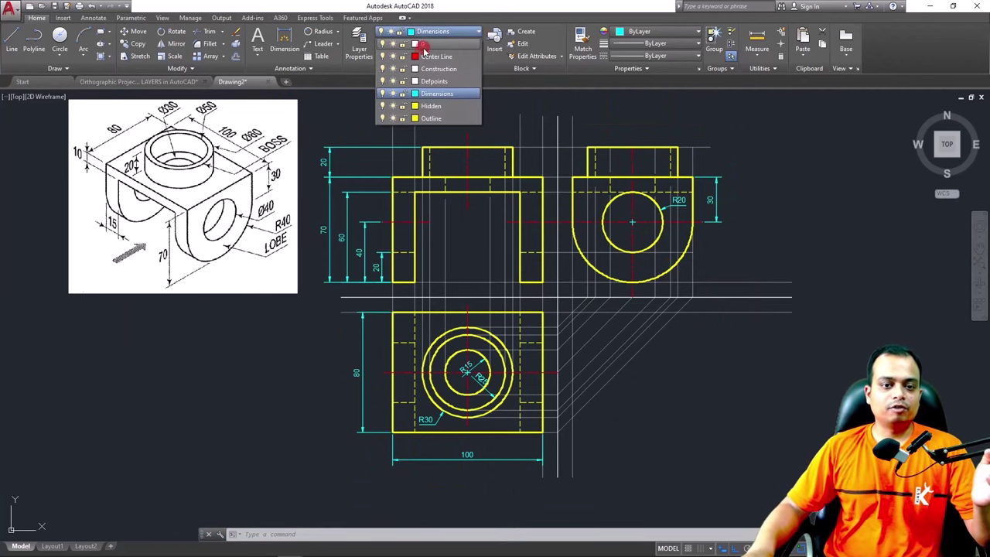
pyautogui.click(423, 45)
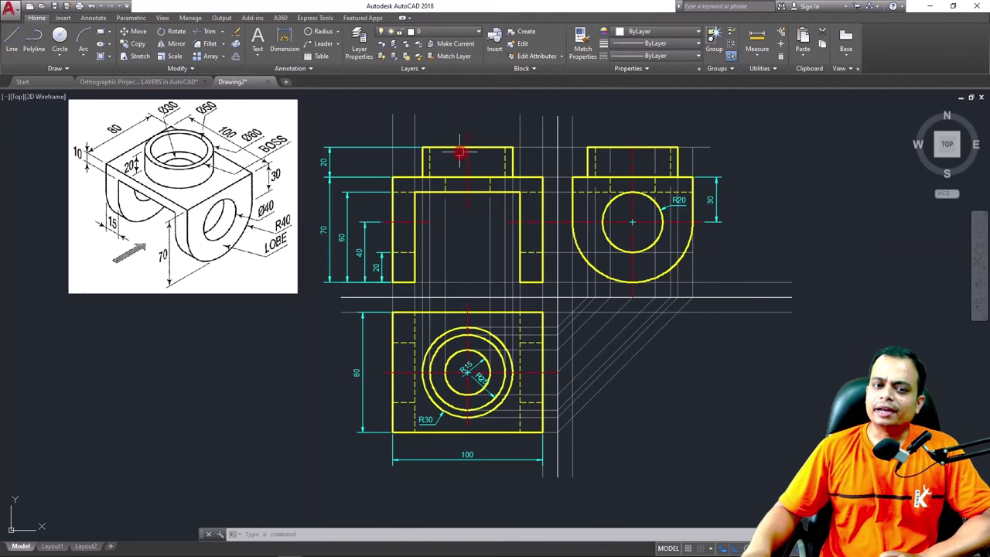
pyautogui.click(479, 31)
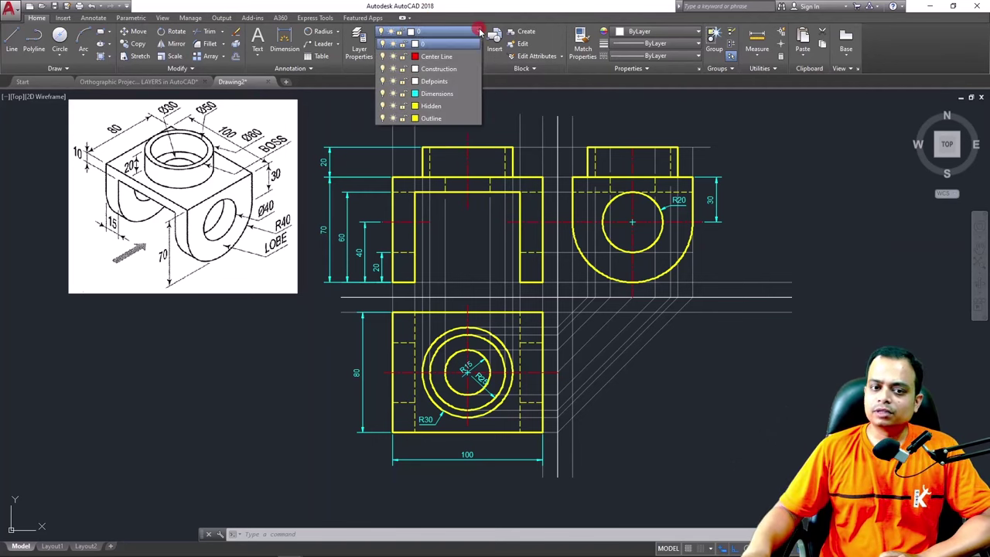
pyautogui.click(382, 94)
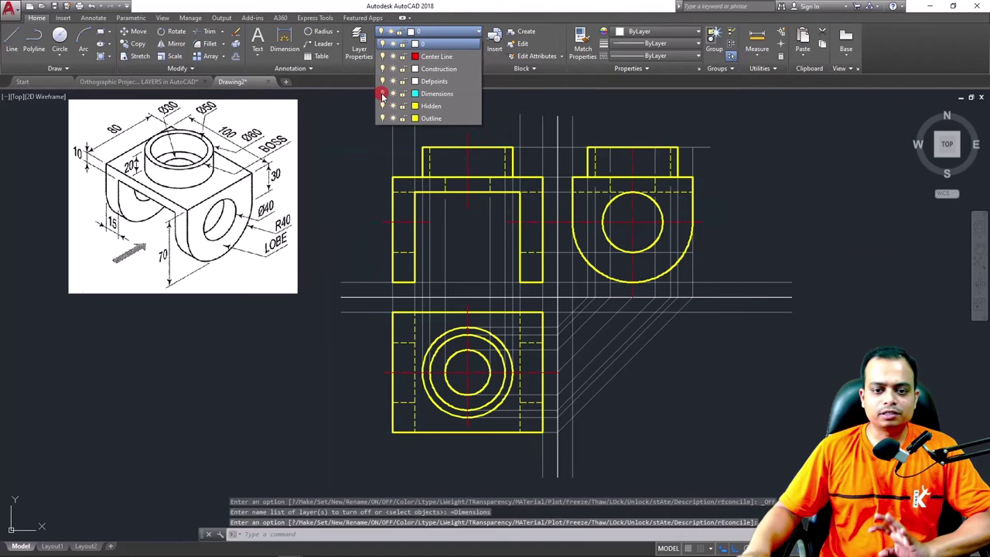
pyautogui.click(382, 93)
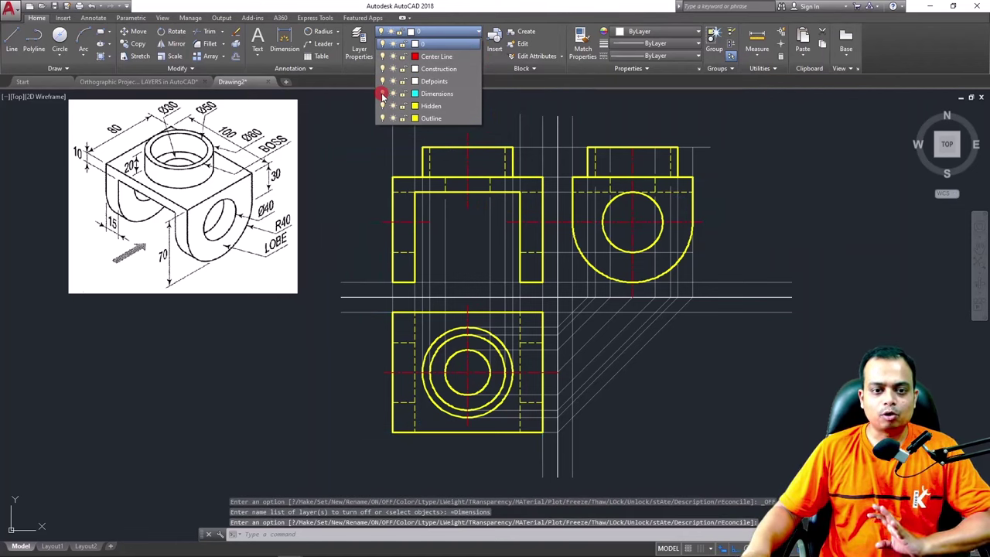
pyautogui.click(479, 35)
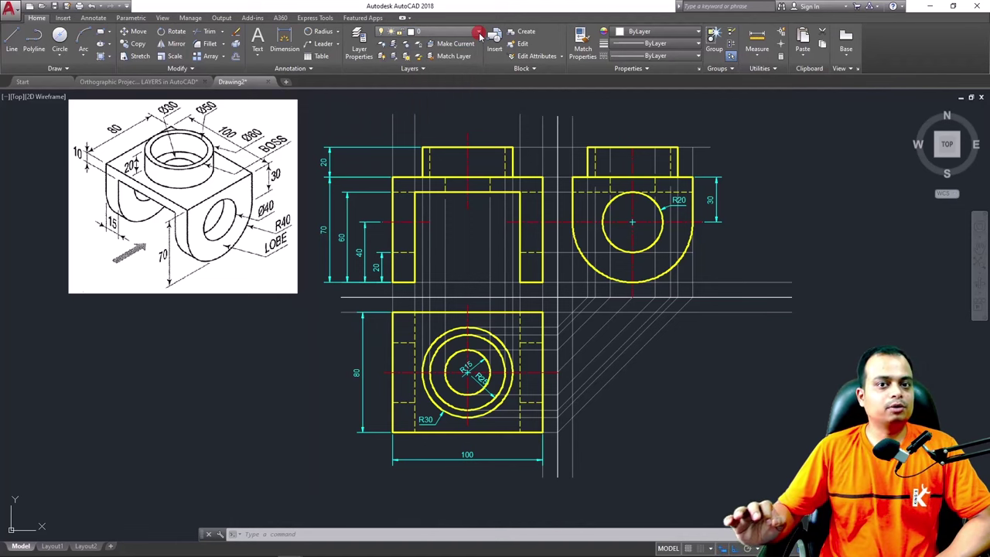
pyautogui.click(479, 35)
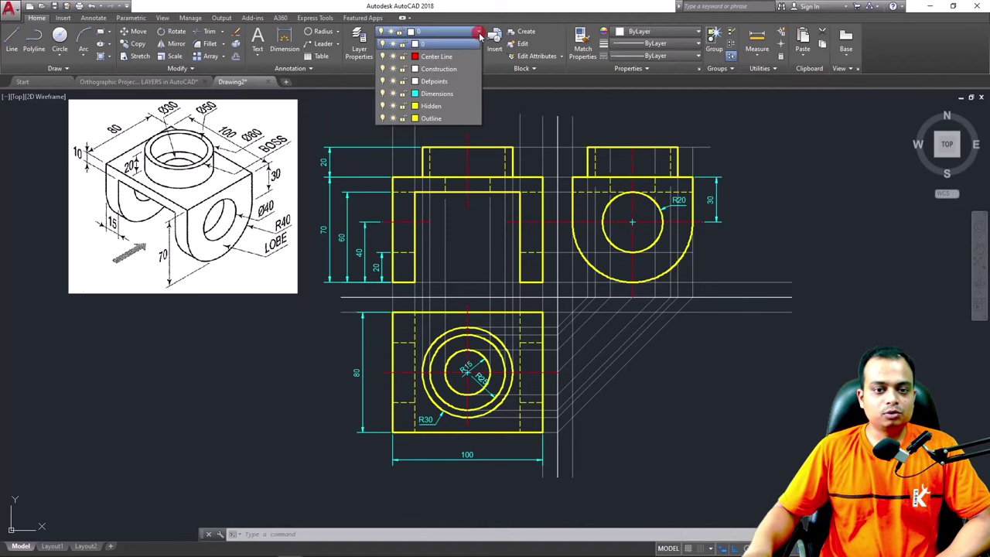
# Toggle the Hidden layer off and on several times to check the dashed hidden lines
pyautogui.click(382, 106)
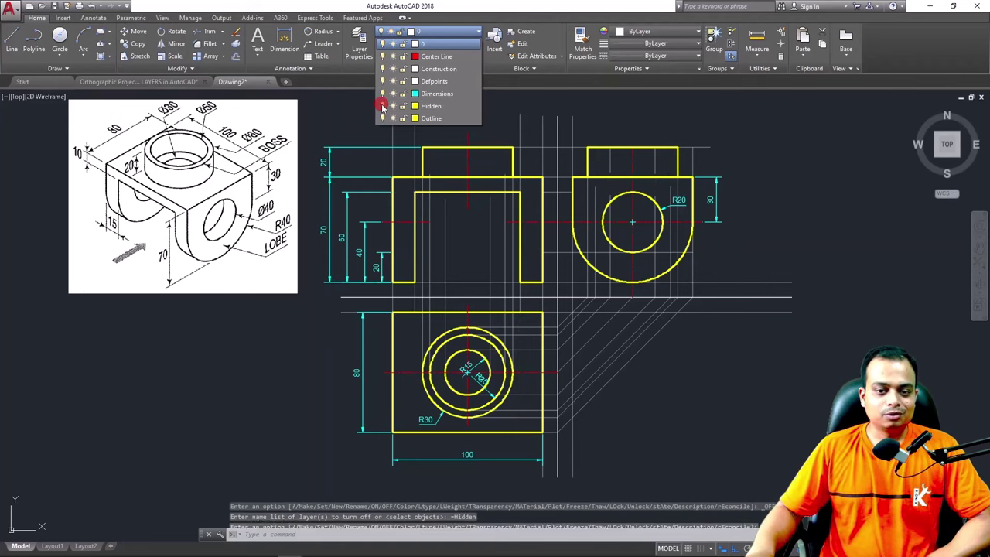
pyautogui.click(382, 106)
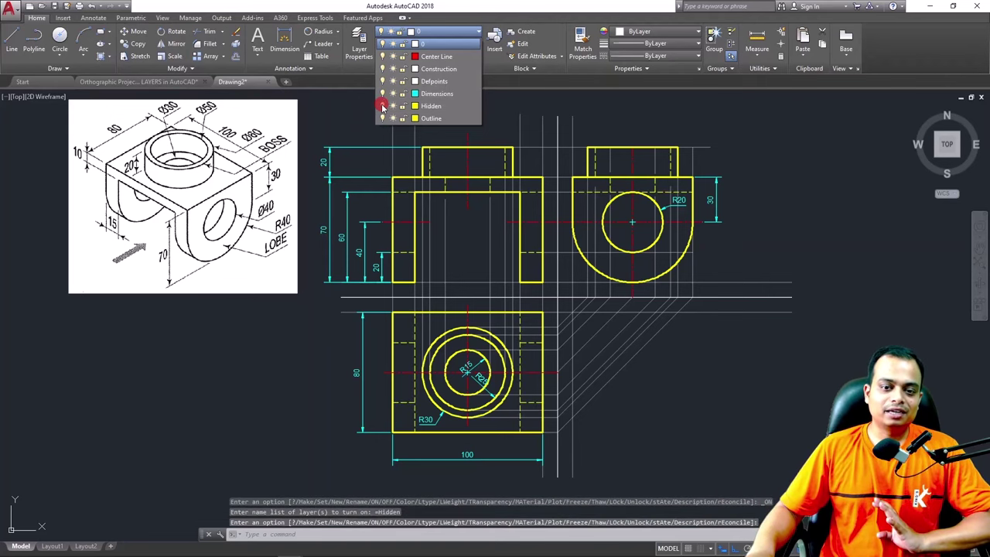
pyautogui.click(382, 106)
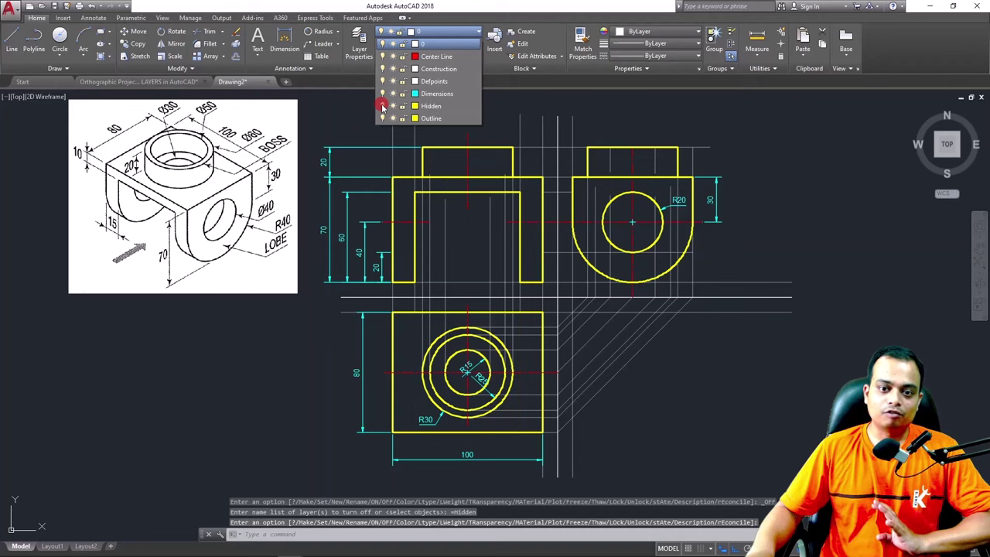
pyautogui.click(382, 106)
pyautogui.click(382, 106)
pyautogui.click(382, 105)
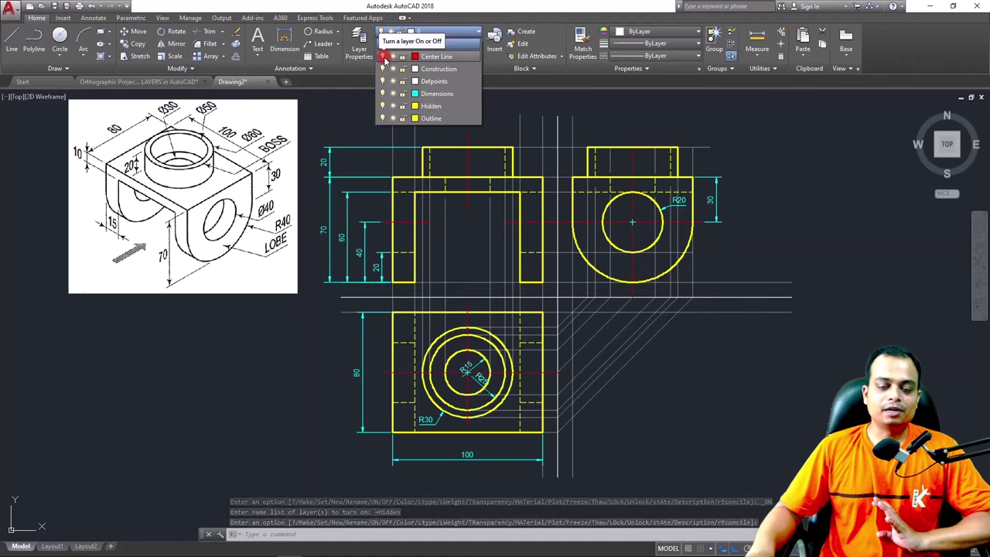
# Briefly hide the Center Line and Dimensions layers, then restore both so every layer shows
pyautogui.click(382, 56)
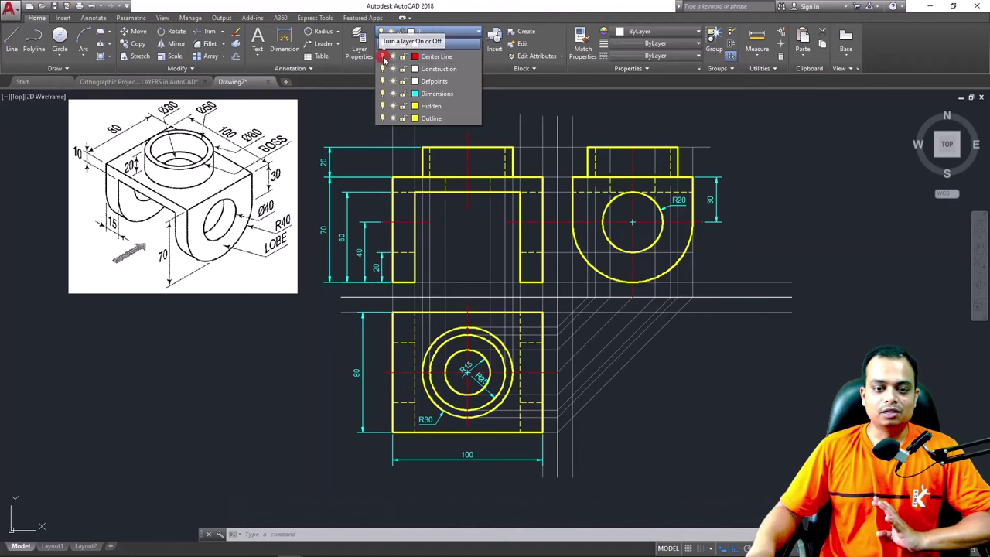
pyautogui.click(382, 56)
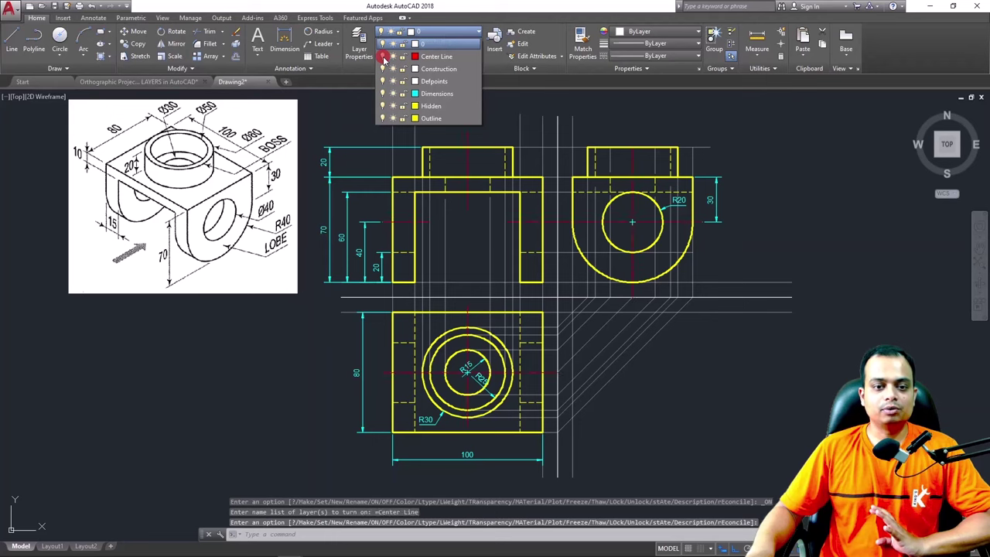
pyautogui.click(382, 94)
pyautogui.click(382, 94)
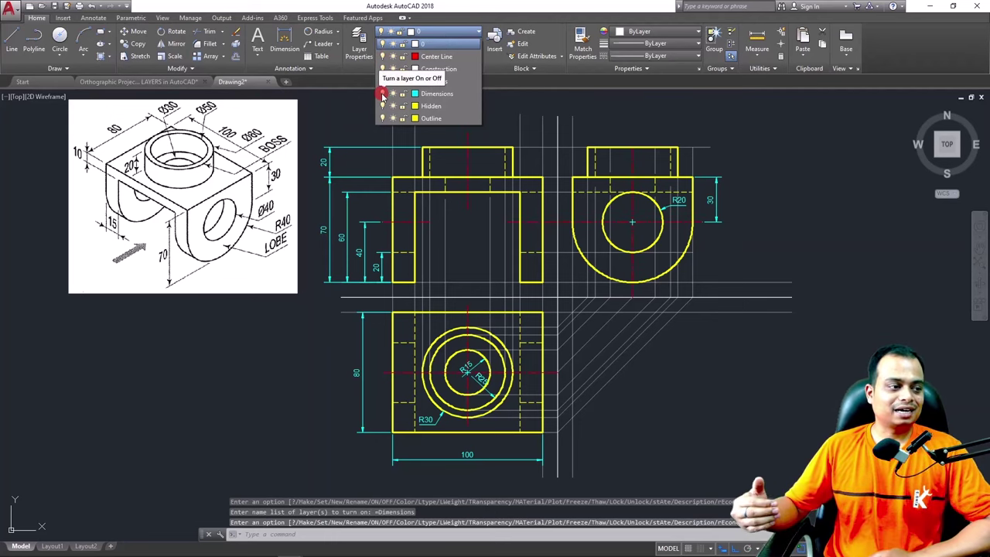
pyautogui.click(523, 116)
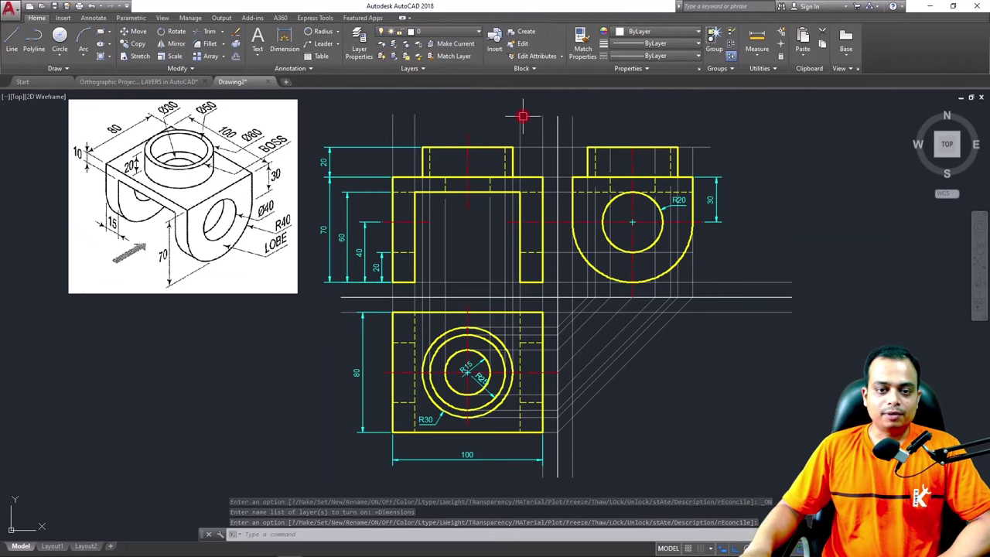
pyautogui.scroll(3, 579, 210)
pyautogui.moveTo(574, 214); pyautogui.dragTo(507, 210, button='middle')
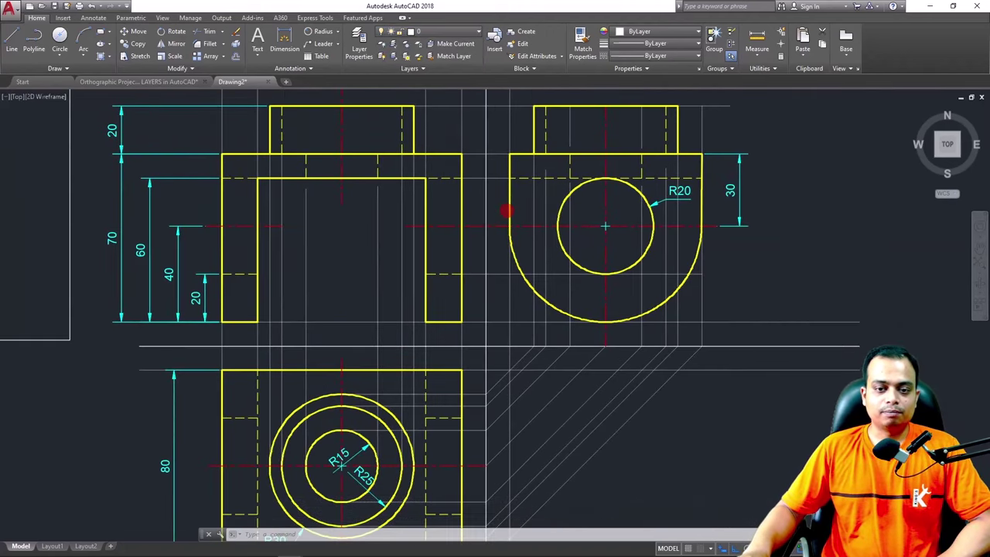
pyautogui.moveTo(506, 211)
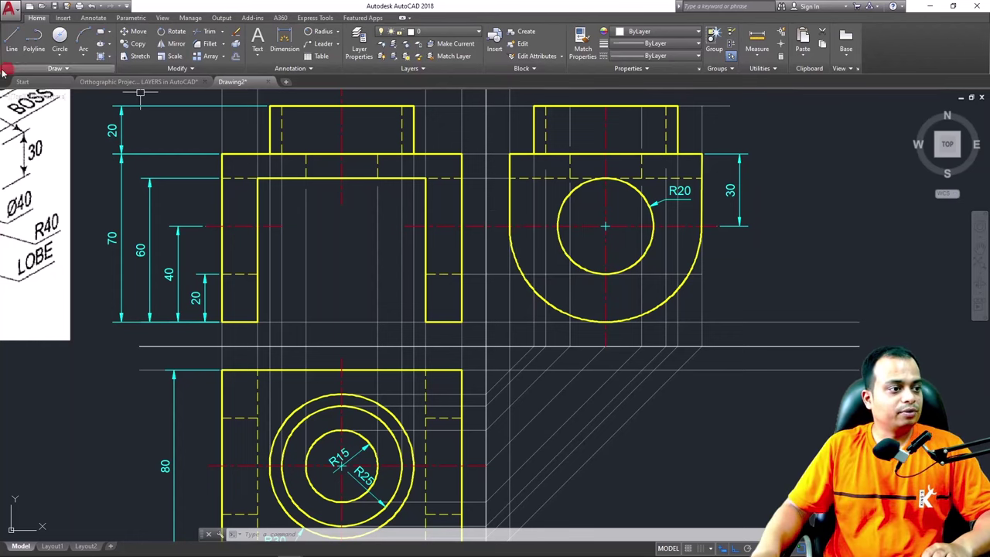
pyautogui.click(331, 134)
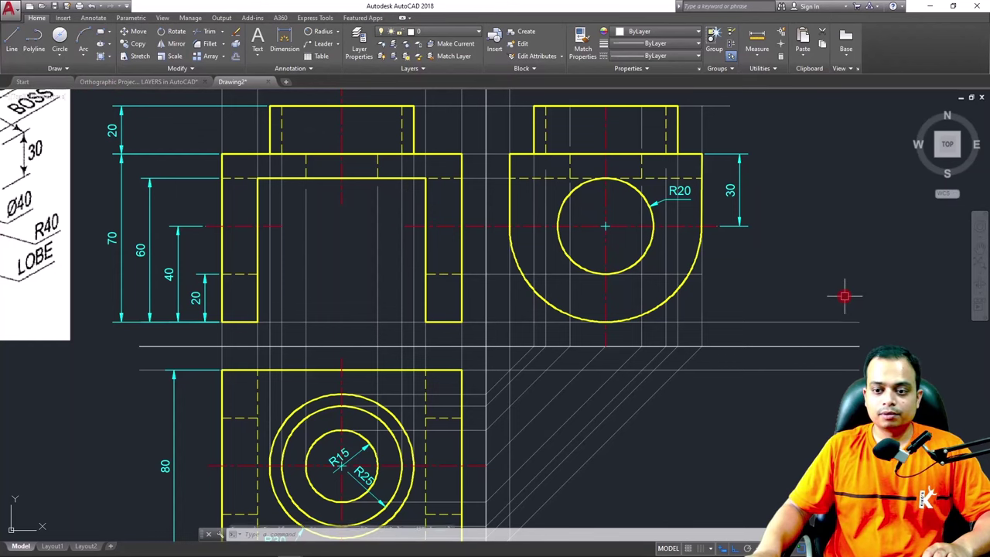
pyautogui.click(357, 433)
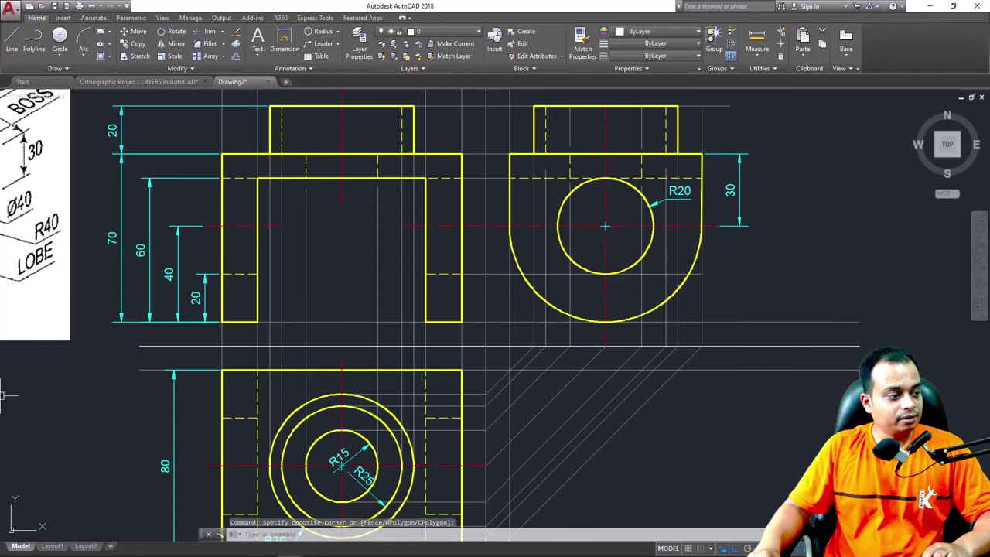
pyautogui.click(634, 155)
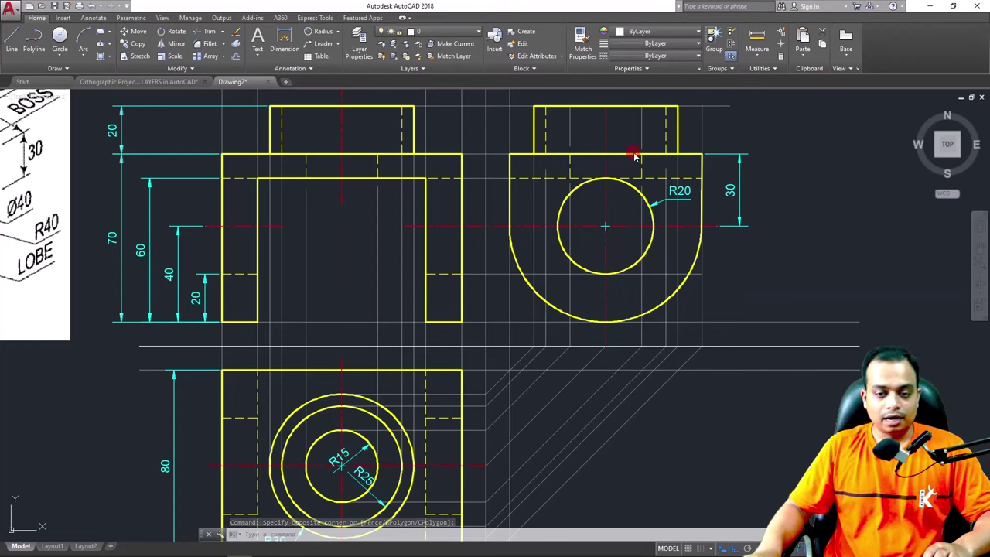